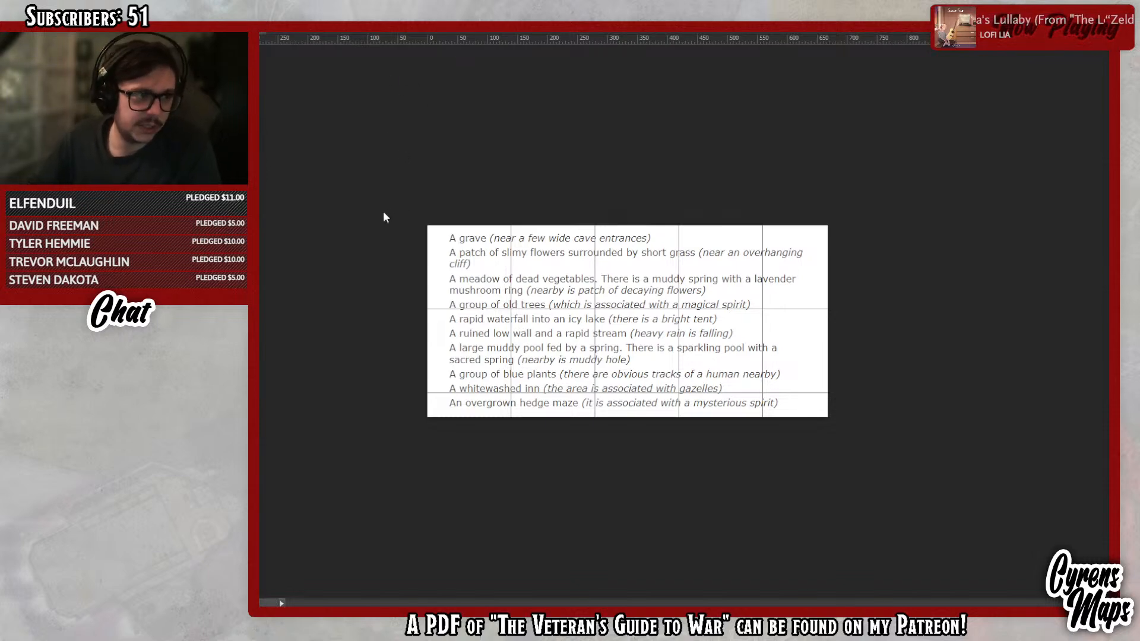
- Hide the grid and mark the slimy flowers, ruined low wall and whitewashed inn prompts with red brush strokes
key("ctrl+apostrophe")
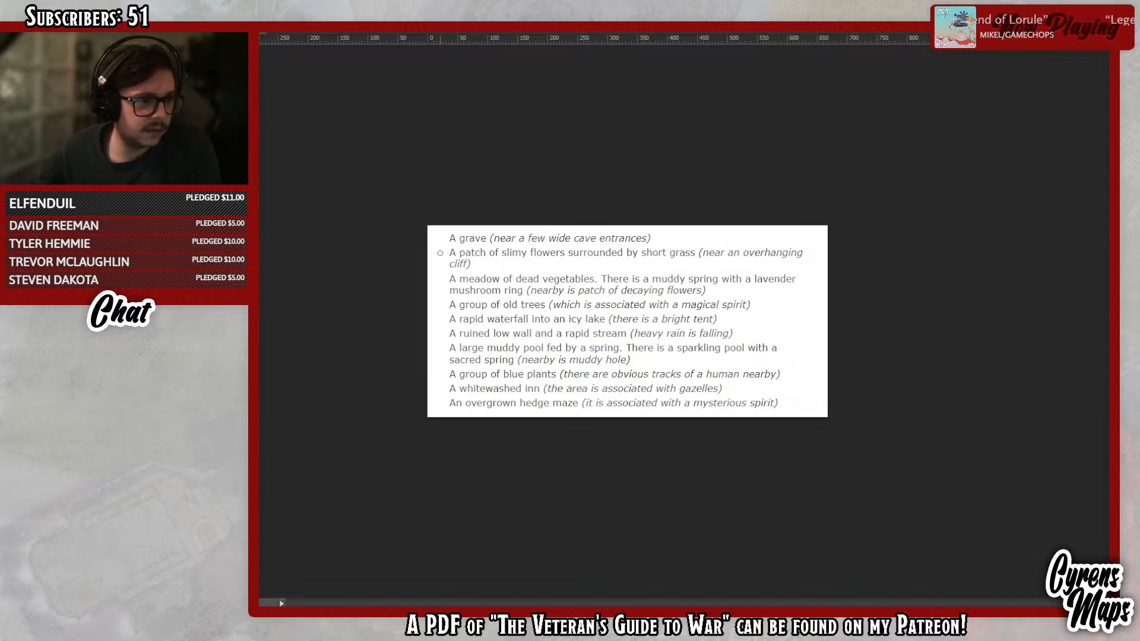
mouse_move(440, 265)
left_mouse_down()
mouse_move(444, 256)
mouse_move(433, 260)
left_mouse_up()
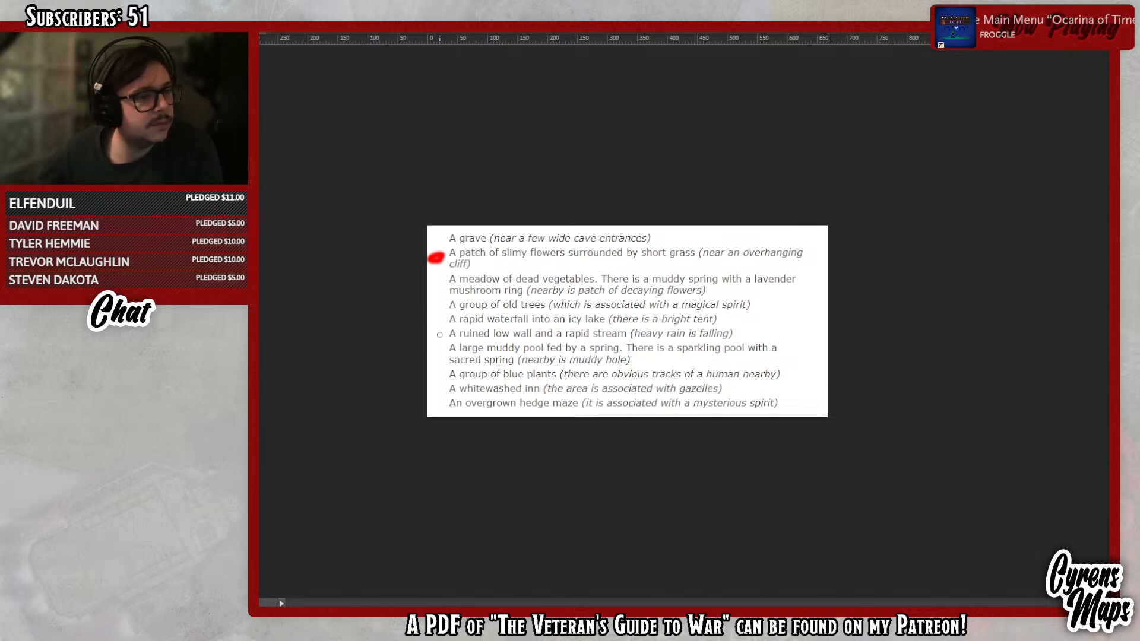
left_click_drag(443, 332, 442, 333)
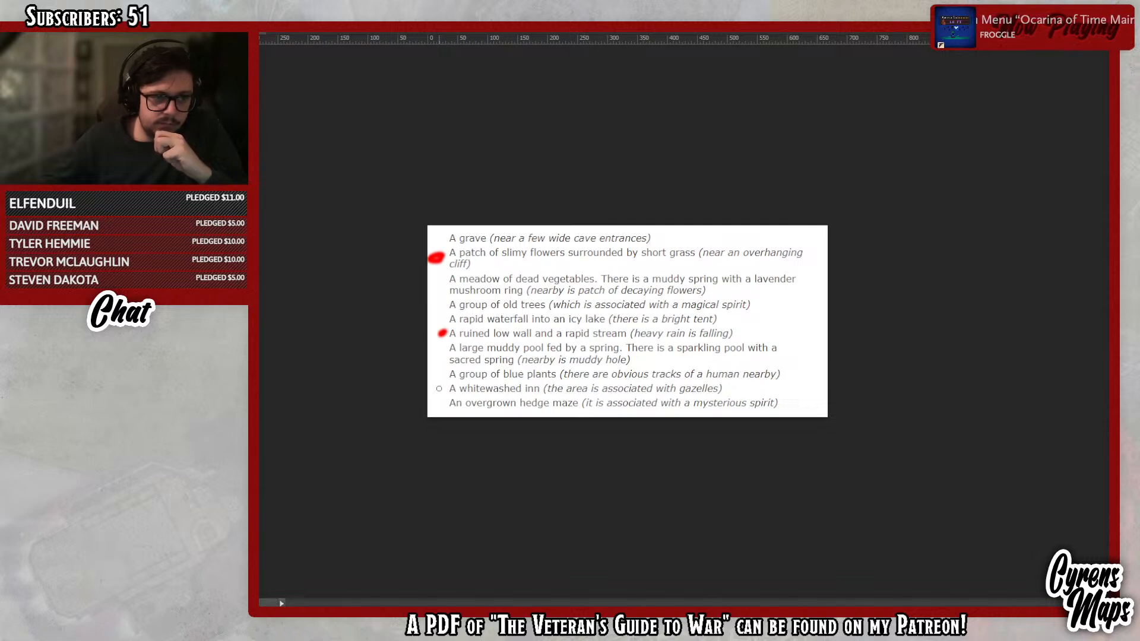
mouse_move(439, 388)
left_mouse_down()
mouse_move(430, 385)
mouse_move(680, 398)
left_mouse_up()
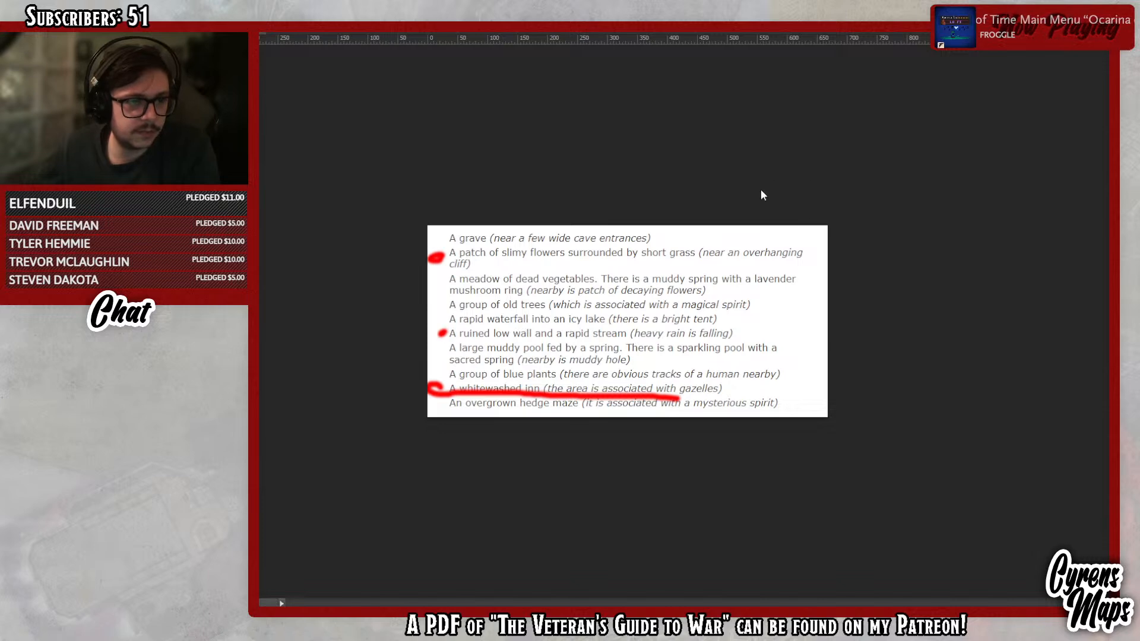
- Switch to the blank map document, fill its layer with solid red and leave the full-screen view
key("ctrl+Tab")
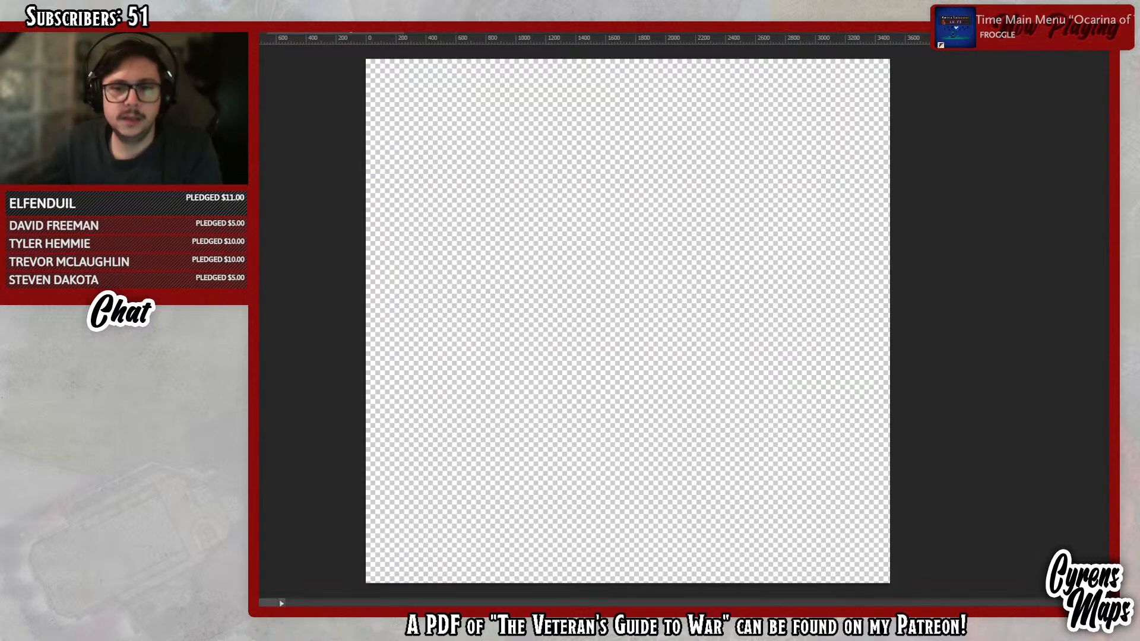
left_click(787, 198)
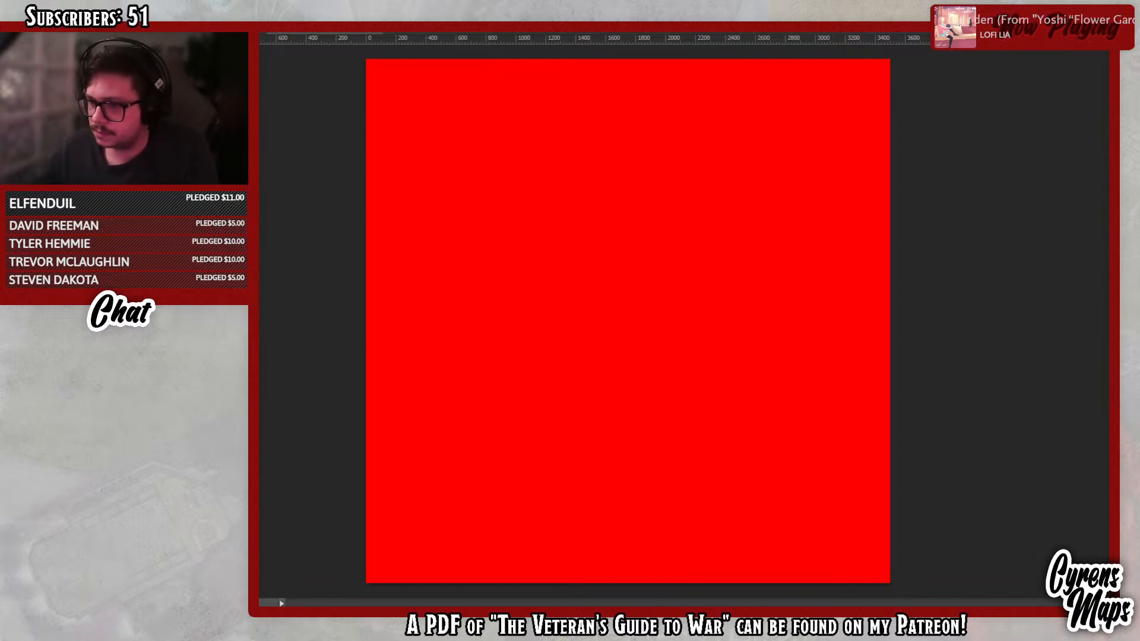
key("f")
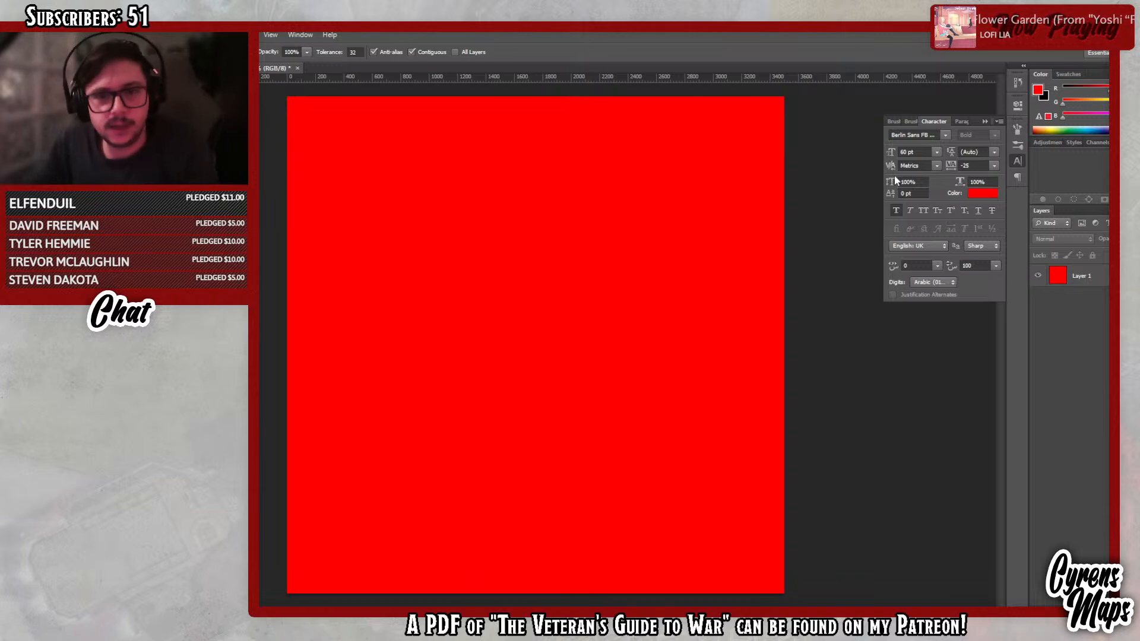
- Add a Pattern Overlay with the dark green grass texture to the red layer
double_click(1105, 277)
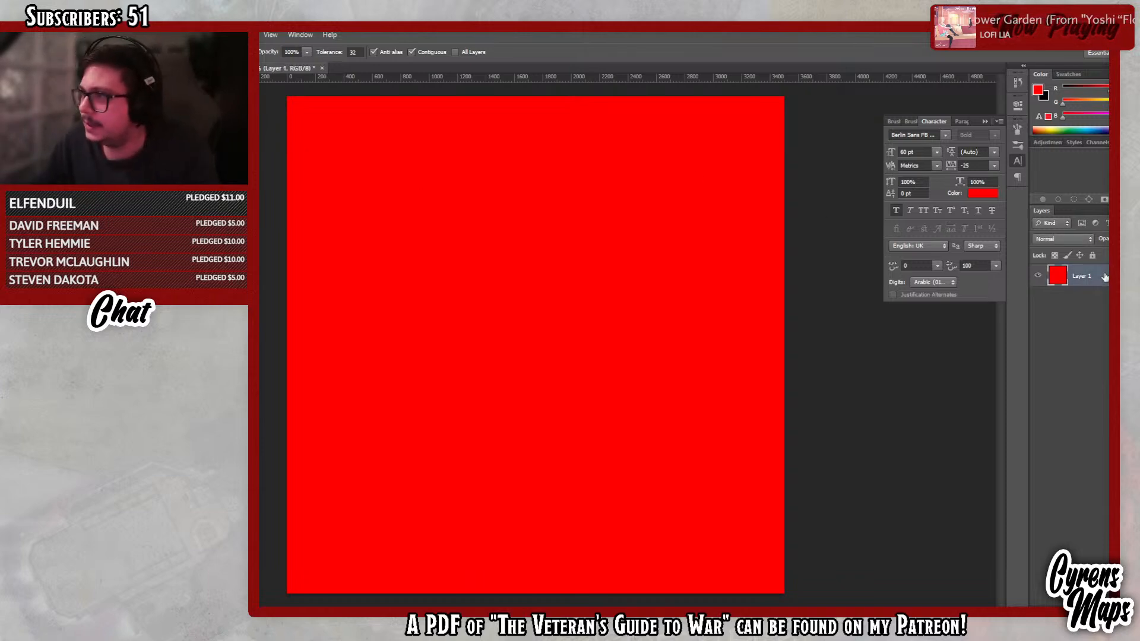
left_click_drag(968, 113, 709, 174)
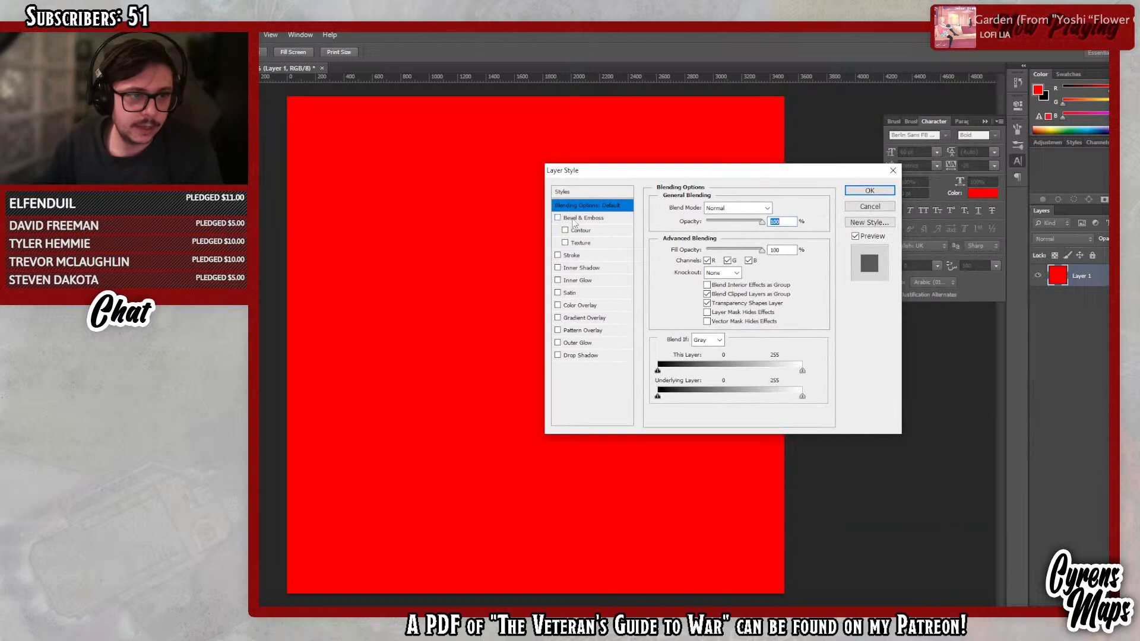
left_click(583, 330)
left_click(714, 247)
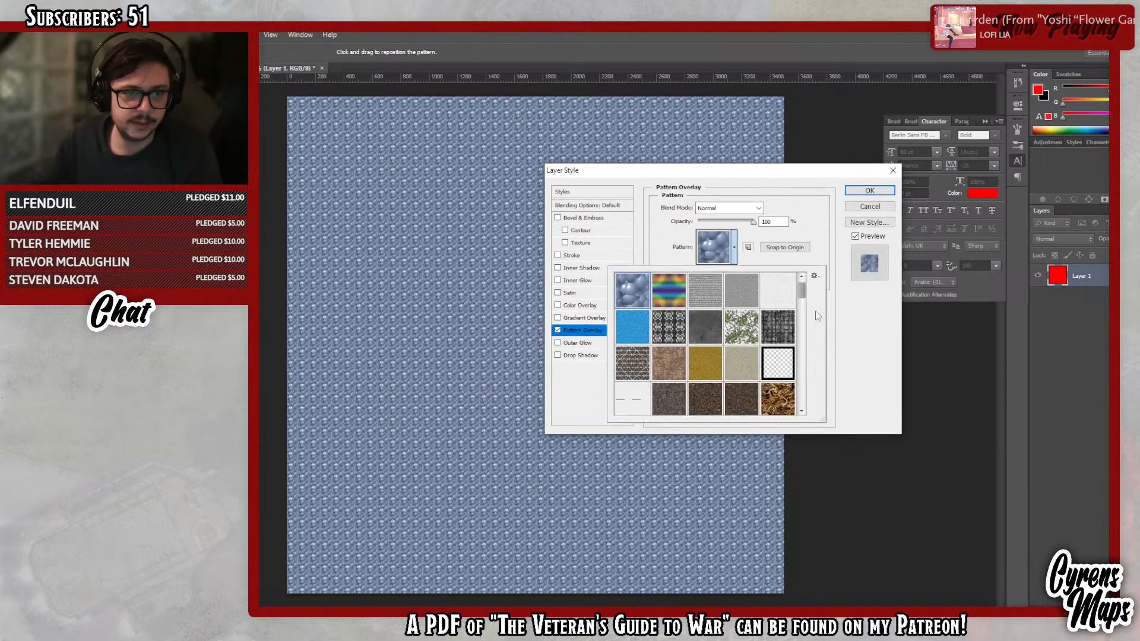
left_click_drag(803, 290, 815, 351)
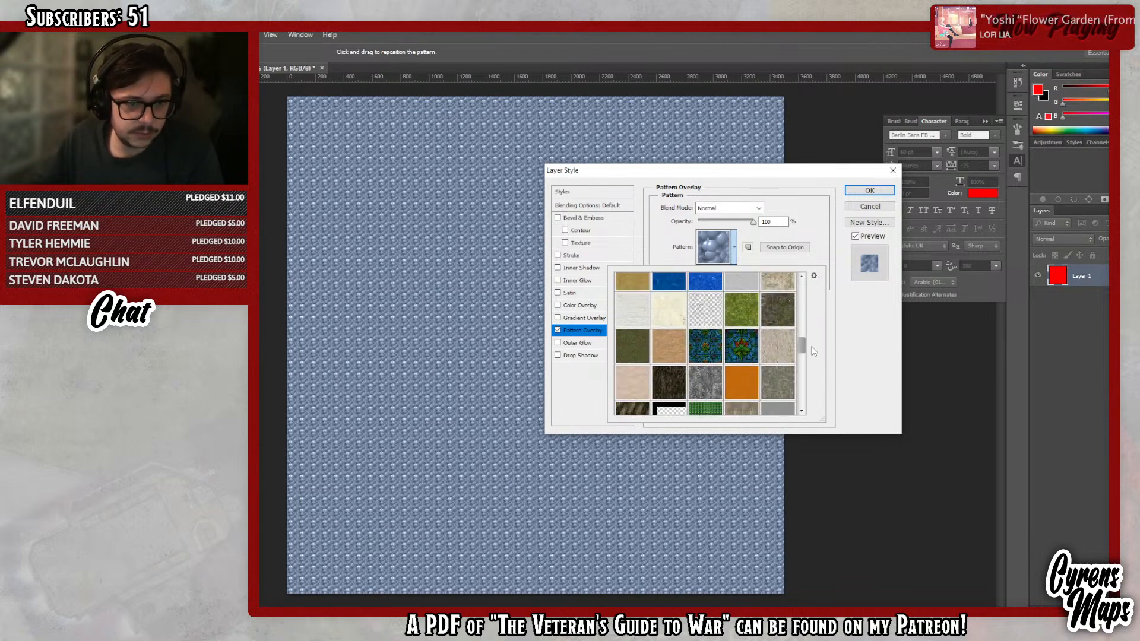
left_click(633, 351)
left_click(921, 417)
- Set the grass pattern's scale to 50%
left_click_drag(689, 175, 796, 201)
double_click(876, 298)
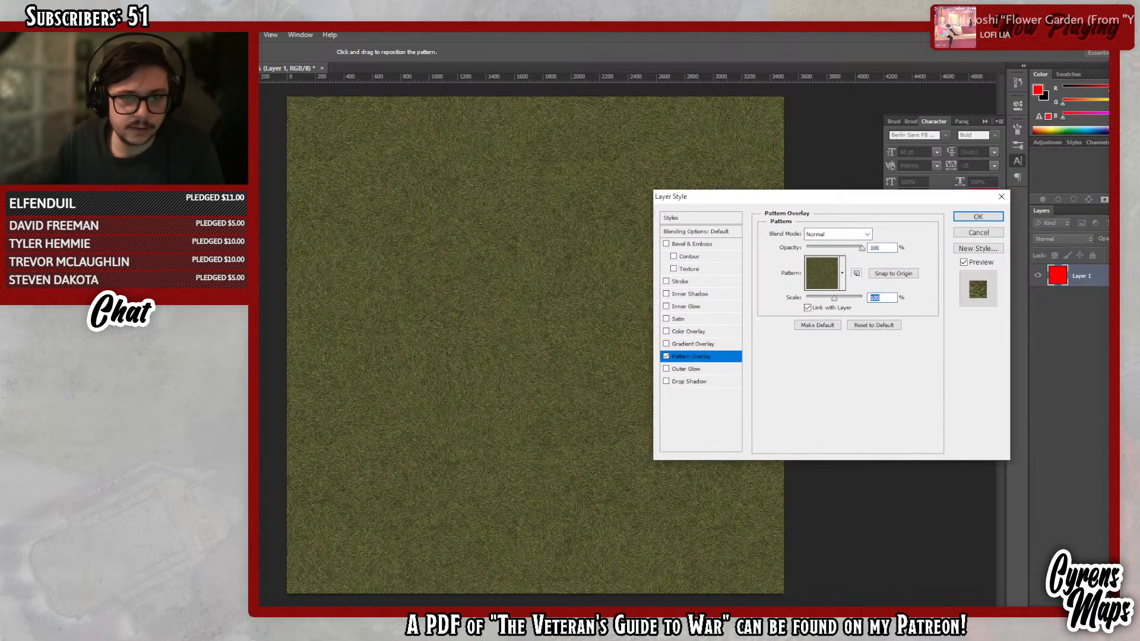
type("25")
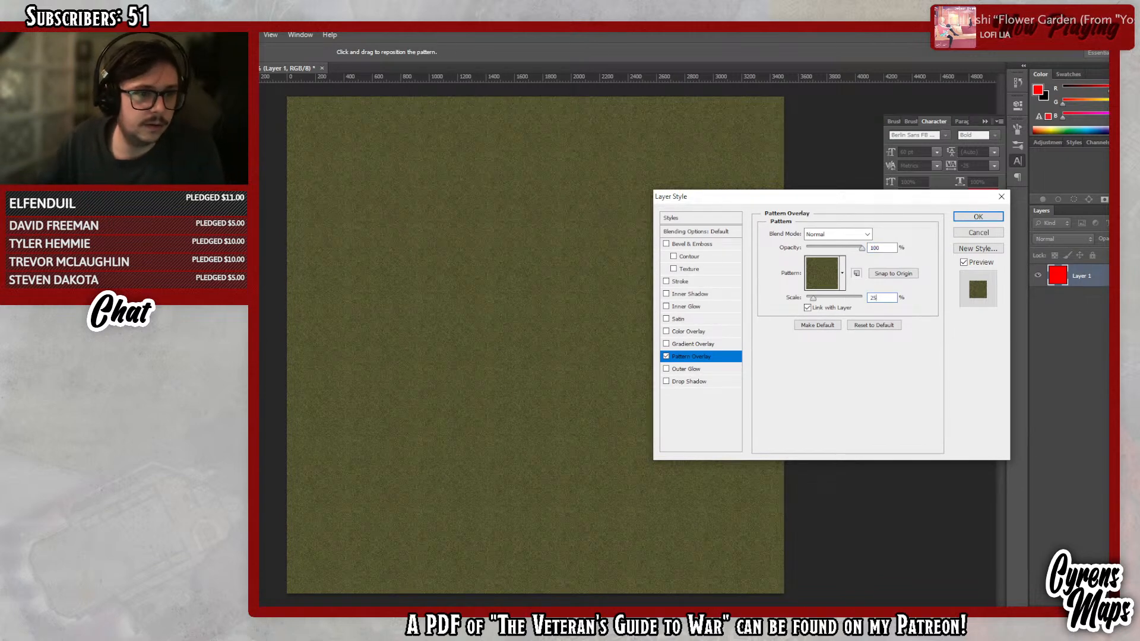
type("50")
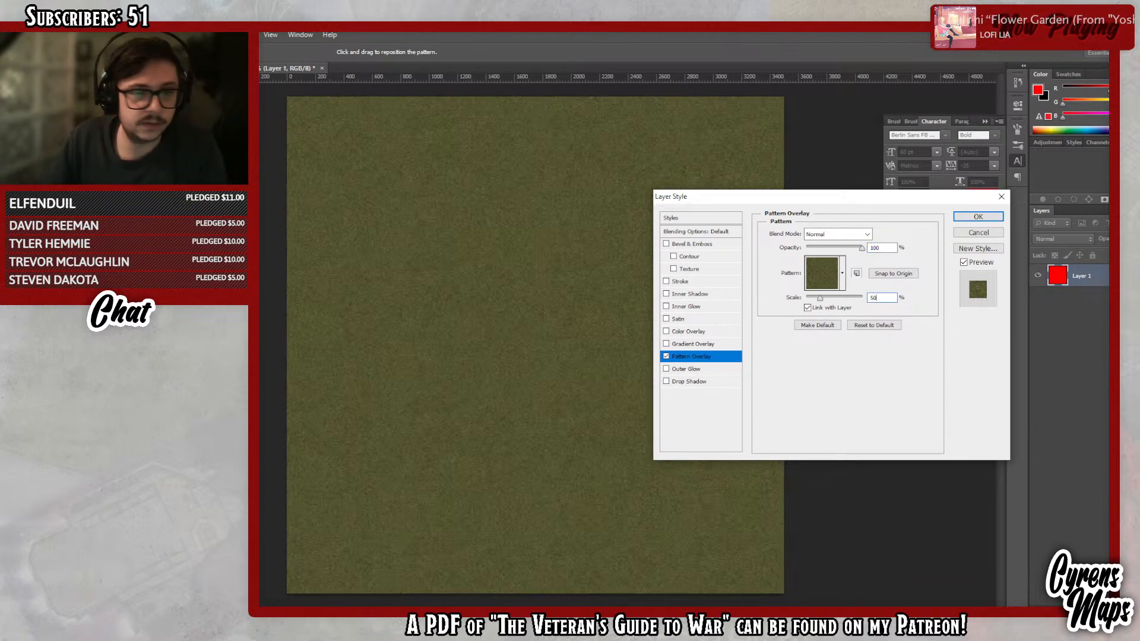
double_click(881, 298)
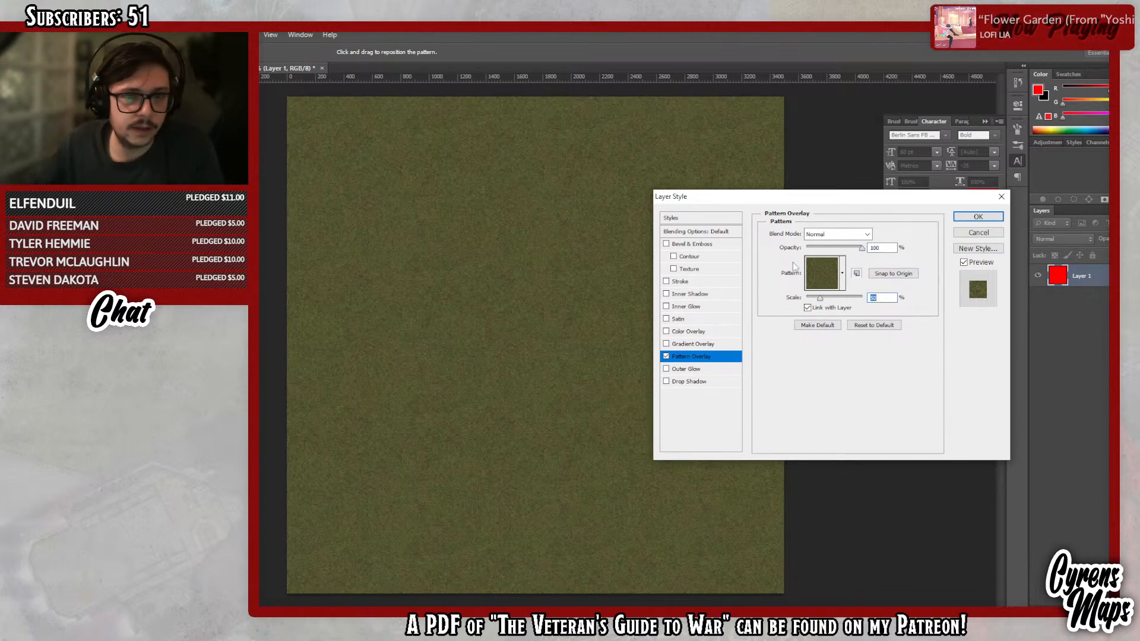
- Add a yellow Color Overlay over the grass pattern with the Color blend mode
left_click(685, 332)
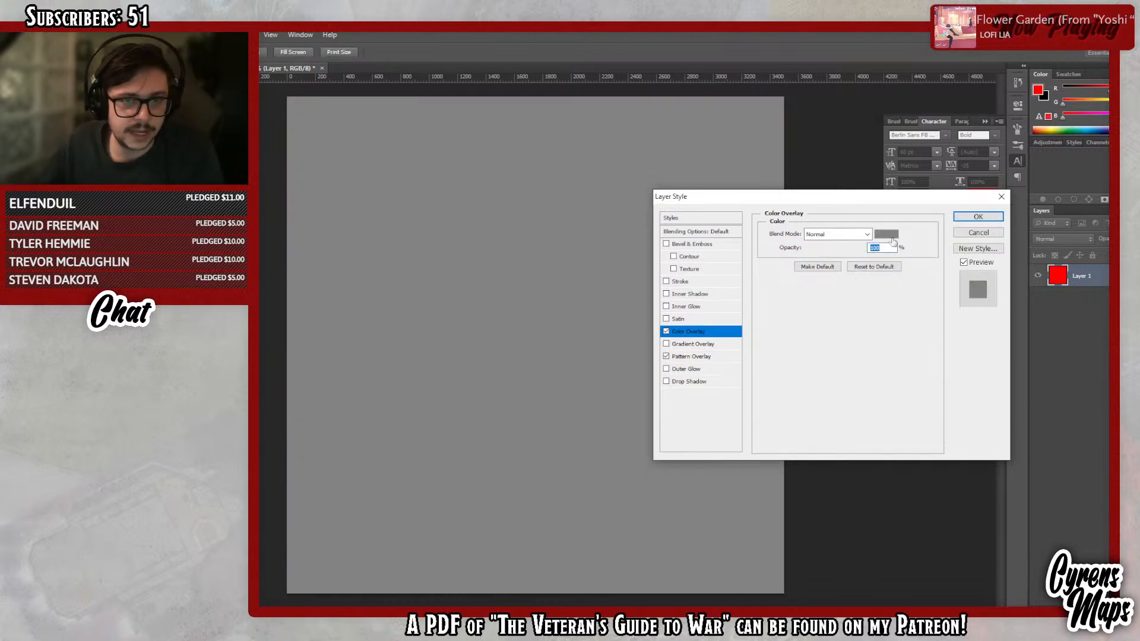
left_click(886, 234)
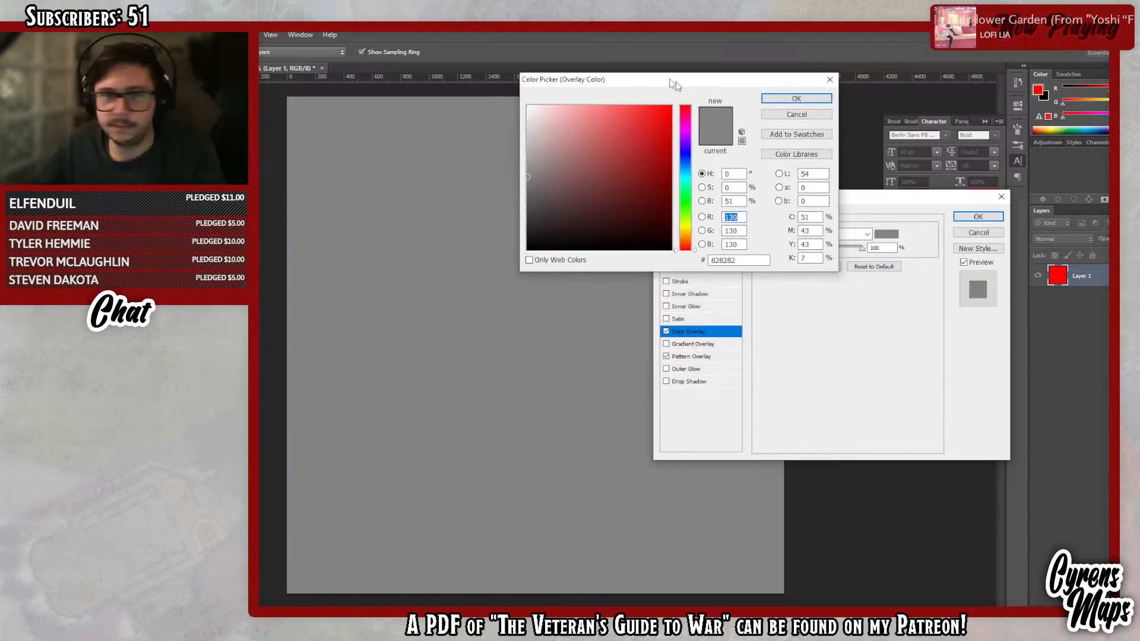
left_click_drag(687, 91, 782, 162)
left_click_drag(792, 302, 791, 310)
left_click_drag(712, 264, 728, 225)
left_click(900, 179)
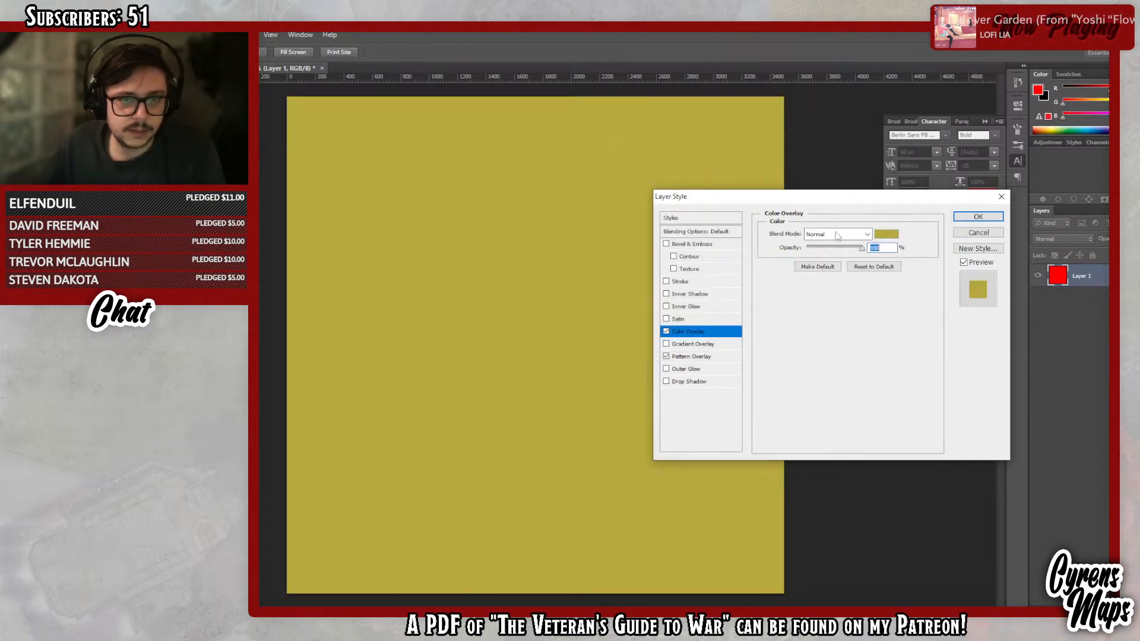
left_click(833, 234)
left_click(831, 523)
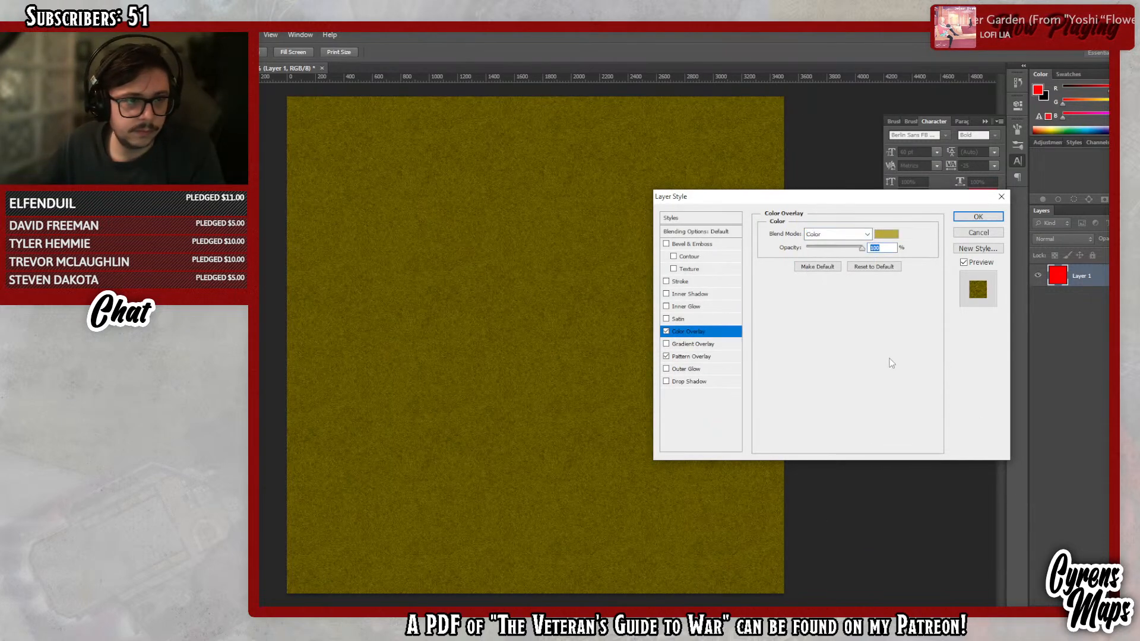
- Adjust the overlay colour to the muted yellow b1a23c and apply the layer style
left_click(886, 234)
mouse_move(726, 211)
left_mouse_down()
mouse_move(718, 187)
mouse_move(728, 230)
left_mouse_up()
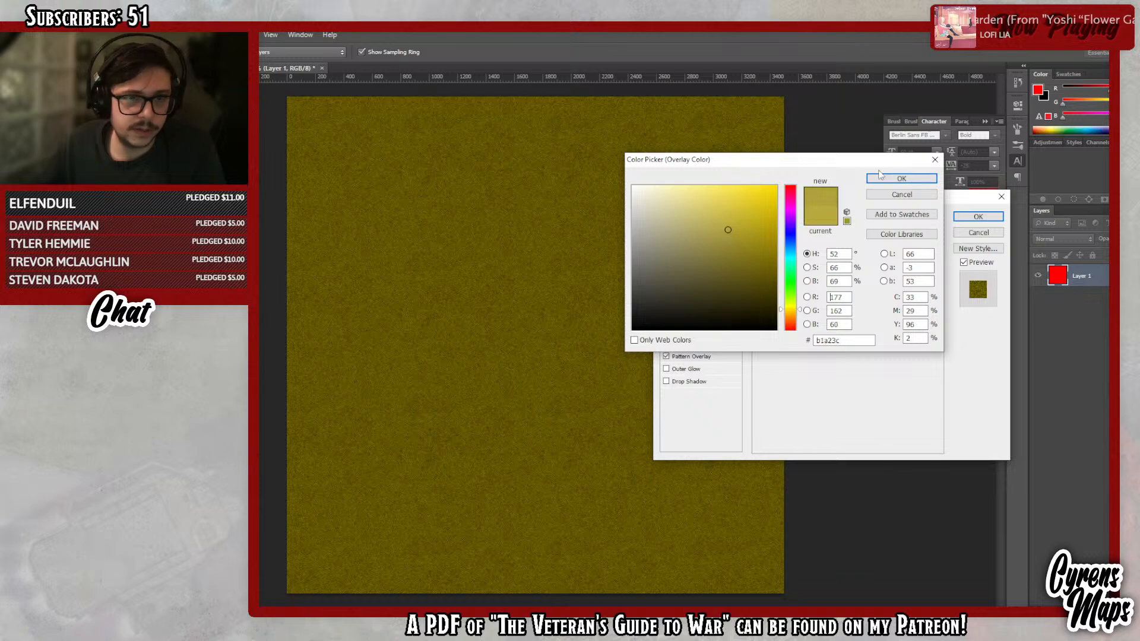
left_click(901, 178)
left_click(978, 216)
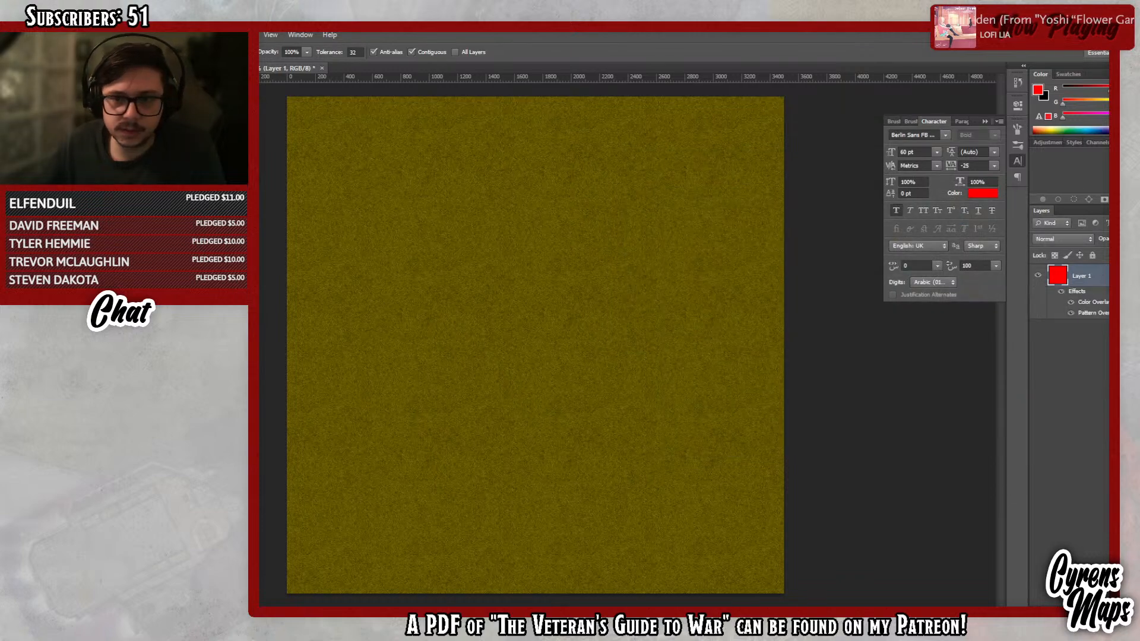
- Duplicate the textured grass layer and turn off the Pattern Overlay on the copy
right_click(1094, 279)
left_click(1028, 266)
left_click(839, 271)
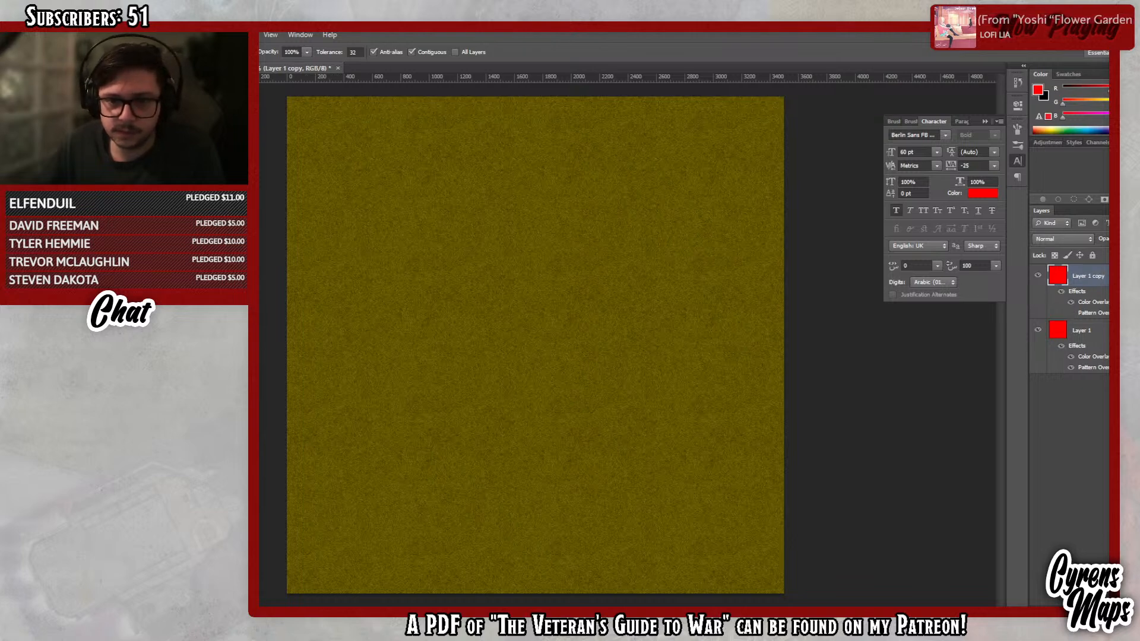
- Set the copied layer's Color Overlay to the Overlay blend mode with the pale yellow colour ffef87
double_click(1096, 302)
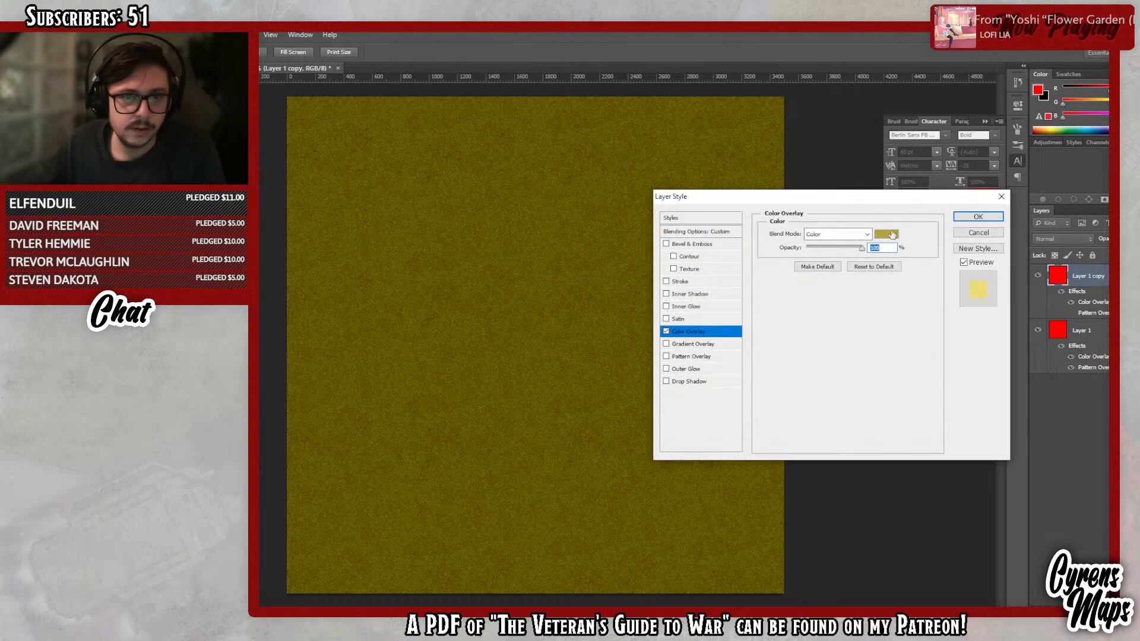
left_click(866, 234)
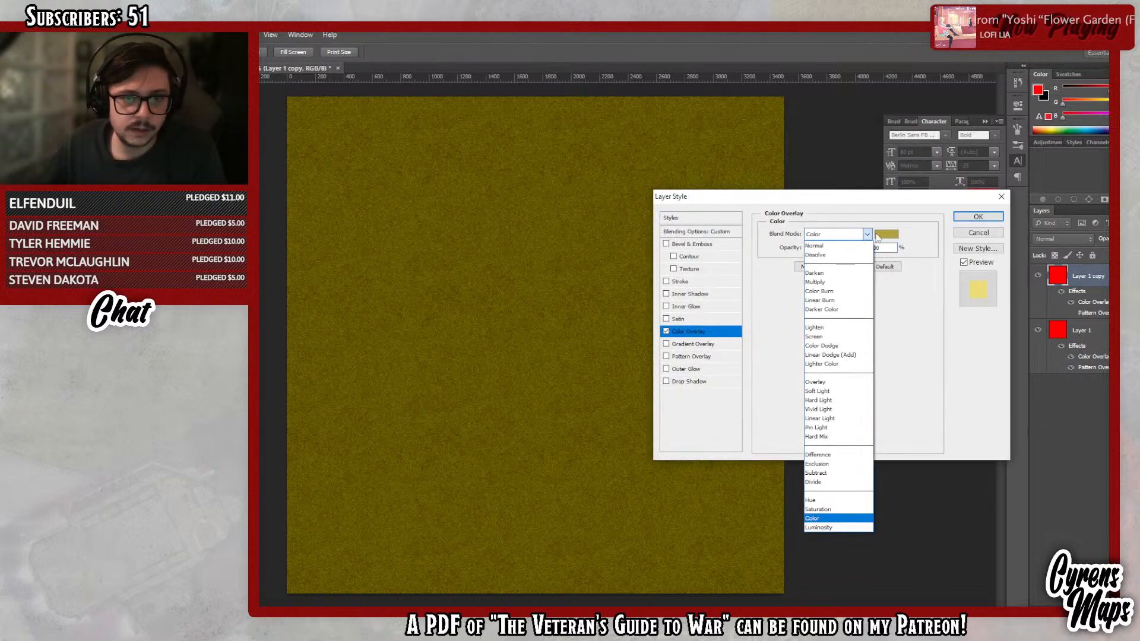
left_click(822, 381)
left_click(886, 234)
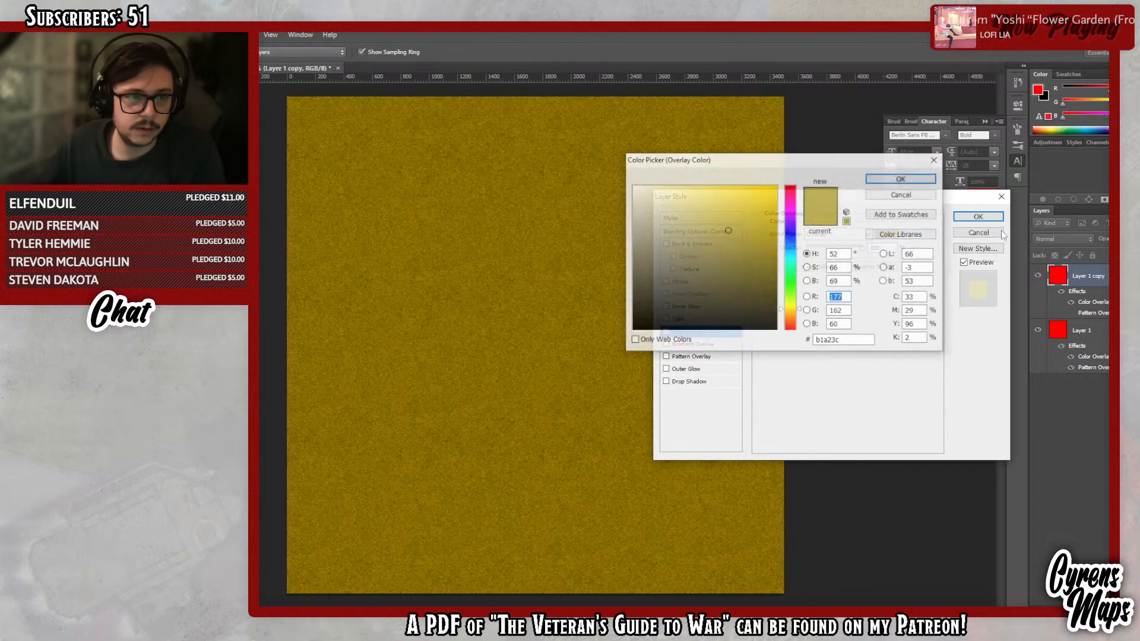
left_click(705, 207)
mouse_move(705, 208)
left_mouse_down()
mouse_move(706, 191)
mouse_move(691, 199)
mouse_move(699, 183)
left_mouse_up()
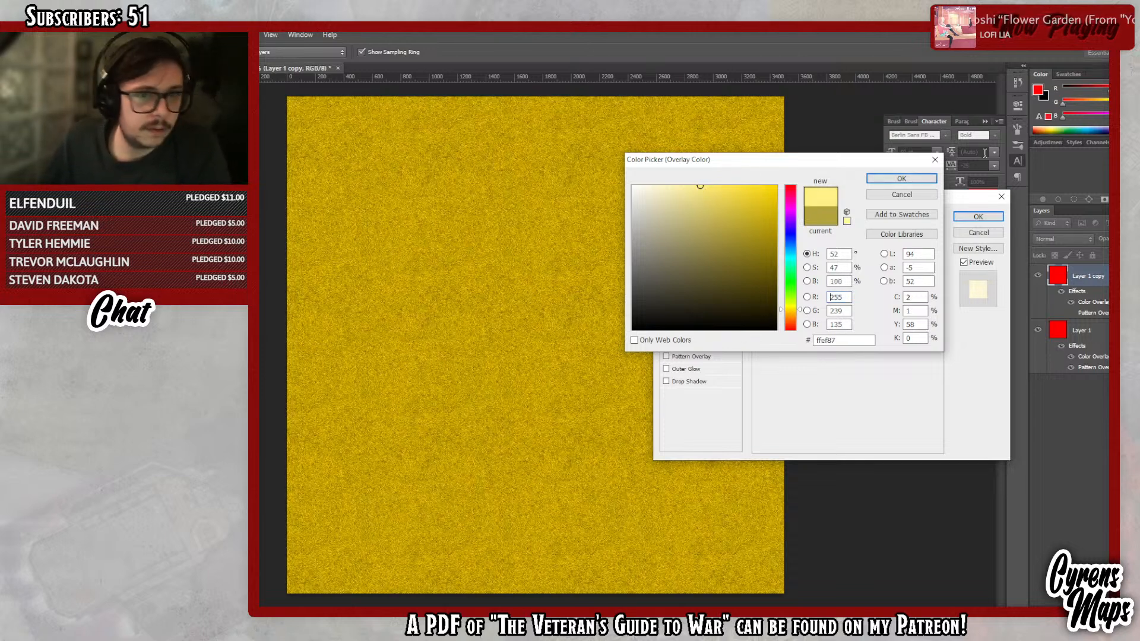
left_click(901, 178)
left_click(978, 216)
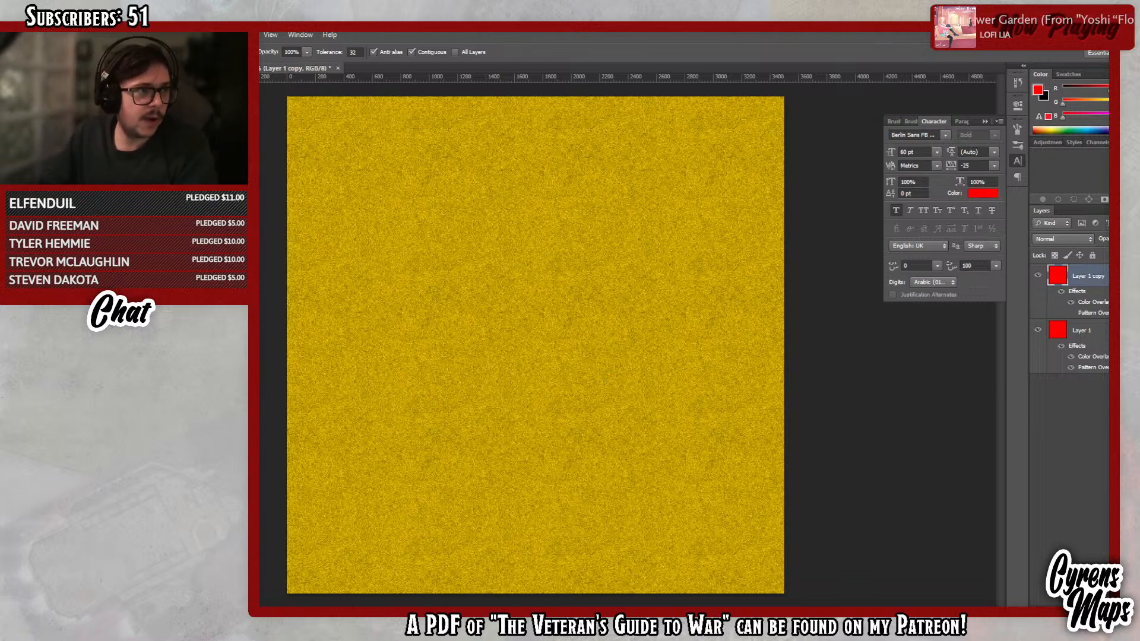
- Show the grid over the map canvas
left_click(270, 34)
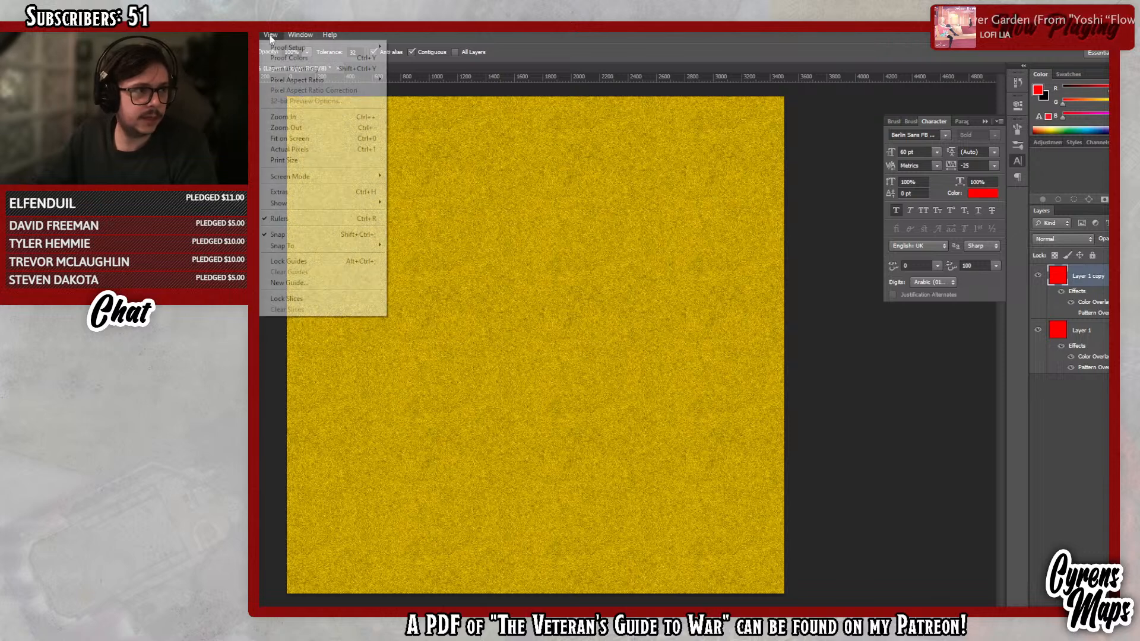
left_click(340, 192)
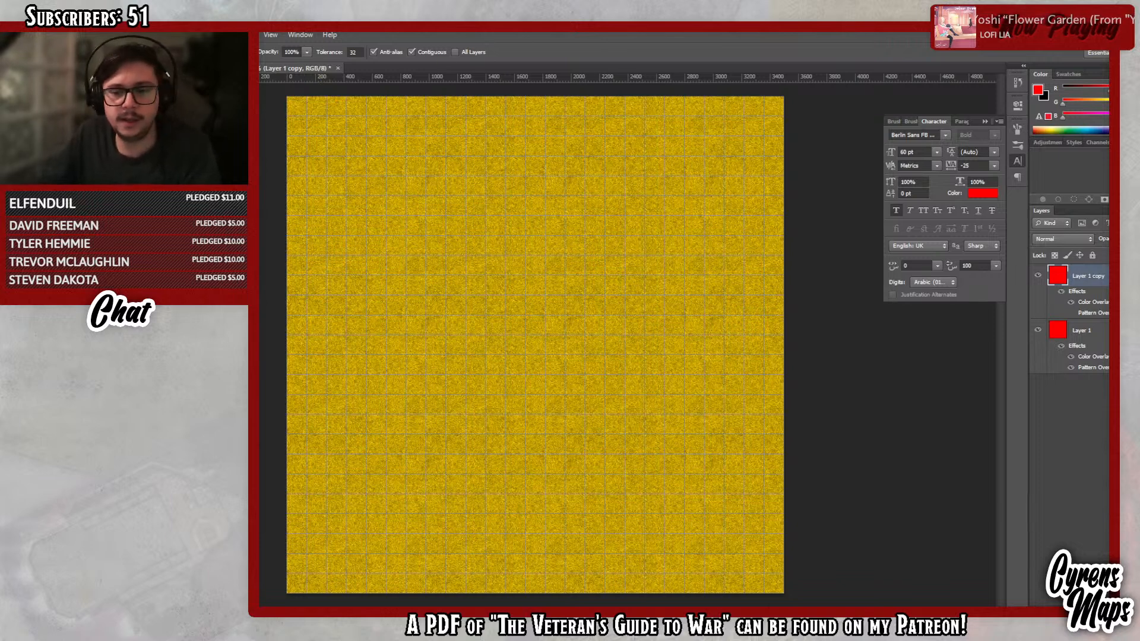
- Put the two background layers into a group named Back
key("ctrl+shift+alt+n")
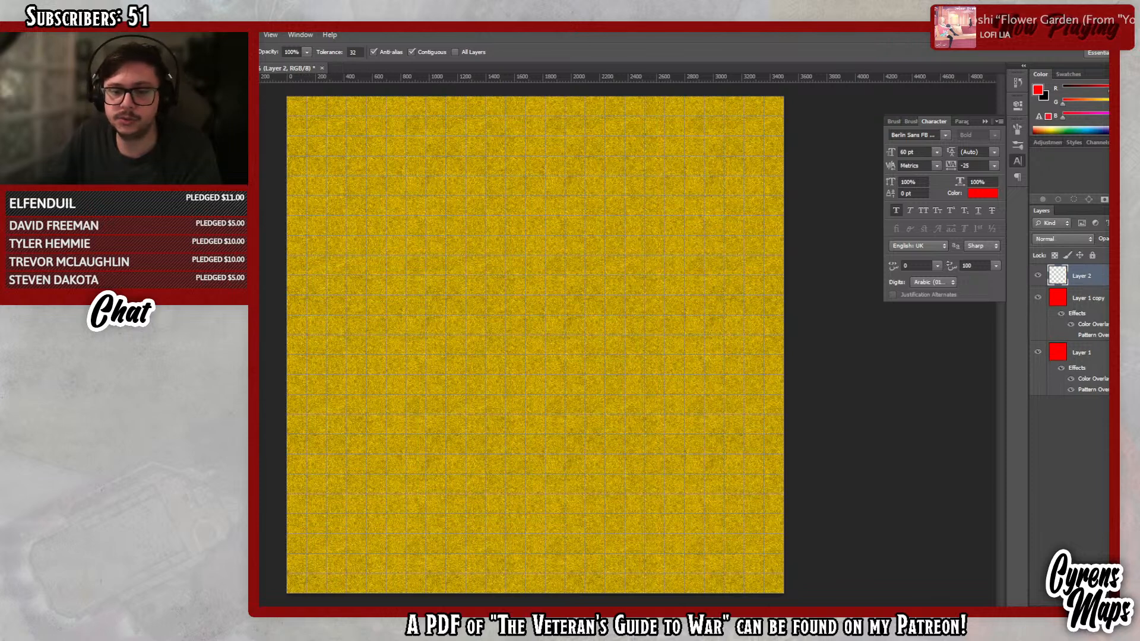
key("ctrl+z")
key("ctrl+g")
double_click(1083, 272)
type("Back")
key("Return")
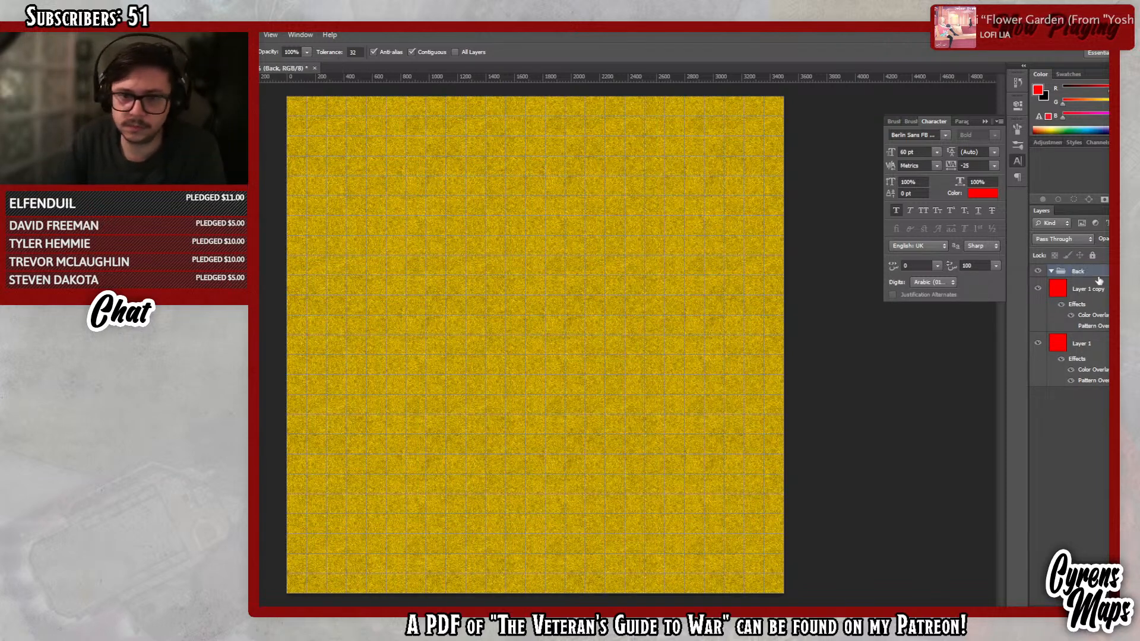
- Create a separate empty group above the Back group and name it Walls
left_click(1090, 290)
left_click(1090, 343, "shift")
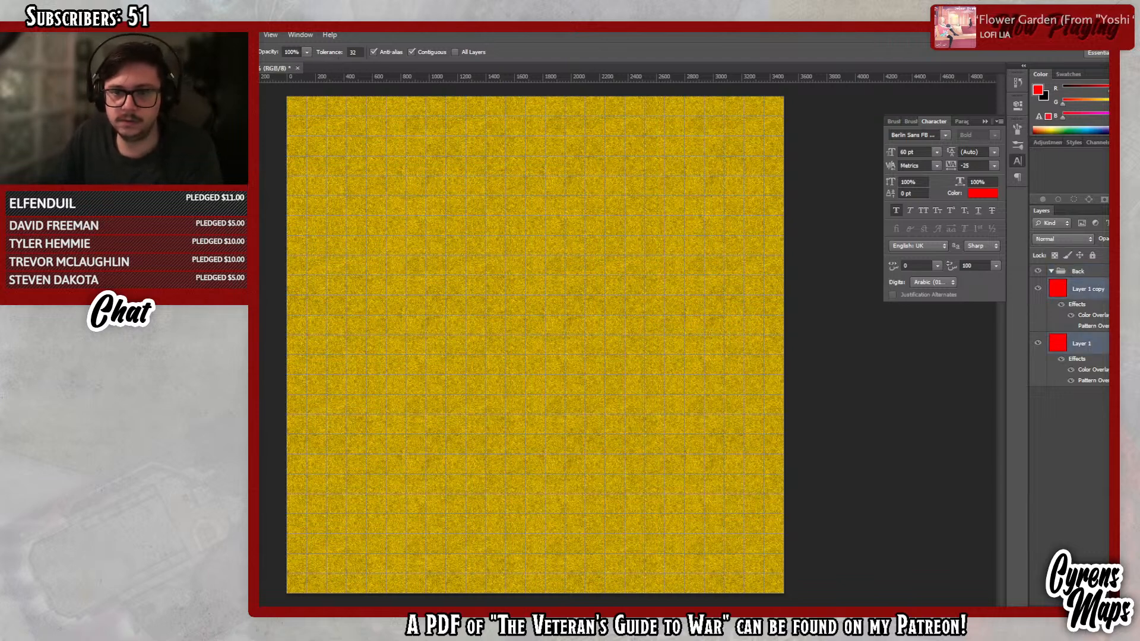
left_click(1105, 289)
left_click_drag(1101, 289, 1098, 271)
key("ctrl+g")
double_click(1082, 271)
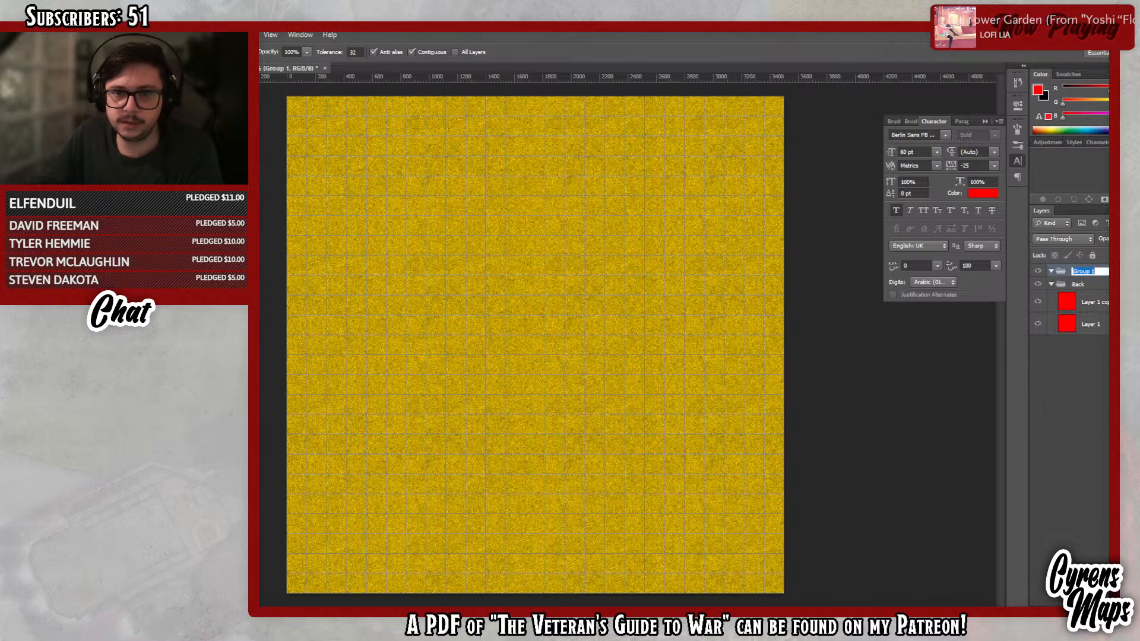
type("Walls")
key("Return")
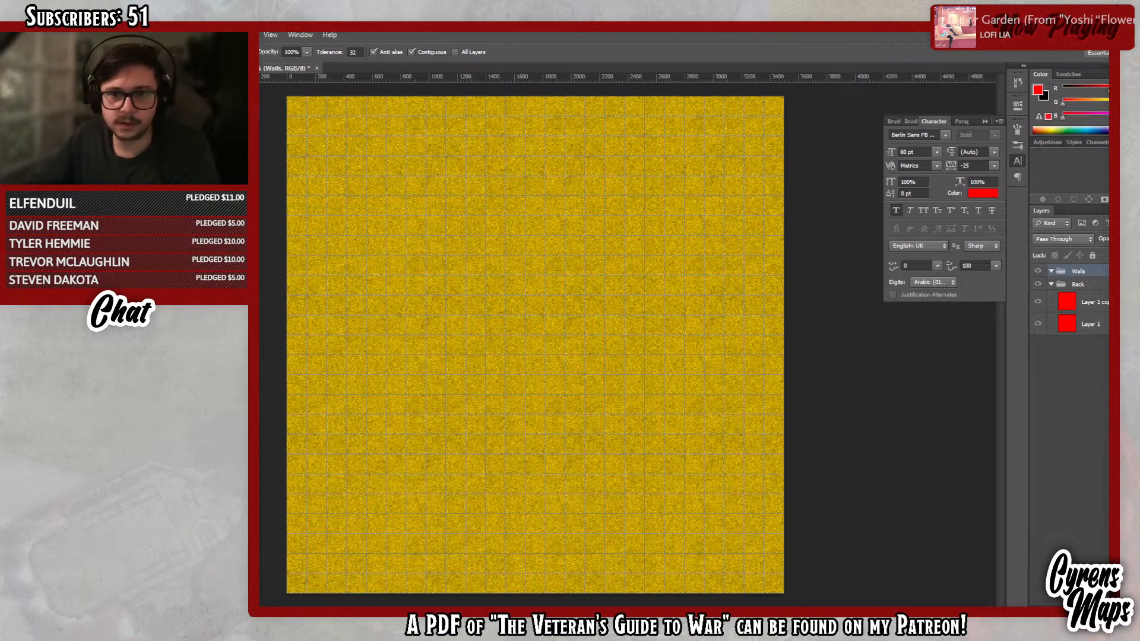
- Add a layer inside the Walls group and select an L-shaped building footprint: a 15 by 6 square hall and a 7 by 10 square wing below
key("m")
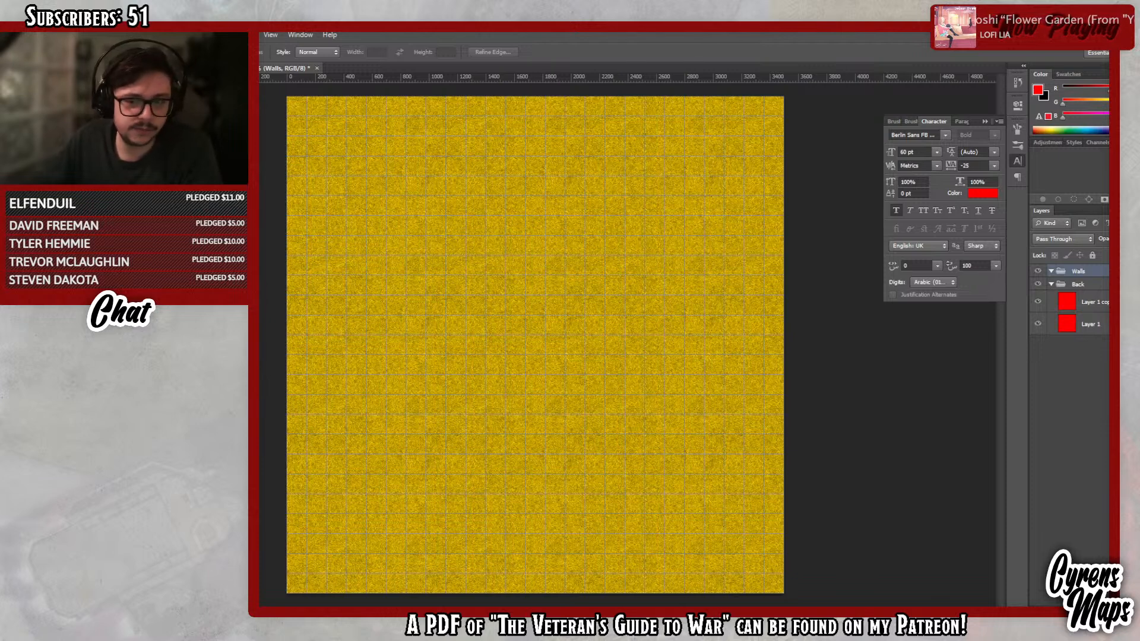
key("ctrl+shift+alt+n")
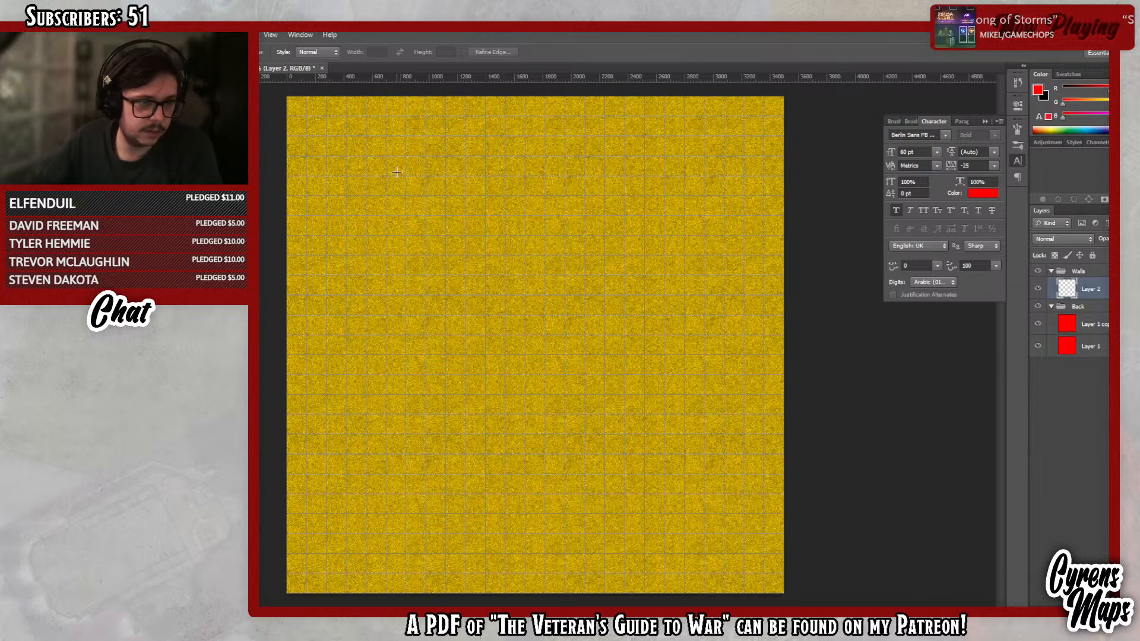
left_click_drag(387, 176, 665, 295)
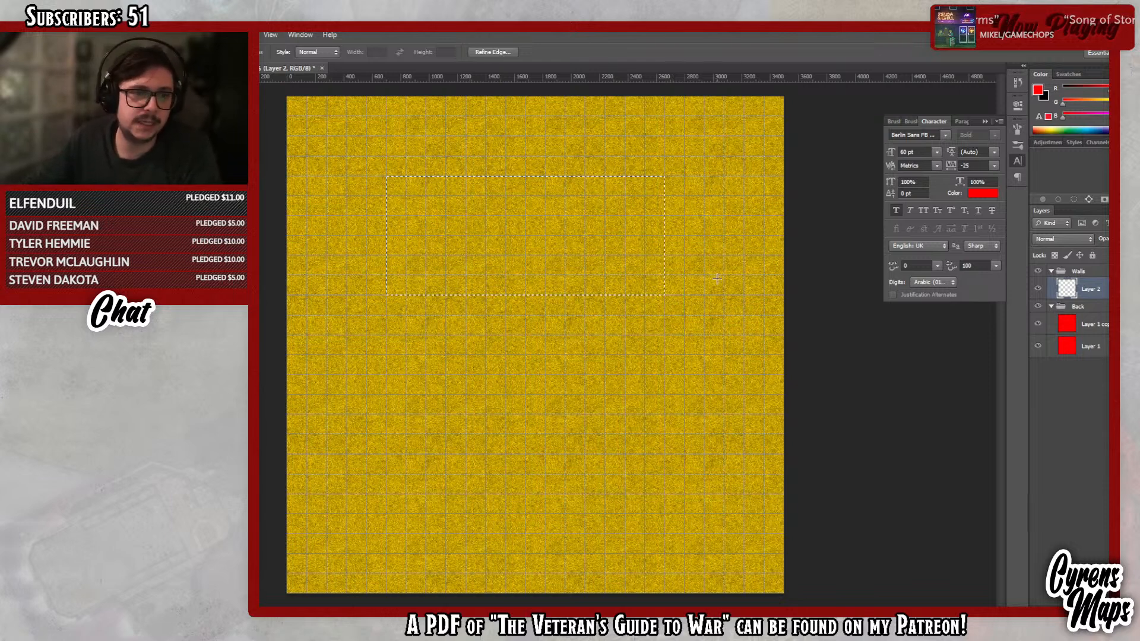
left_click_drag(652, 183, 724, 295)
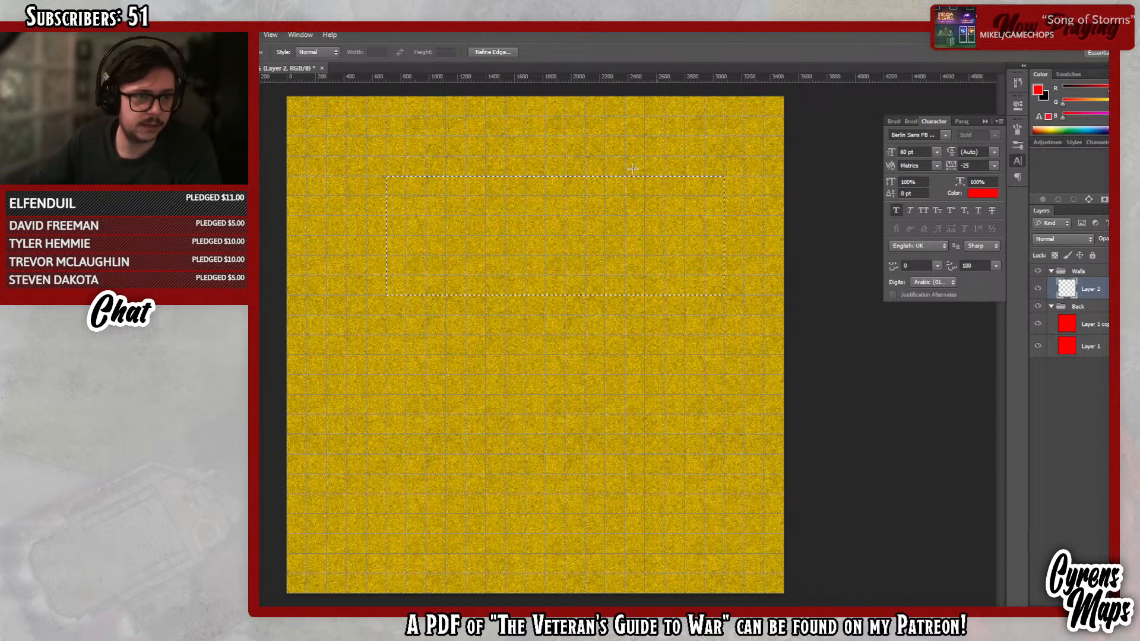
left_click_drag(752, 155, 685, 357)
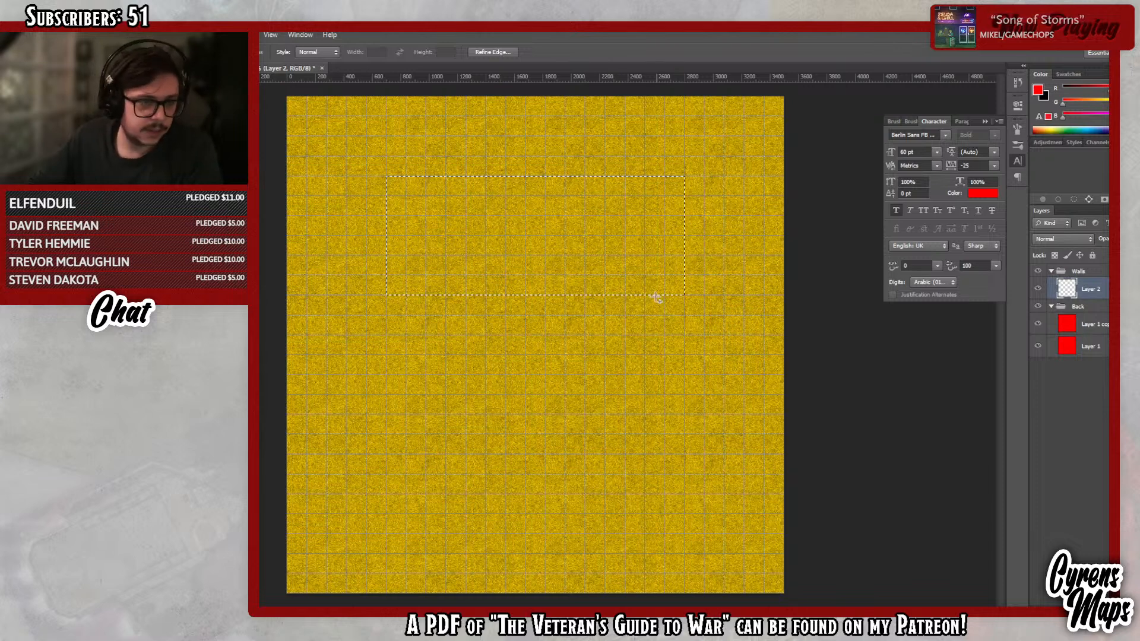
left_click_drag(585, 281, 685, 494)
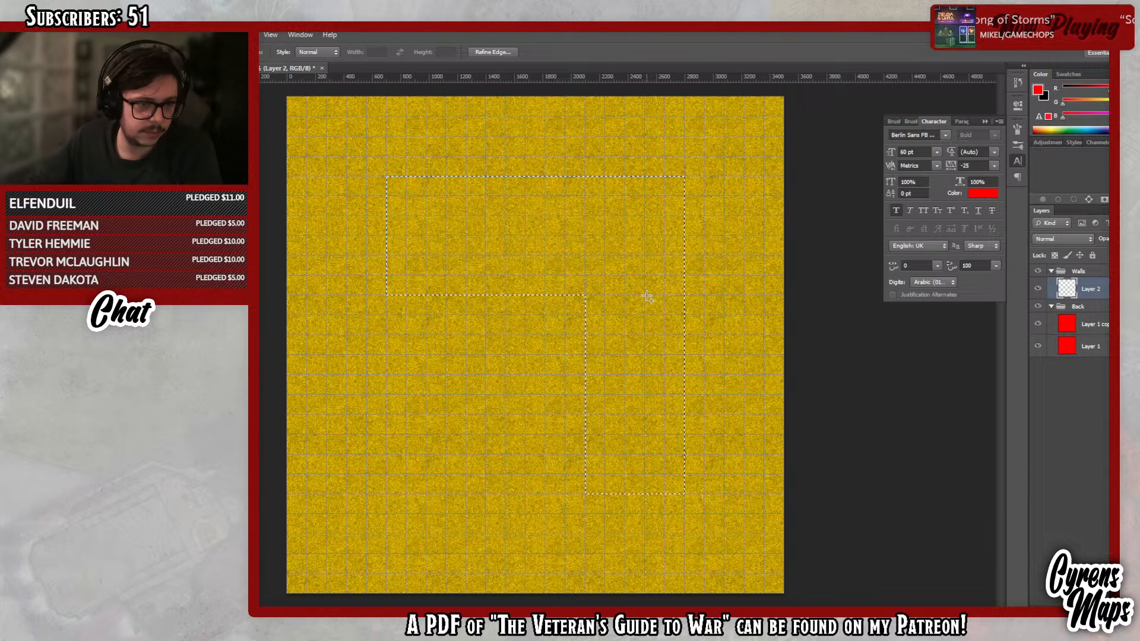
left_click_drag(645, 310, 724, 495)
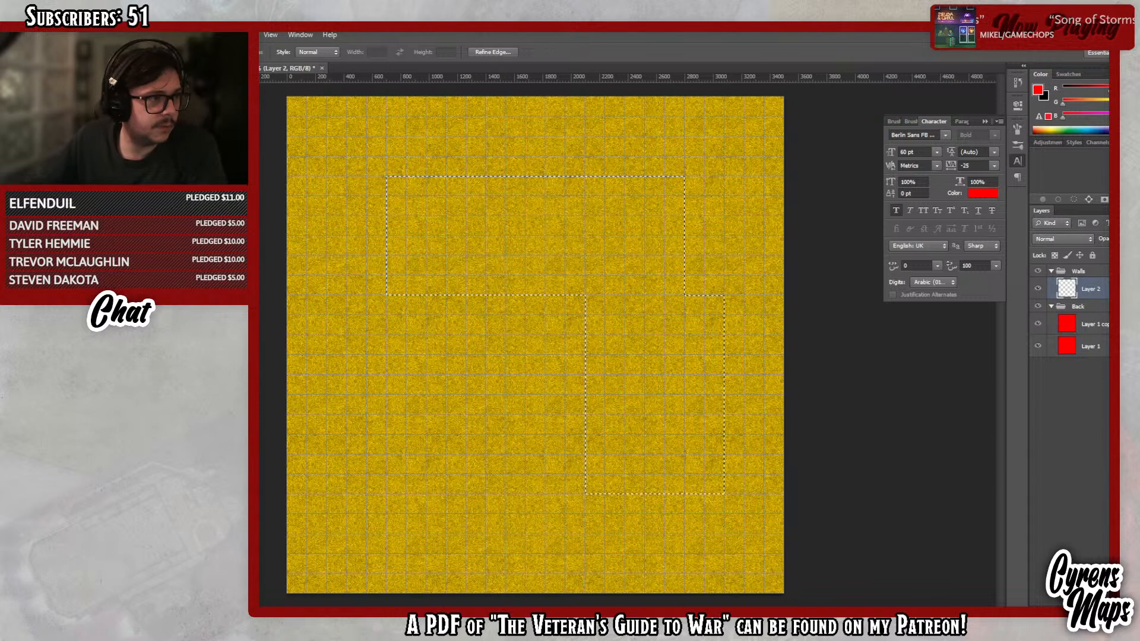
- Add a small angled bay, one grid square deep, to the selection beneath the hall's lower-left corner with the Polygonal Lasso
key("l")
left_click(386, 295)
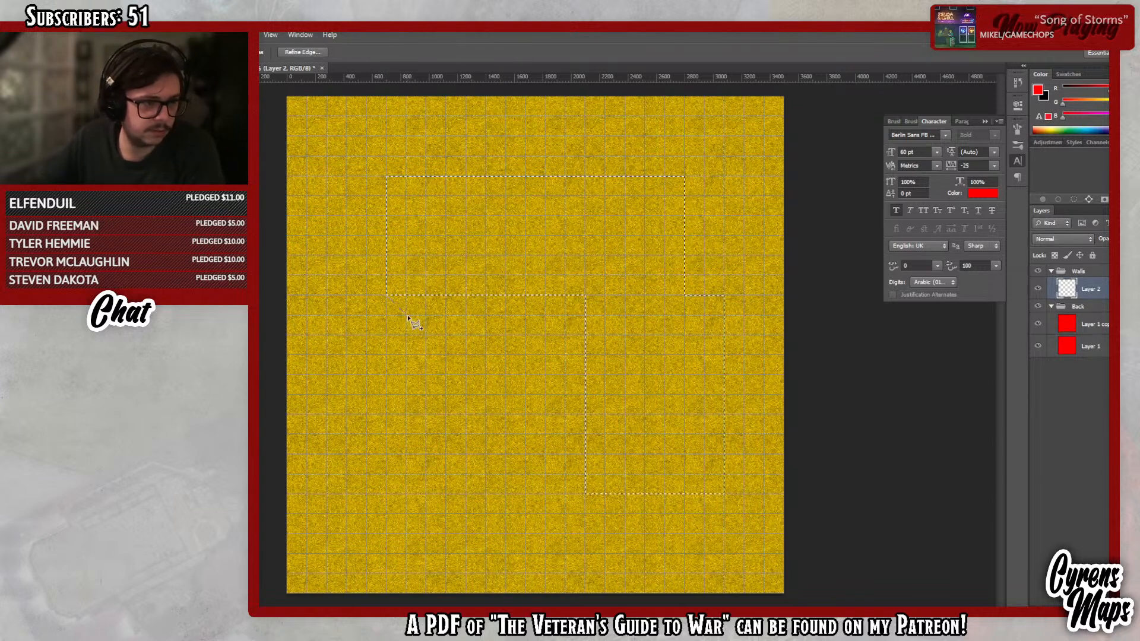
left_click(448, 314)
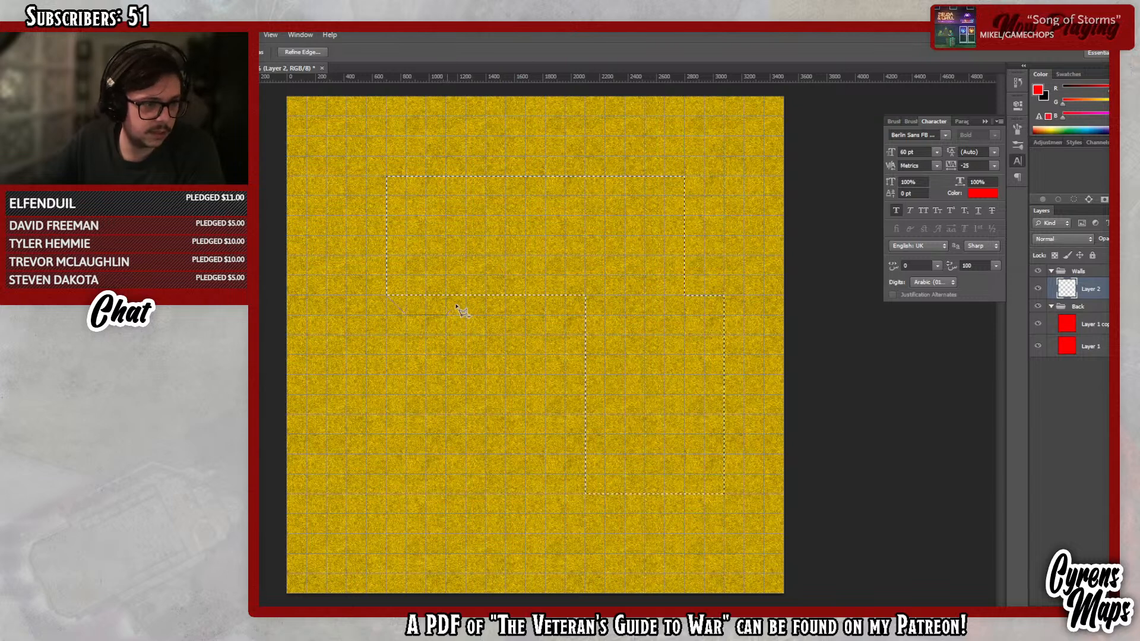
left_click(465, 295)
left_click(465, 275)
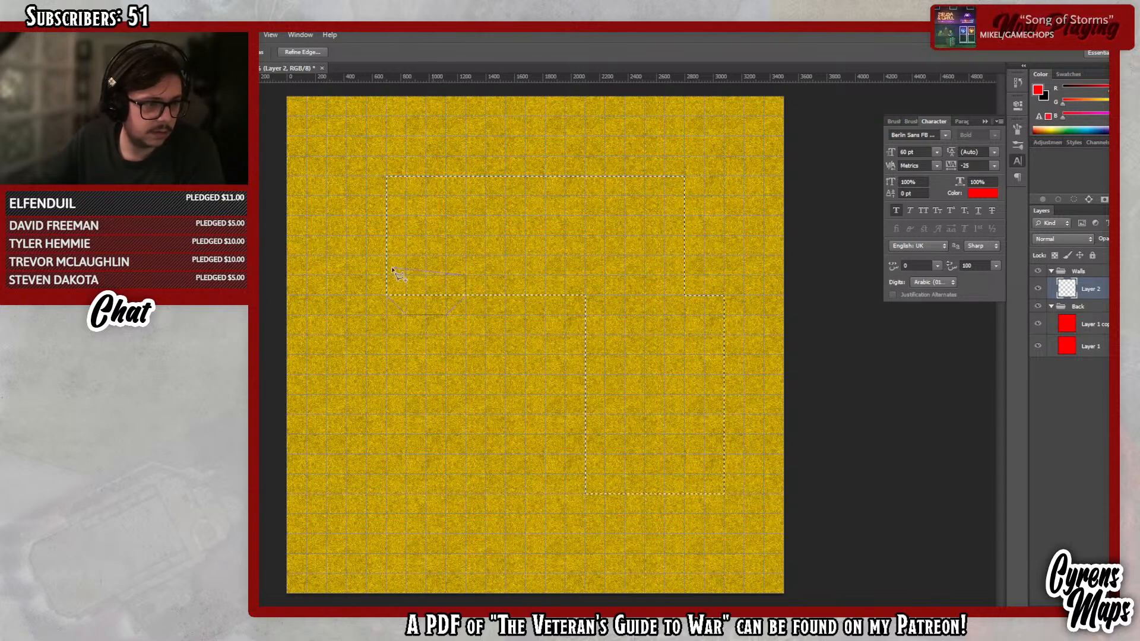
left_click(387, 295)
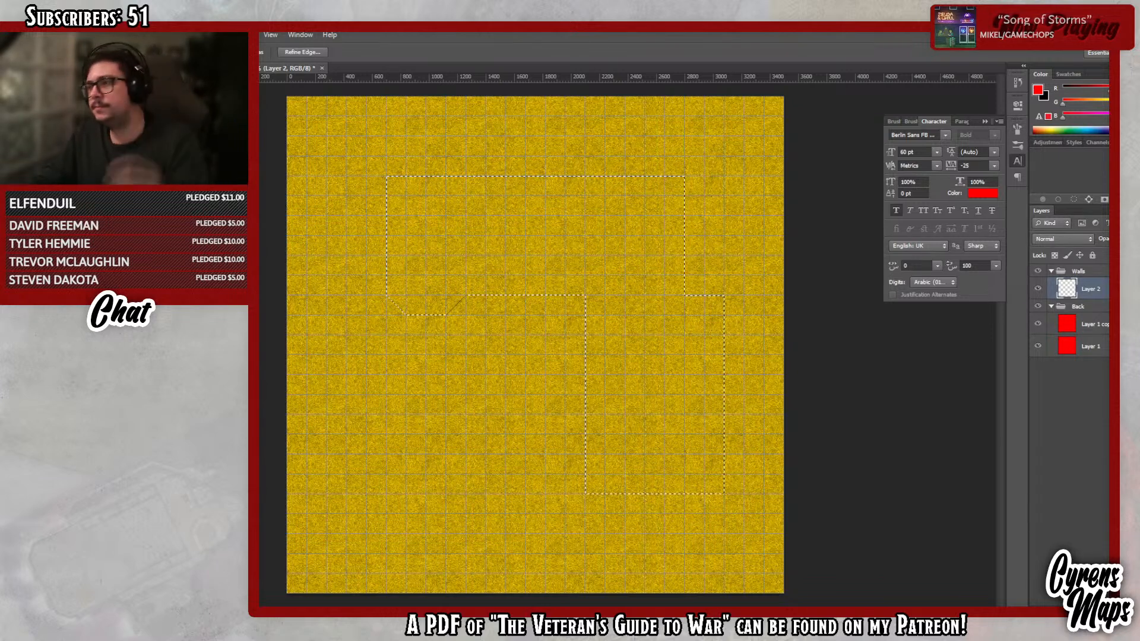
key("alt+Tab")
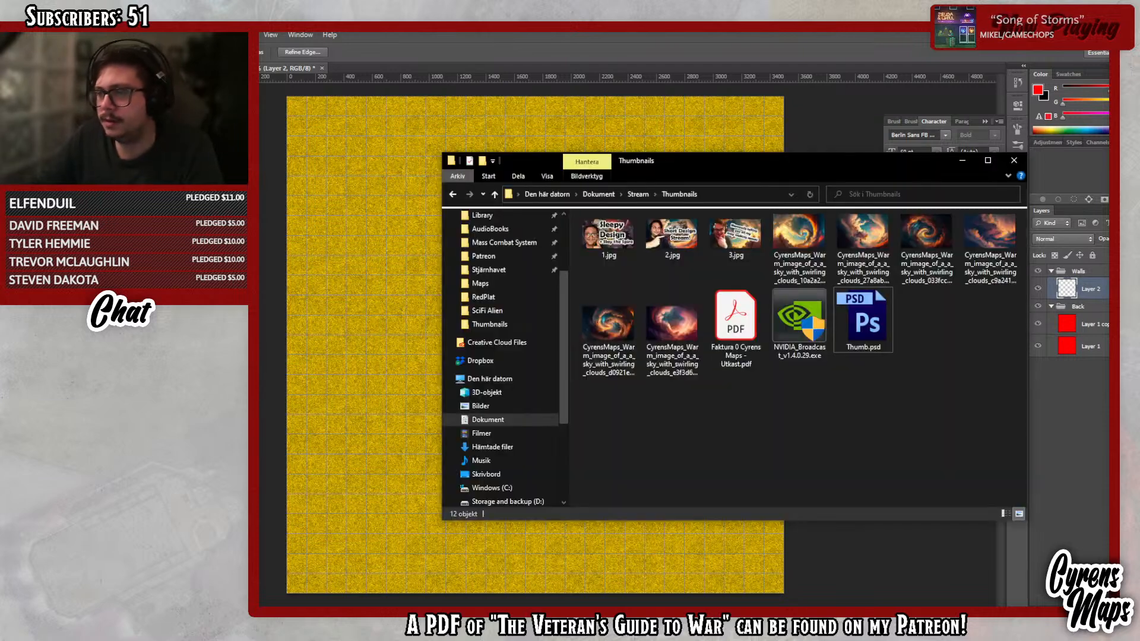
left_click(961, 160)
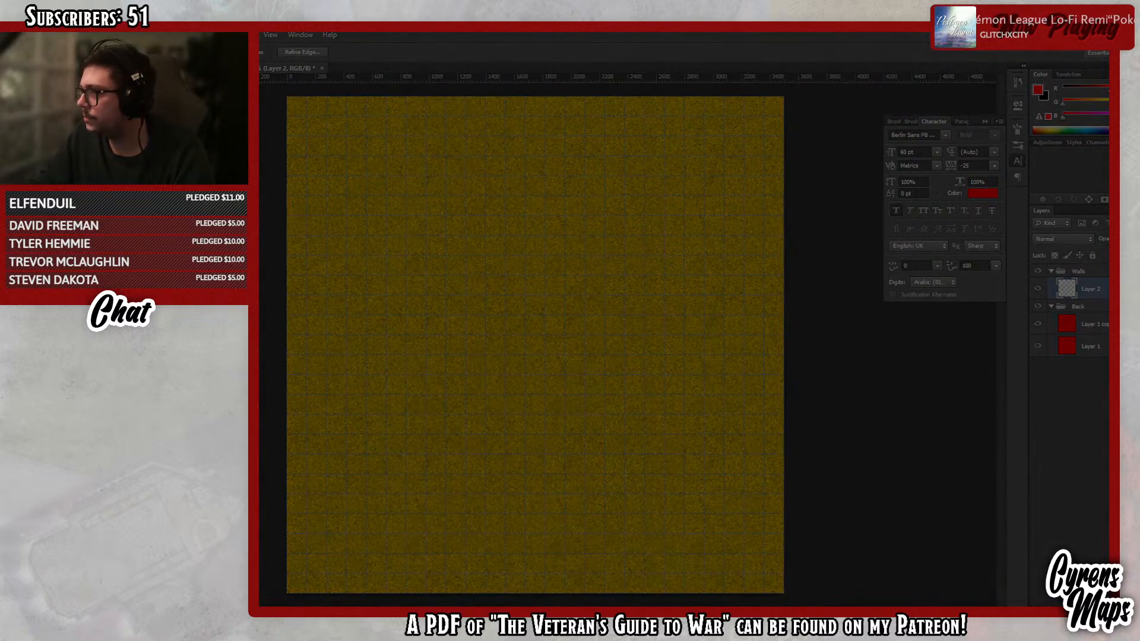
key("ctrl+z")
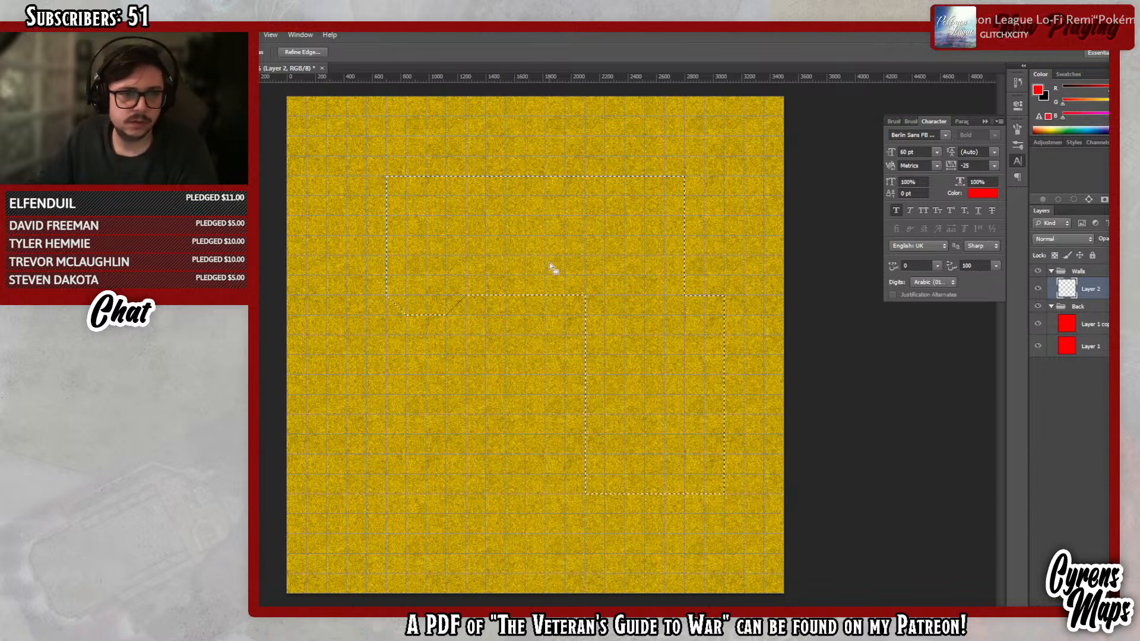
- Fill the building footprint selection with the red foreground colour on the new layer and deselect it
key("g")
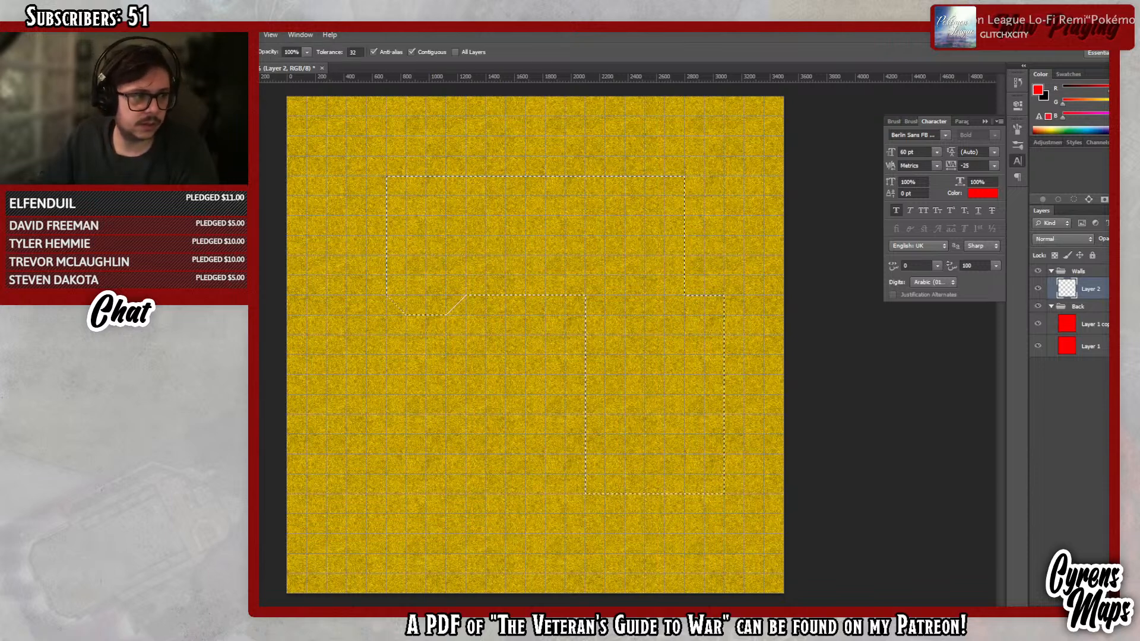
key("alt+BackSpace")
key("ctrl+d")
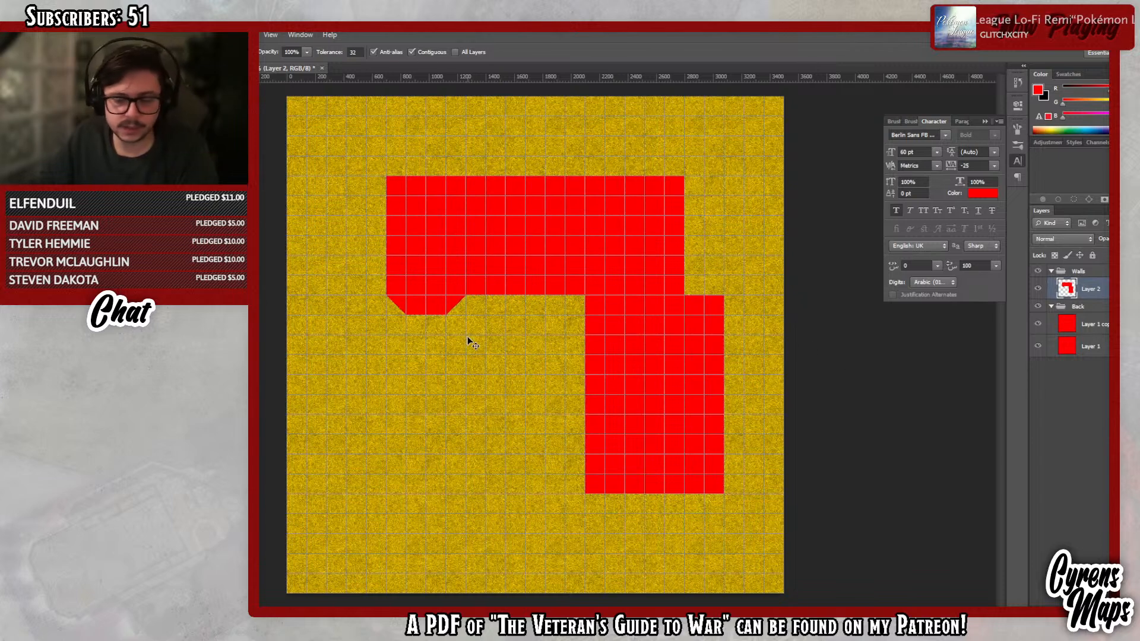
- Paste the copied thatched-hut reference photo and enlarge it to cover most of the map's upper half
key("ctrl+v")
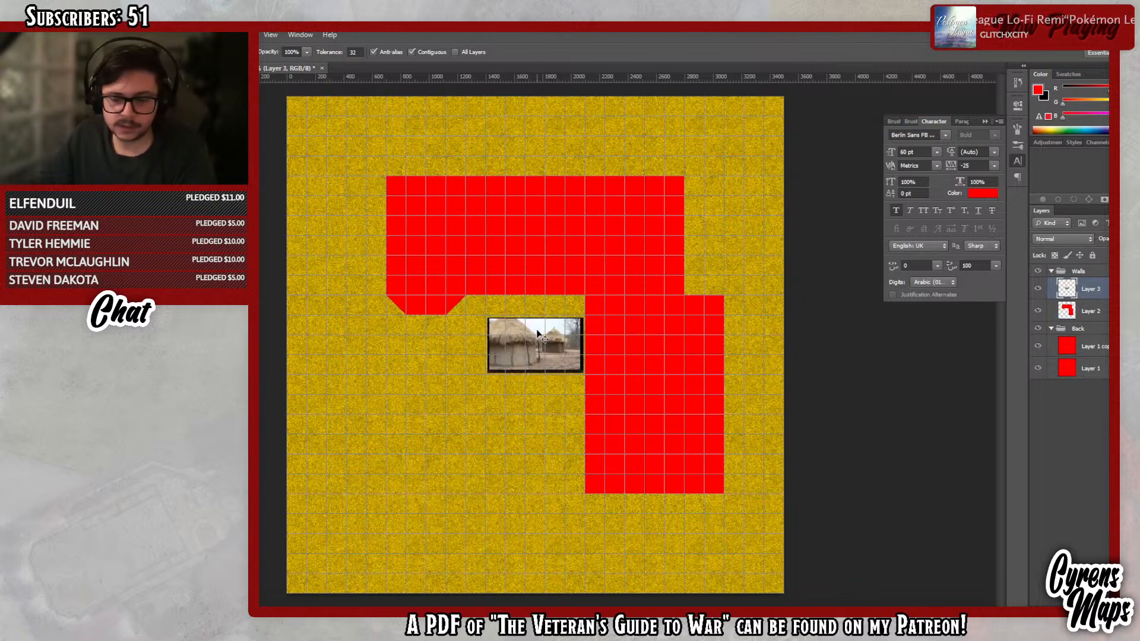
key("ctrl+t")
left_click_drag(488, 319, 259, 147)
left_click_drag(453, 265, 571, 307)
key("Return")
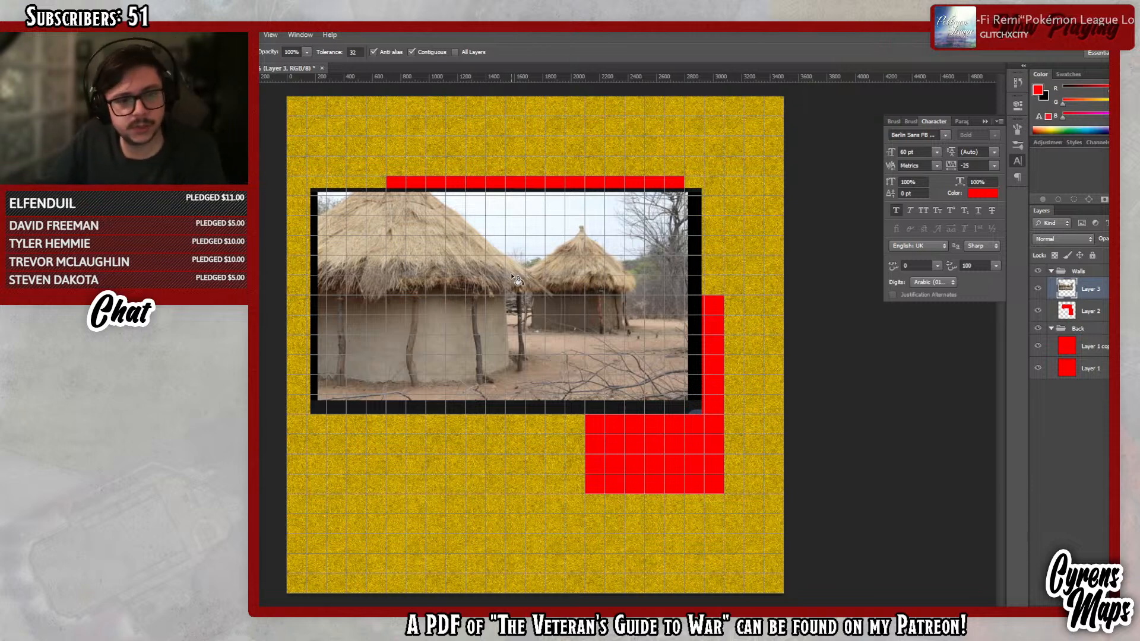
- Hide the hut reference photo layer and move it out of the Walls group to the top of the layer stack
left_click(1038, 288)
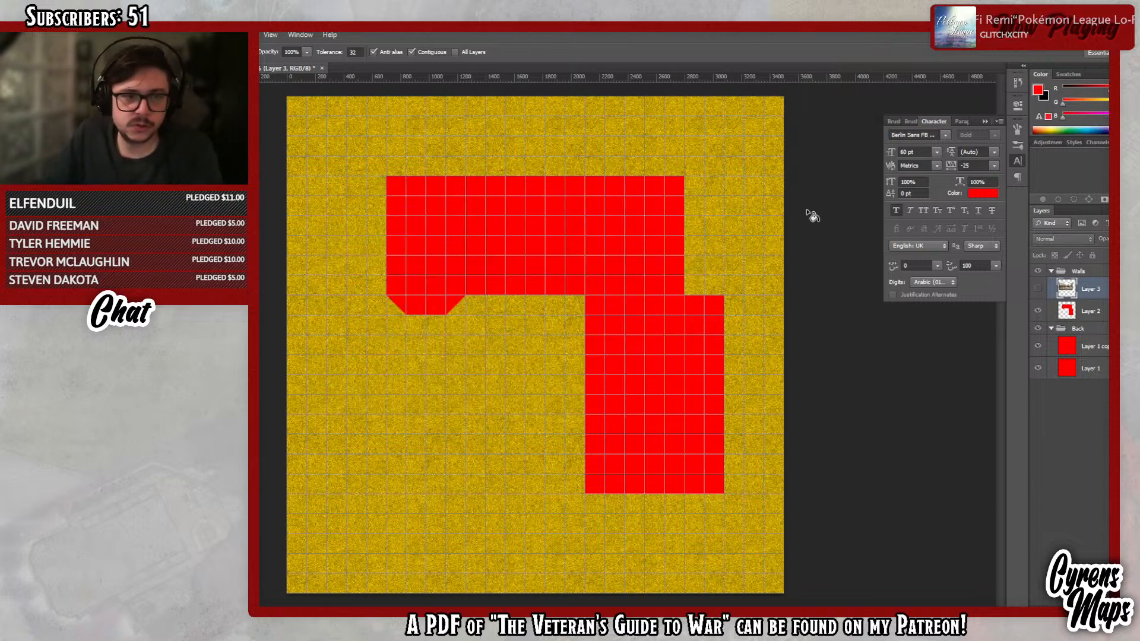
left_click_drag(1100, 291, 1087, 266)
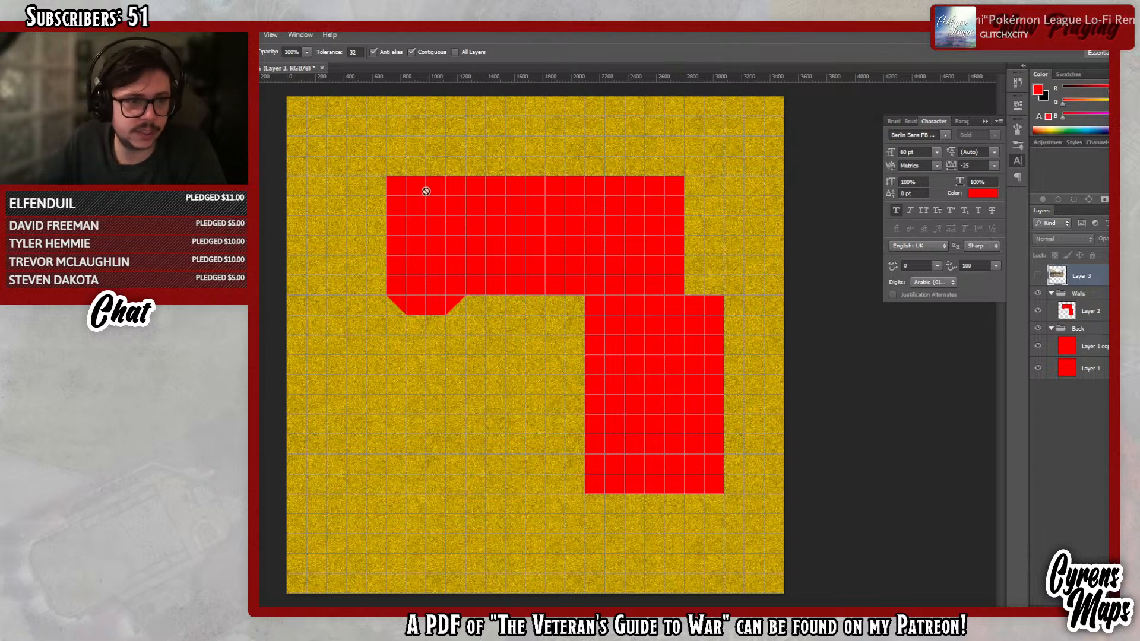
key("l")
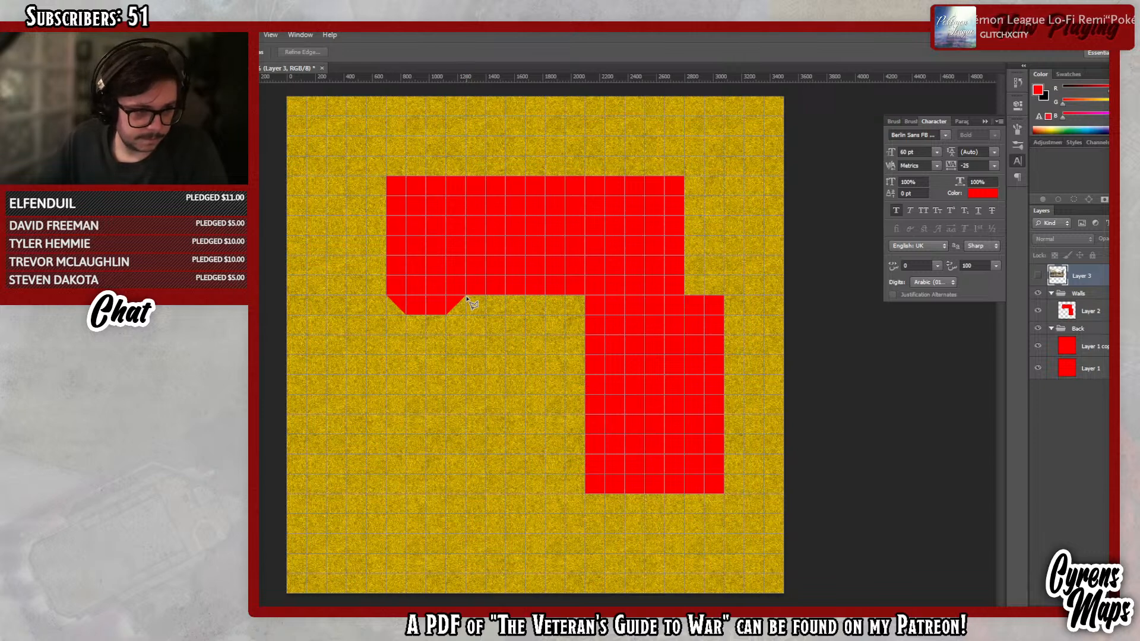
key("m")
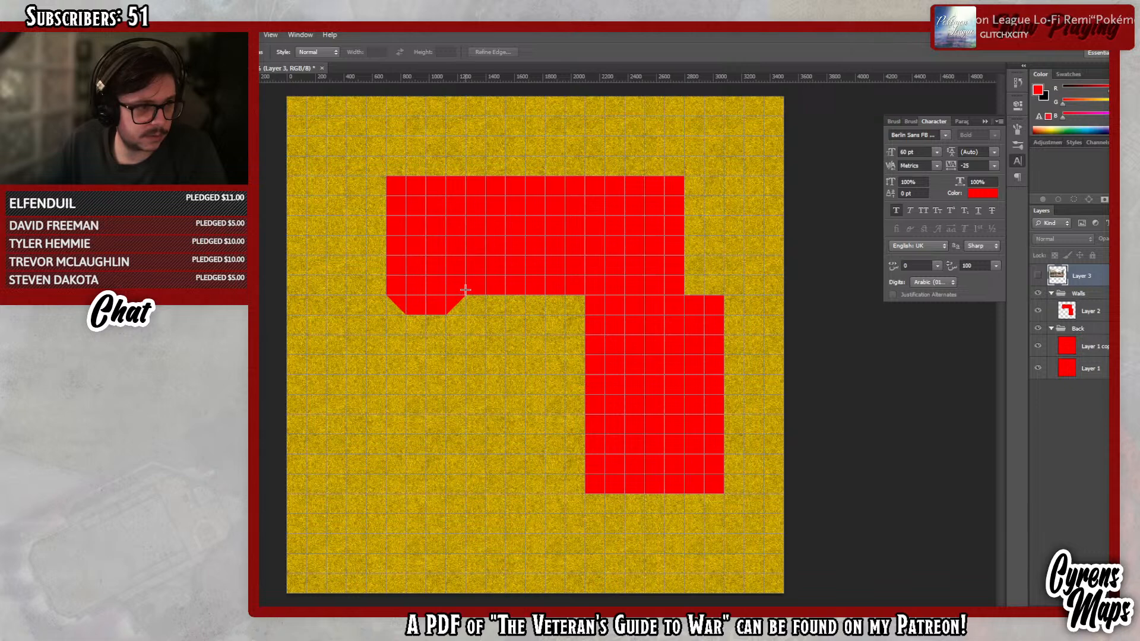
left_click_drag(465, 254, 366, 355)
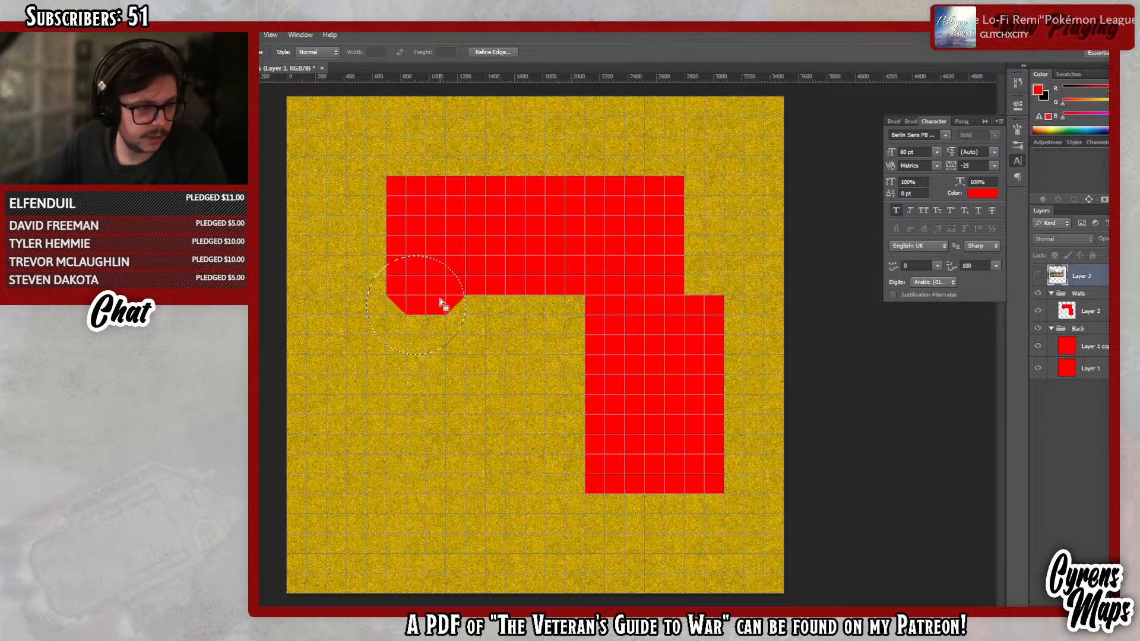
key("ctrl+d")
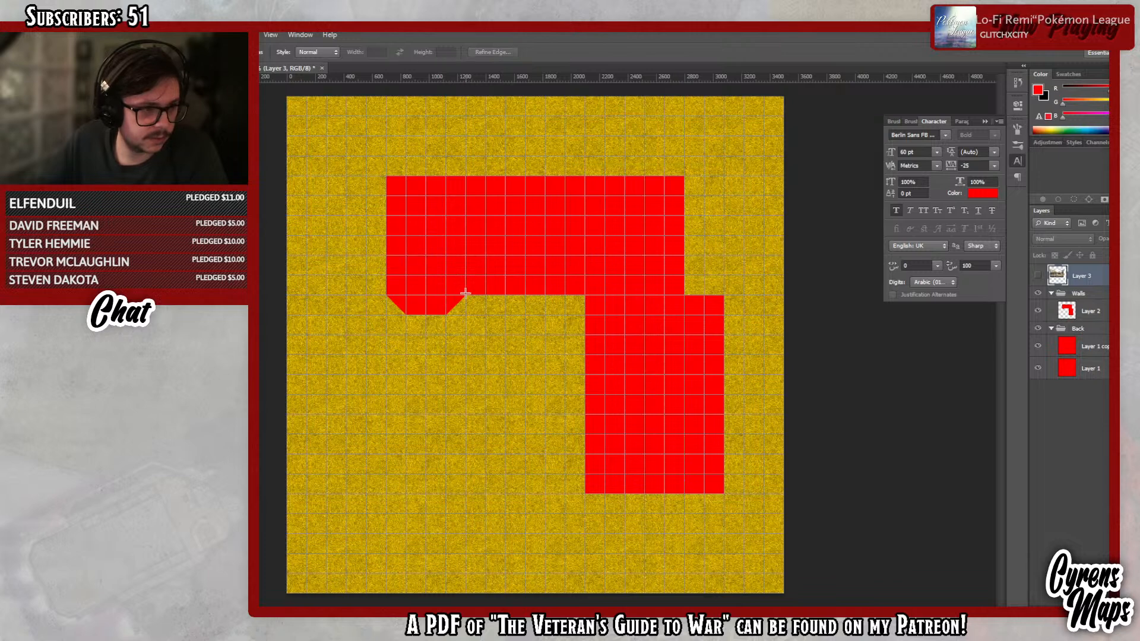
mouse_move(465, 293)
left_mouse_down()
mouse_move(478, 261)
mouse_move(497, 278)
mouse_move(460, 291)
left_mouse_up()
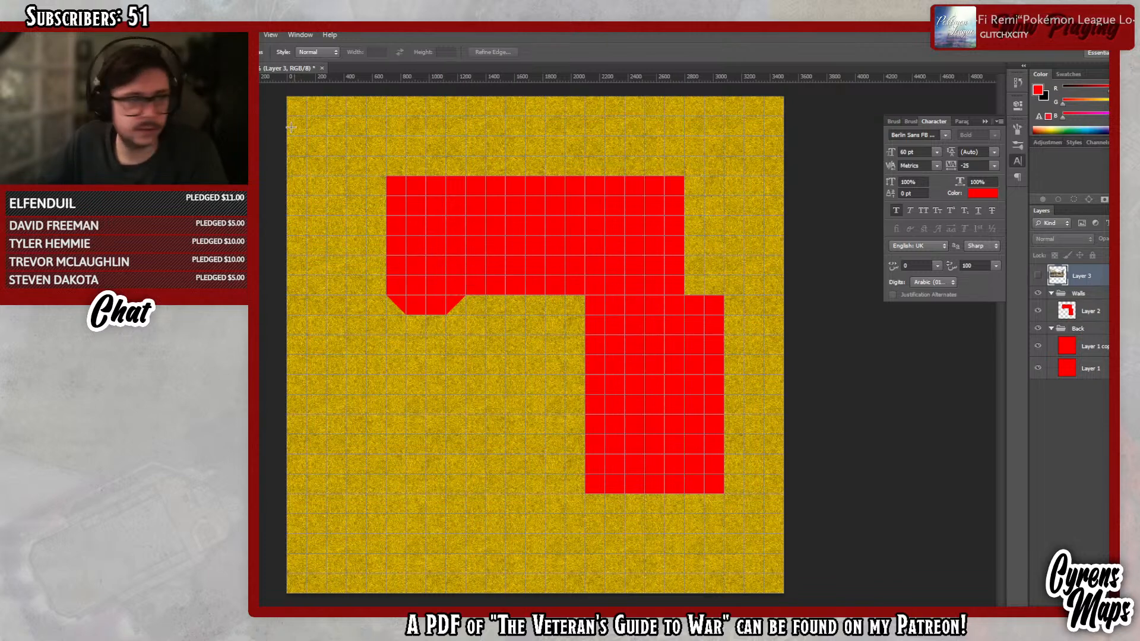
left_click_drag(387, 334, 469, 335)
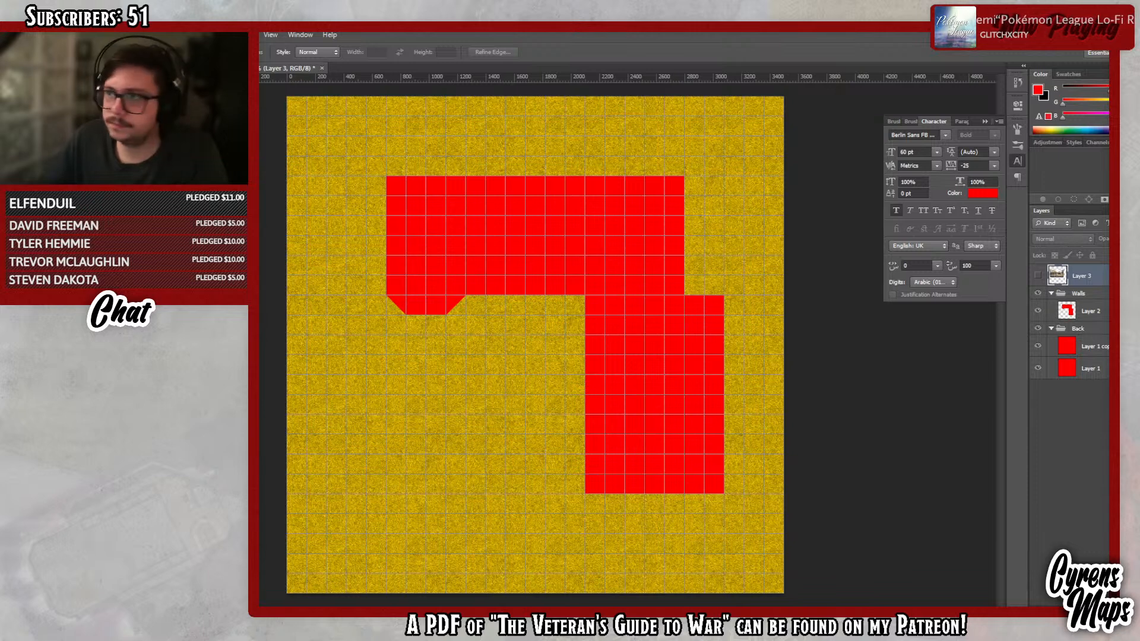
left_click_drag(752, 108, 634, 133)
left_click(626, 179)
- Delete the angled bay beneath the hall from the red building layer, leaving a straight lower edge, and deselect
left_click_drag(366, 355, 475, 292)
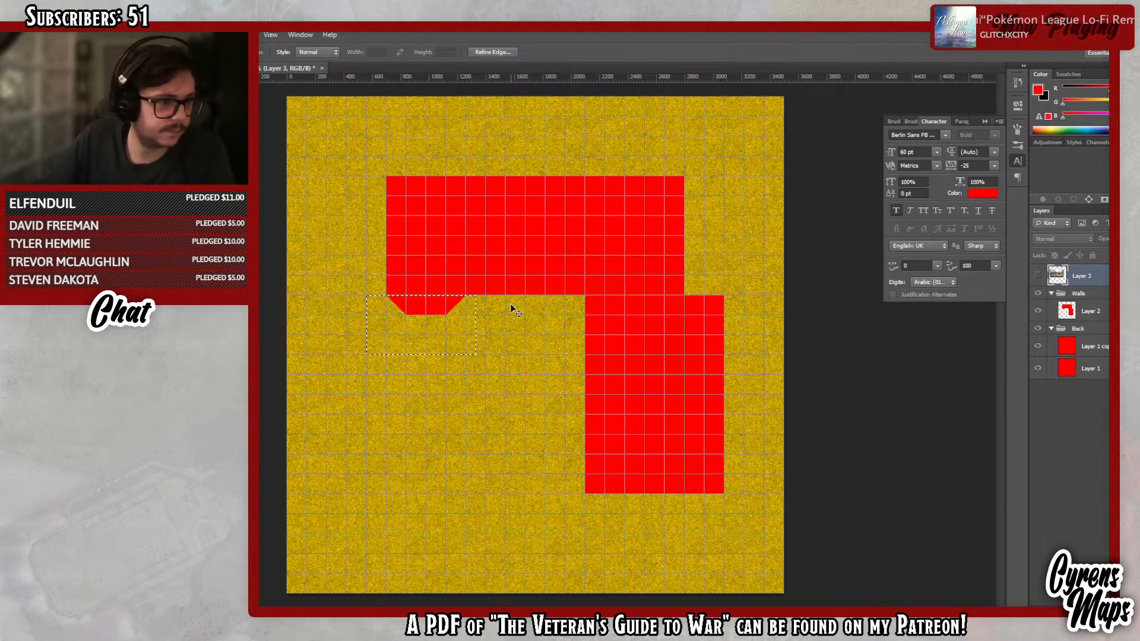
left_click(1065, 314)
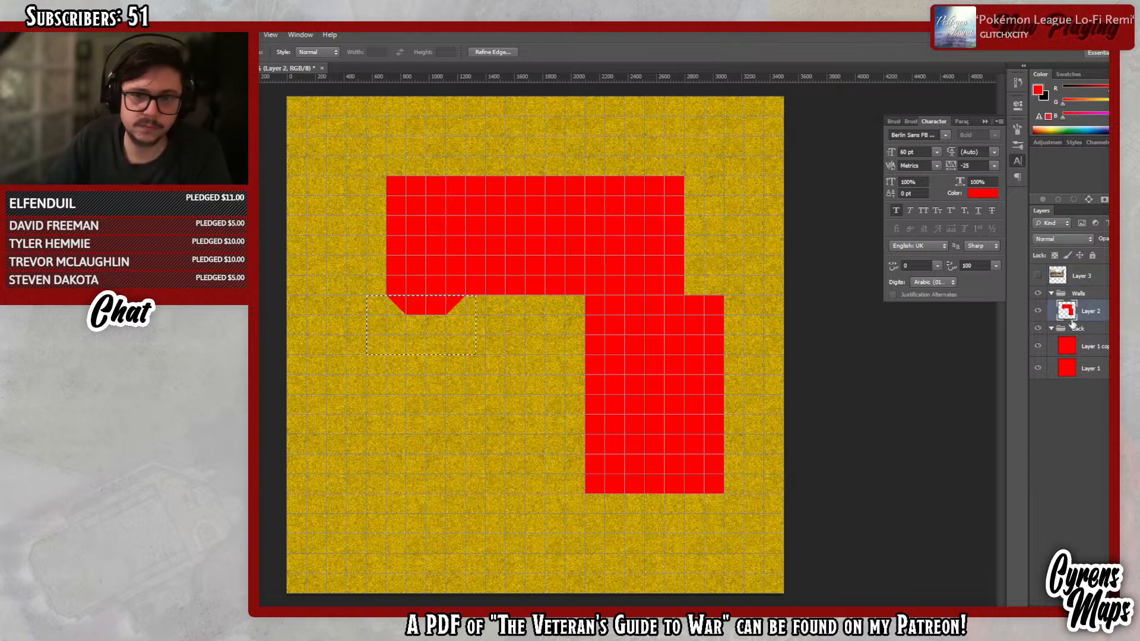
key("Delete")
key("ctrl+d")
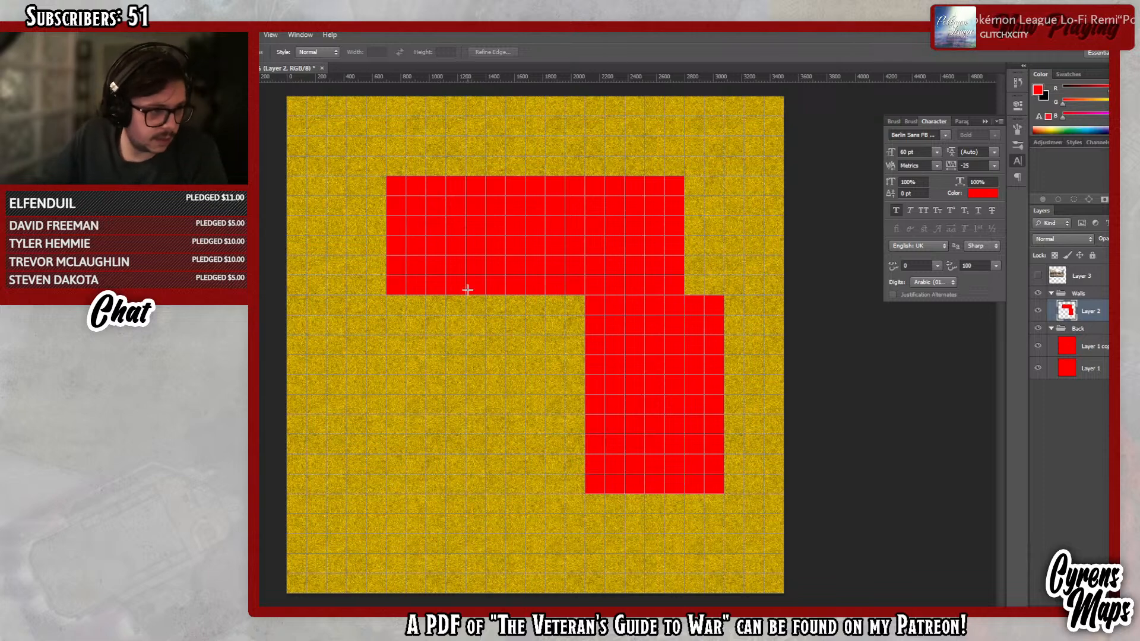
- Load the red building shape as a selection and apply Smooth to it
left_click(1066, 313, "ctrl")
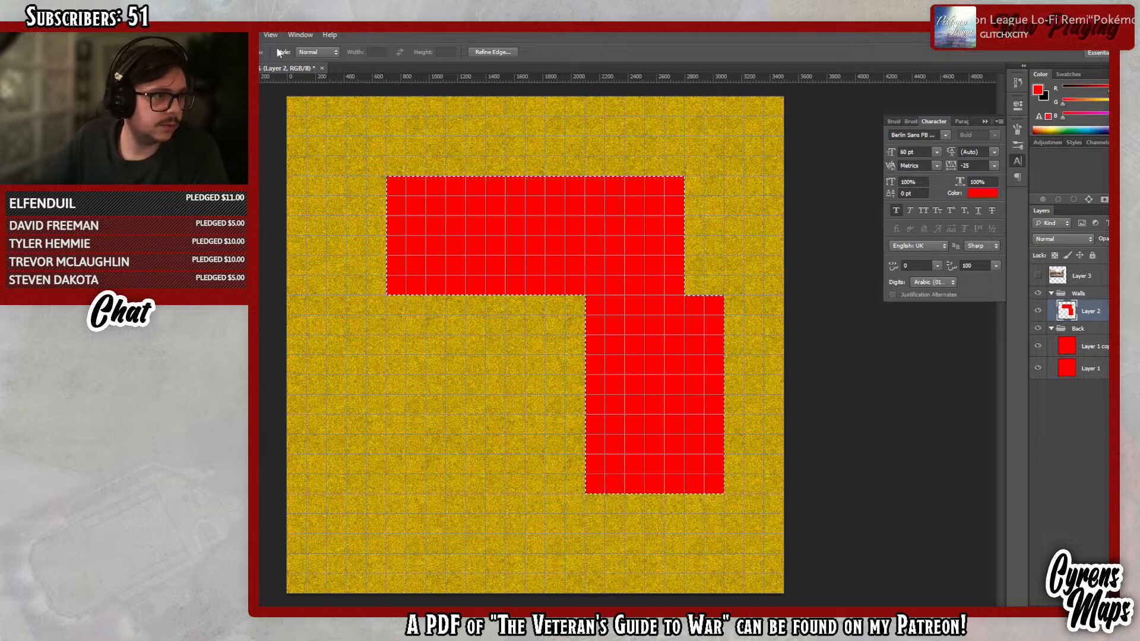
left_click(226, 35)
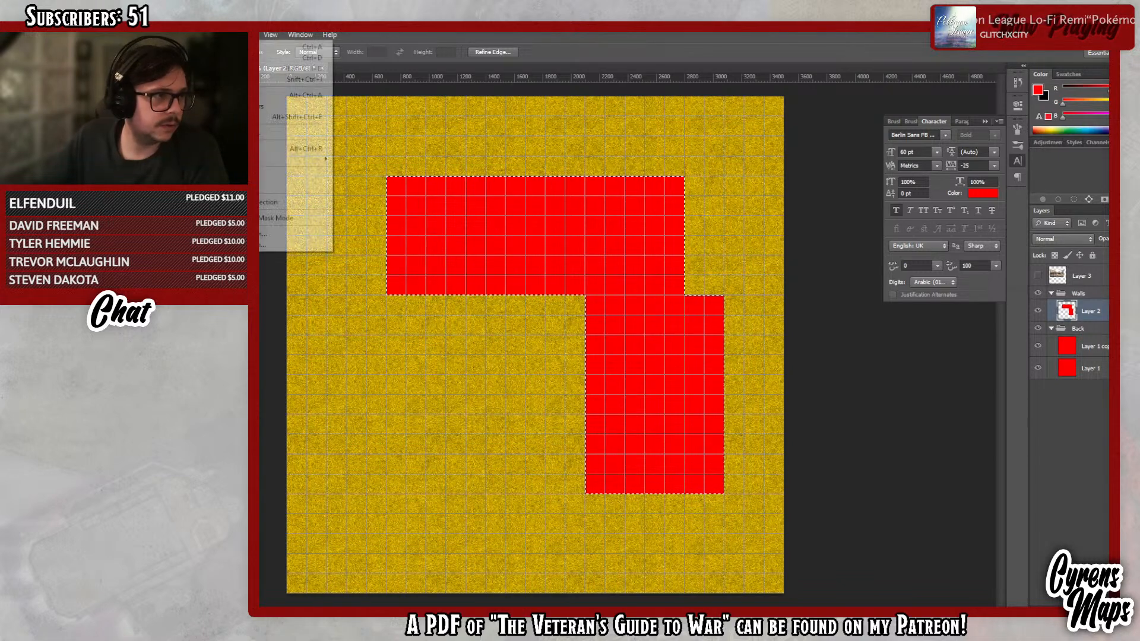
left_click(265, 149)
left_click(701, 129)
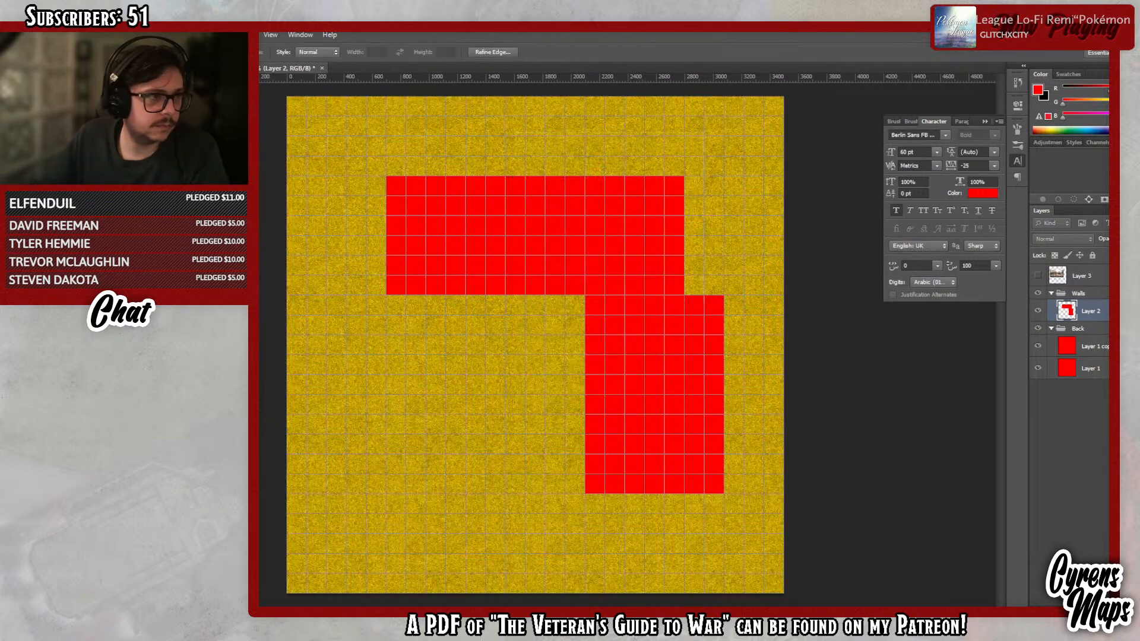
left_click(226, 34)
mouse_move(297, 159)
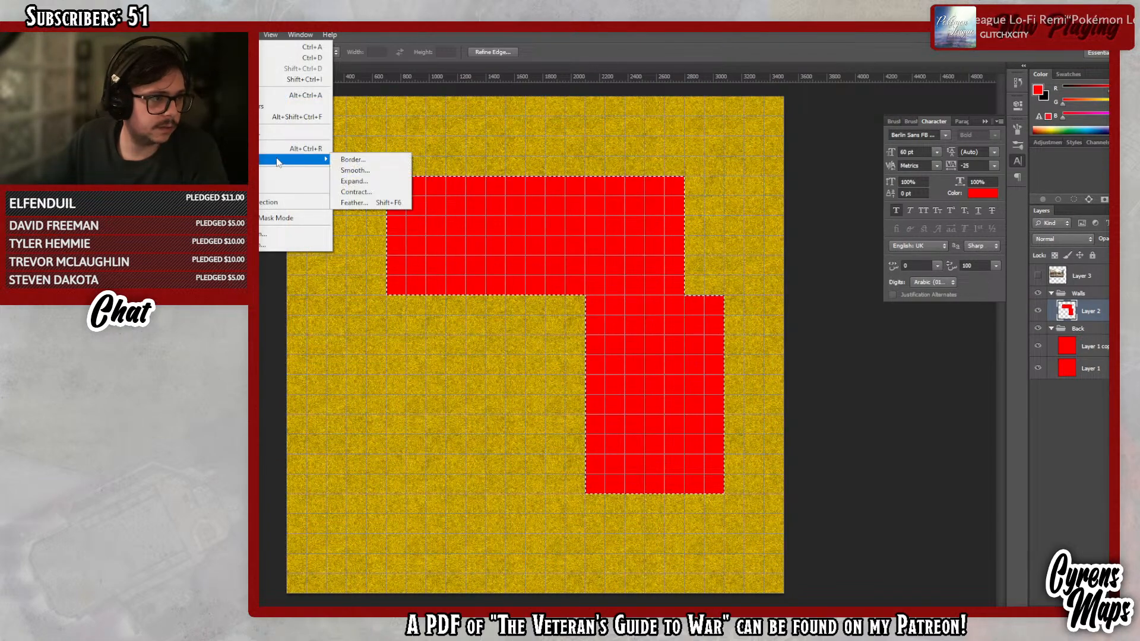
left_click(356, 171)
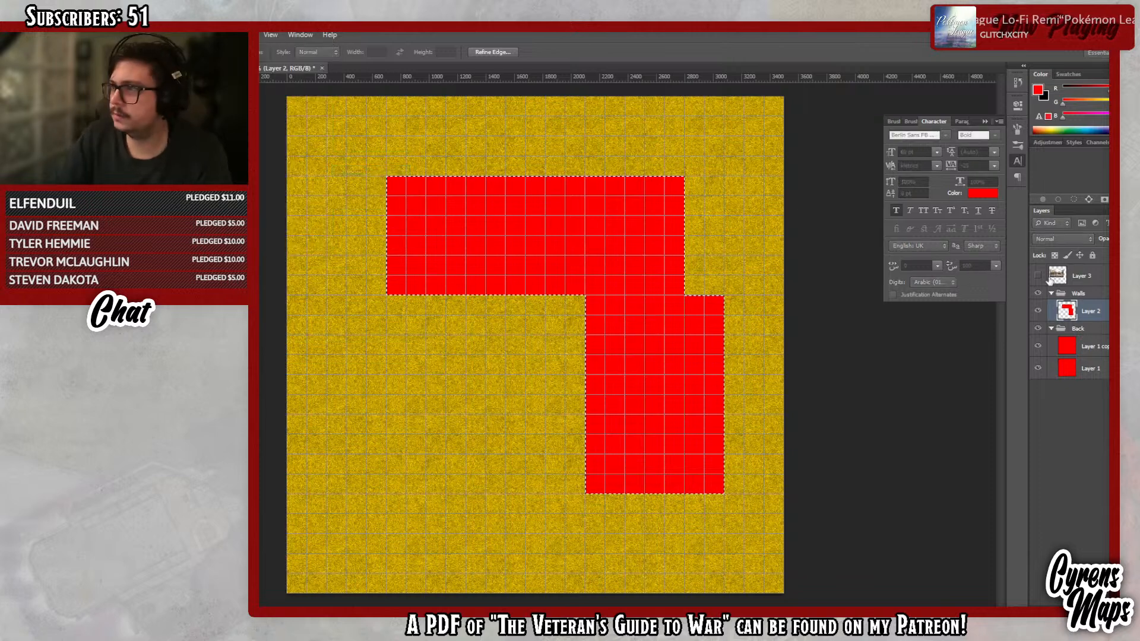
key("Return")
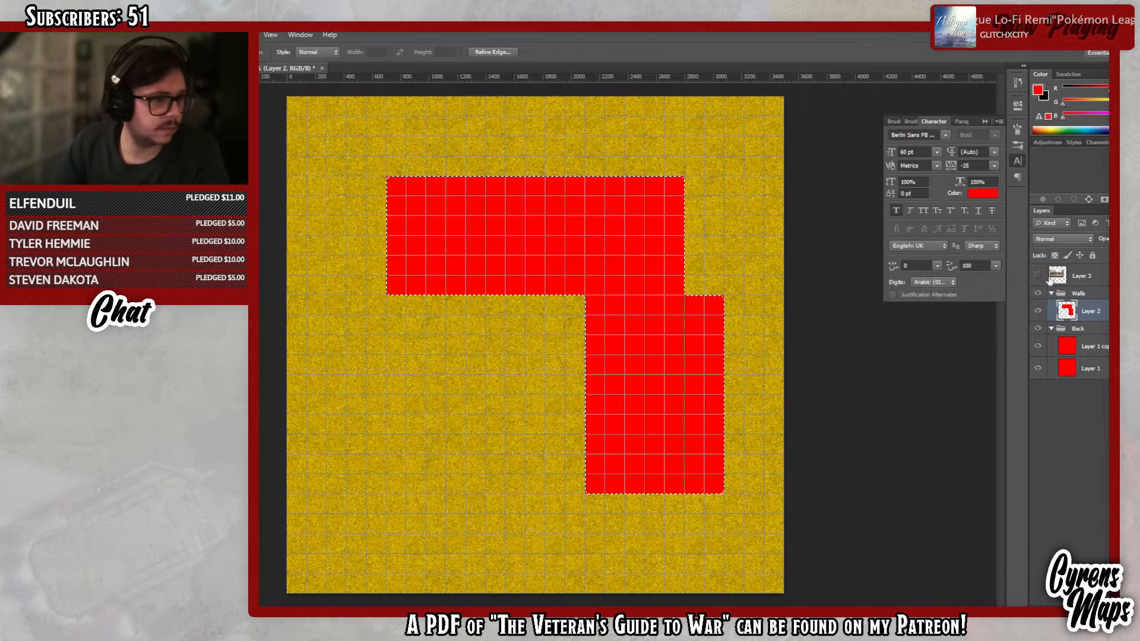
- Smooth the building selection with a larger radius, invert it, erase the red corners outside the rounded outline and deselect
left_click(217, 35)
mouse_move(269, 159)
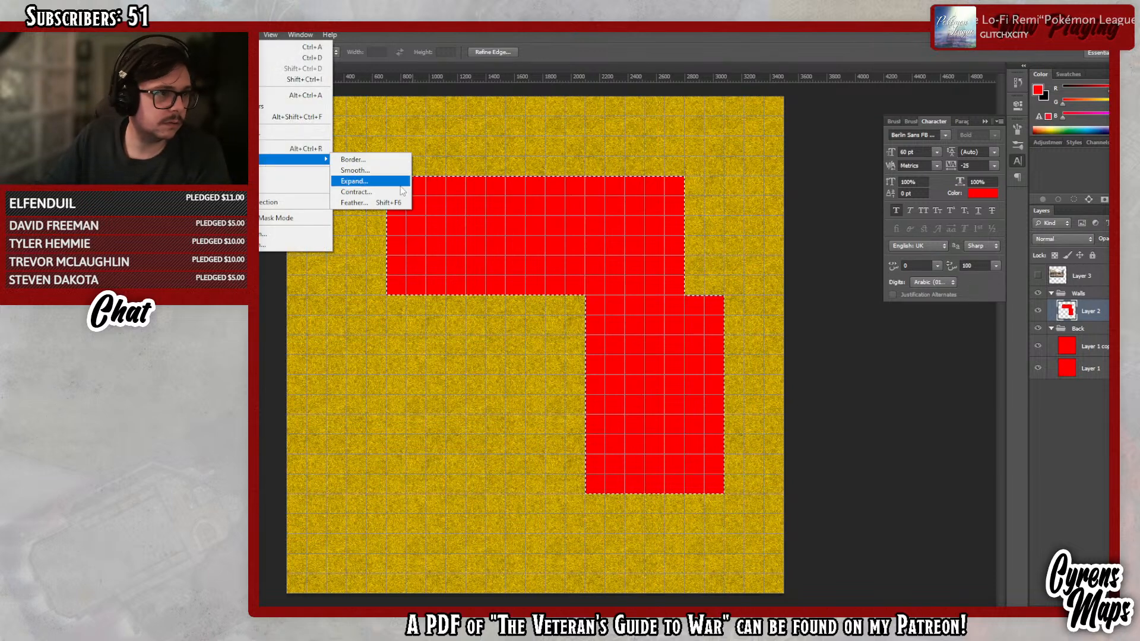
left_click(373, 170)
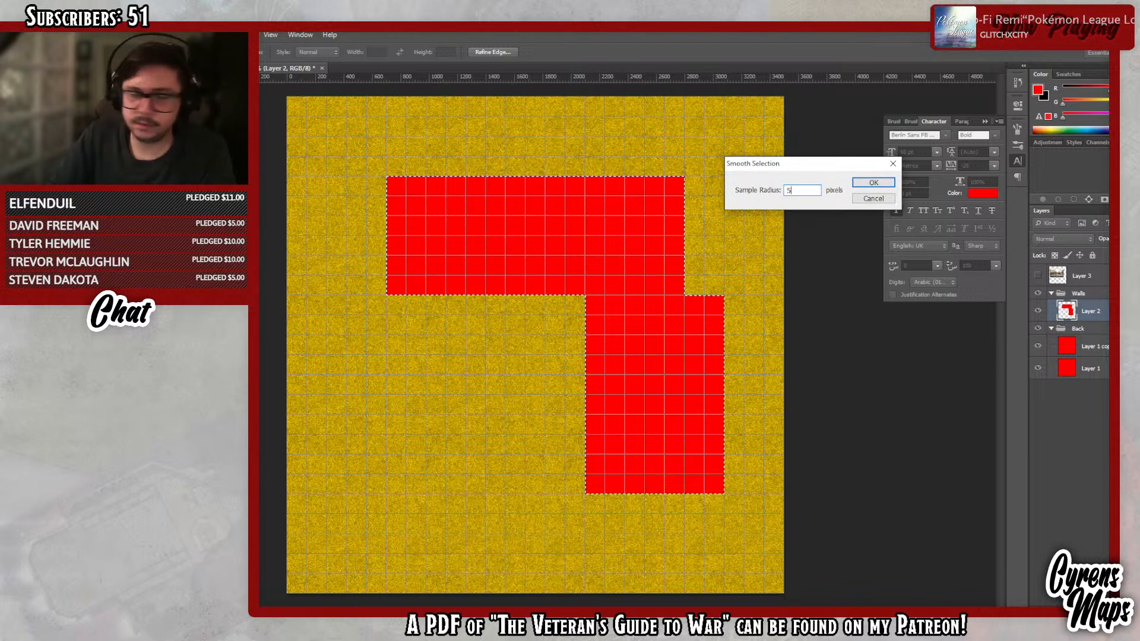
key("Return")
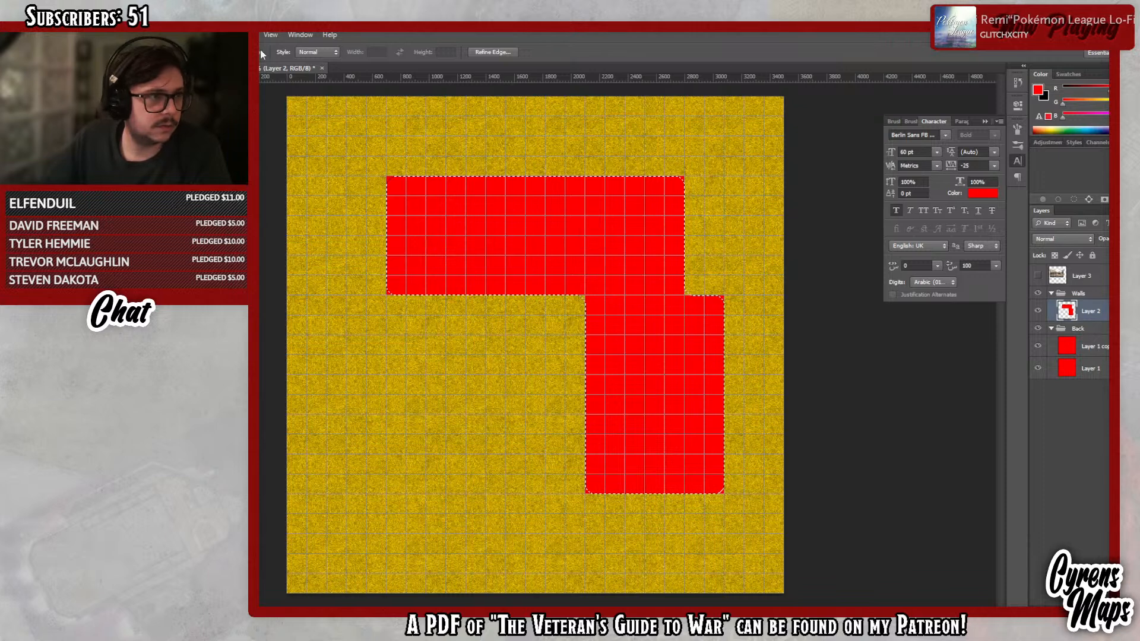
left_click(211, 34)
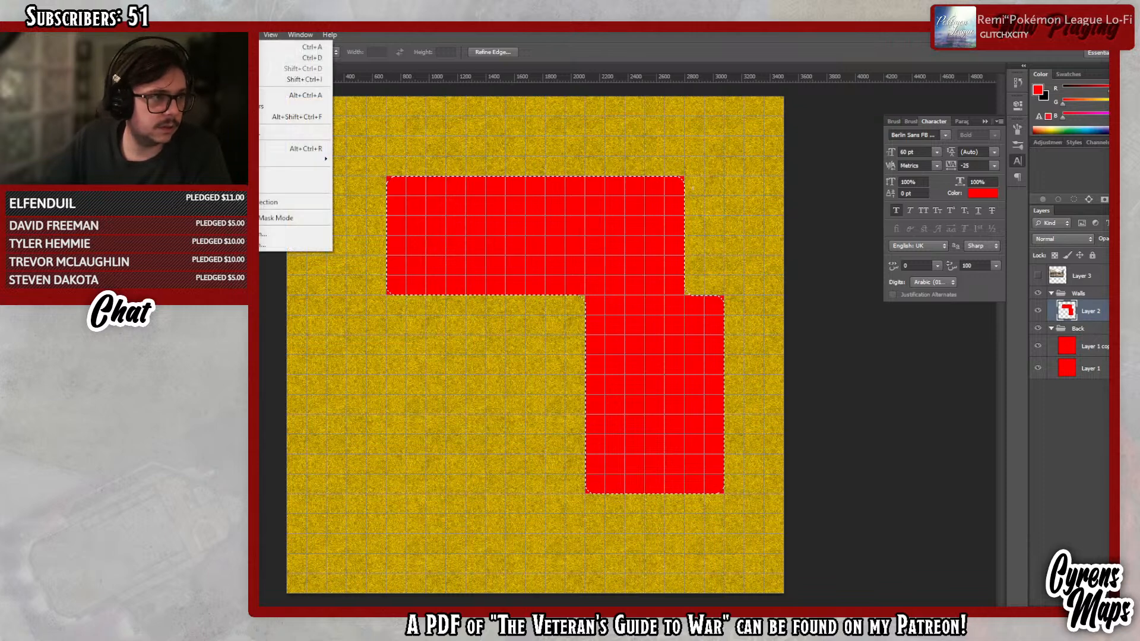
left_click(267, 82)
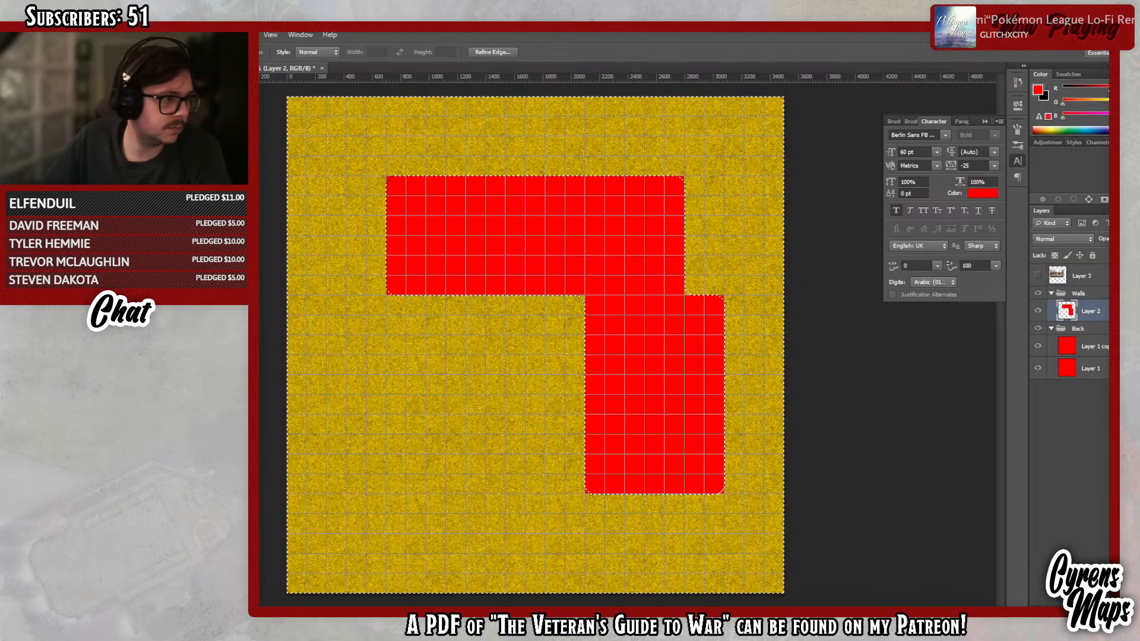
key("e")
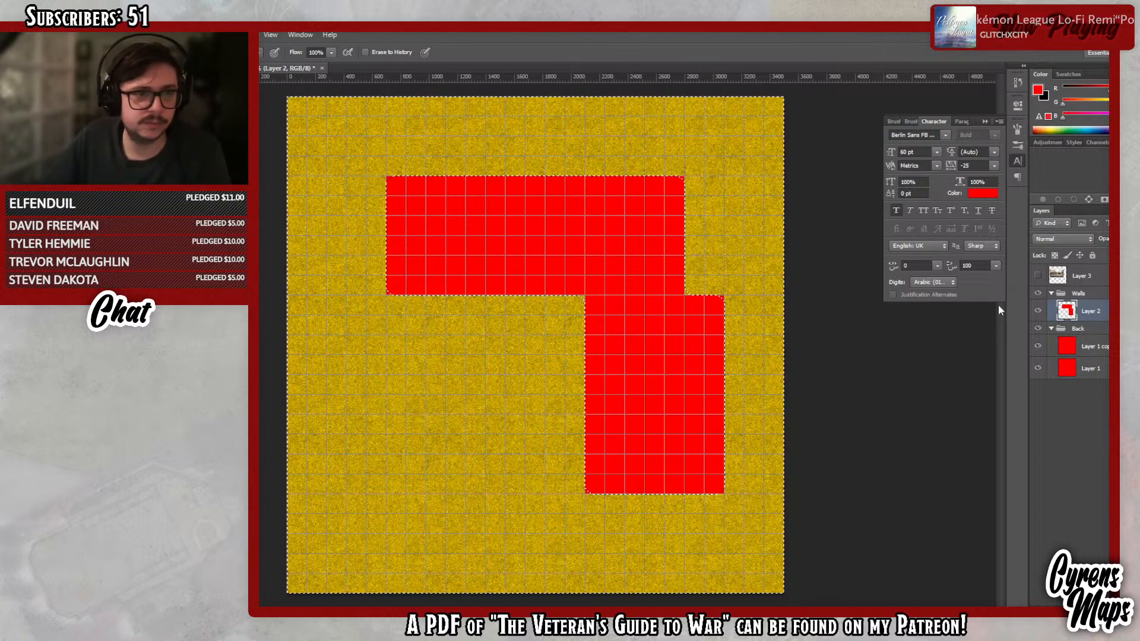
key("ctrl+d")
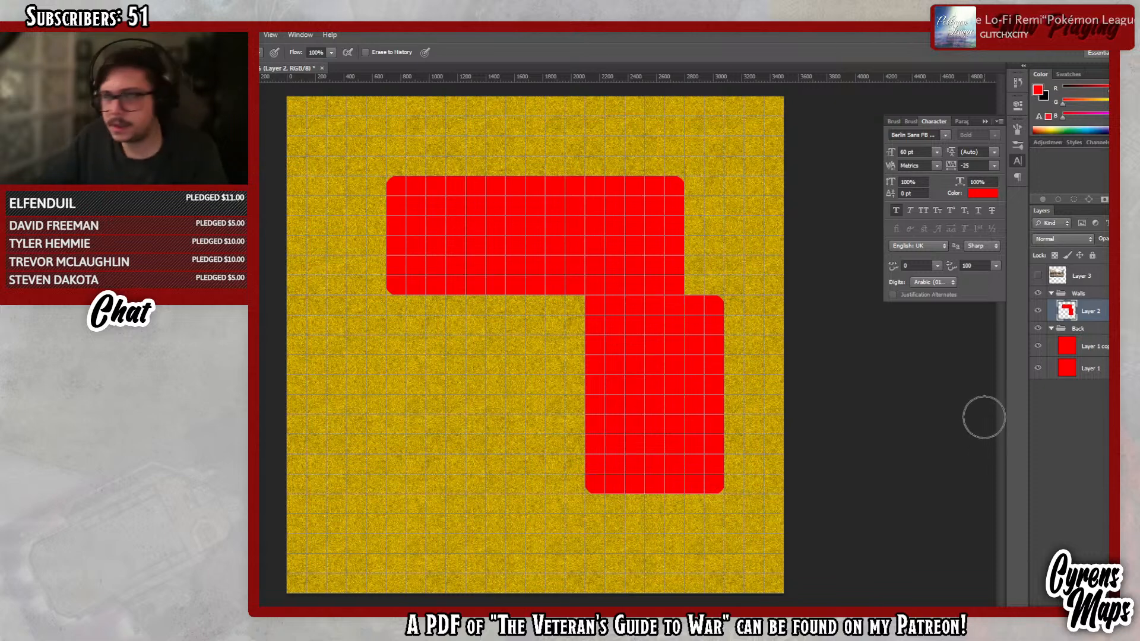
- Create a layer group named Over above the Walls group and add a new empty layer inside it
left_click(1079, 294)
key("ctrl+g")
double_click(1083, 293)
type("Over")
key("Return")
key("ctrl+shift+alt+n")
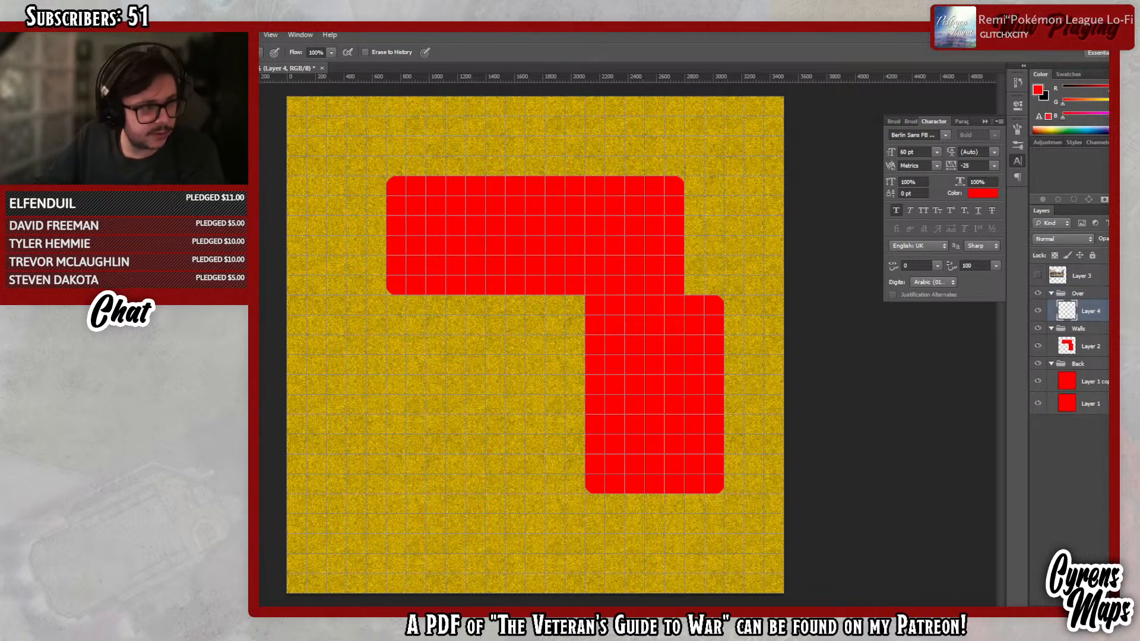
- Outline a polygonal roof selection one grid square outside the building with angled outer corners, also enclosing space below the hall
key("l")
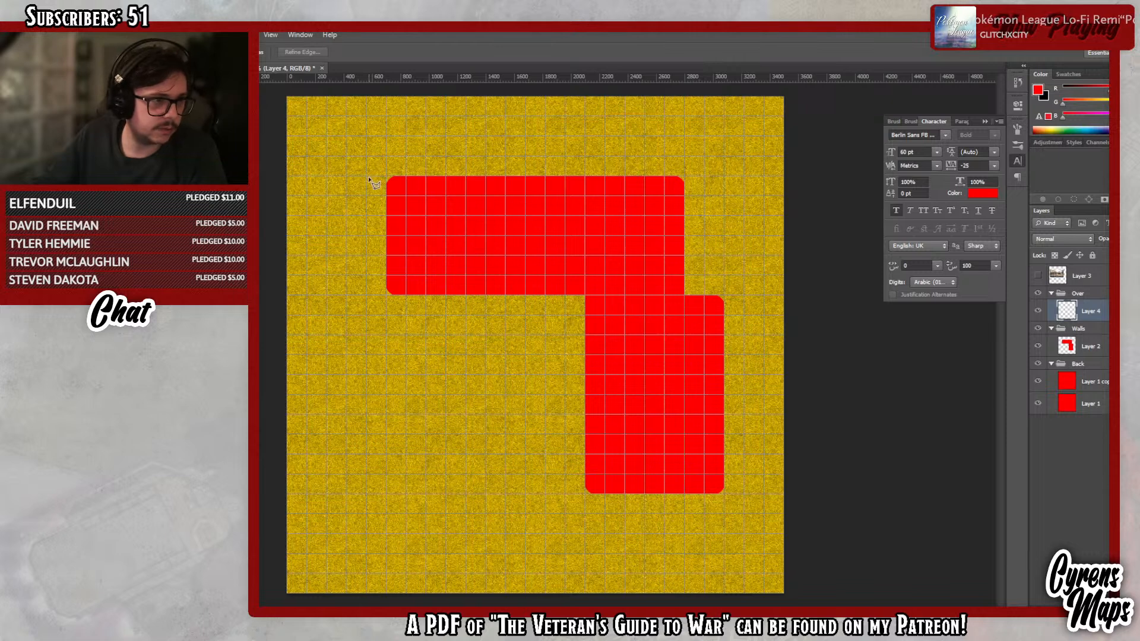
left_click(386, 158)
left_click(685, 157)
left_click(705, 177)
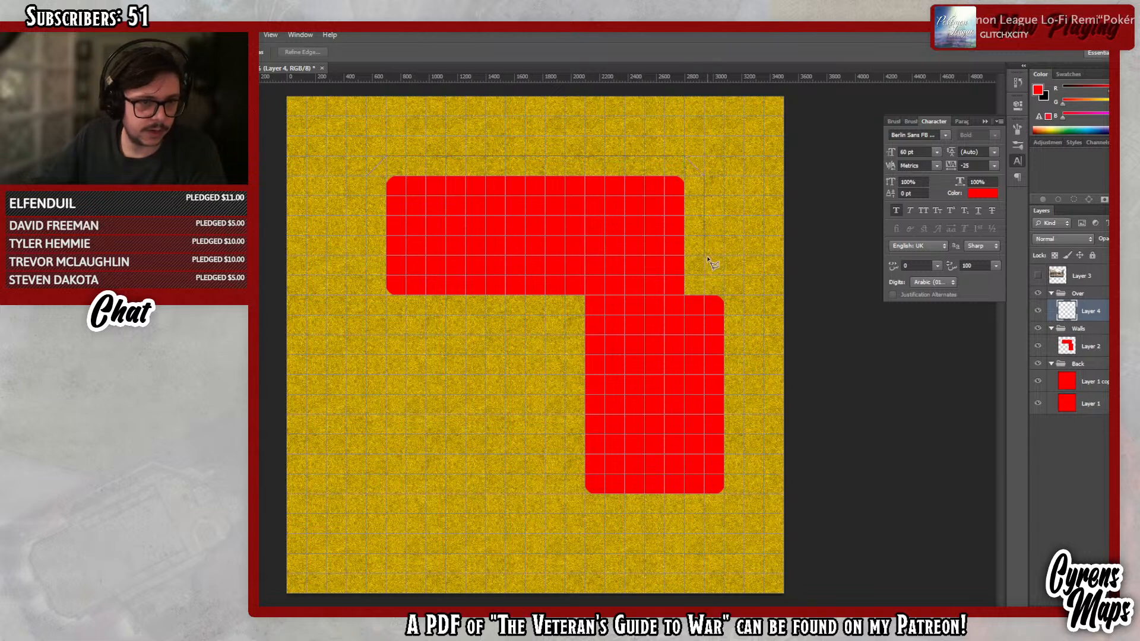
left_click(724, 276)
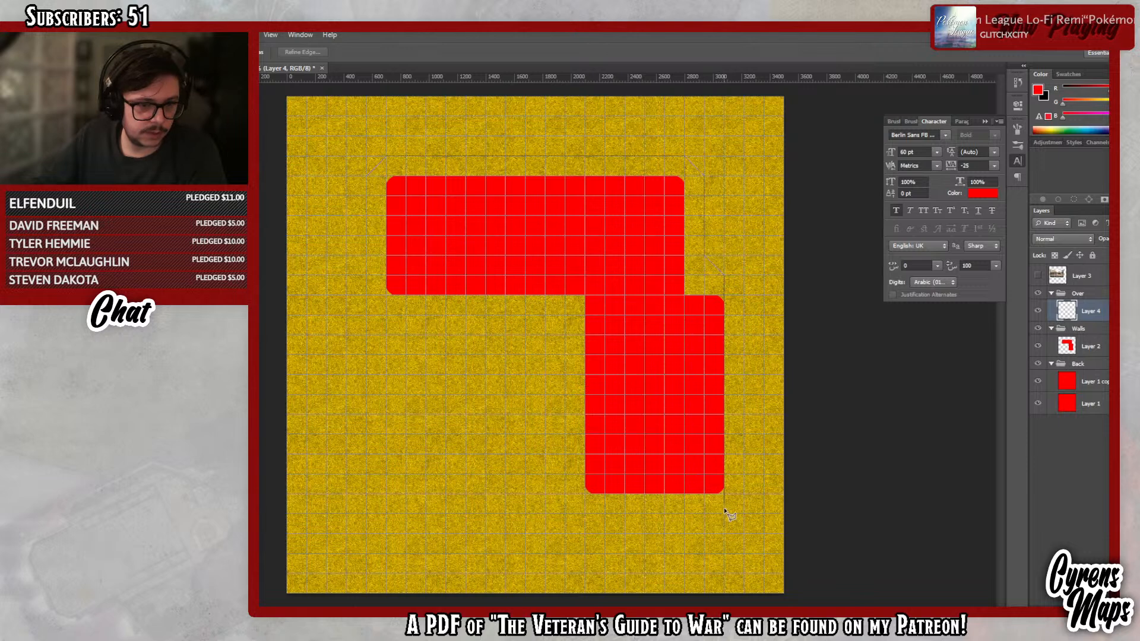
left_click(745, 296)
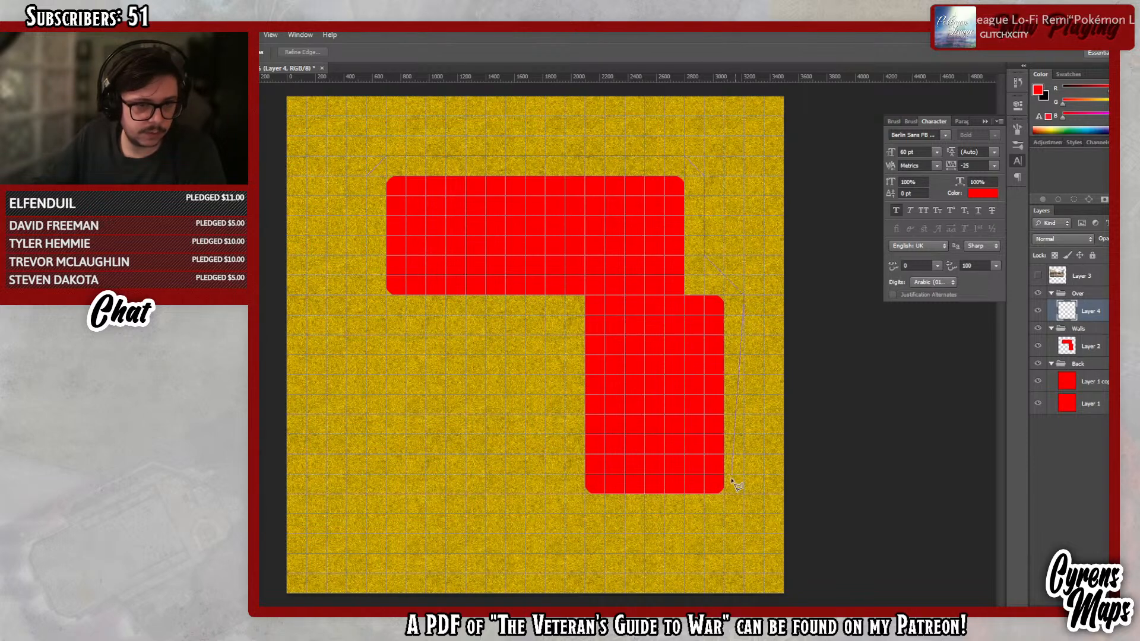
left_click(725, 514)
left_click(583, 514)
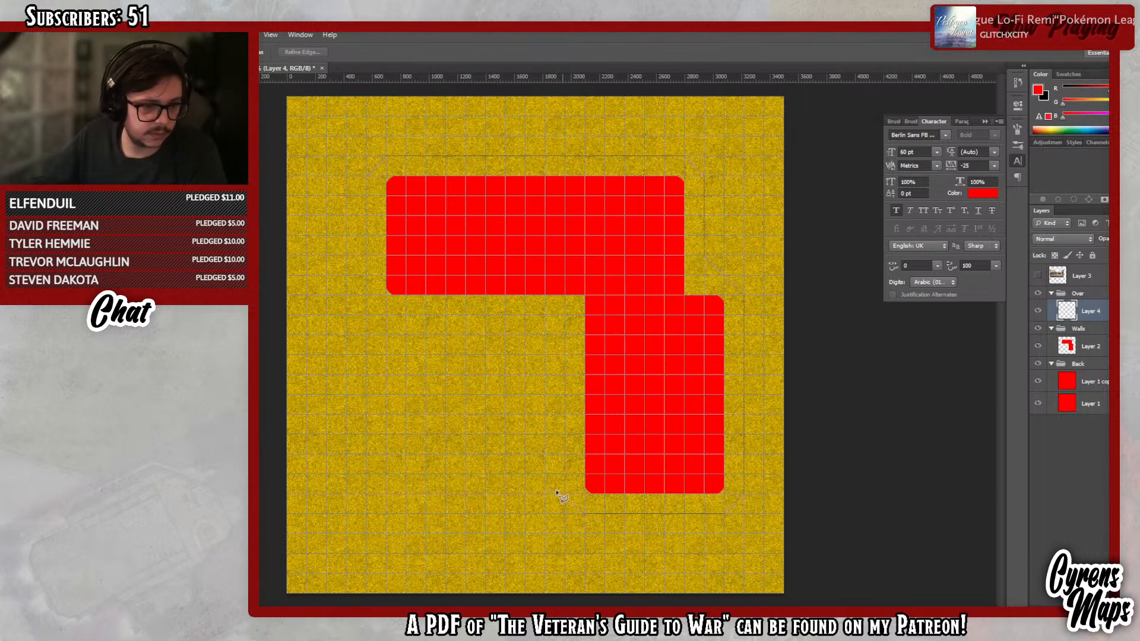
left_click(566, 494)
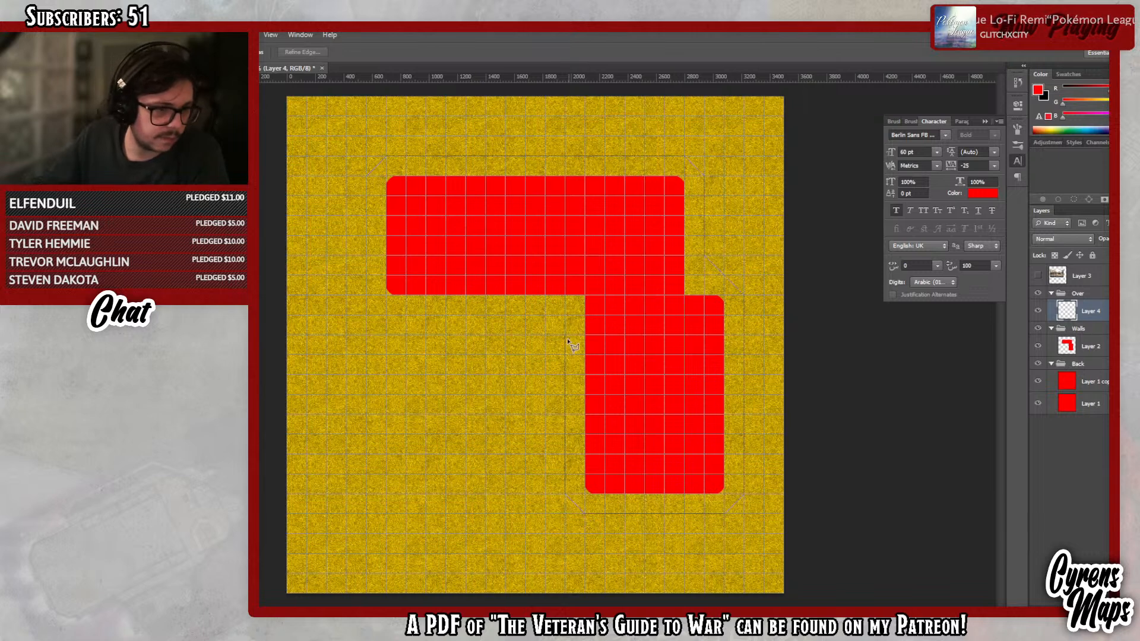
left_click(564, 415)
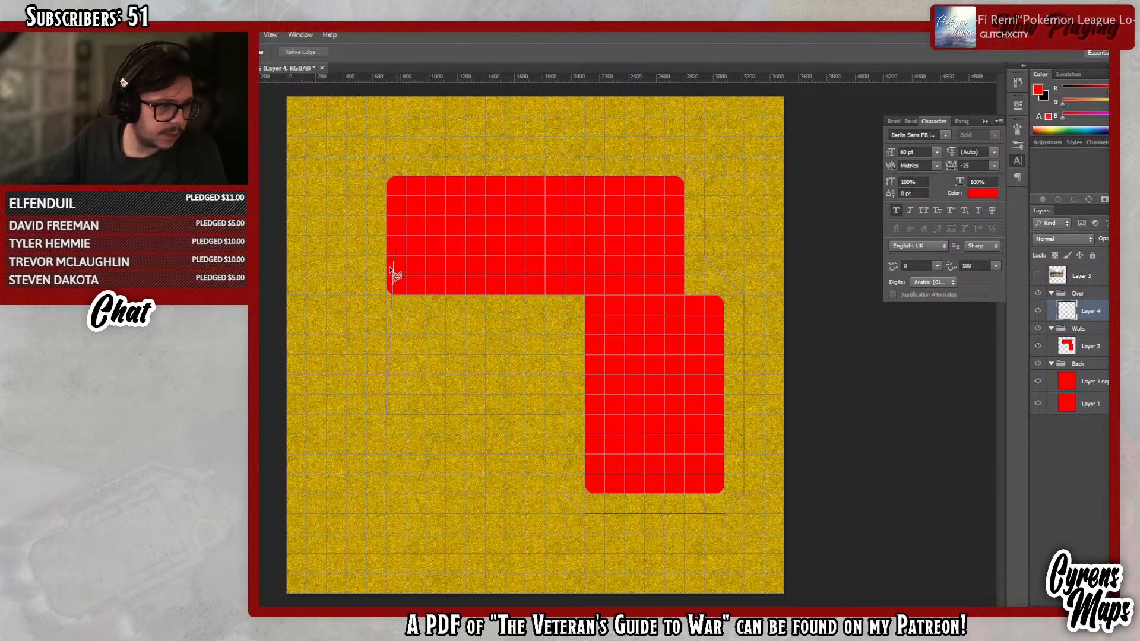
left_click(366, 415)
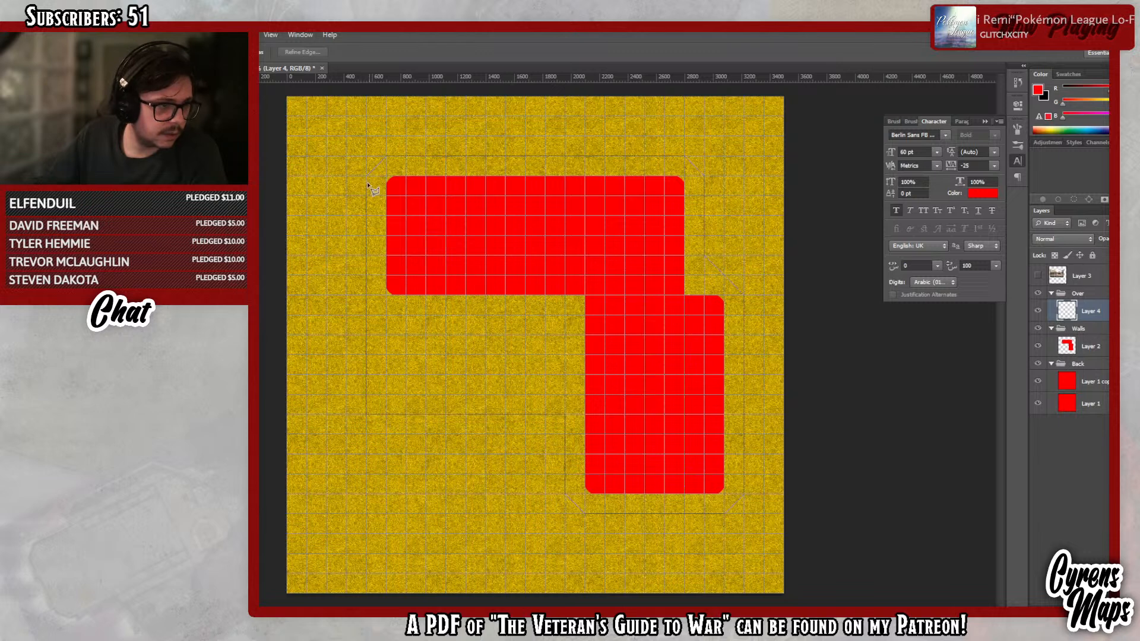
left_click(366, 178)
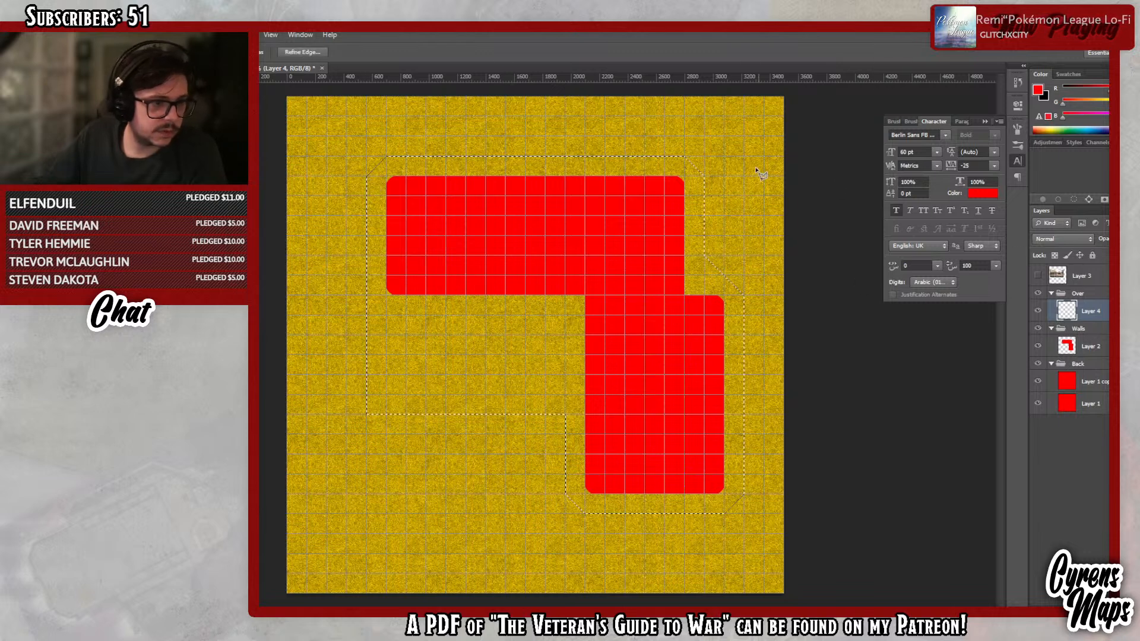
- Fill the roof-shaped selection with black on the new layer in the Over group
key("x")
key("g")
left_click(584, 243)
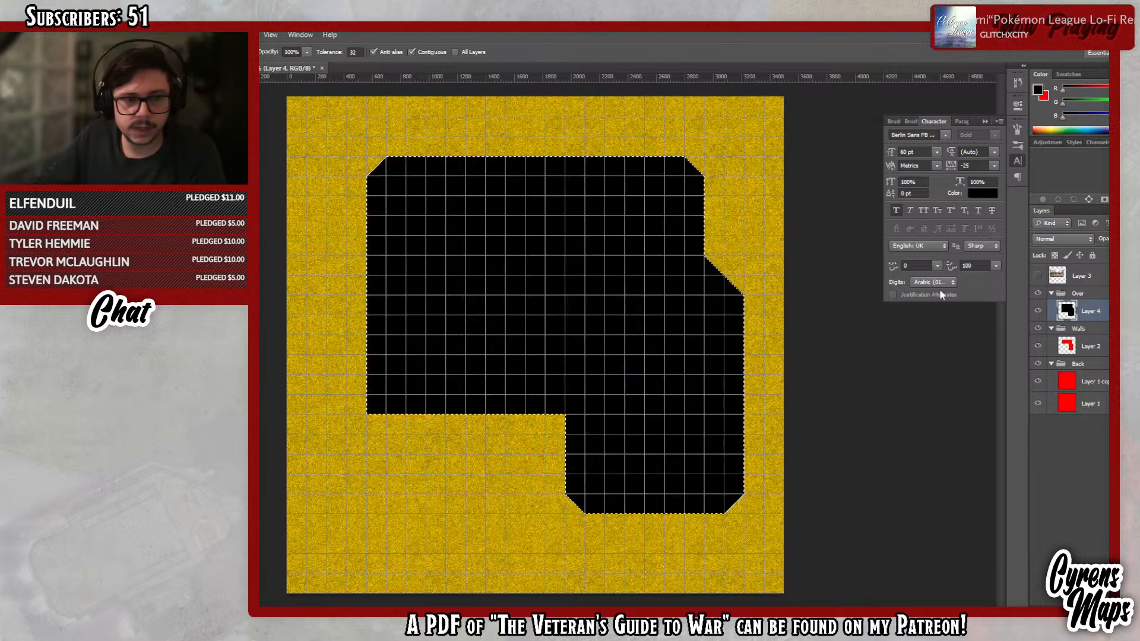
- Set the black roof layer's blend mode to Multiply and lower its opacity so the building shows through
left_click(1078, 240)
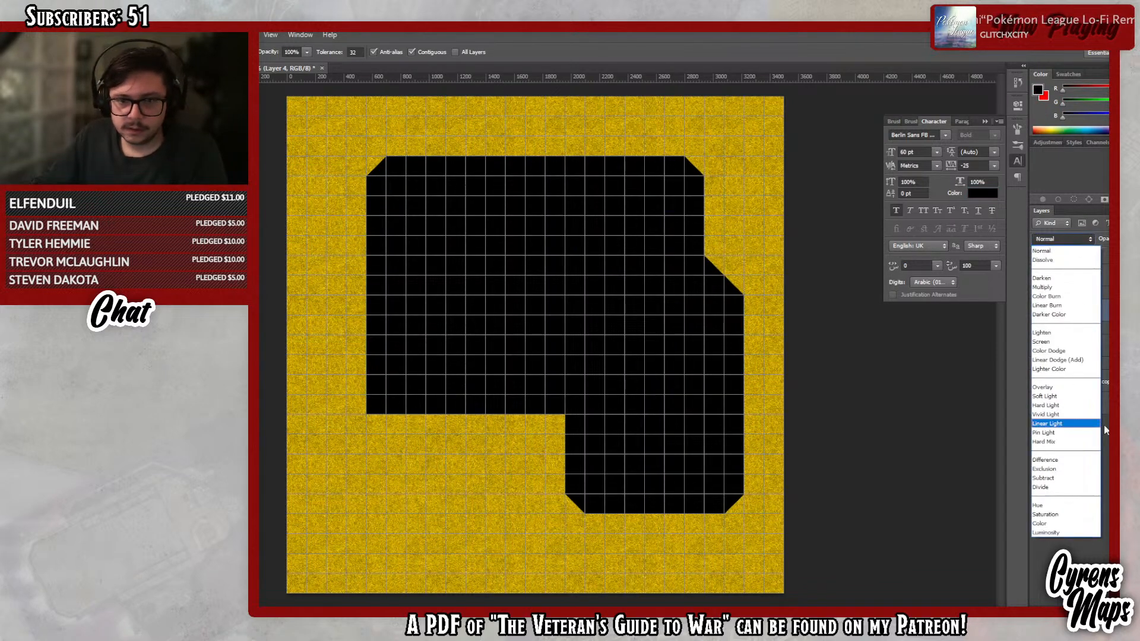
left_click(1068, 288)
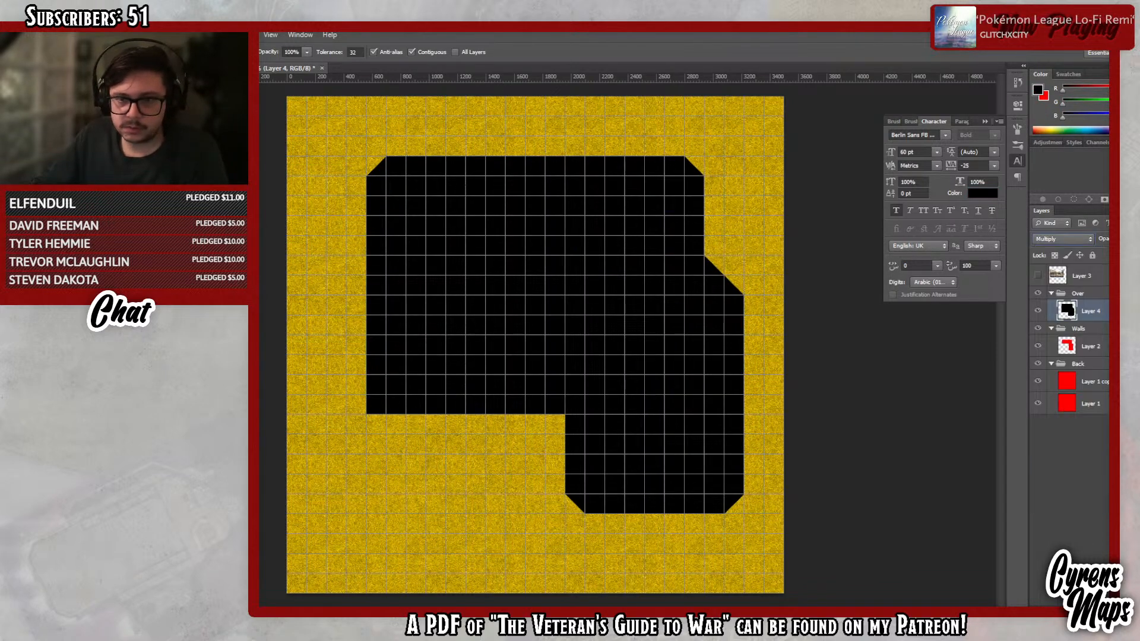
left_click_drag(1120, 252, 1112, 251)
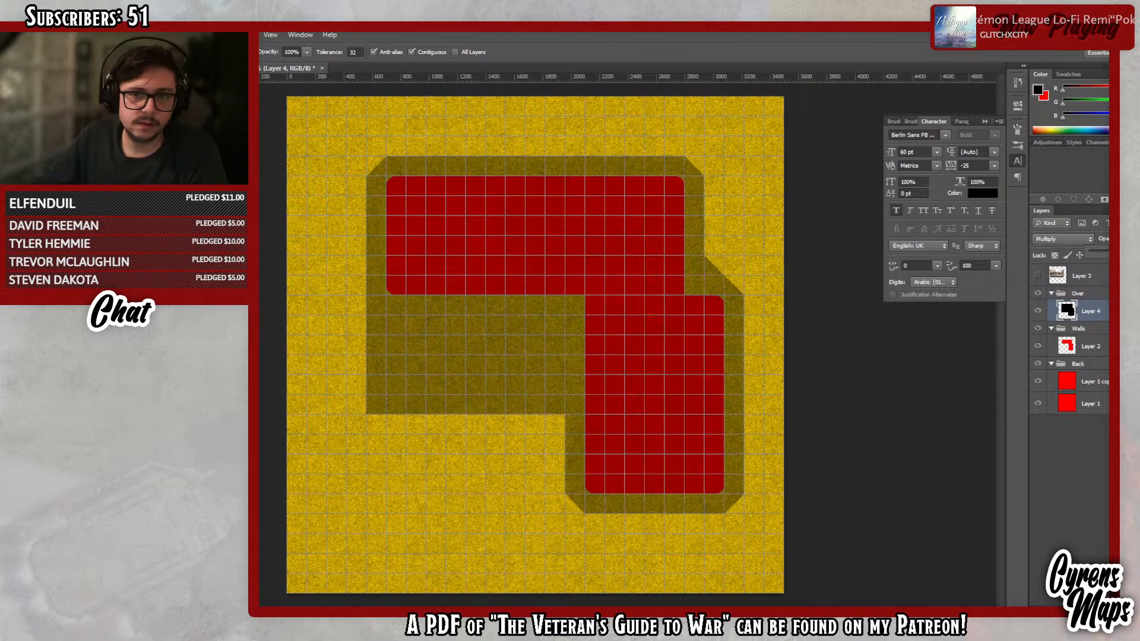
key("Return")
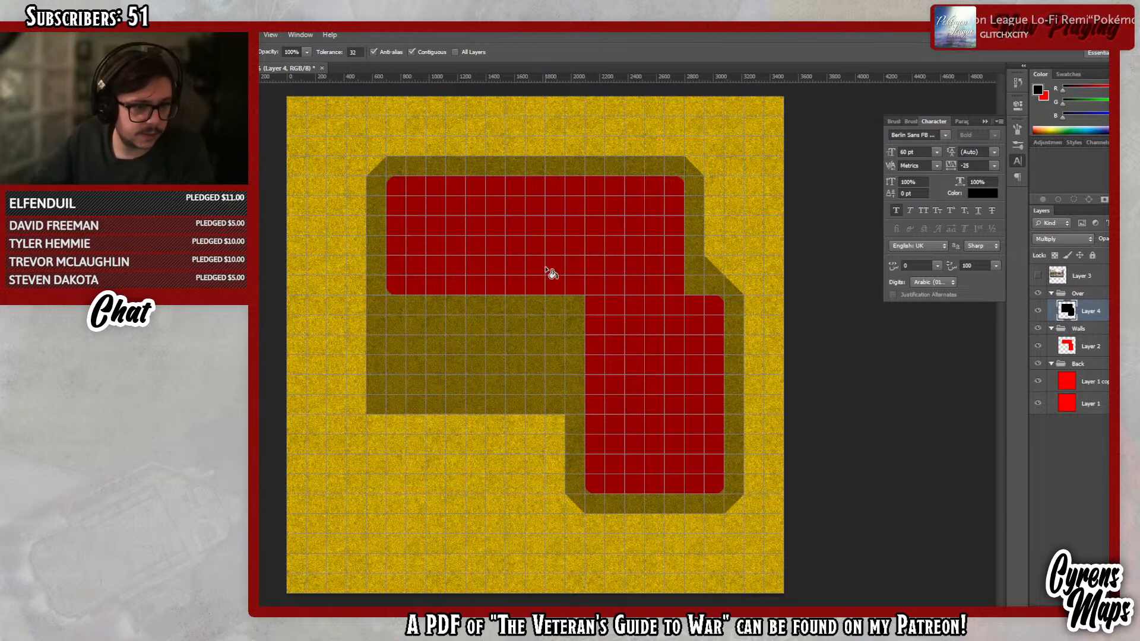
- Make a circular selection about 840 px wide in the roof's inner corner, touching the lower wing's left roof edge
key("m")
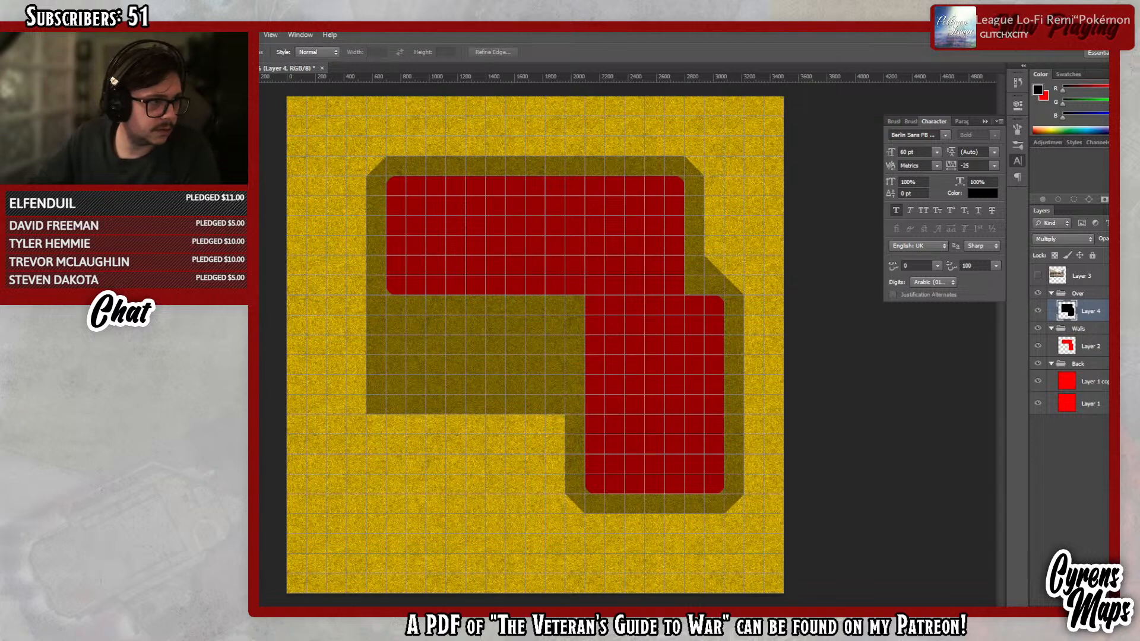
left_click_drag(563, 414, 454, 315)
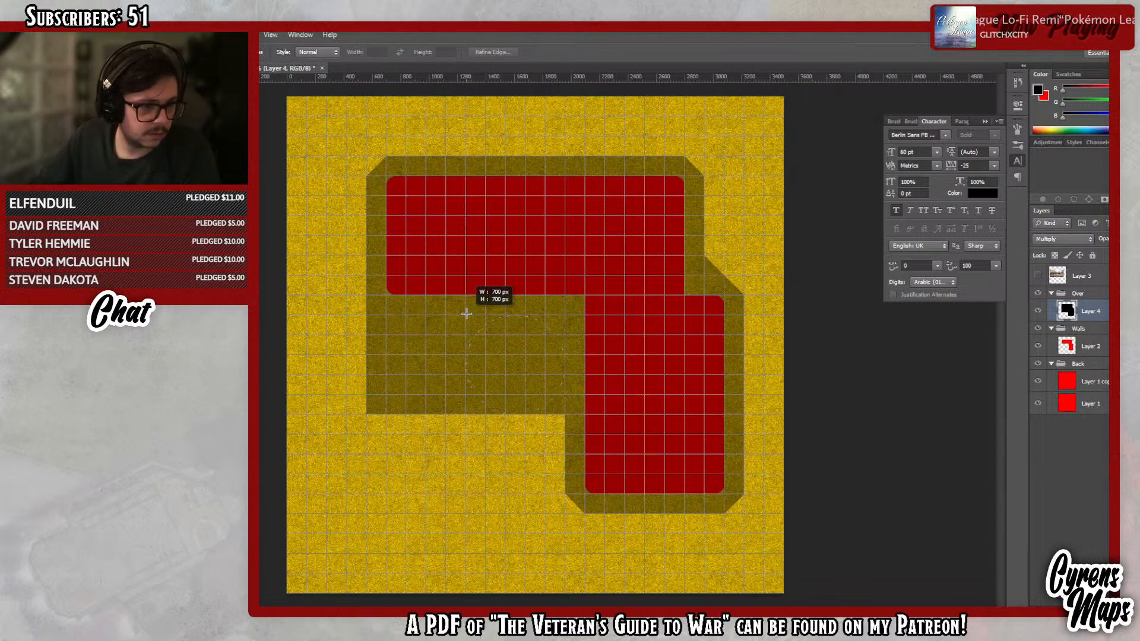
left_click_drag(465, 314, 465, 313)
left_click_drag(563, 453, 424, 337)
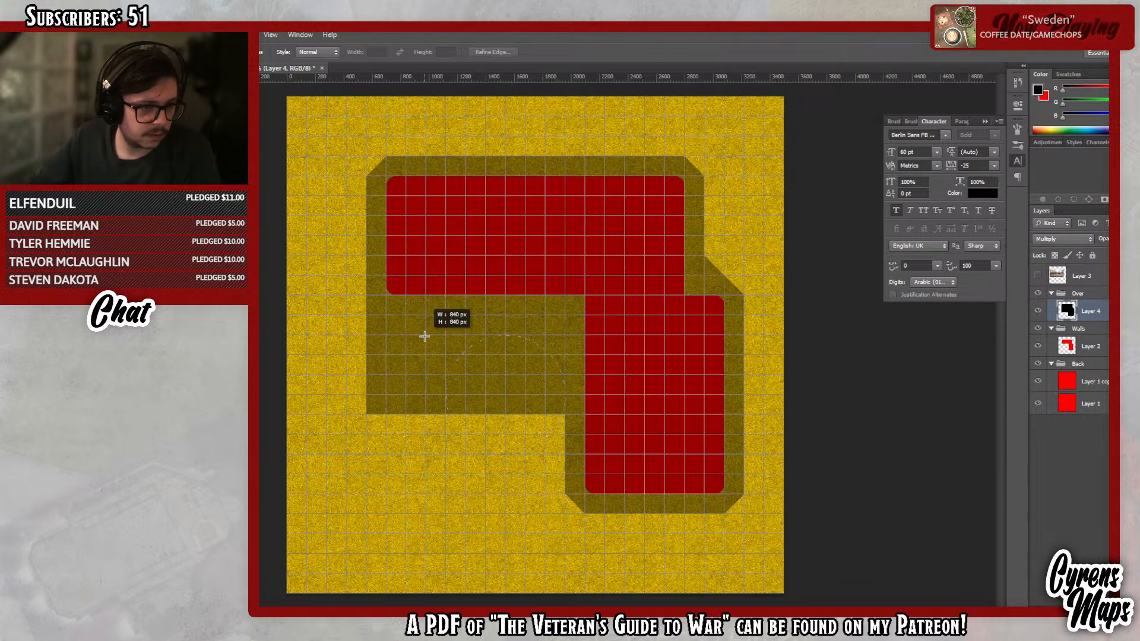
left_click_drag(425, 337, 446, 334)
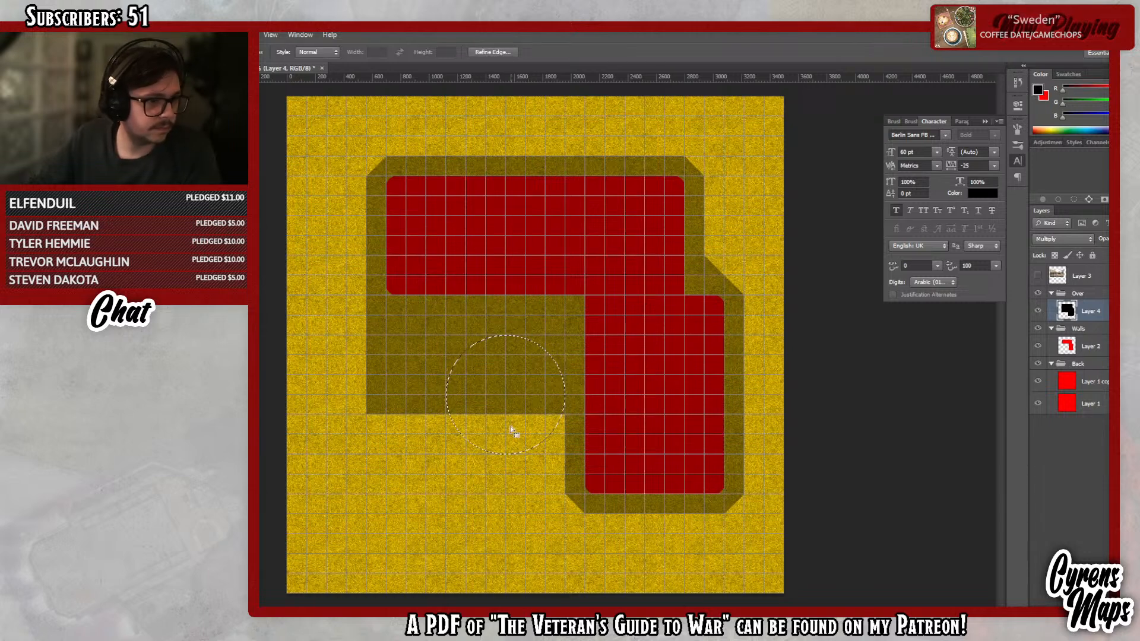
- Extend the circular selection over the excess roof beneath the hall, delete that area to leave a curved inner corner, and deselect
left_click_drag(477, 396, 564, 469)
left_click_drag(507, 340, 347, 437)
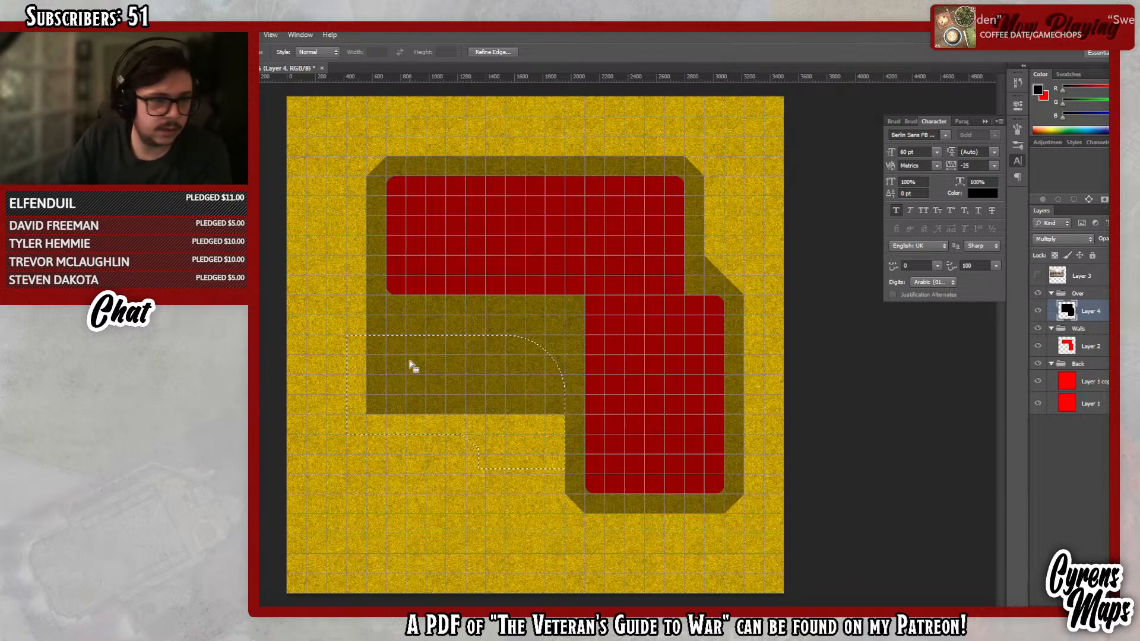
key("Delete")
key("ctrl+d")
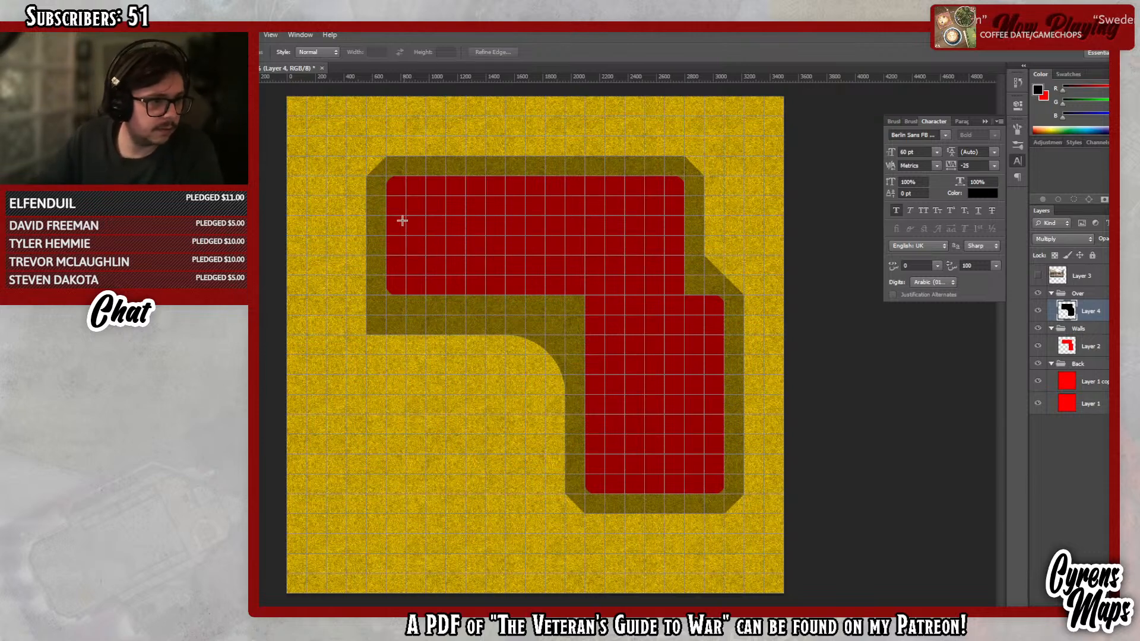
- Load the roof shape as a selection, smooth and invert it, clear the corners outside the rounded outline and deselect
left_click(1067, 310, "ctrl")
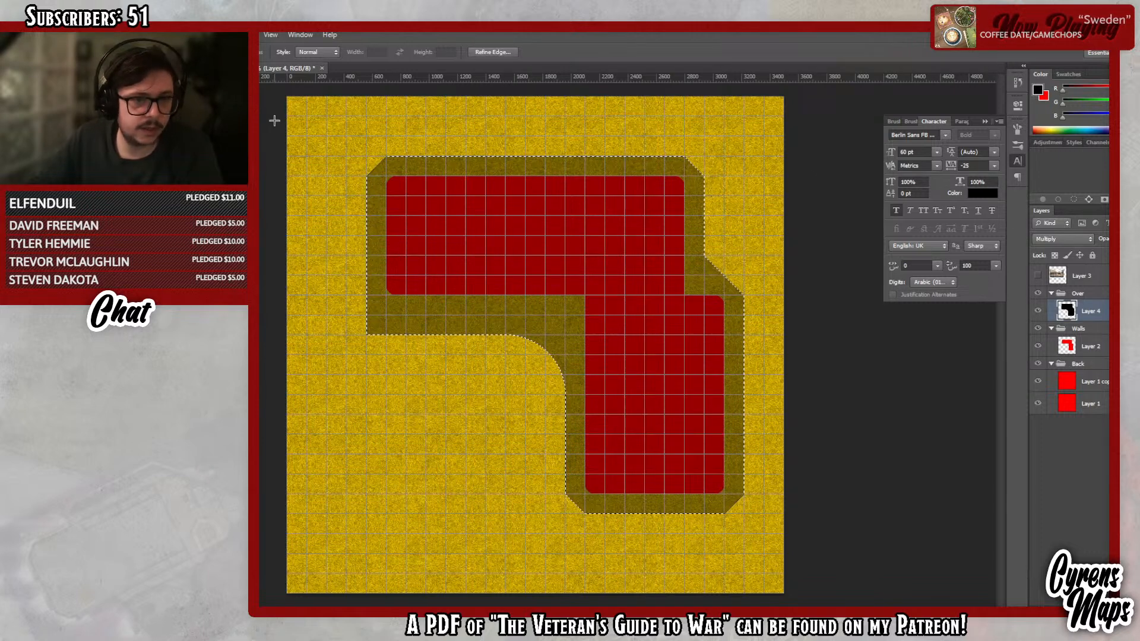
left_click(211, 34)
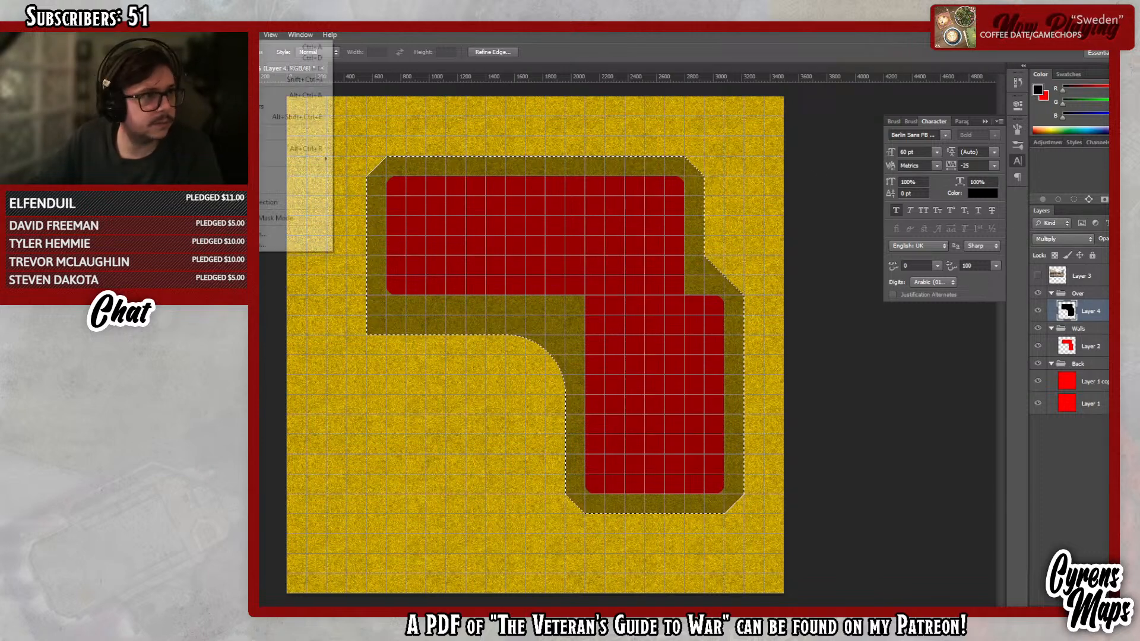
mouse_move(272, 161)
left_click(388, 171)
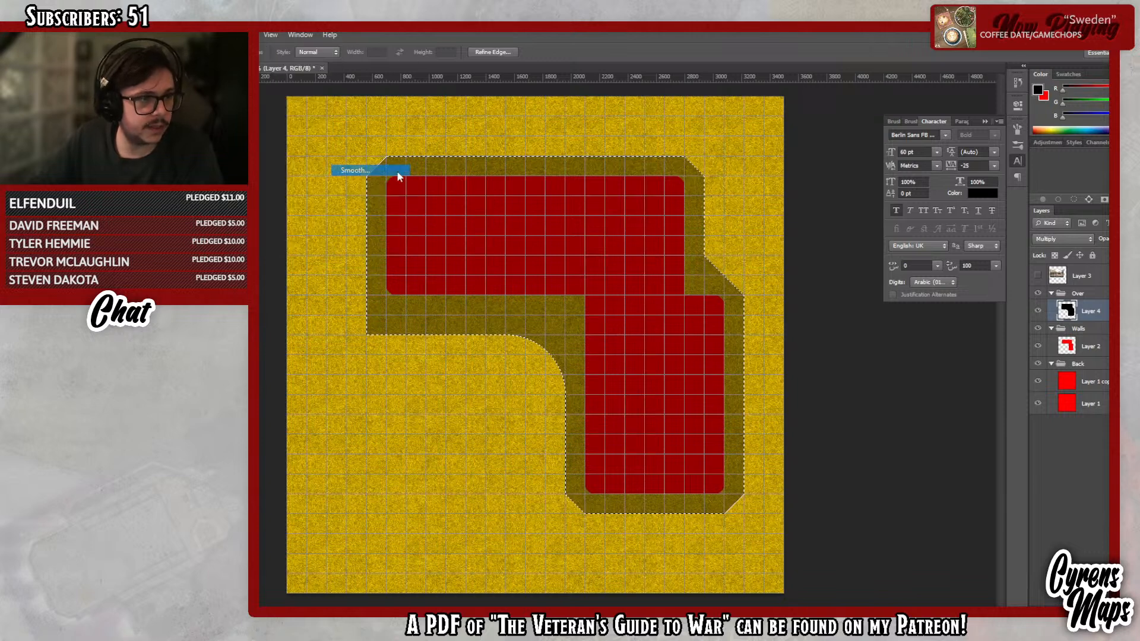
key("Return")
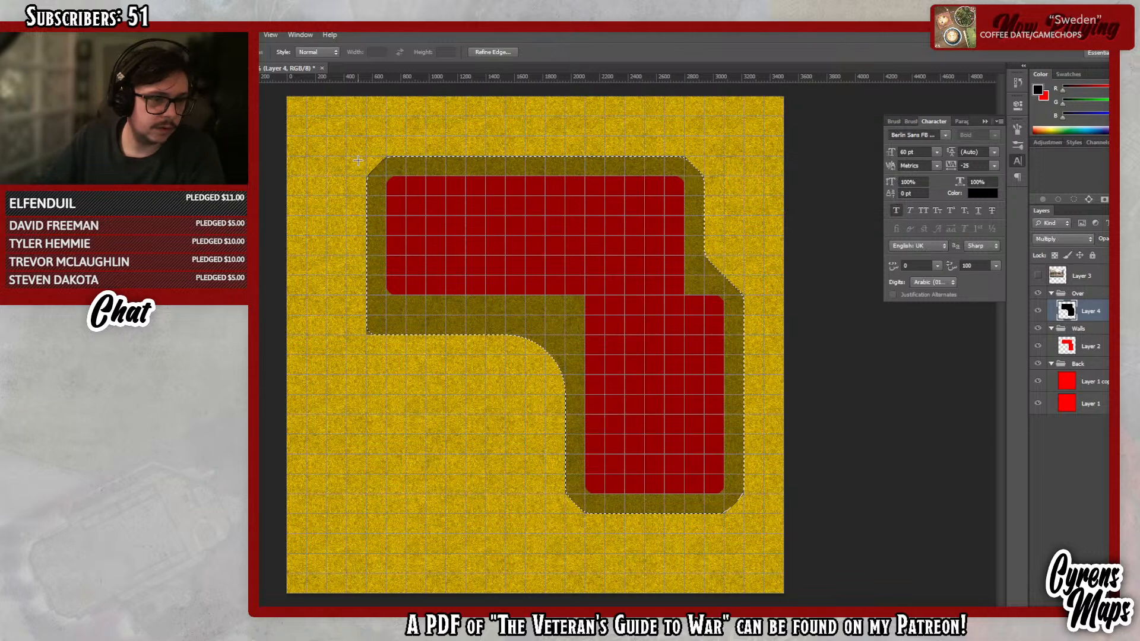
left_click(218, 34)
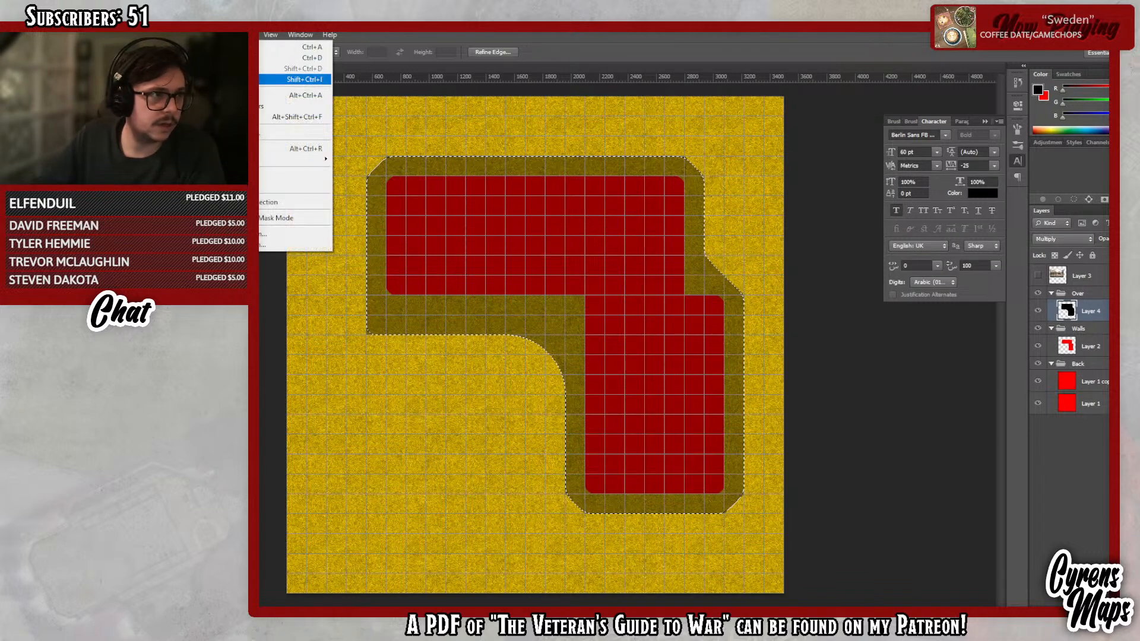
left_click(267, 79)
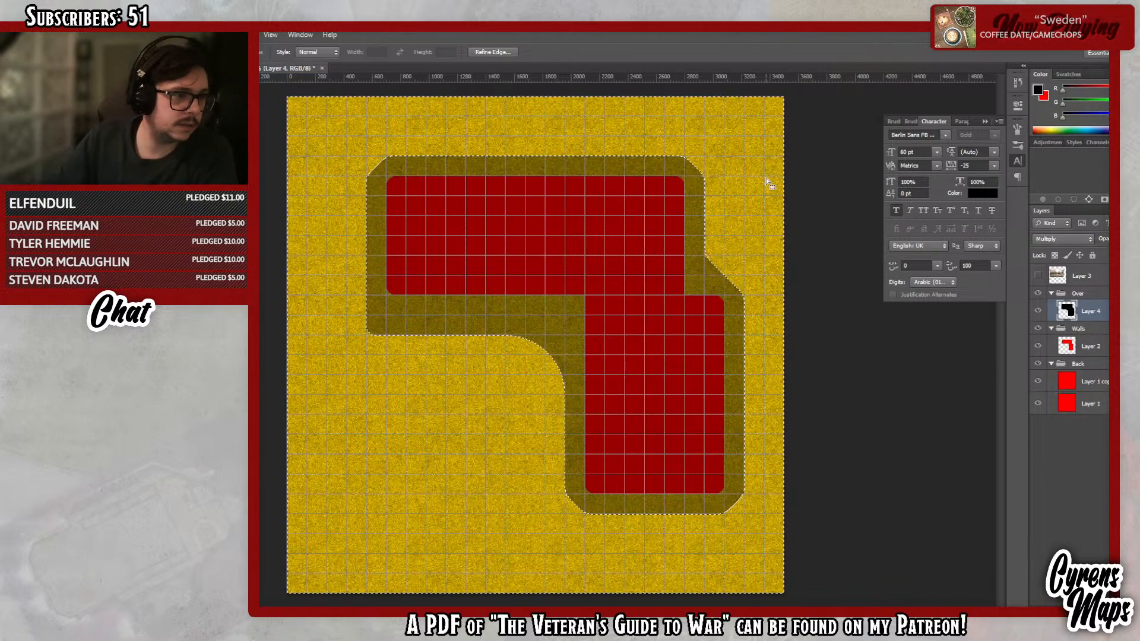
key("ctrl+d")
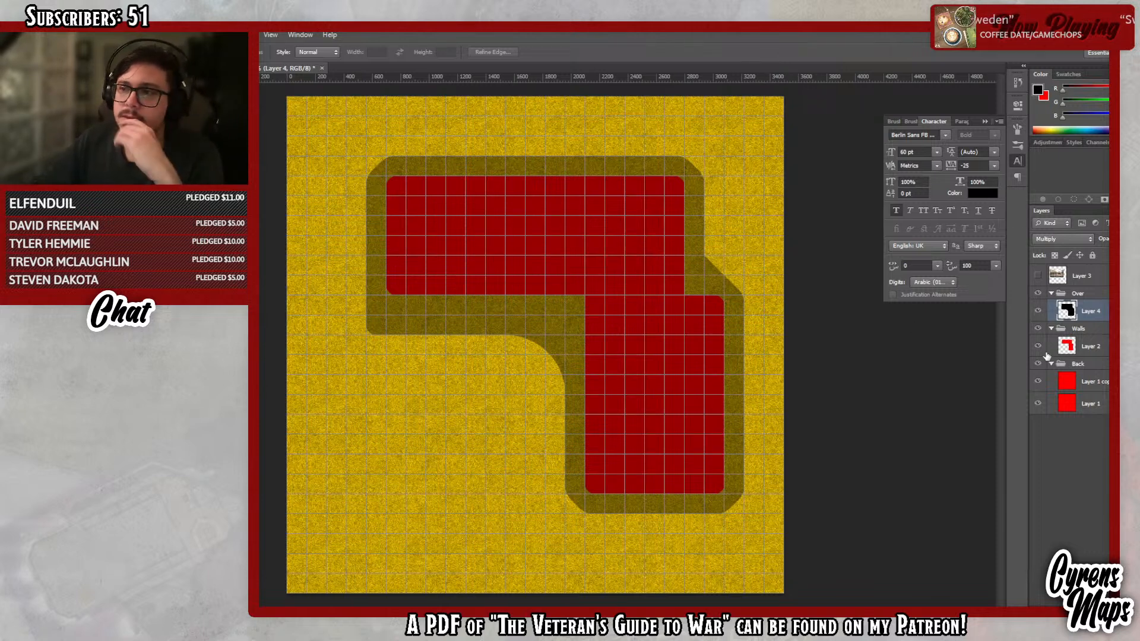
- Check the hut reference photo and hide it again, hide the black roof layer and select the red footprint layer
left_click(1041, 276)
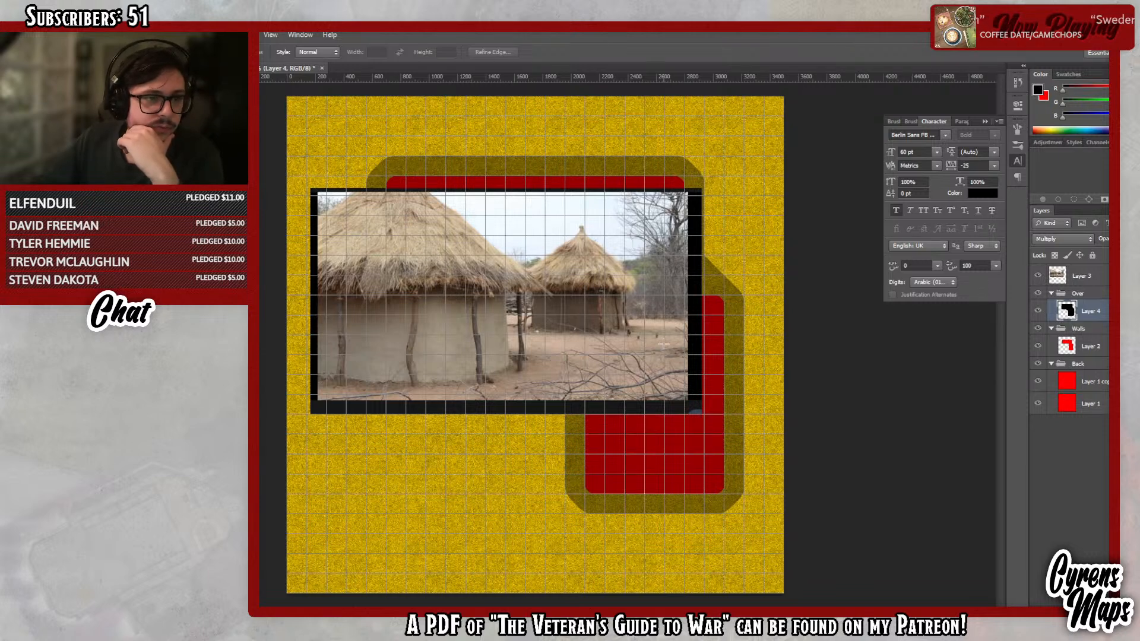
left_click(1037, 276)
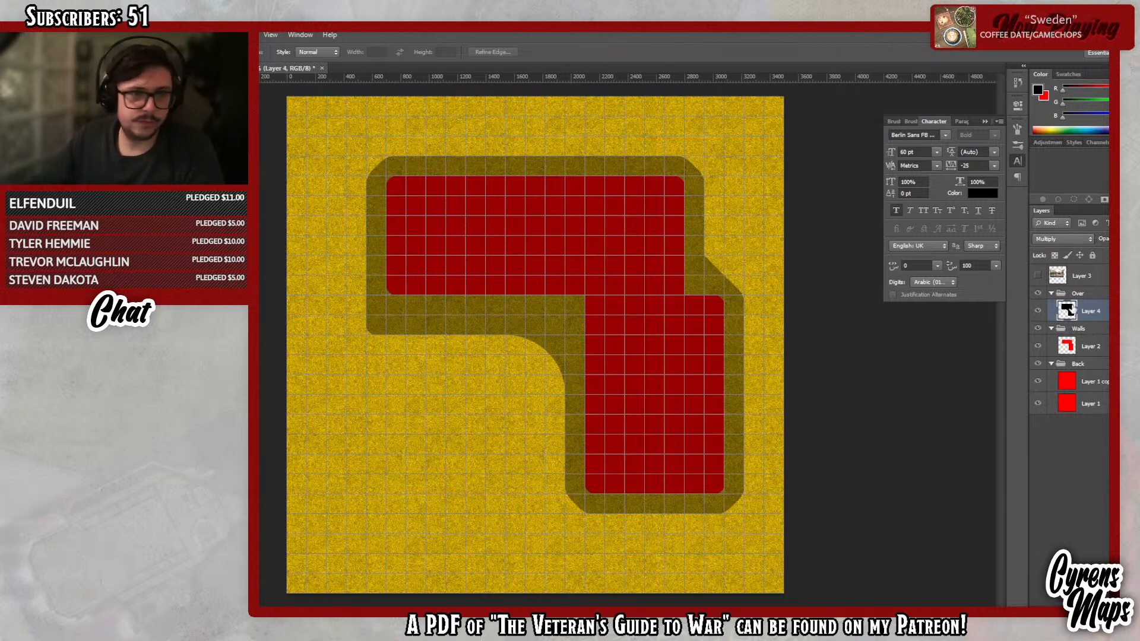
left_click(1037, 312)
left_click(1102, 351)
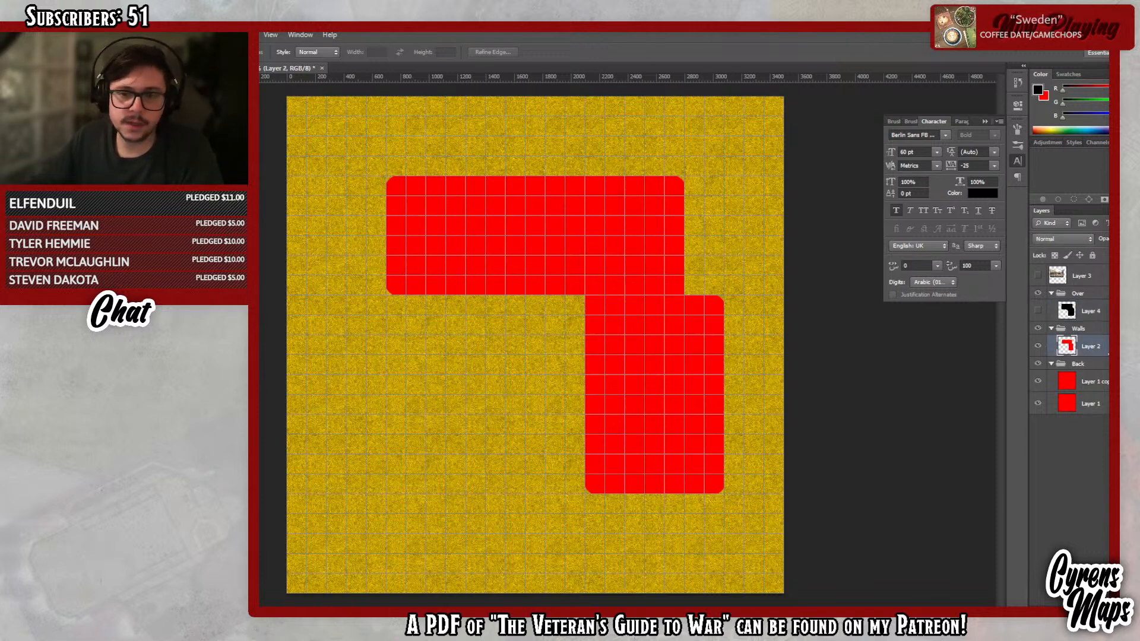
- Set the footprint layer's fill opacity to 0% and add a black Stroke effect with its position set to Center
double_click(1107, 348)
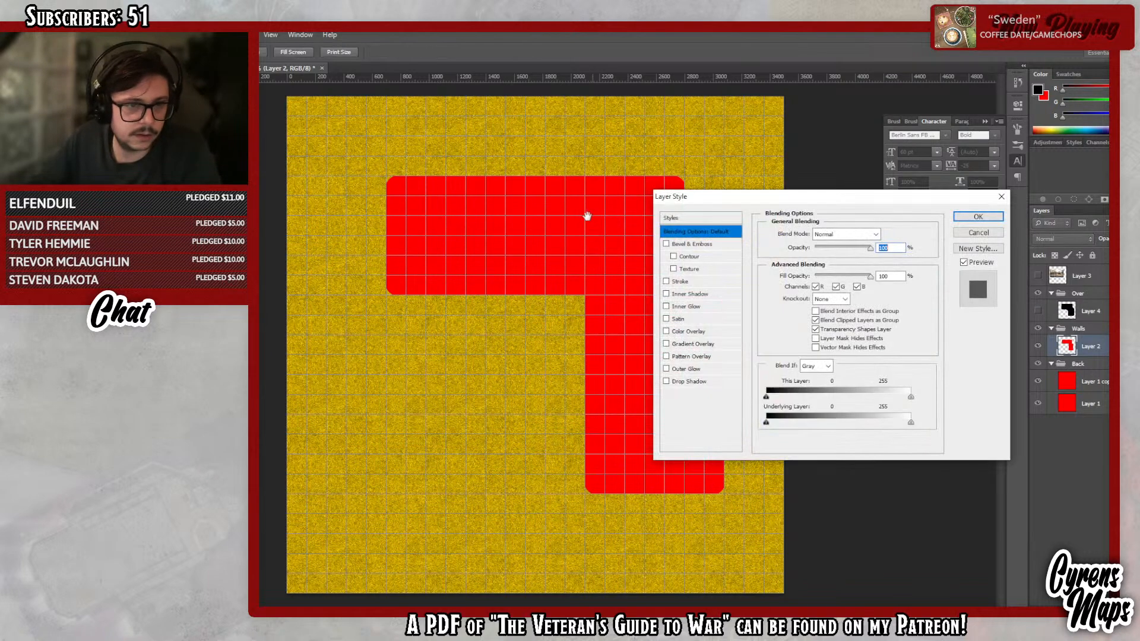
mouse_move(838, 206)
left_mouse_down()
mouse_move(745, 269)
mouse_move(783, 209)
mouse_move(823, 205)
left_mouse_up()
left_click_drag(854, 274, 418, 284)
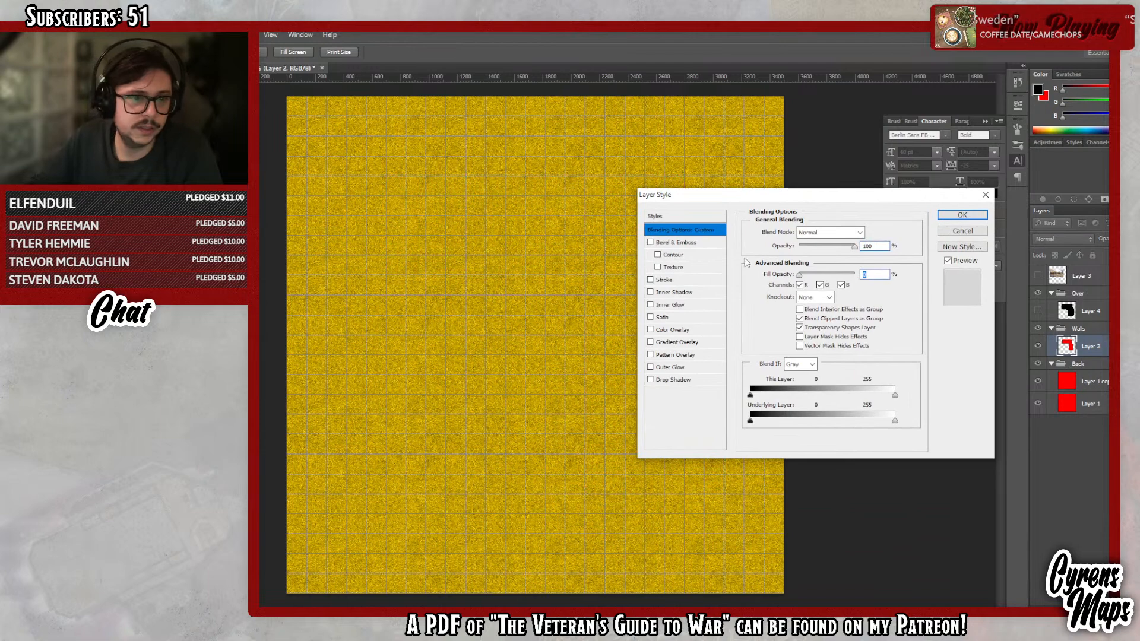
left_click(660, 282)
left_click(806, 245)
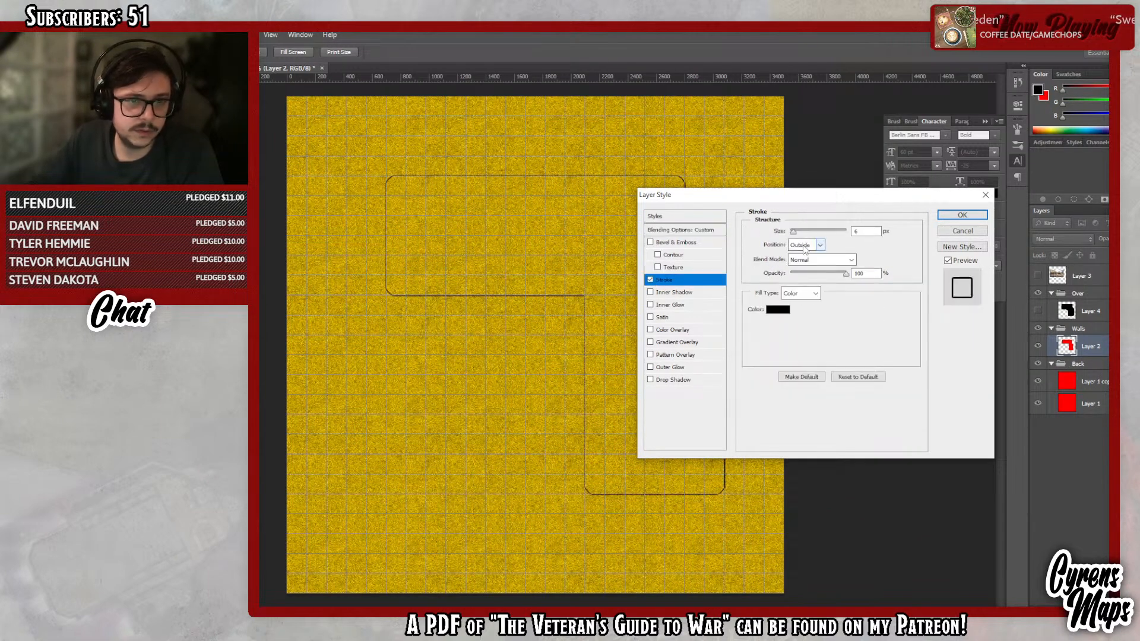
left_click(805, 273)
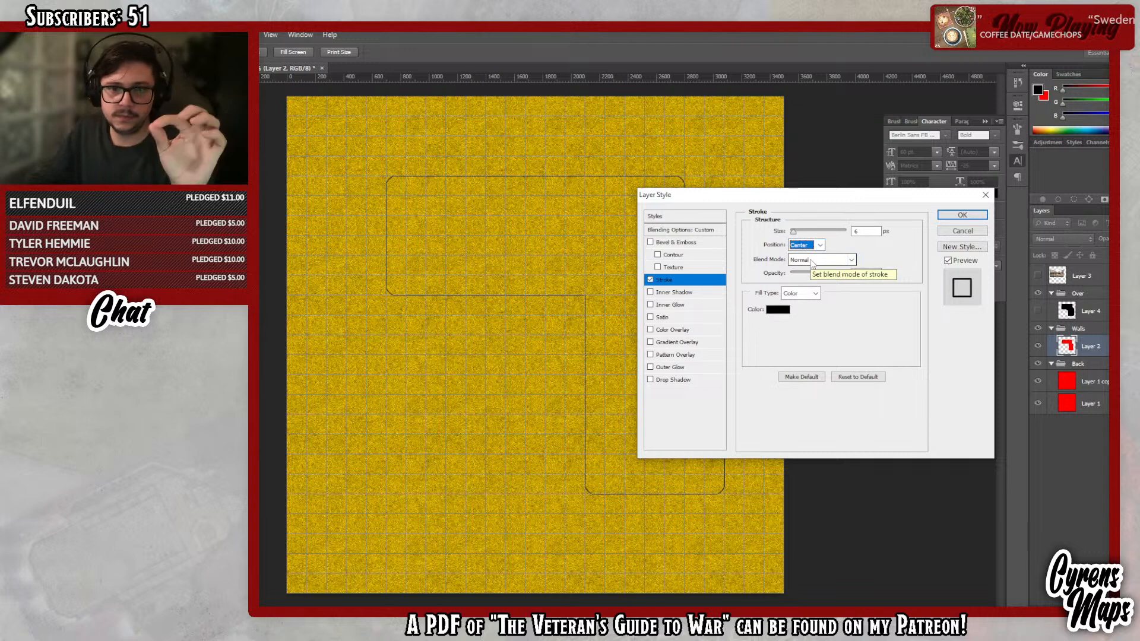
- Try stroke sizes of 30 and 40 px for the walls, settle on 50 px and apply the layer style
double_click(859, 231)
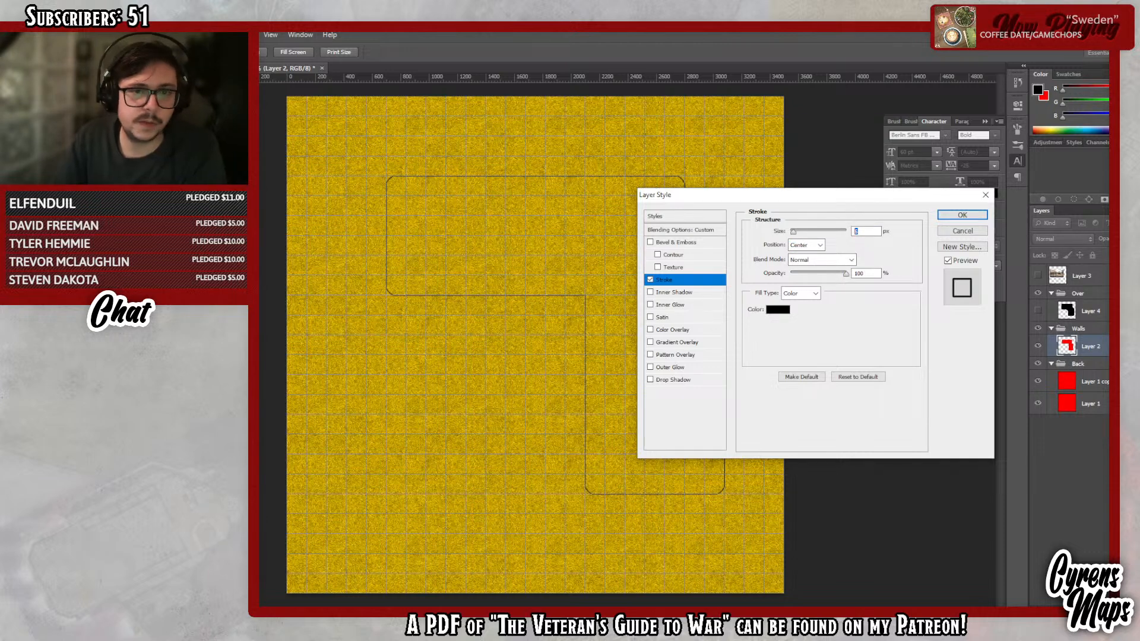
type("30")
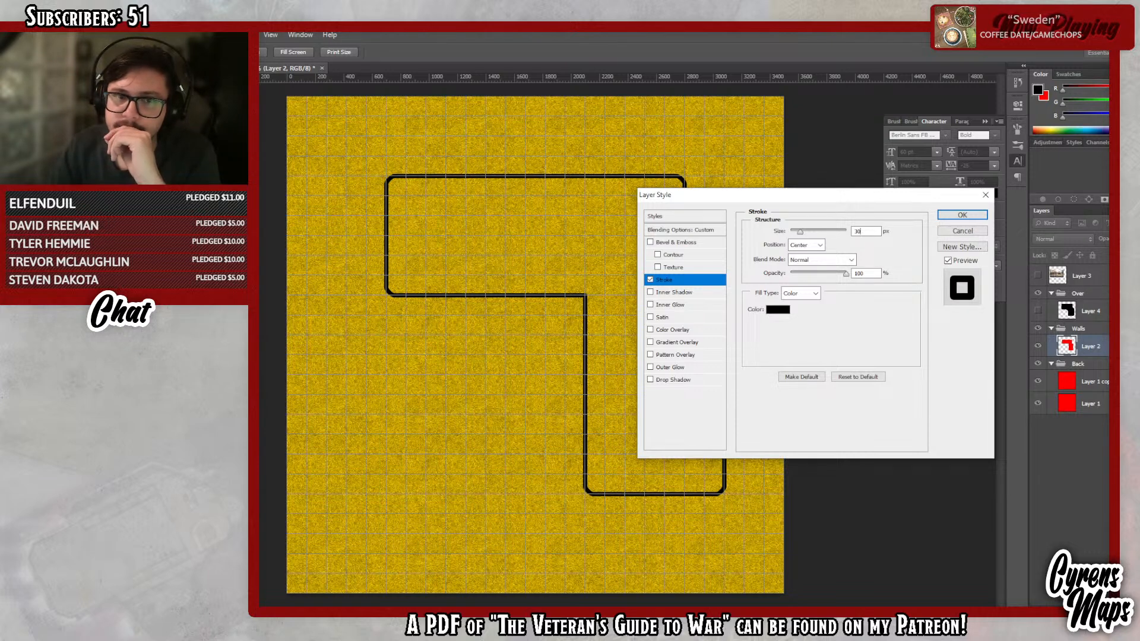
key("BackSpace")
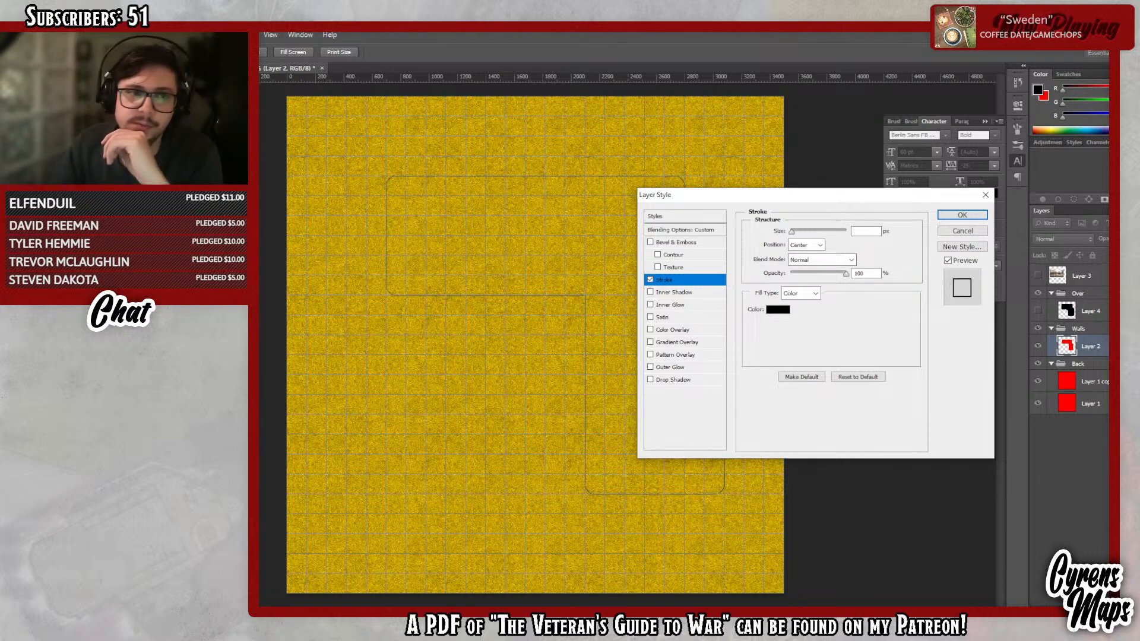
type("40")
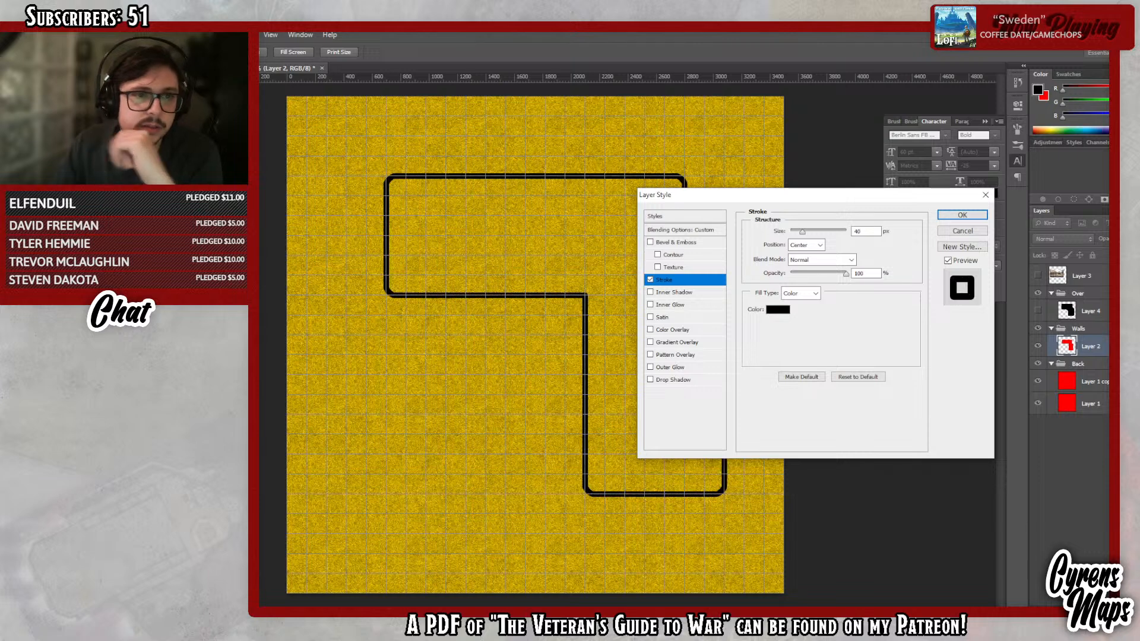
key("BackSpace")
key("BackSpace")
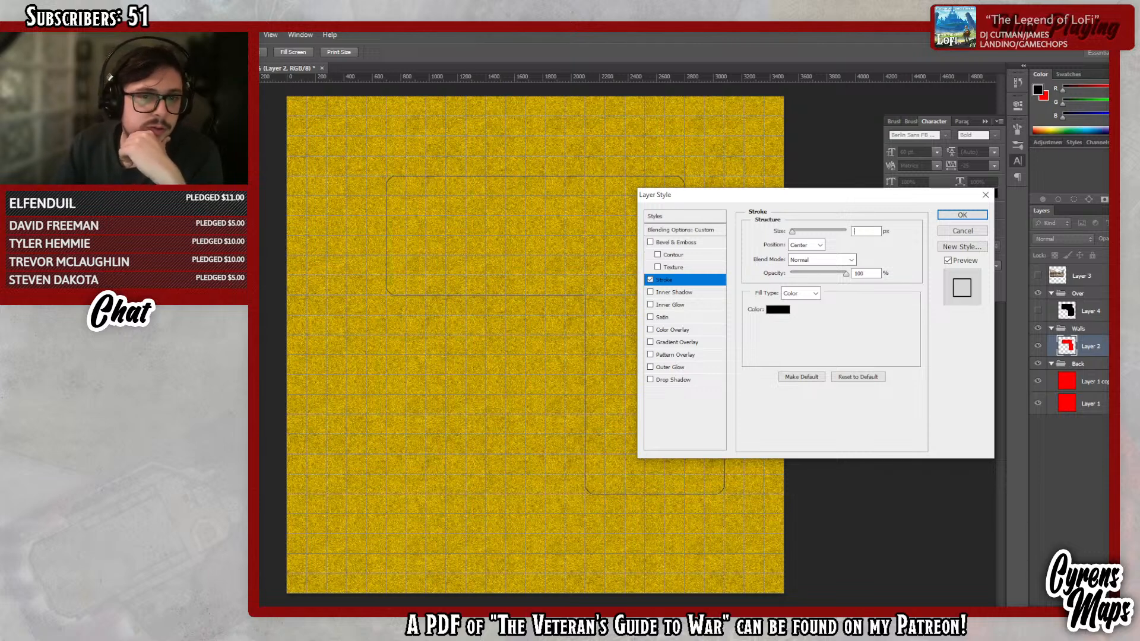
type("50")
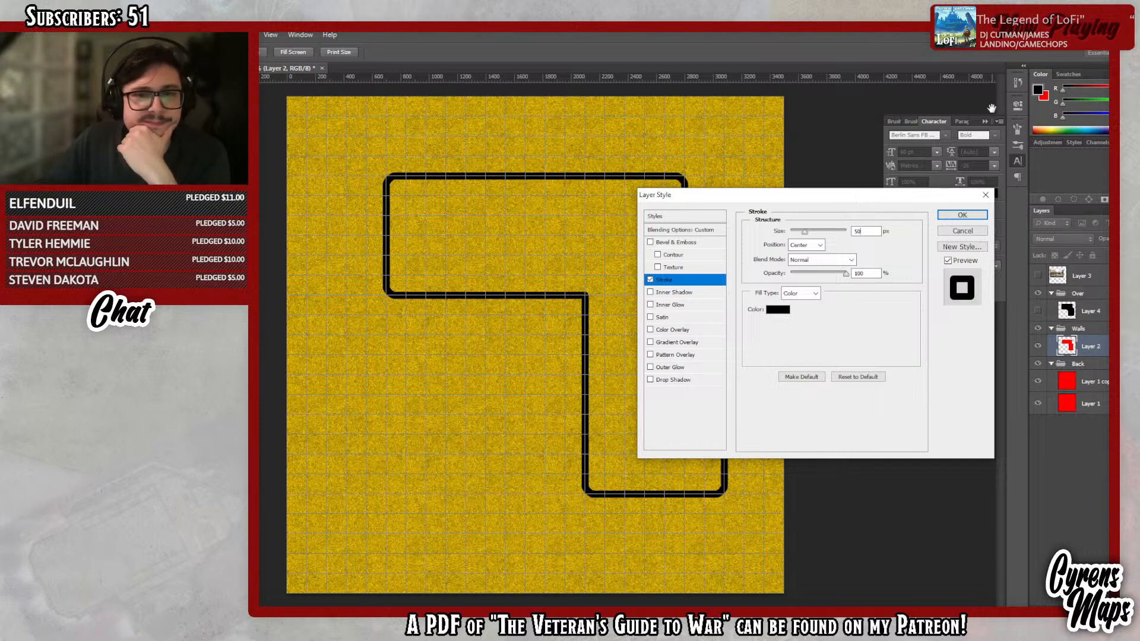
left_click(961, 220)
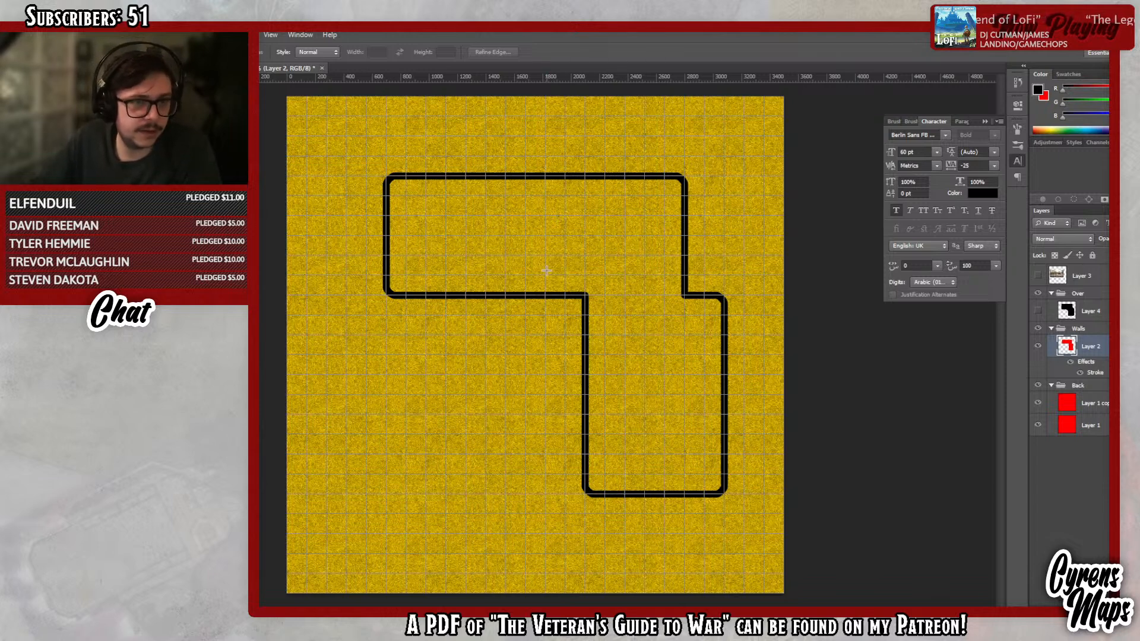
- Copy the footprint layer's style and paste it onto a new layer directly above it in the Walls group
right_click(1086, 346)
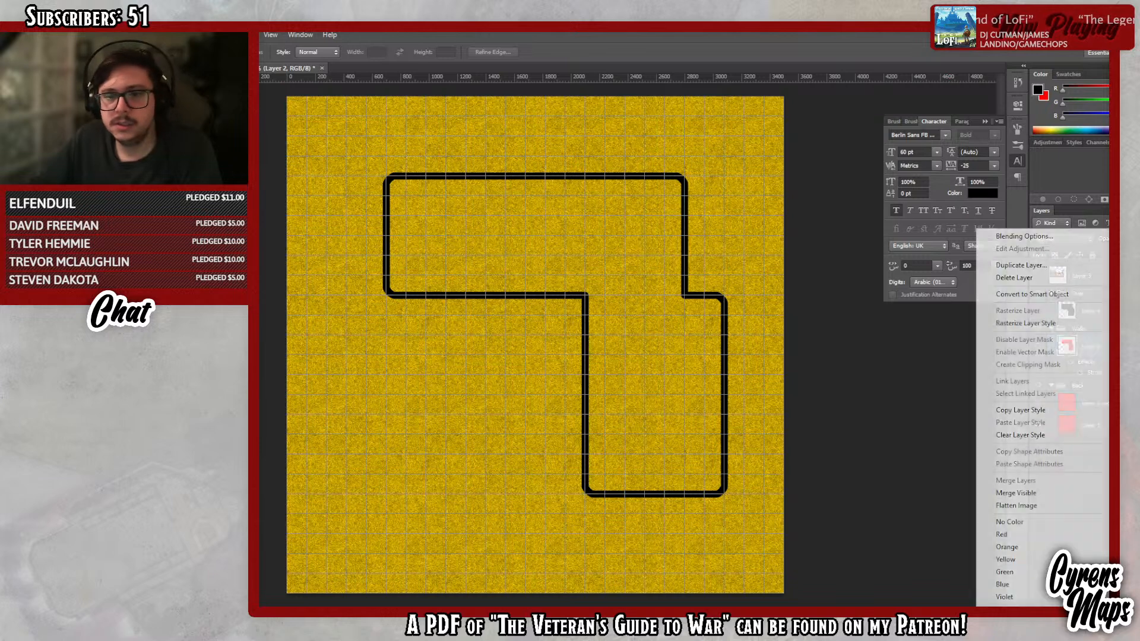
left_click(1026, 413)
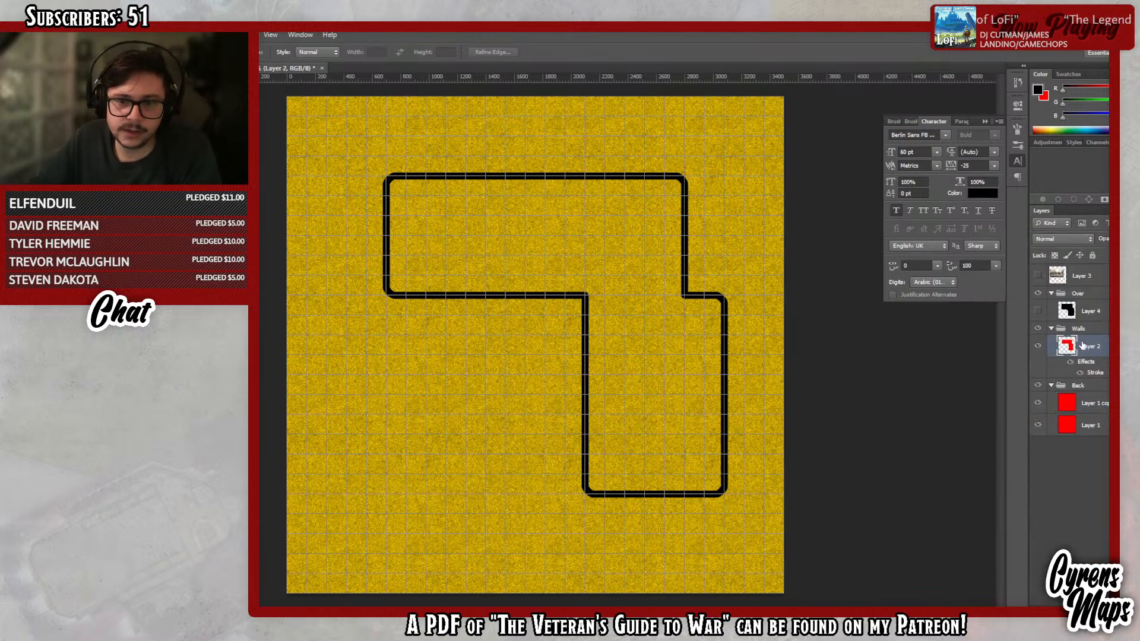
key("ctrl+shift+alt+n")
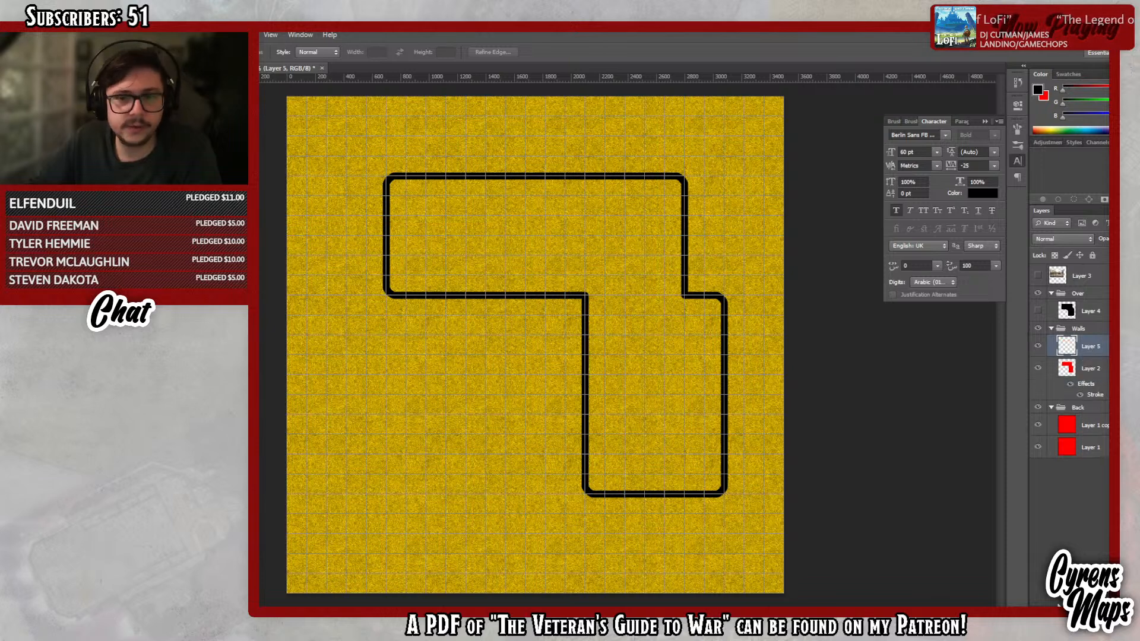
right_click(1091, 346)
left_click(1018, 423)
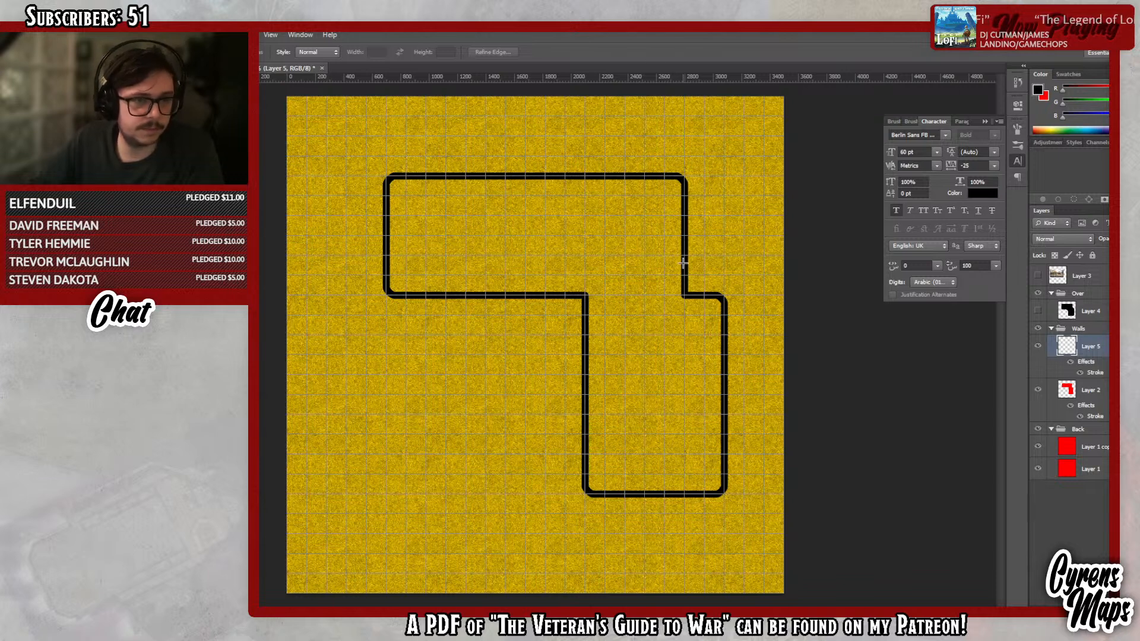
- Load the footprint as a selection, subtract the upper hall, fill the remaining lower wing on the new layer and deselect to wall it off
left_click_drag(724, 294, 586, 494)
key("ctrl+d")
left_click(1066, 390, "ctrl")
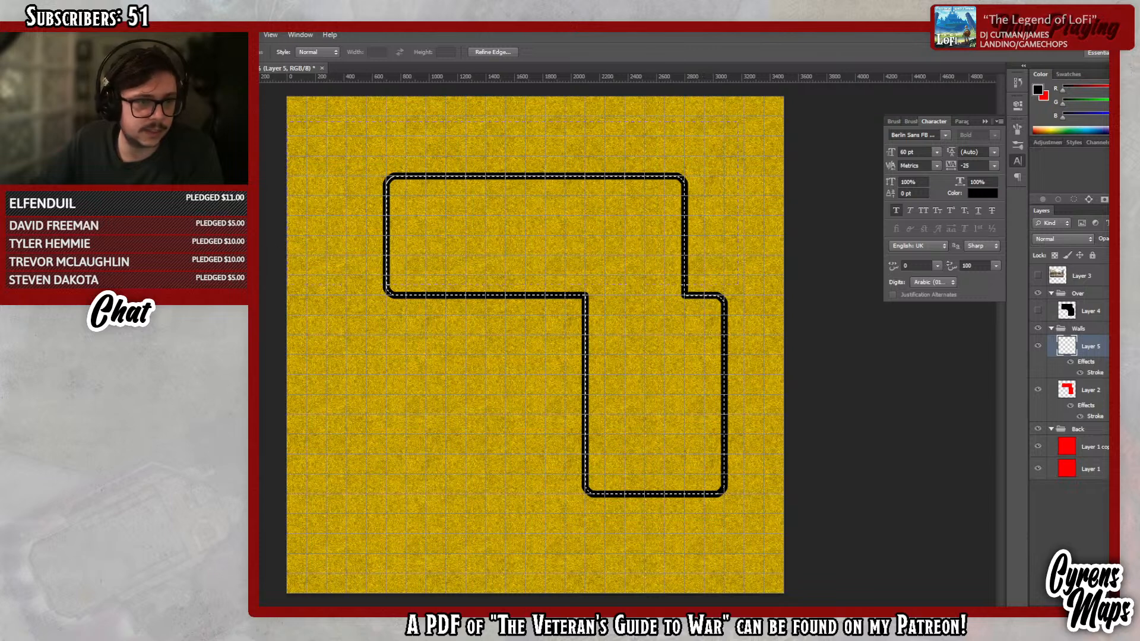
left_click_drag(366, 295, 724, 156)
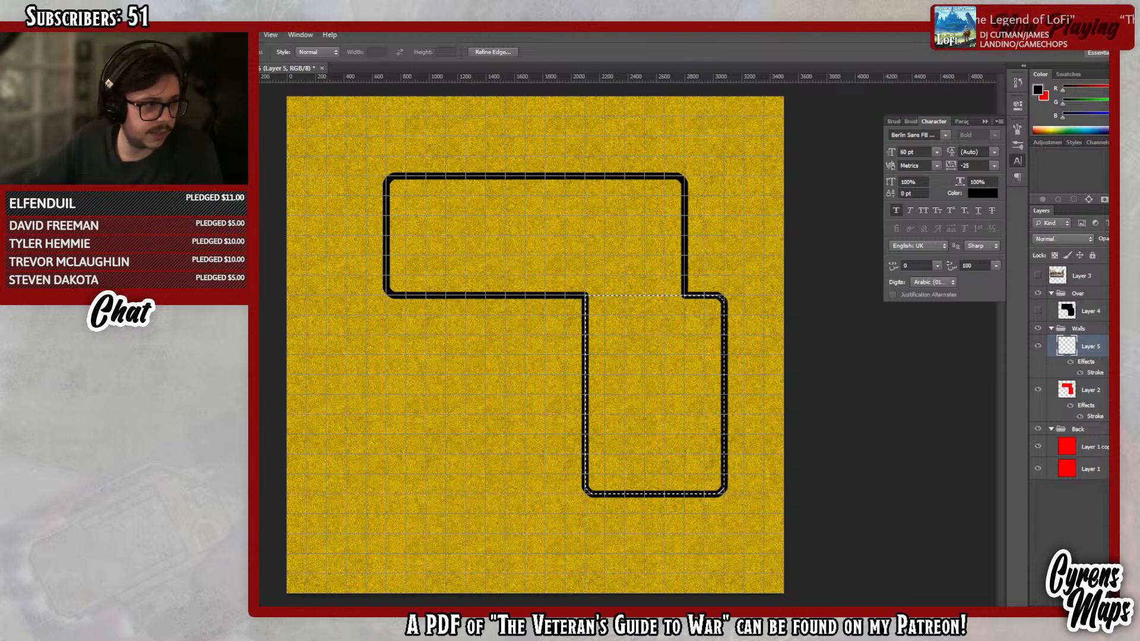
key("w")
key("alt+BackSpace")
key("ctrl+d")
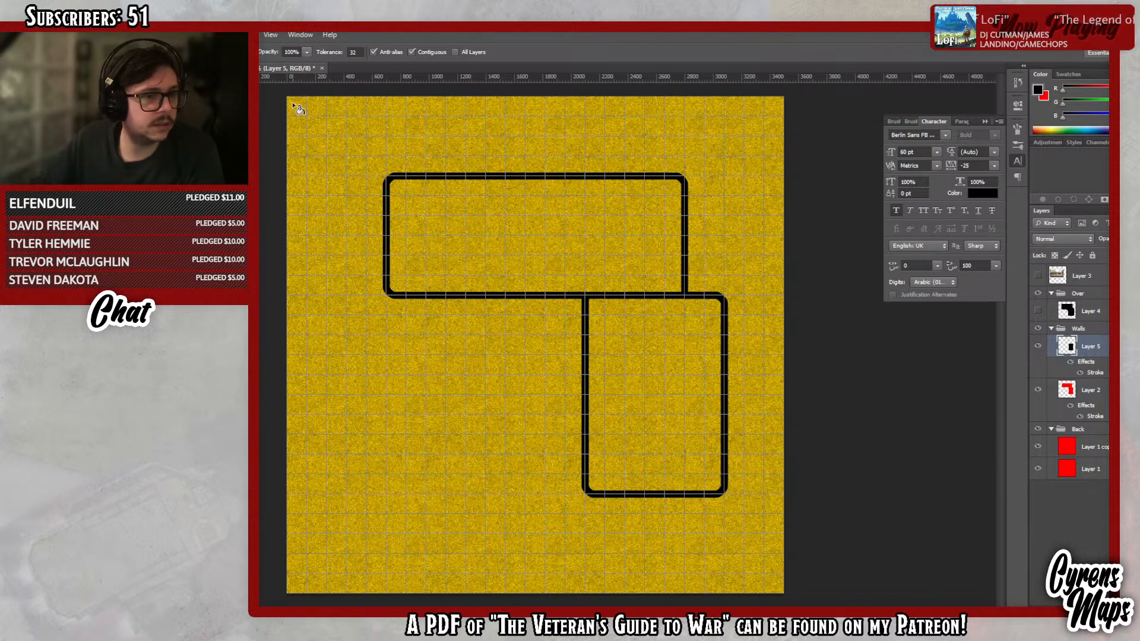
- Load the footprint as a selection and reduce it to the hall's five-by-six-square right end, above the lower wing
key("m")
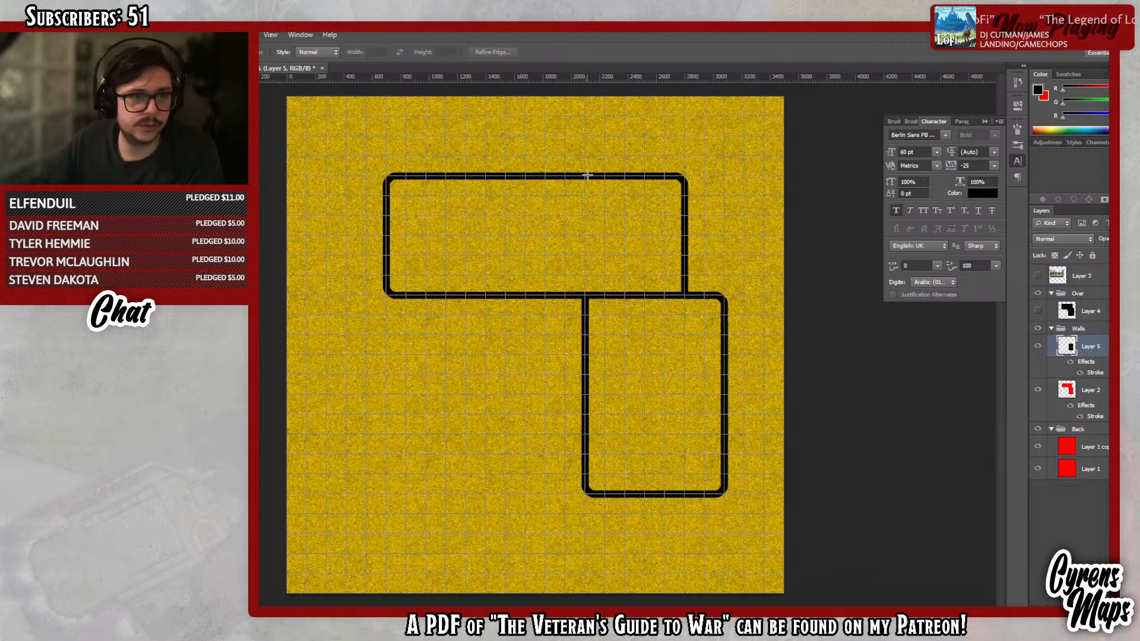
left_click_drag(586, 175, 684, 290)
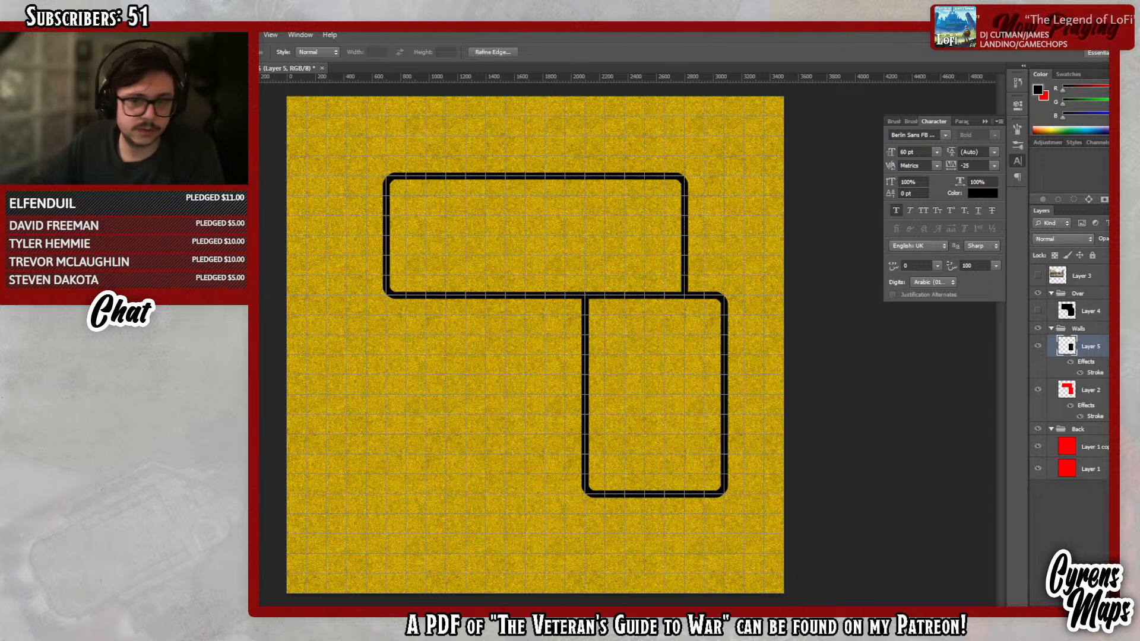
left_click(1067, 390, "ctrl")
left_click_drag(341, 136, 585, 460)
left_click_drag(685, 482, 494, 299)
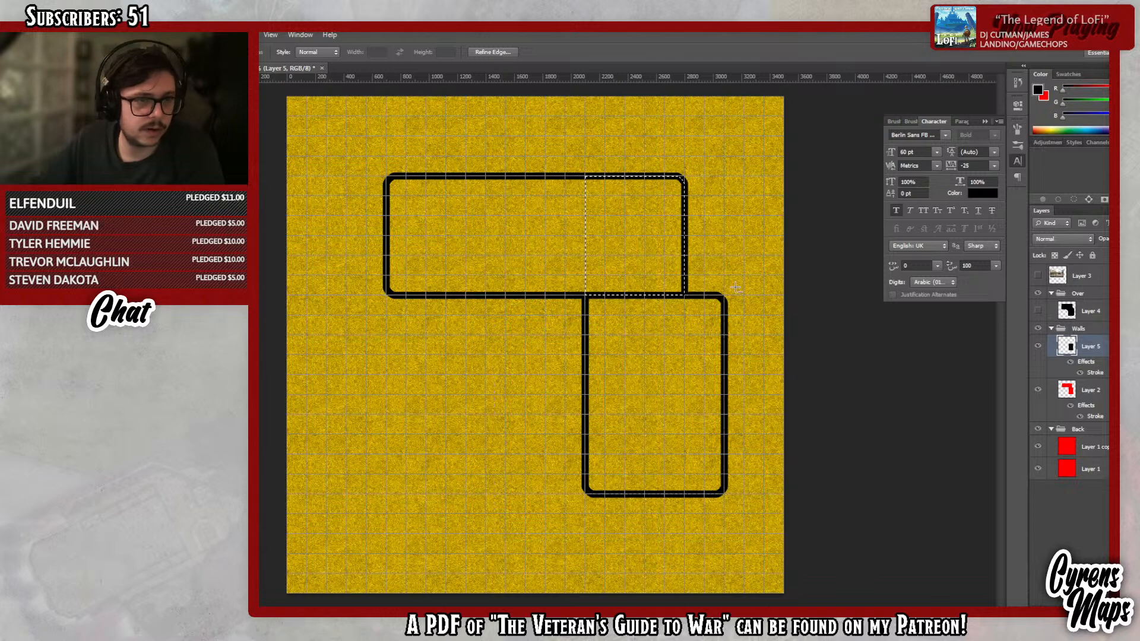
- Create a new layer with the copied wall style, fill the selected end room with black and deselect to add the partition wall
key("ctrl+alt+shift+n")
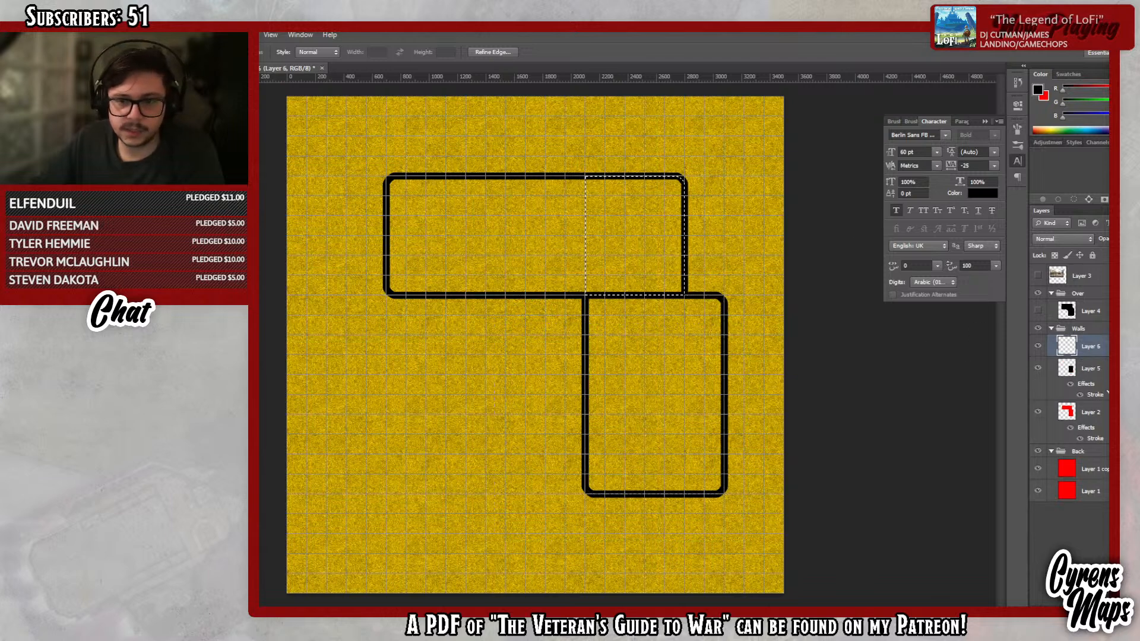
right_click(1105, 351)
left_click(1021, 425)
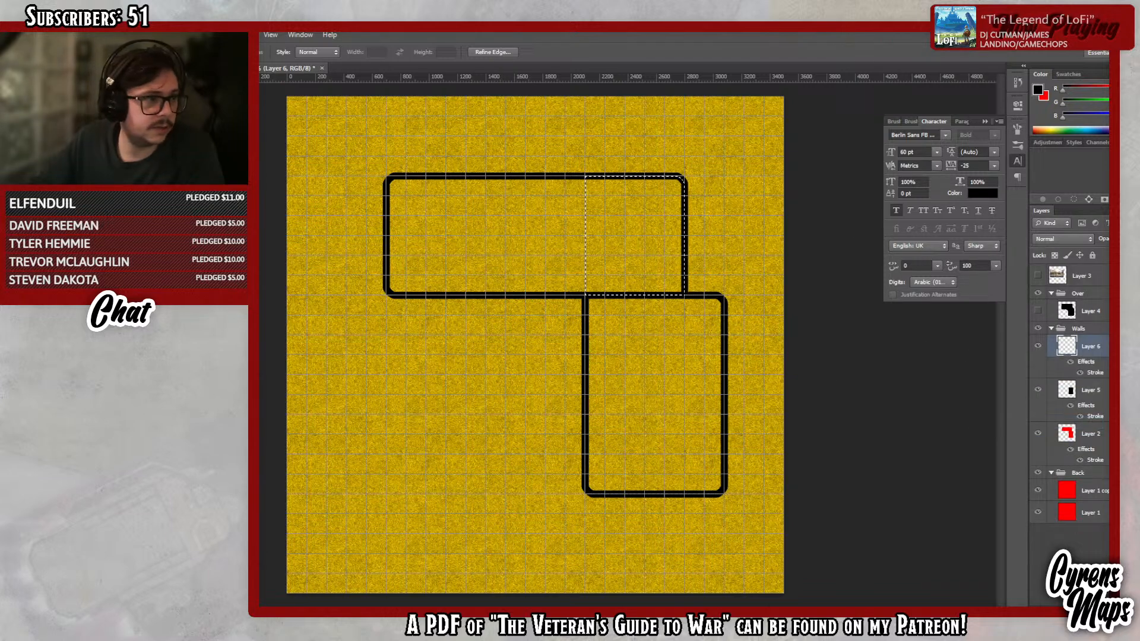
key("g")
left_click(627, 237)
key("ctrl+d")
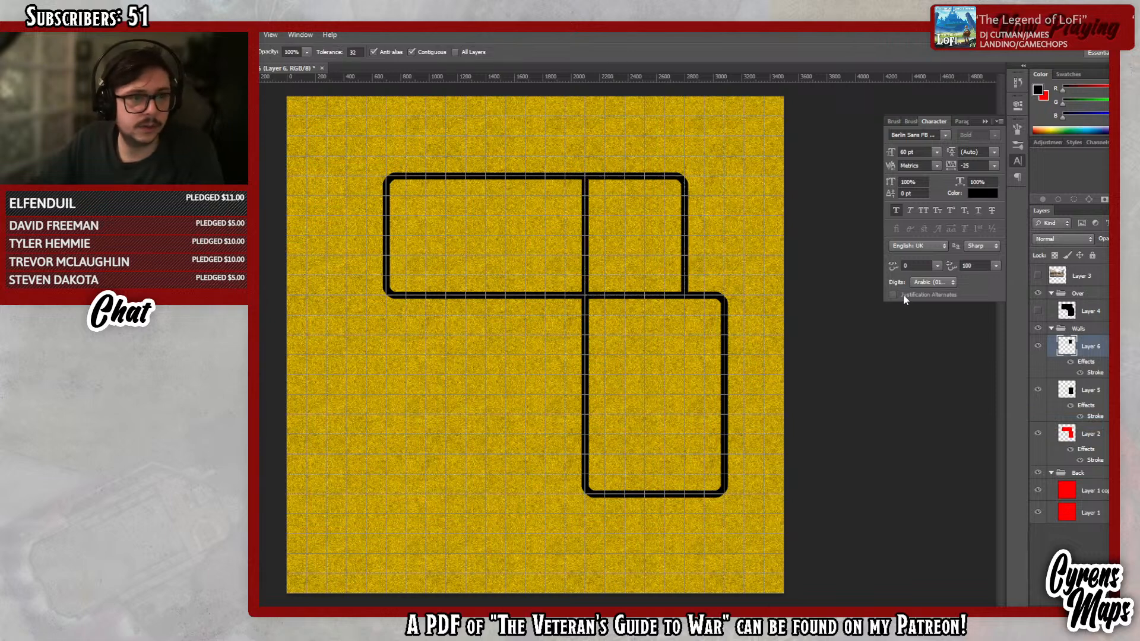
- Load the footprint as a selection and create another new layer in the Walls group with the copied wall style
left_click(1067, 435, "ctrl")
key("ctrl+shift+alt+n")
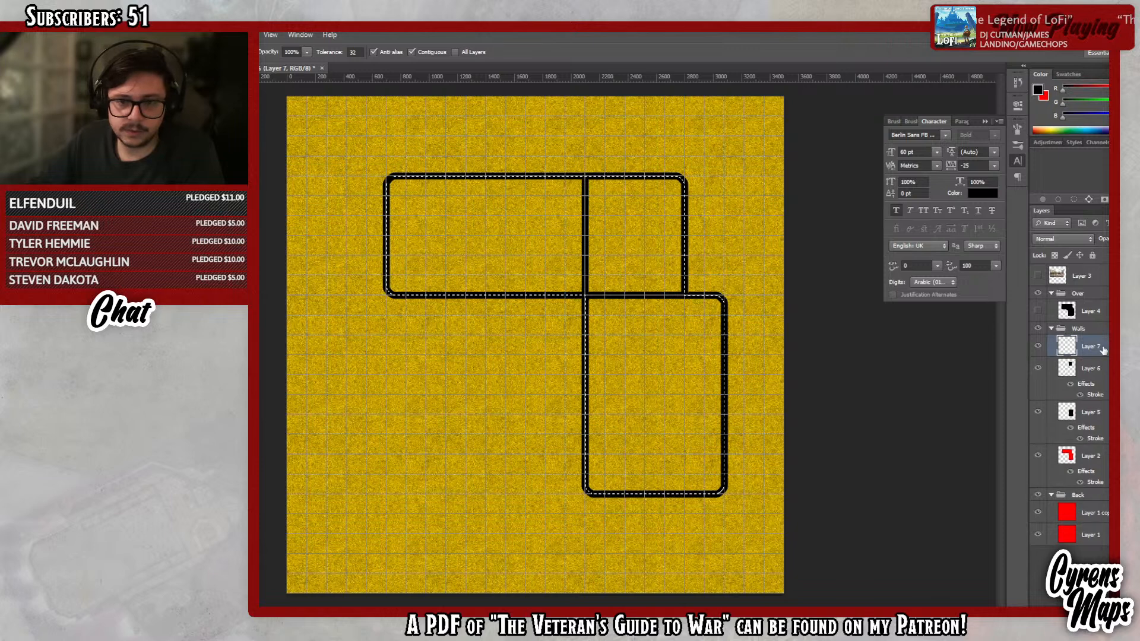
right_click(1104, 347)
left_click(1021, 425)
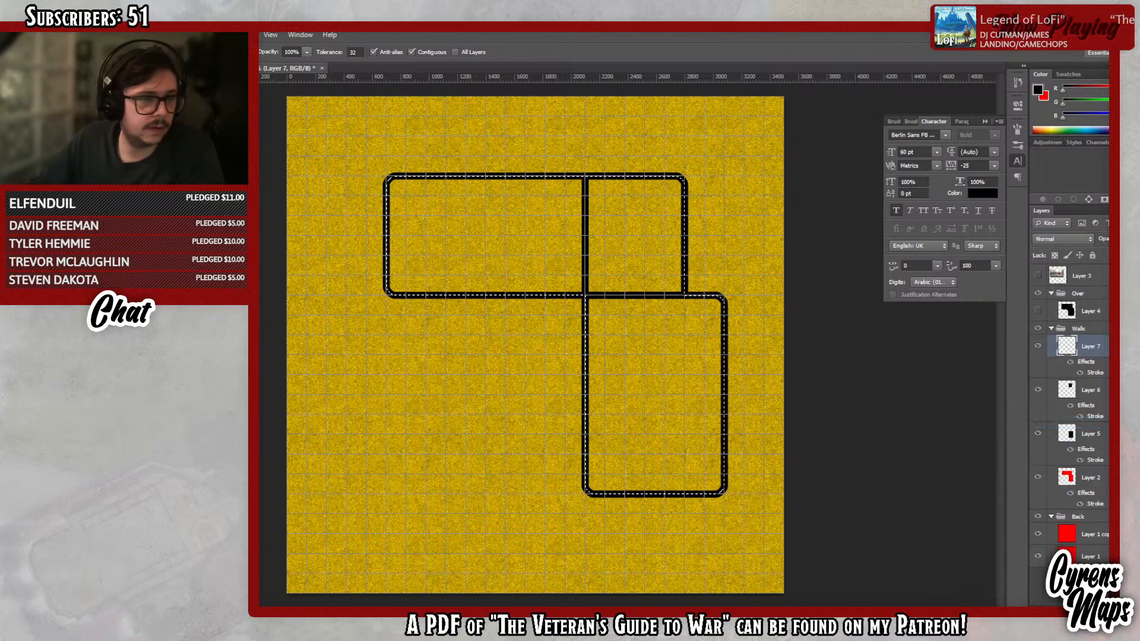
- Trim the selection to a two-by-three-square area in the end room's lower right corner, fill it with black and deselect
key("m")
left_click_drag(360, 125, 645, 542)
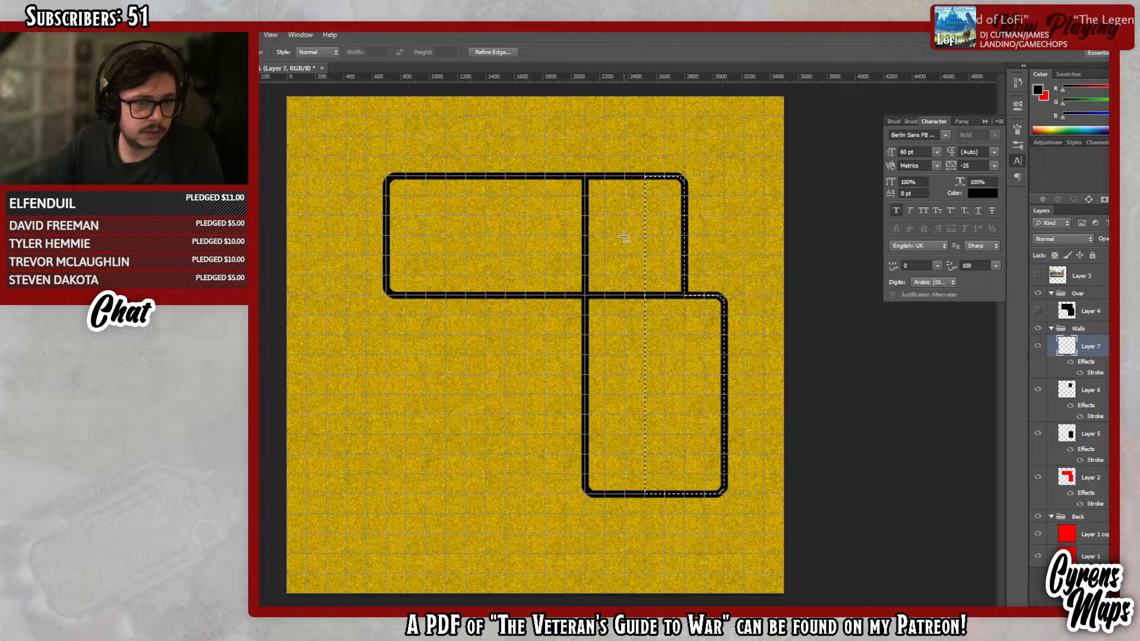
left_click_drag(732, 146, 615, 236)
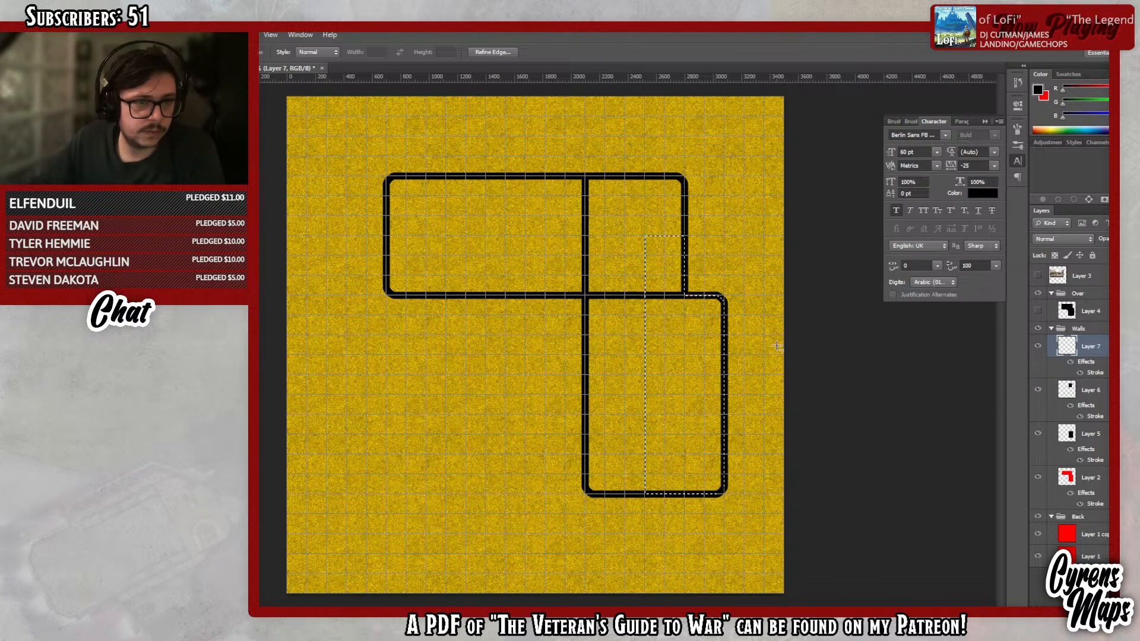
left_click_drag(763, 297, 516, 523)
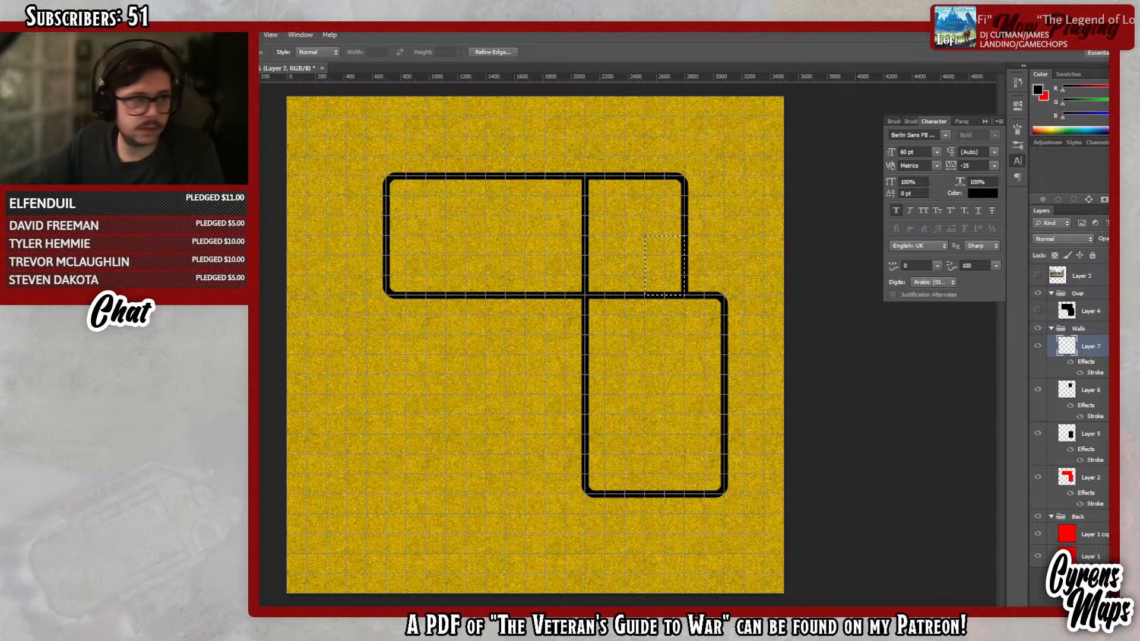
key("g")
left_click(676, 254)
key("ctrl+d")
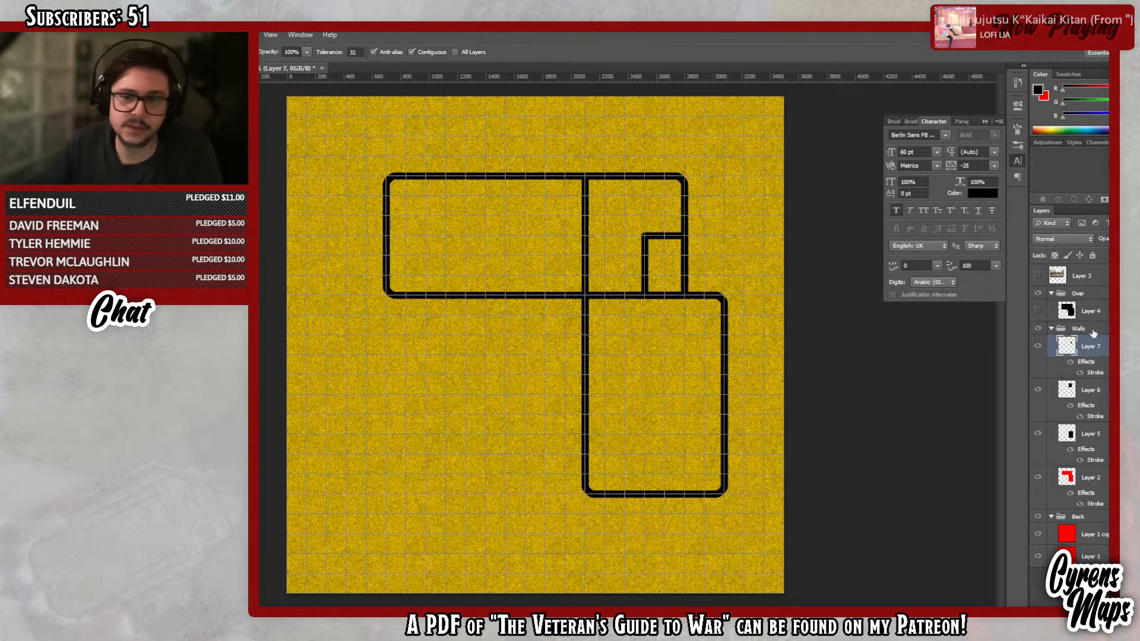
- Try to cut a two-square-wide opening in the hall's lower wall on the original footprint layer
left_click(1086, 480)
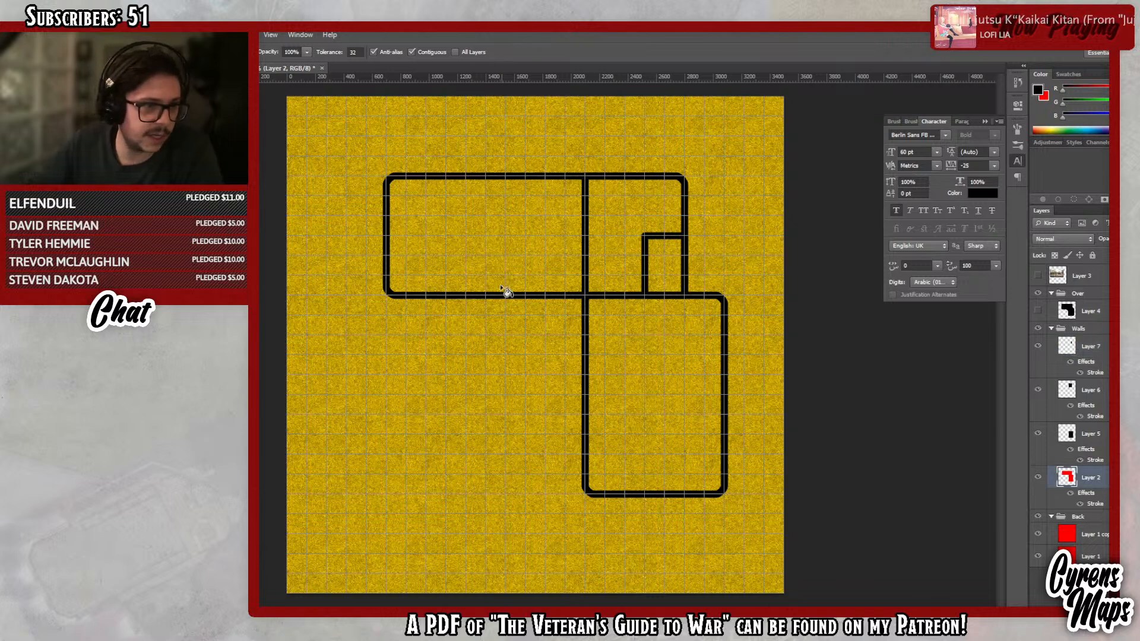
key("m")
left_click_drag(466, 256, 506, 347)
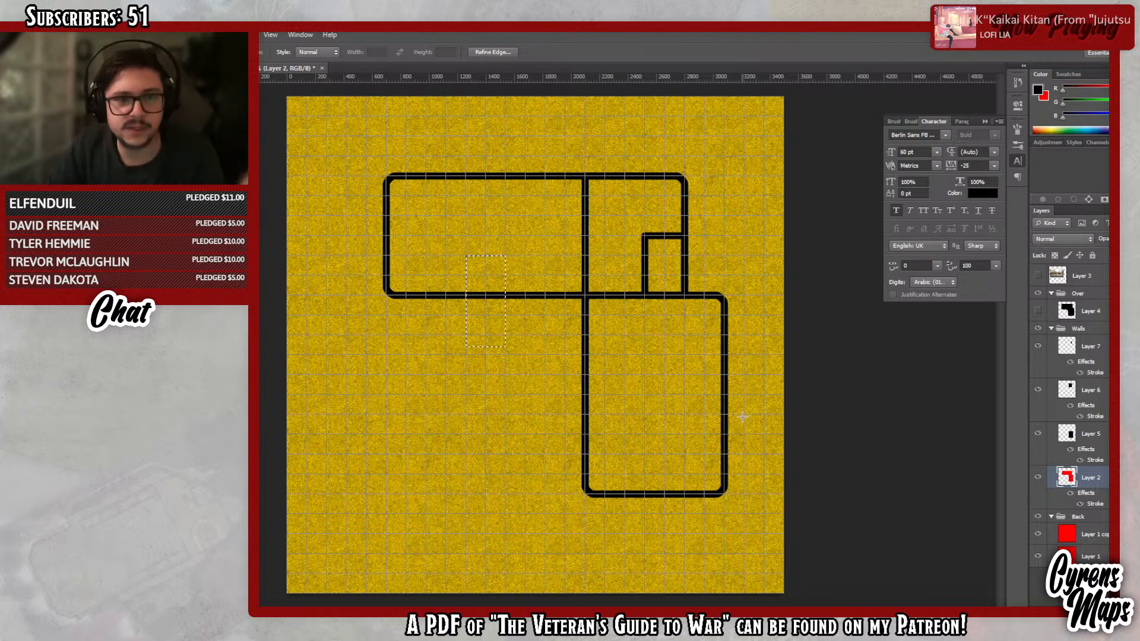
key("Delete")
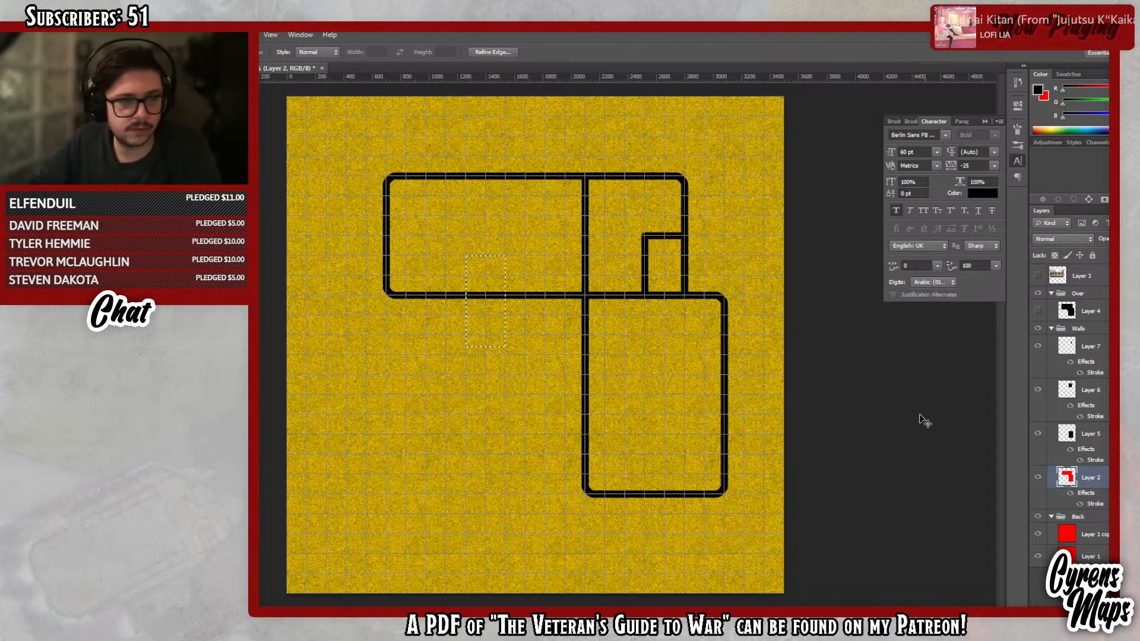
key("ctrl+d")
- Rasterize the layer styles of the four wall layers, merge them into a single layer and clear the selection
left_click(1093, 348)
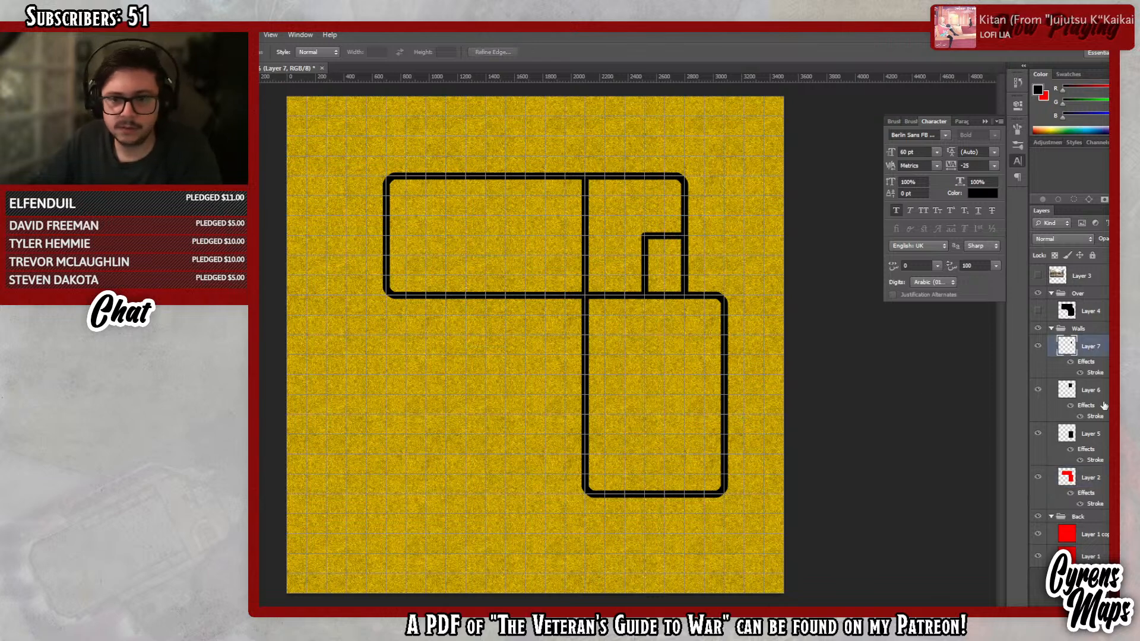
left_click(1090, 486, "ctrl")
right_click(1090, 486)
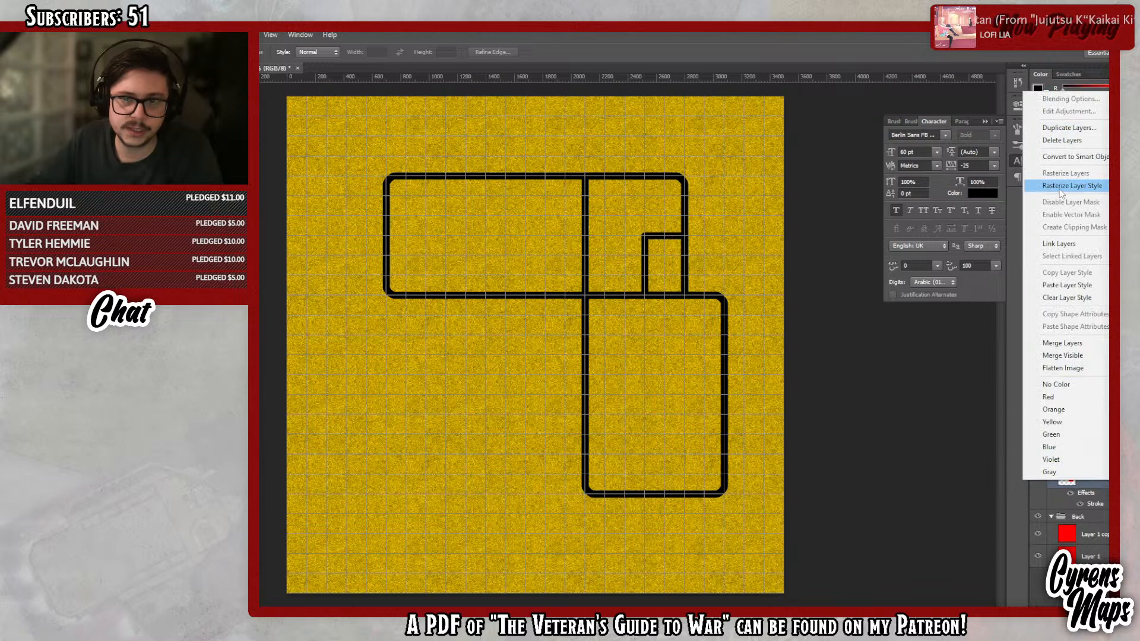
left_click(1084, 186)
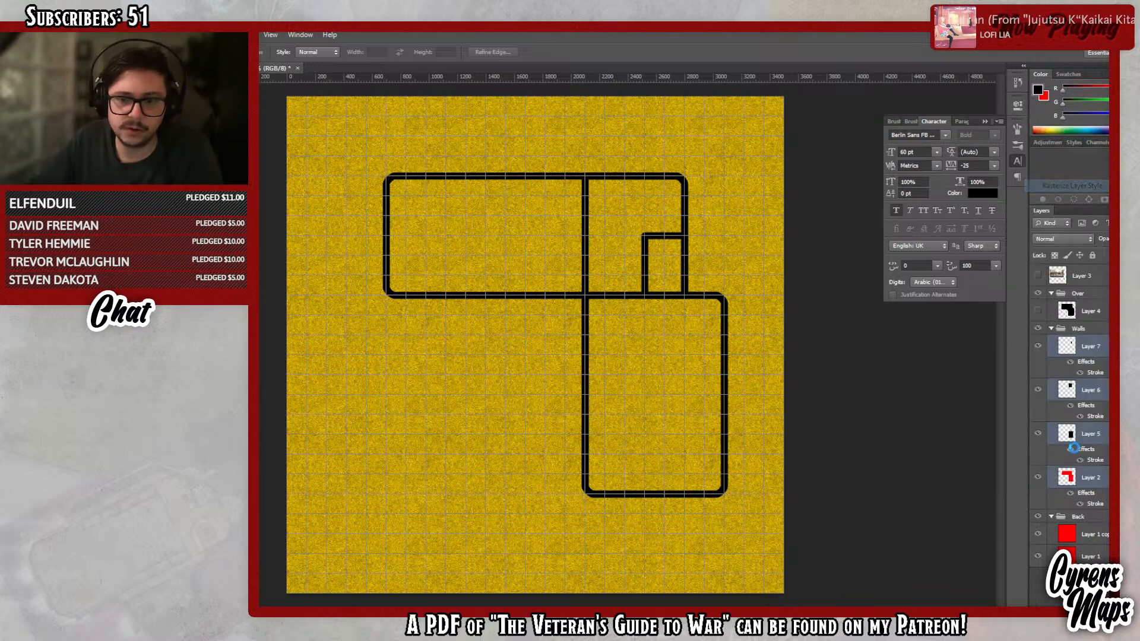
right_click(1026, 462)
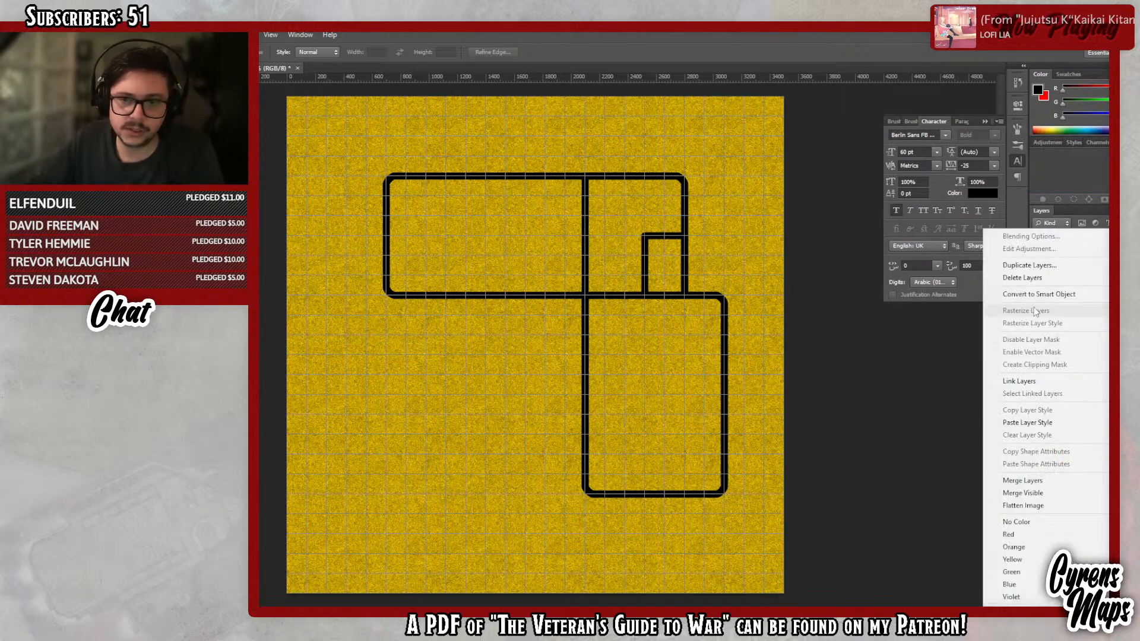
left_click(1027, 481)
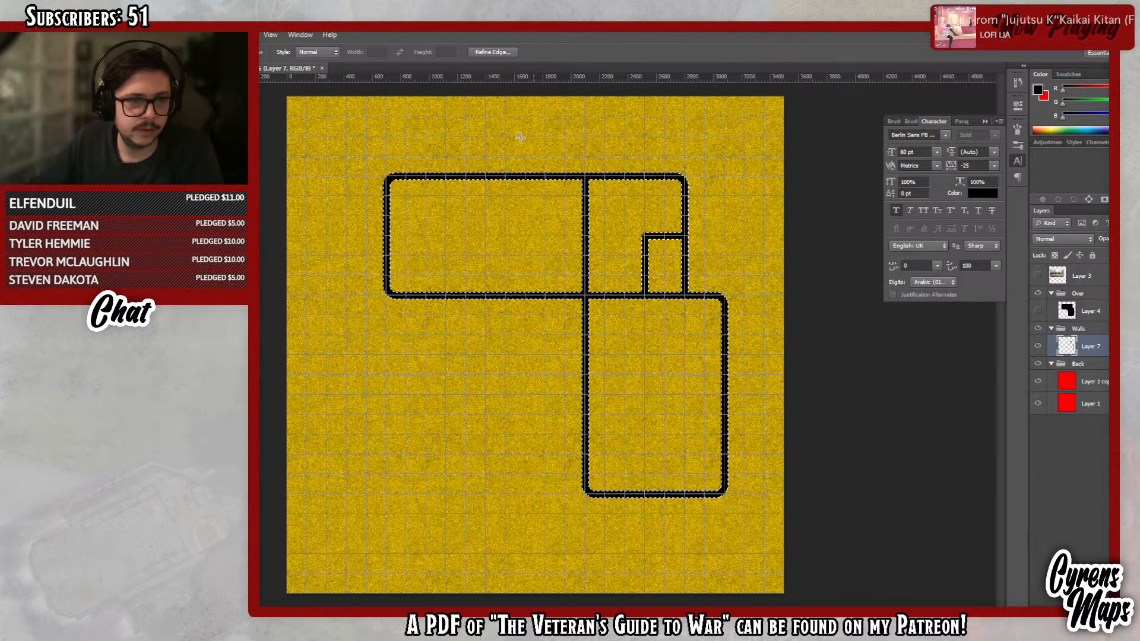
key("ctrl+d")
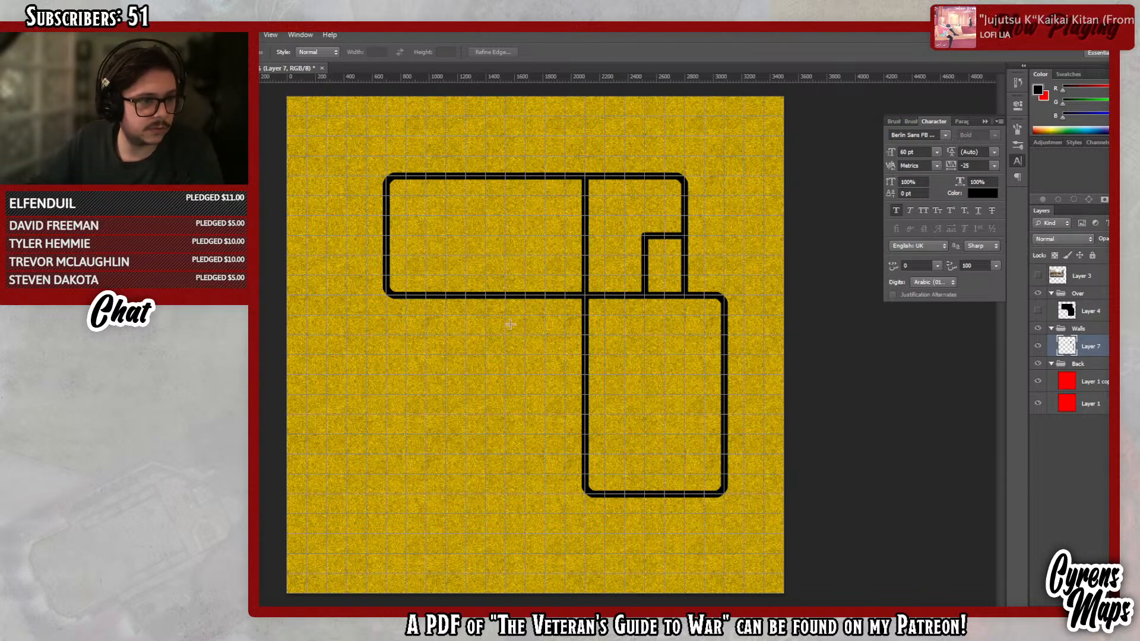
- Cut a one-square-wide opening in the hall's lower wall at the fifth square from its left end
left_click_drag(467, 280, 505, 315)
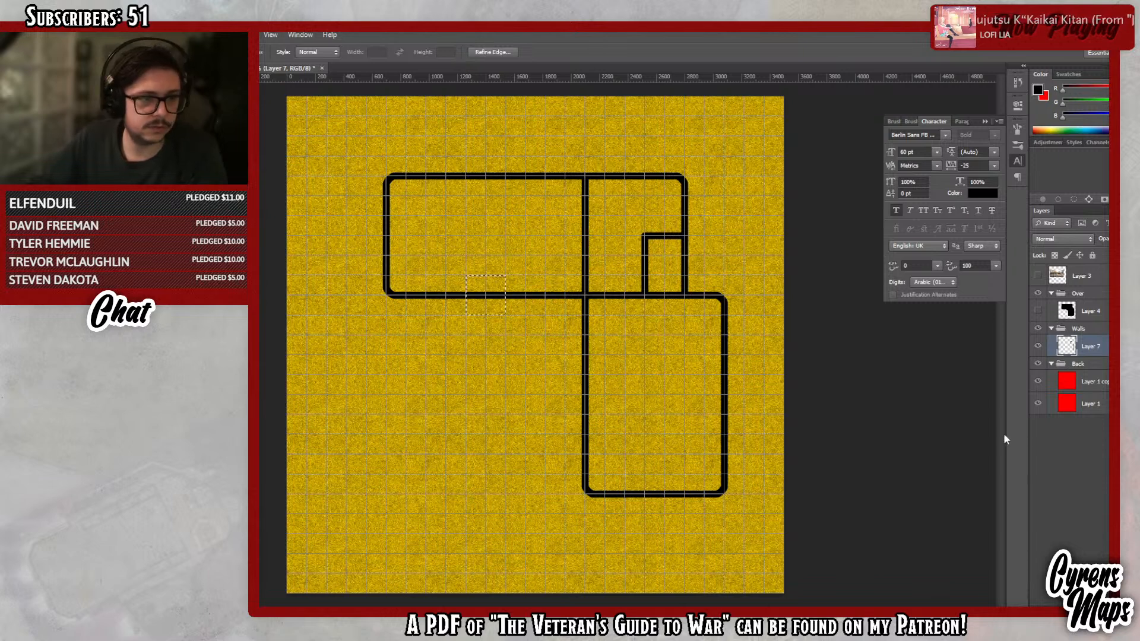
left_click(537, 333)
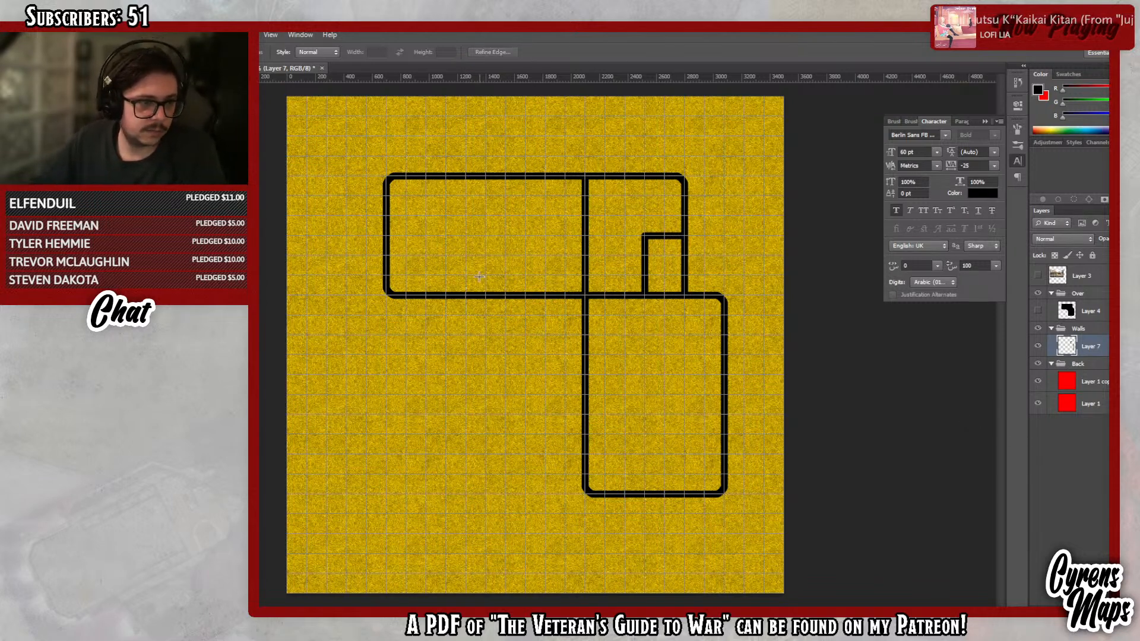
left_click_drag(465, 276, 485, 315)
key("Delete")
key("ctrl+d")
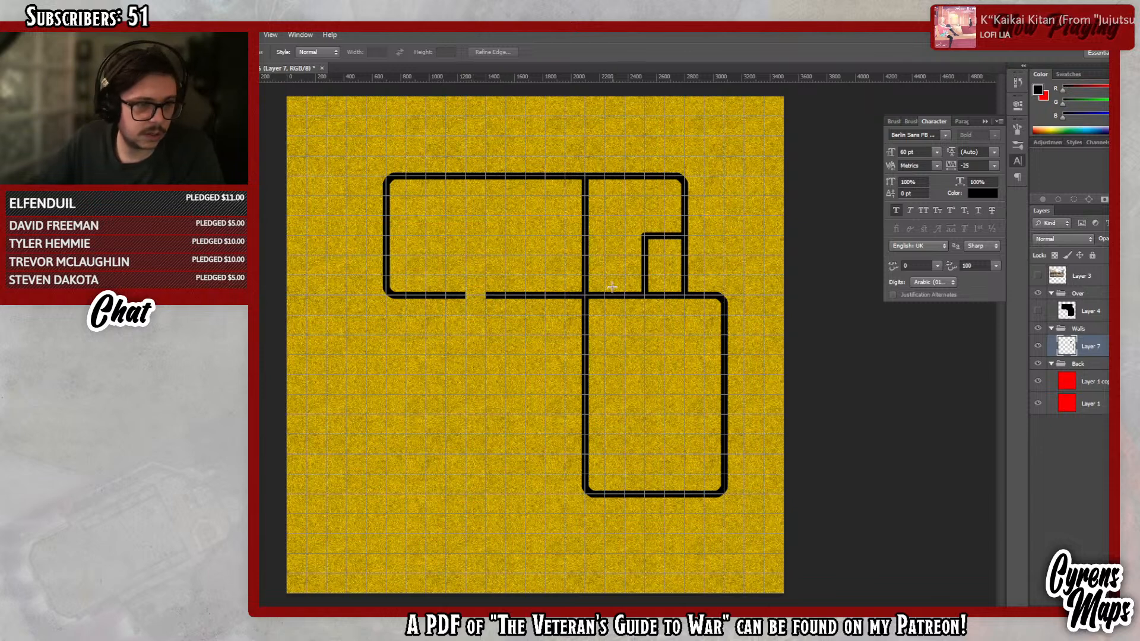
- Cut a doorway between the end room and the lower wing, directly beside the small corner room's left wall
left_click_drag(624, 285, 736, 314)
key("ctrl+d")
key("z")
key("m")
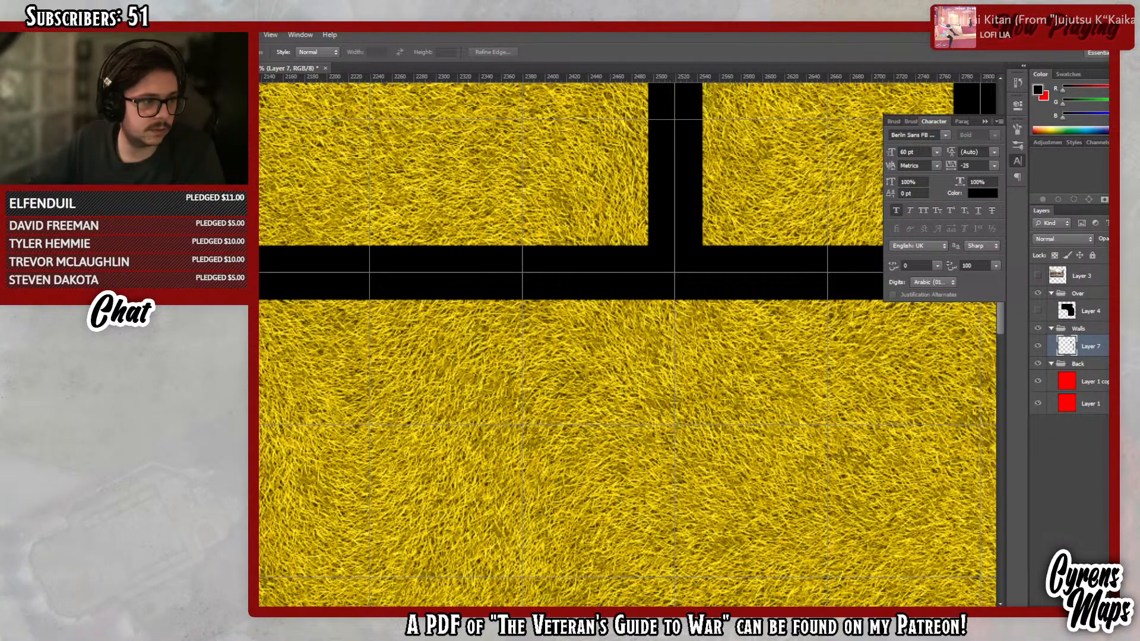
key("z")
left_click_drag(581, 211, 778, 260)
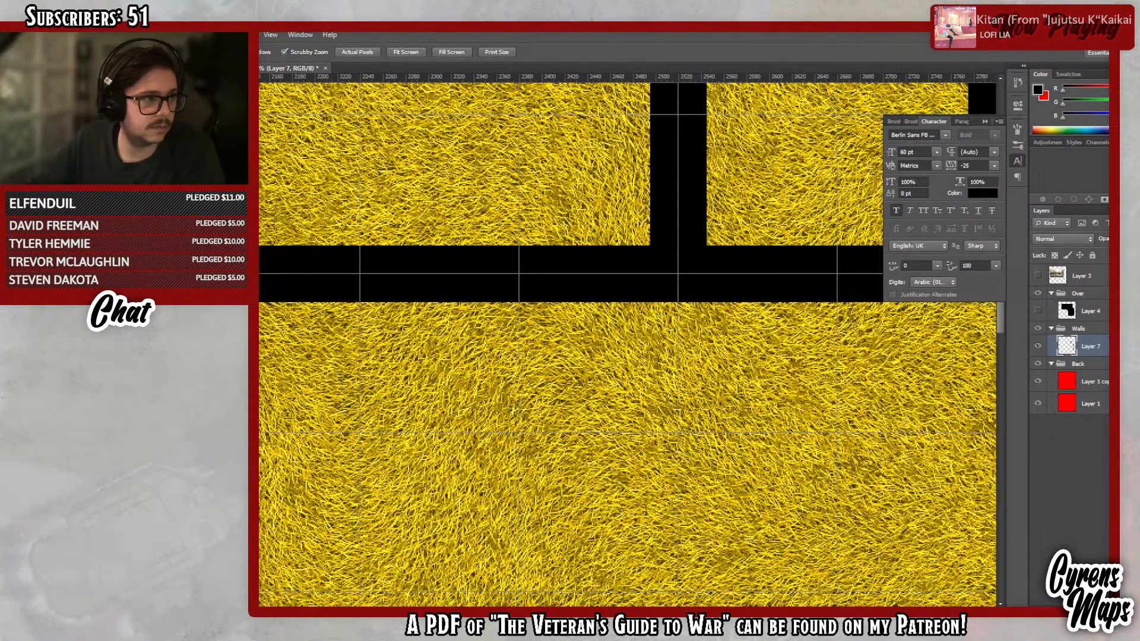
key("m")
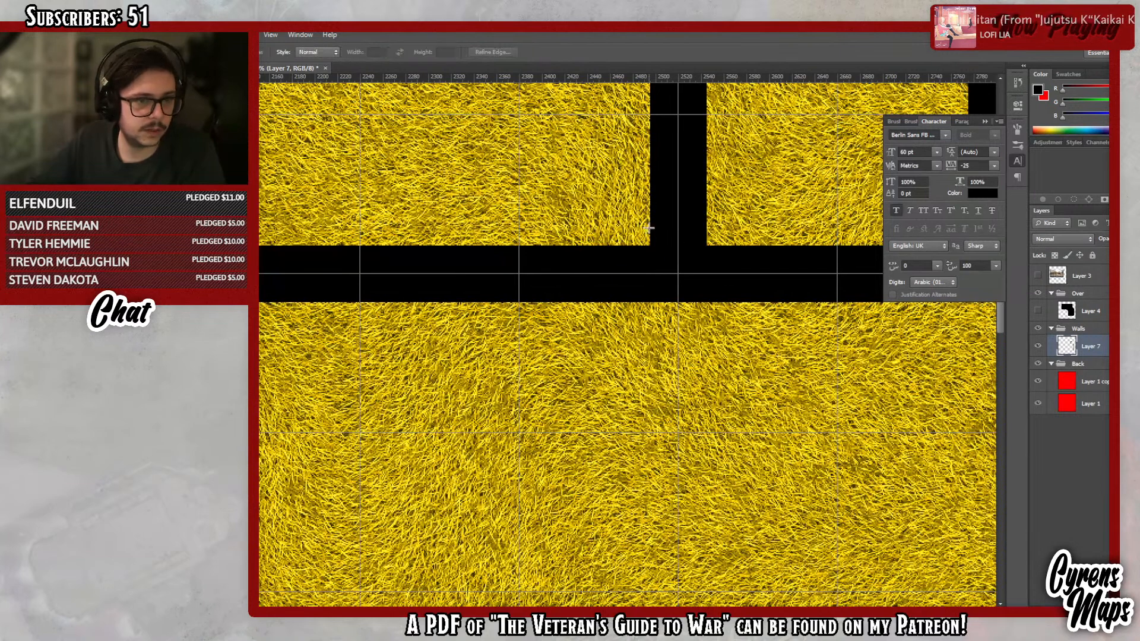
left_click_drag(649, 227, 529, 350)
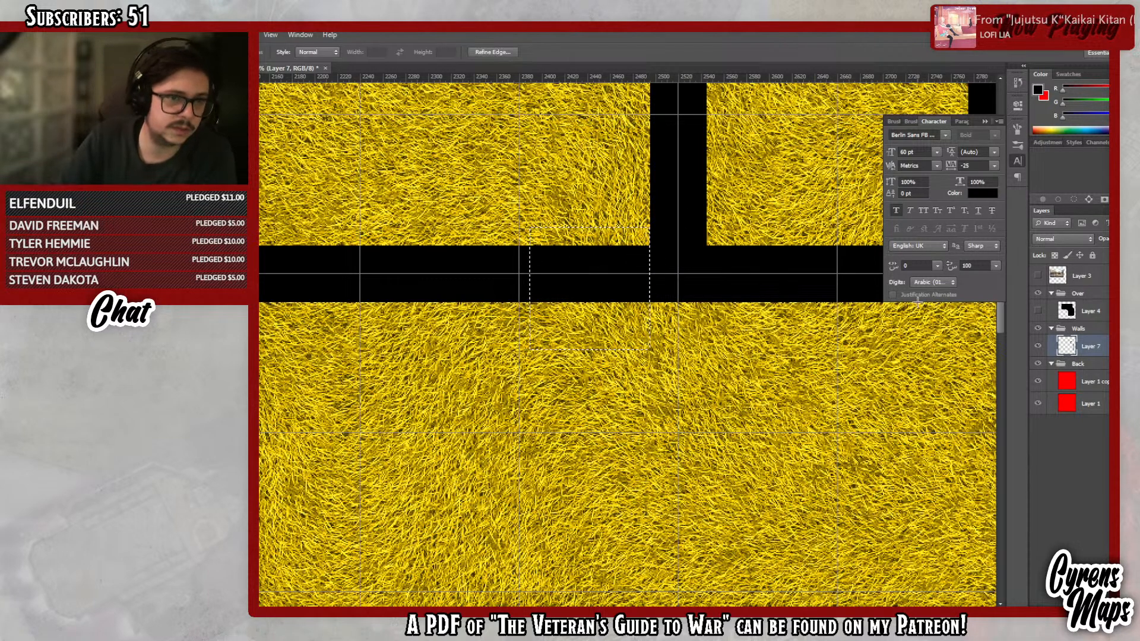
key("Delete")
key("ctrl+d")
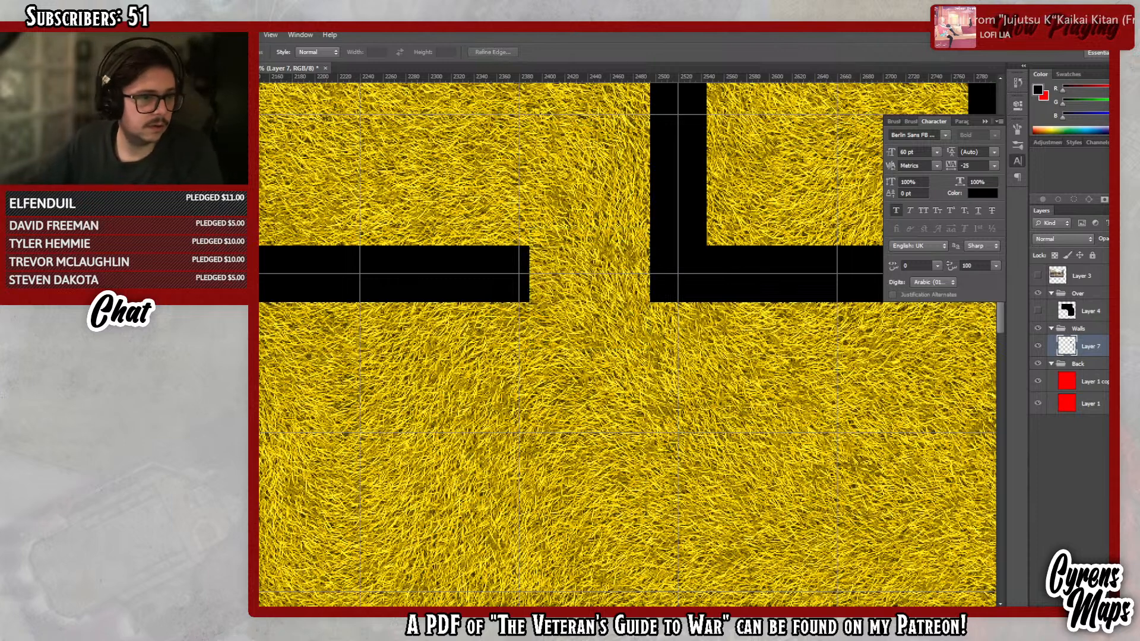
- Widen the doorway into the lower wing leftward to the nearest grid line and deselect
left_click_drag(579, 220, 519, 359)
key("Delete")
key("ctrl+d")
- Cut a doorway in the right half of the small corner room's upper wall and deselect
key("z")
left_click_drag(561, 172, 484, 188)
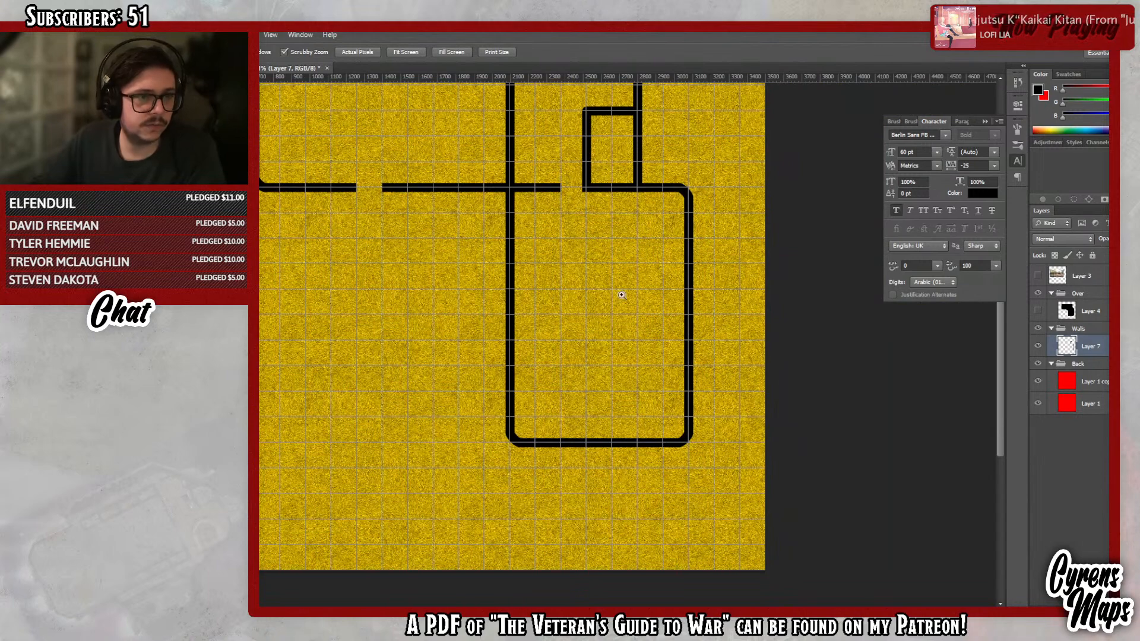
scroll(615, 273, "up", 1)
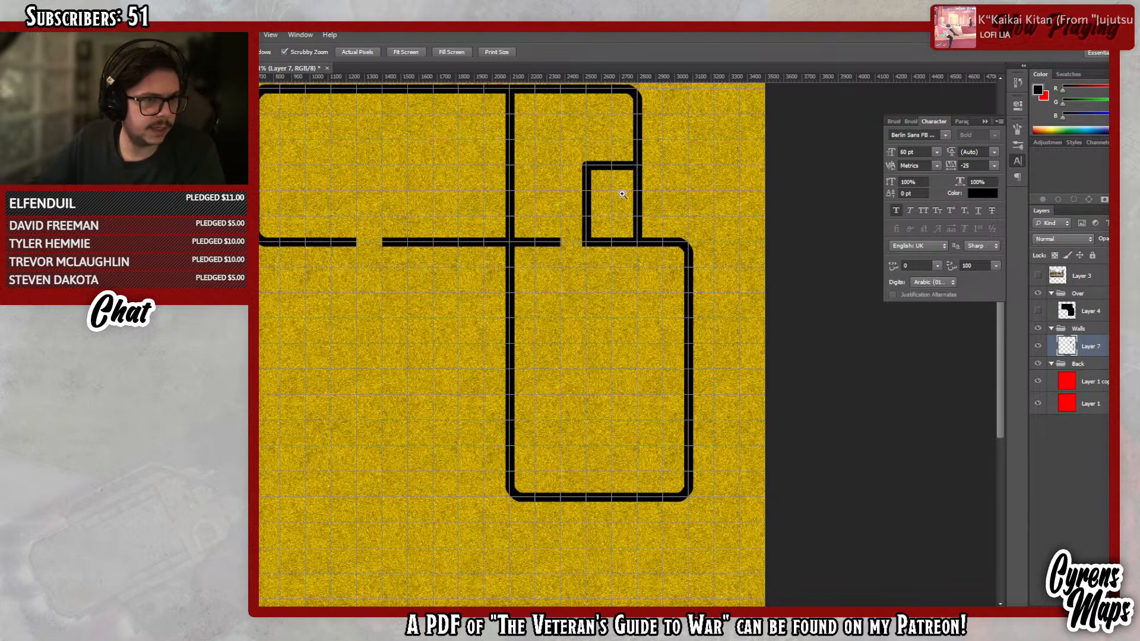
left_click_drag(610, 199, 620, 234)
scroll(620, 233, "up", 3)
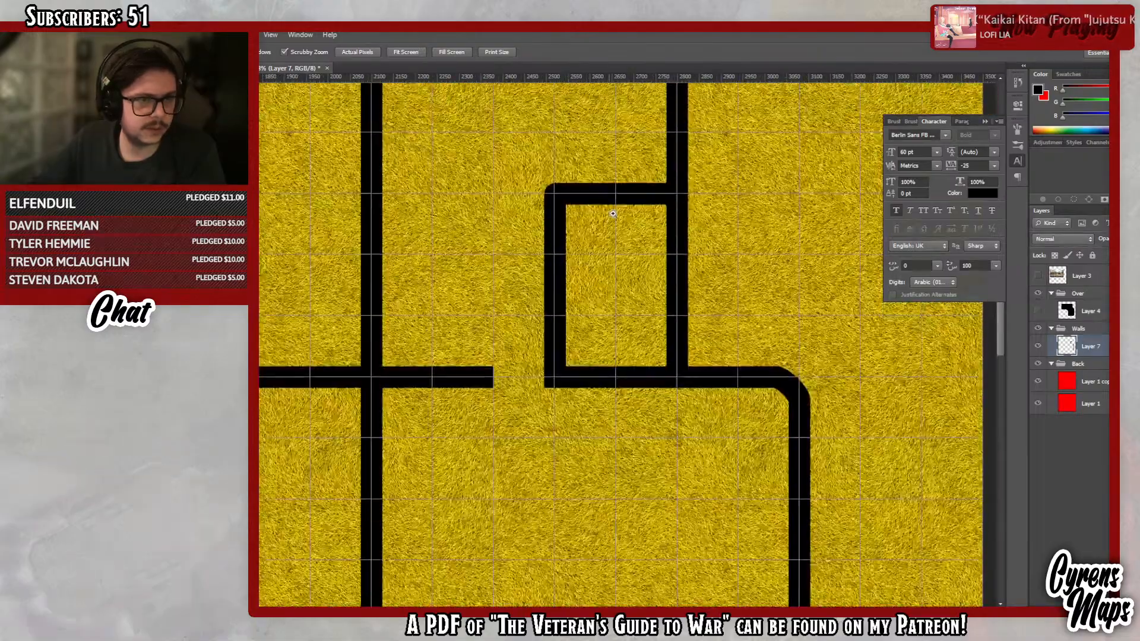
left_click(650, 229)
key("m")
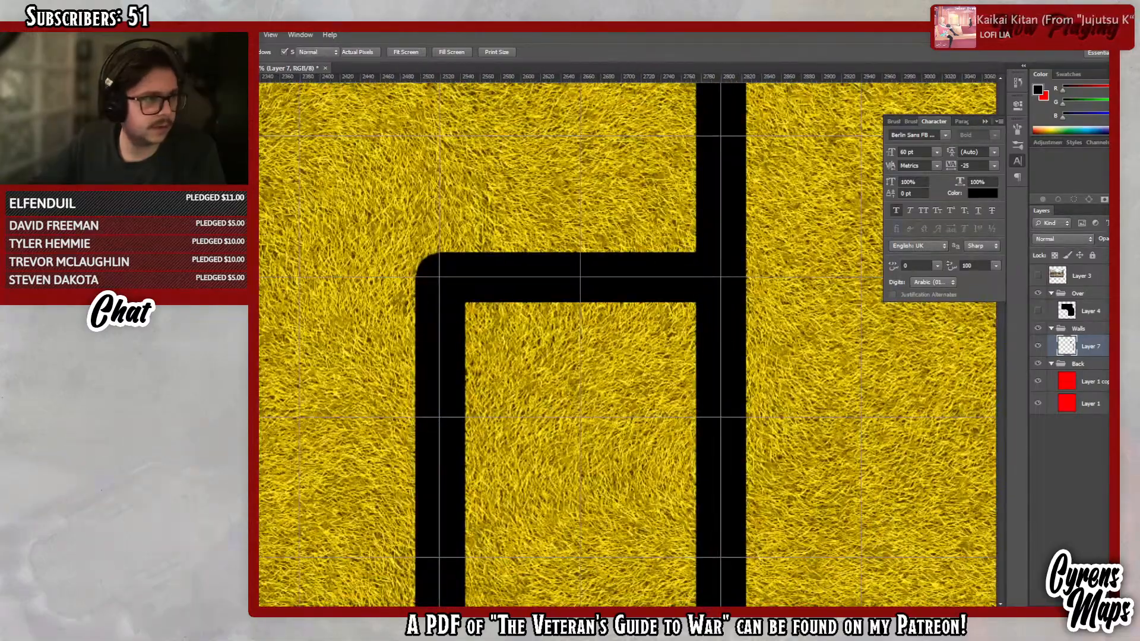
left_click_drag(691, 245, 589, 338)
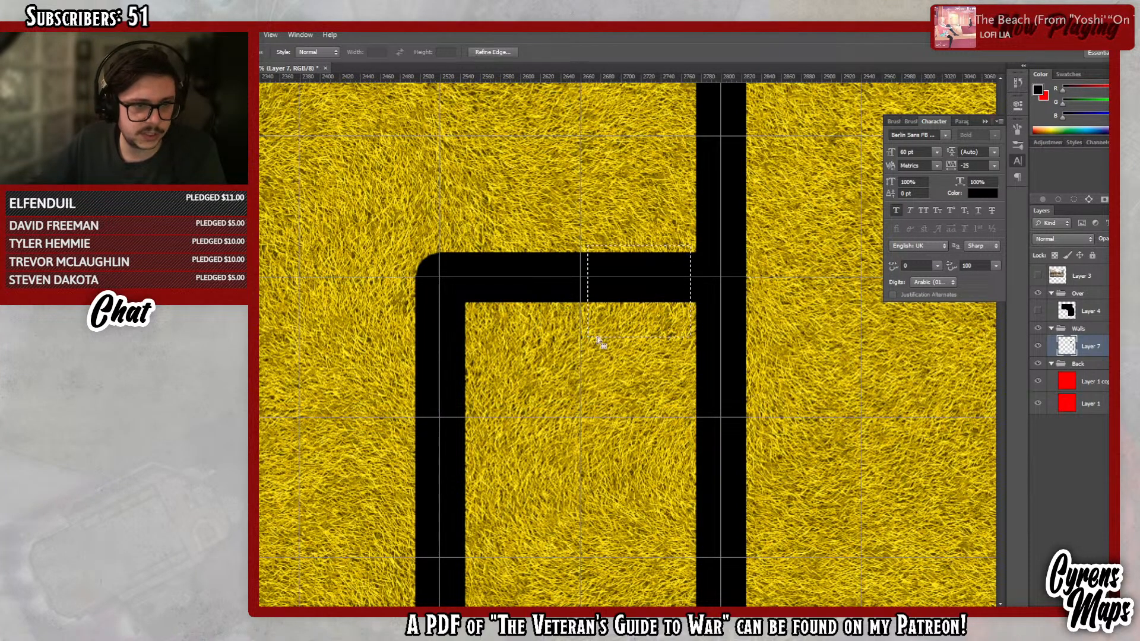
key("Delete")
key("ctrl+d")
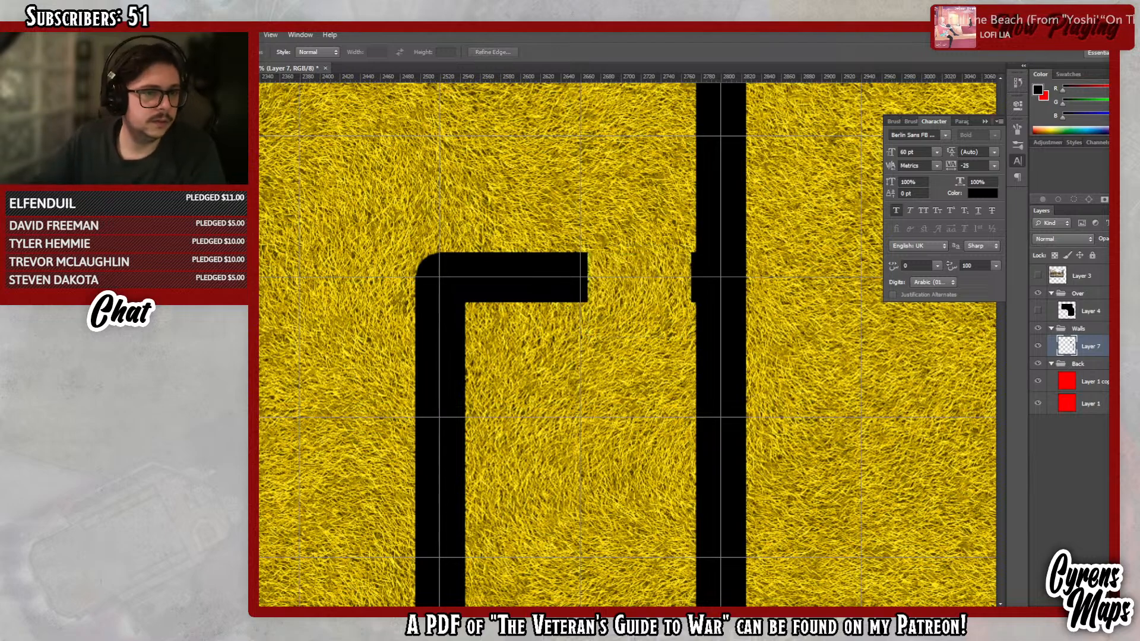
- Try an opening about one square long in the partition between hall and end room, centred on a grid line
key("z")
left_click_drag(582, 208, 533, 242)
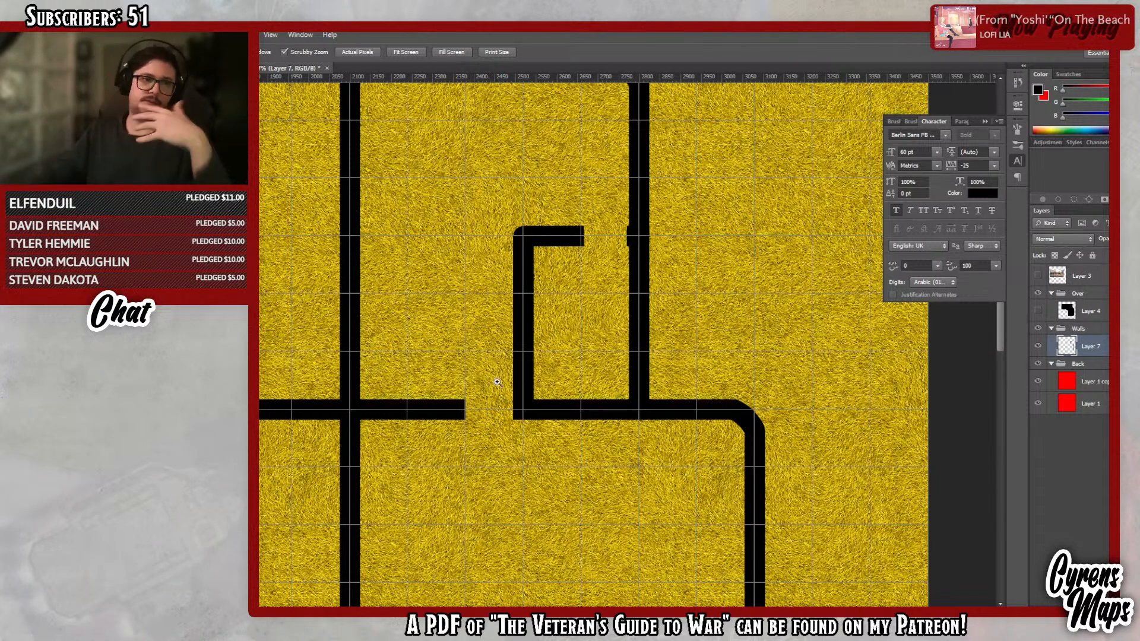
key("m")
left_click_drag(383, 150, 316, 207)
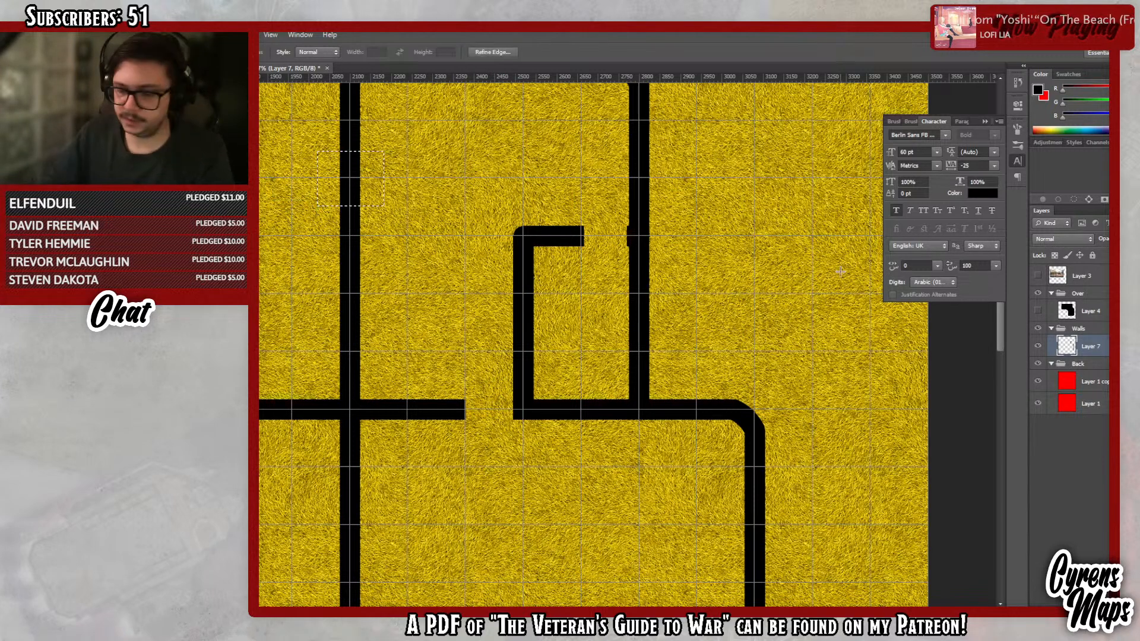
key("Delete")
key("ctrl+d")
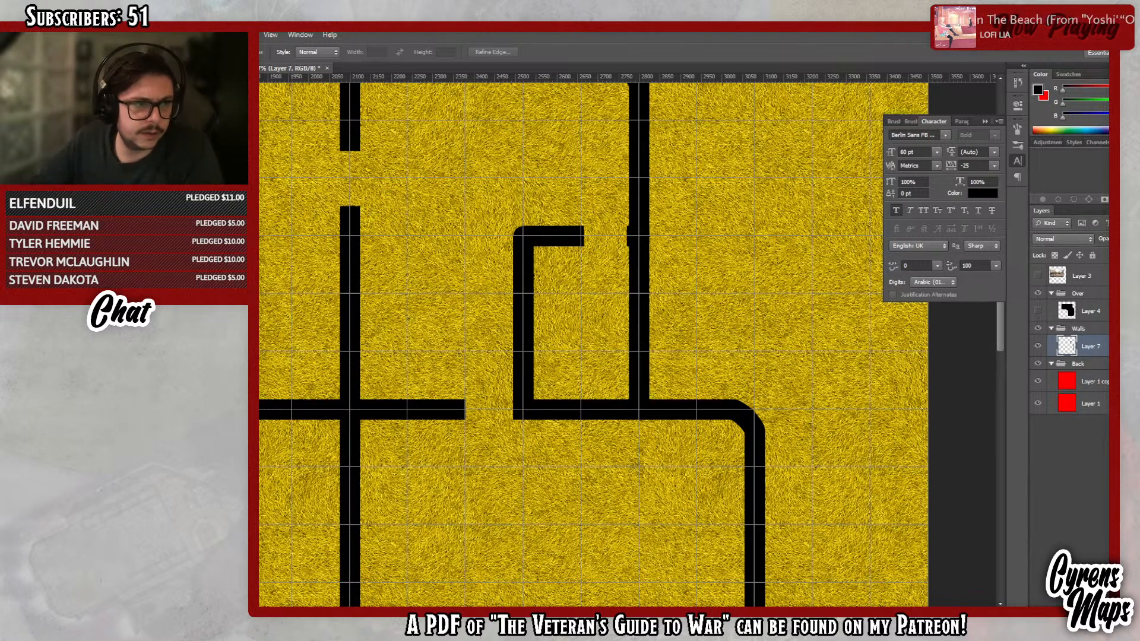
- Undo the opening cut in the partition wall and clear the selection
key("z")
mouse_move(474, 295)
left_mouse_down()
mouse_move(427, 294)
mouse_move(457, 293)
left_mouse_up()
key("ctrl+alt+z")
key("ctrl+alt+z")
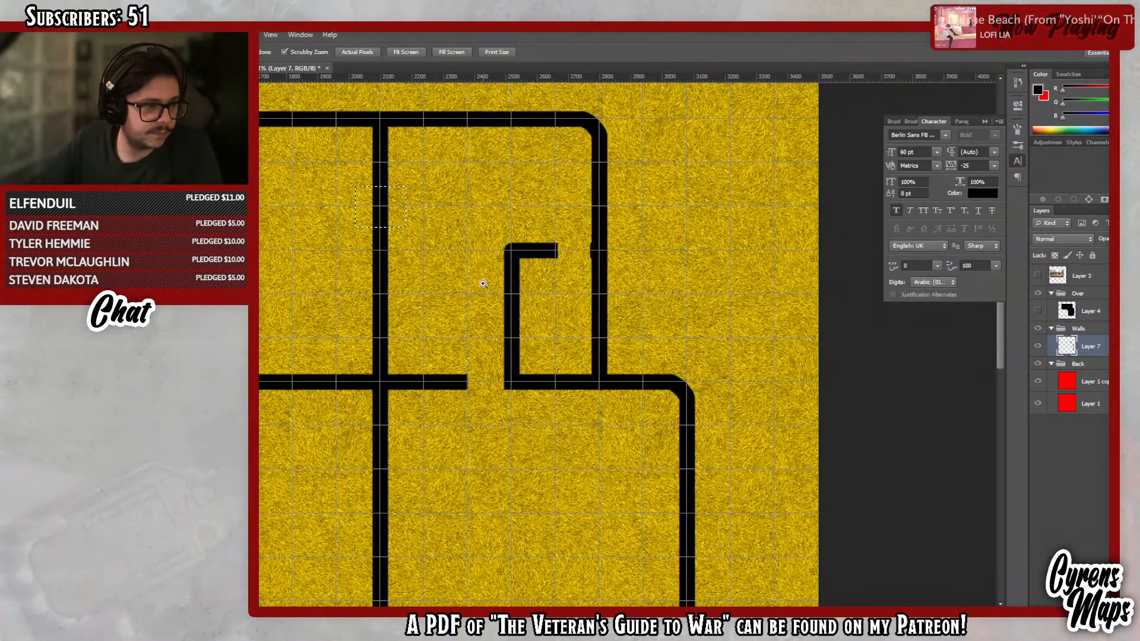
key("ctrl+d")
- Cut a one-square opening aligned to the grid in the partition wall, at the second square from the top
key("m")
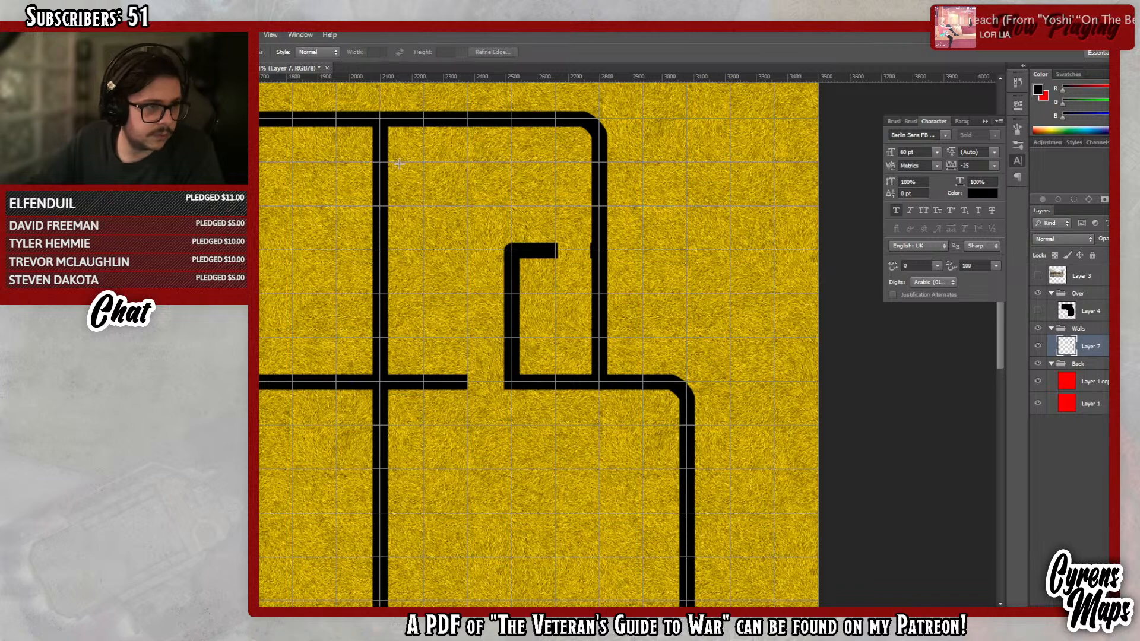
left_click_drag(399, 164, 349, 207)
left_click(362, 229)
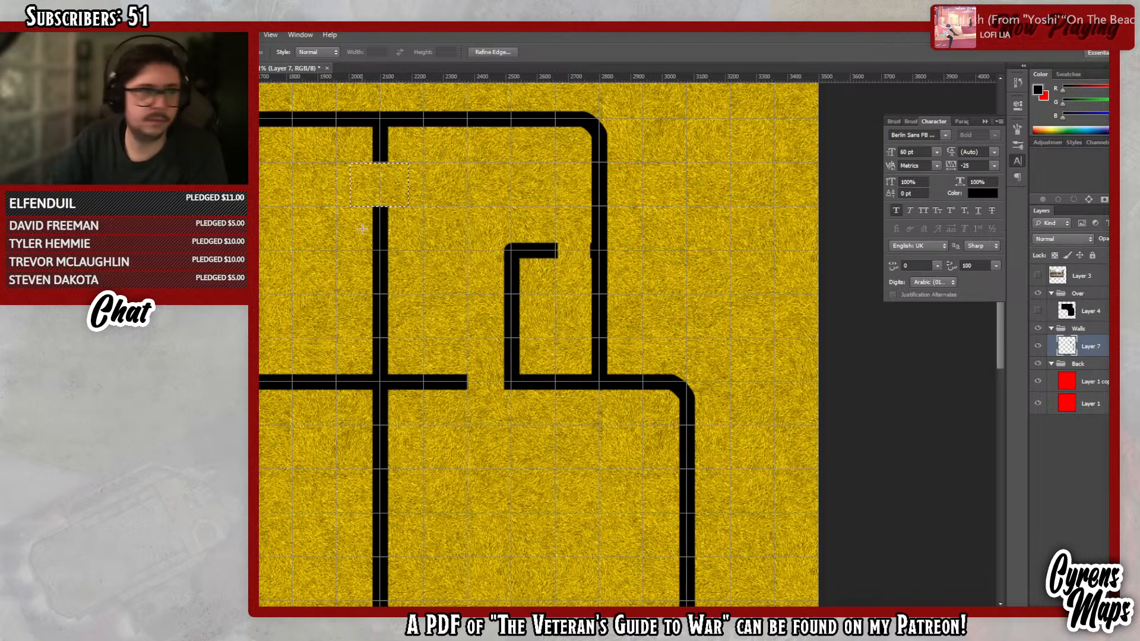
- Cut a two-square opening in the lower wing's left wall, starting one square above its lower end, and deselect
scroll(555, 356, "down", 5)
scroll(555, 368, "down", 5)
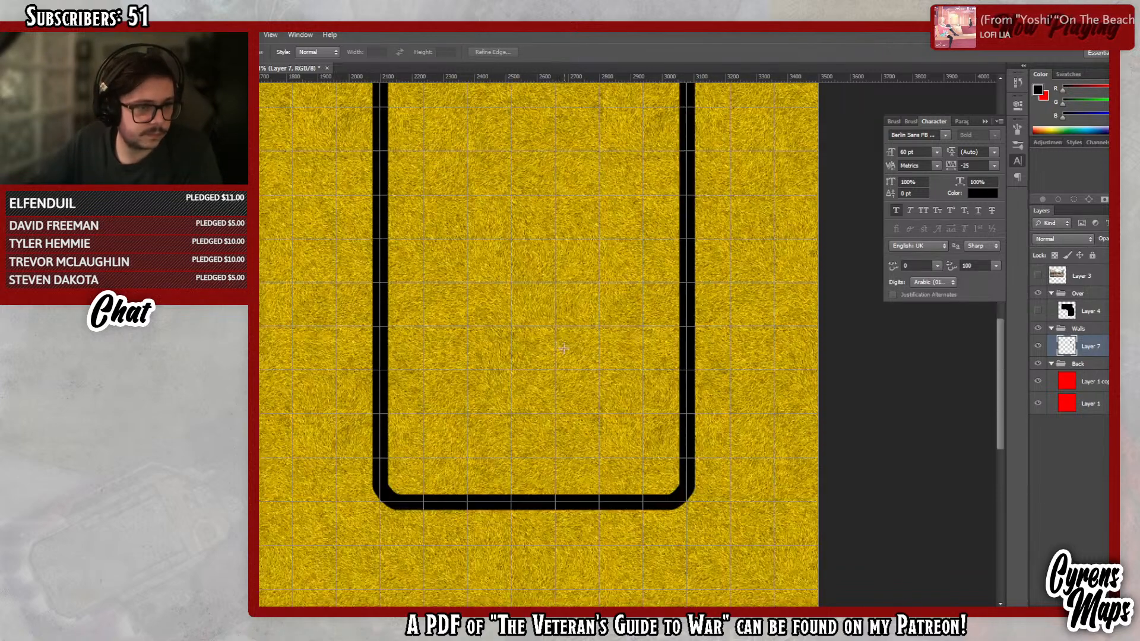
scroll(461, 293, "up", 2)
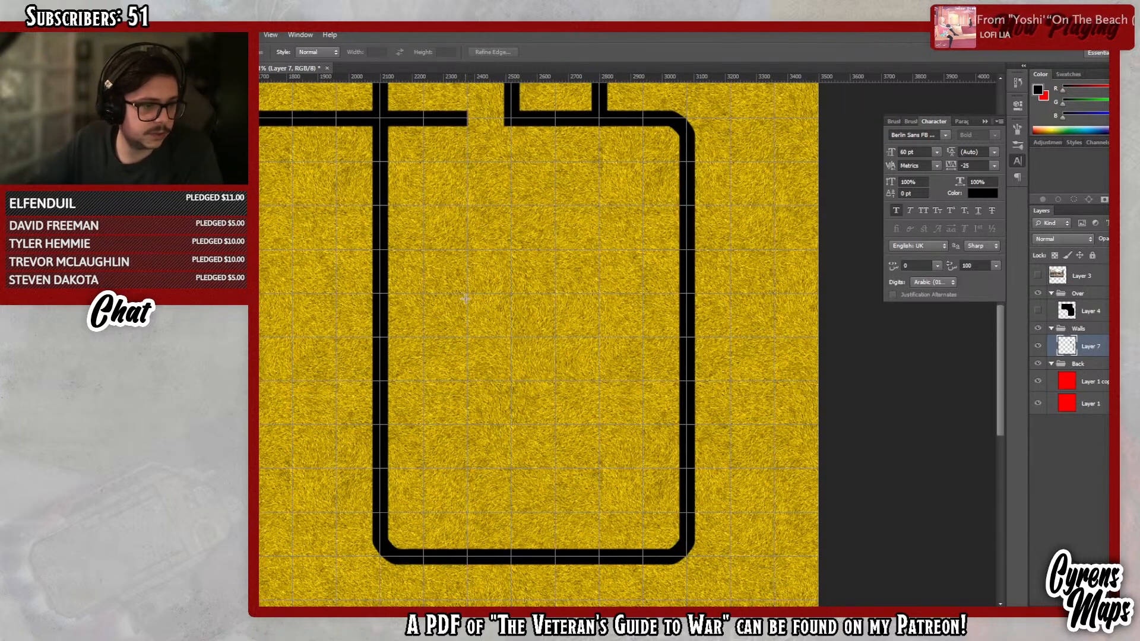
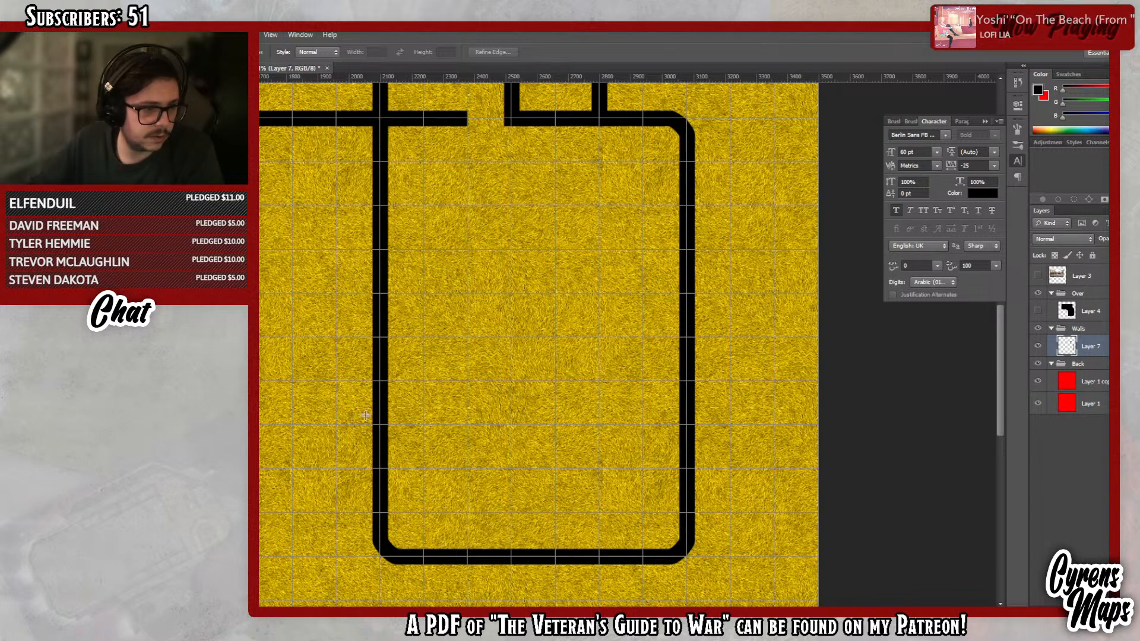
left_click_drag(335, 424, 424, 512)
key("Delete")
key("ctrl+d")
scroll(312, 141, "up", 10)
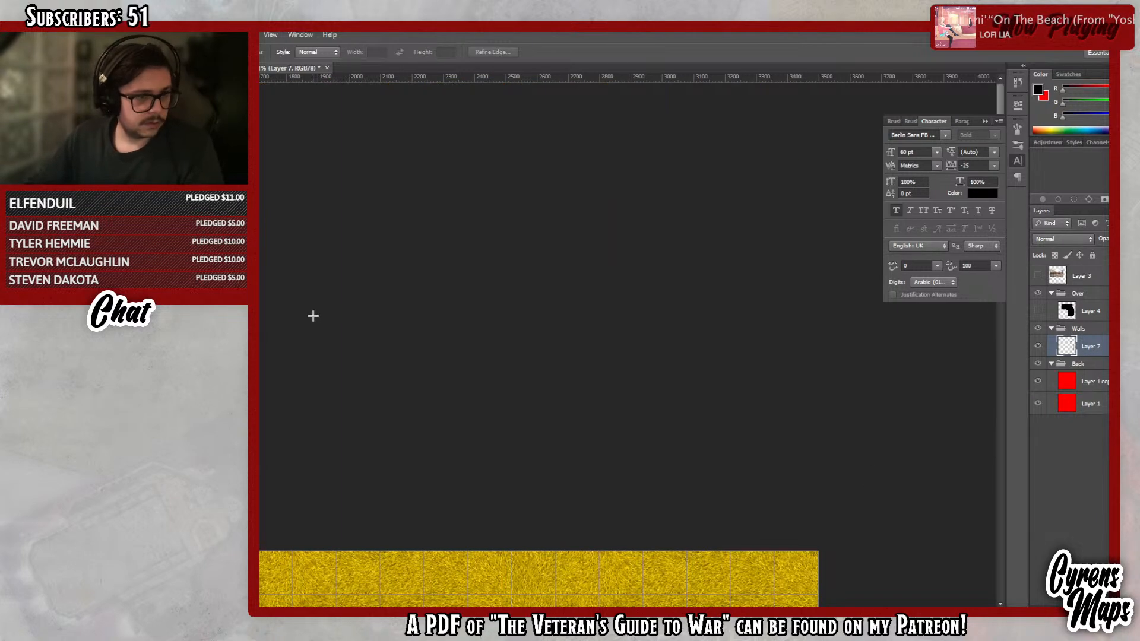
scroll(475, 338, "down", 20)
scroll(483, 342, "up", 15)
scroll(482, 342, "down", 10)
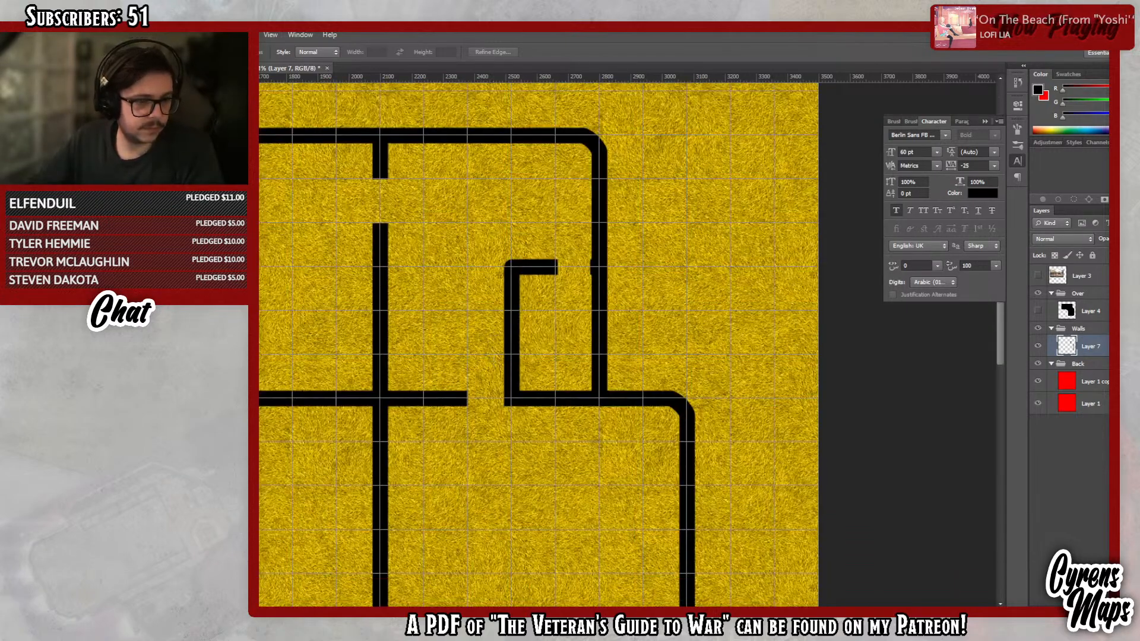
scroll(526, 603, "left", 5)
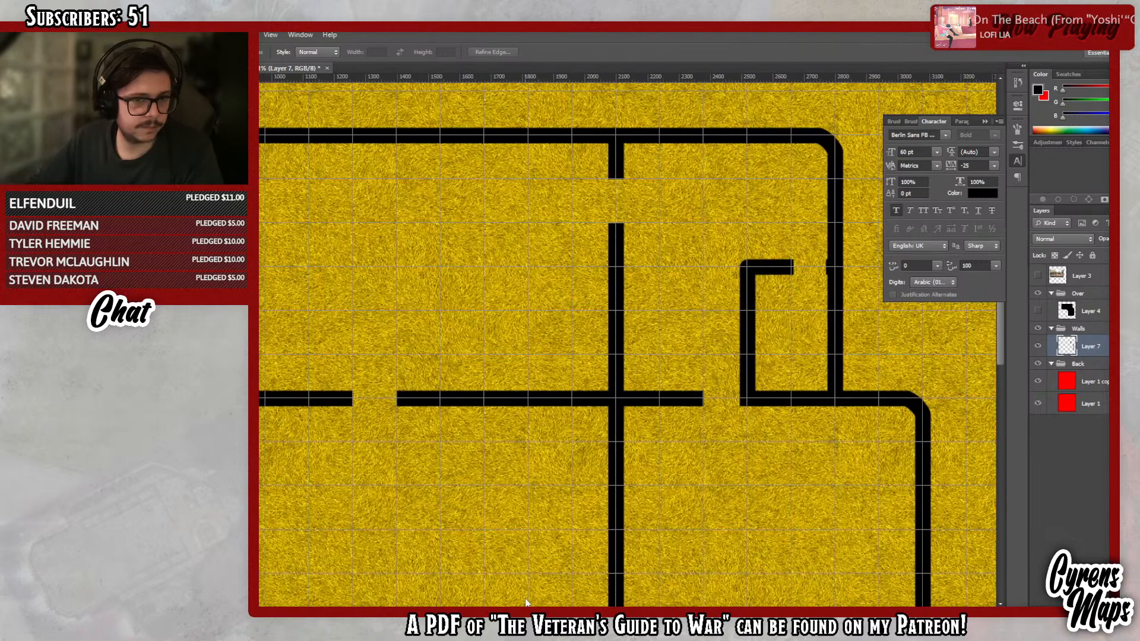
- Add a new empty layer between the Walls and Back groups
scroll(514, 596, "left", 2)
scroll(528, 597, "right", 2)
scroll(505, 456, "down", 3)
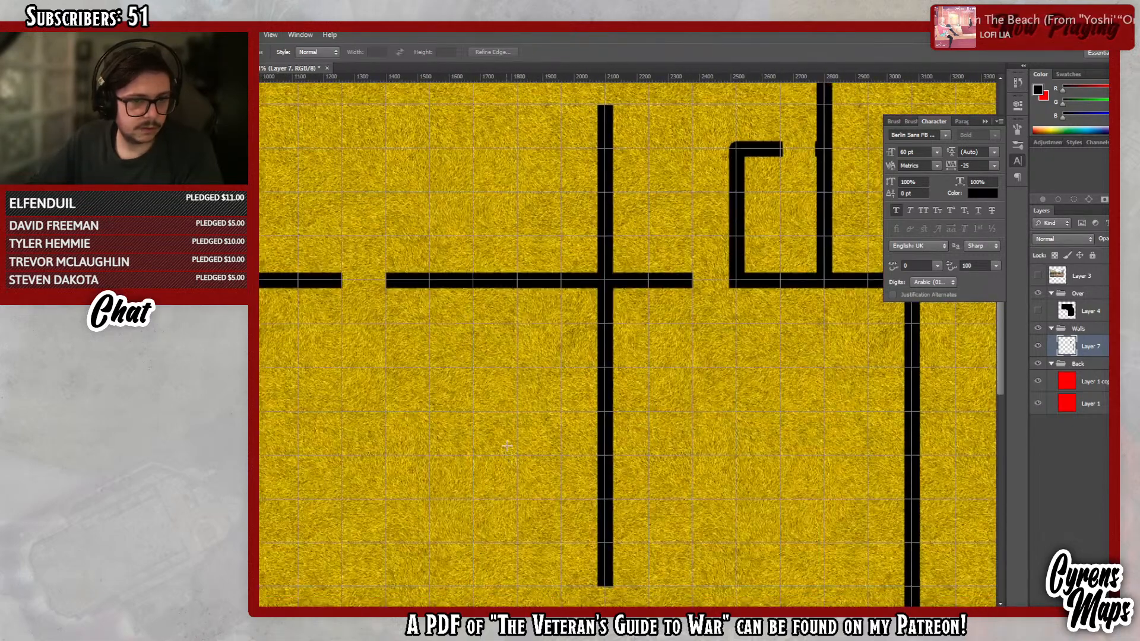
scroll(505, 456, "down", 4)
key("z")
left_click_drag(618, 239, 564, 246)
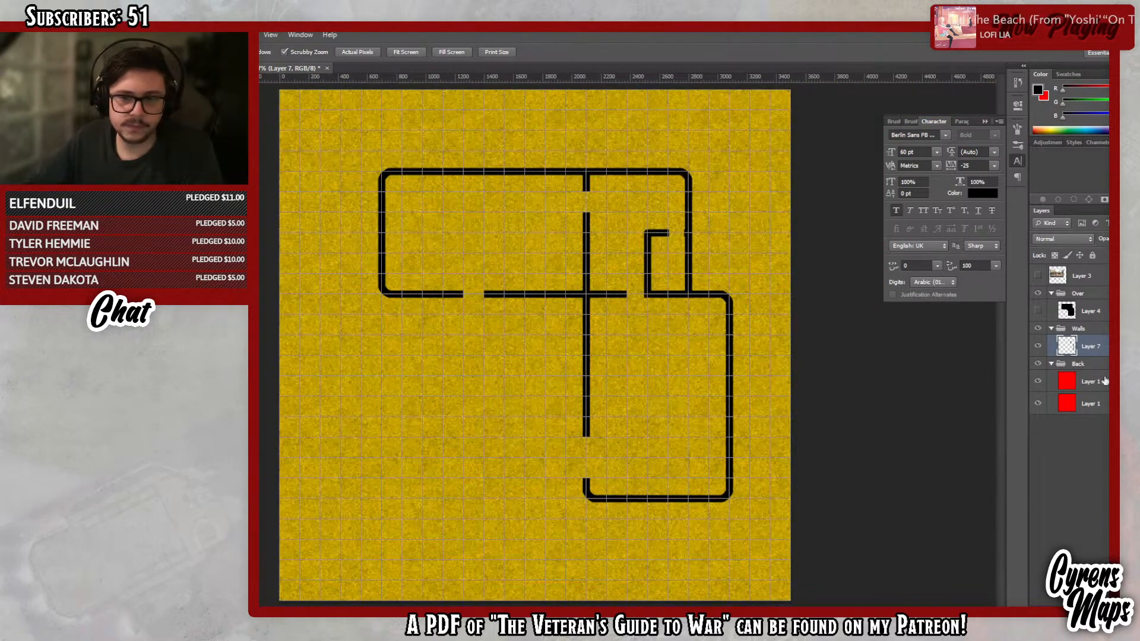
left_click(1081, 363)
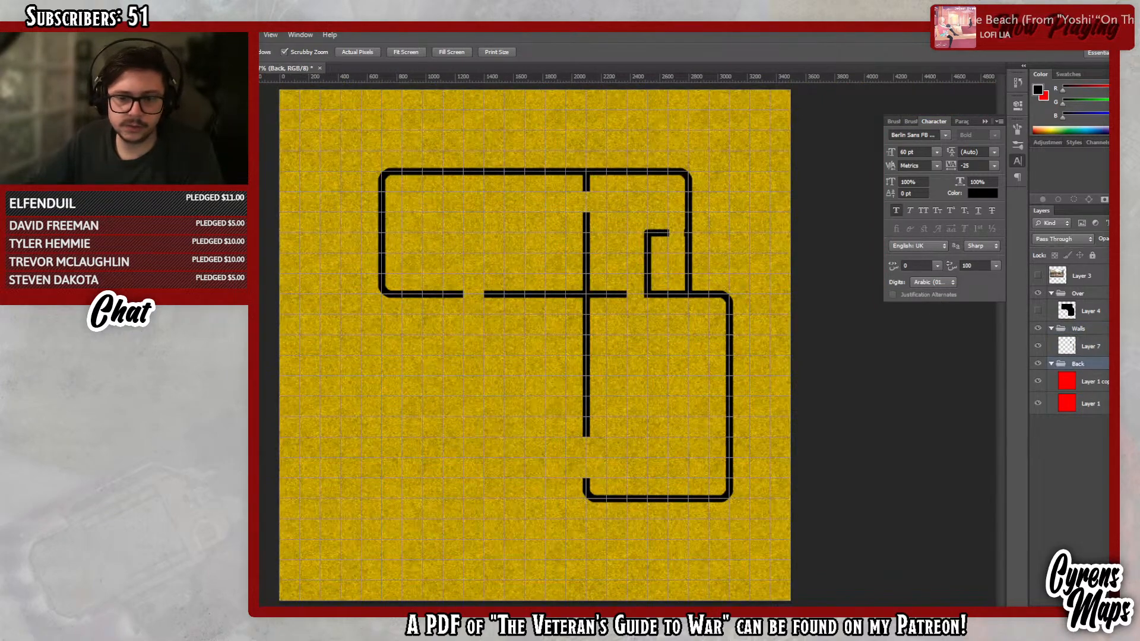
key("ctrl+shift+alt+n")
left_click_drag(1093, 385, 1087, 355)
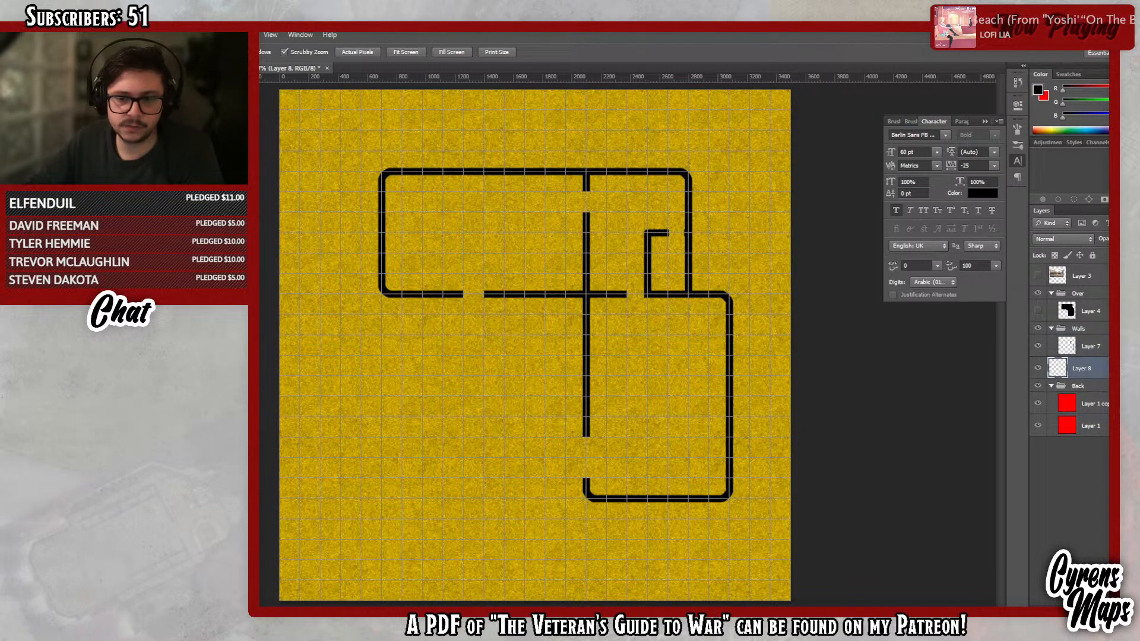
- Put the new layer in its own group and name the group Floors
key("ctrl+g")
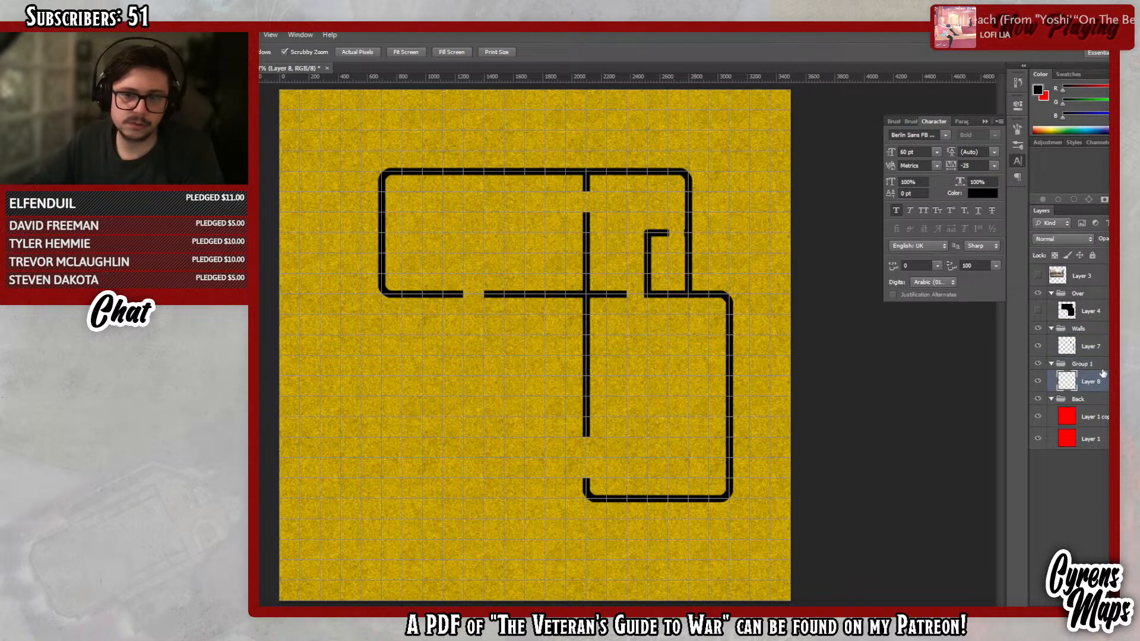
double_click(1082, 364)
type("Floors")
key("Return")
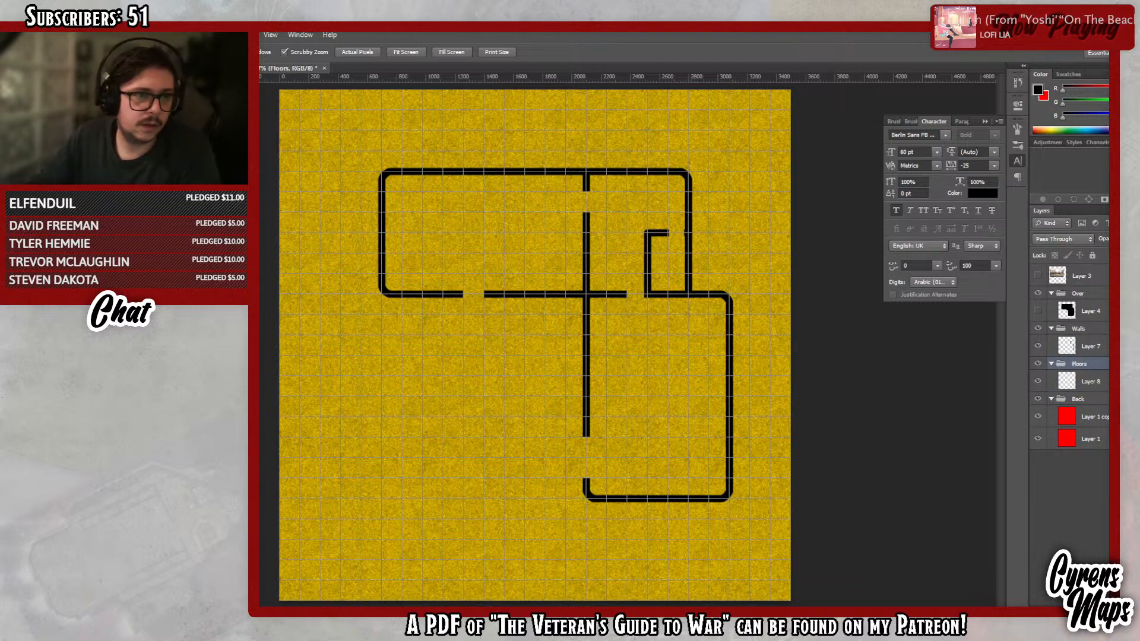
- Select the large hall's footprint along the wall centres and give the floor layer a Pattern Overlay of weathered wood planks
key("m")
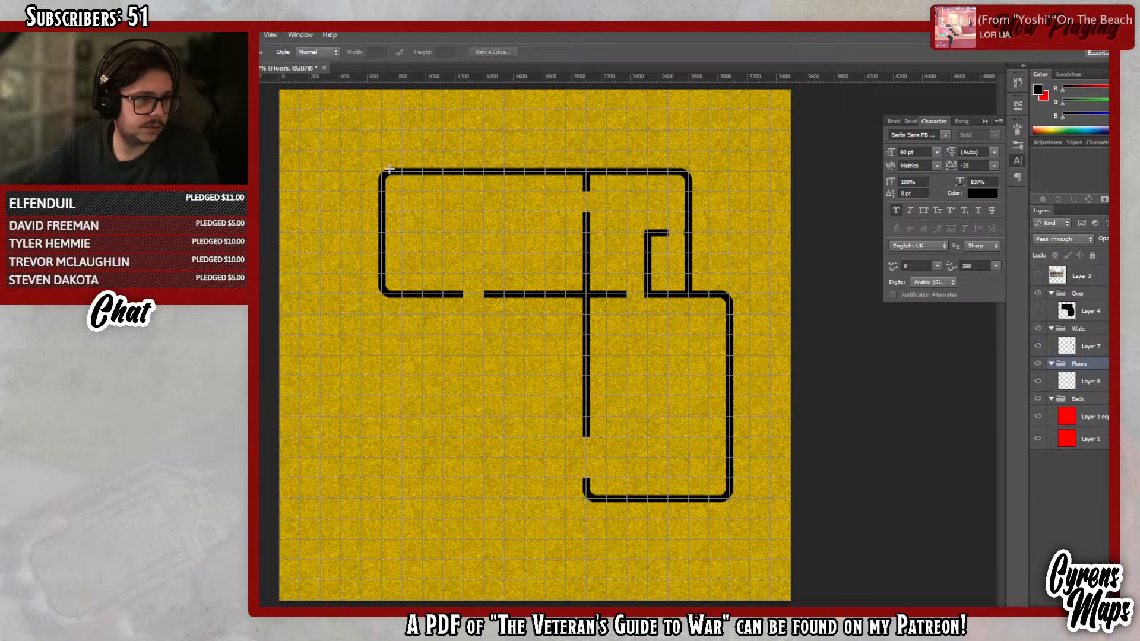
left_click_drag(378, 170, 586, 293)
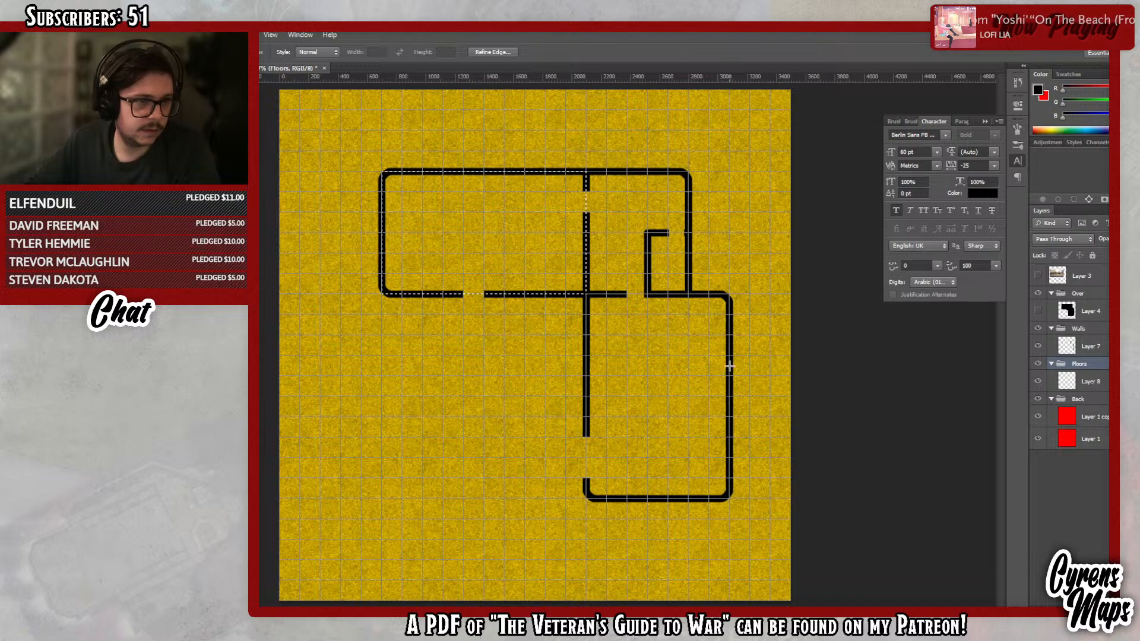
left_click(1102, 382)
double_click(1101, 381)
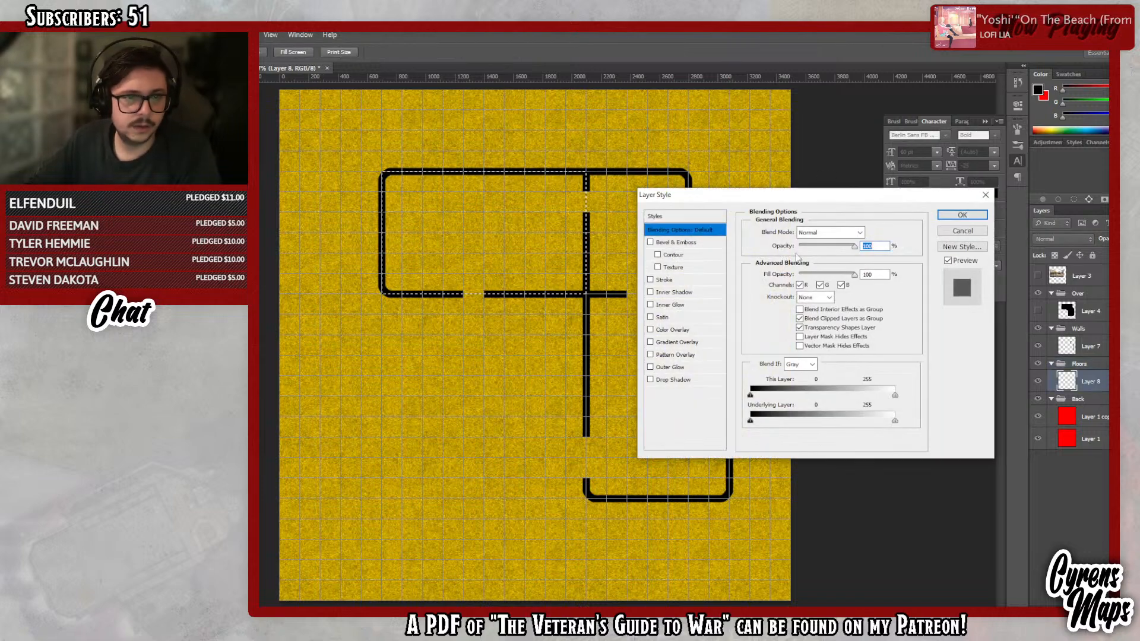
left_click(672, 356)
left_click(817, 274)
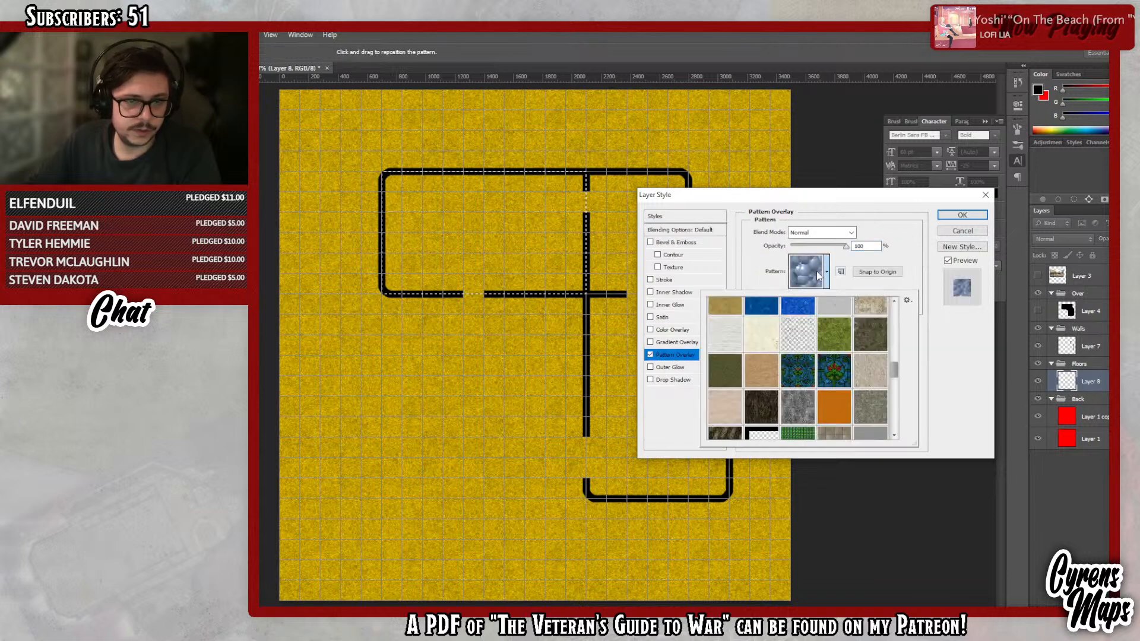
scroll(900, 373, "down", 2)
left_click(834, 401)
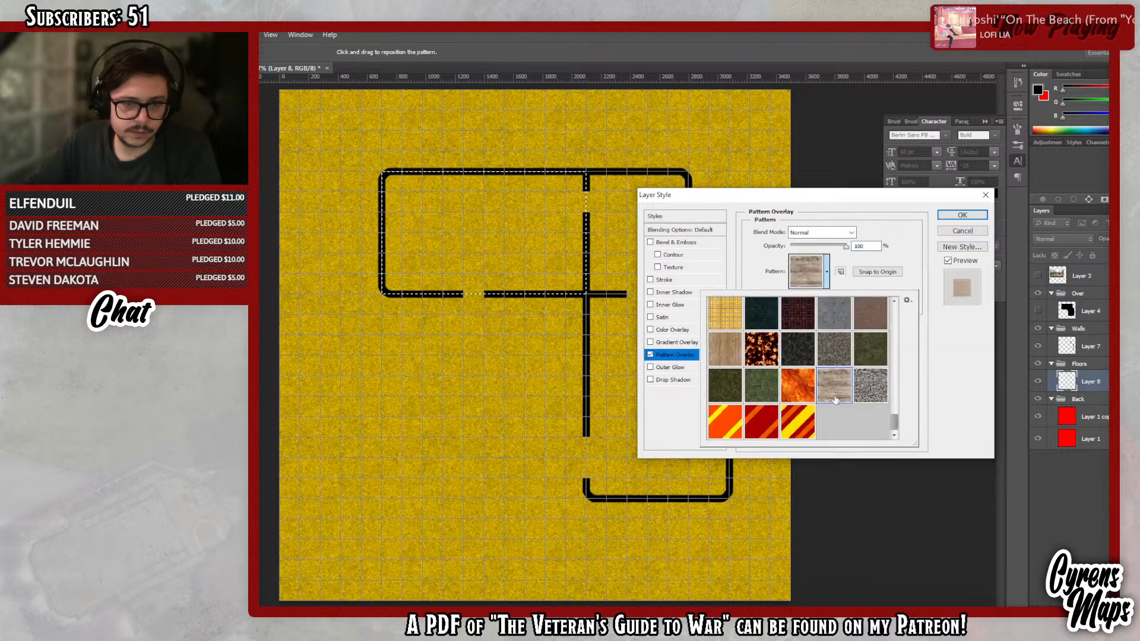
- Set the wood pattern's scale to 25%, apply it, fill the hall selection and deselect
left_click(955, 380)
left_click(864, 296)
type("25")
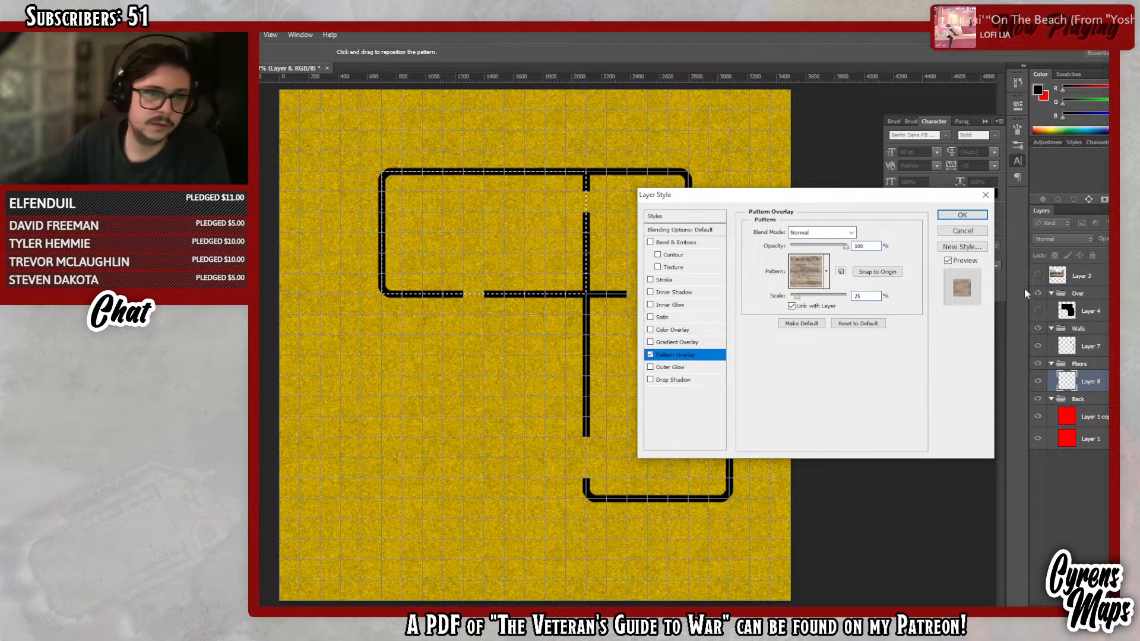
left_click(962, 215)
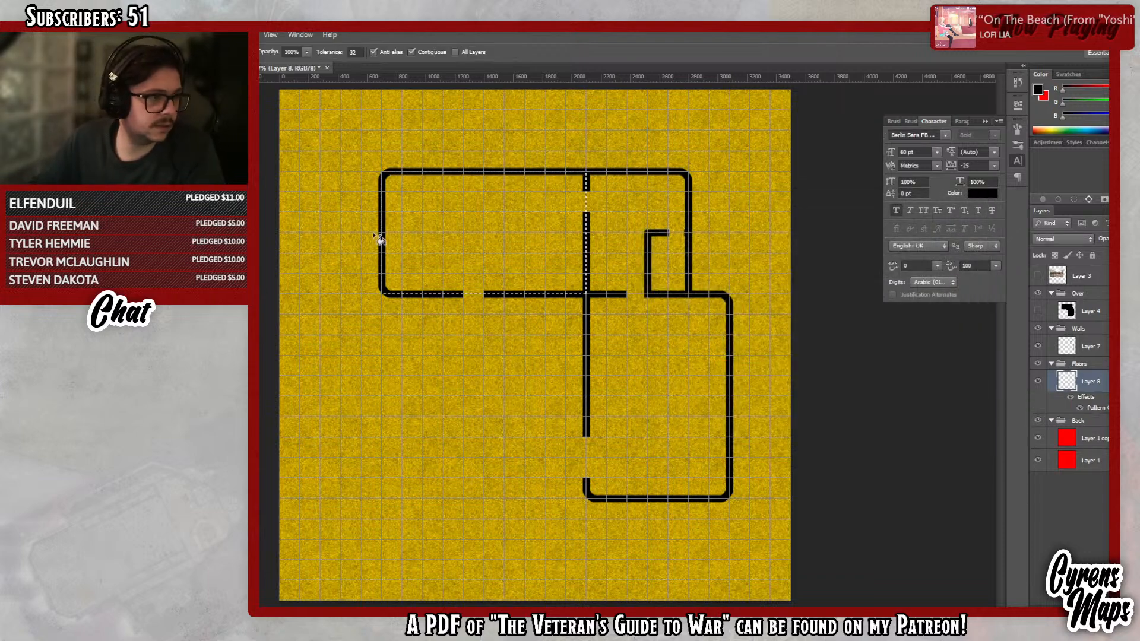
key("alt+BackSpace")
key("ctrl+d")
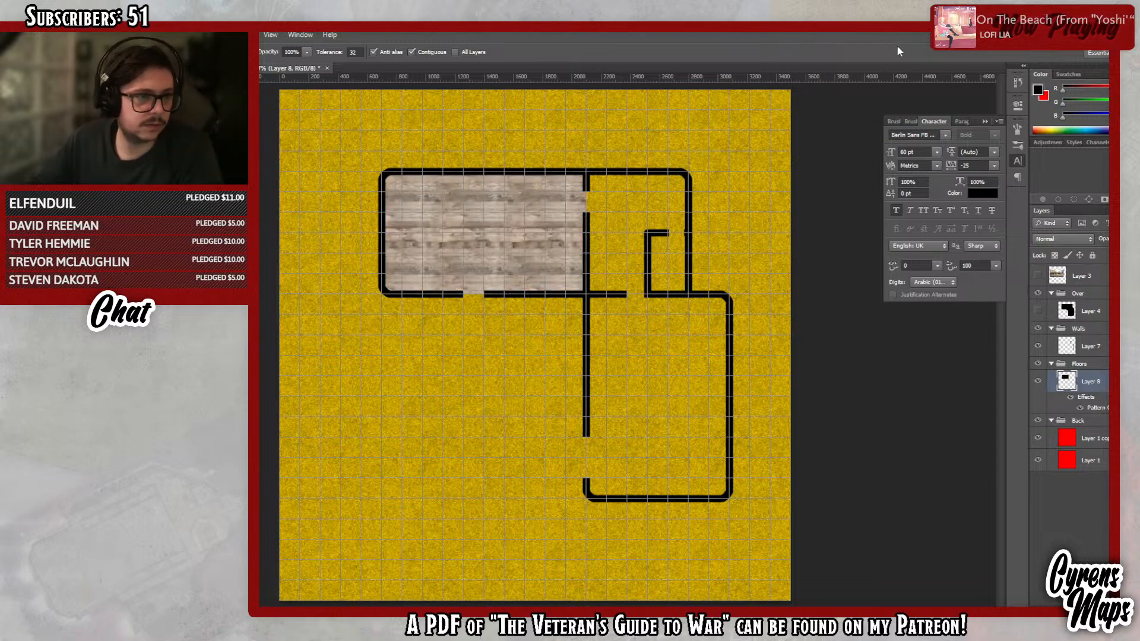
- On another new layer in Floors, fill the footprint of the end room beside the hall with black and deselect
key("z")
left_click_drag(496, 226, 523, 238)
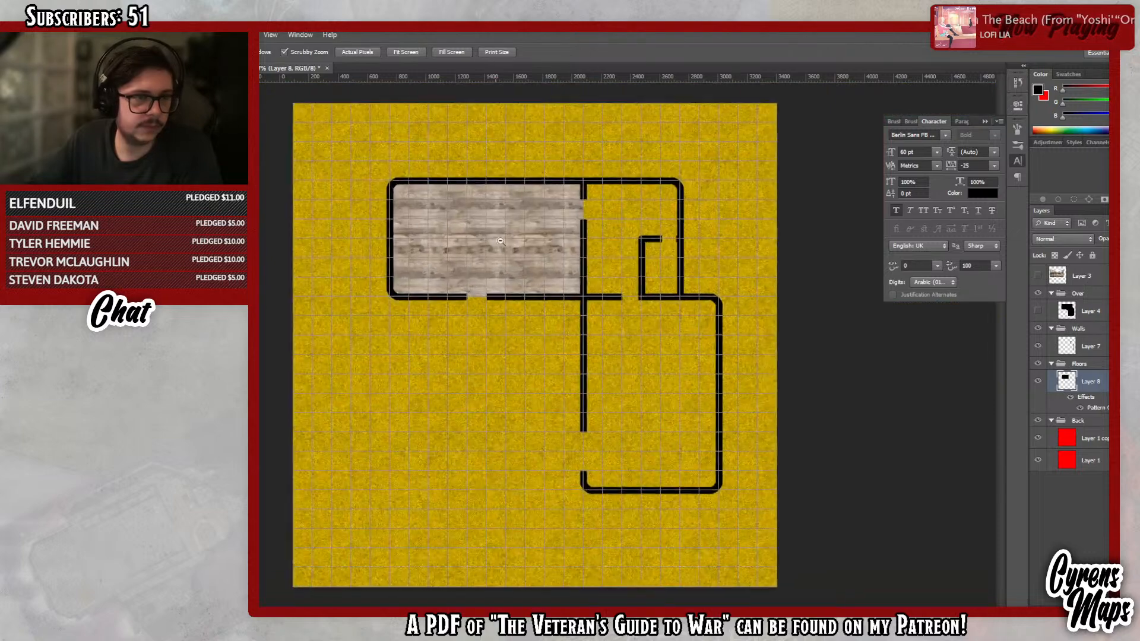
left_click_drag(687, 237, 716, 237)
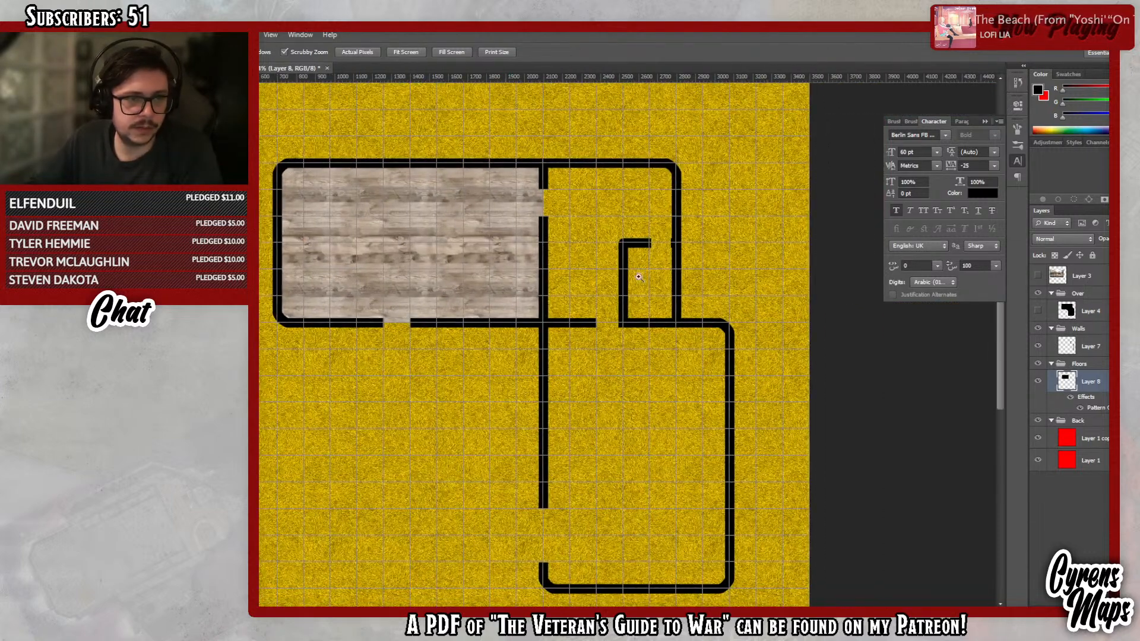
key("ctrl+shift+alt+n")
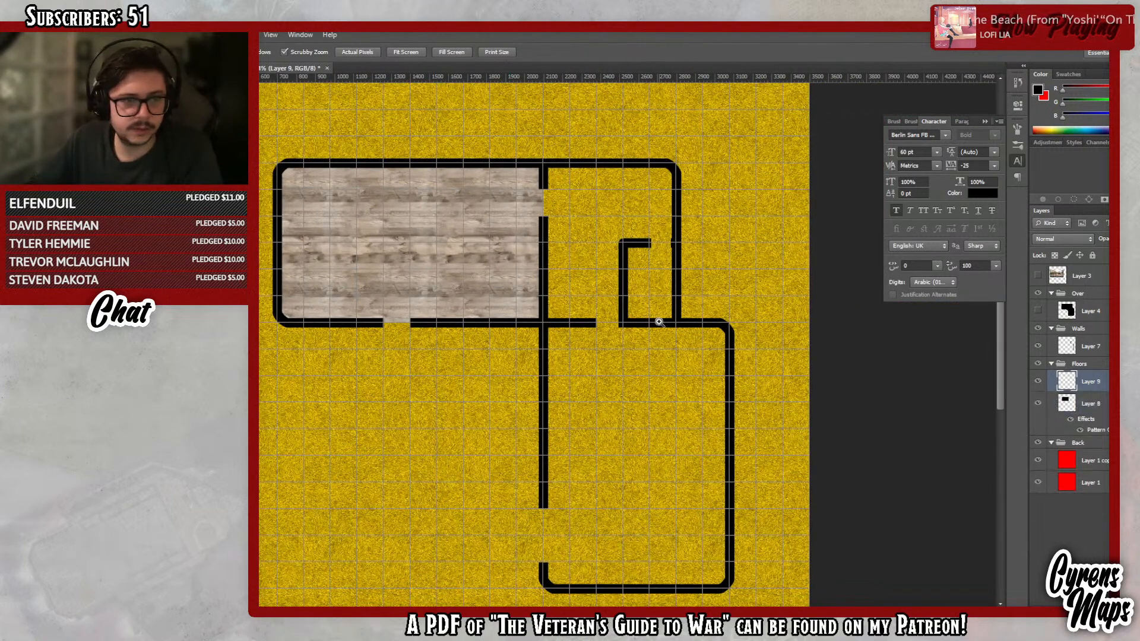
key("m")
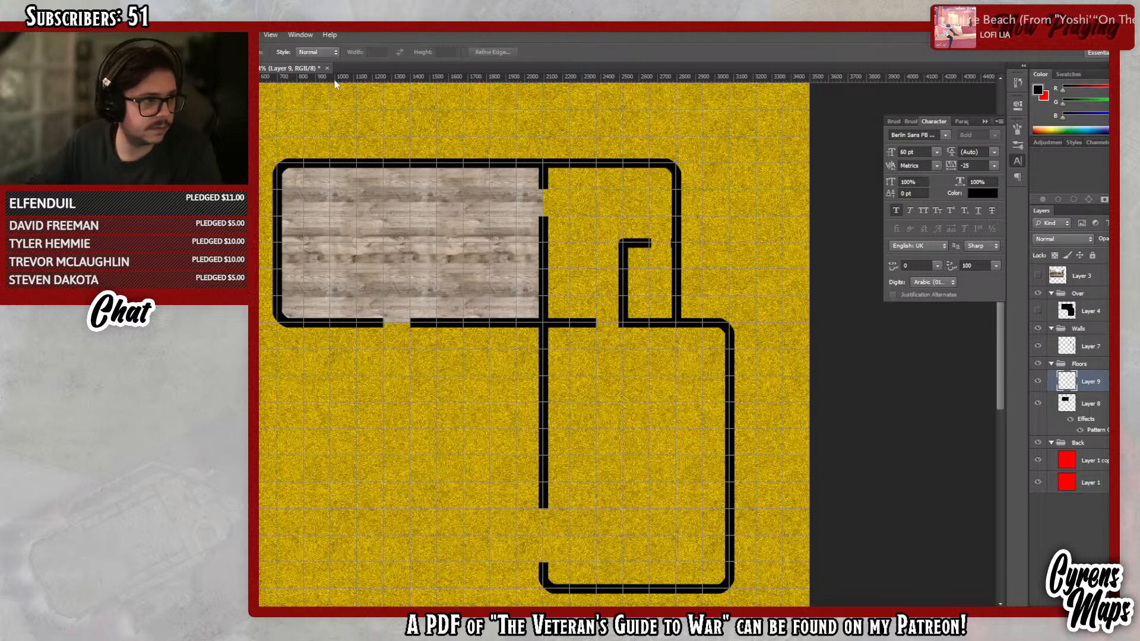
left_click_drag(543, 162, 676, 323)
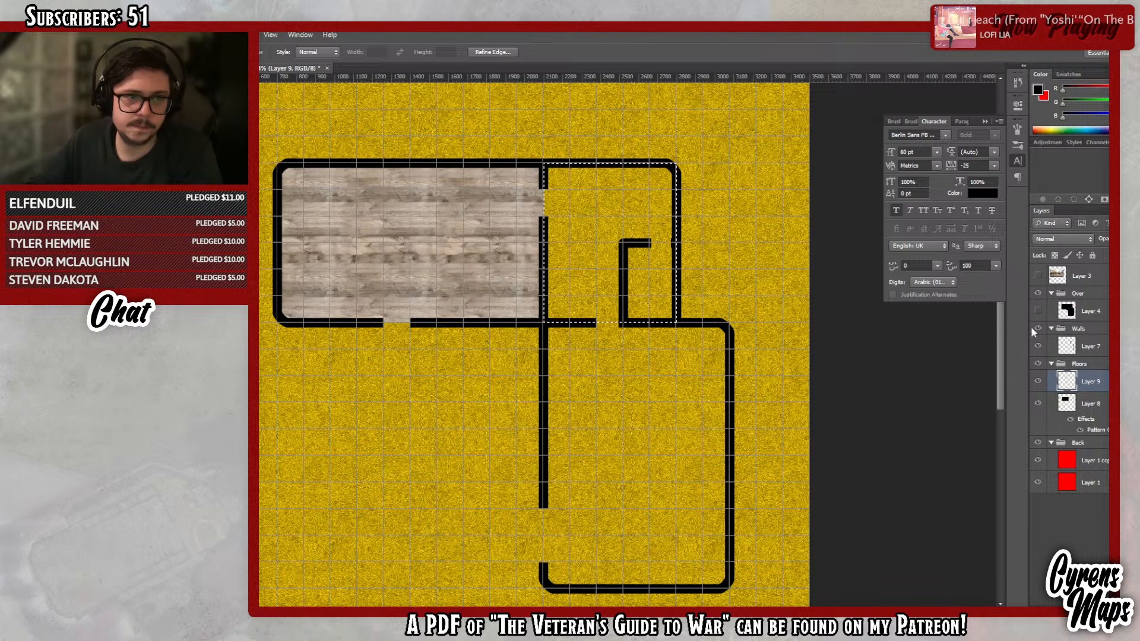
key("g")
left_click(639, 198)
key("ctrl+d")
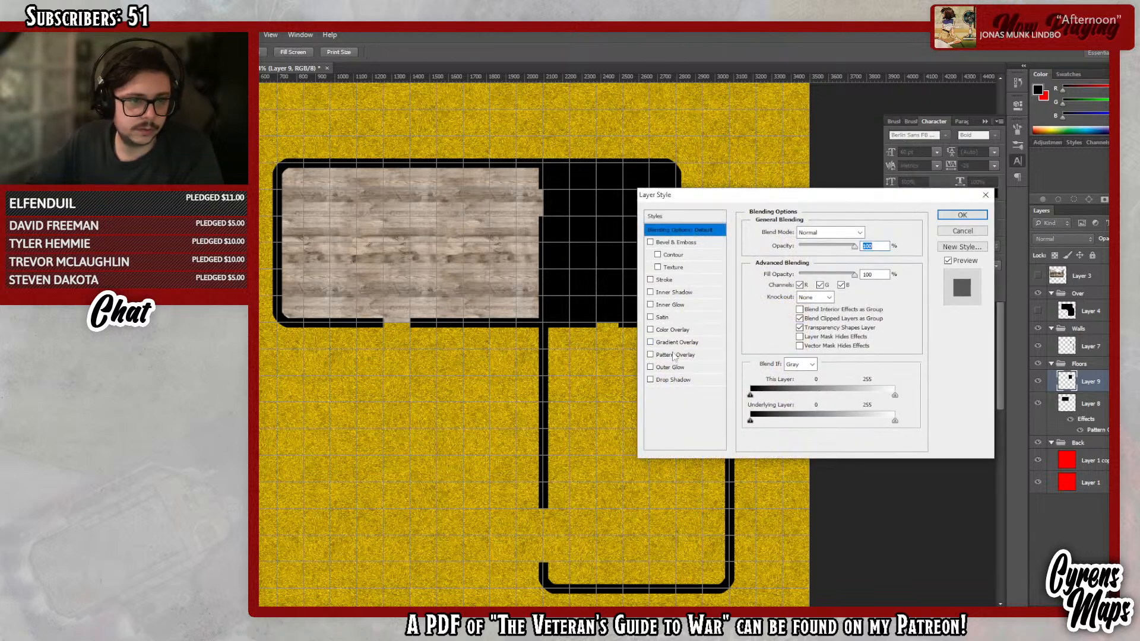
- Add a Pattern Overlay to the end room's floor layer and choose the grey stone block pattern
left_click(674, 358)
left_click(826, 271)
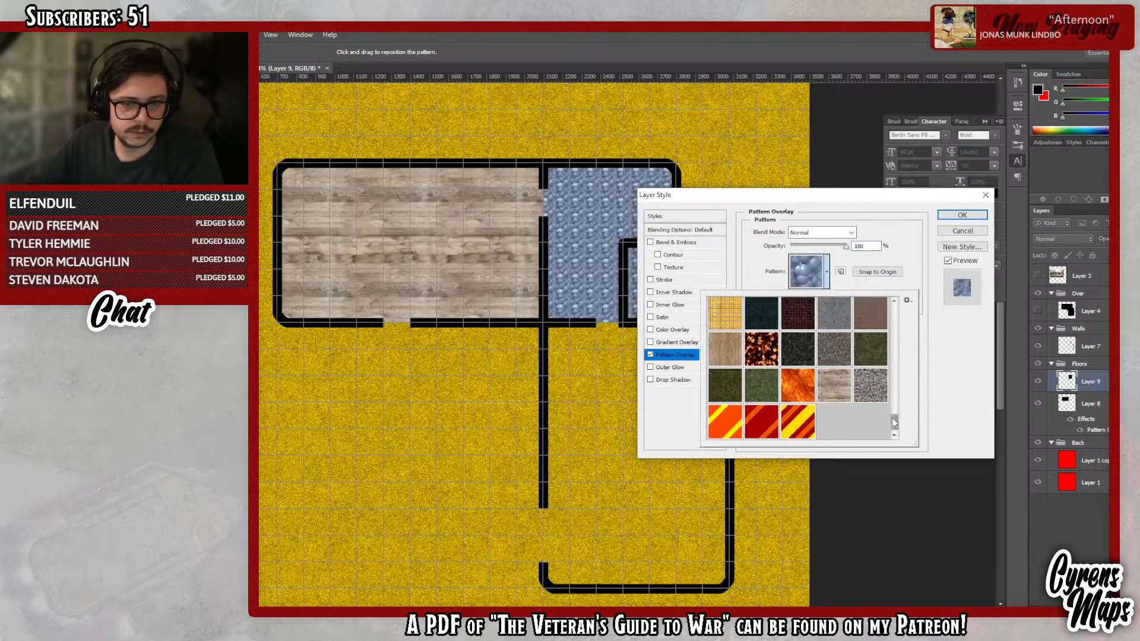
left_click_drag(896, 427, 904, 415)
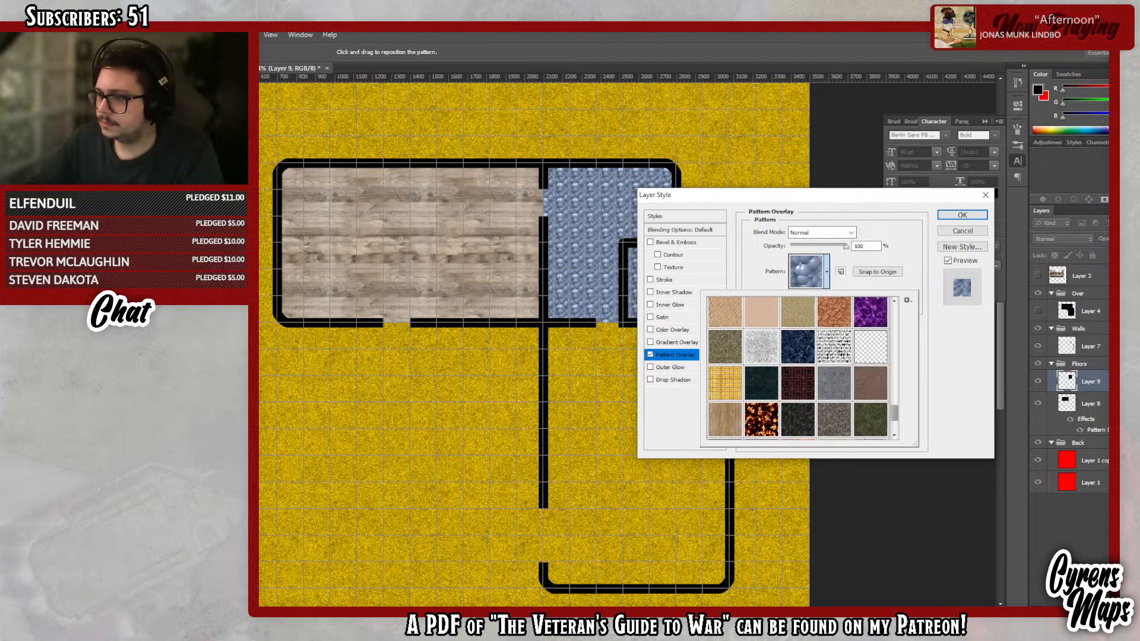
key("Escape")
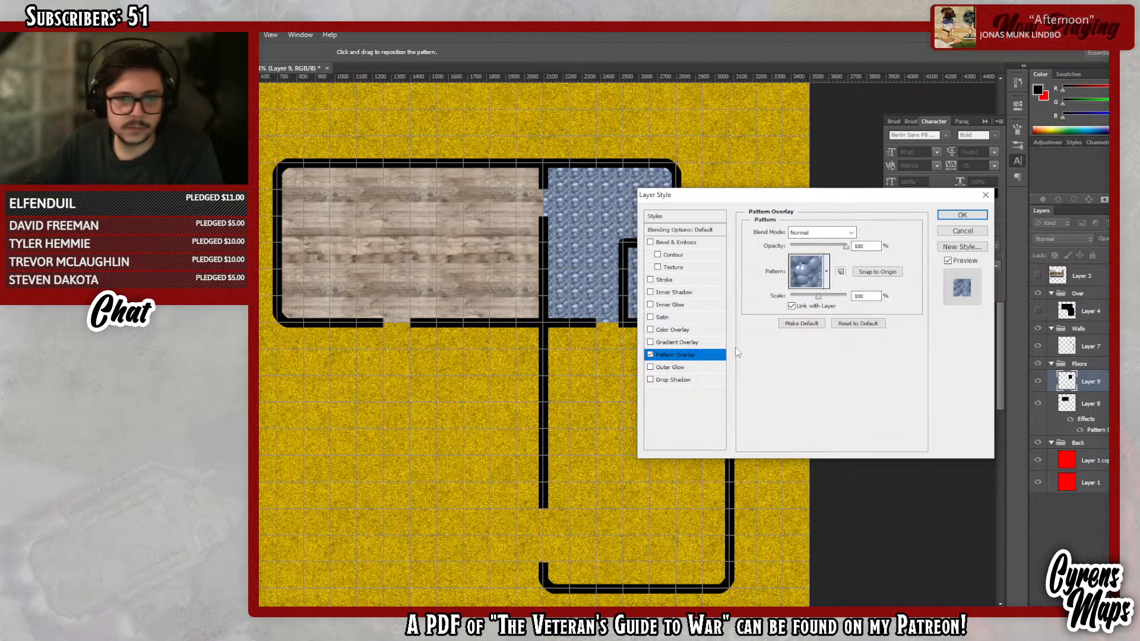
left_click(827, 271)
left_click_drag(899, 416, 898, 385)
left_click(802, 402)
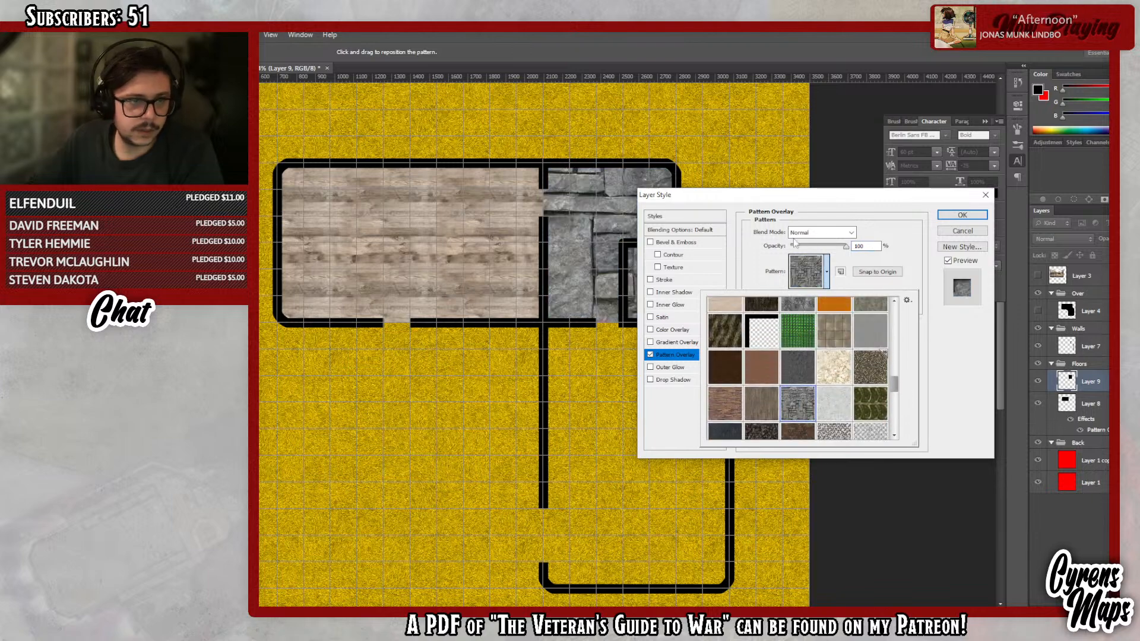
- Set the end room floor pattern's scale to 25%, with the settings dialog moved clear of the room
left_click_drag(788, 195, 848, 168)
left_click(889, 246)
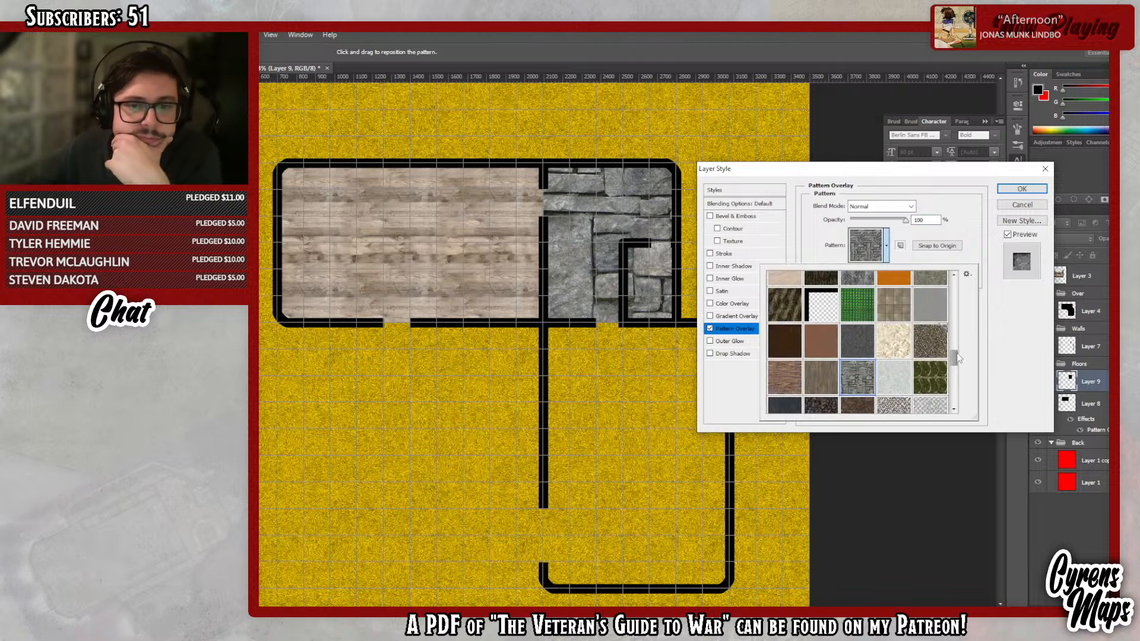
key("Return")
key("Tab")
type("25")
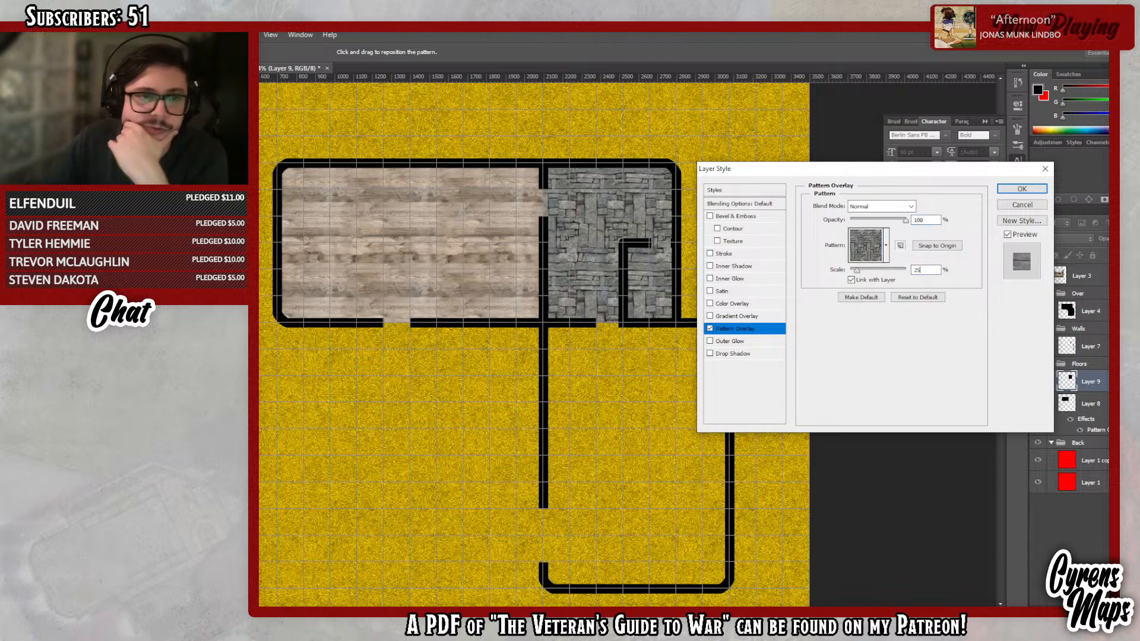
- Try the grey-brown rock, black marble and rough grey brick patterns on the end room's floor
left_click(886, 245)
left_click_drag(954, 354, 961, 330)
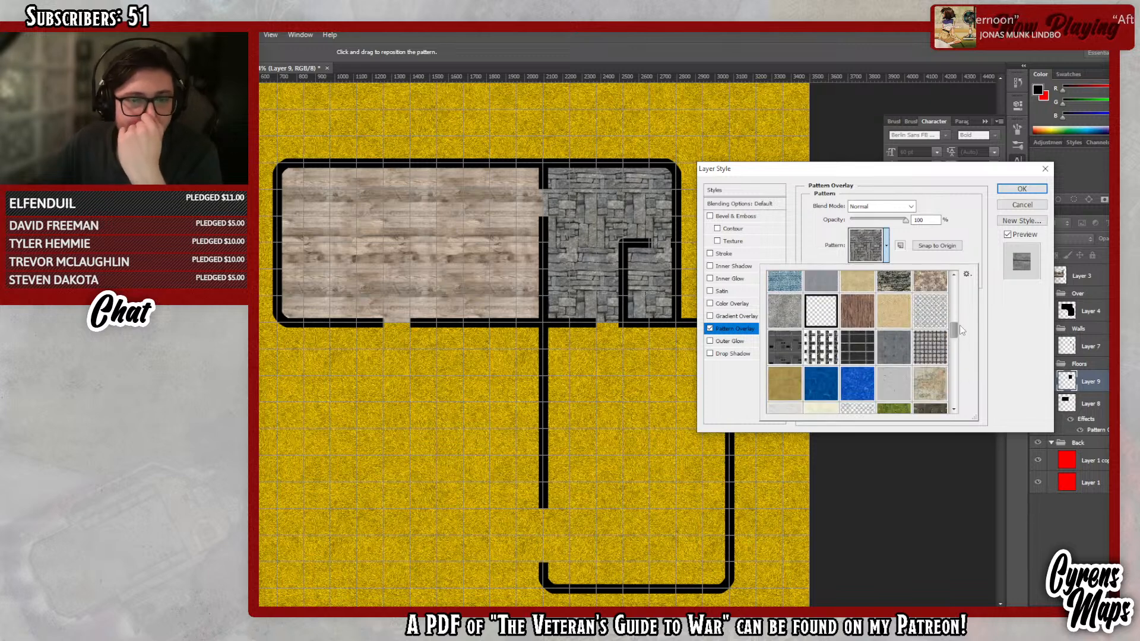
left_click_drag(960, 326, 957, 399)
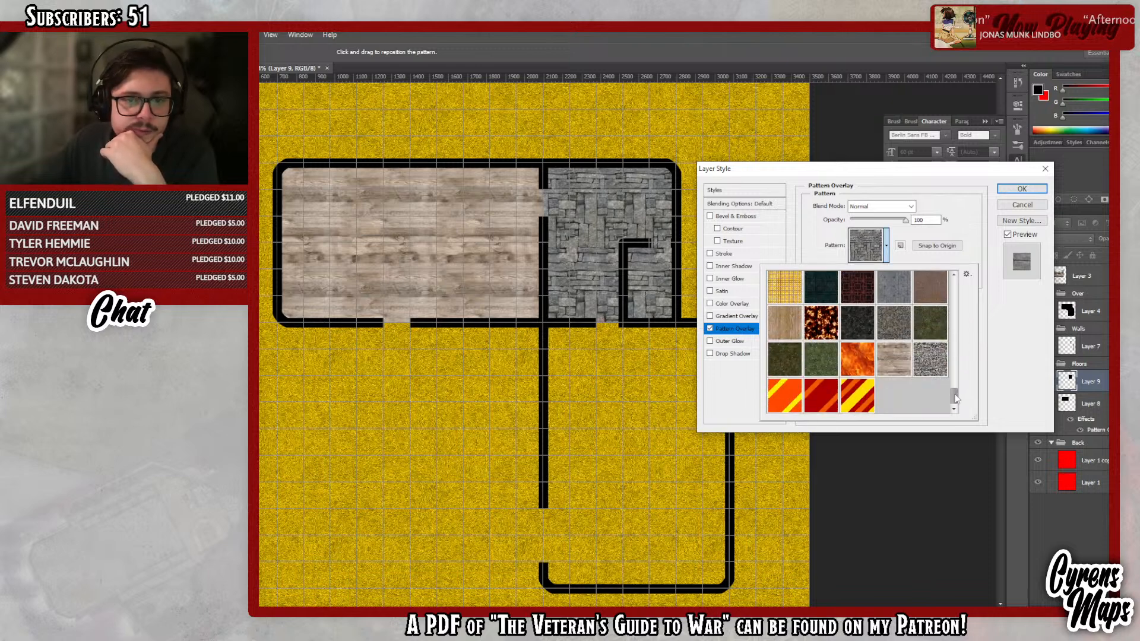
left_click(897, 326)
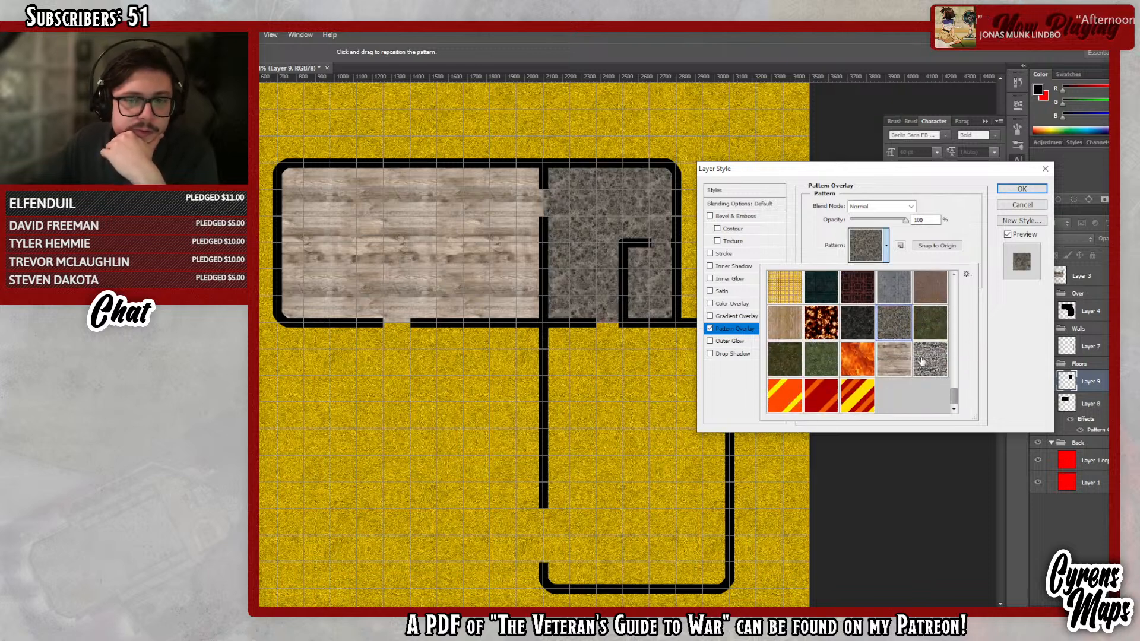
left_click(865, 331)
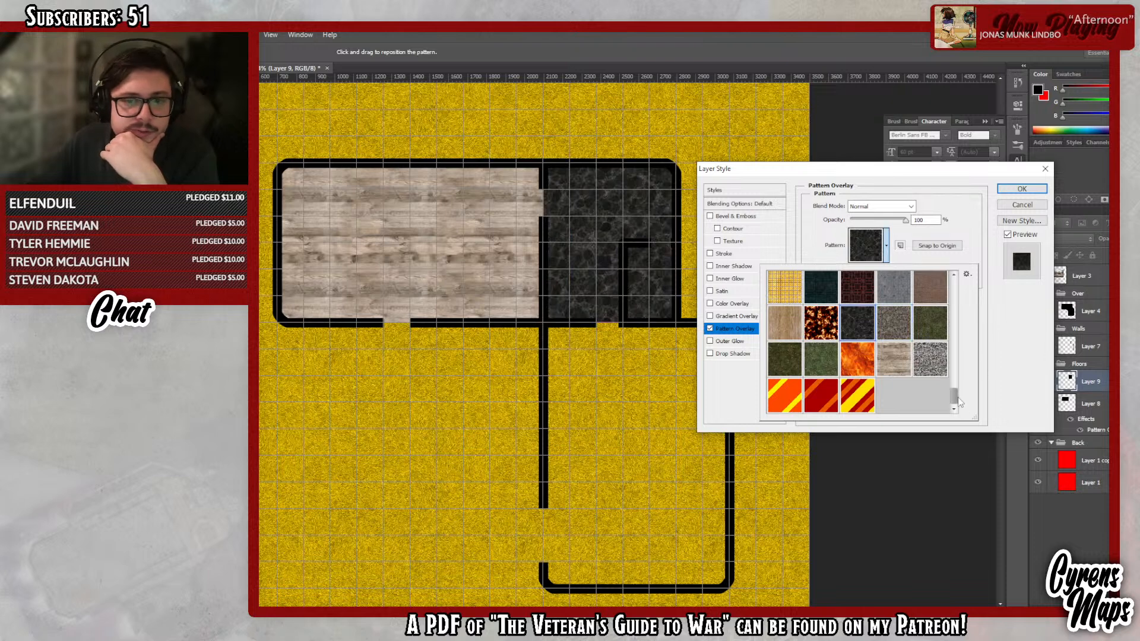
left_click(931, 359)
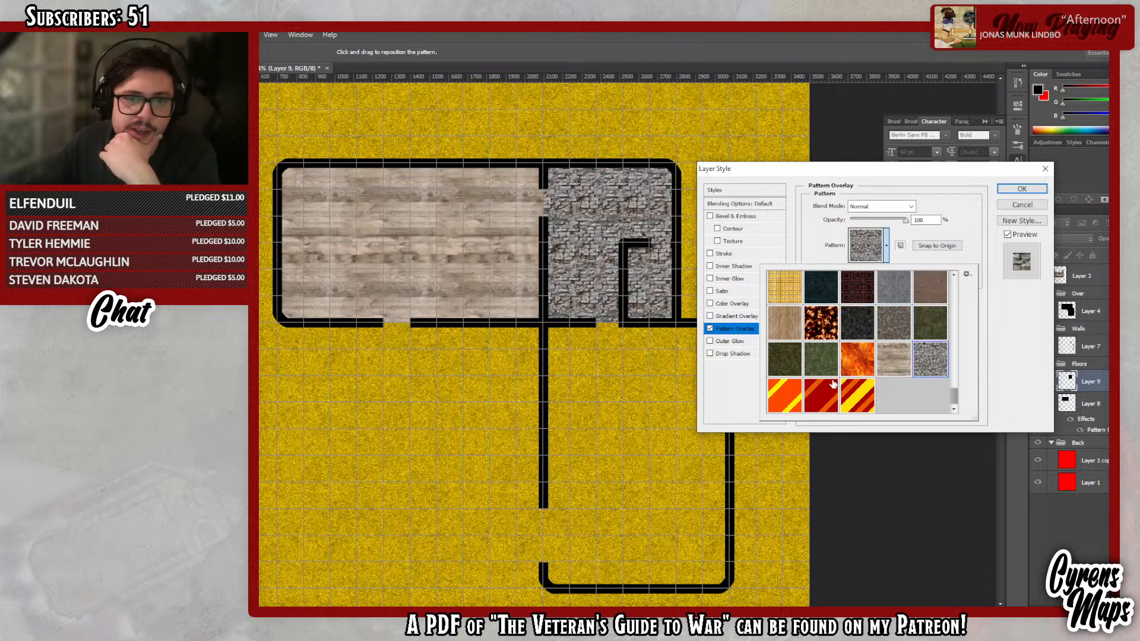
- Try the tan sandstone and grey brick patterns on the end room's floor
scroll(967, 388, "up", 5)
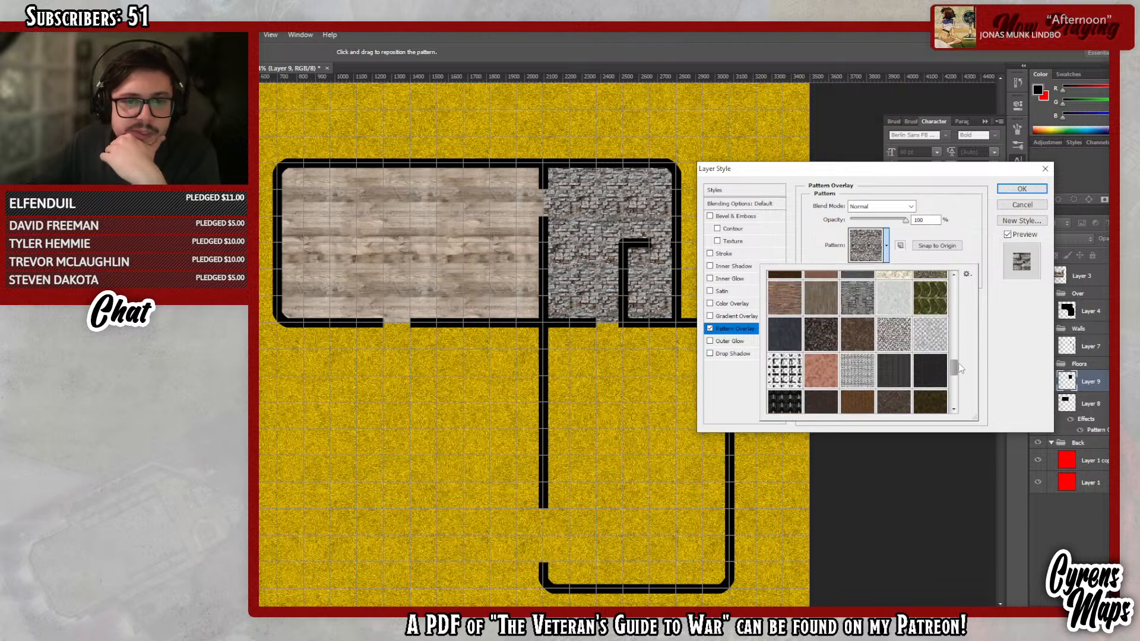
scroll(957, 371, "down", 3)
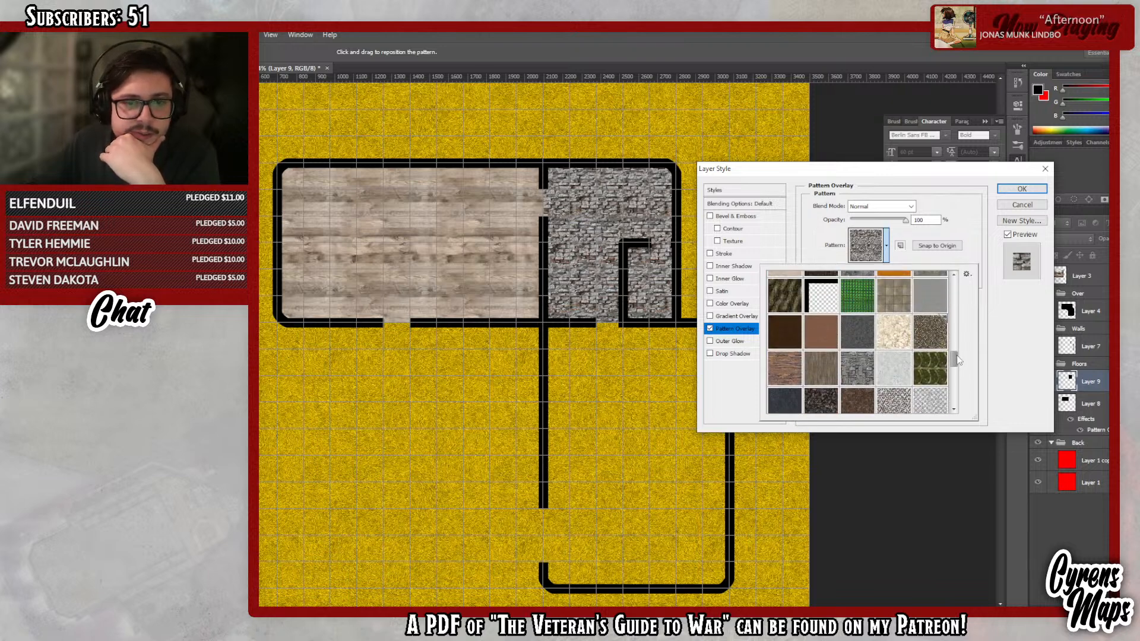
left_click_drag(958, 377, 959, 385)
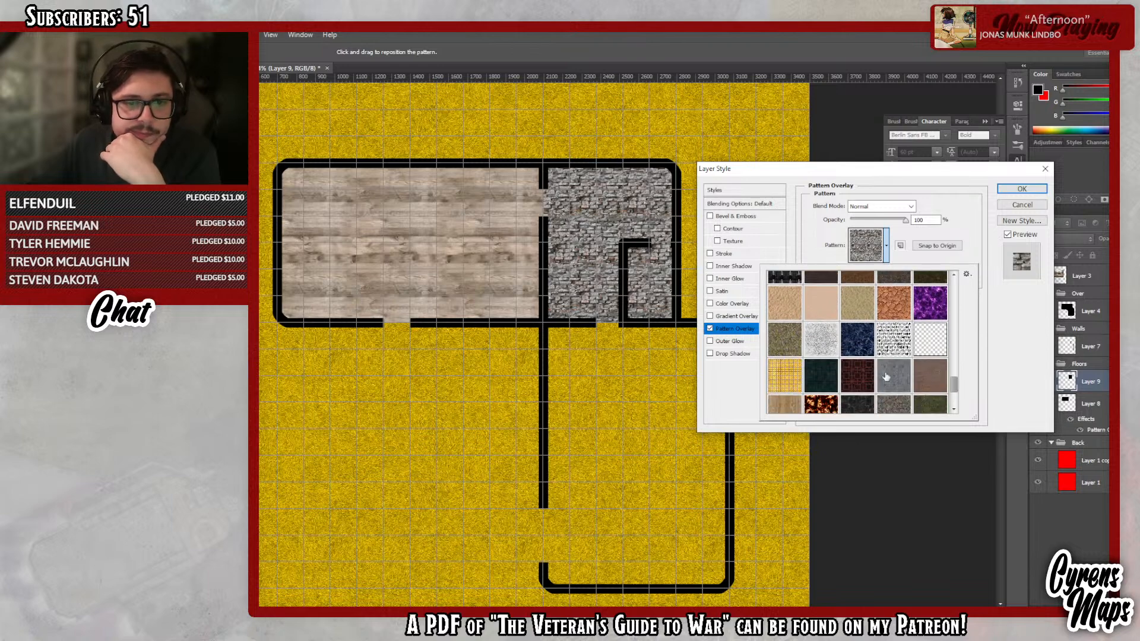
left_click(786, 341)
left_click(854, 316)
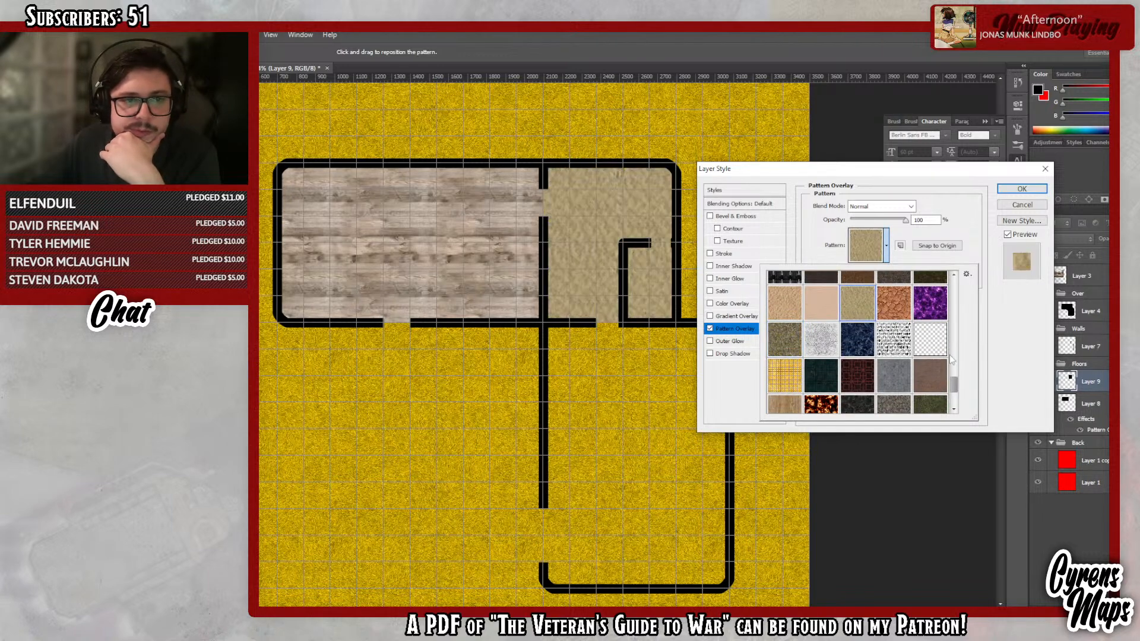
left_click_drag(953, 380, 977, 307)
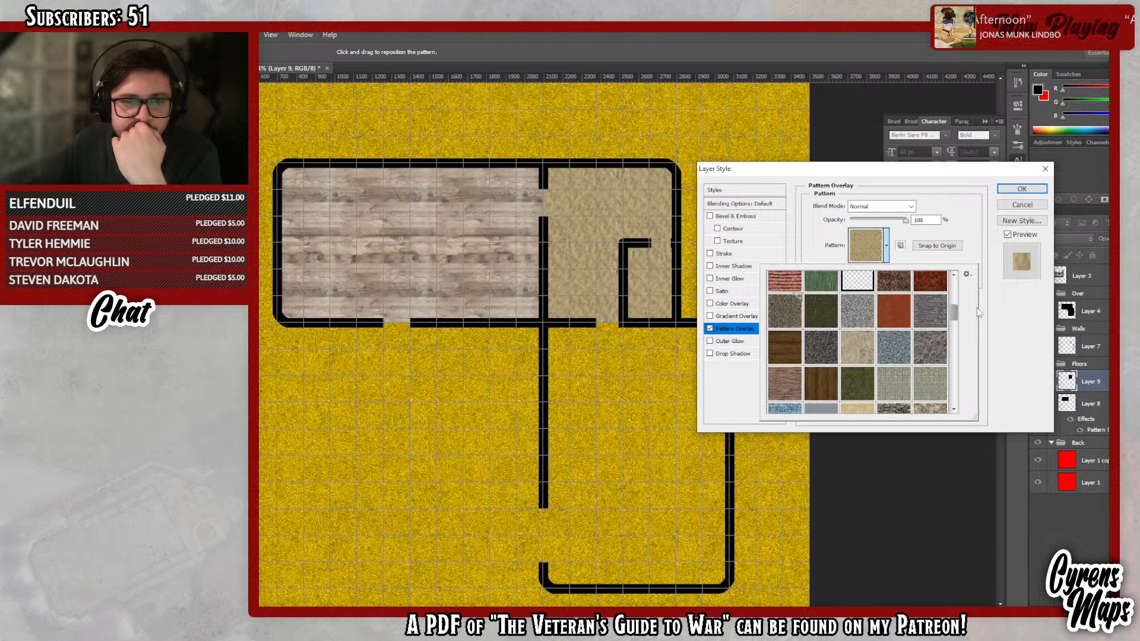
left_click(943, 310)
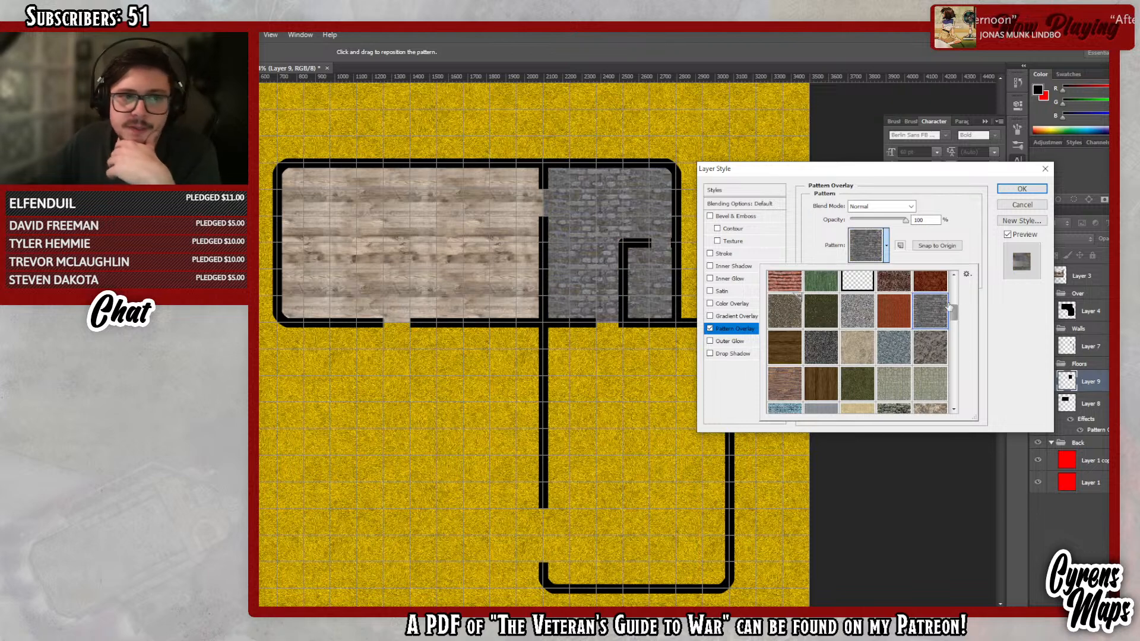
- Choose the mottled grey-brown stone pattern for the end room's floor and close the pattern list
mouse_move(953, 312)
left_mouse_down()
mouse_move(961, 281)
mouse_move(972, 320)
mouse_move(952, 360)
mouse_move(957, 315)
left_mouse_up()
left_click(924, 355)
left_click(1034, 313)
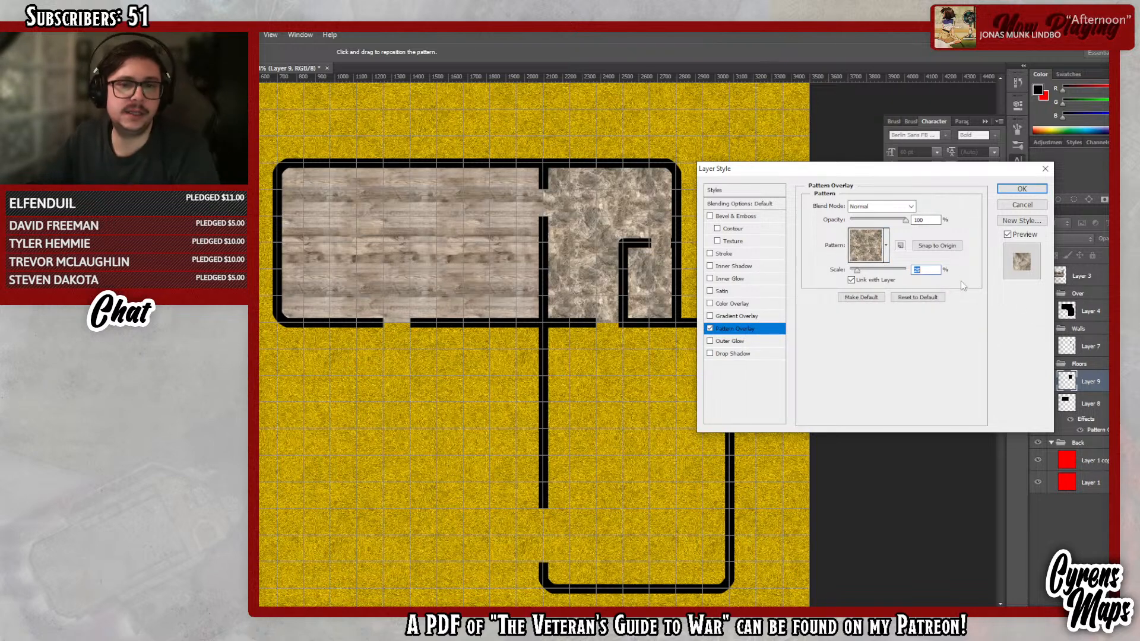
- Add a grey Color Overlay in Color blend mode at slightly reduced opacity to the end room's floor and apply the style
left_click(733, 303)
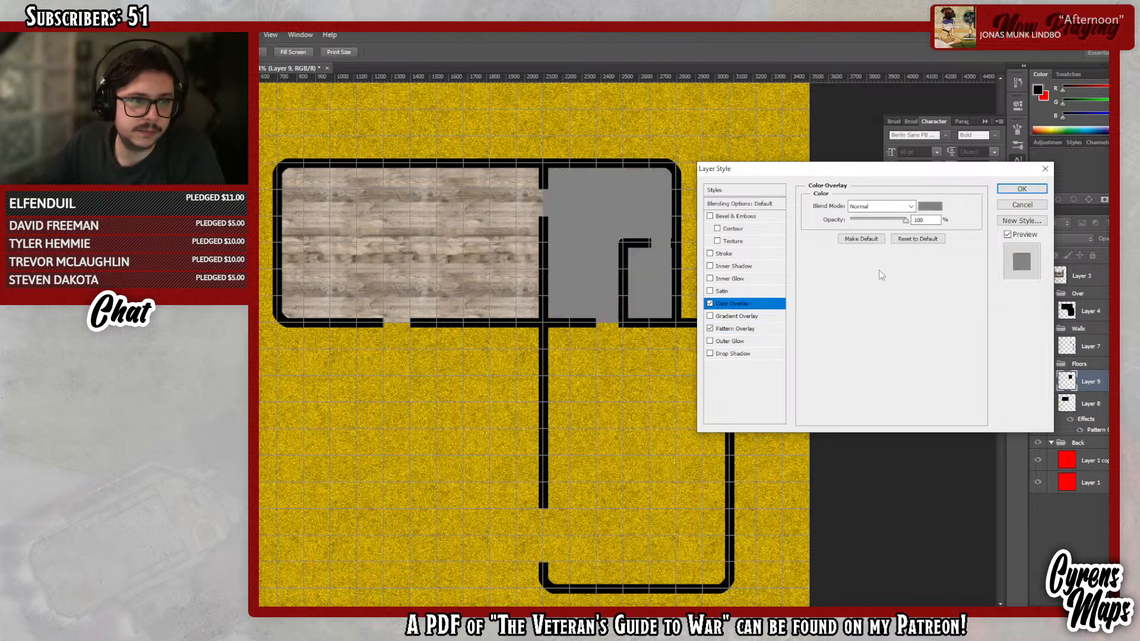
left_click(879, 206)
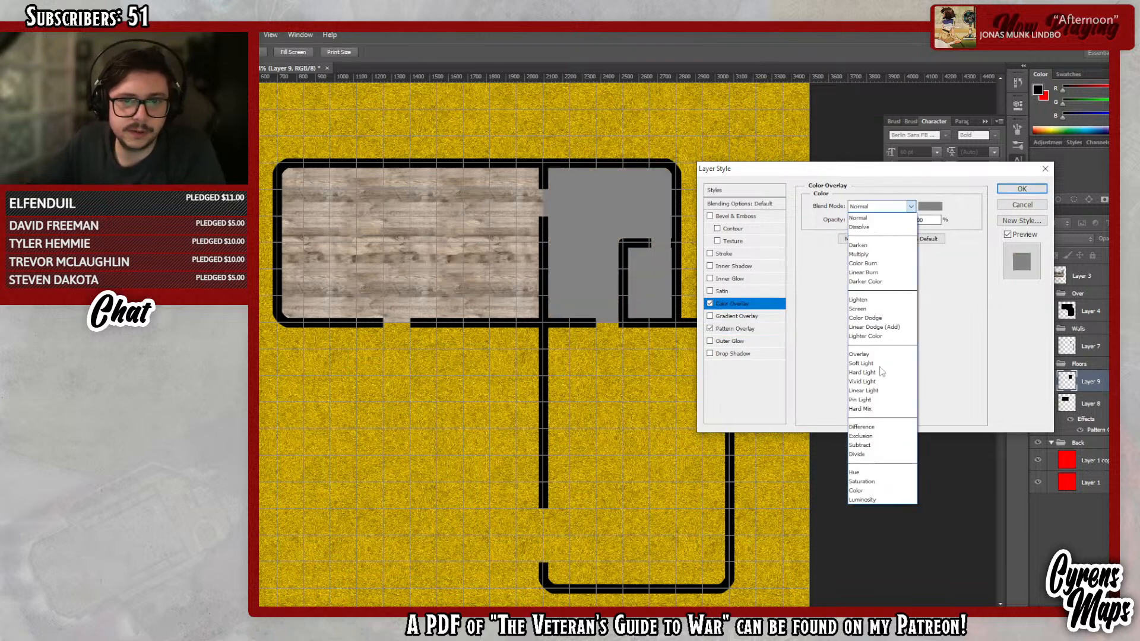
left_click(891, 492)
left_click_drag(902, 221, 896, 223)
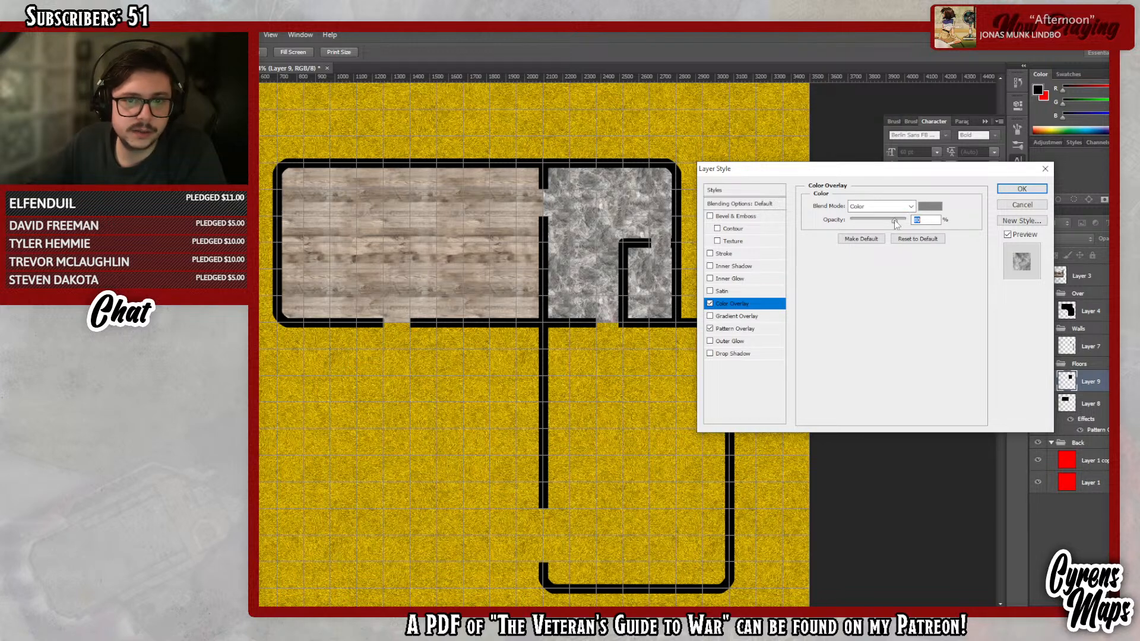
left_click(1022, 189)
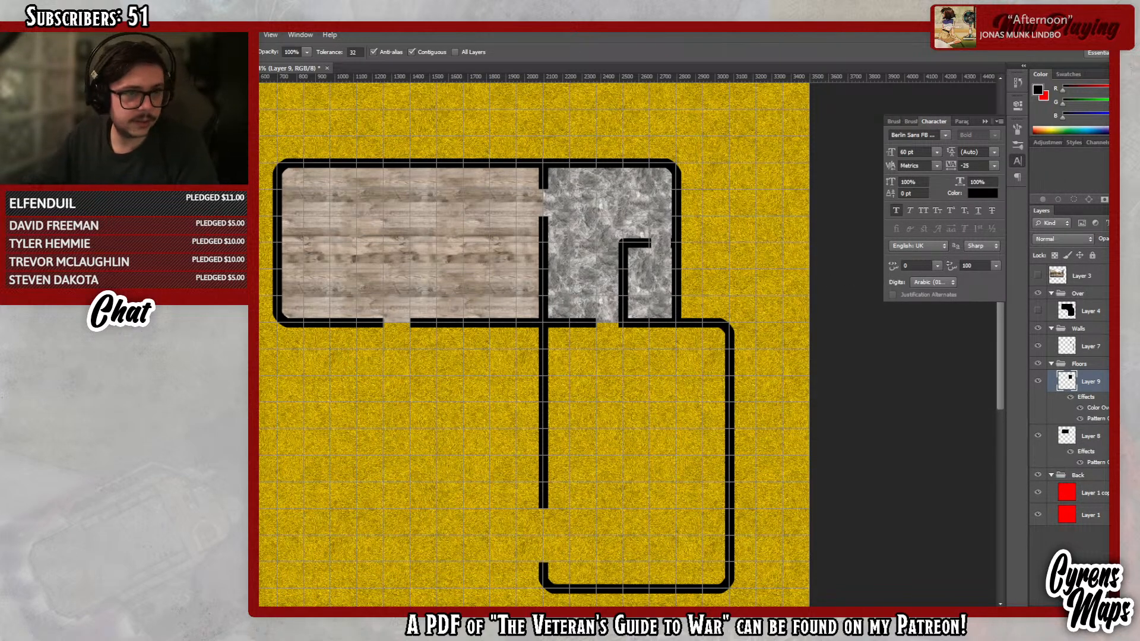
- Marquee-select the footprint of the large room below the end room, fill it with black on a new layer and deselect
key("m")
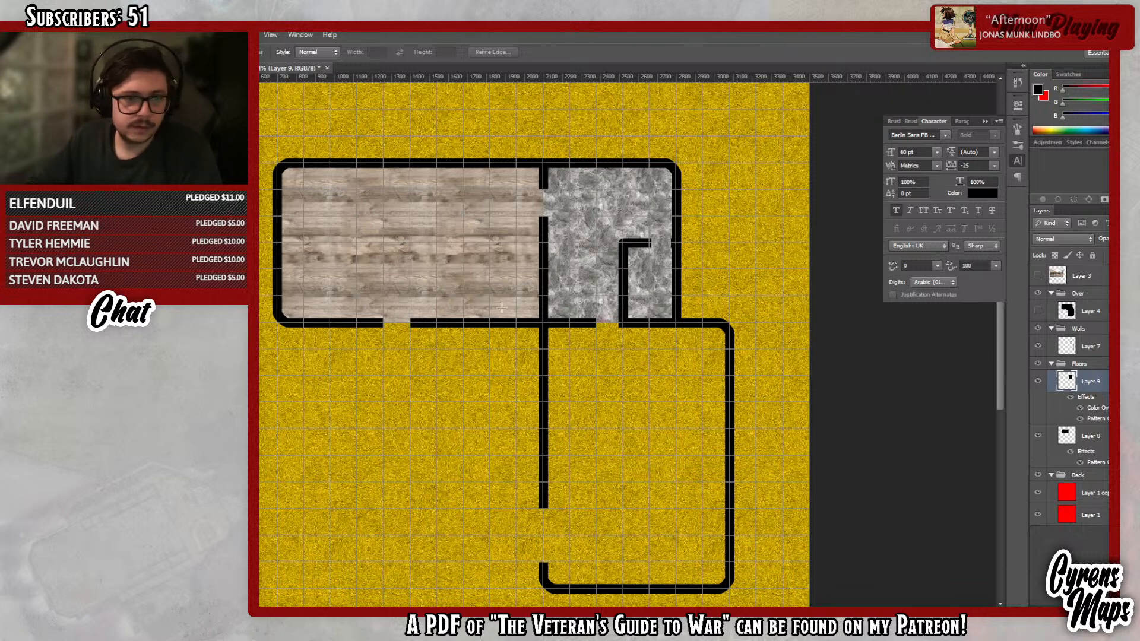
left_click_drag(541, 323, 730, 593)
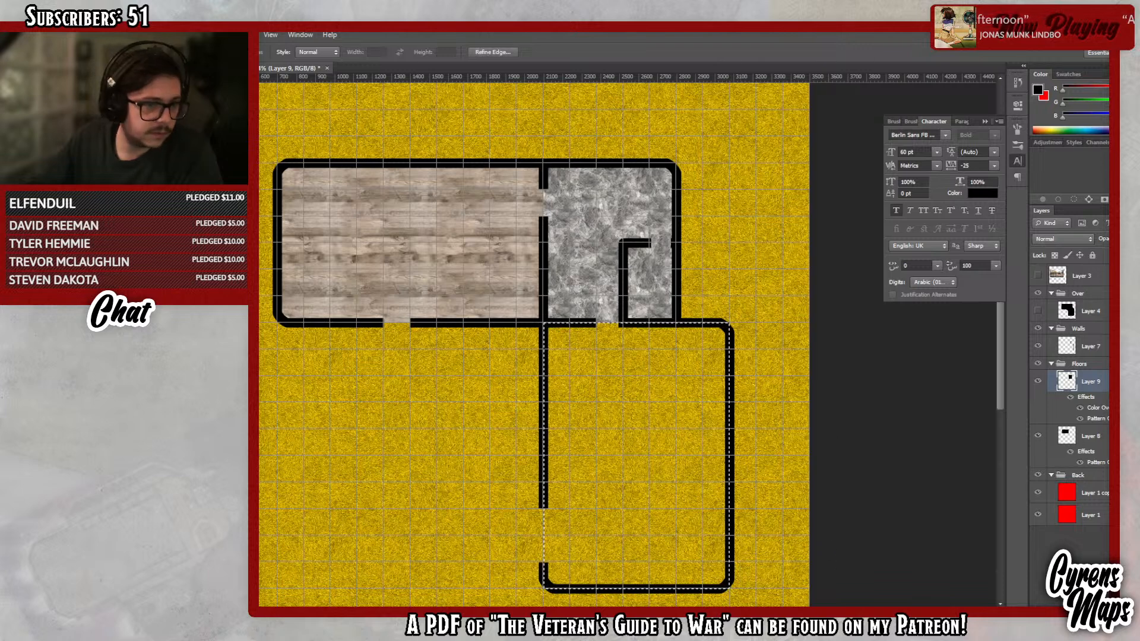
key("g")
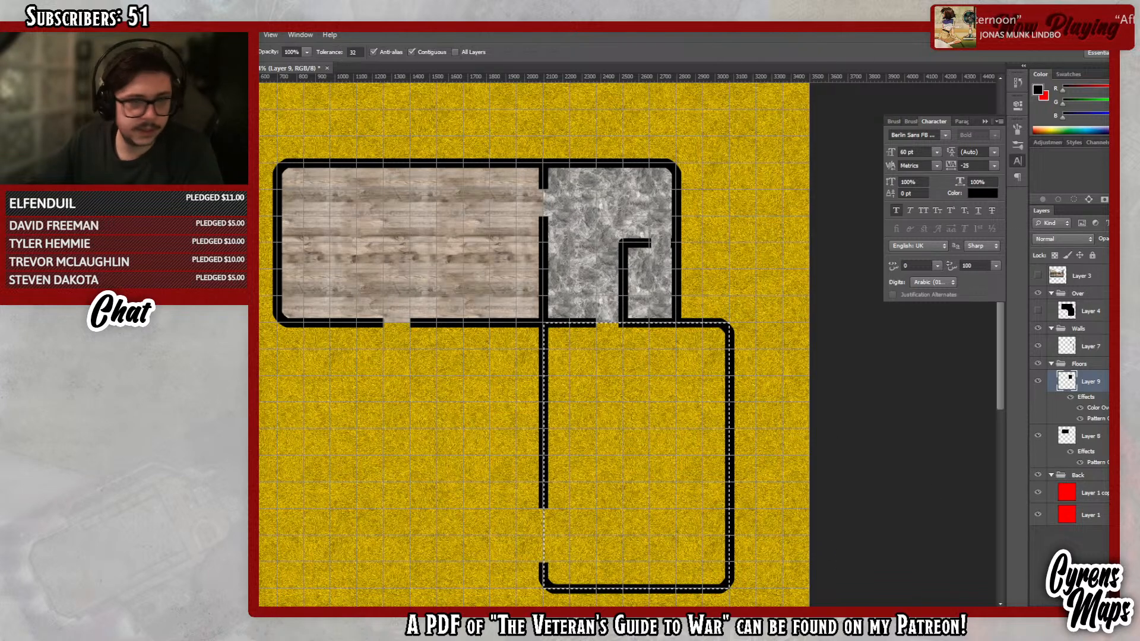
key("ctrl+shift+alt+n")
left_click(600, 386)
key("ctrl+d")
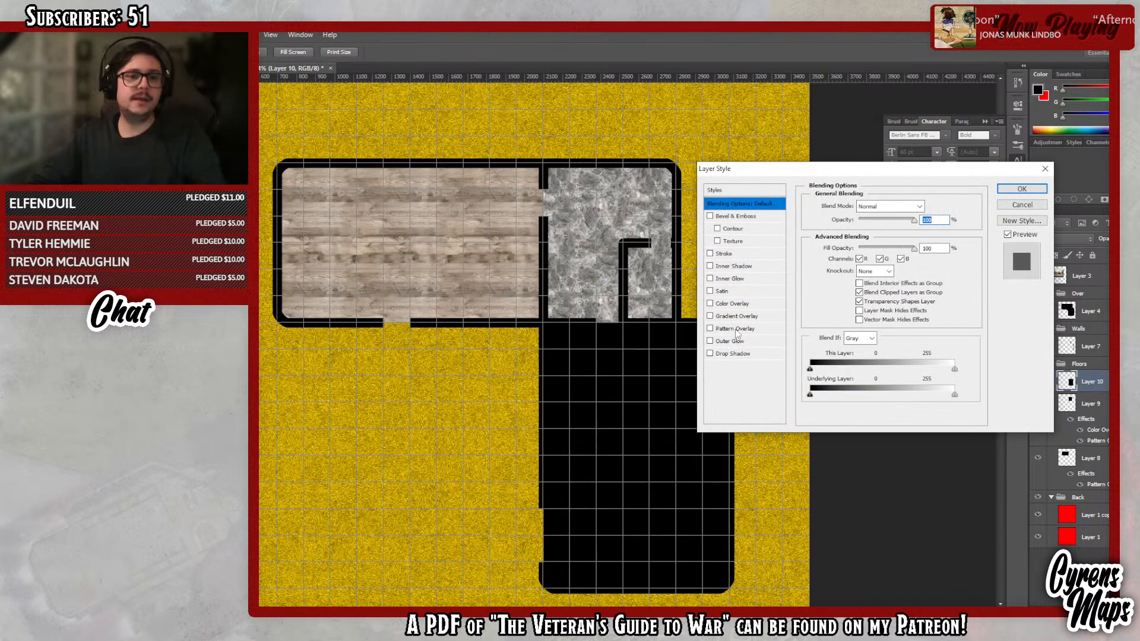
- Add a Pattern Overlay to the large room's floor layer using the dark brown stone pattern at 25% scale
left_click(737, 329)
left_click(886, 245)
scroll(957, 337, "down", 2)
scroll(956, 336, "down", 8)
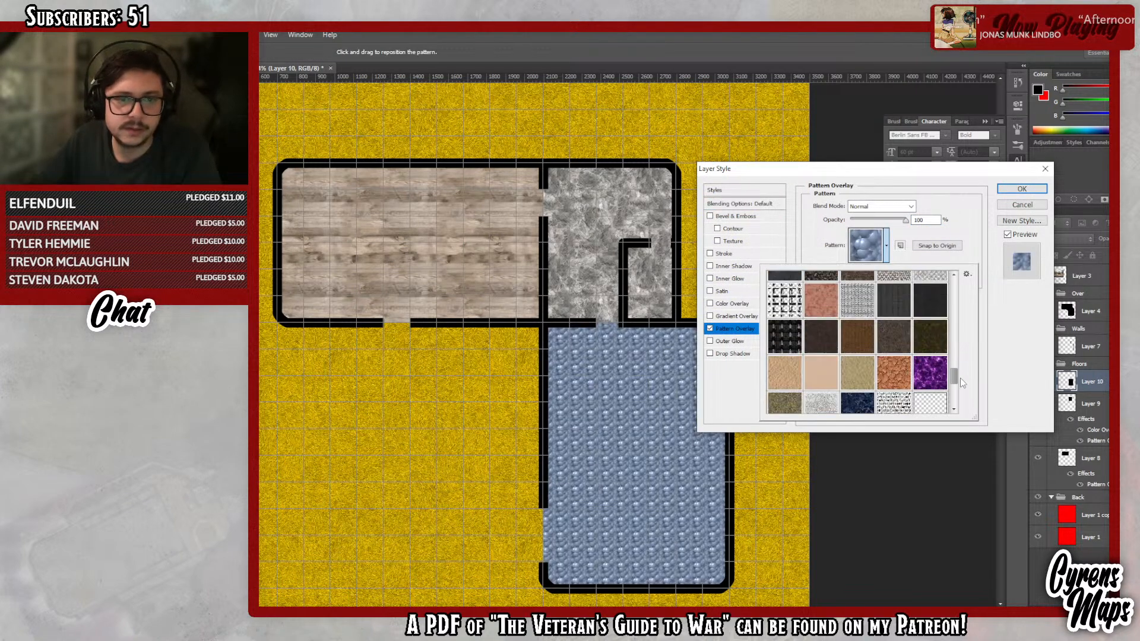
scroll(965, 374, "down", 4)
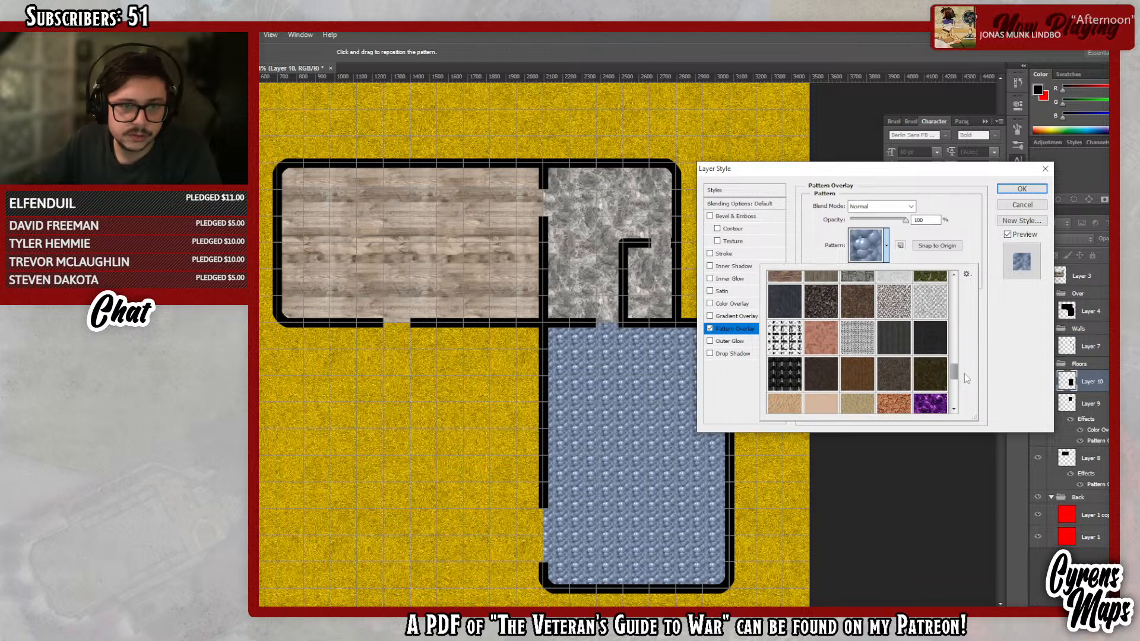
left_click(823, 392)
left_click(1005, 384)
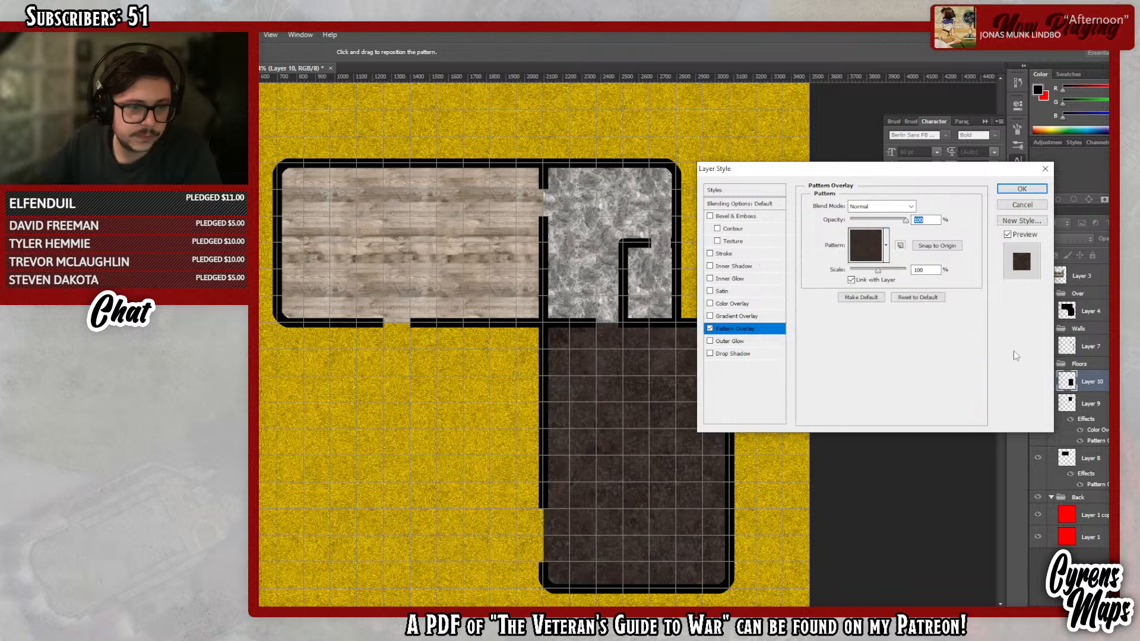
double_click(917, 270)
type("25")
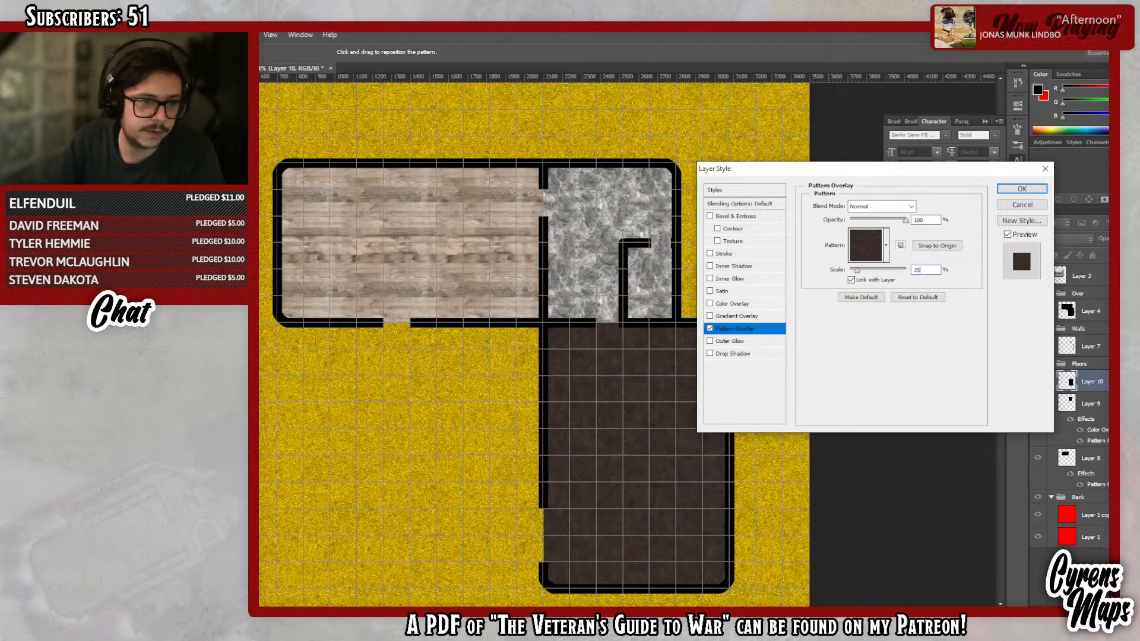
- Add a Color Overlay to the large room's floor and set its colour to white (ffffff)
left_click(718, 305)
left_click(931, 207)
left_click_drag(681, 232, 596, 136)
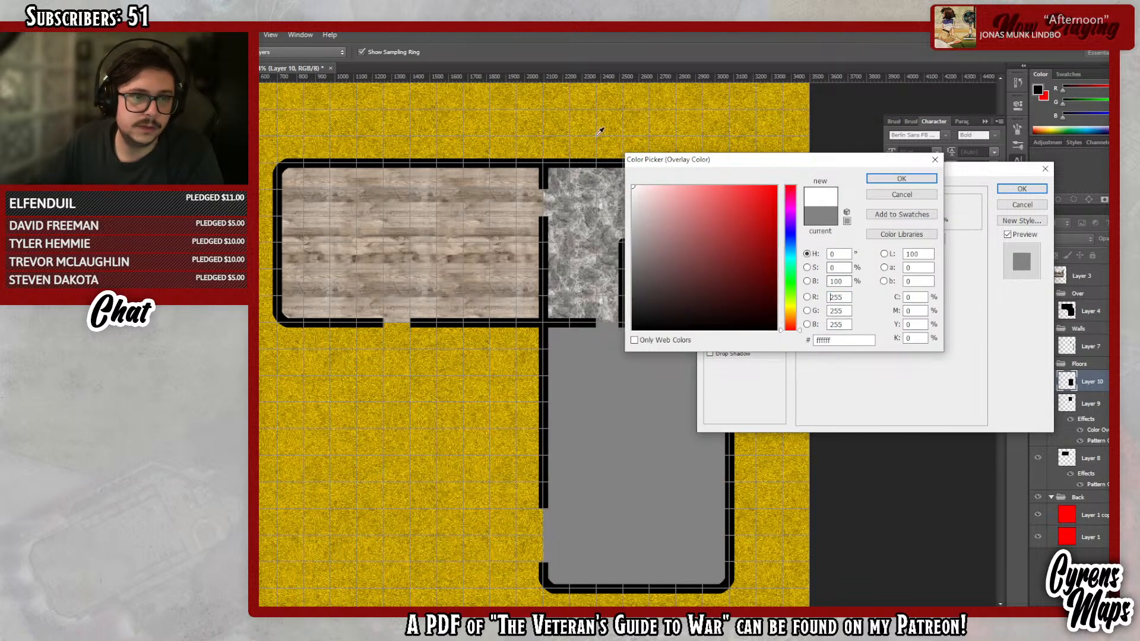
left_click(918, 179)
- Try Soft Light, then set the white overlay's blend mode to Overlay with reduced opacity and apply the style
left_click(879, 206)
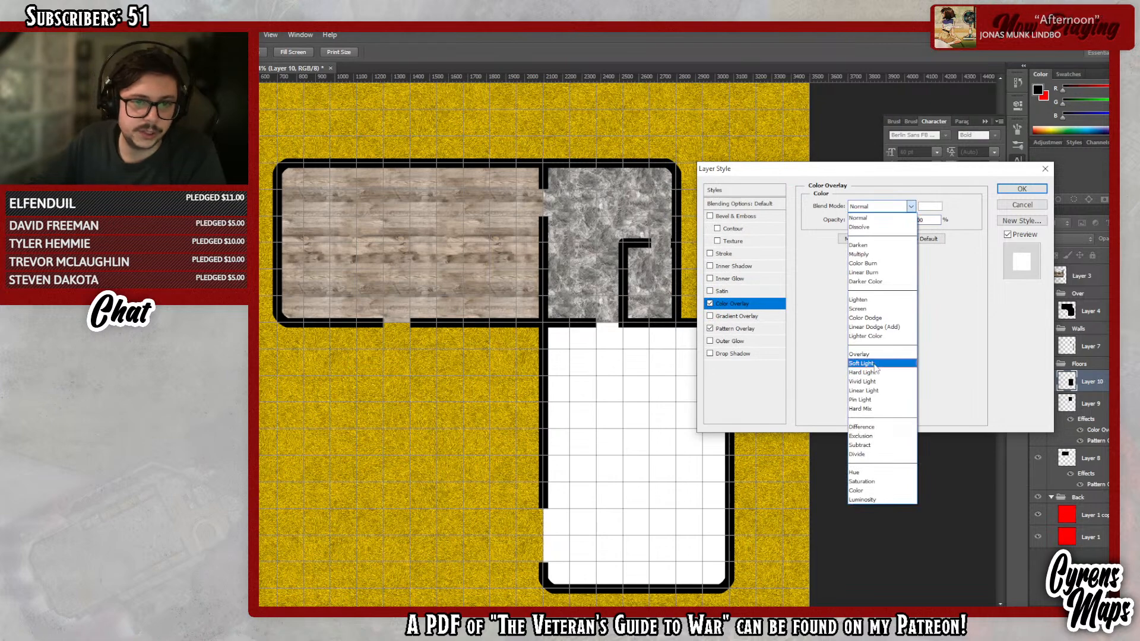
left_click(860, 363)
left_click(874, 207)
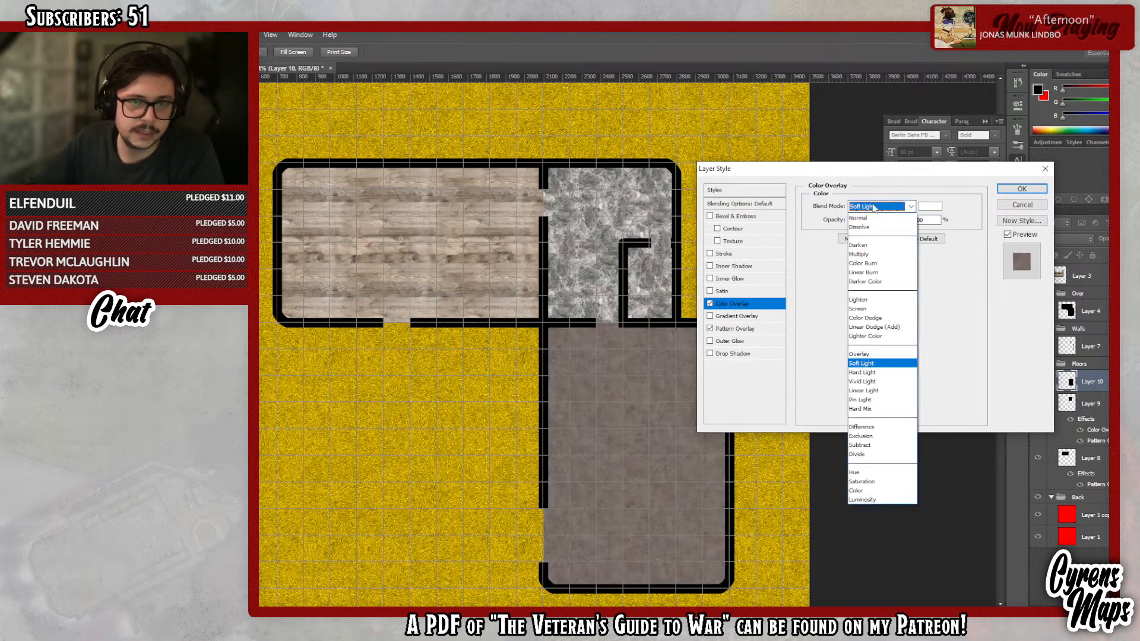
left_click(859, 354)
left_click_drag(906, 220, 890, 223)
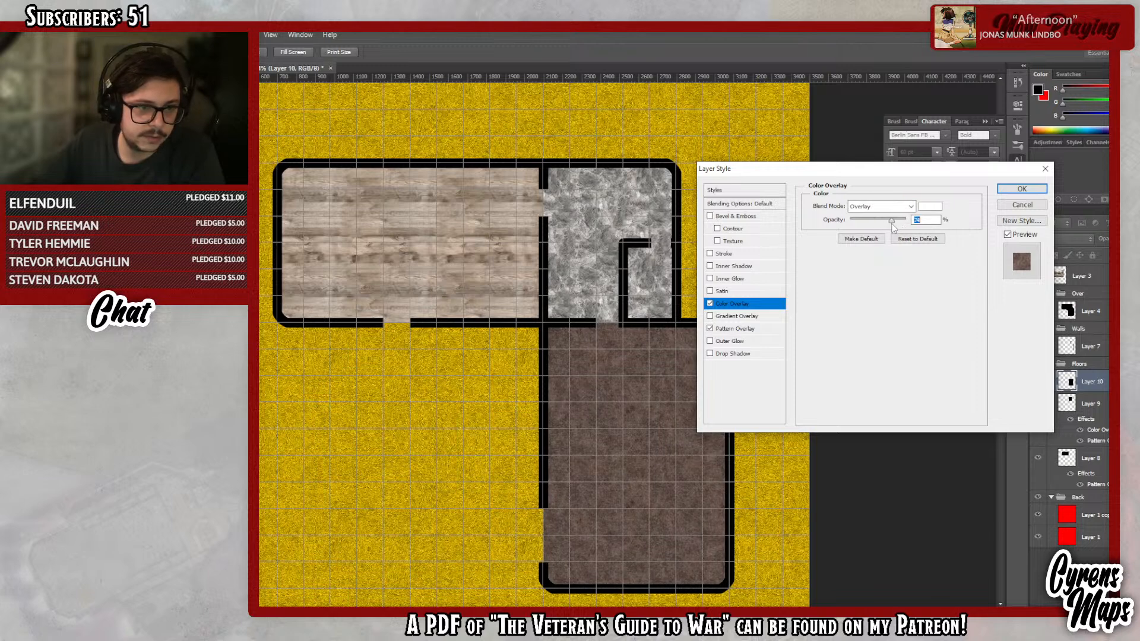
left_click(1022, 188)
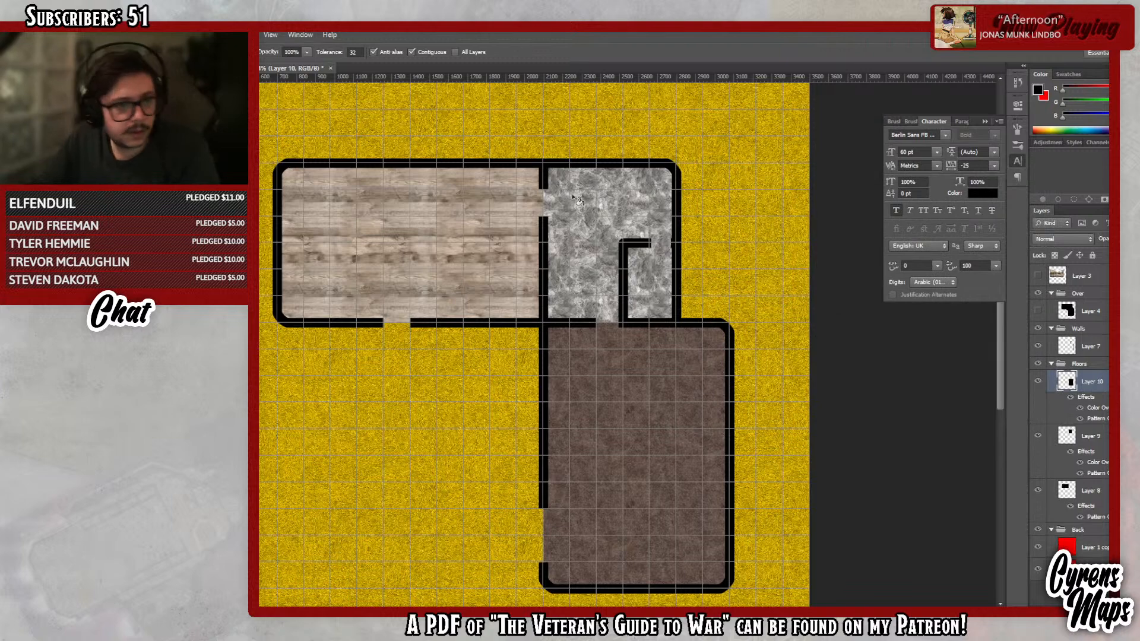
- Hide the grid and examine the building's rounded outer wall corners up close for floor edges outside the walls
left_click(271, 34)
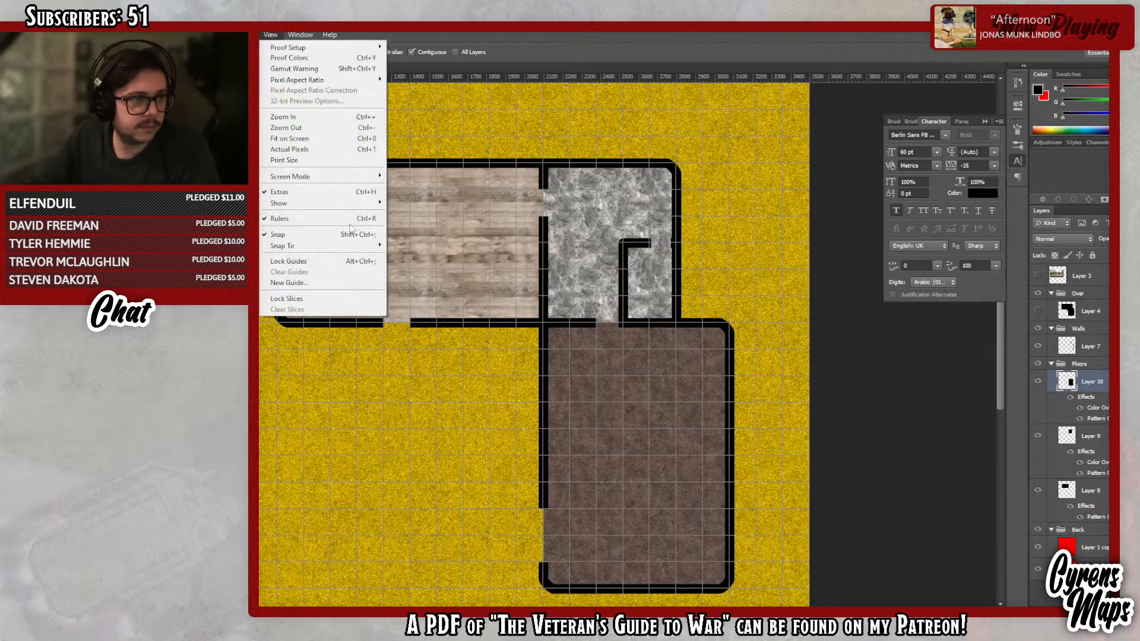
left_click(310, 193)
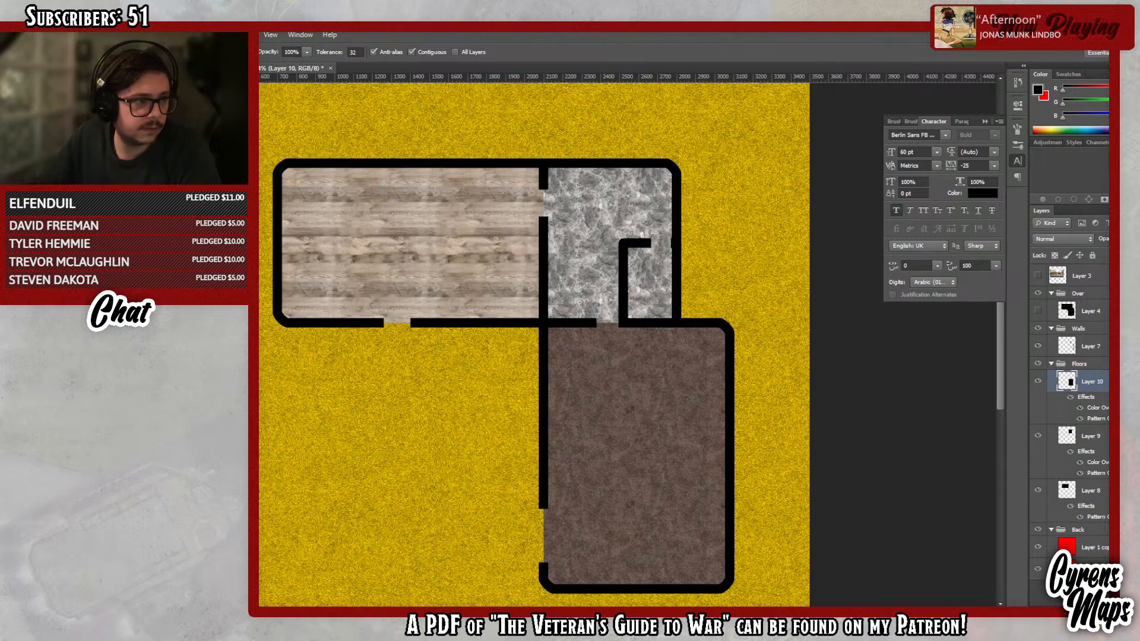
key("z")
left_click_drag(731, 326, 887, 348)
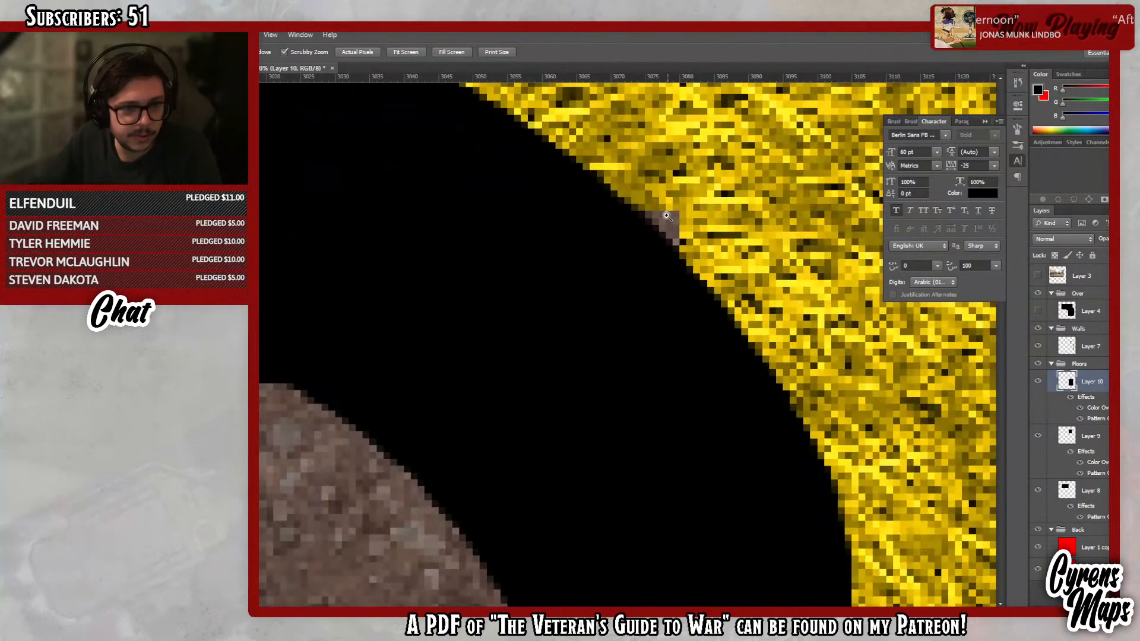
left_click_drag(741, 326, 600, 315)
left_click_drag(681, 135, 837, 149)
left_click_drag(663, 221, 451, 242)
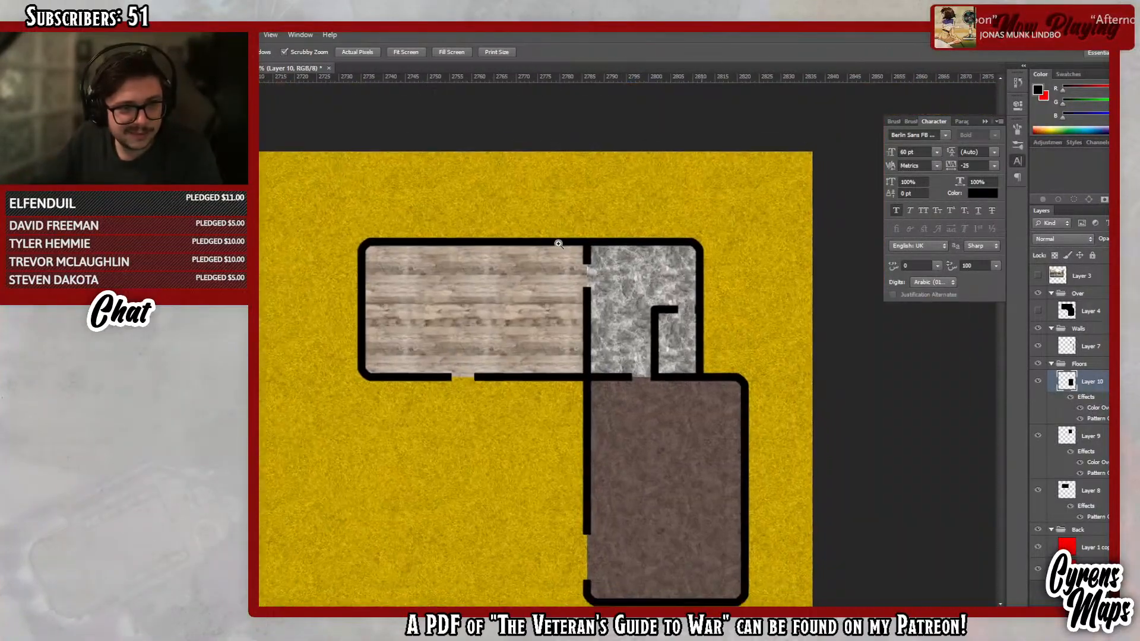
left_click_drag(364, 244, 511, 203)
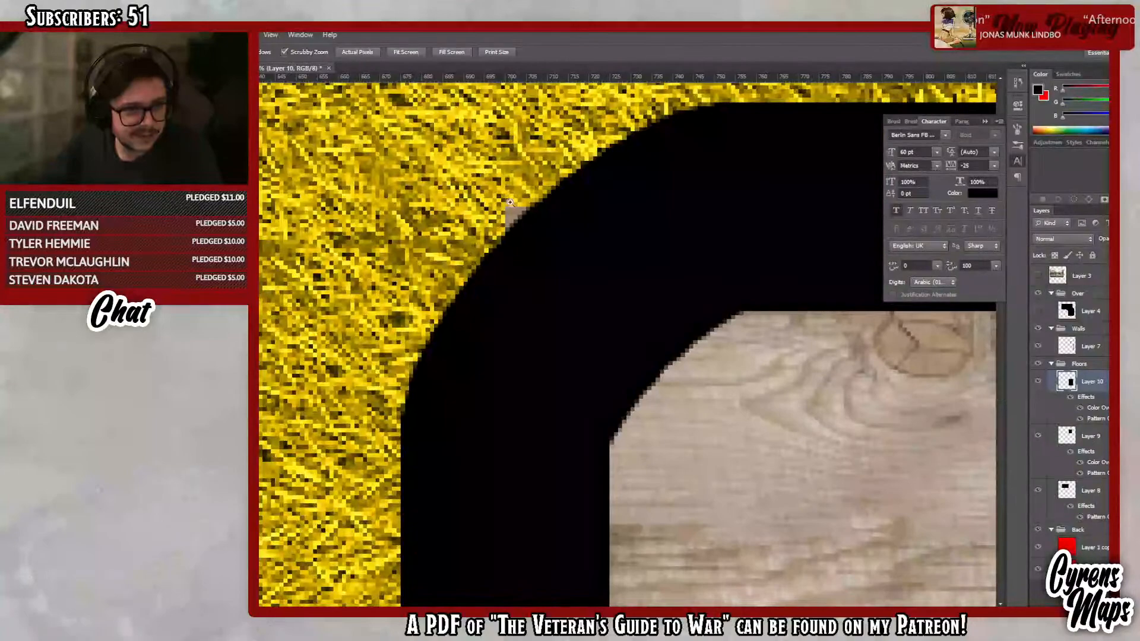
left_click_drag(559, 323, 564, 264)
left_click_drag(577, 338, 620, 335)
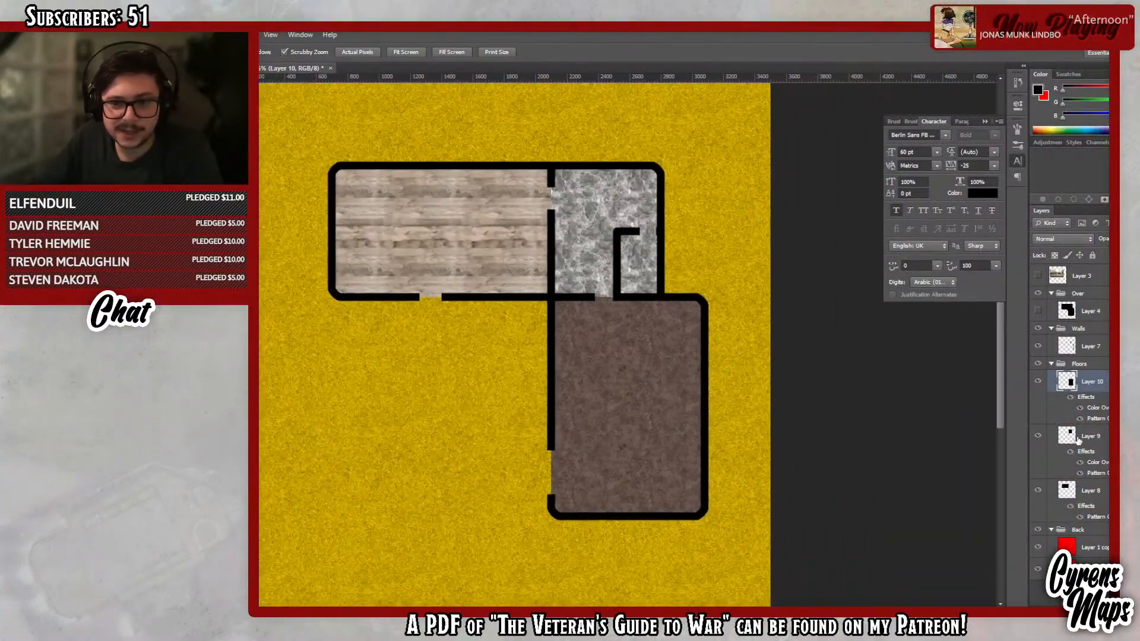
- Select the combined footprint of all three room floor layers
left_click(1068, 491, "ctrl")
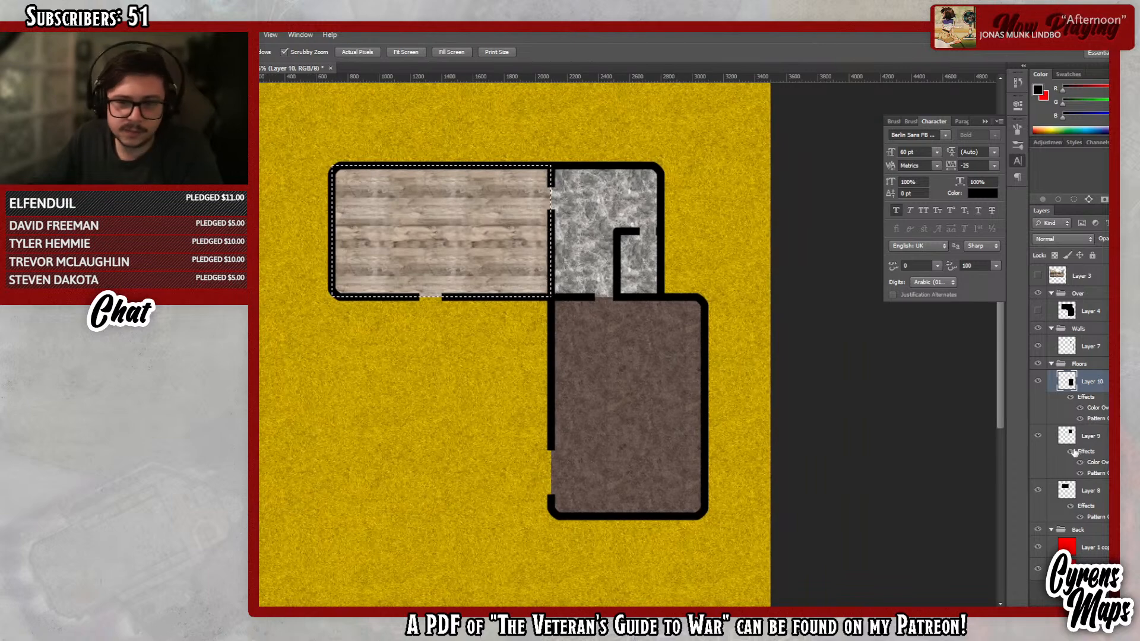
left_click(1067, 440, "ctrl+shift")
left_click(1068, 386, "ctrl+shift")
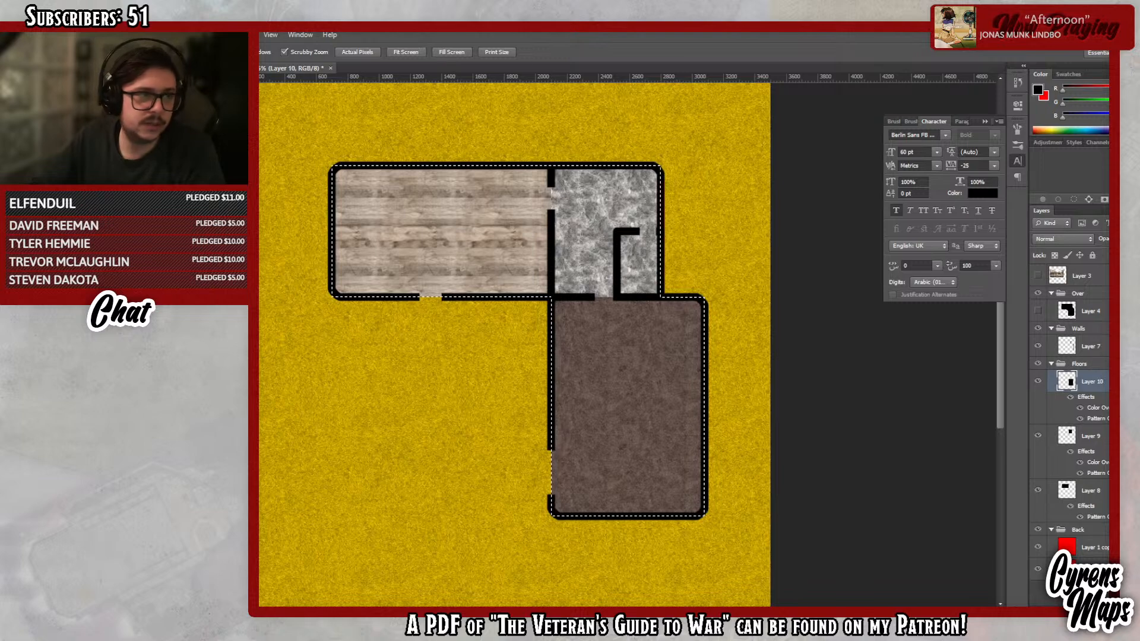
- Smooth the corners of the combined floor selection with Smooth Selection
left_click(215, 34)
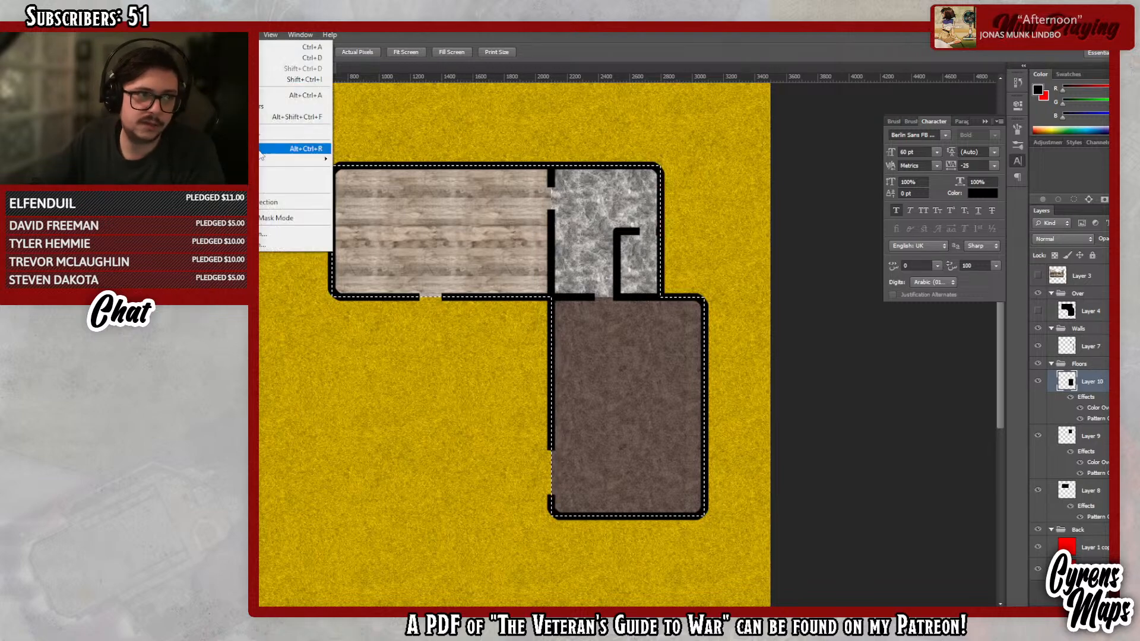
mouse_move(309, 159)
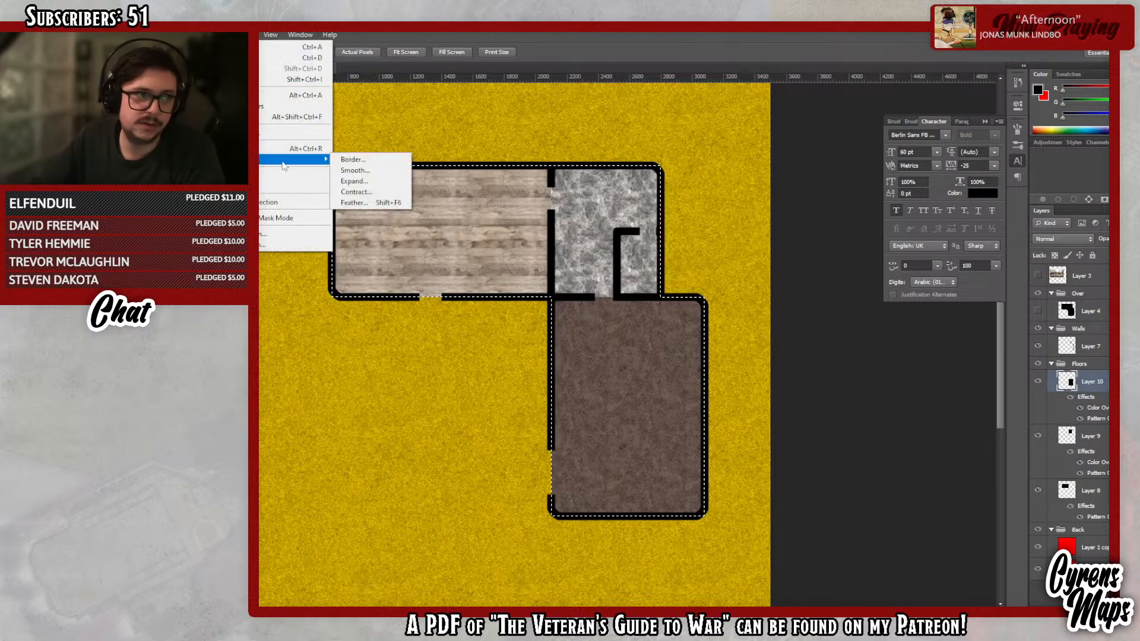
left_click(354, 170)
left_click_drag(806, 162, 734, 164)
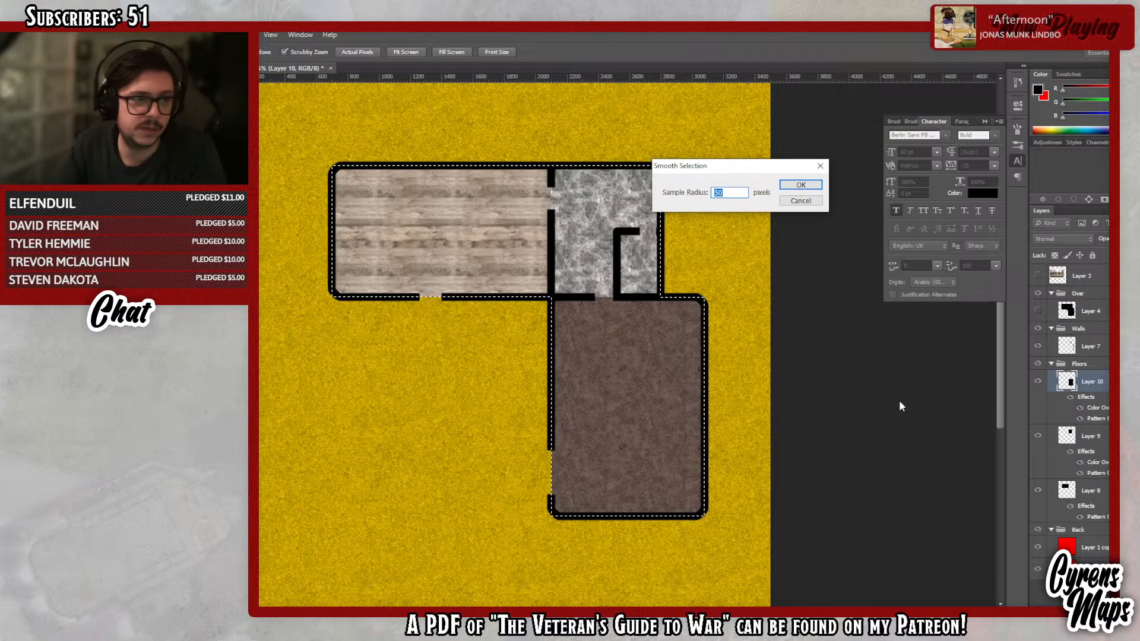
key("Return")
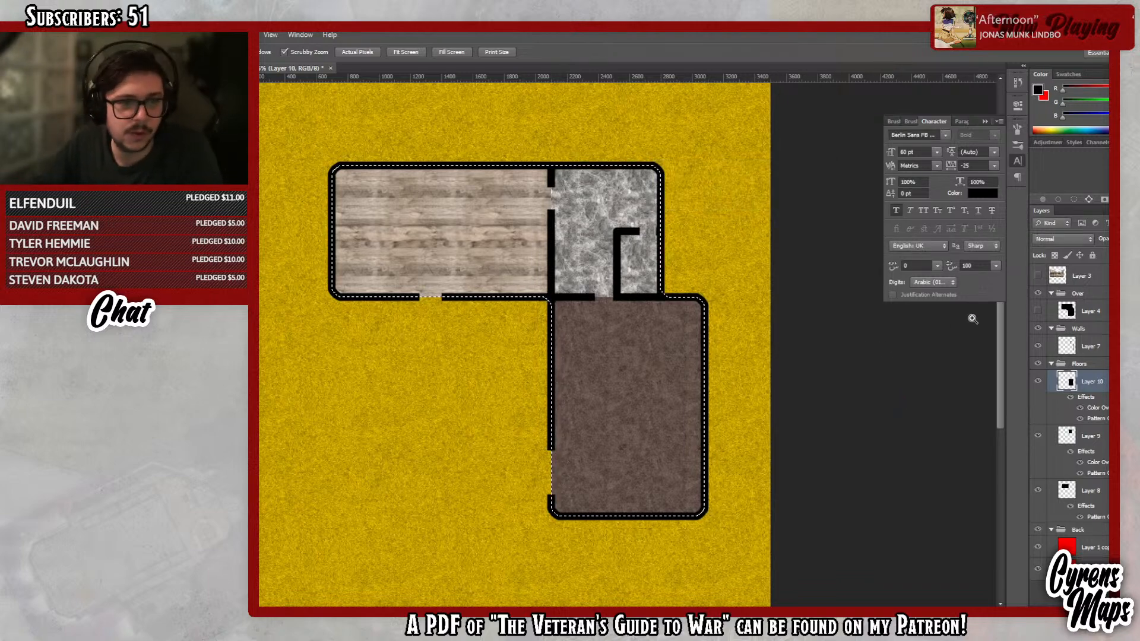
- Mask the Floors group to the smoothed selection so the floors stay inside the outer walls
left_click(1104, 367)
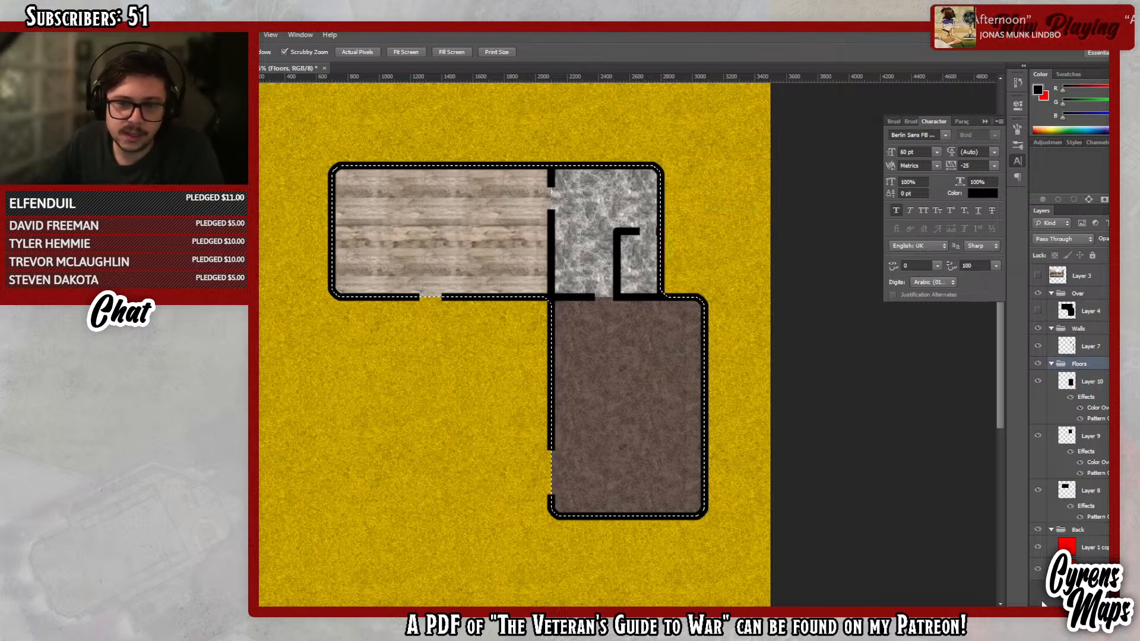
left_click(1098, 383)
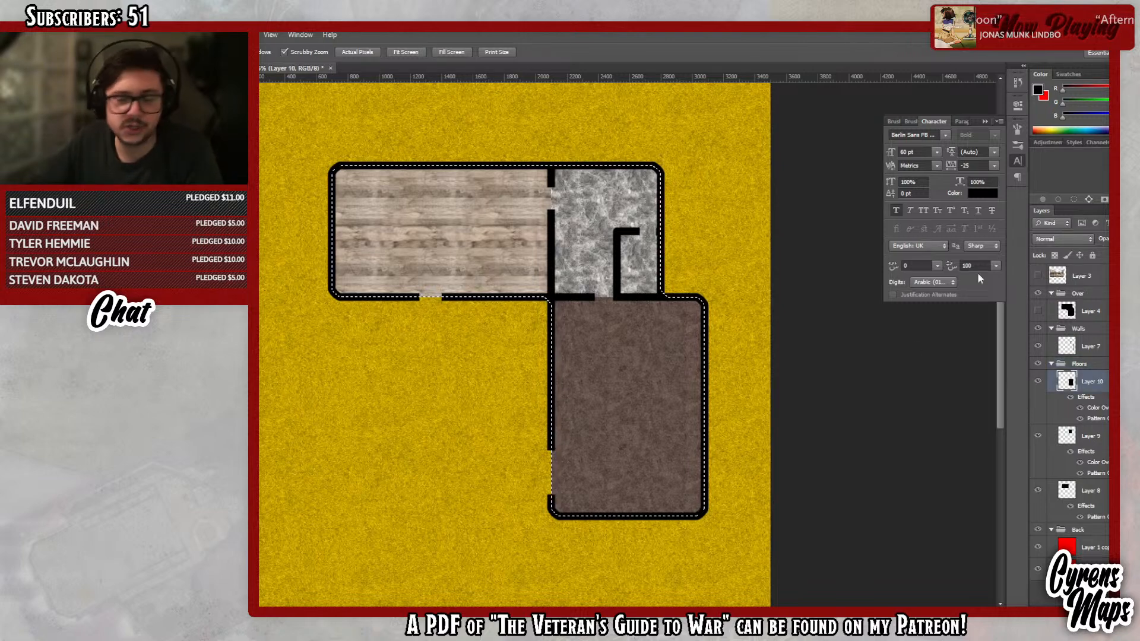
left_click(1083, 364)
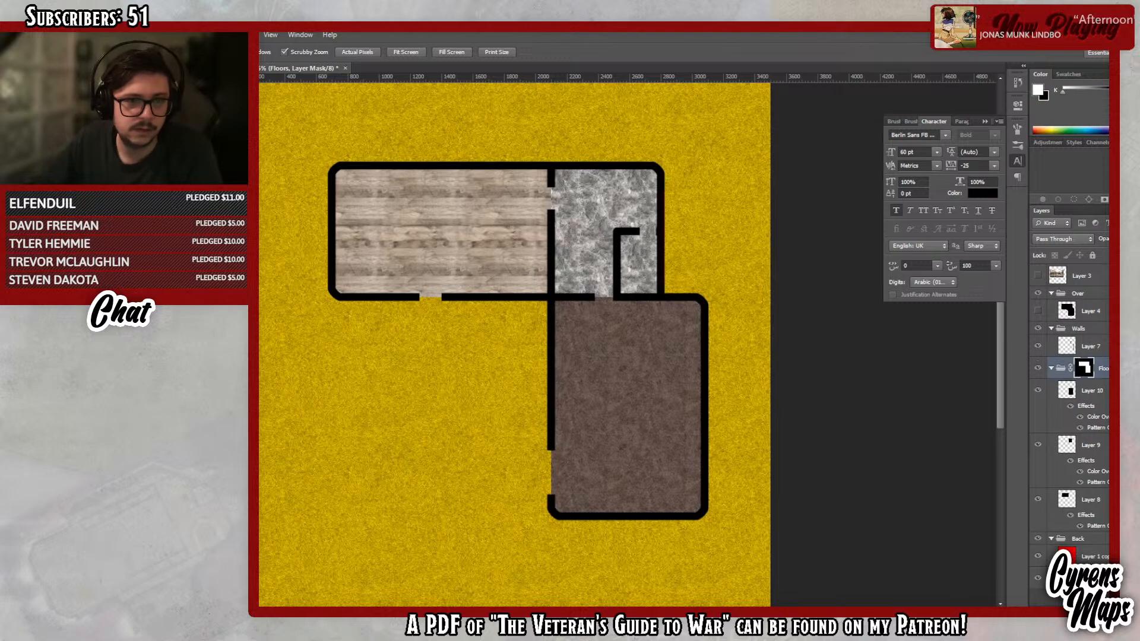
left_click_drag(715, 305, 682, 271)
left_click_drag(638, 226, 651, 376)
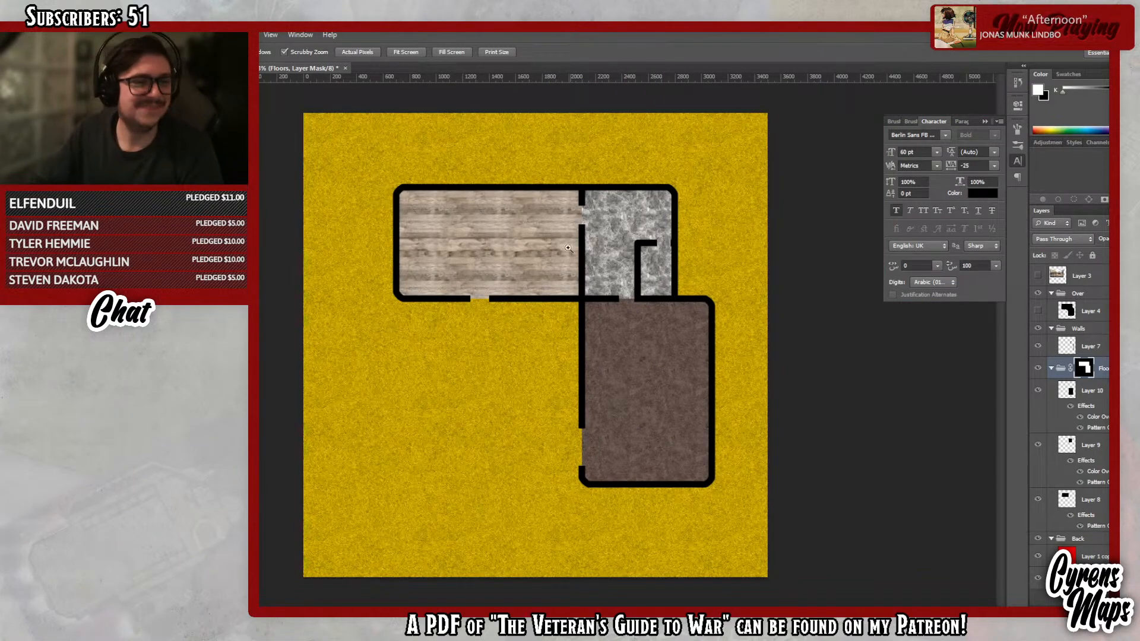
- Open the layer style settings for the wall layer, Layer 7 in the Walls group, keeping the building in view
left_click(1092, 346)
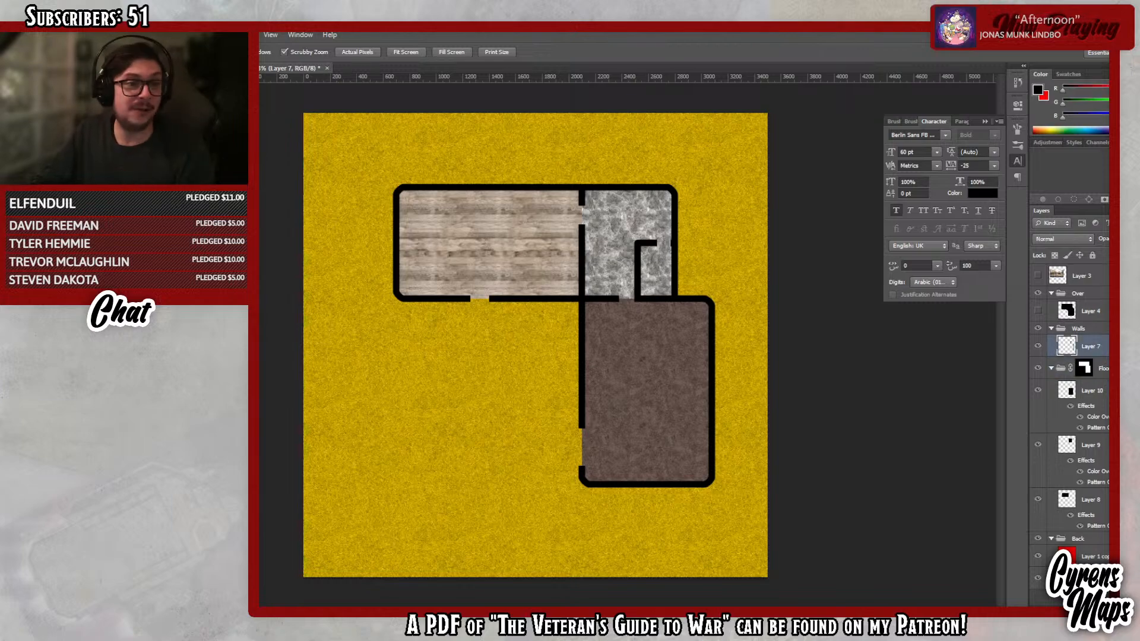
left_click_drag(480, 287, 552, 287)
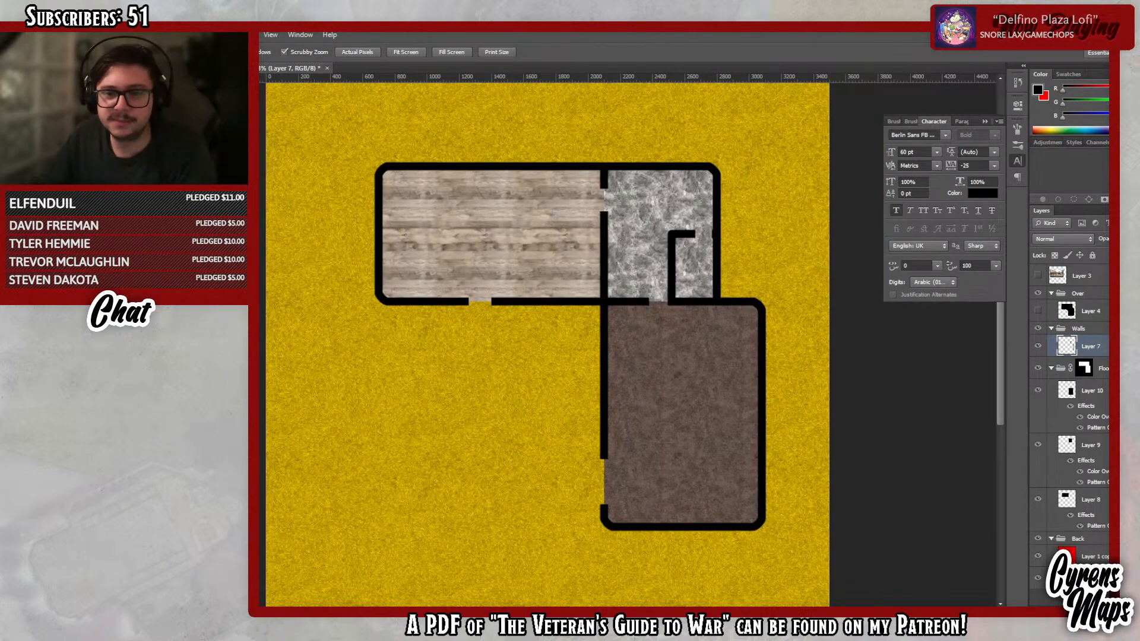
double_click(1106, 347)
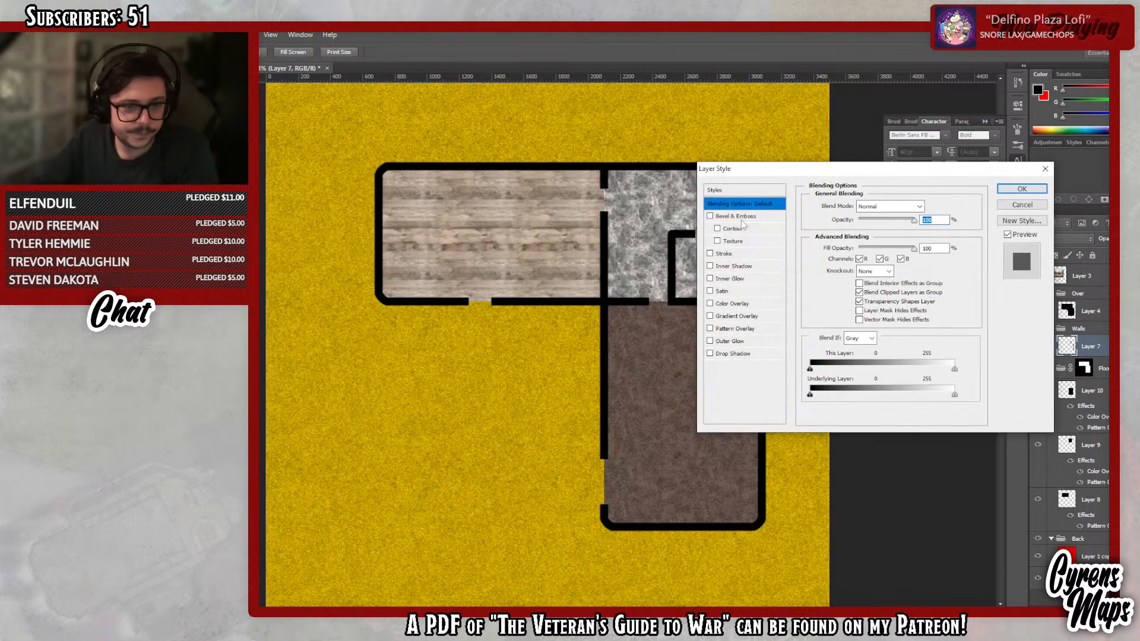
left_click_drag(868, 171, 945, 163)
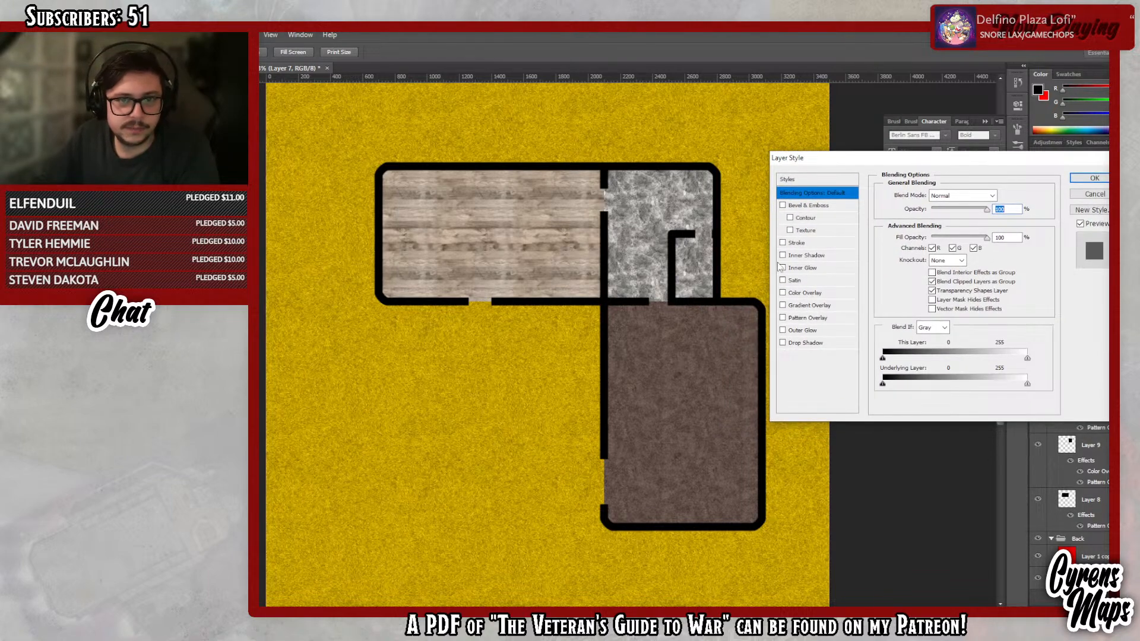
mouse_move(879, 167)
left_mouse_down()
mouse_move(915, 178)
mouse_move(883, 176)
left_mouse_up()
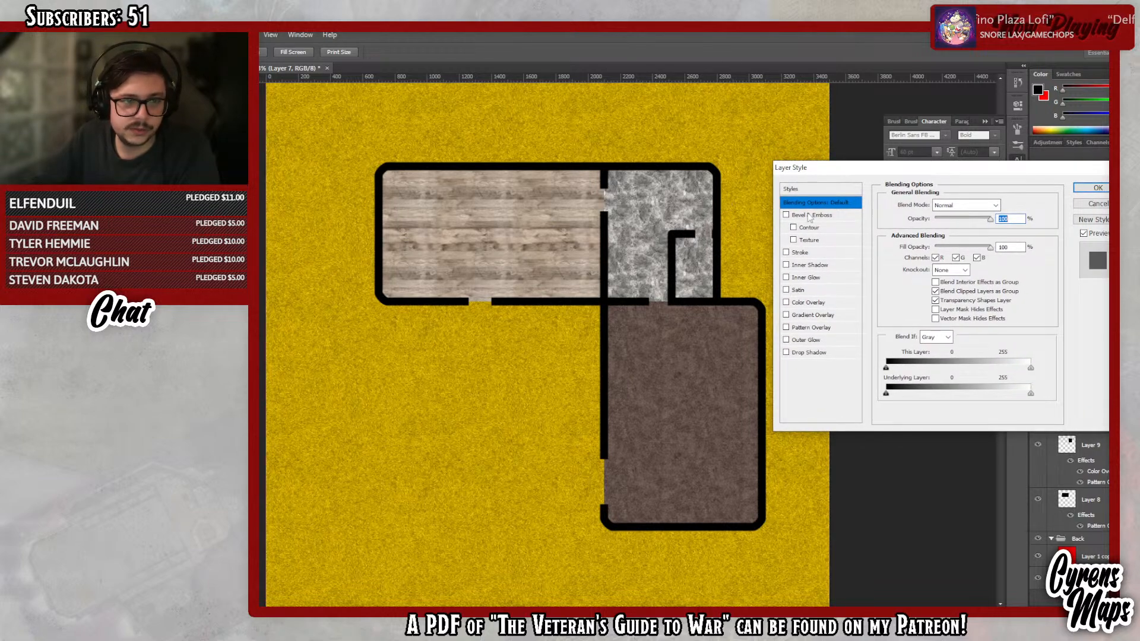
- Leave Gradient Overlay off and apply a Pattern Overlay with a dark brown wood-grain pattern to the walls
left_click(809, 315)
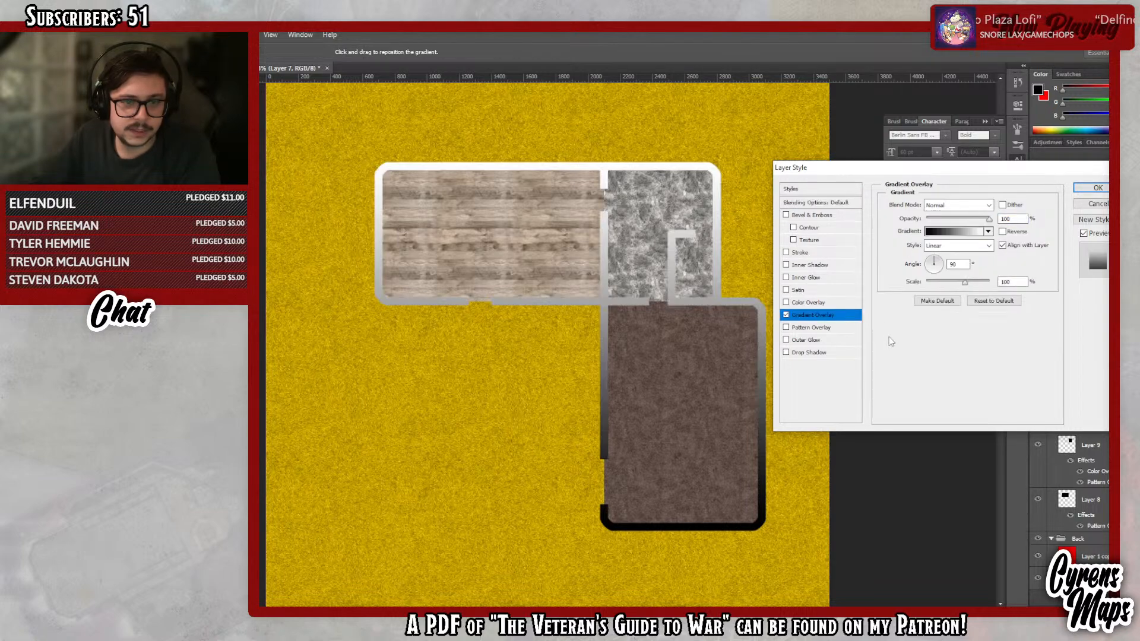
left_click(787, 314)
left_click(810, 327)
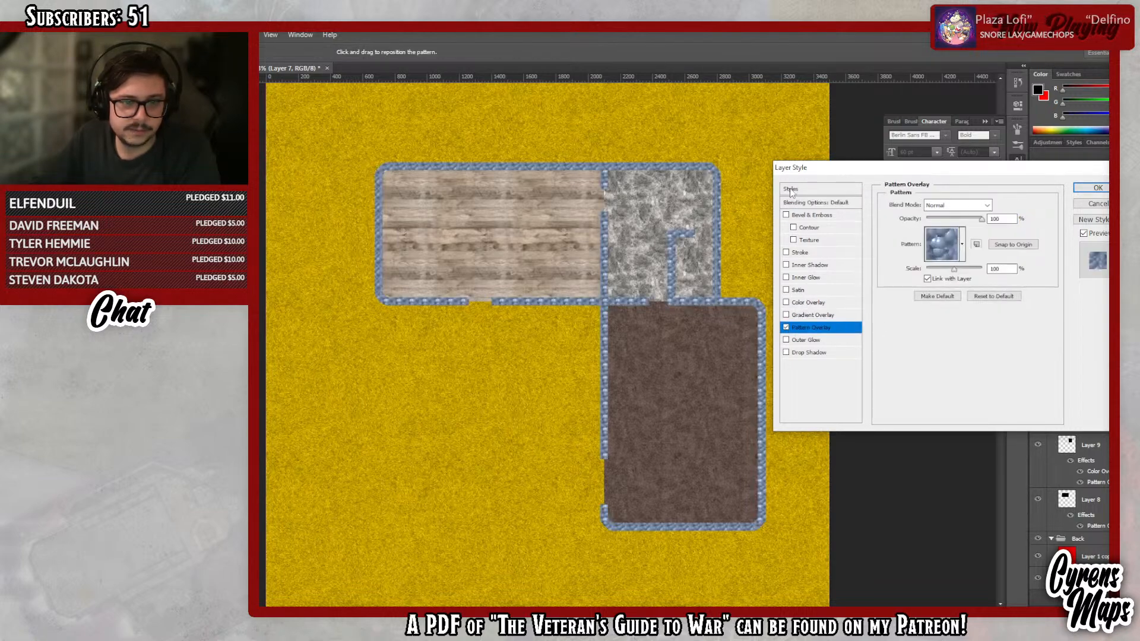
left_click(958, 252)
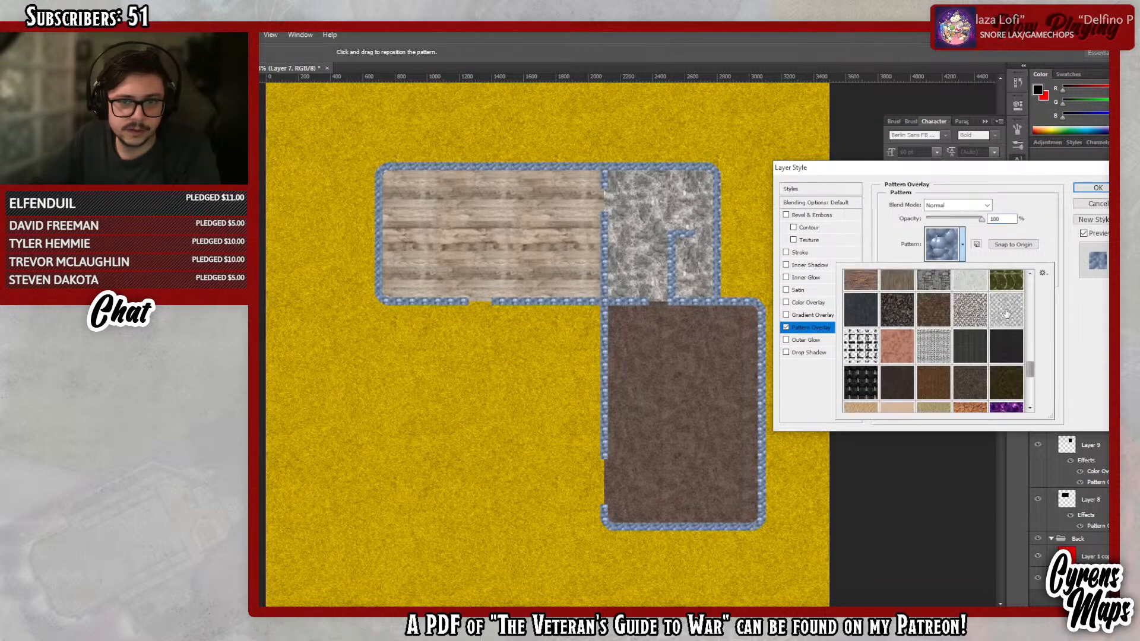
left_click_drag(1032, 369, 1044, 304)
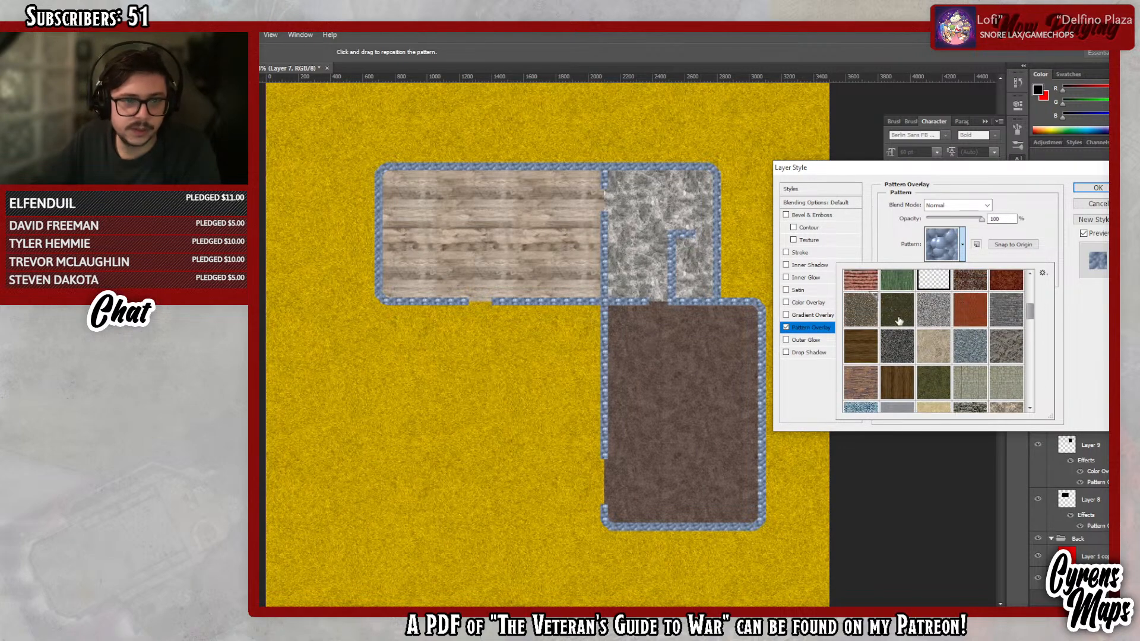
left_click(861, 343)
left_click(1094, 334)
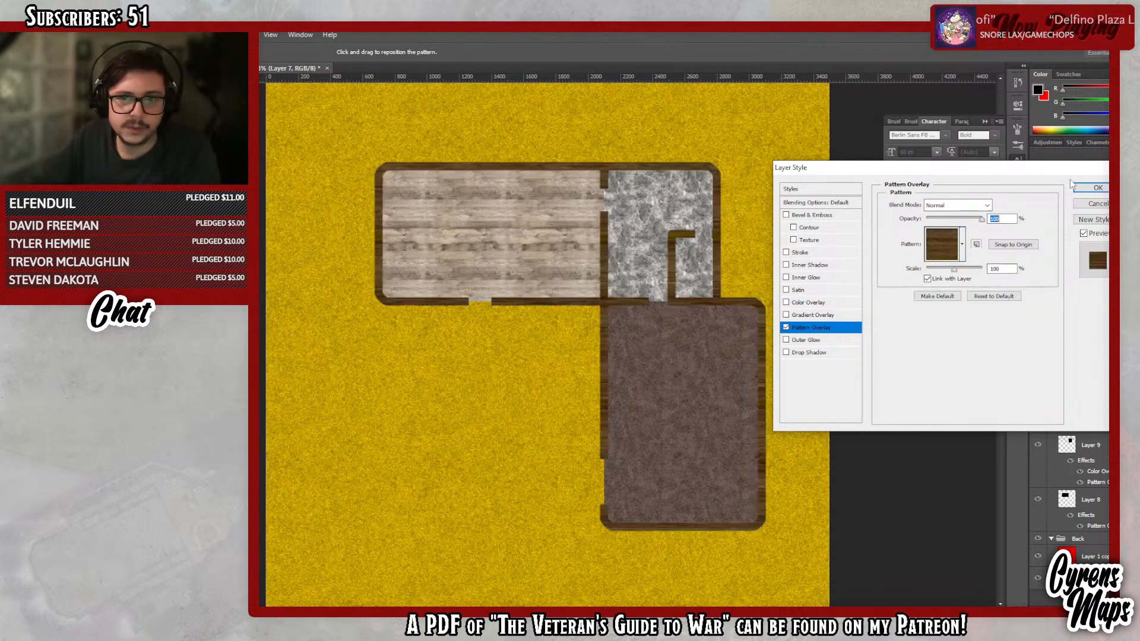
left_click(1098, 187)
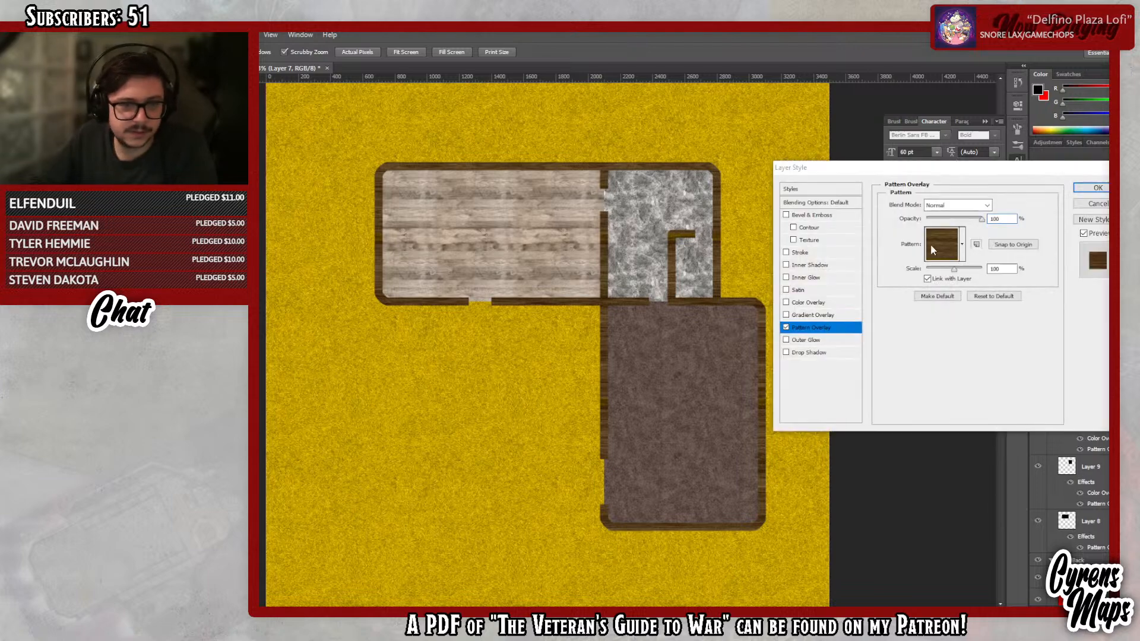
- Try smaller scales for the walls' wood pattern, starting with 25%, apply the style and inspect the walls up close
key("F1")
left_click(666, 193)
double_click(1002, 269)
type("25")
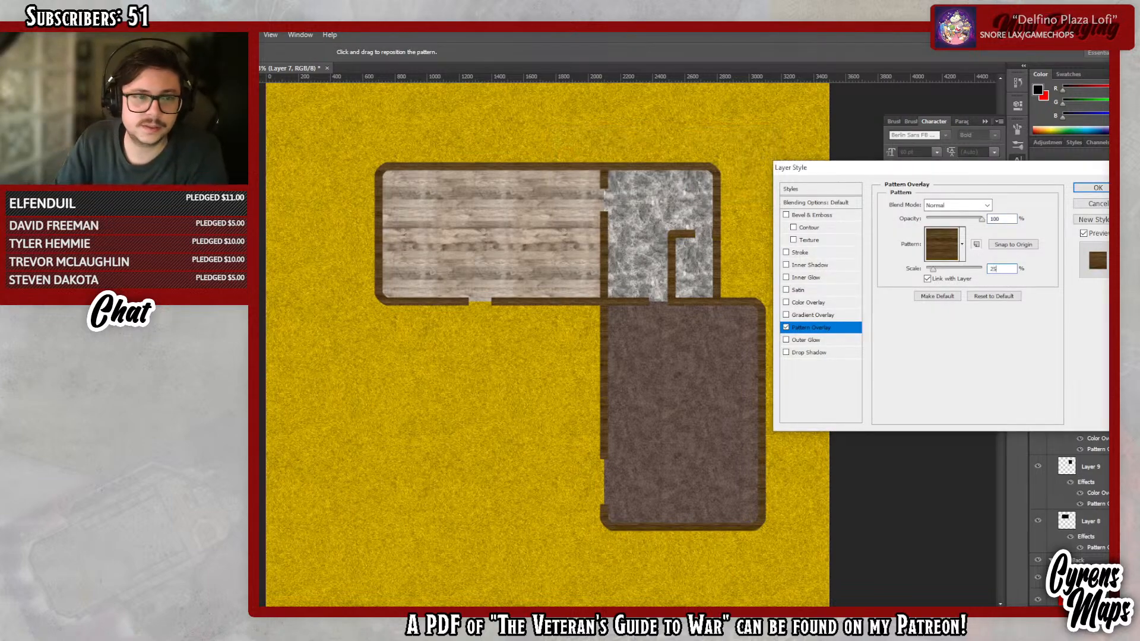
key("BackSpace")
key("BackSpace")
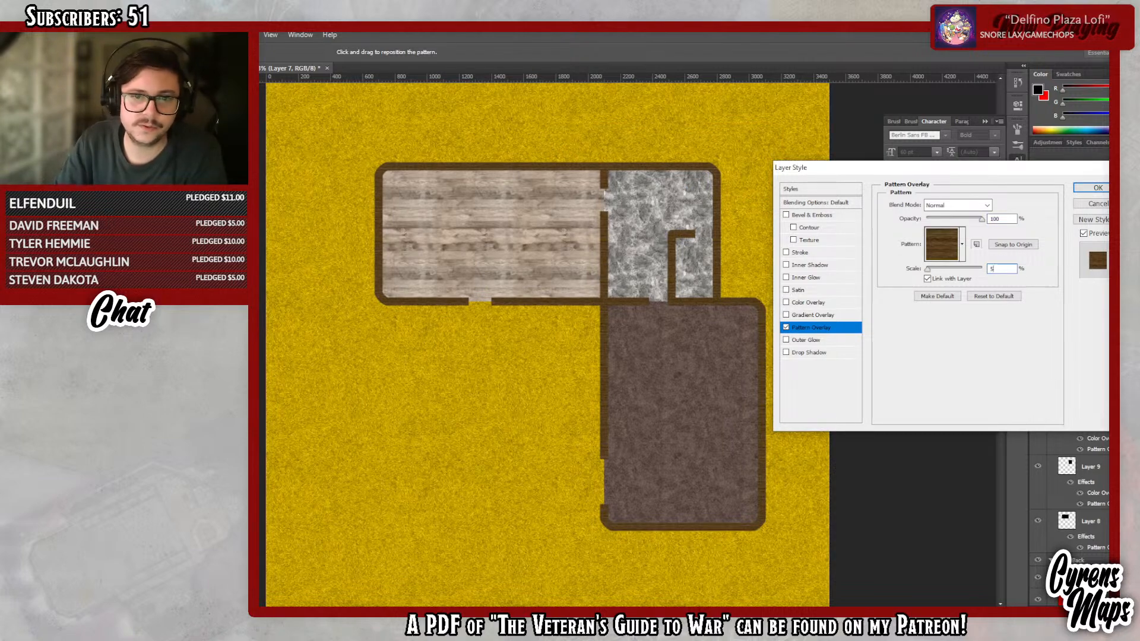
type("5")
key("Return")
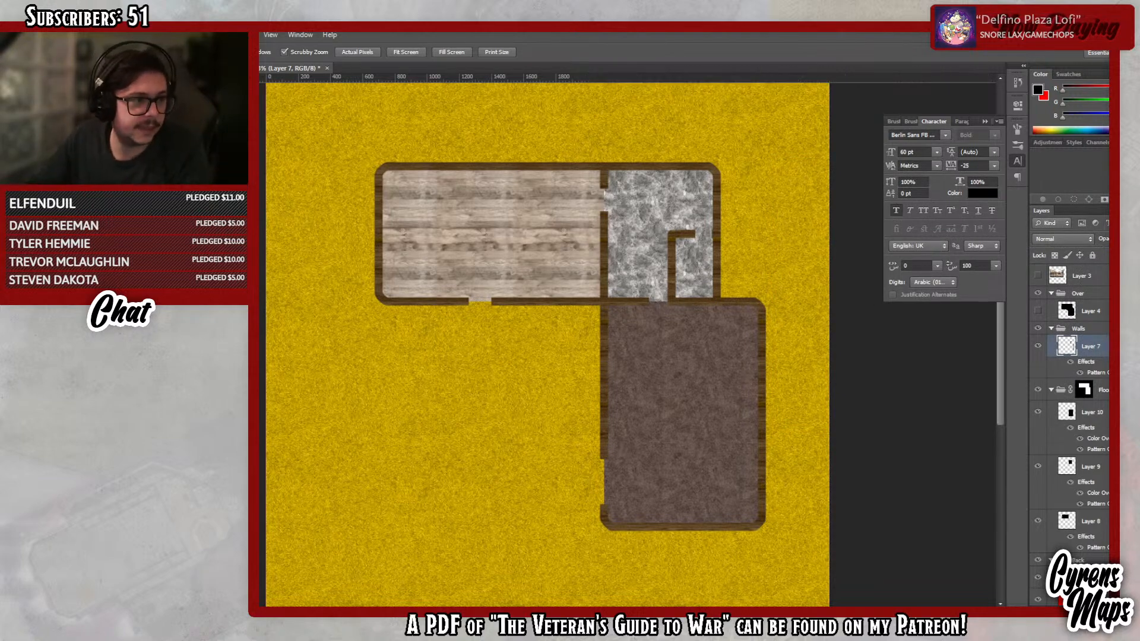
left_click_drag(607, 225, 728, 261)
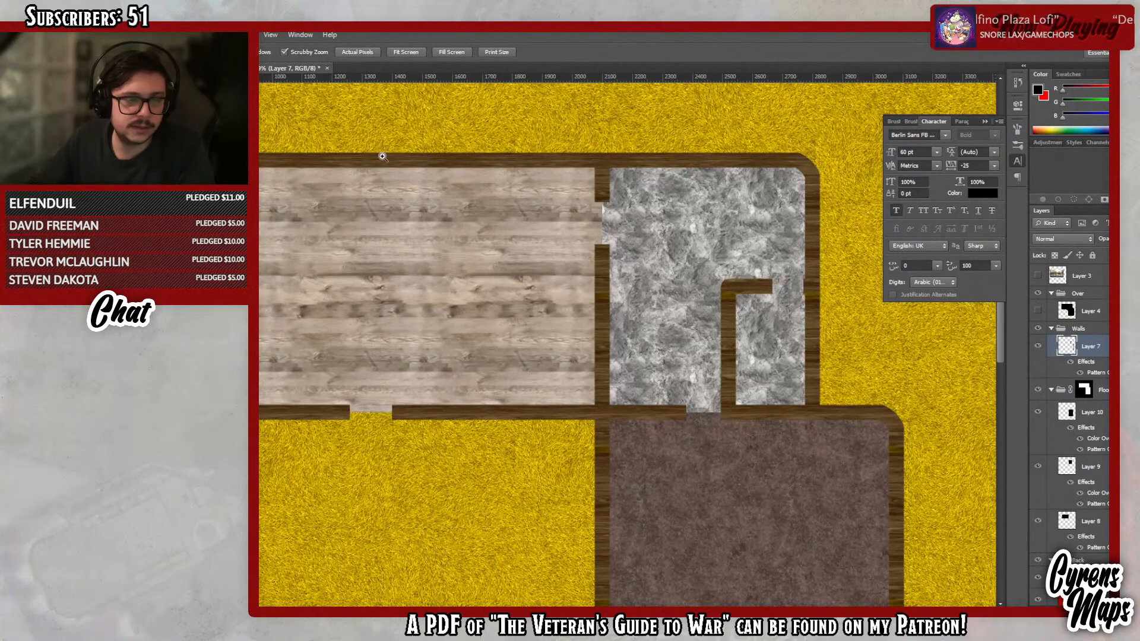
left_click_drag(694, 155, 664, 160)
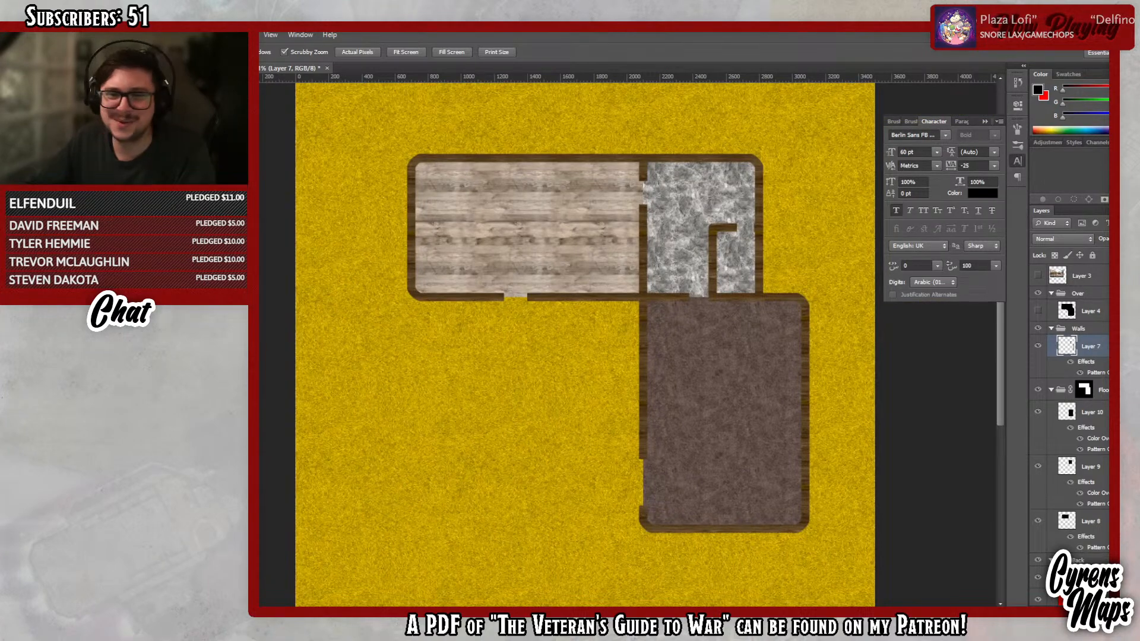
- Replace the walls' Pattern Overlay with the dark brown cobbled stone pattern
double_click(1068, 351)
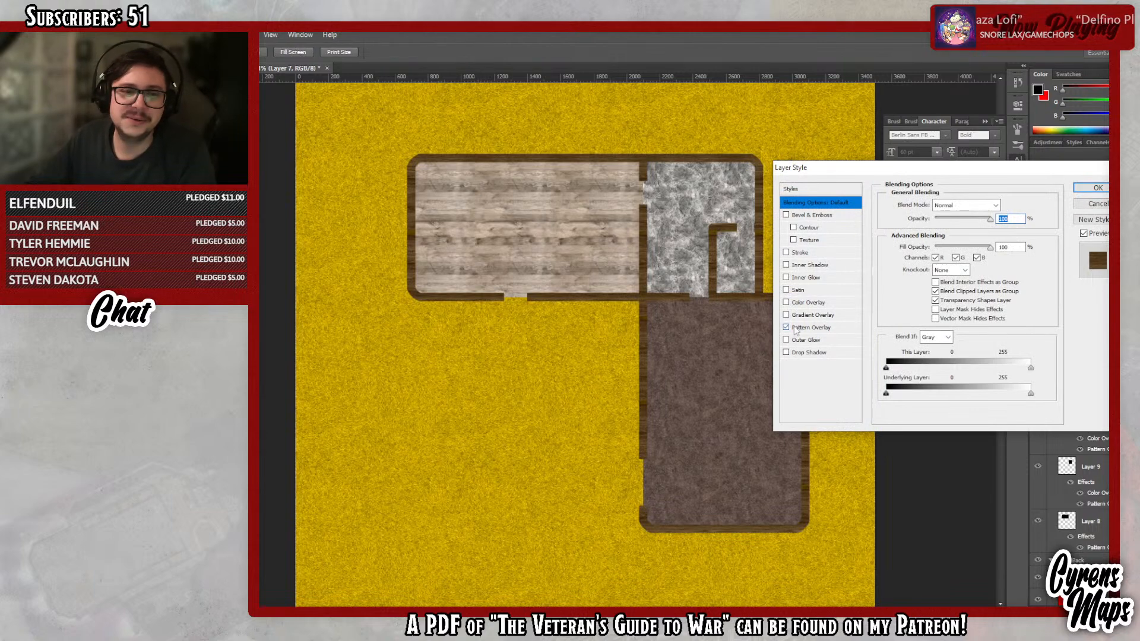
left_click(811, 328)
left_click(962, 244)
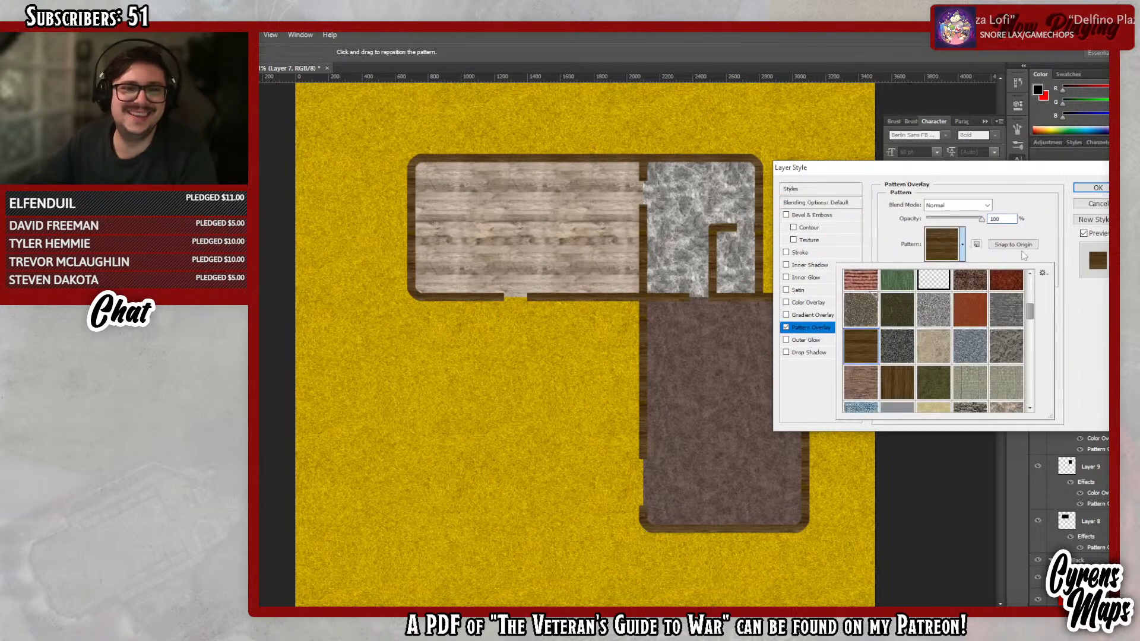
scroll(1036, 318, "down", 5)
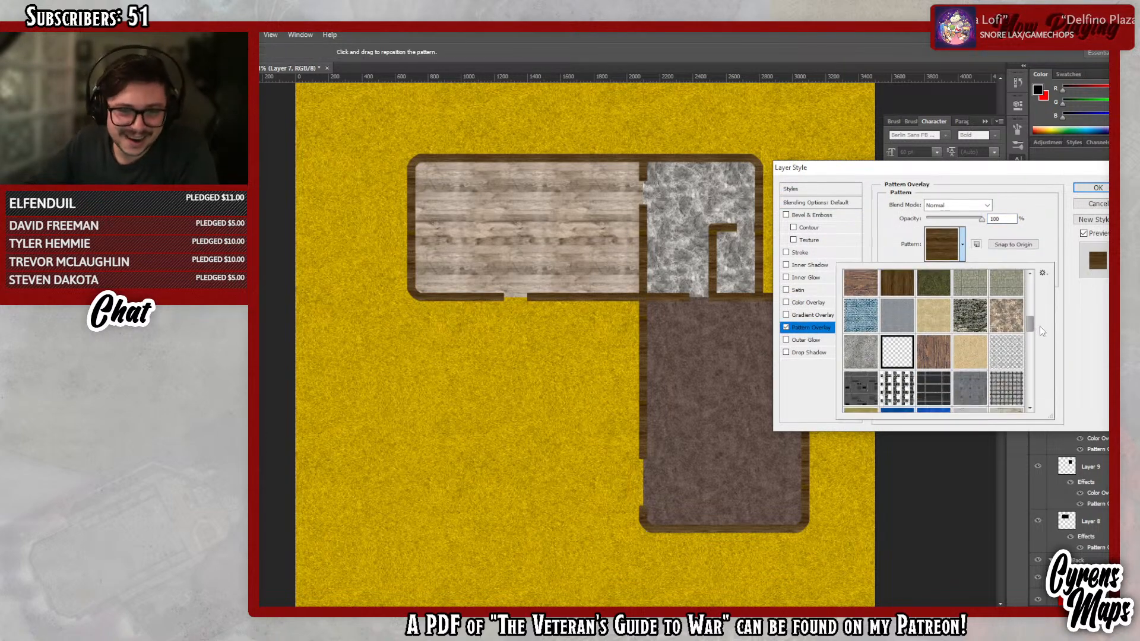
scroll(1040, 350, "down", 5)
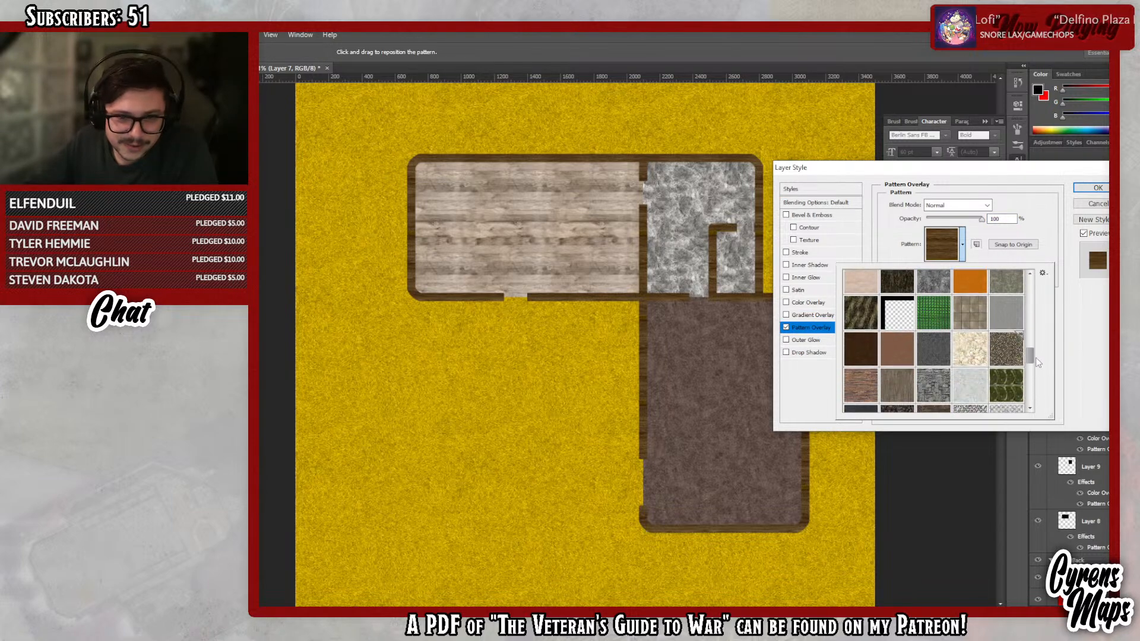
scroll(1036, 370, "down", 1)
left_click(936, 335)
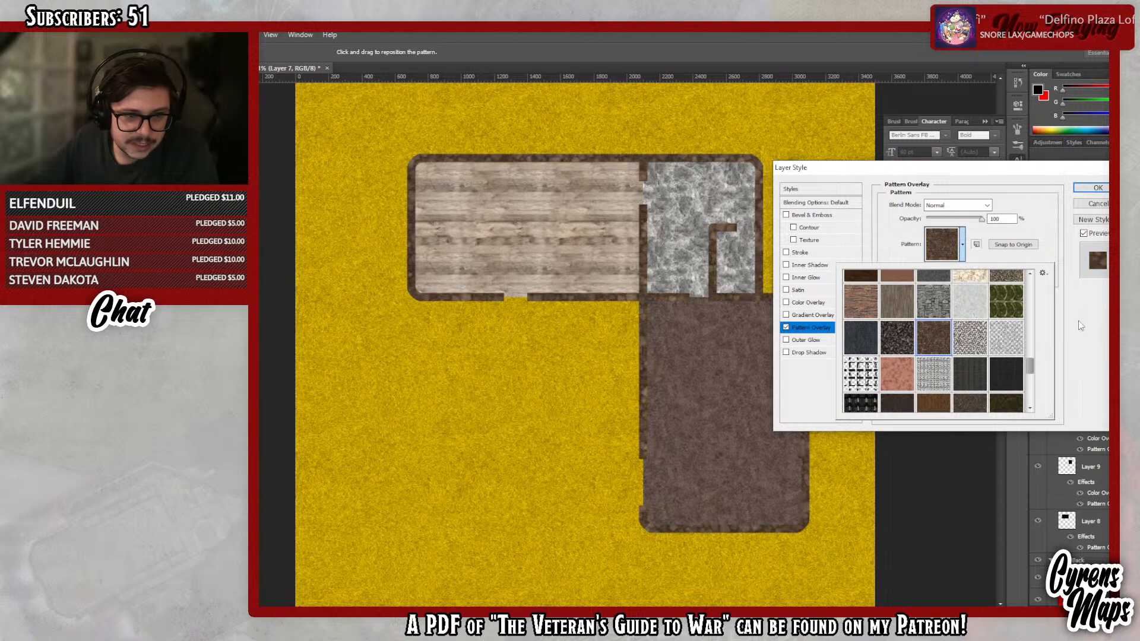
left_click(1078, 320)
- Set the wall stone pattern's scale to 25% and apply the layer style
double_click(1000, 270)
type("25")
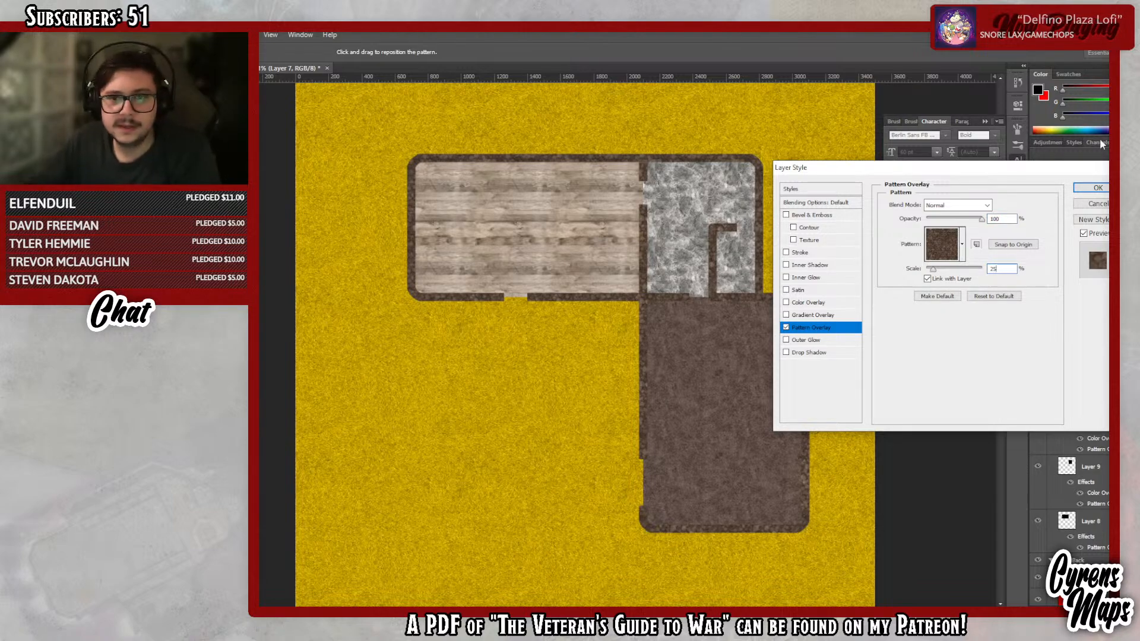
left_click(1098, 188)
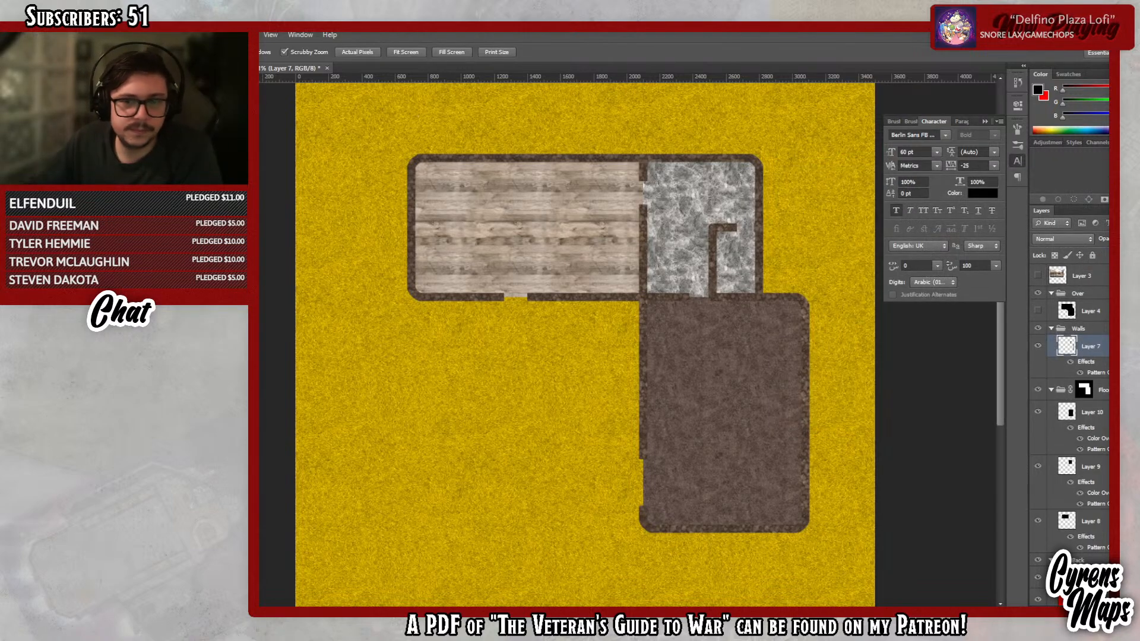
- Enable Bevel & Emboss in the wall layer's style, with the walls around the stone-floored room in close view
left_click_drag(636, 286, 714, 294)
scroll(714, 294, "up", 4)
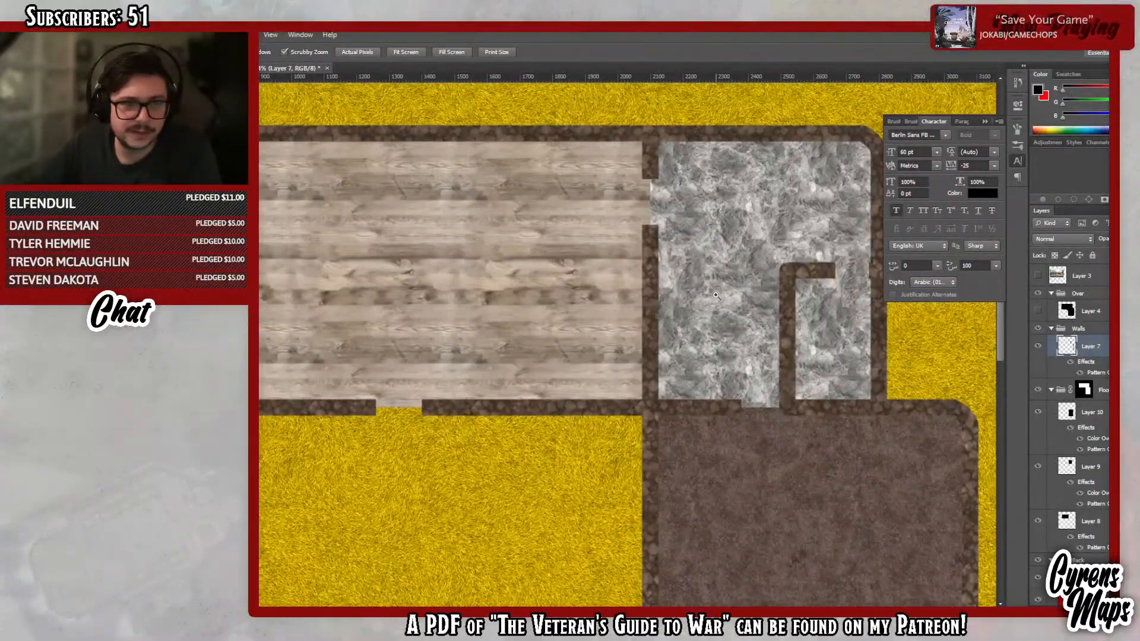
left_click(659, 142)
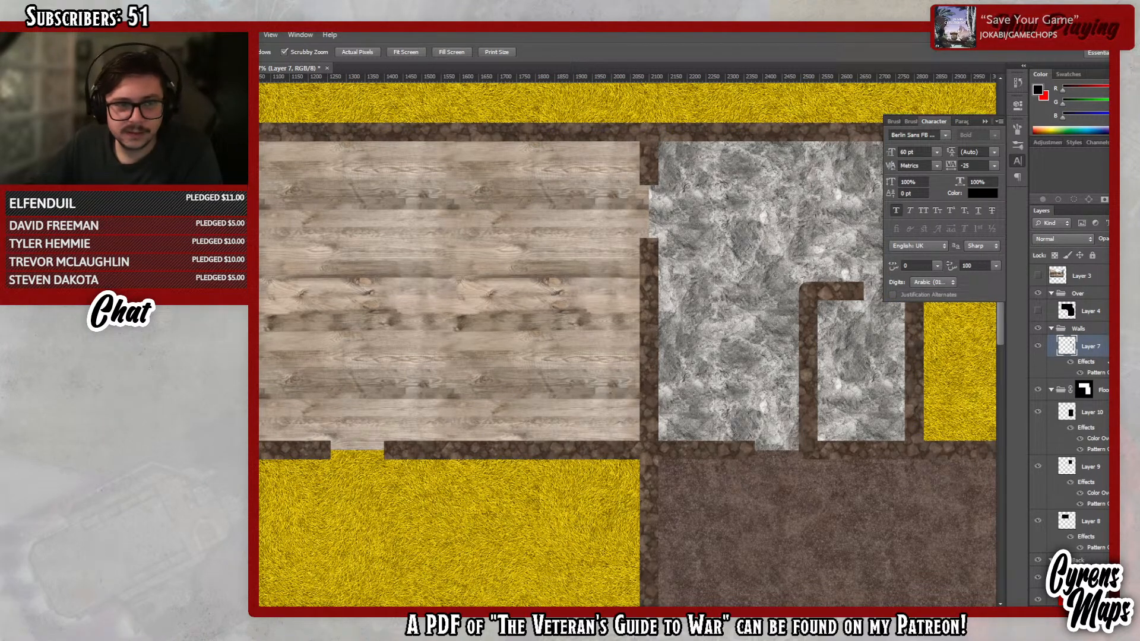
double_click(1106, 353)
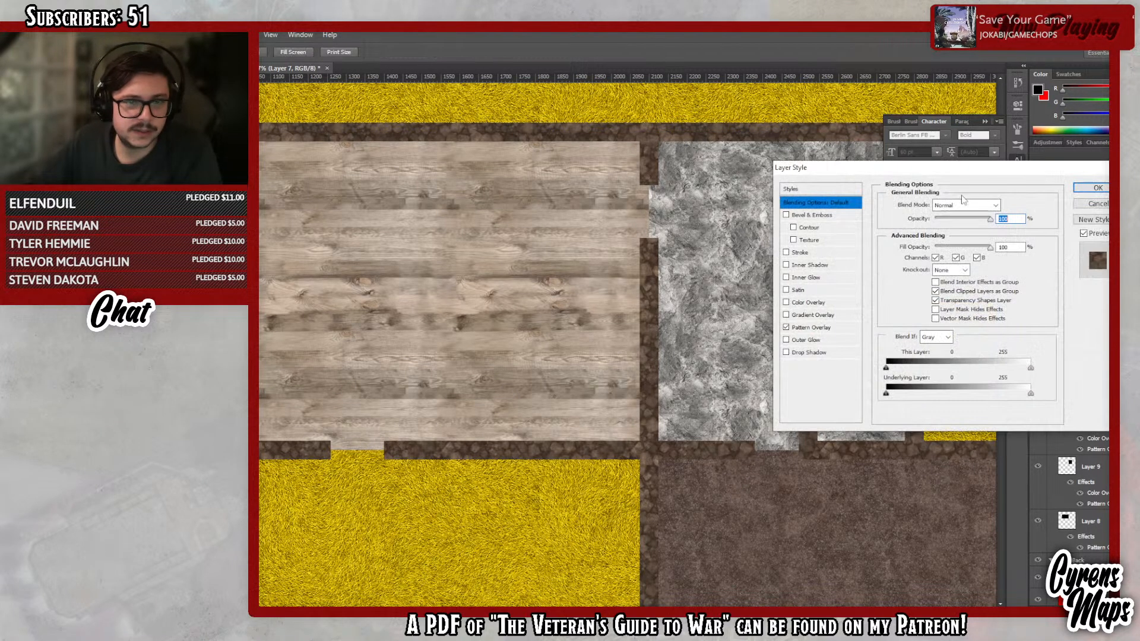
left_click(795, 216)
left_click_drag(822, 173, 722, 164)
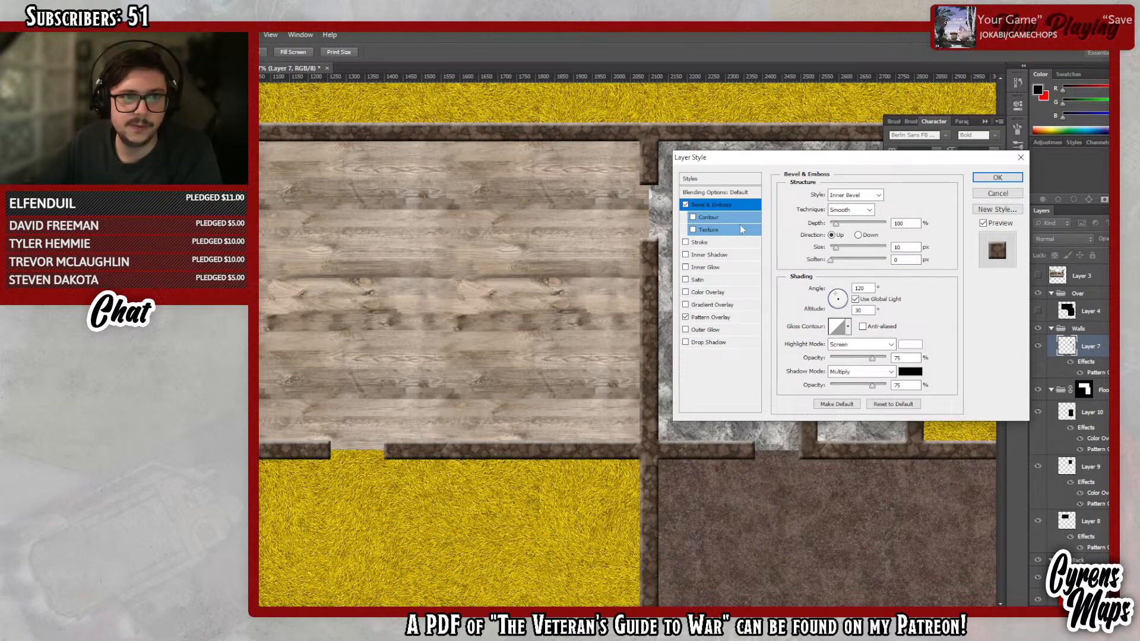
- Set the wall bevel's highlight mode to Overlay at 100% opacity and its technique to Chisel Hard
left_click(887, 345)
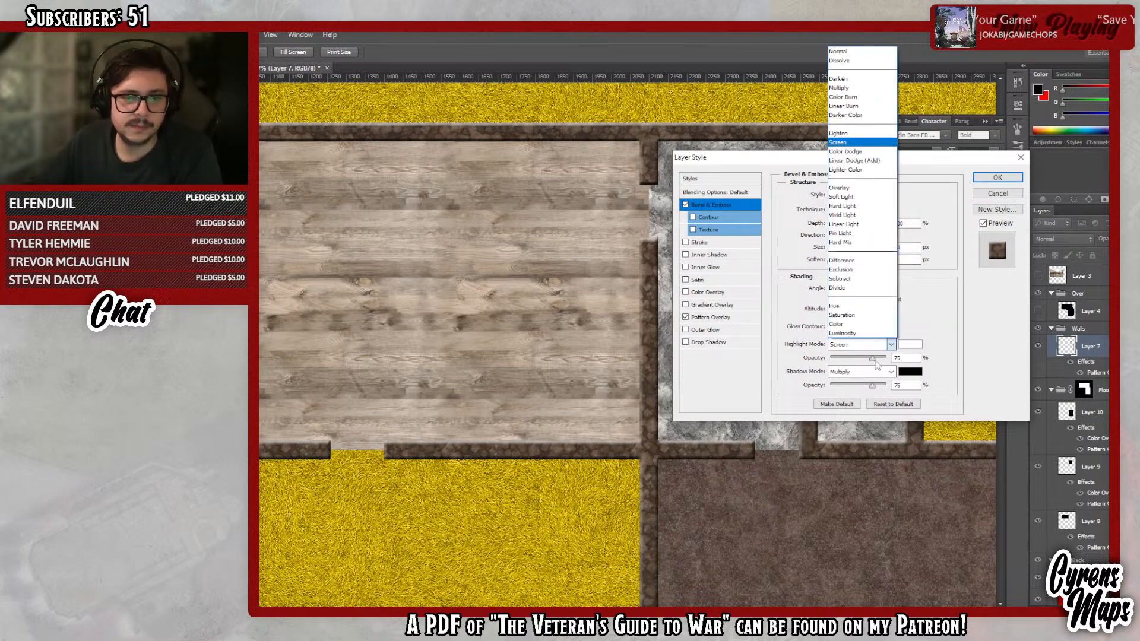
left_click(861, 194)
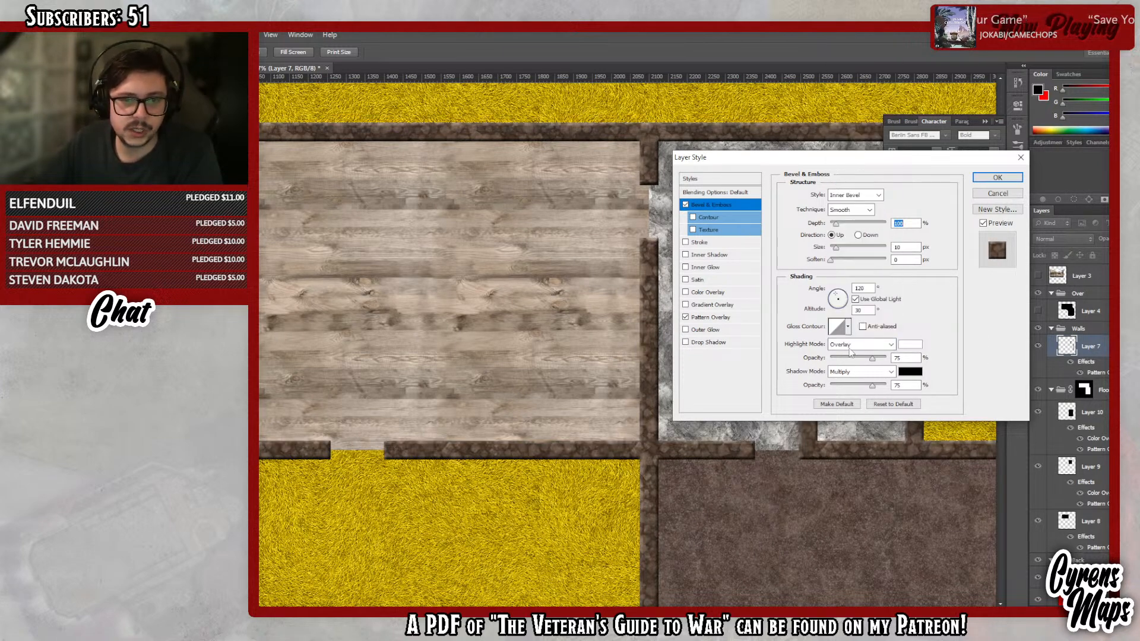
left_click_drag(871, 359, 888, 358)
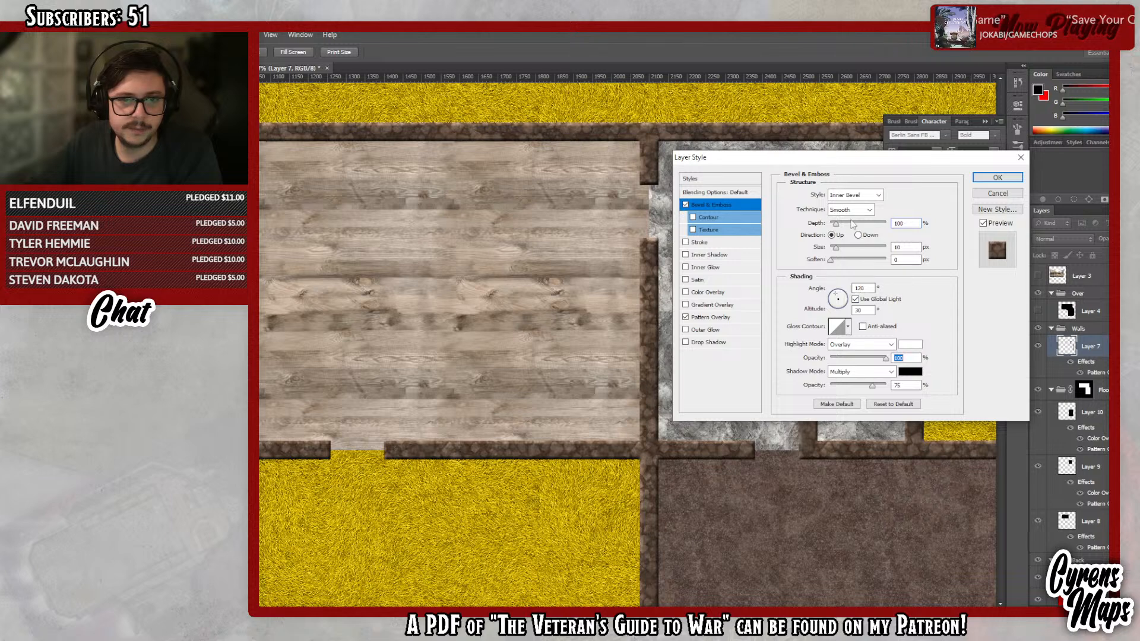
left_click(848, 210)
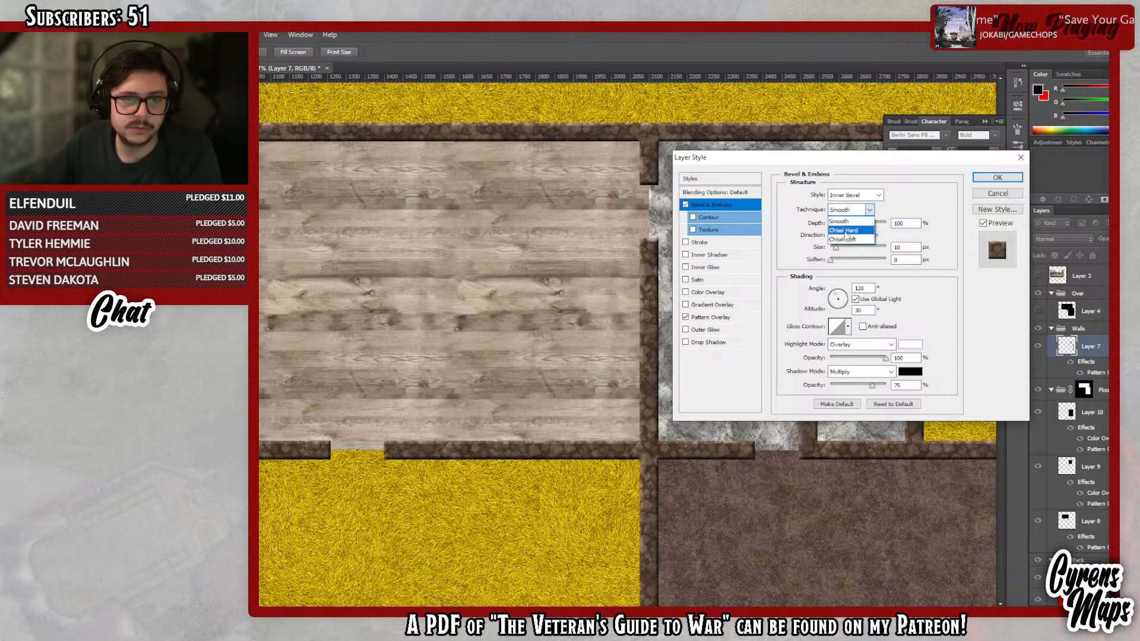
left_click(846, 232)
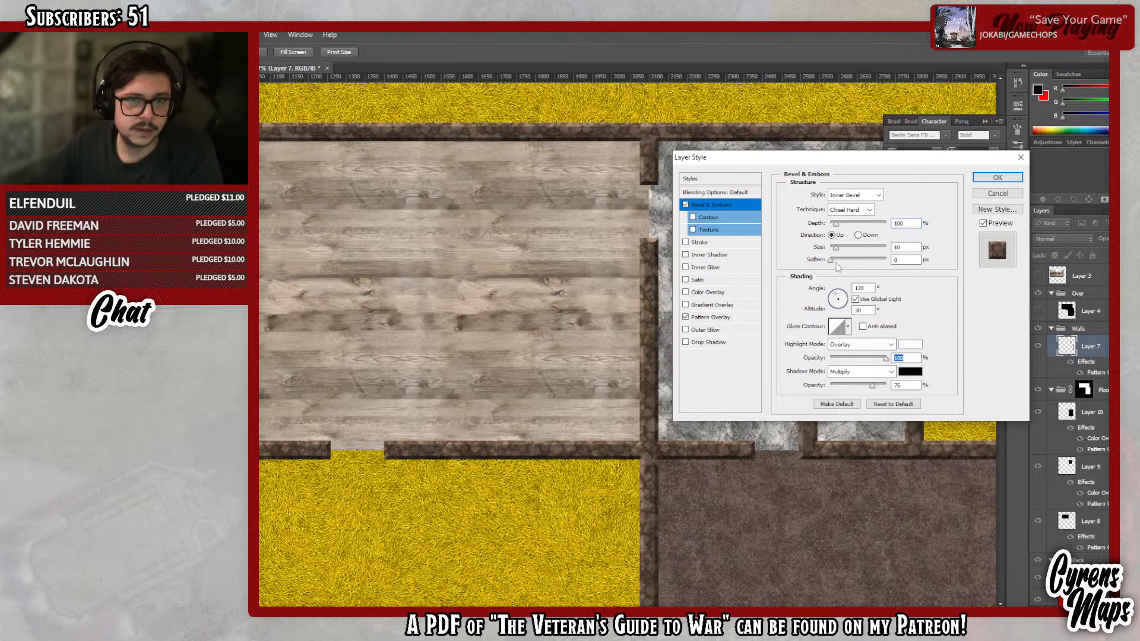
- Try different Soften amounts for the wall bevel and settle on 3 px
left_click(836, 261)
mouse_move(837, 265)
left_mouse_down()
mouse_move(868, 265)
mouse_move(839, 265)
left_mouse_up()
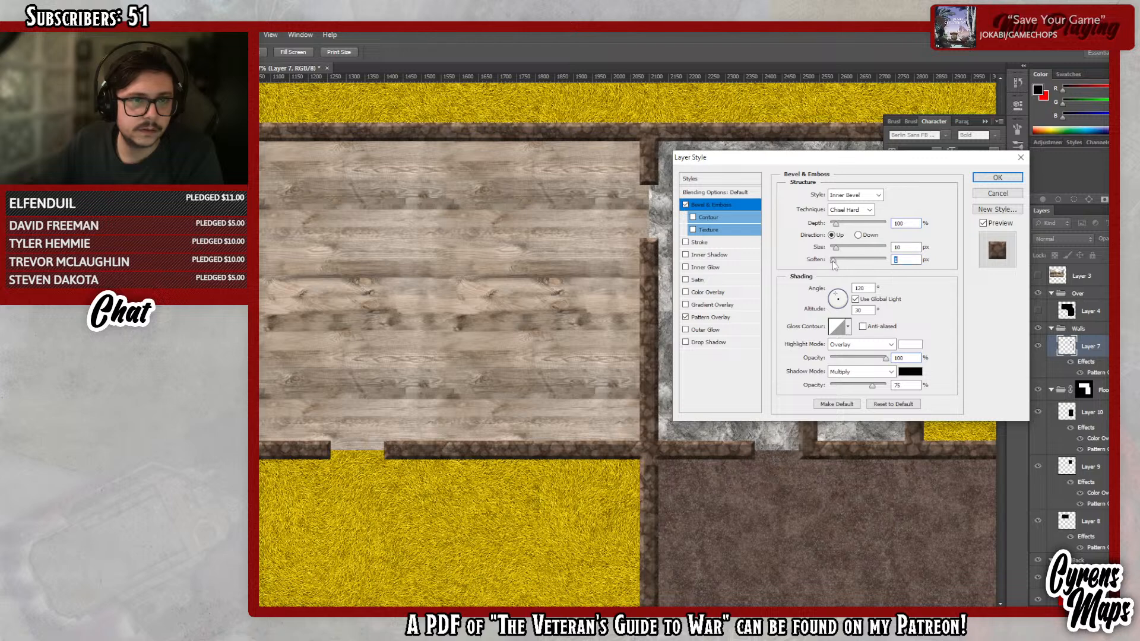
left_click_drag(837, 265, 841, 266)
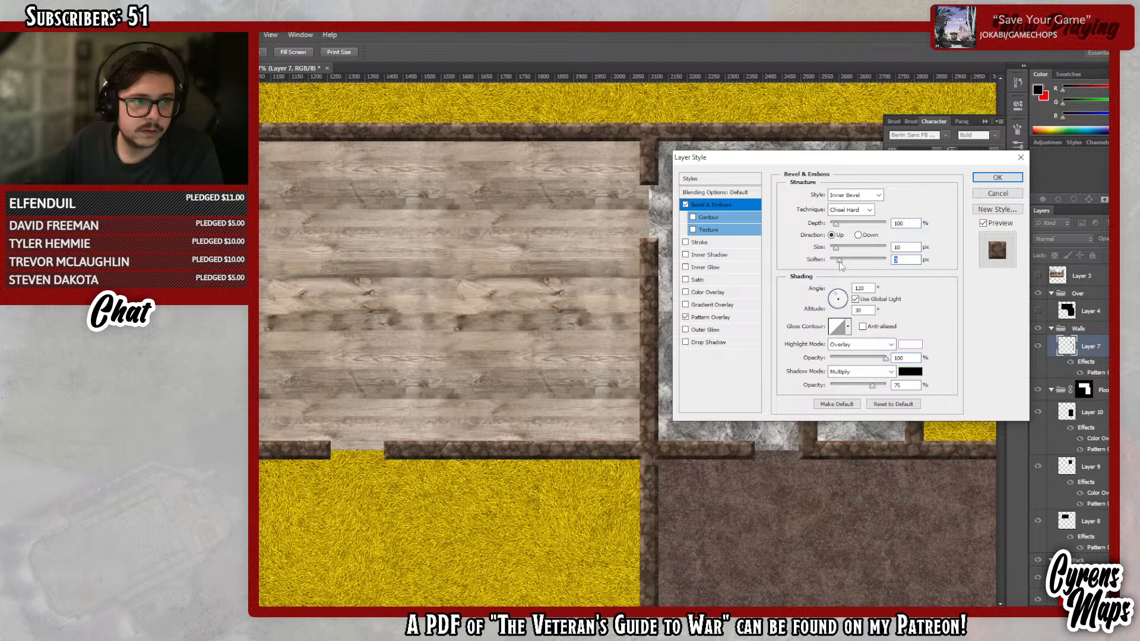
left_click_drag(841, 265, 837, 266)
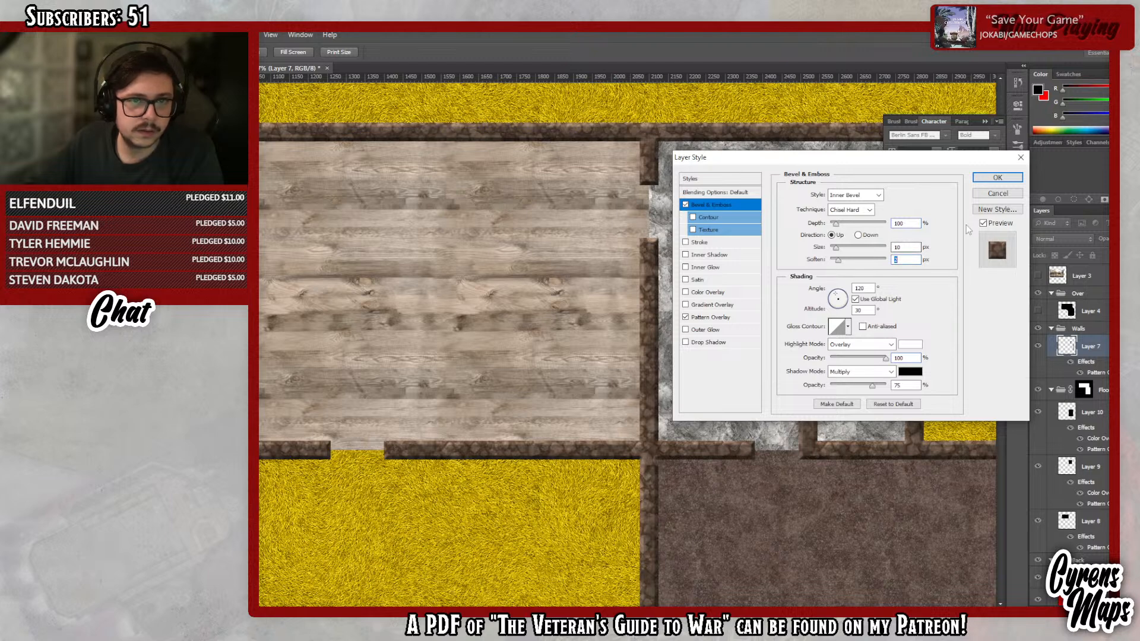
left_click_drag(839, 264, 844, 264)
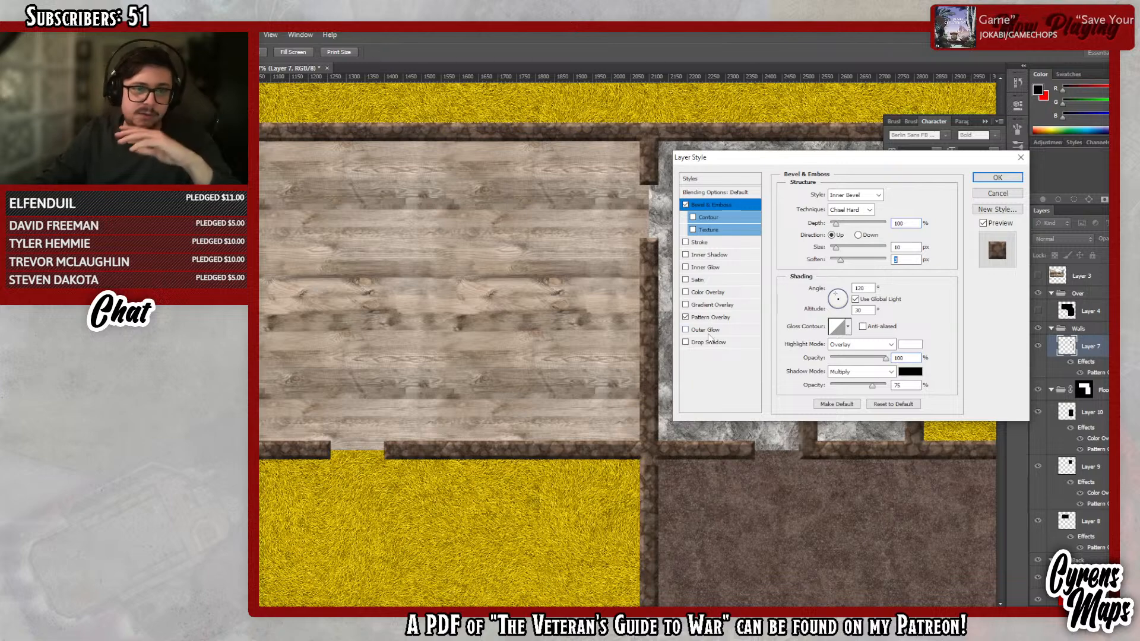
- Add a Drop Shadow to the walls with a distance and size of 10 px, and apply the layer style
left_click(715, 342)
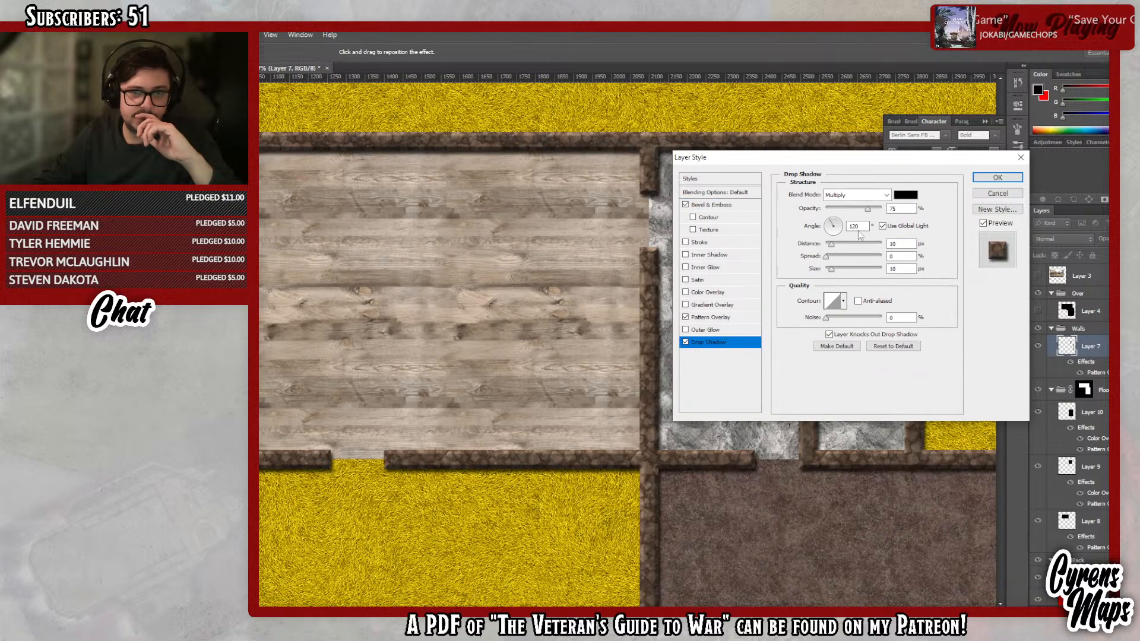
left_click_drag(867, 226, 835, 228)
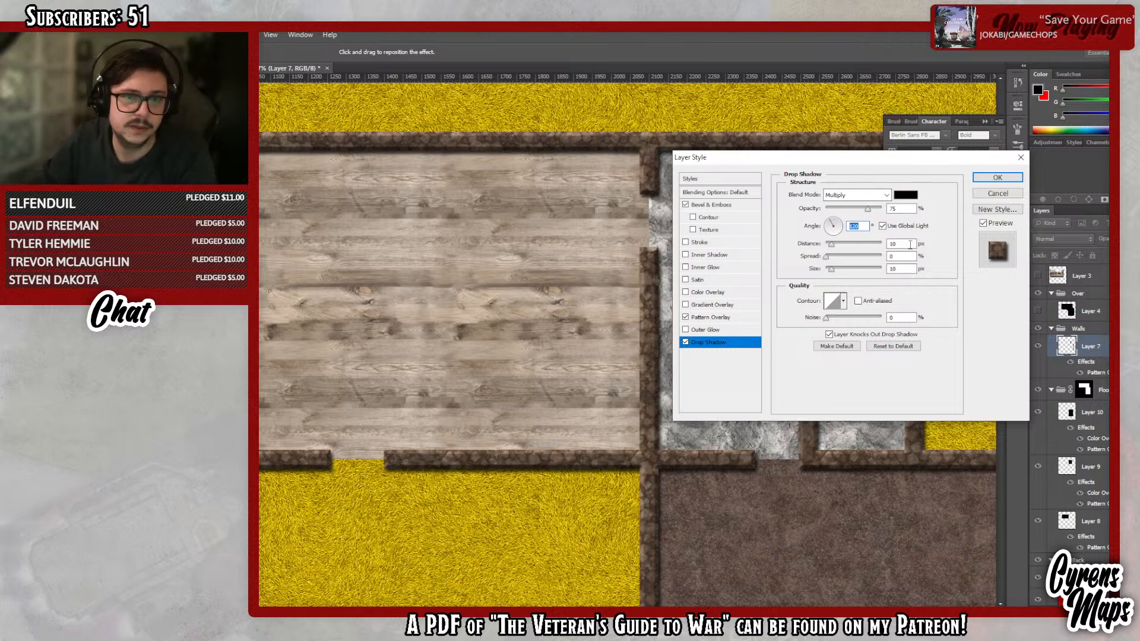
left_click_drag(837, 159, 757, 174)
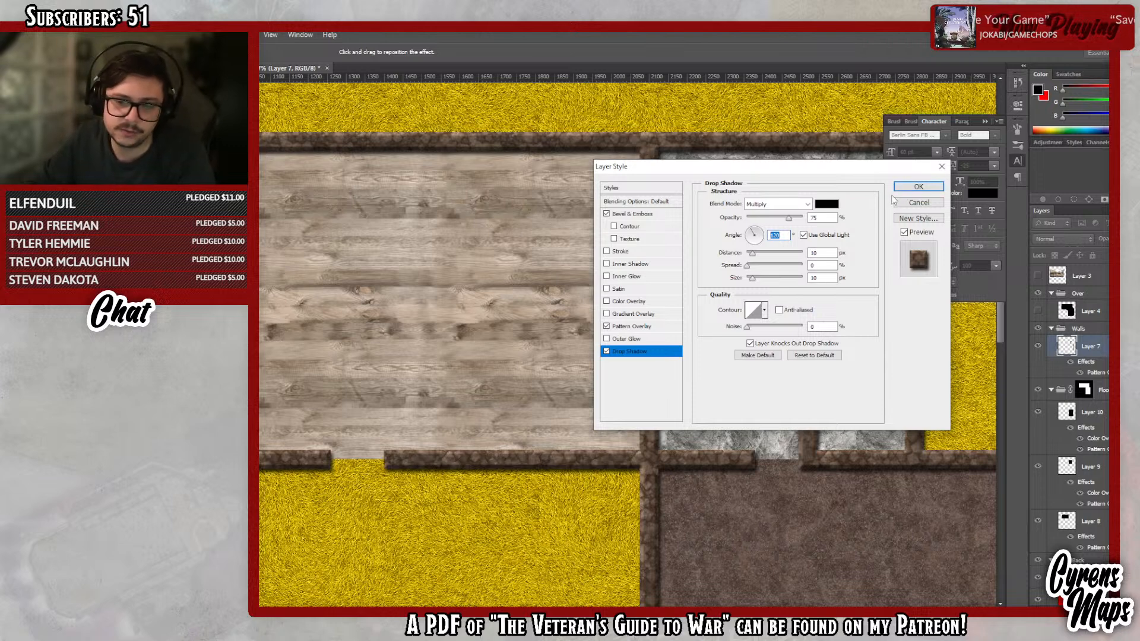
left_click_drag(752, 279, 746, 279)
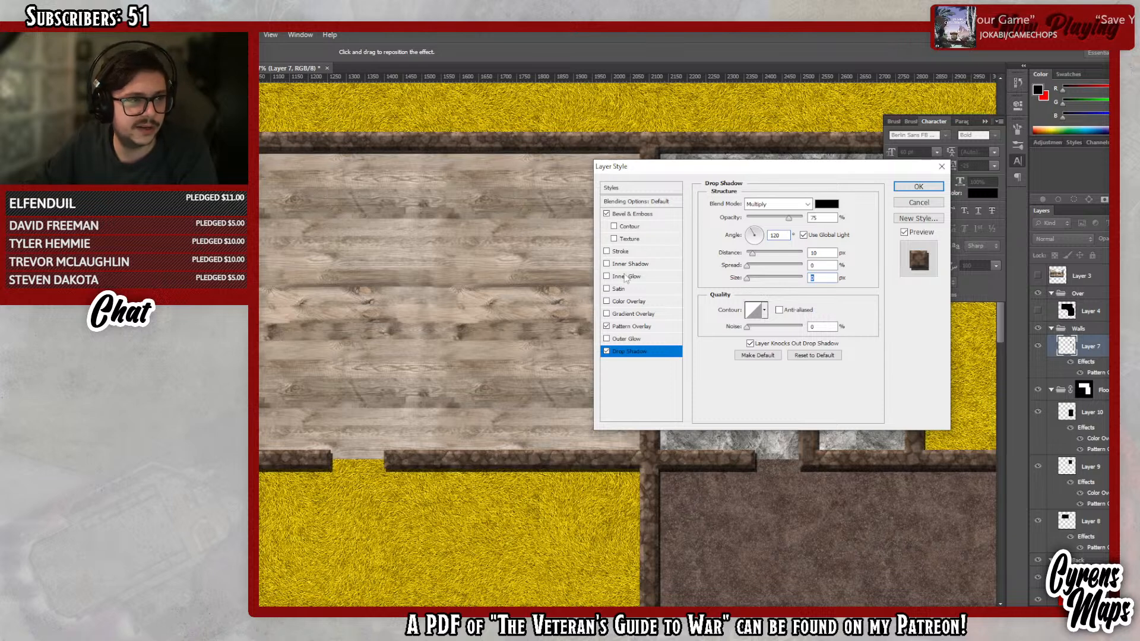
left_click_drag(749, 282, 747, 281)
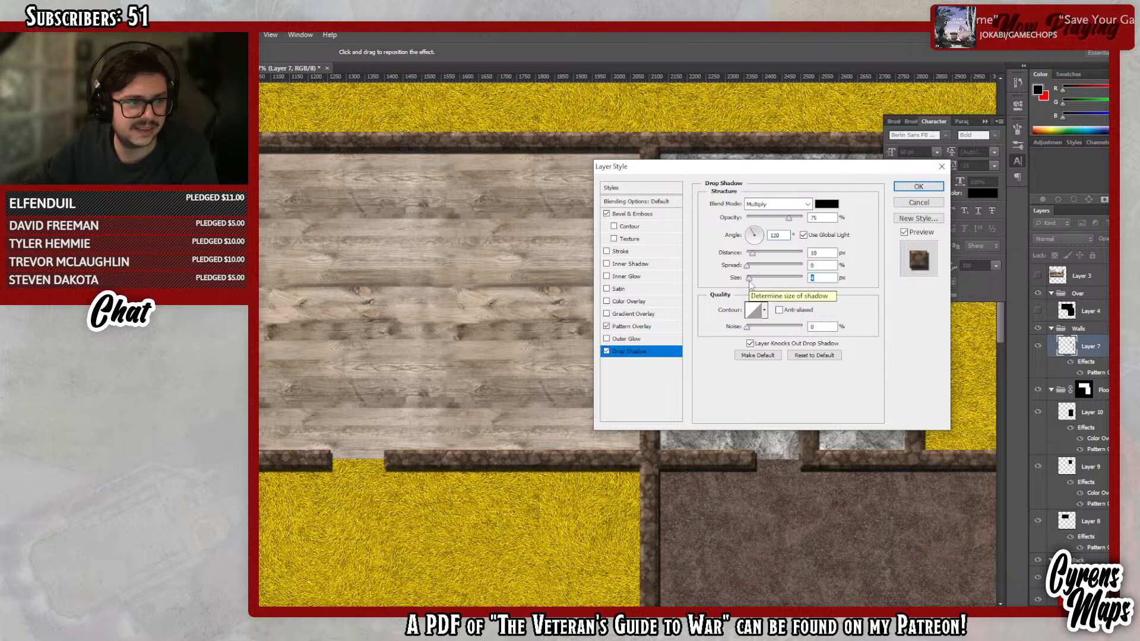
left_click_drag(749, 282, 753, 281)
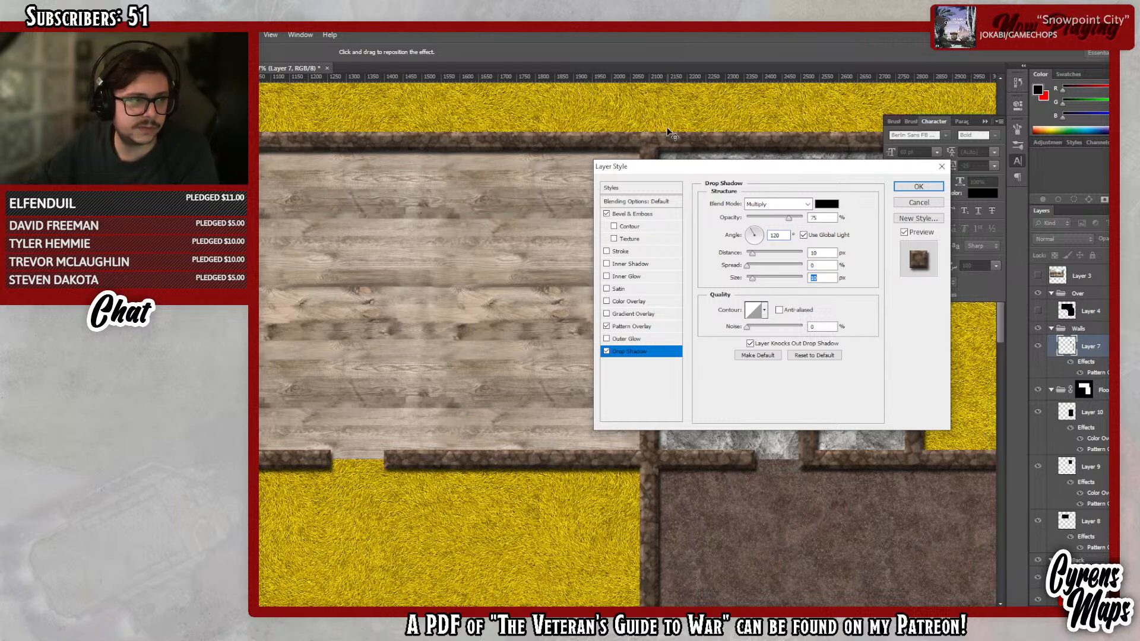
left_click(924, 188)
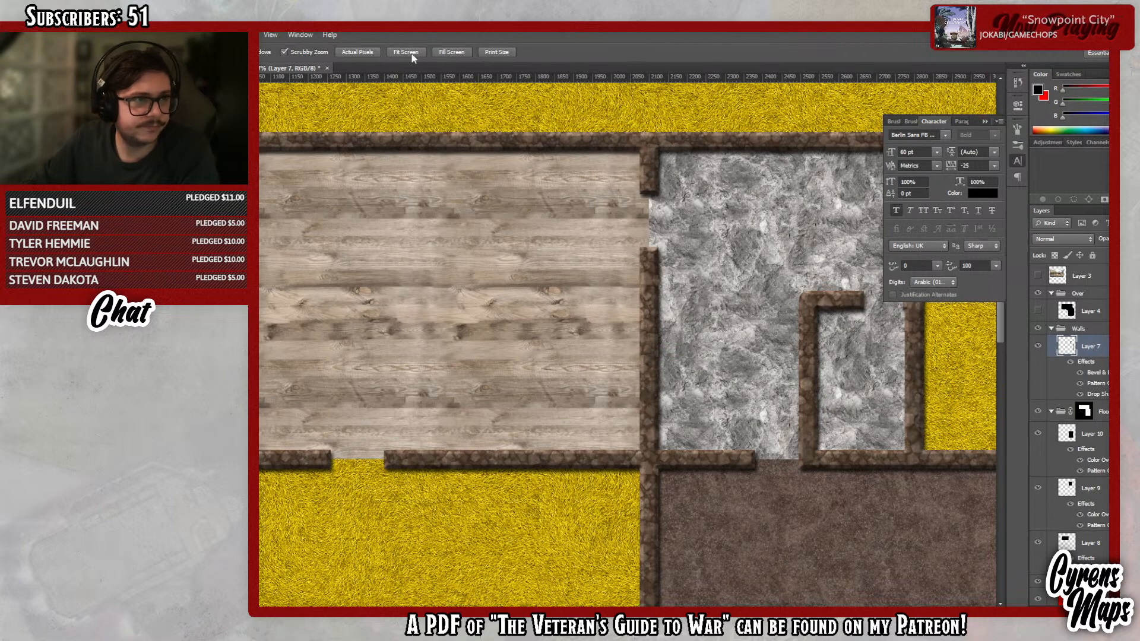
- Create a new layer for the doors directly beneath the wall layer and above the masked floors group
left_click(413, 53)
left_click_drag(605, 303, 477, 329)
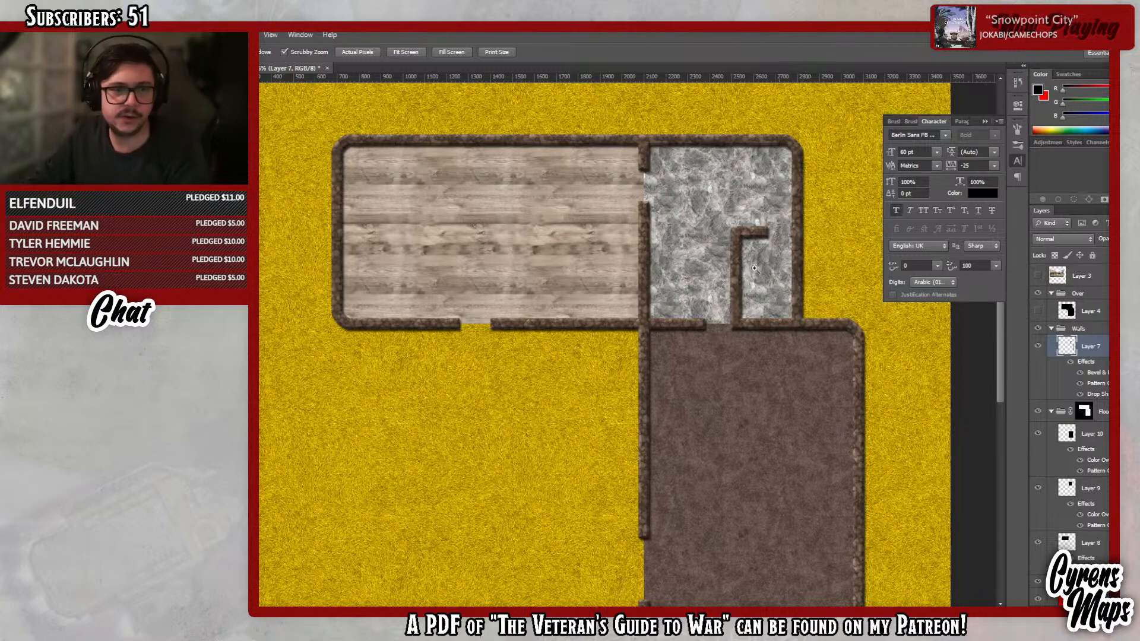
left_click_drag(457, 318, 489, 305)
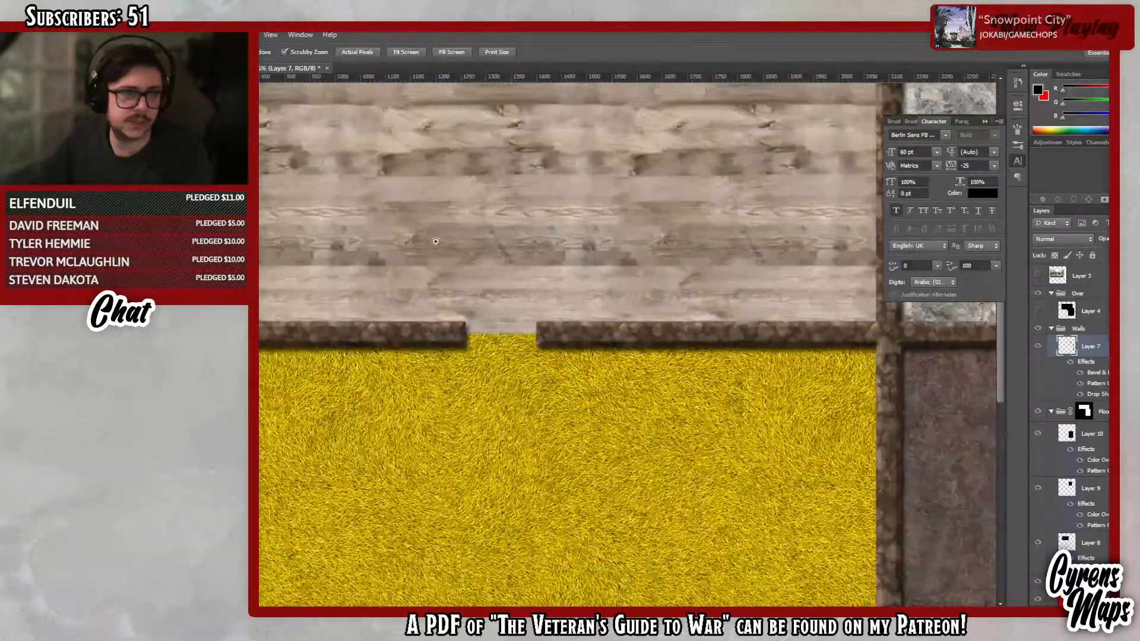
key("m")
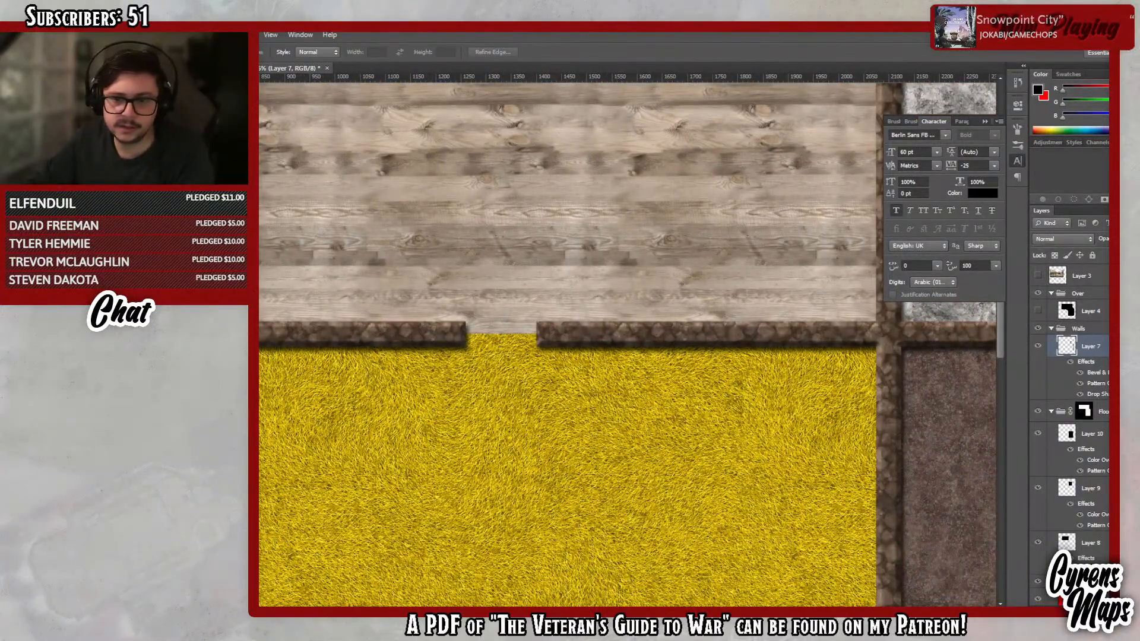
left_click(1093, 434)
scroll(1100, 454, "down", 1)
scroll(1099, 474, "up", 1)
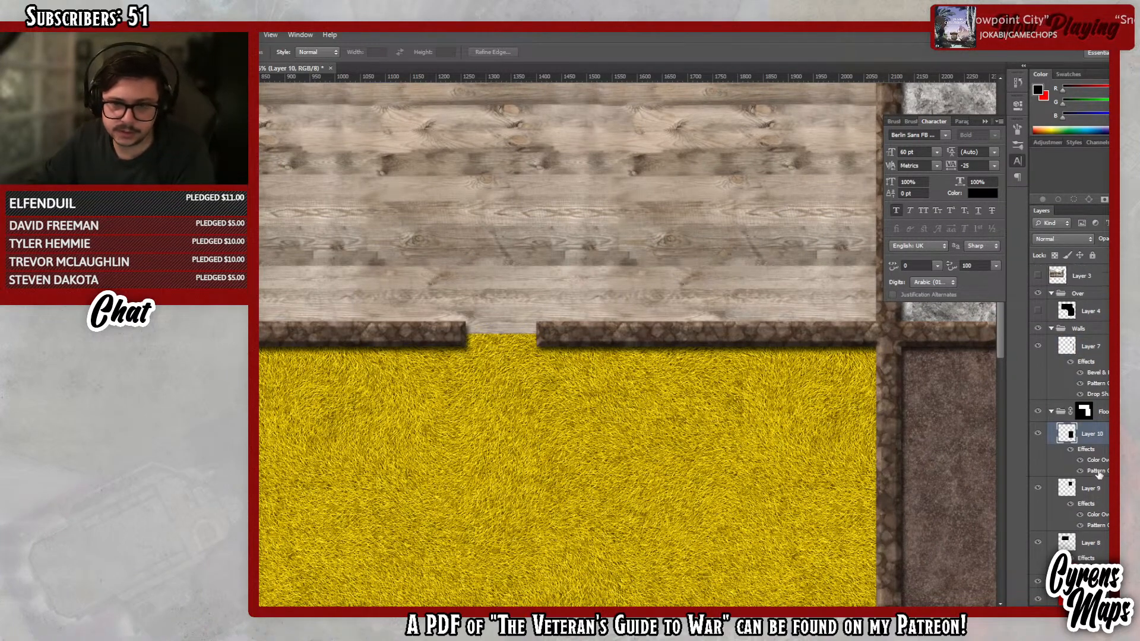
left_click(1084, 411)
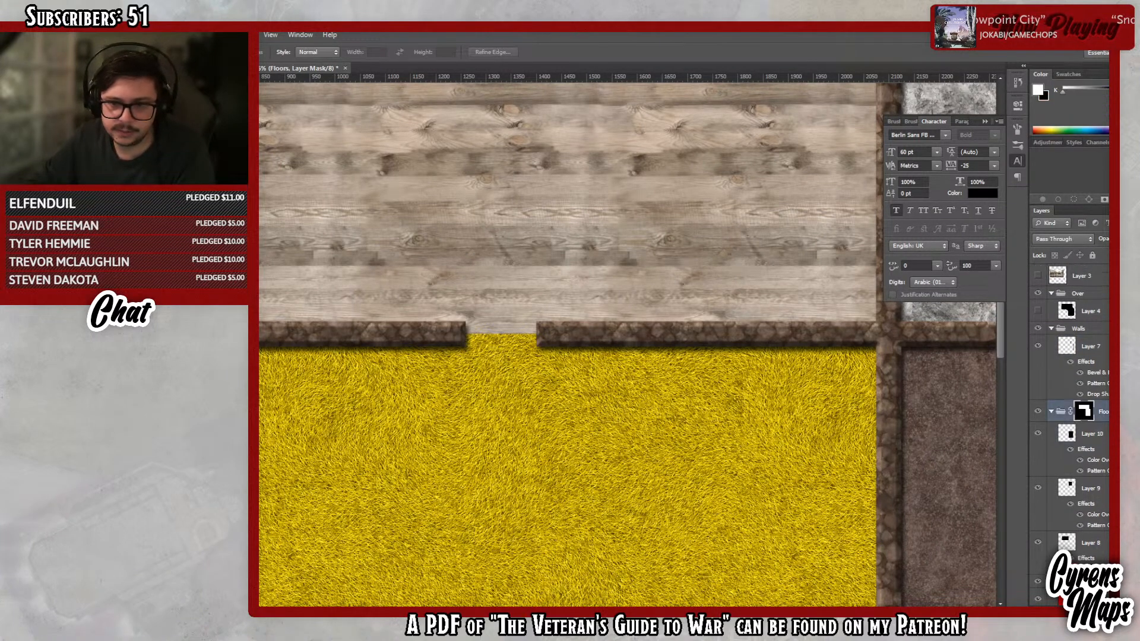
left_click(1091, 349)
key("ctrl+shift+alt+n")
left_click_drag(1093, 354, 1093, 417)
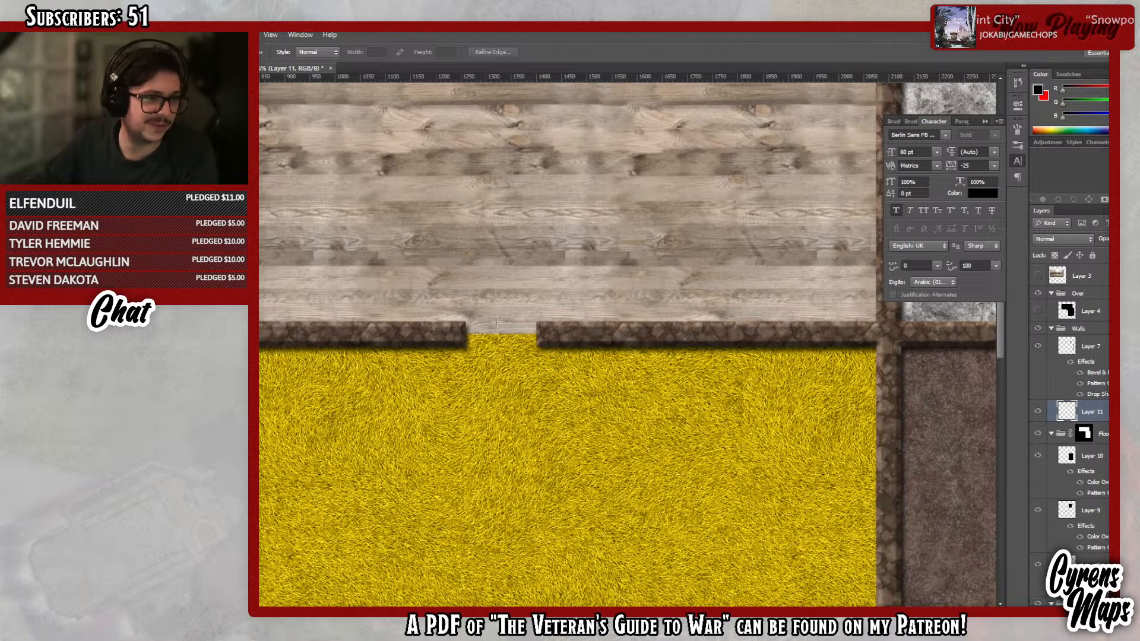
- Select narrow rectangles across the wooden room's lower doorway and the three doorways around the stone room, overlapping the adjoining wall ends
left_click_drag(437, 327, 571, 340)
scroll(567, 342, "up", 8)
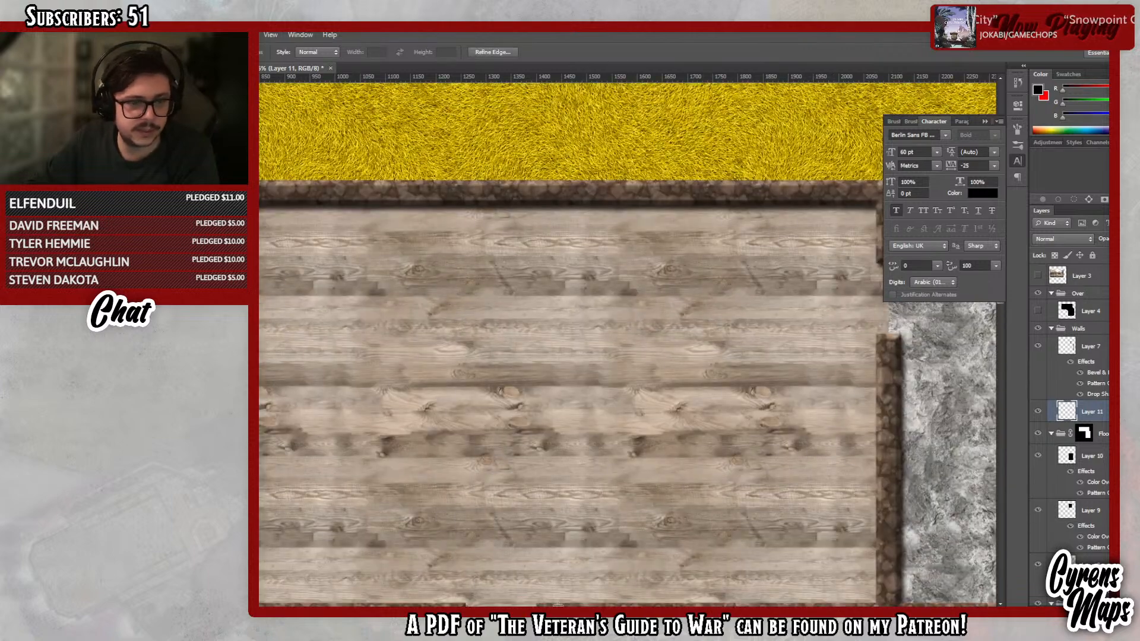
scroll(562, 323, "right", 10)
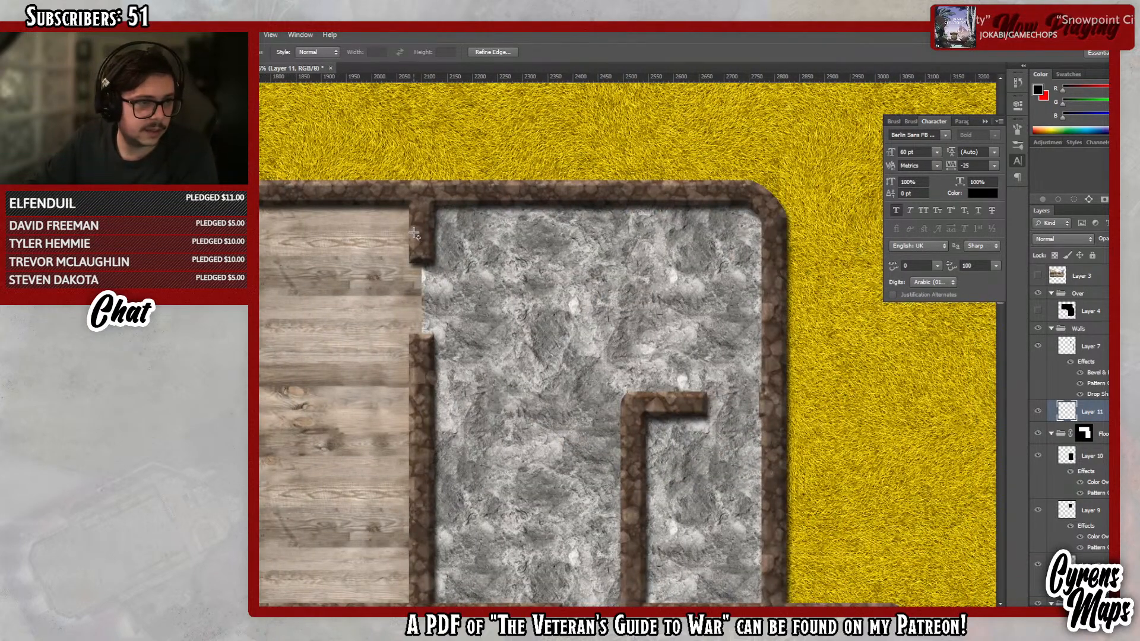
left_click_drag(416, 236, 429, 379)
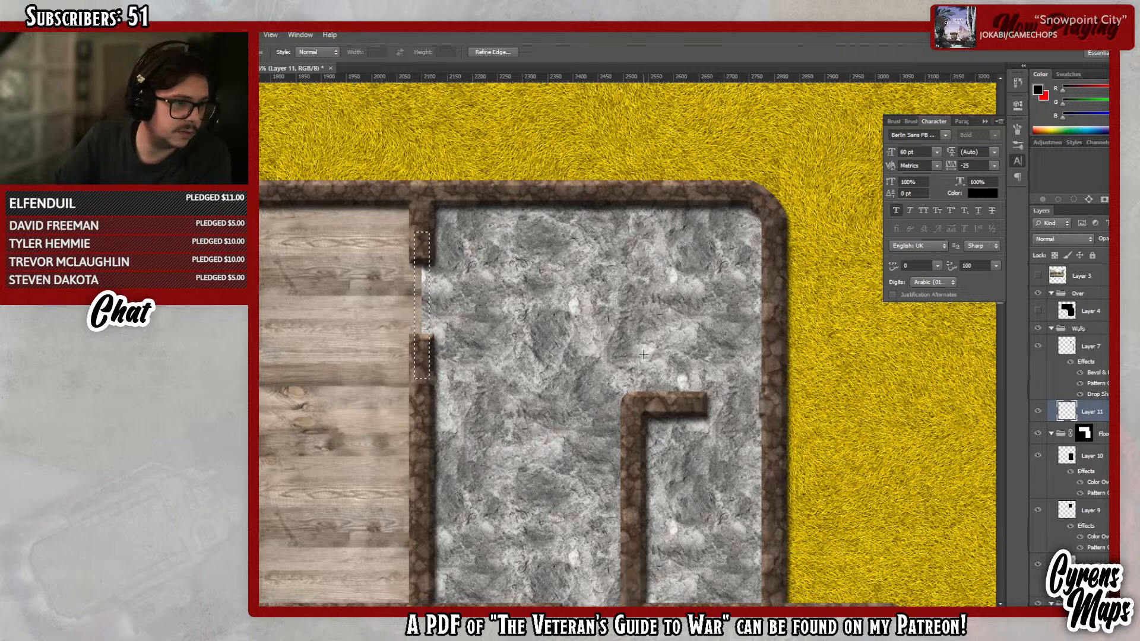
scroll(643, 354, "down", 3)
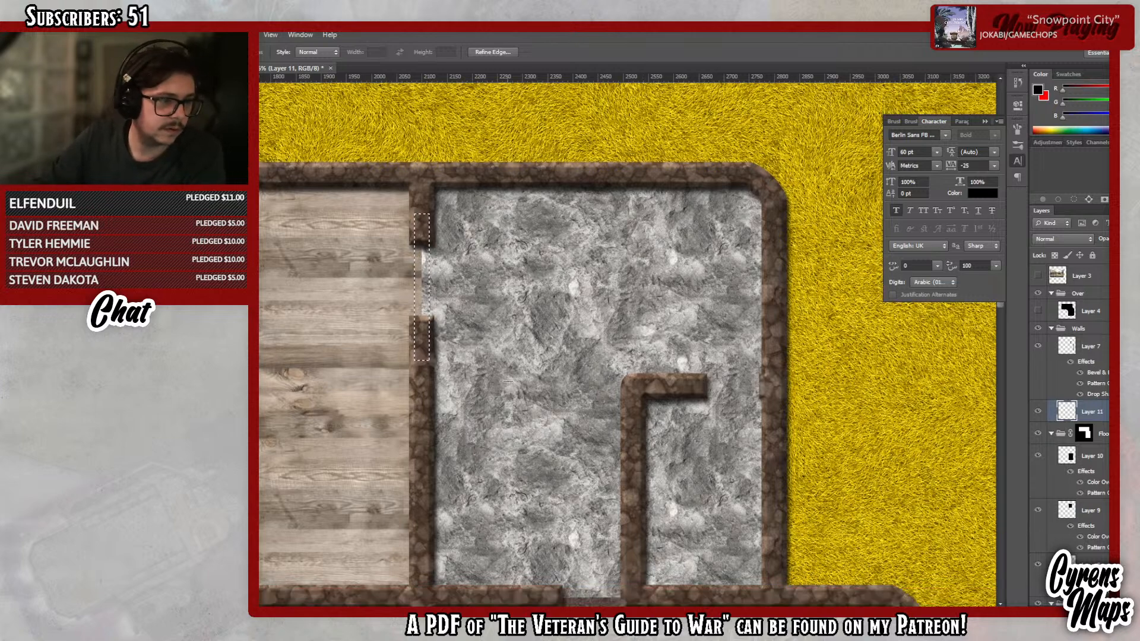
scroll(618, 410, "down", 1)
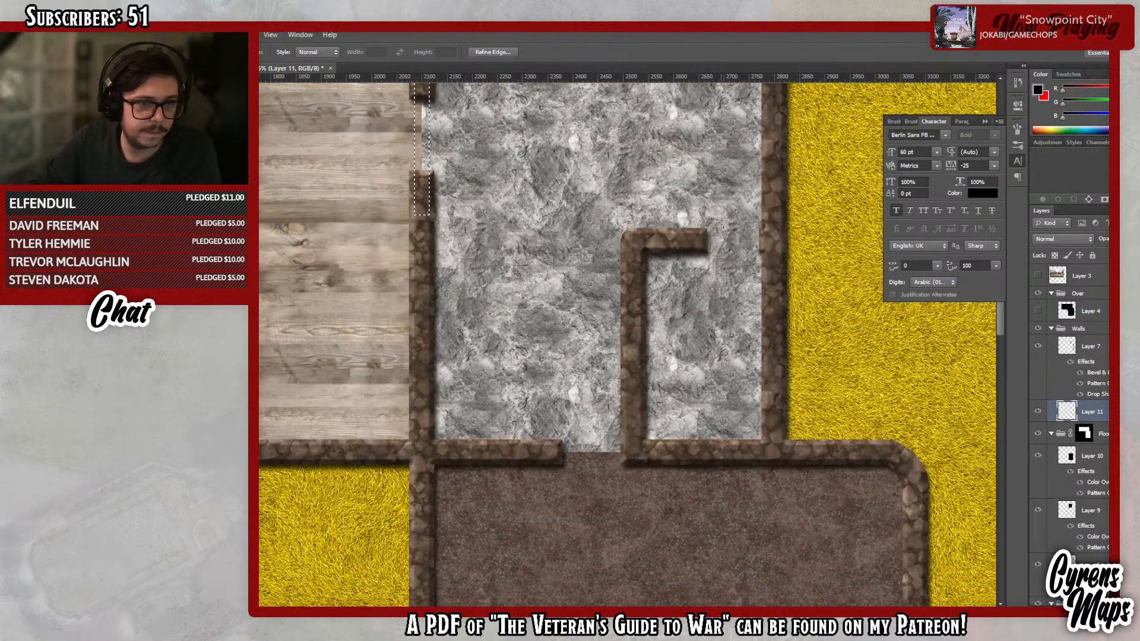
left_click_drag(693, 235, 774, 246)
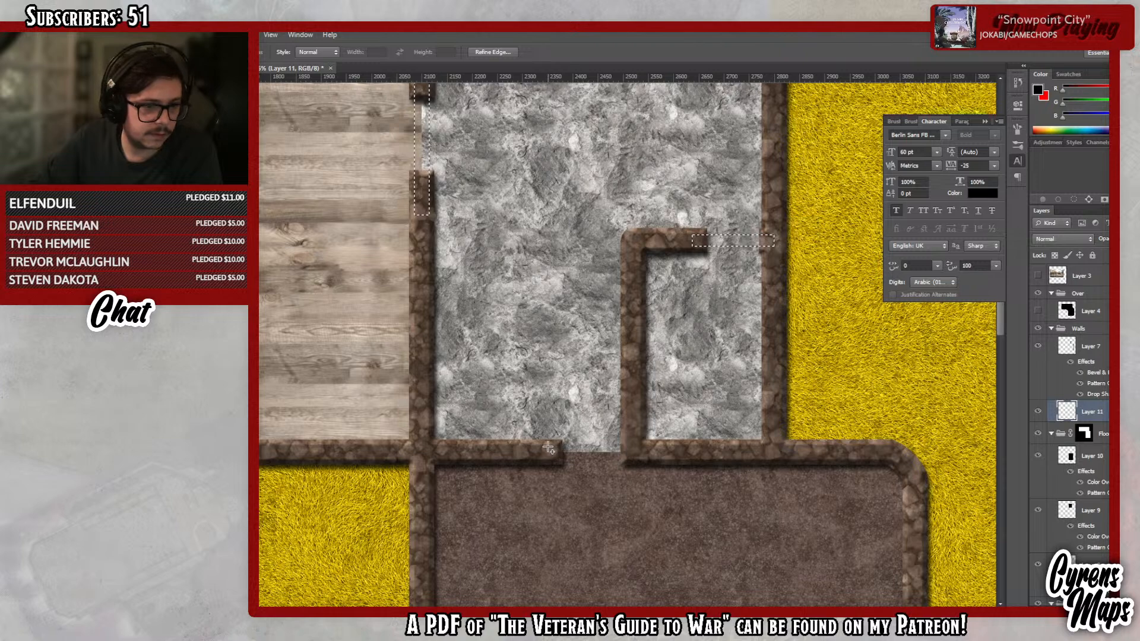
left_click_drag(544, 447, 652, 460)
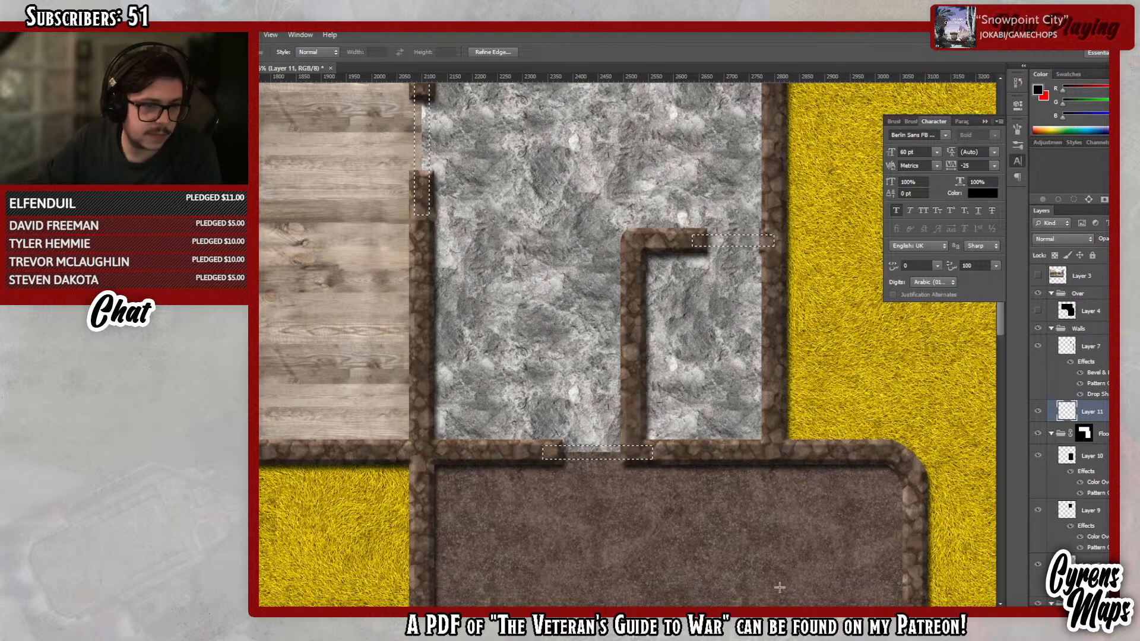
- Show the grid, select the upper half of the brown room's outer doorway, about 30 by 227 px, and fill it with black
scroll(533, 450, "down", 2)
scroll(533, 450, "down", 10)
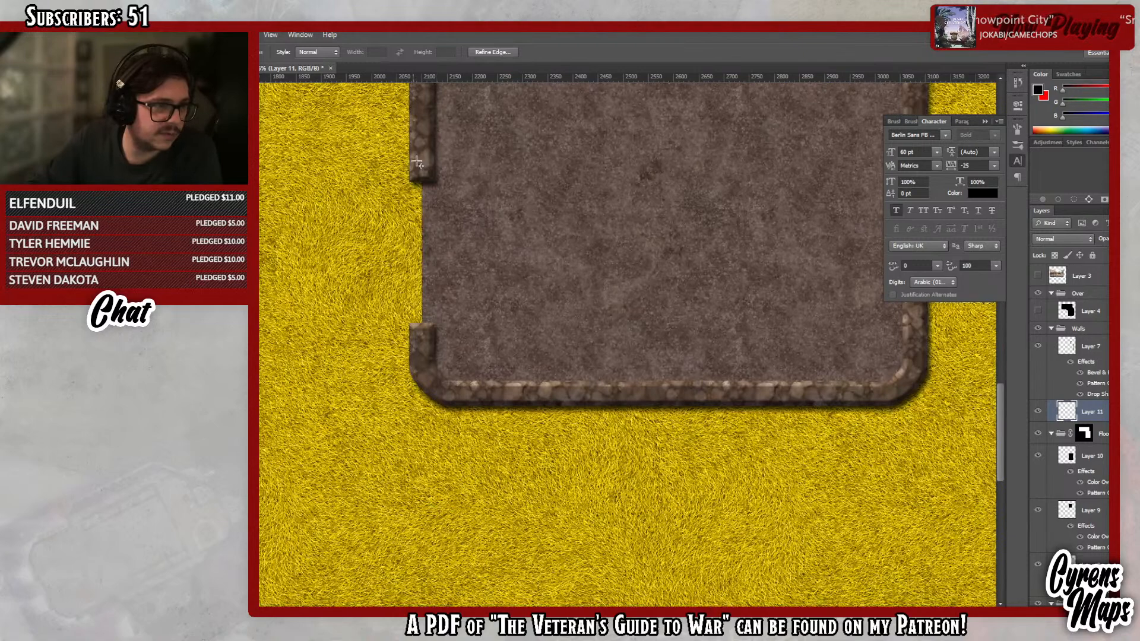
left_click(275, 34)
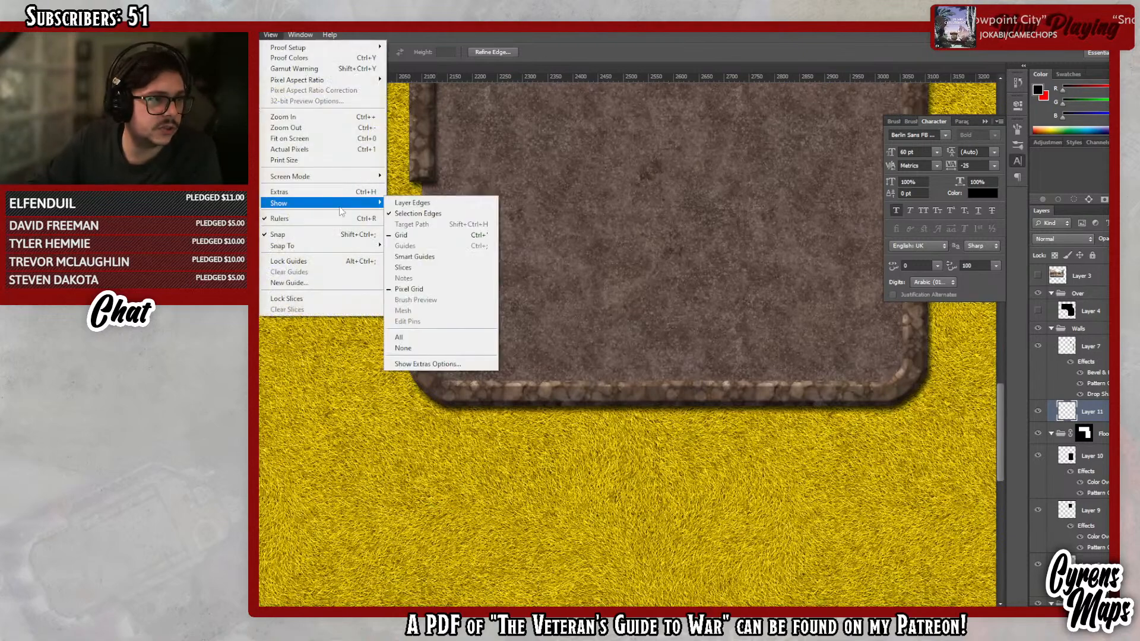
left_click(285, 192)
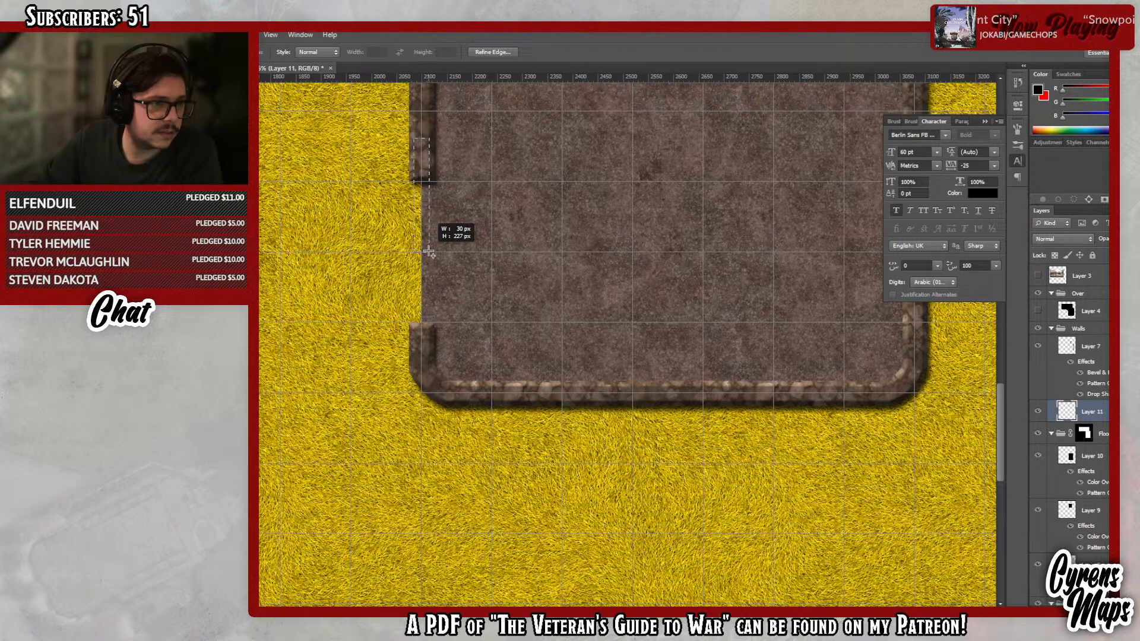
left_click_drag(429, 252, 428, 252)
left_click_drag(413, 366, 415, 290)
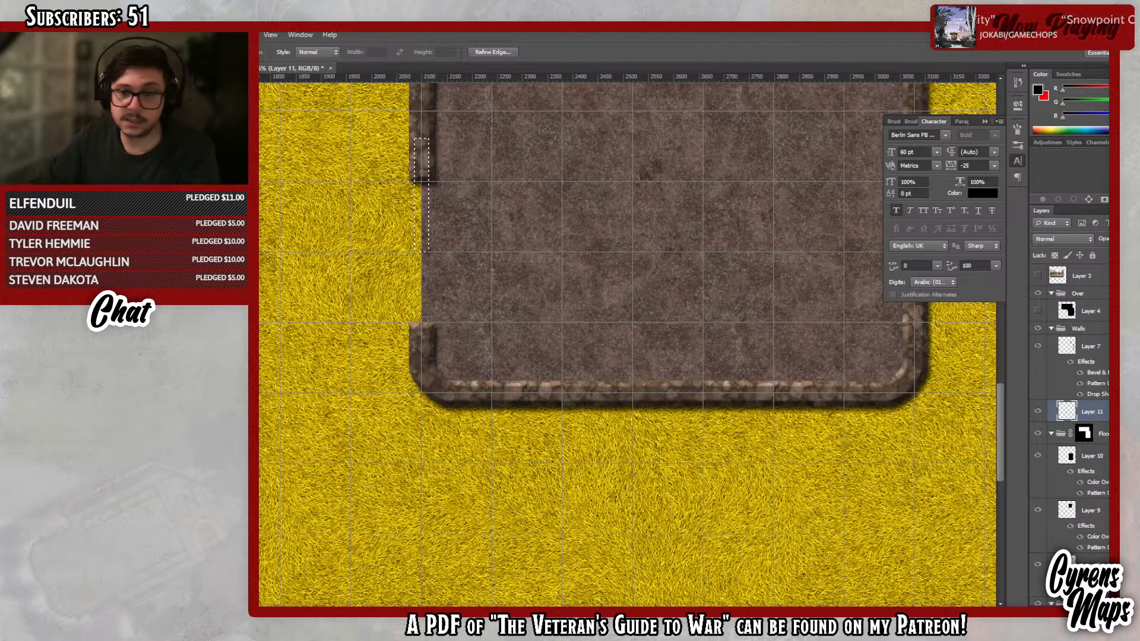
key("g")
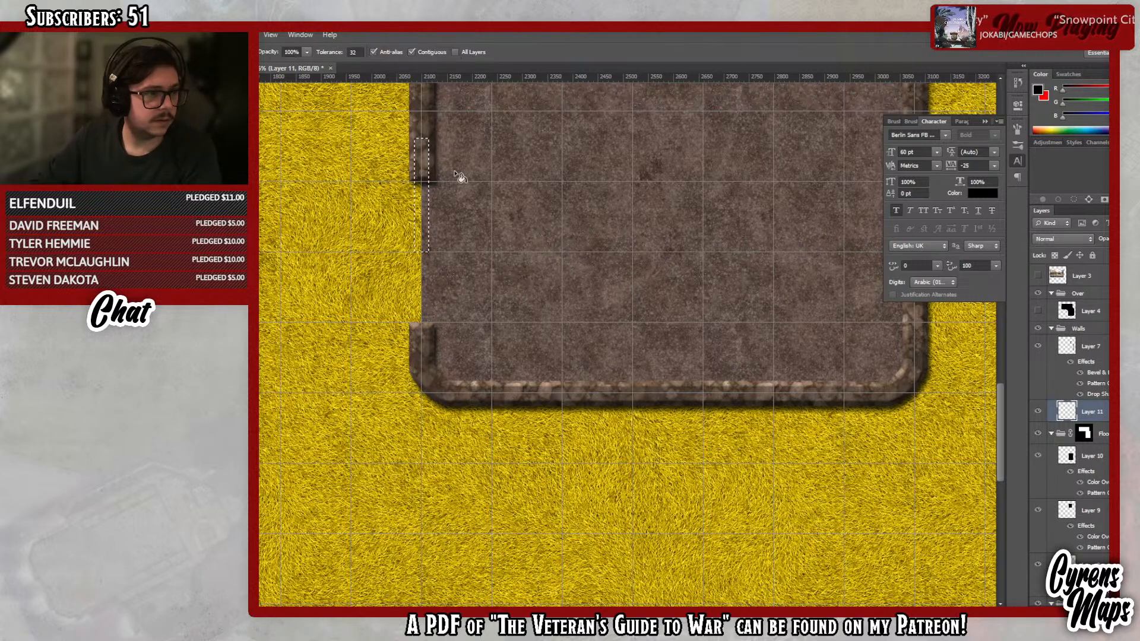
left_click(421, 196)
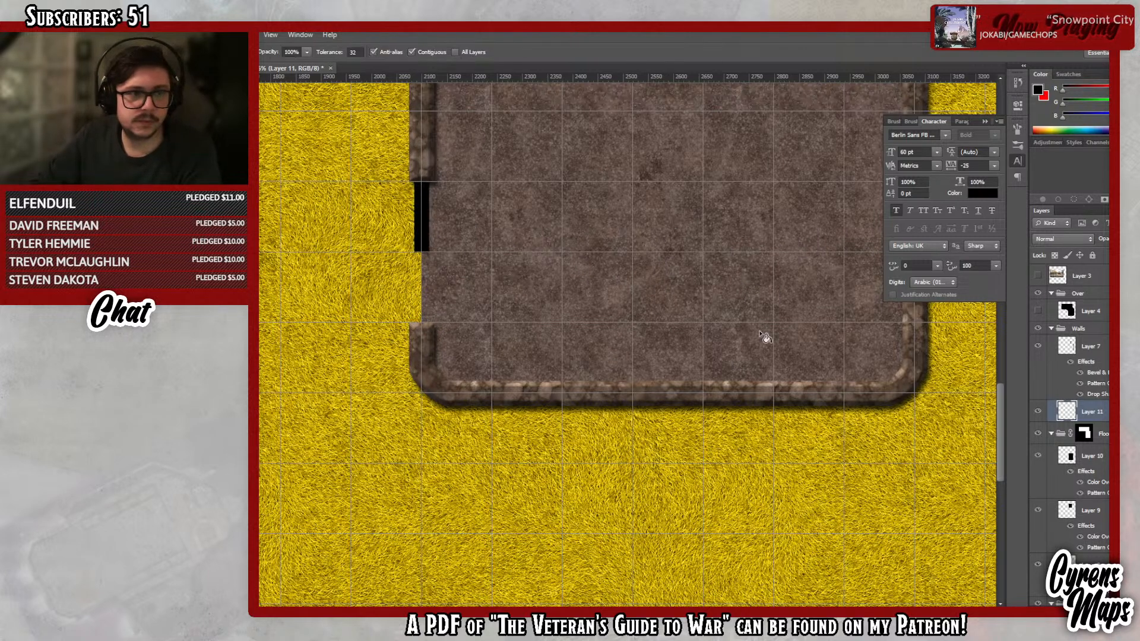
- Marquee-select the black door panel in the brown room's outer doorway and try to move it
scroll(564, 341, "up", 3)
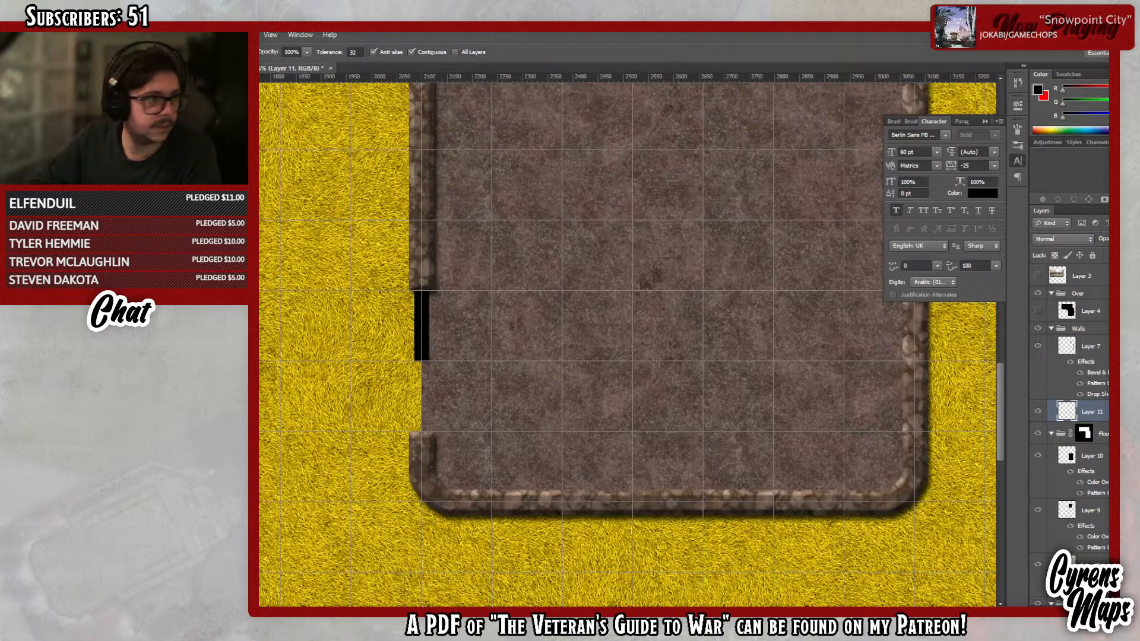
key("m")
left_click_drag(351, 202, 482, 389)
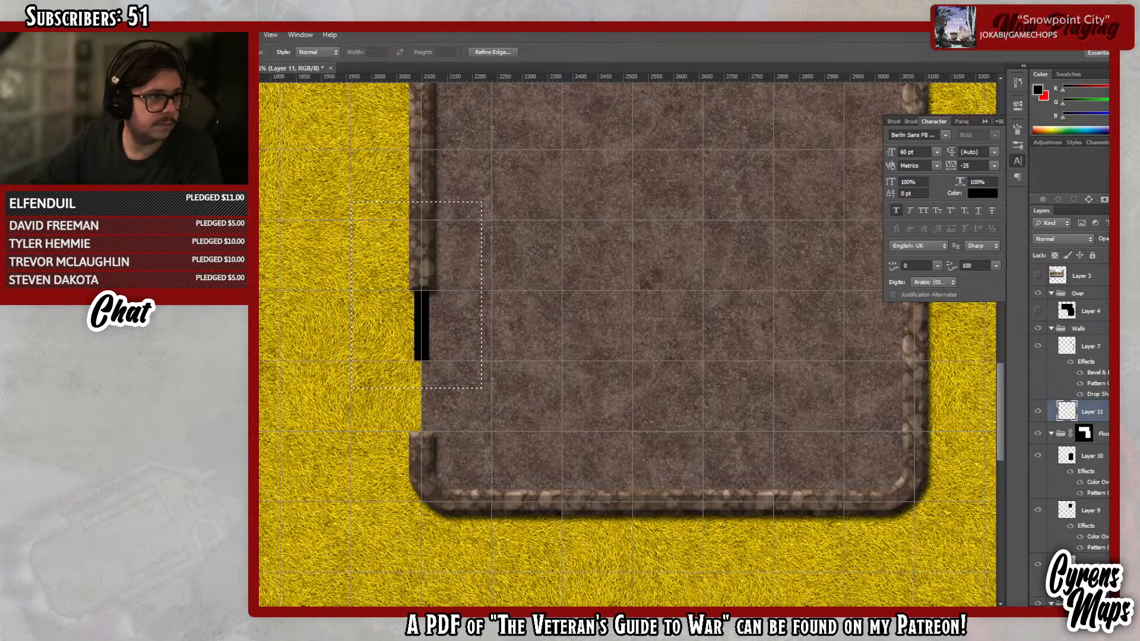
key("v")
left_click_drag(415, 236, 414, 231)
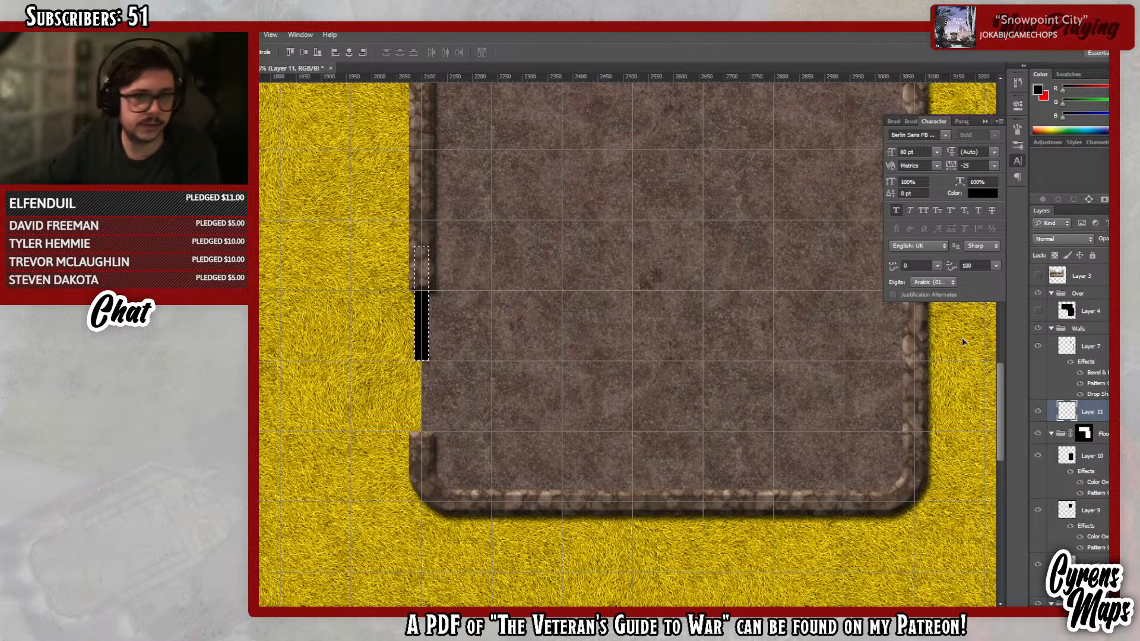
- Deselect the door panel and add a new empty layer above the door layer
right_click(1093, 412)
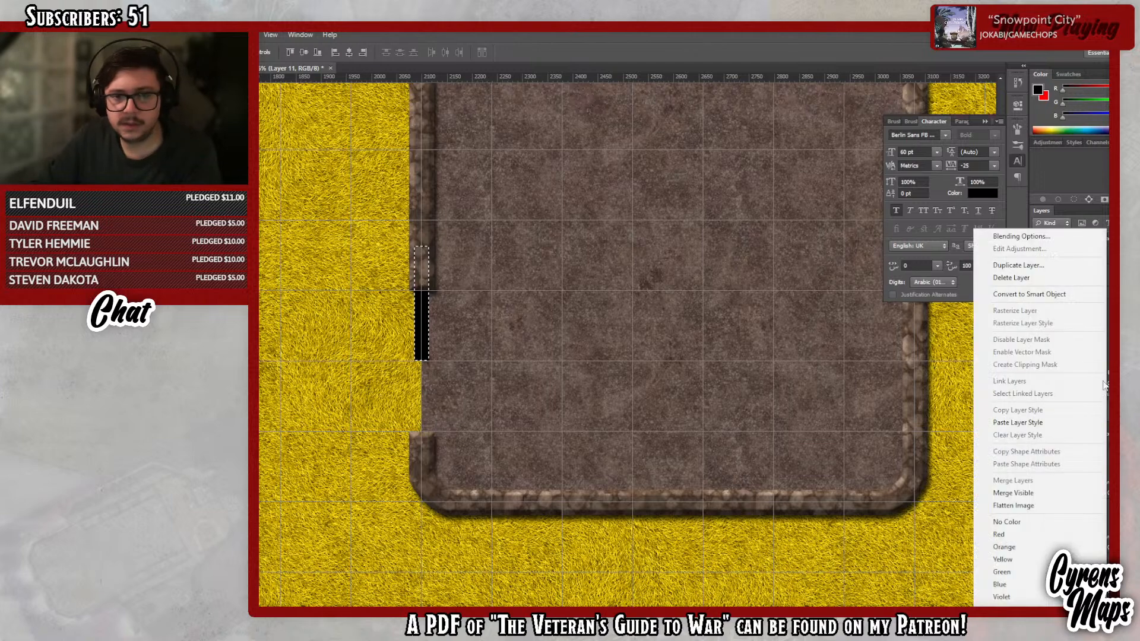
left_click(772, 255)
key("ctrl+d")
key("ctrl+shift+alt+n")
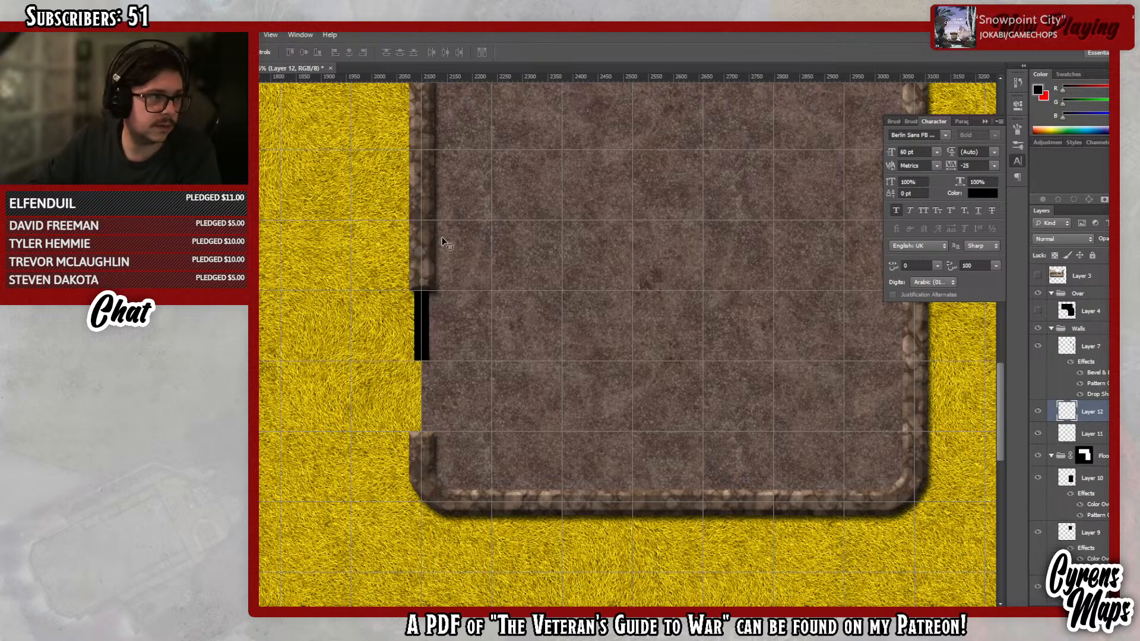
- Move the Layer 12 door piece down to fill the lower half of the brown room's left opening, and nudge Layer 11's piece against it
left_click_drag(446, 297, 458, 413)
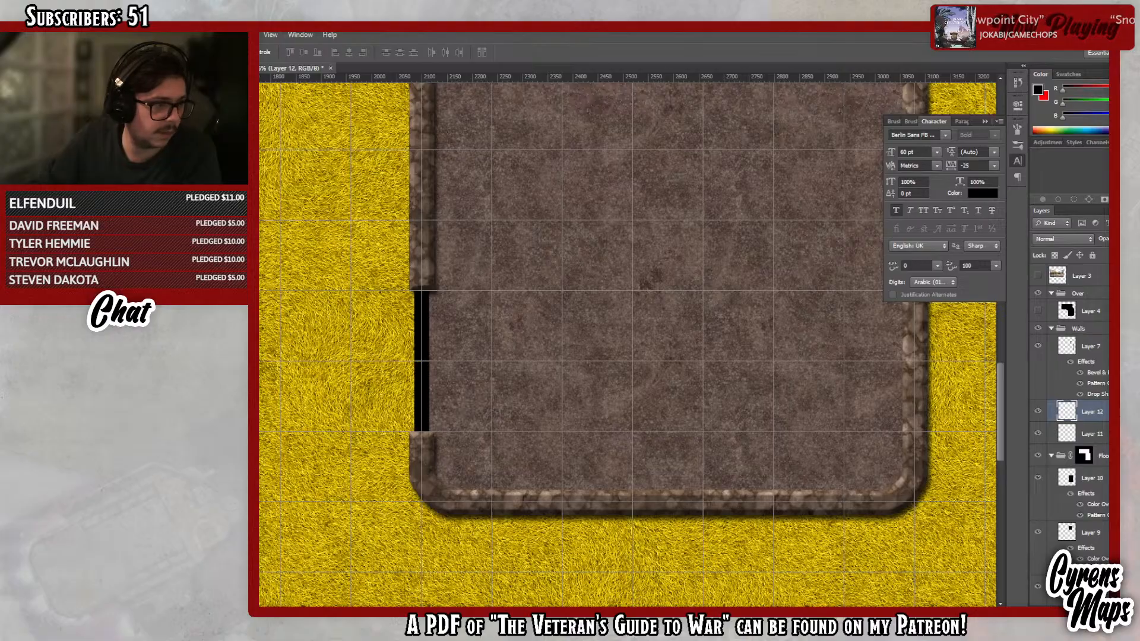
key("z")
left_click_drag(412, 361, 461, 370)
scroll(438, 265, "up", 3)
scroll(315, 229, "up", 1)
key("m")
left_click_drag(321, 88, 547, 485)
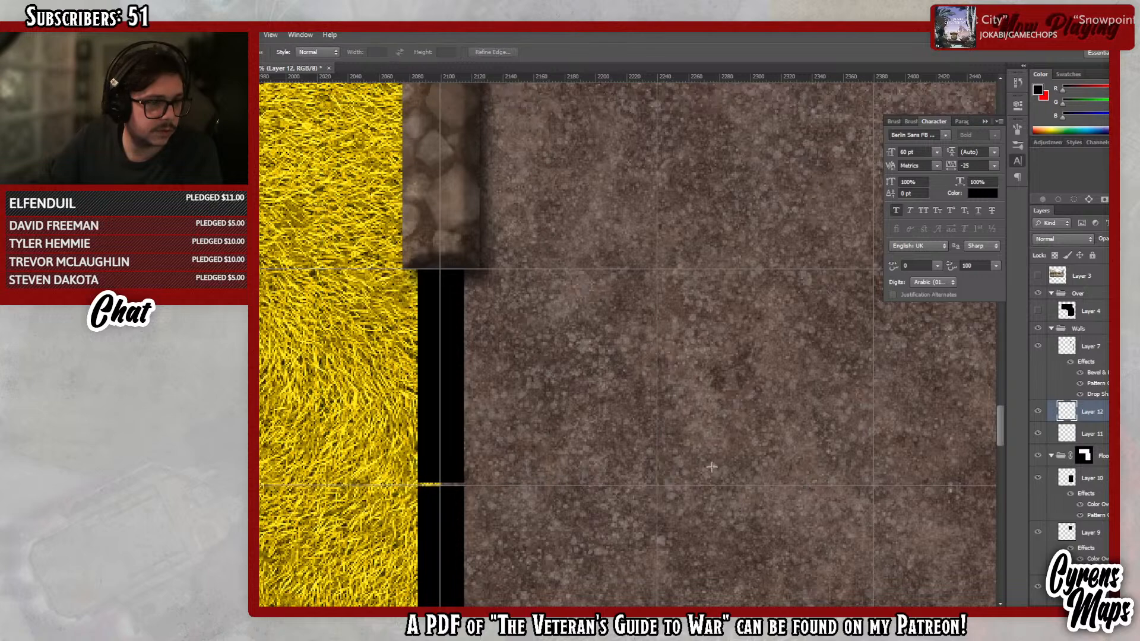
left_click(1093, 433)
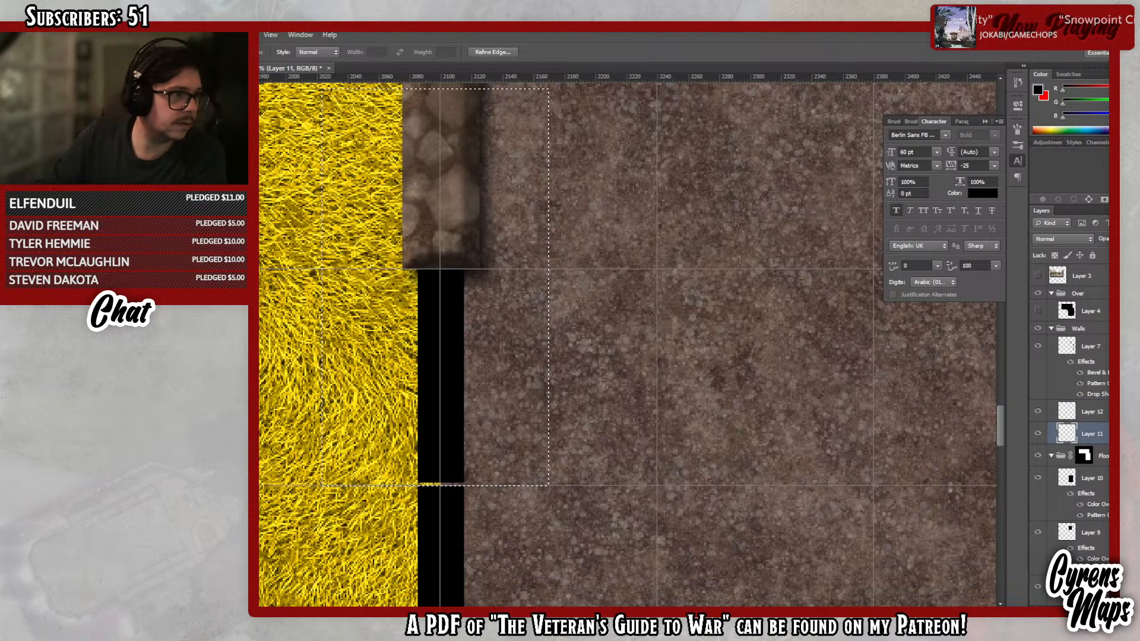
key("v")
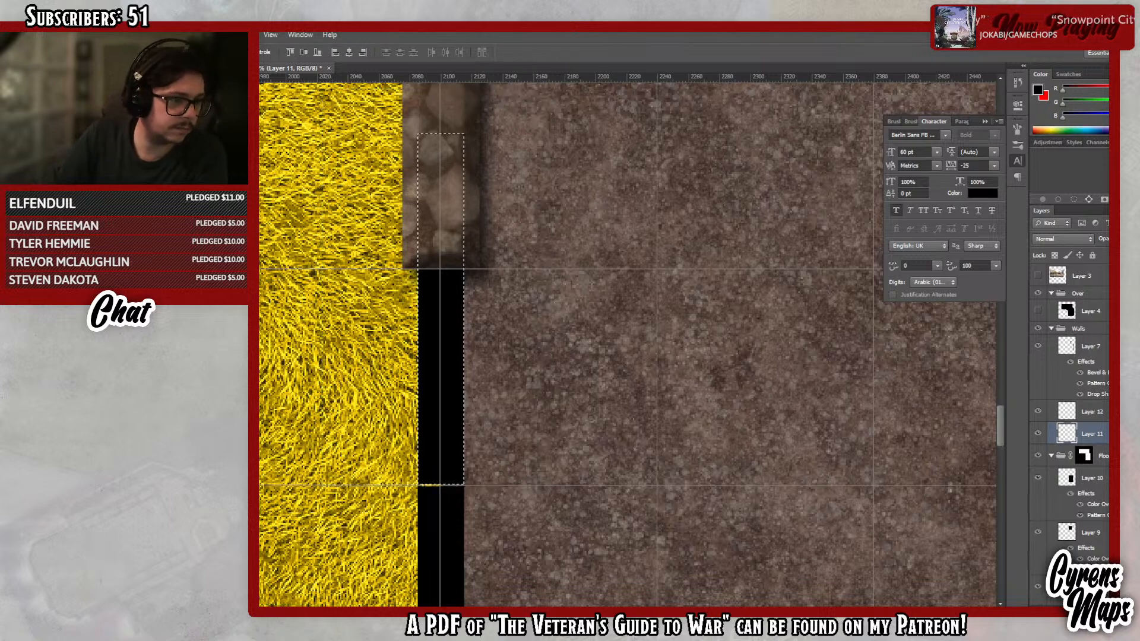
key("z")
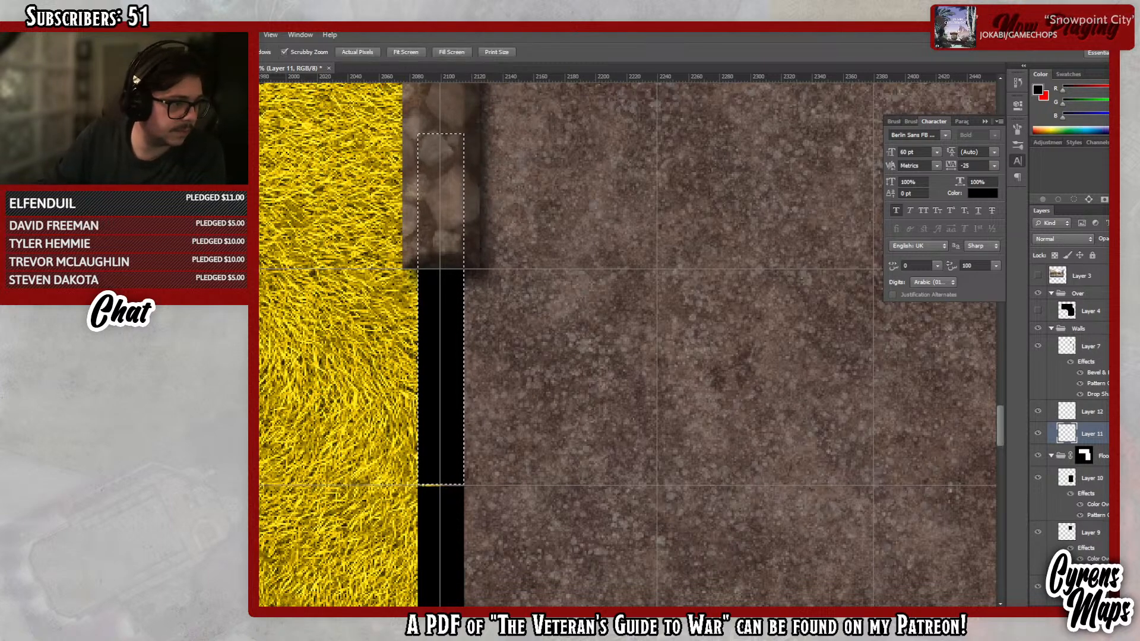
left_click_drag(446, 493, 468, 485)
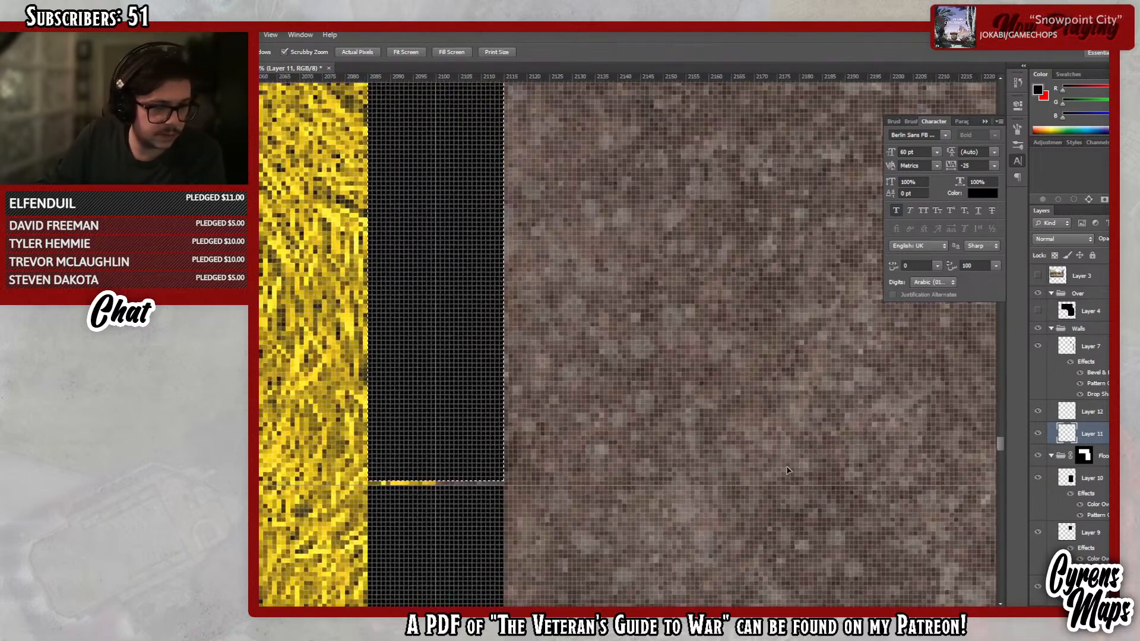
left_click_drag(582, 360, 427, 361)
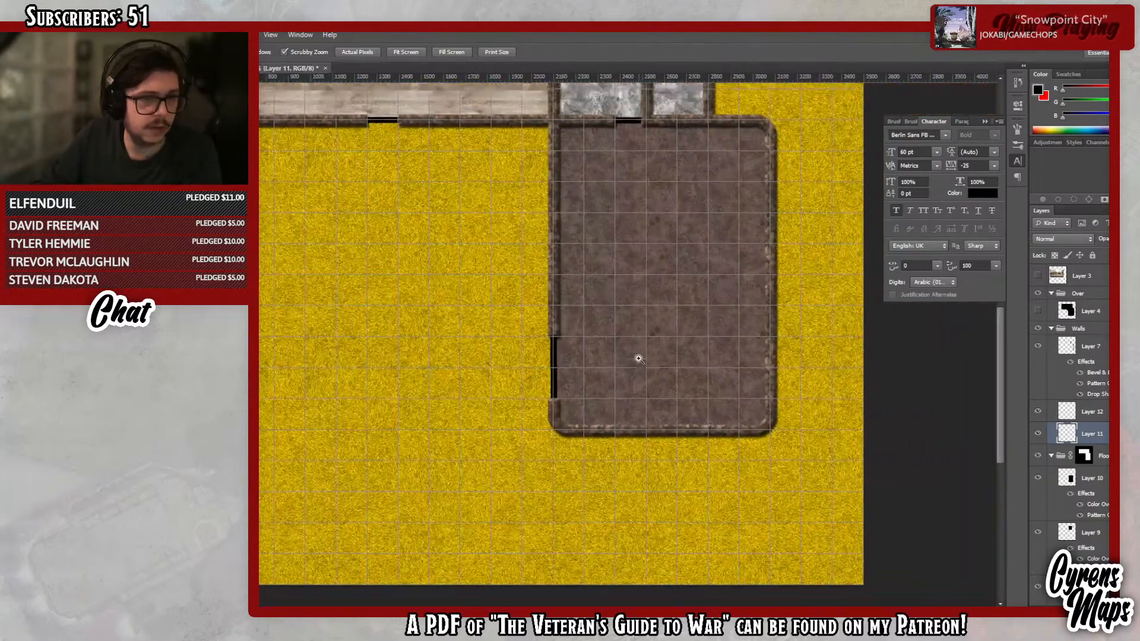
- Separate the doors in the horizontal walls from Layer 11 onto a new layer of their own, and clear the selection
scroll(638, 359, "up", 2)
mouse_move(557, 414)
left_mouse_down()
mouse_move(643, 405)
mouse_move(534, 415)
left_mouse_up()
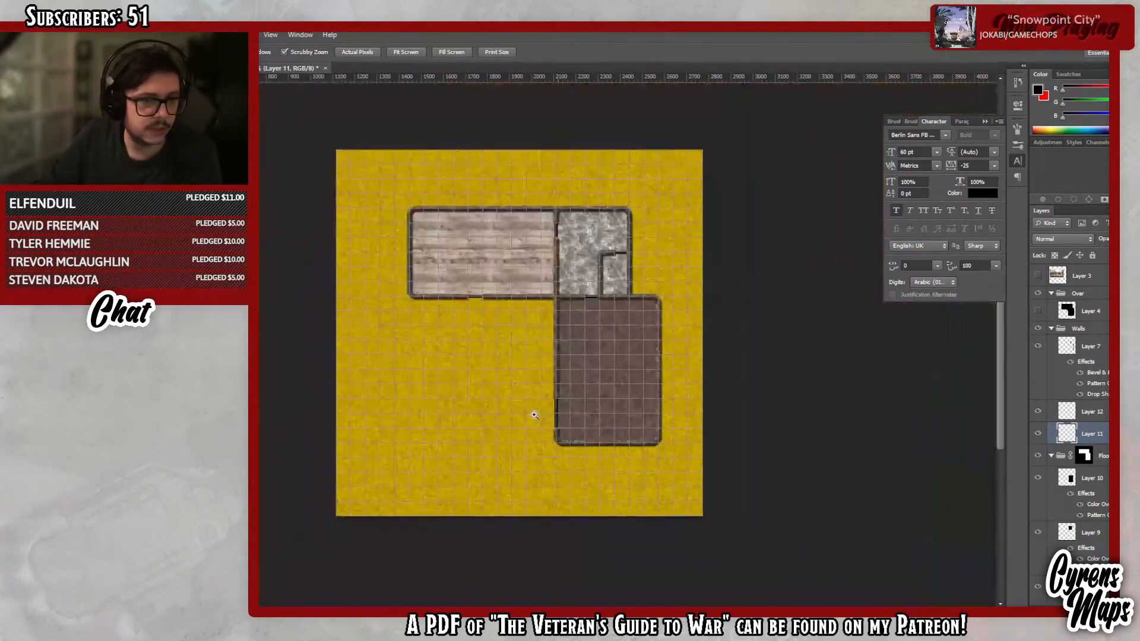
left_click(534, 415)
mouse_move(372, 169)
left_mouse_down()
mouse_move(465, 175)
mouse_move(356, 177)
mouse_move(381, 178)
left_mouse_up()
scroll(381, 178, "up", 3)
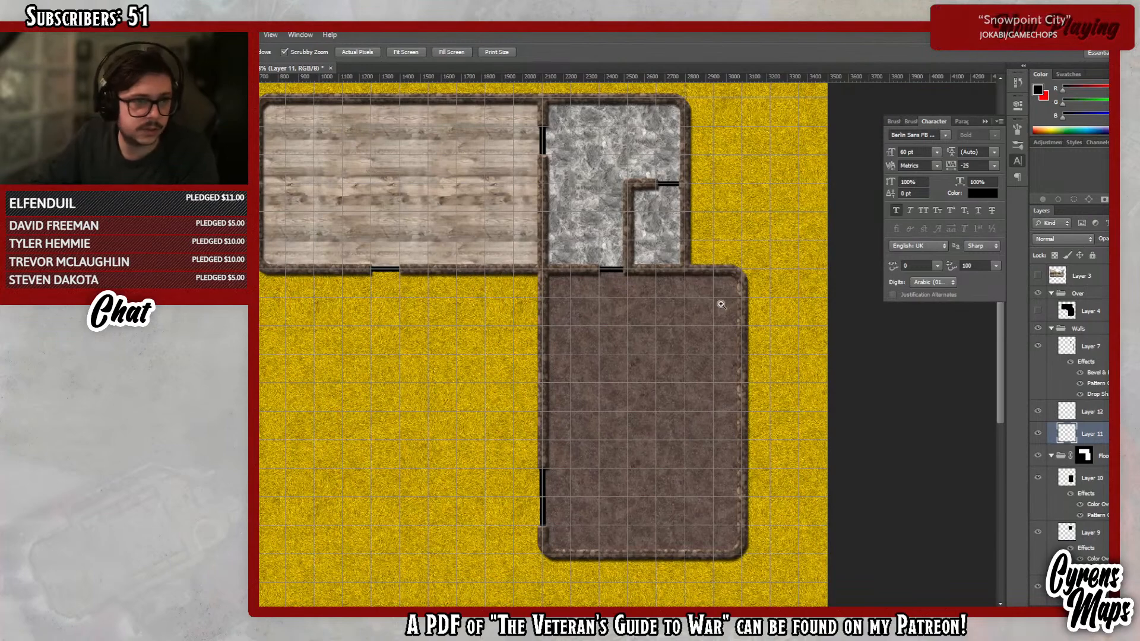
key("m")
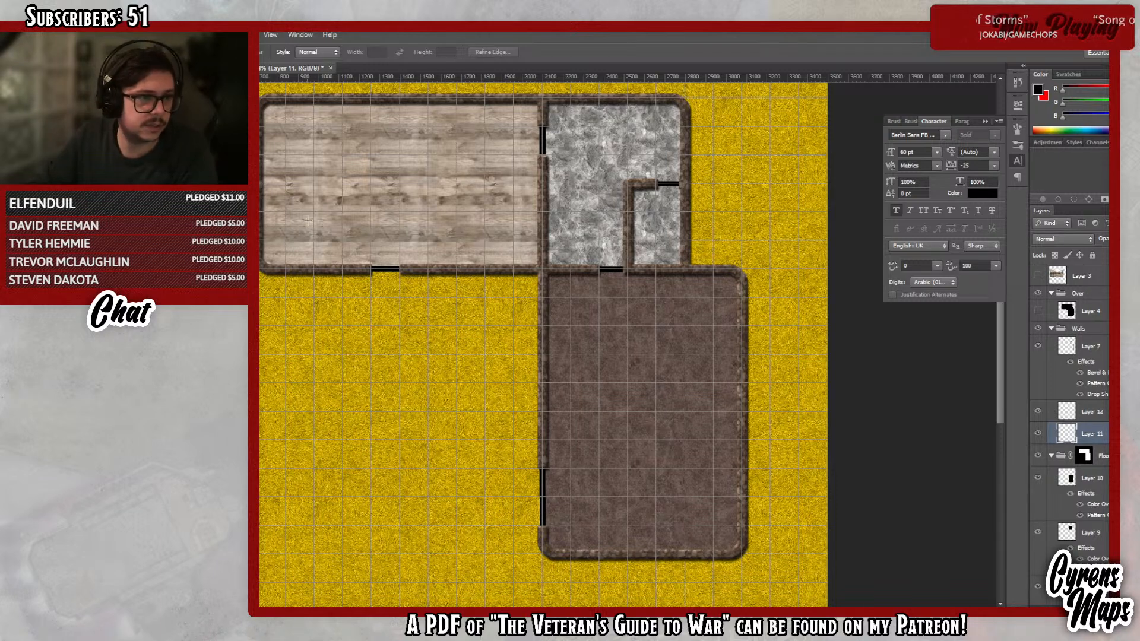
left_click_drag(300, 161, 714, 296)
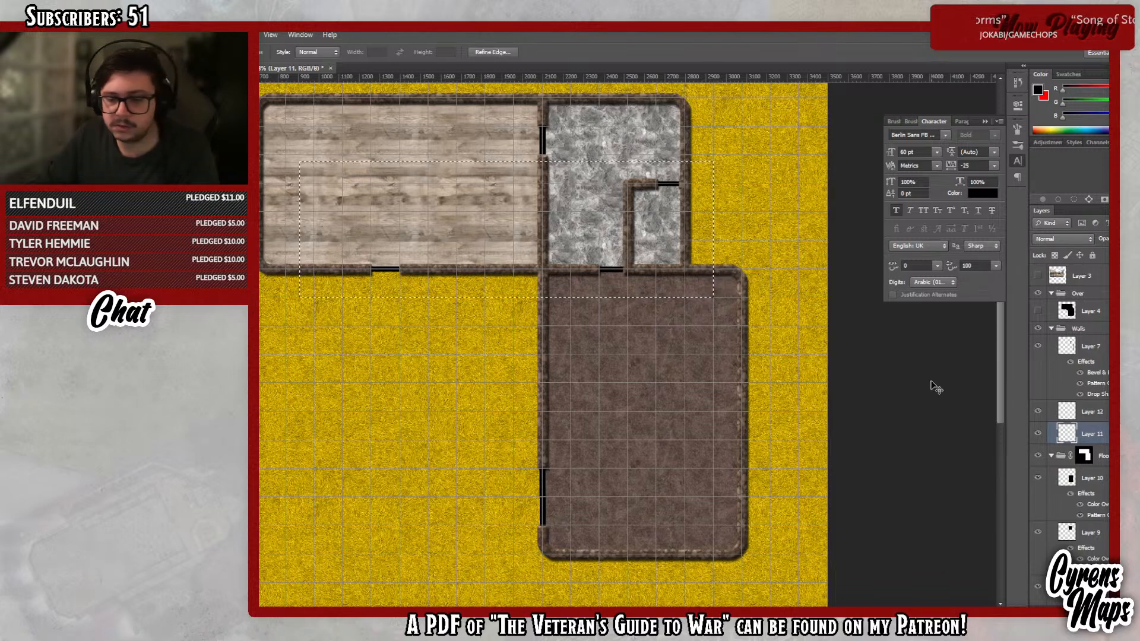
key("ctrl+j")
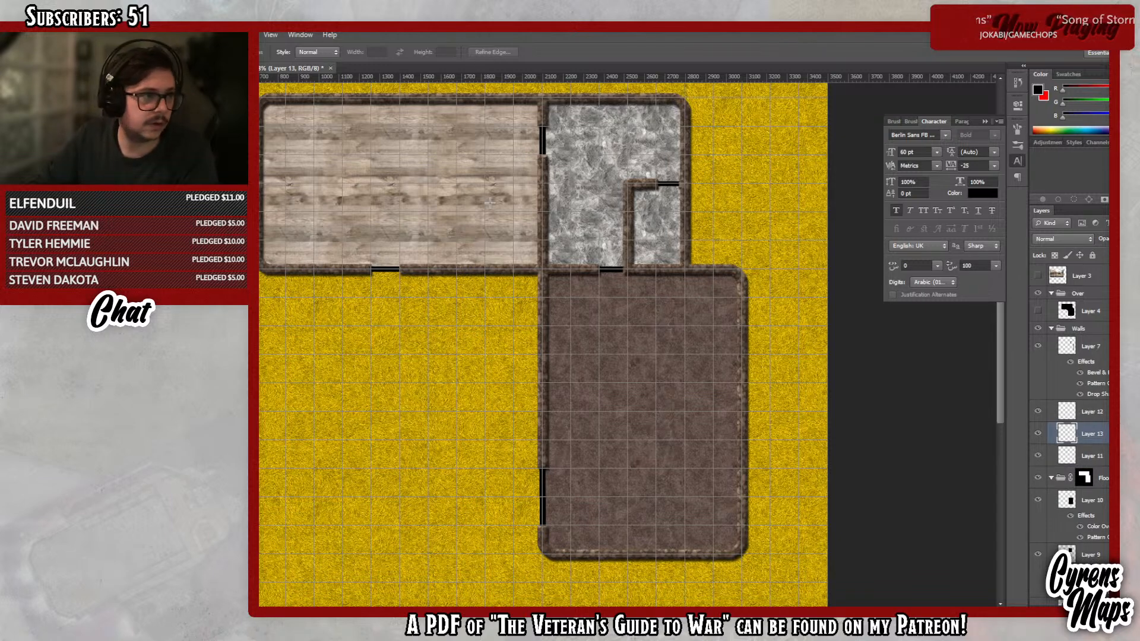
key("alt+bracketleft")
left_click_drag(277, 156, 750, 297)
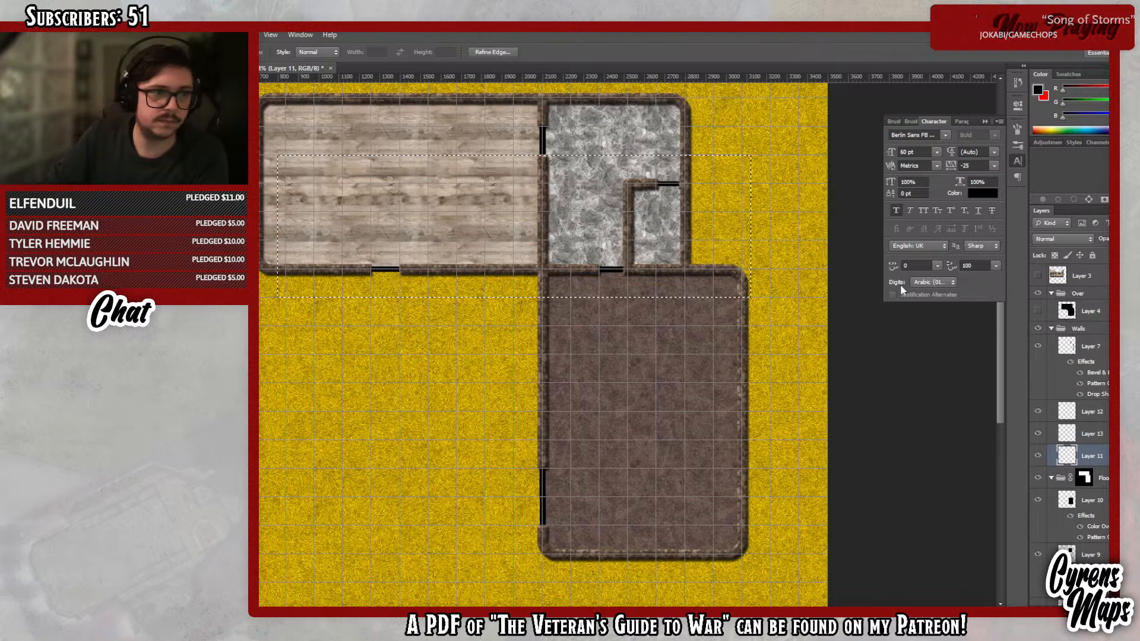
key("ctrl+d")
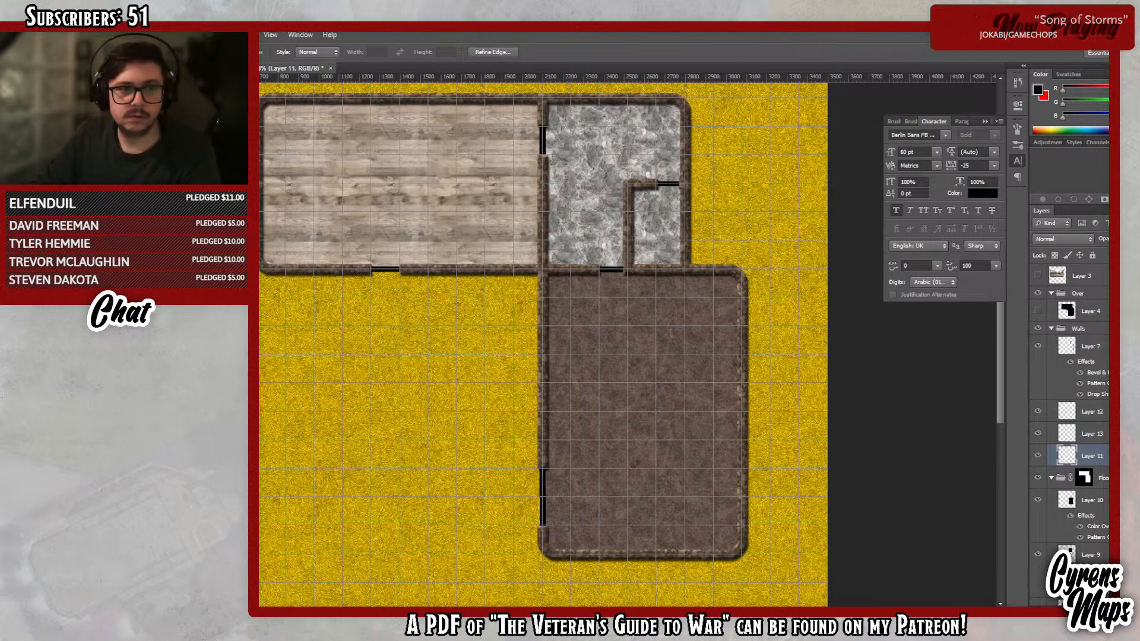
- Add a Bevel & Emboss effect to Layer 11 with Chisel Hard technique, size 3 px and Overlay highlight mode
double_click(1102, 455)
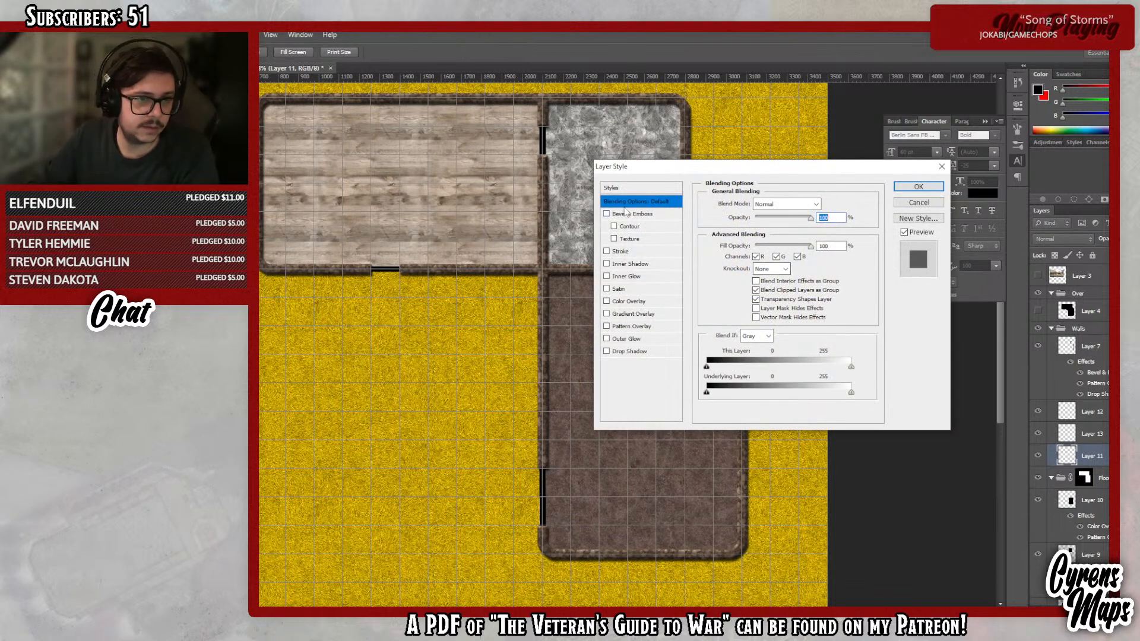
left_click(642, 214)
left_click(771, 219)
left_click(769, 232)
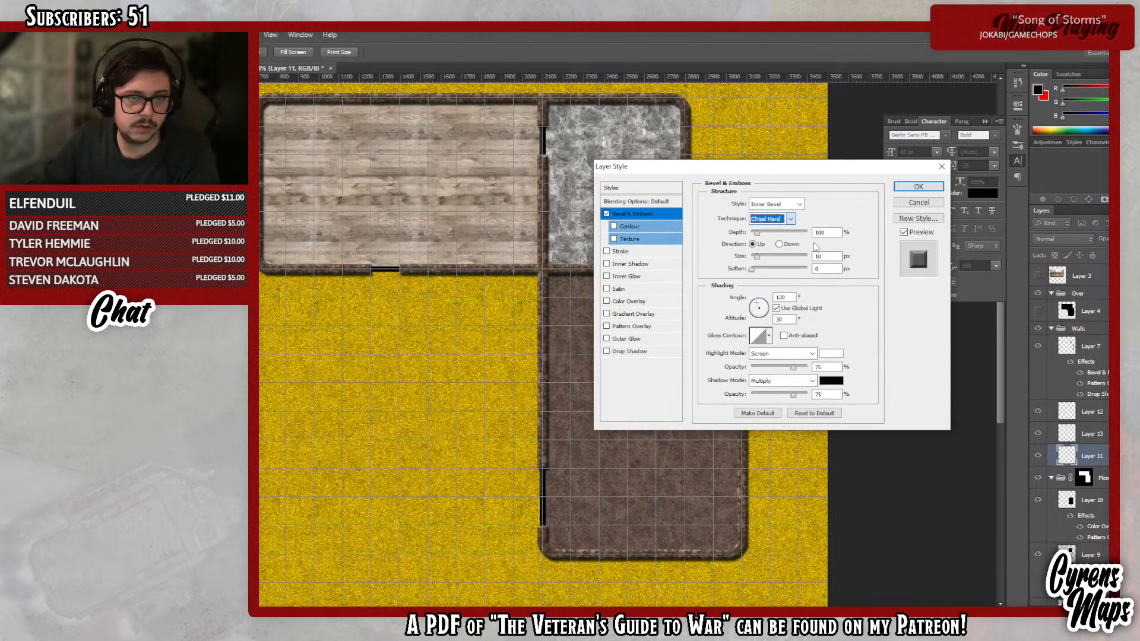
double_click(839, 257)
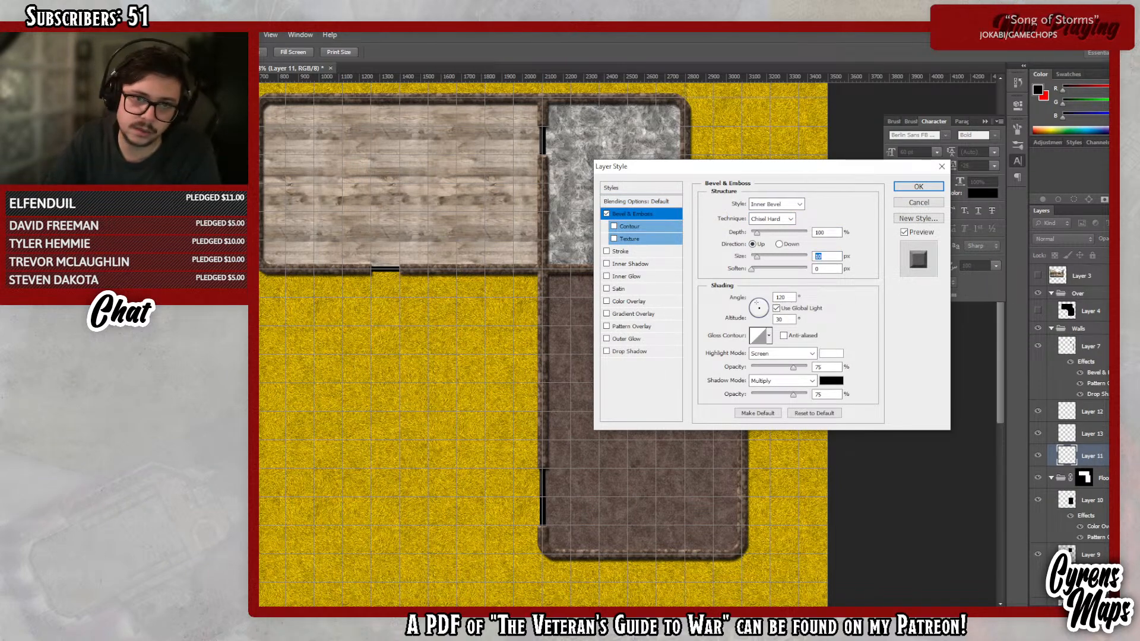
type("3")
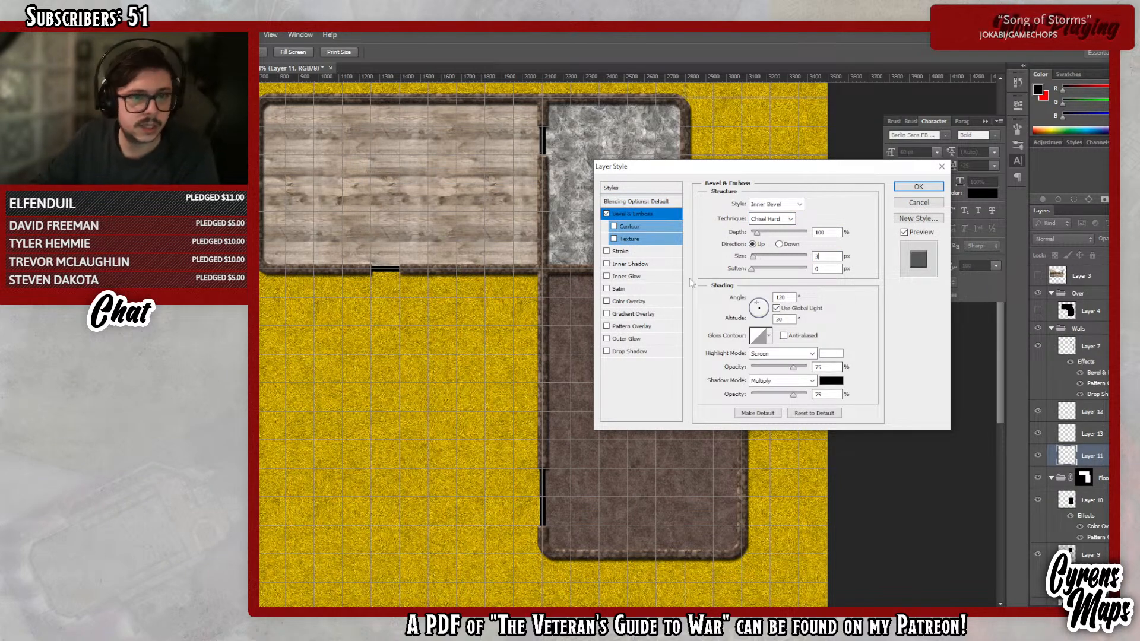
left_click(781, 353)
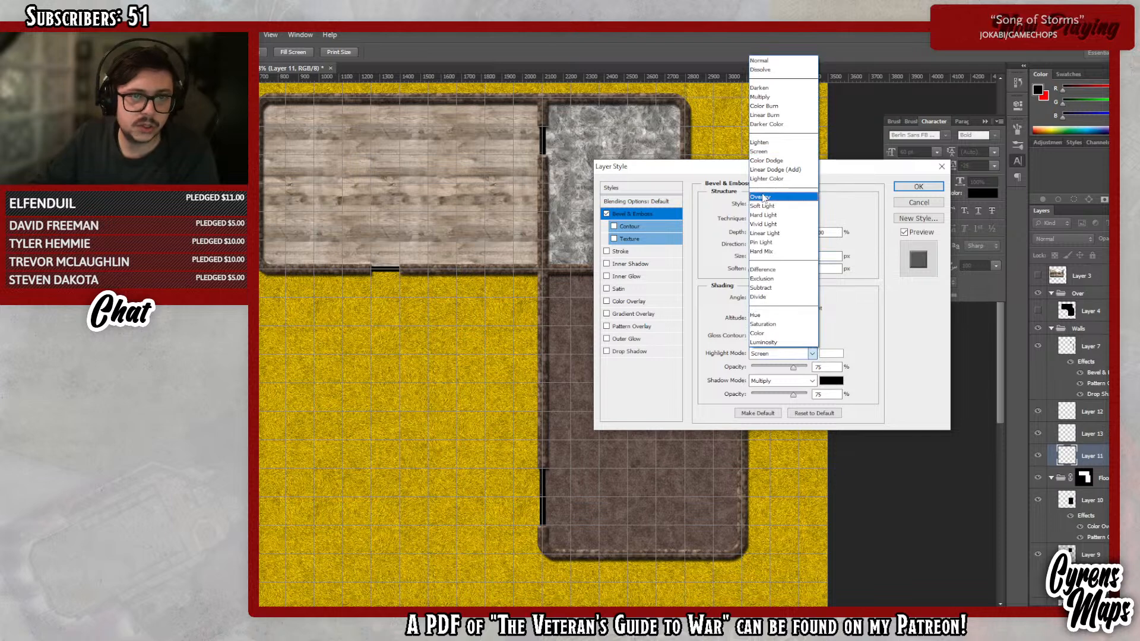
left_click(763, 197)
- Add a brown wood-plank Pattern Overlay at 50% scale and a default Drop Shadow to Layer 11, and apply the style
left_click(633, 326)
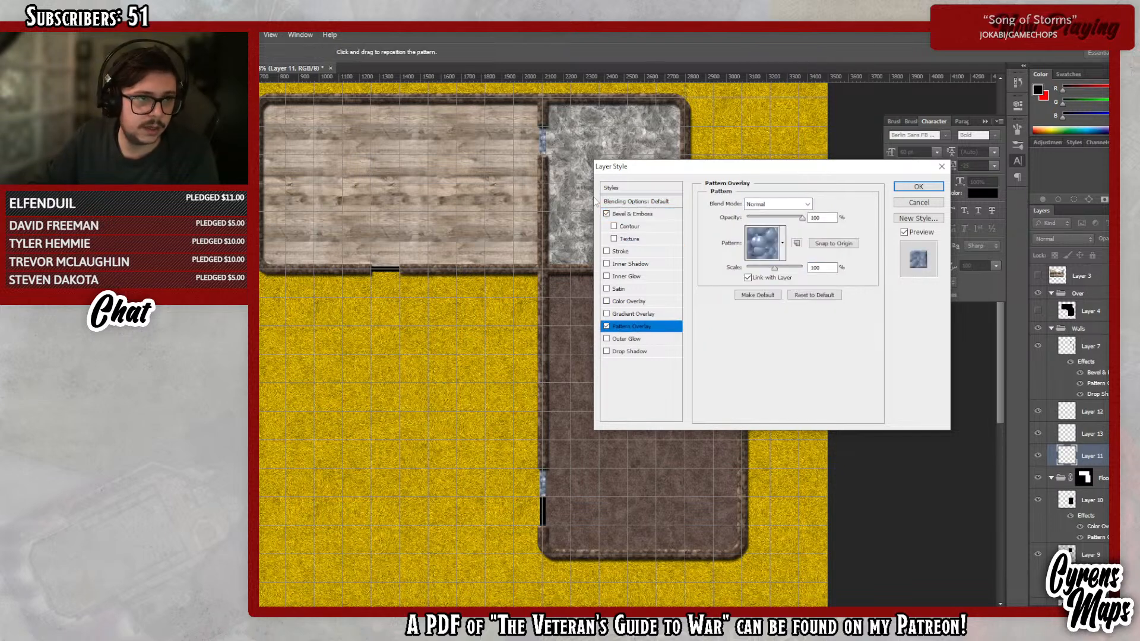
left_click(747, 240)
left_click_drag(853, 368, 851, 316)
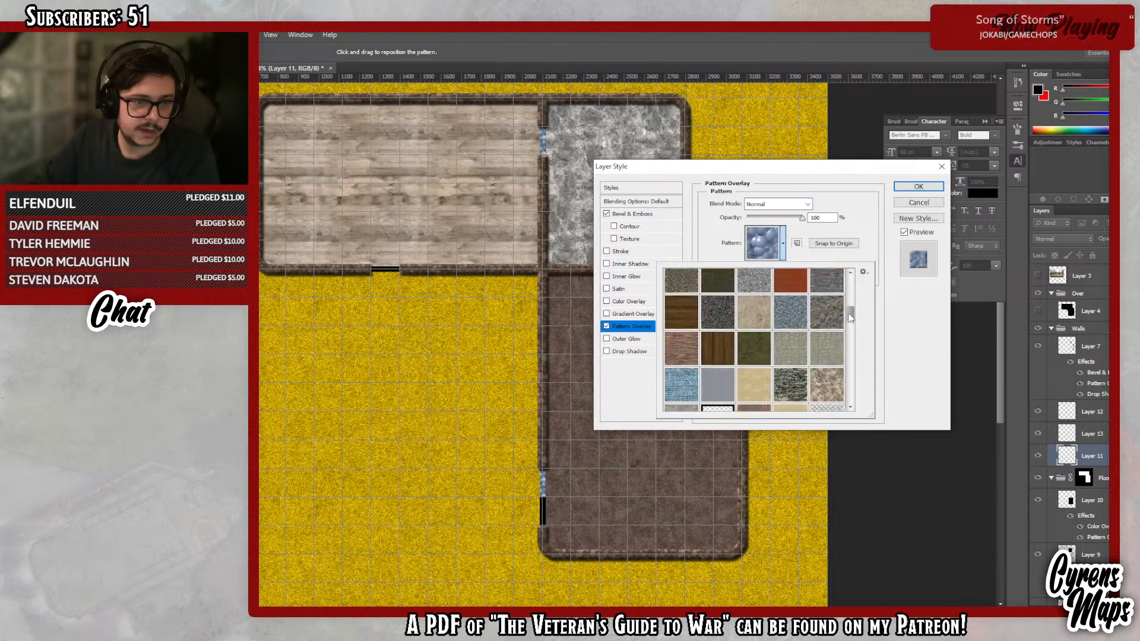
left_click(726, 342)
left_click(893, 326)
type("50")
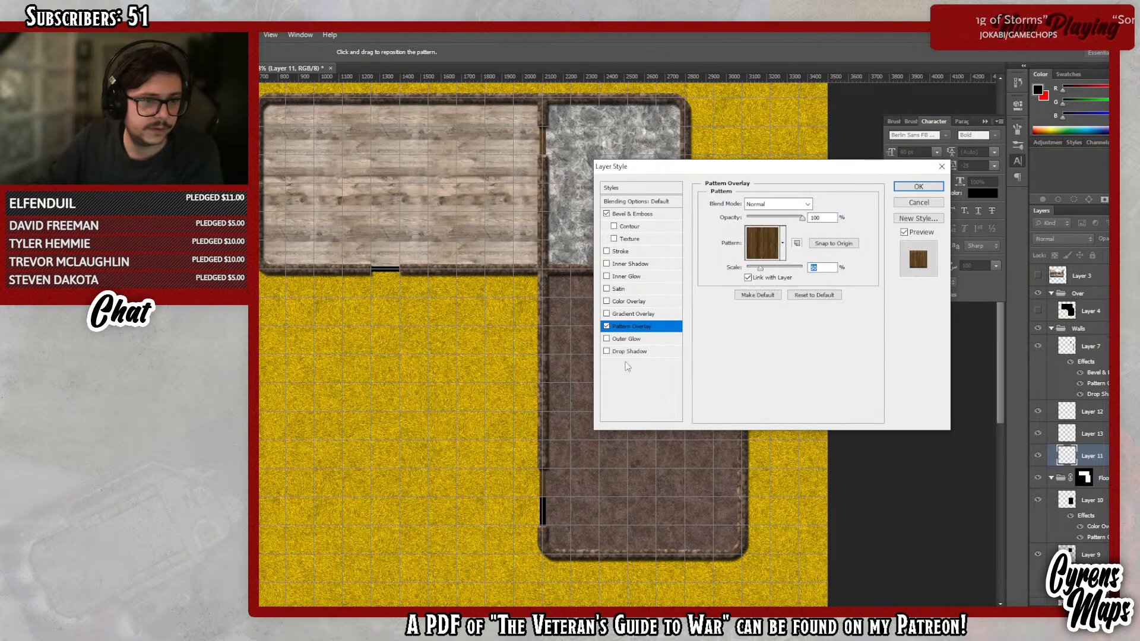
left_click(616, 352)
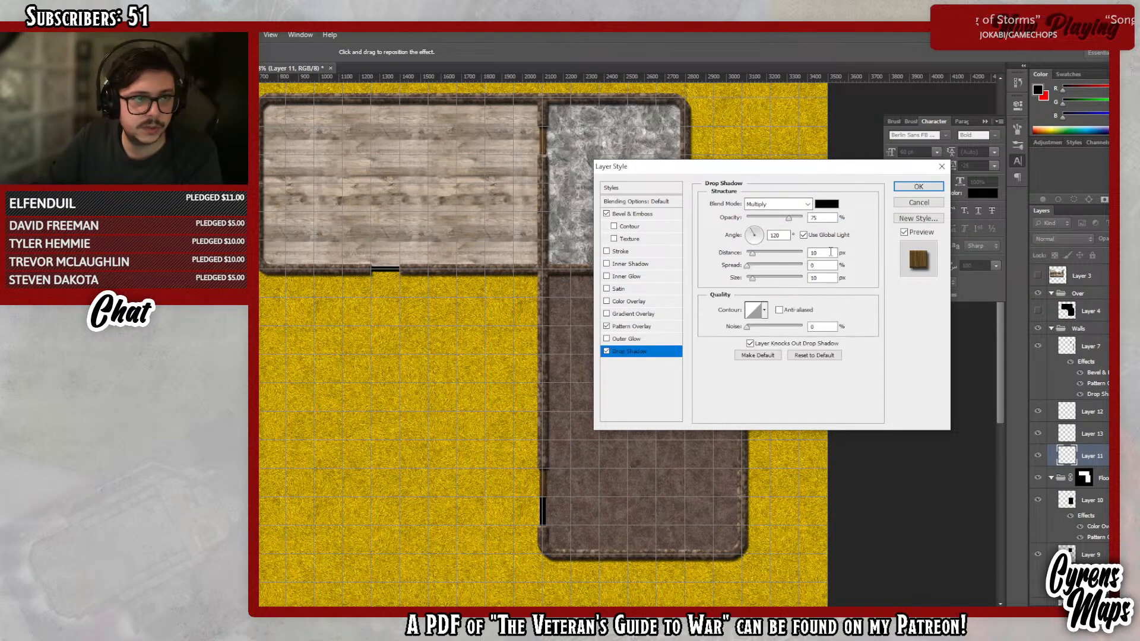
left_click(918, 187)
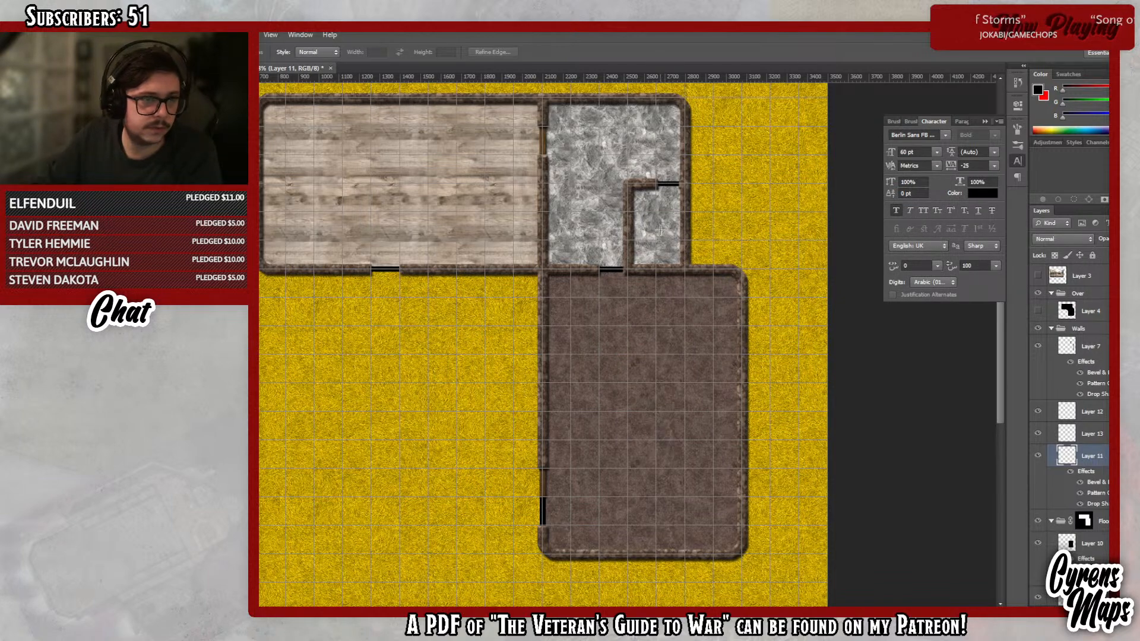
- Copy the layer style from Layer 11 and paste it onto Layer 12
right_click(1092, 456)
left_click(1091, 245)
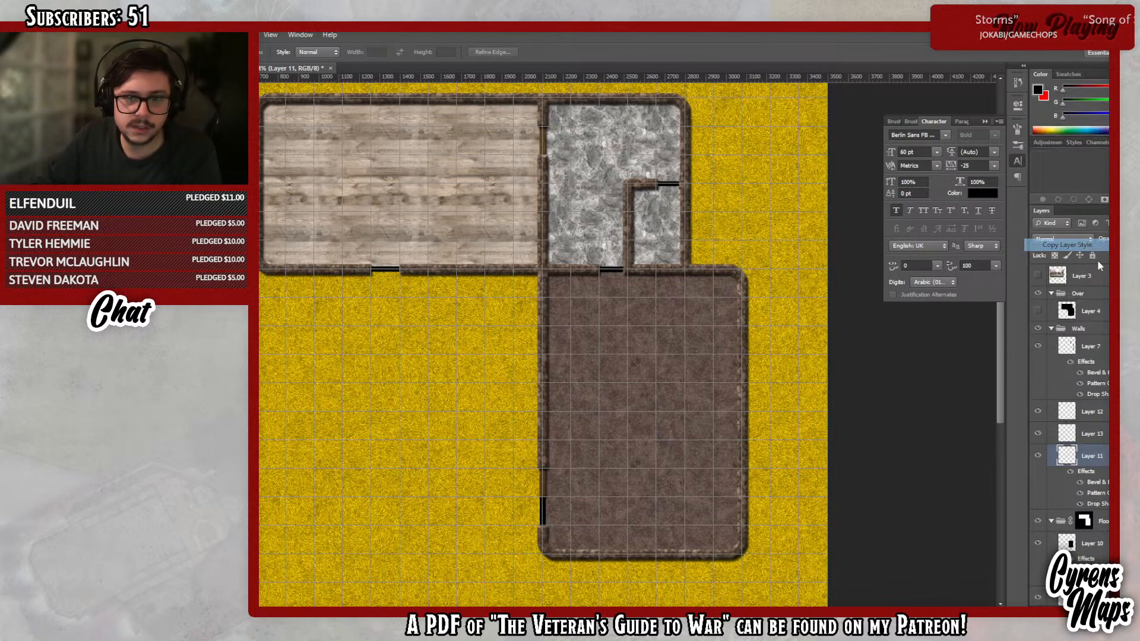
left_click(1092, 433)
left_click(1107, 412)
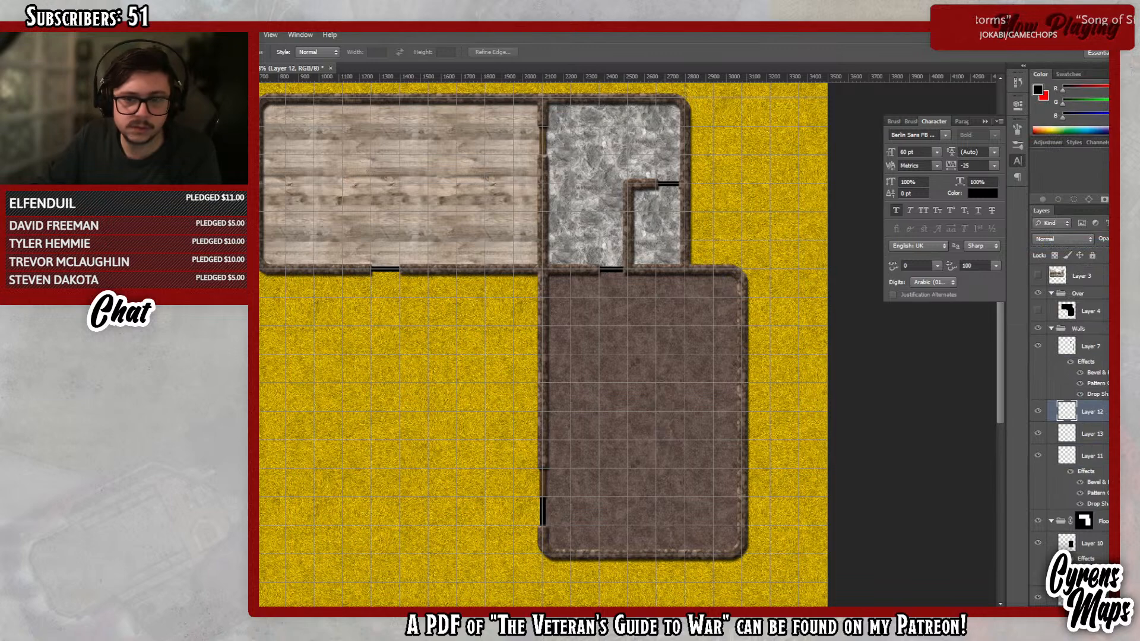
right_click(1092, 411)
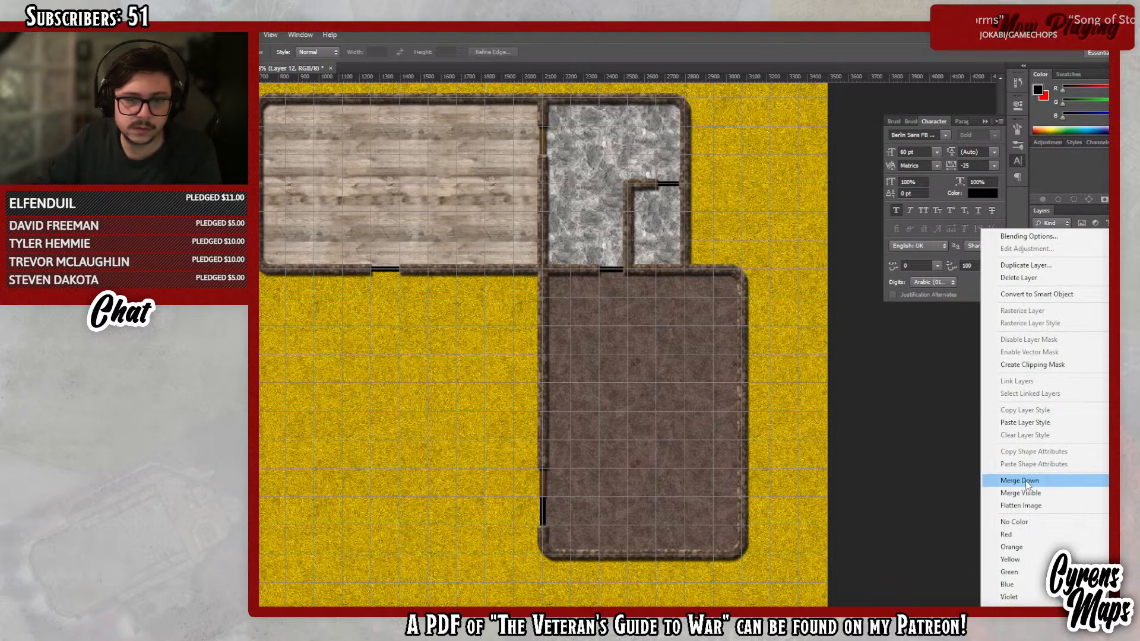
left_click(1031, 422)
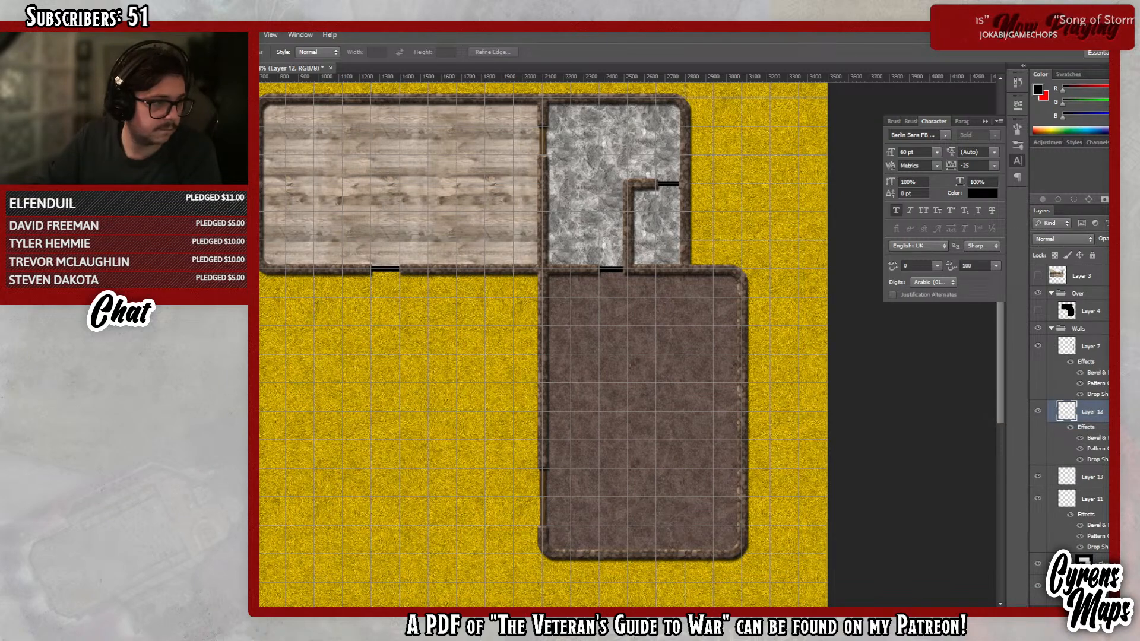
- Copy the wooden door style from Layer 12 and paste it onto Layer 13 with the horizontal doors
key("z")
mouse_move(543, 490)
left_mouse_down()
mouse_move(627, 497)
mouse_move(558, 500)
left_mouse_up()
scroll(646, 399, "up", 3)
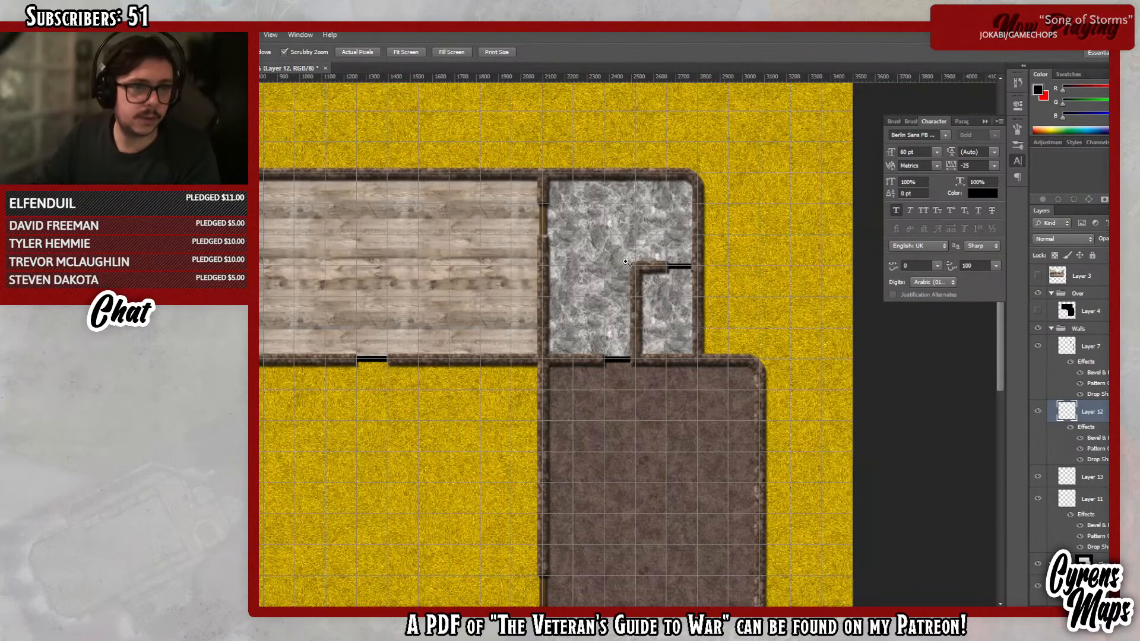
right_click(1096, 411)
left_click(1031, 410)
right_click(1104, 346)
left_click(1031, 410)
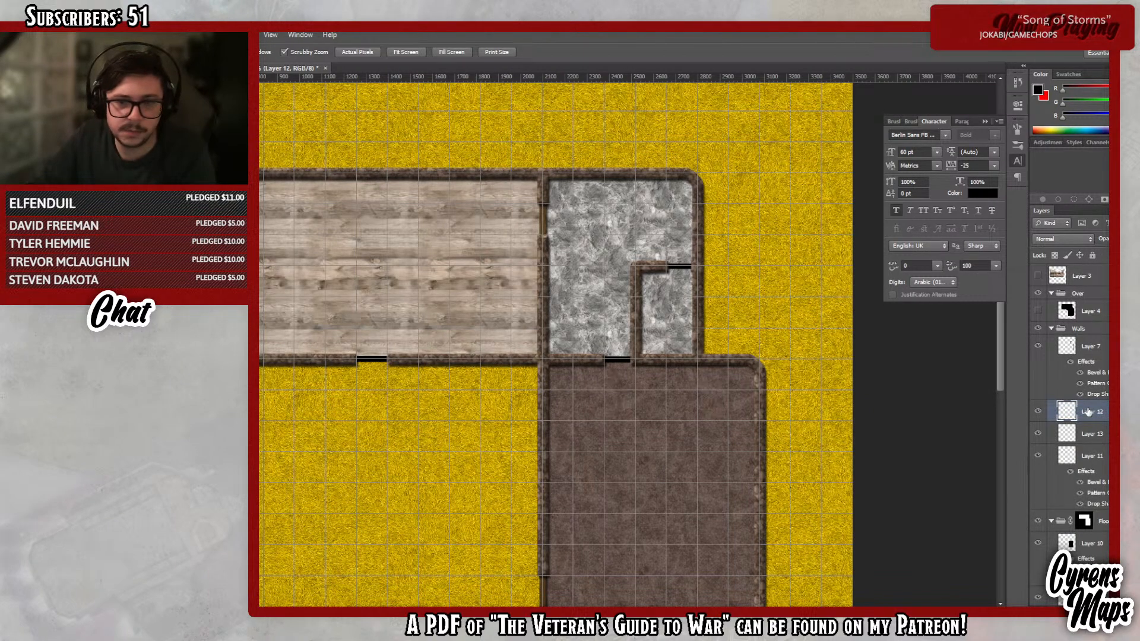
right_click(1106, 412)
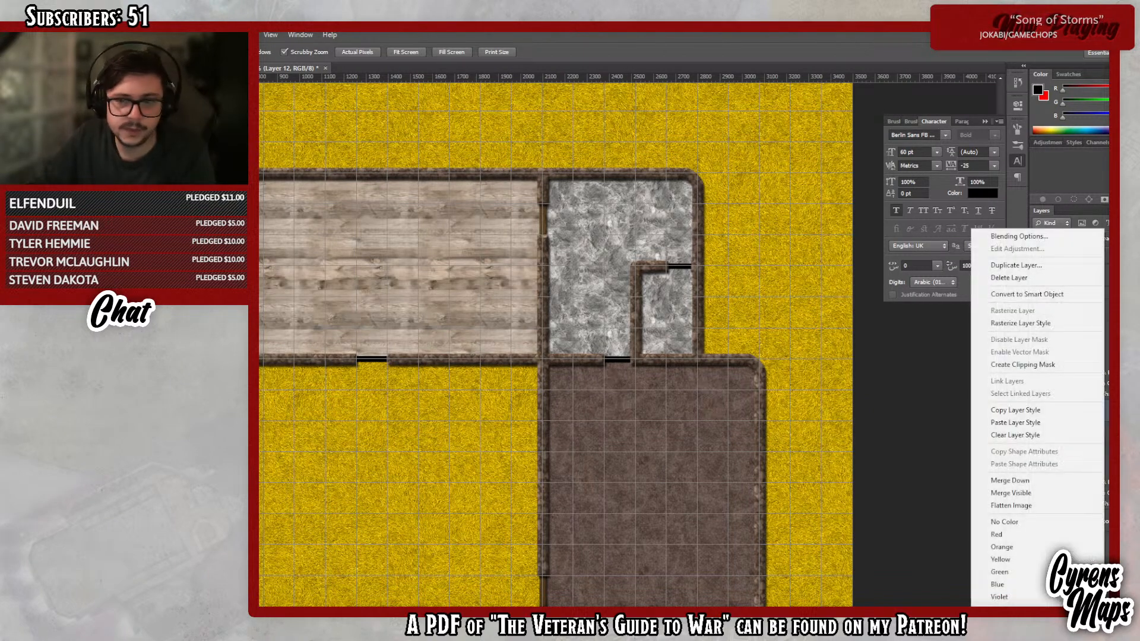
left_click(1053, 414)
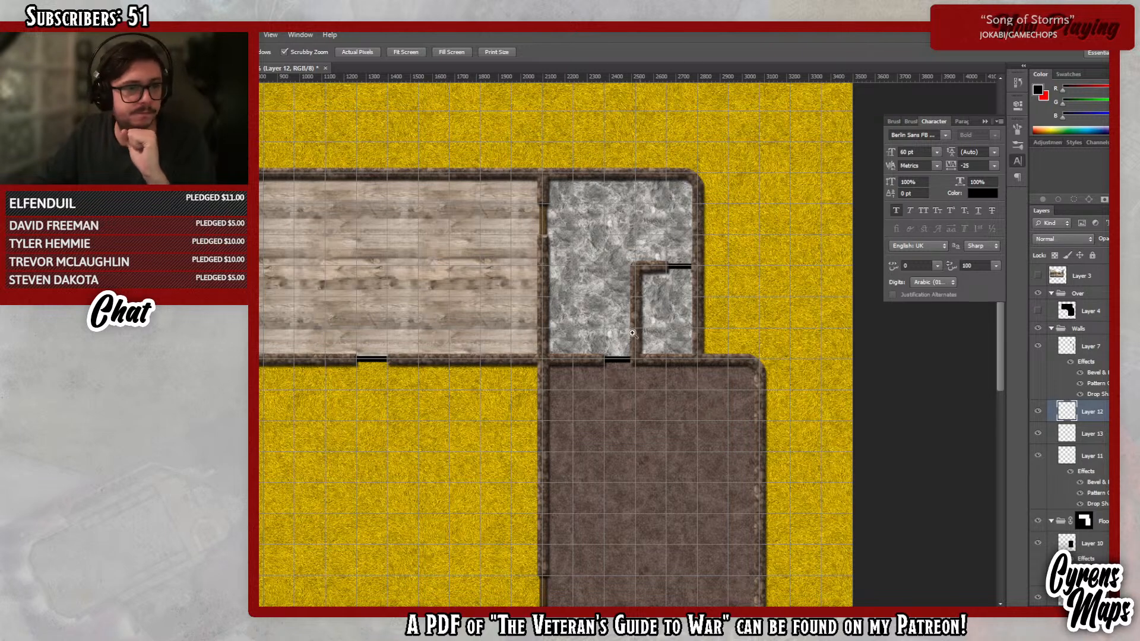
right_click(1090, 433)
left_click(1063, 236)
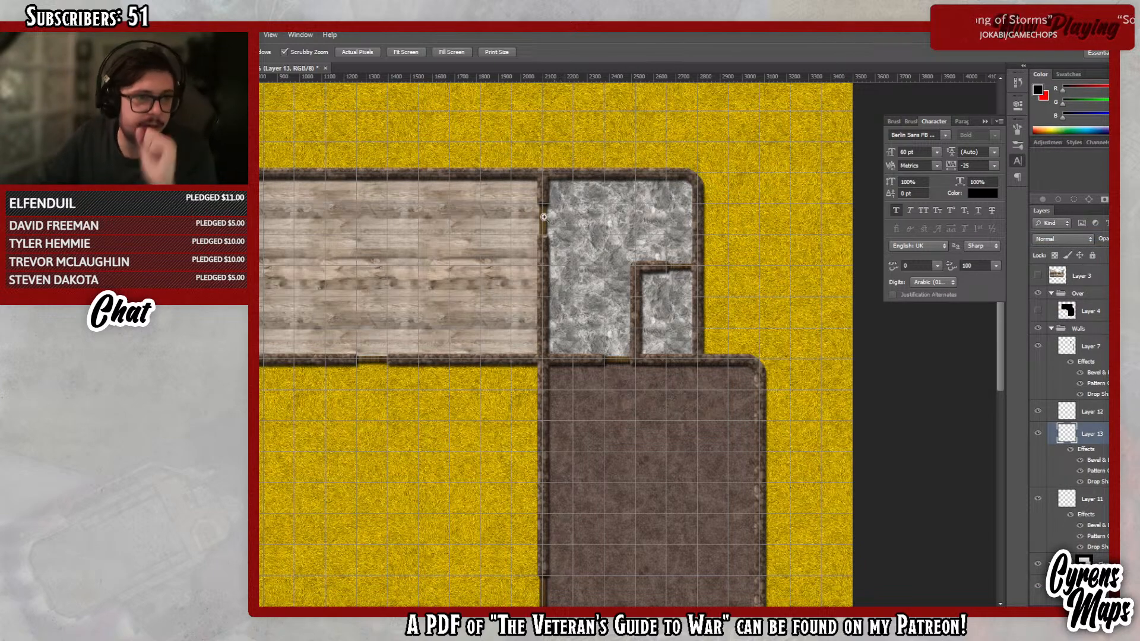
left_click_drag(349, 362, 471, 348)
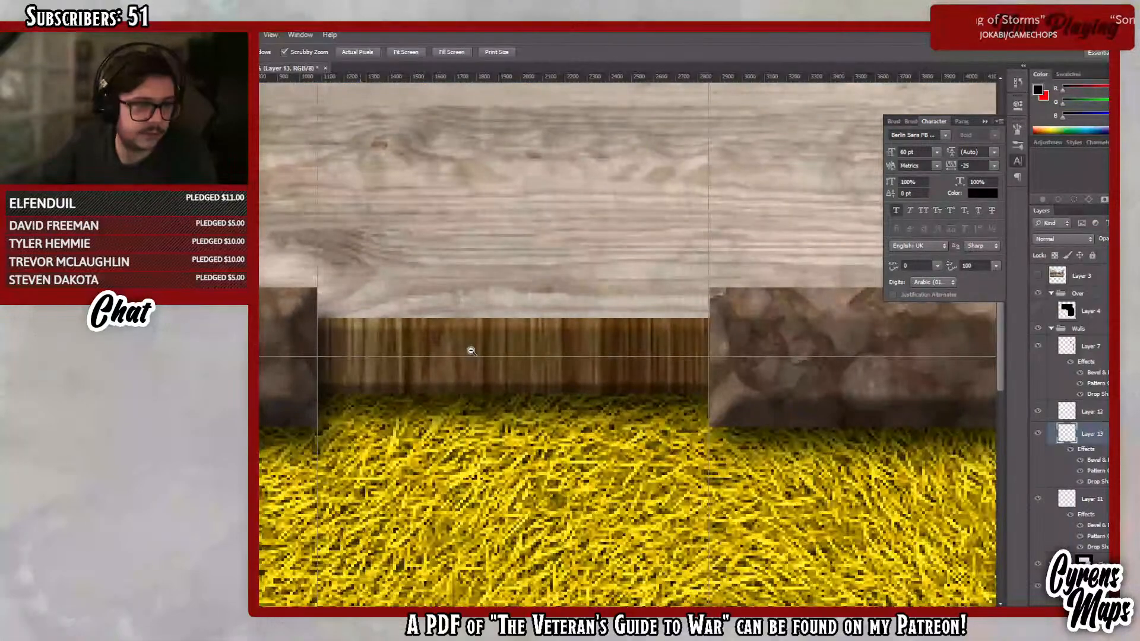
left_click_drag(703, 356, 627, 355)
left_click_drag(740, 373, 692, 367)
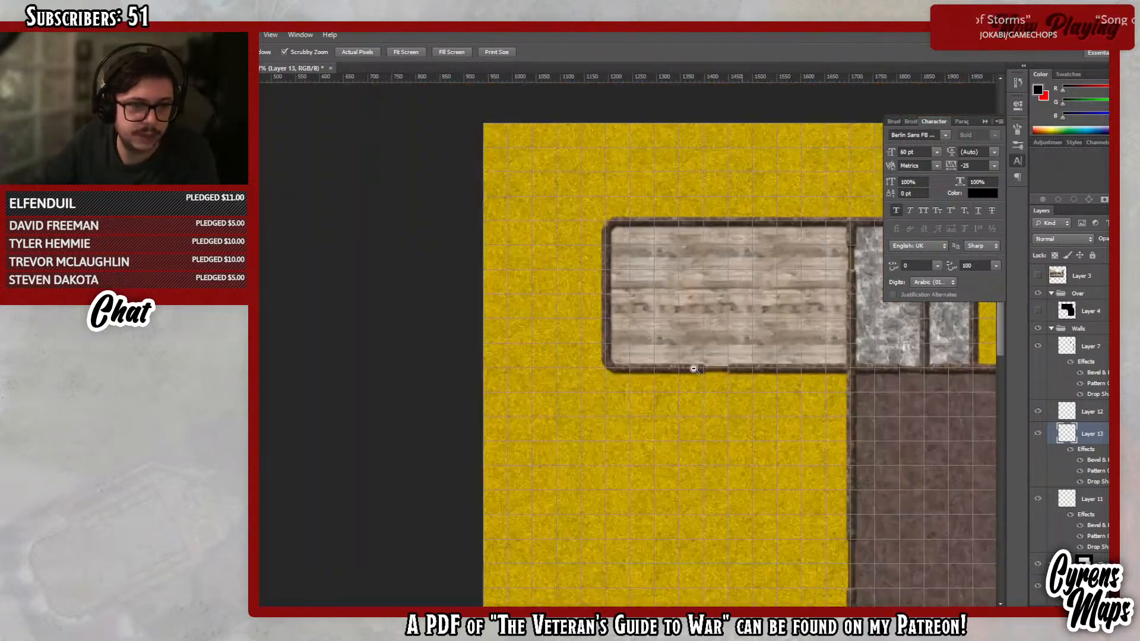
- Switch the Pattern Overlay of Layer 13's horizontal doors to the brown wood pattern with horizontal planks and apply the style
left_click_drag(849, 254, 880, 300)
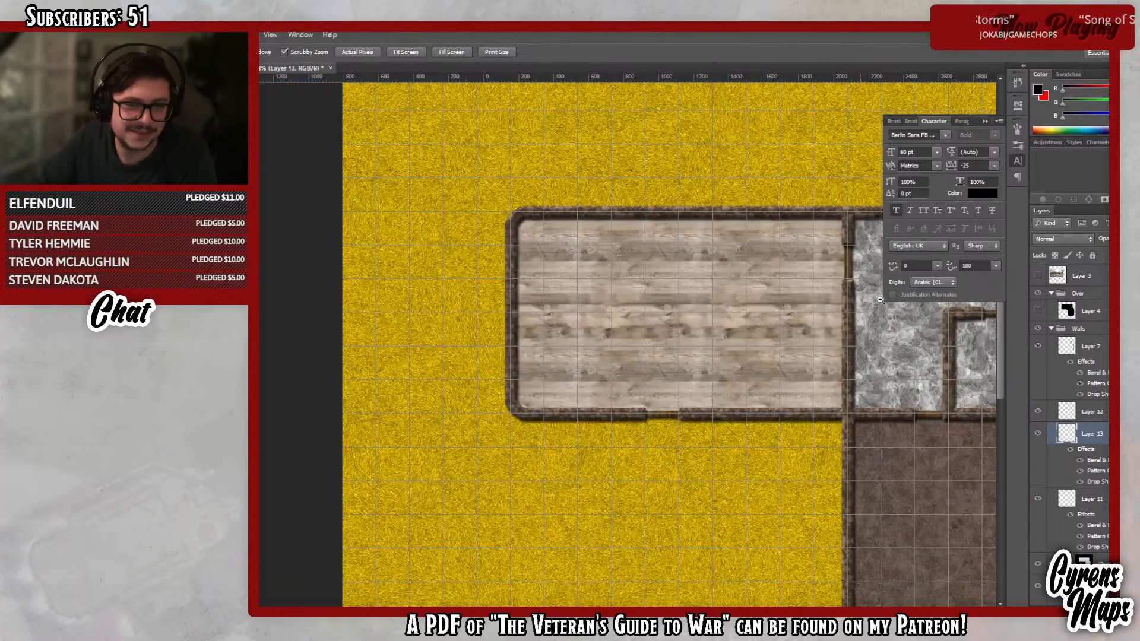
left_click(1097, 501)
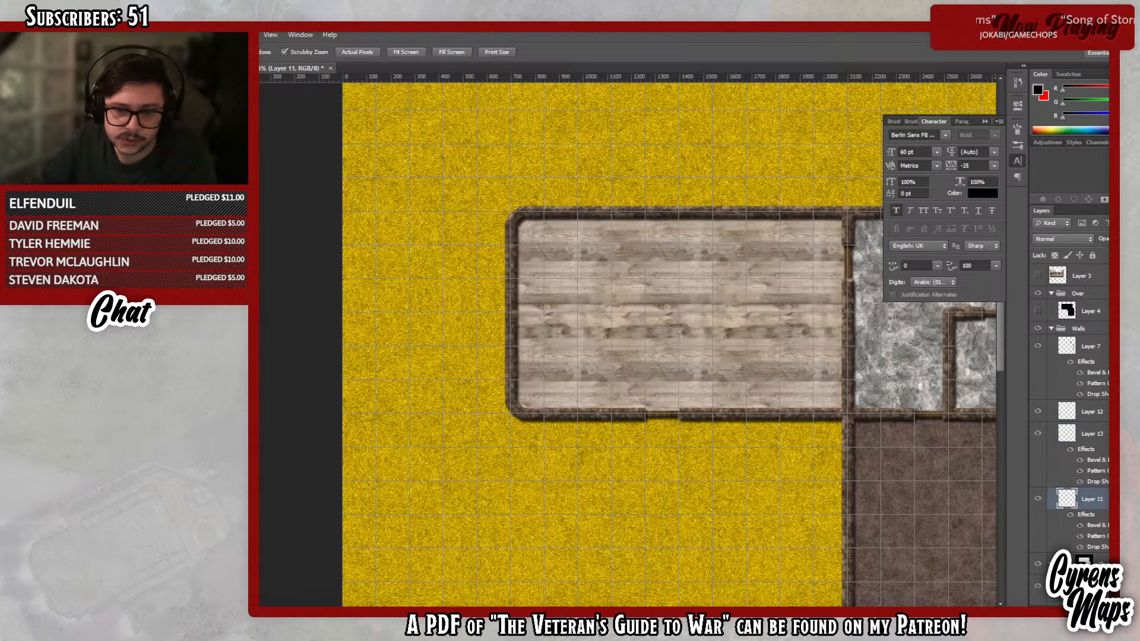
left_click(1104, 436)
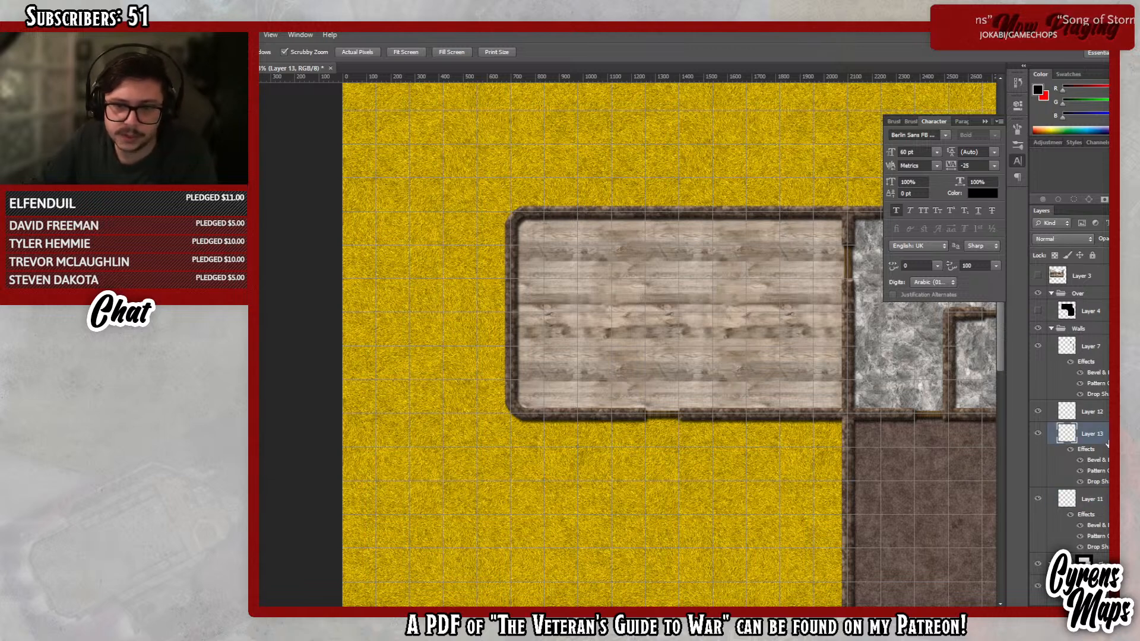
left_click(758, 241)
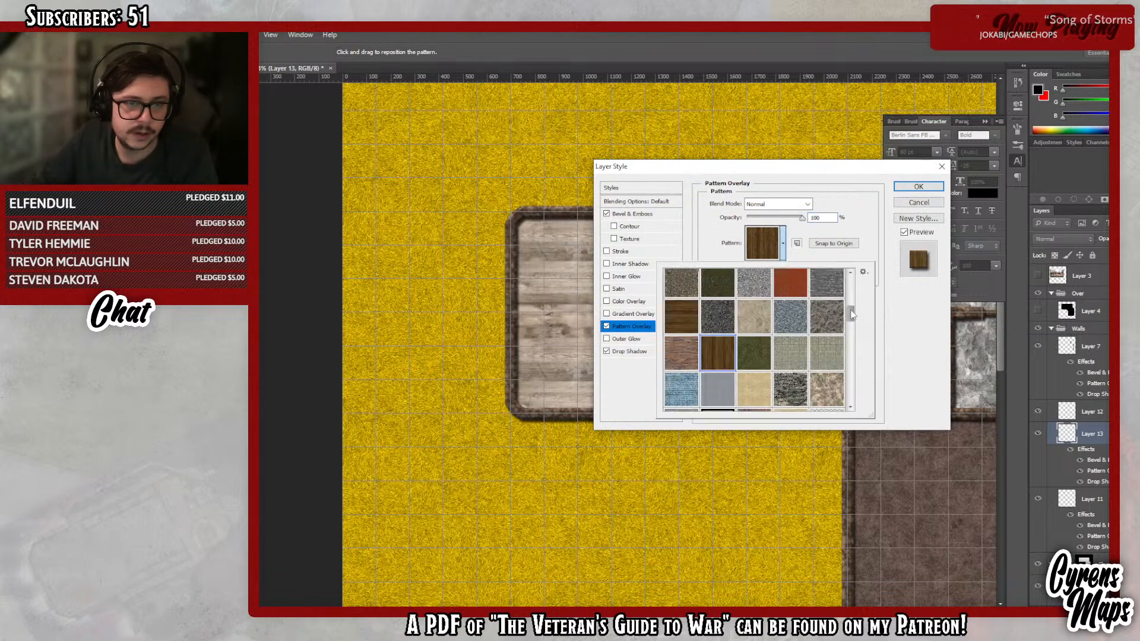
left_click(681, 317)
left_click(918, 186)
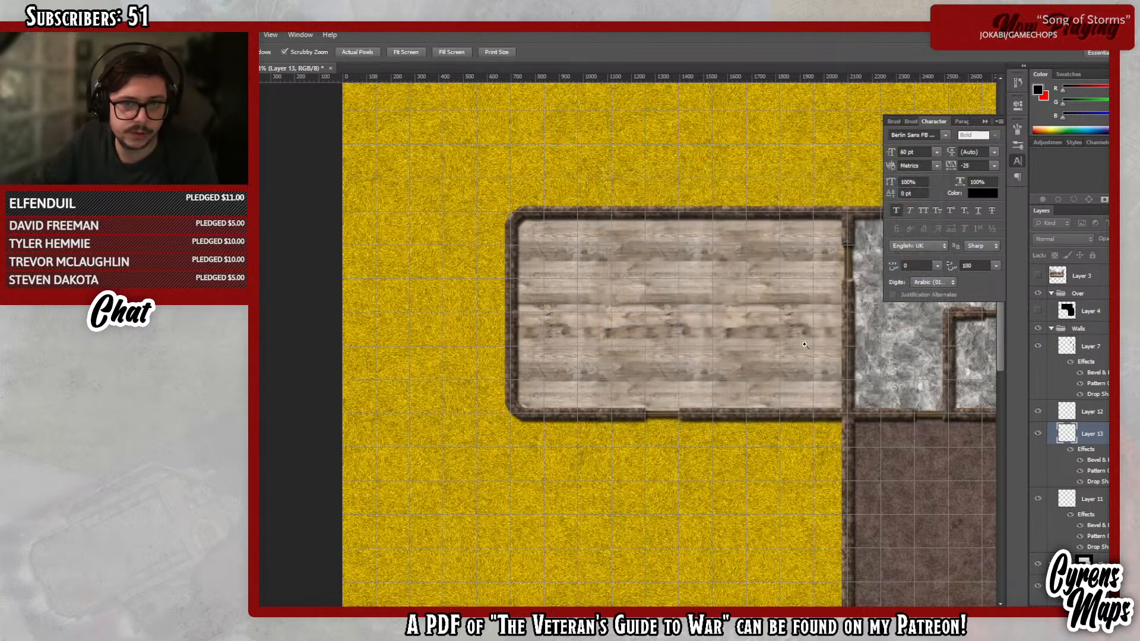
- Create a layer group named Doors below Layer 7 in the Walls group
left_click(771, 421)
left_click(771, 421, "alt")
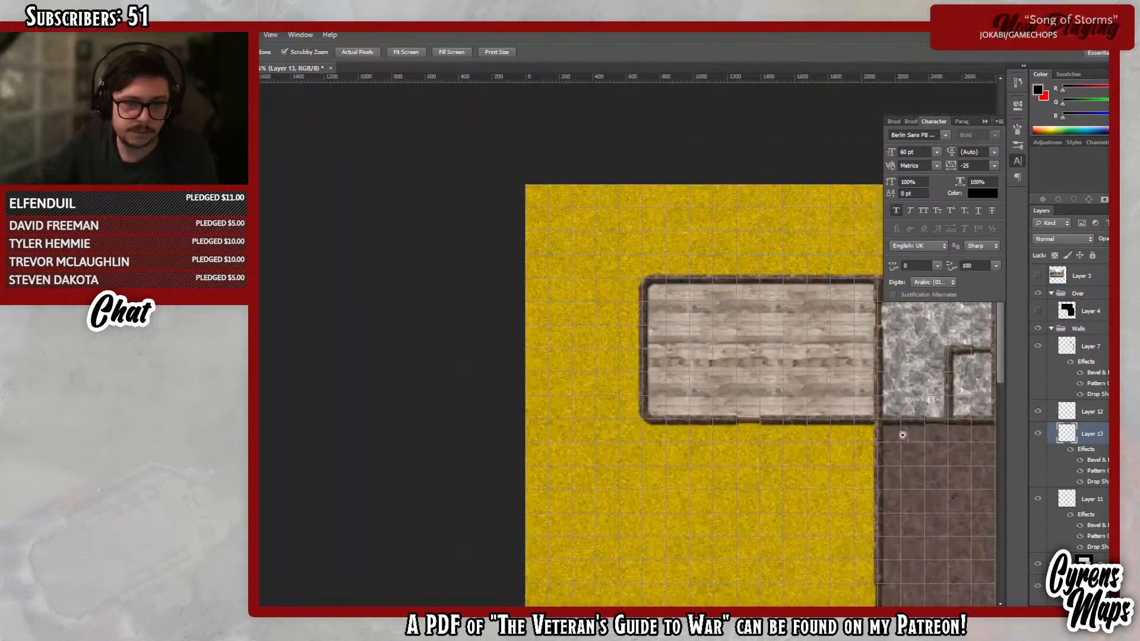
left_click_drag(903, 435, 878, 435)
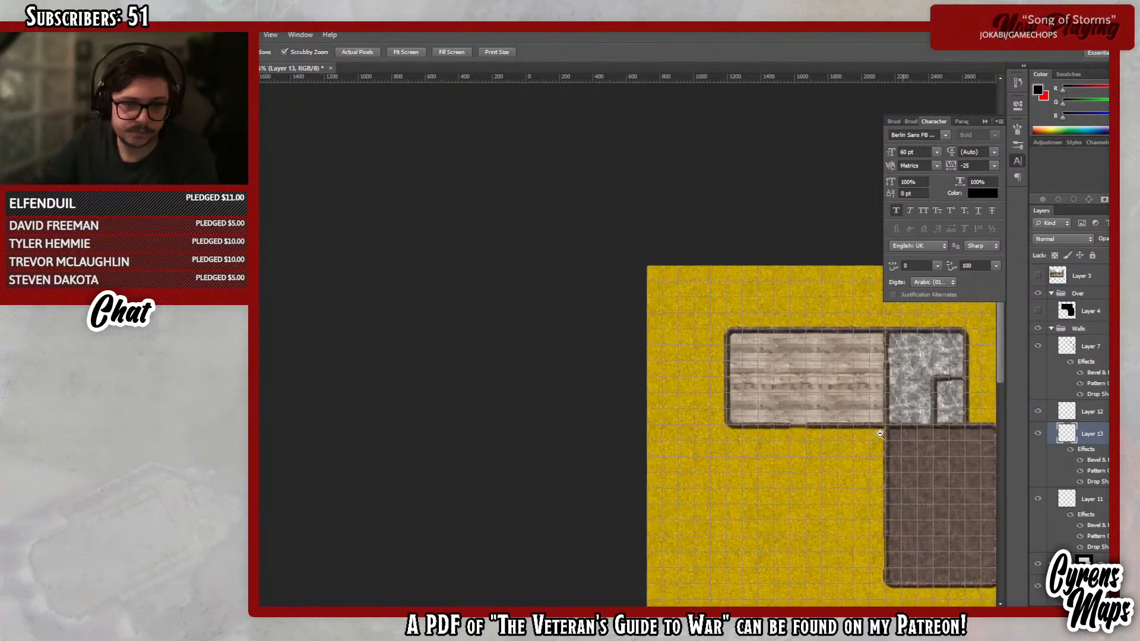
left_click_drag(638, 292, 657, 323)
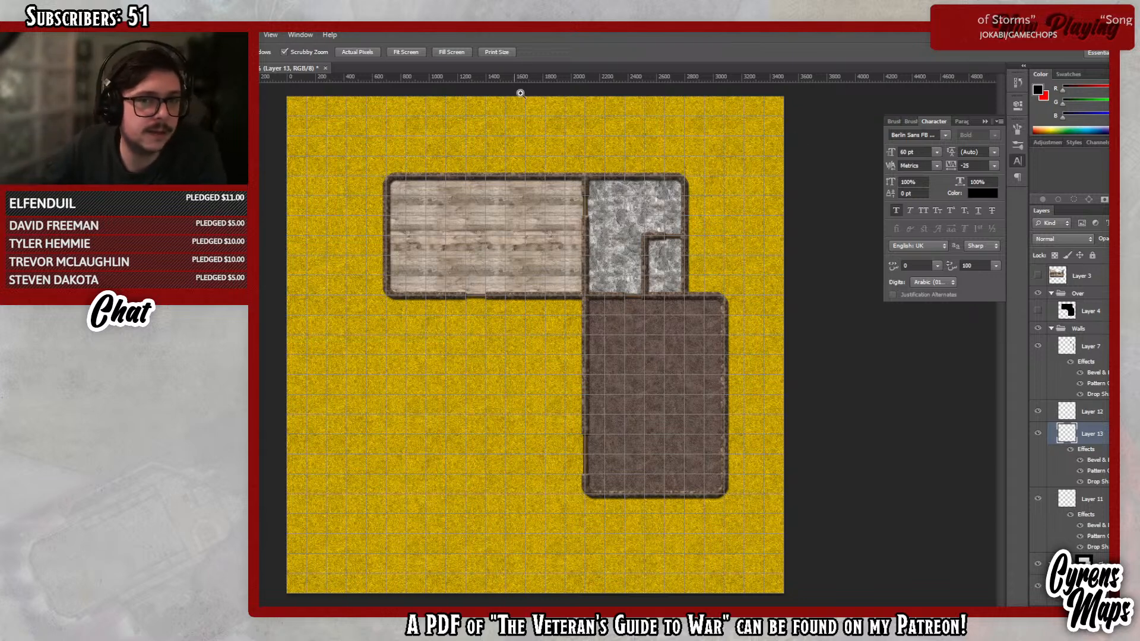
left_click(1090, 347)
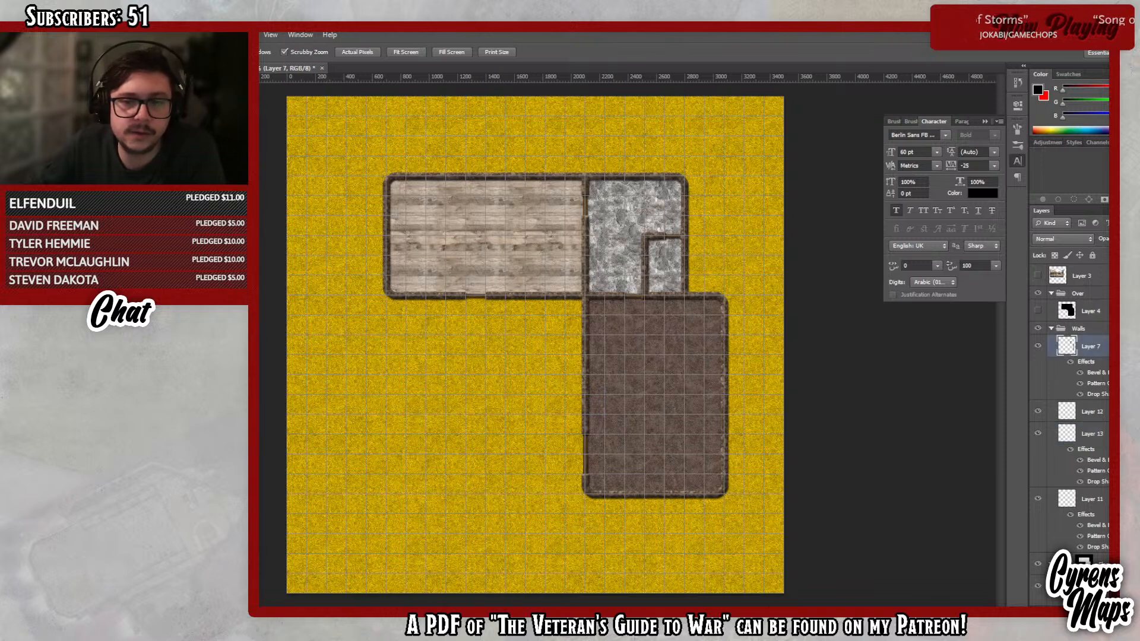
left_click(1092, 411)
key("ctrl+g")
double_click(1091, 407)
type("Doors")
key("Return")
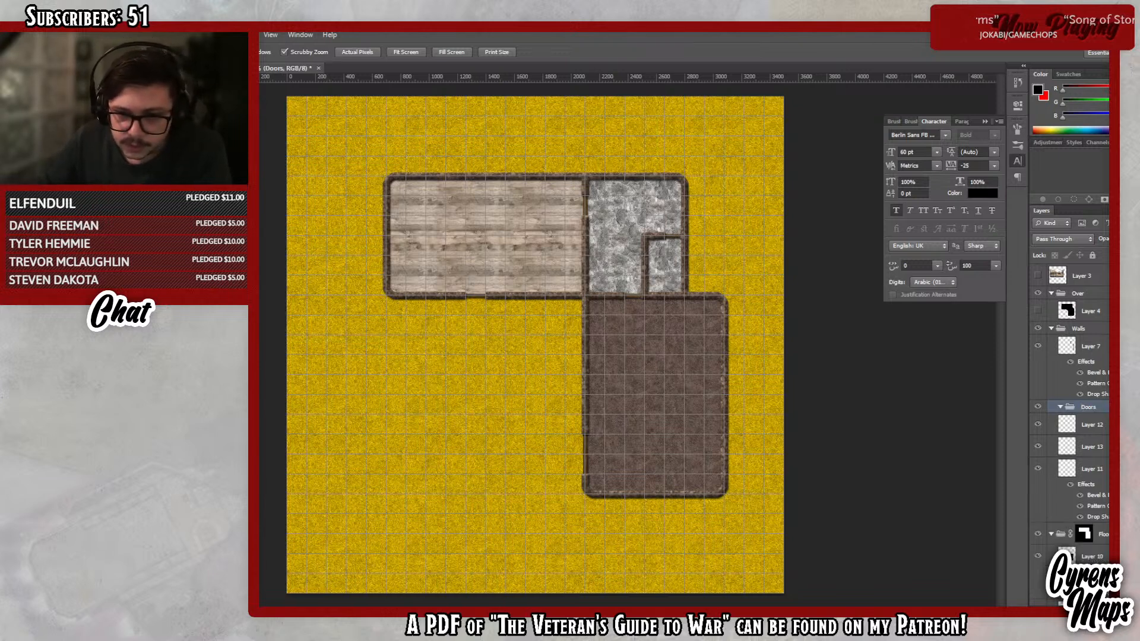
- Move Layers 12, 13 and 11 into the Doors group and collapse it
left_click(1108, 469)
left_click(1102, 424)
left_click(1102, 469, "shift")
left_click_drag(1108, 419, 1057, 407)
left_click(1060, 409)
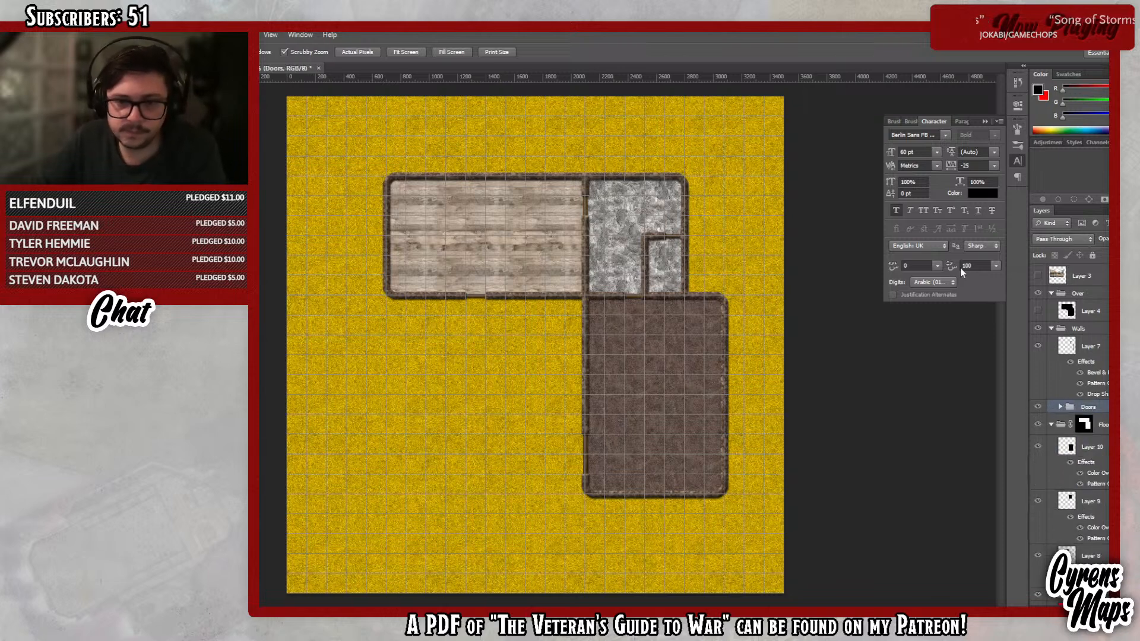
- Duplicate the wall layer, Layer 7, and make a second duplicate from that copy, keeping the default names
left_click(1087, 347)
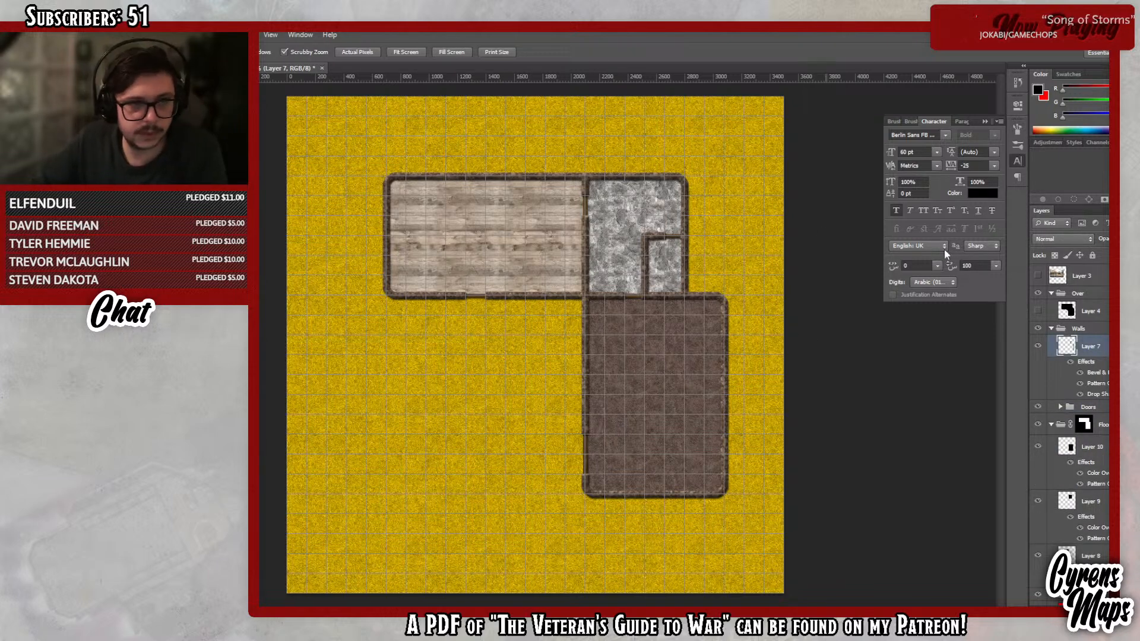
right_click(1091, 348)
left_click(1056, 280)
left_click(821, 271)
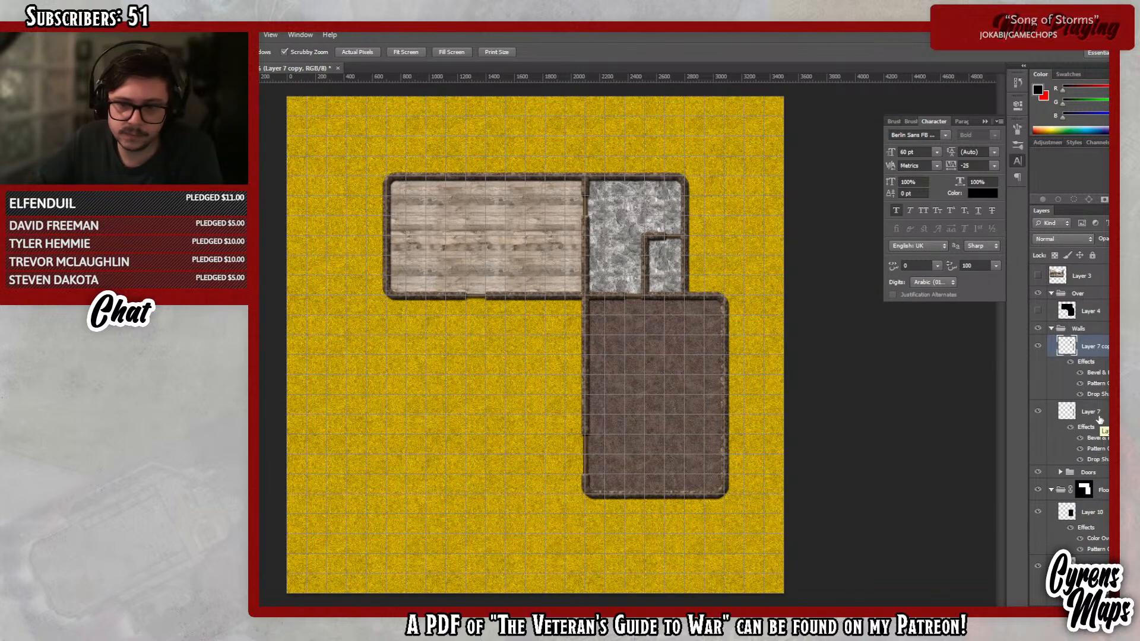
right_click(1095, 346)
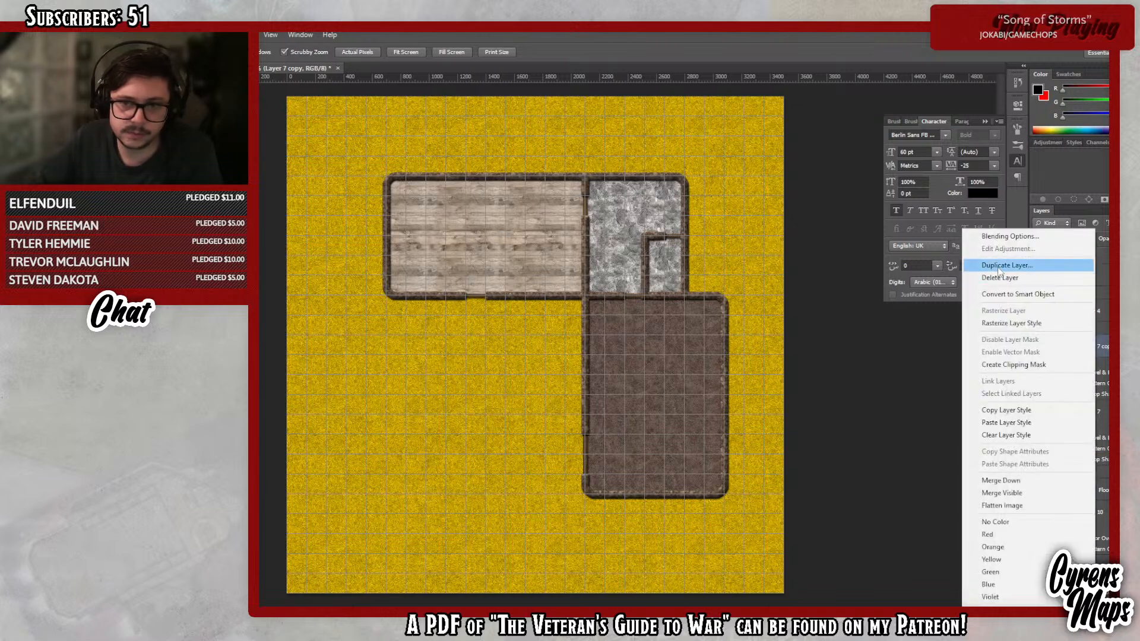
left_click(1007, 265)
left_click(842, 265)
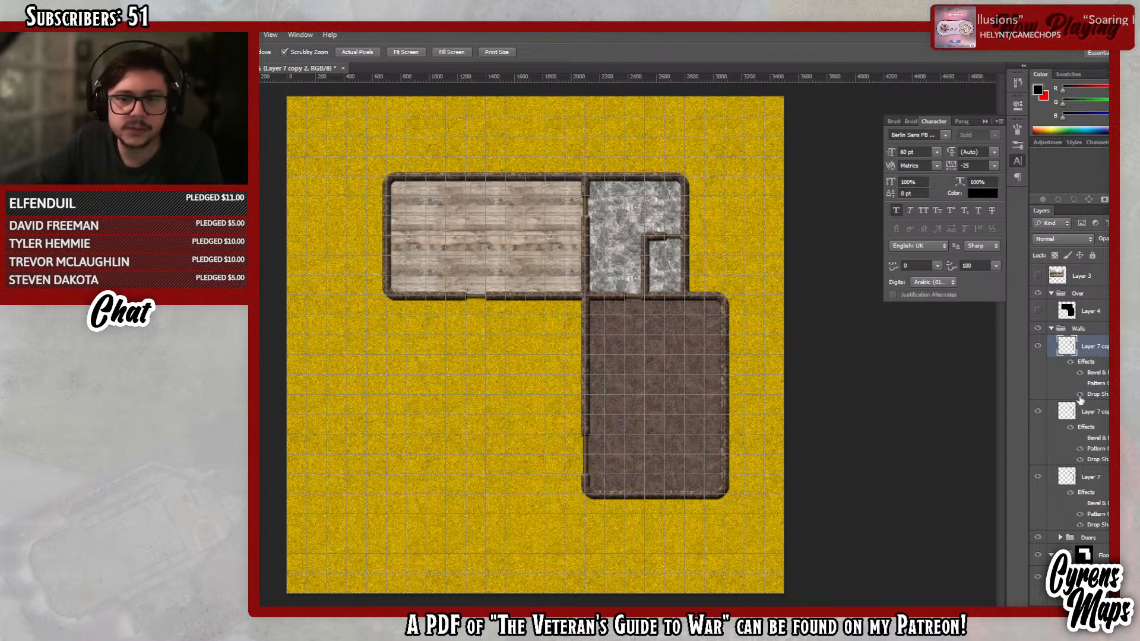
- Turn off the Drop Shadow effect on Layer 7 copy
left_click_drag(683, 179, 616, 190)
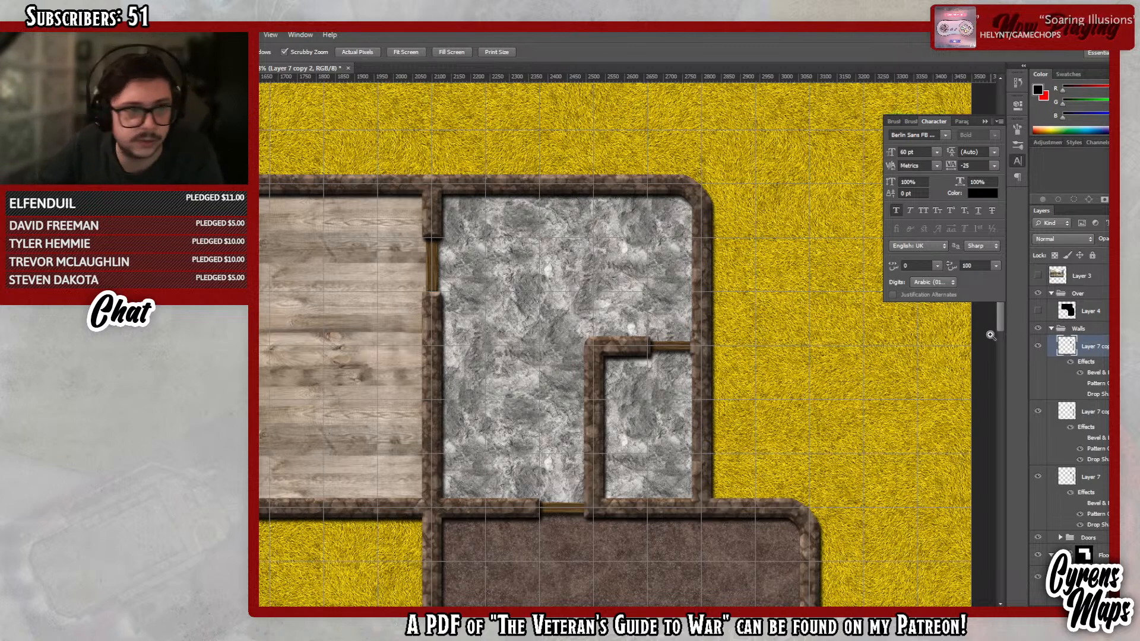
left_click(1051, 419)
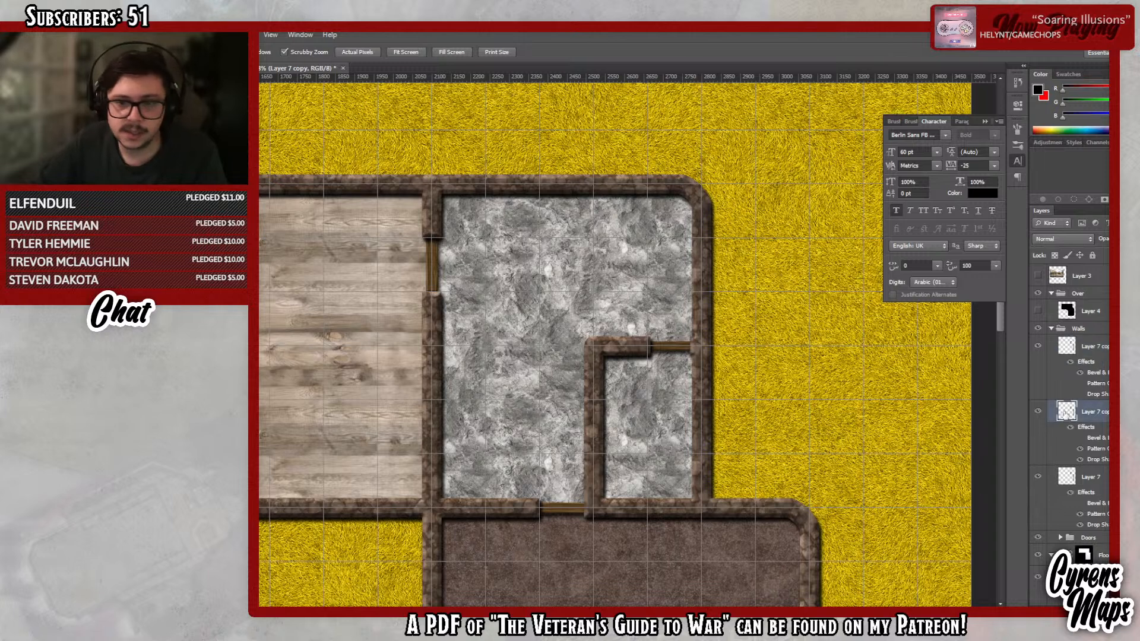
left_click(1080, 460)
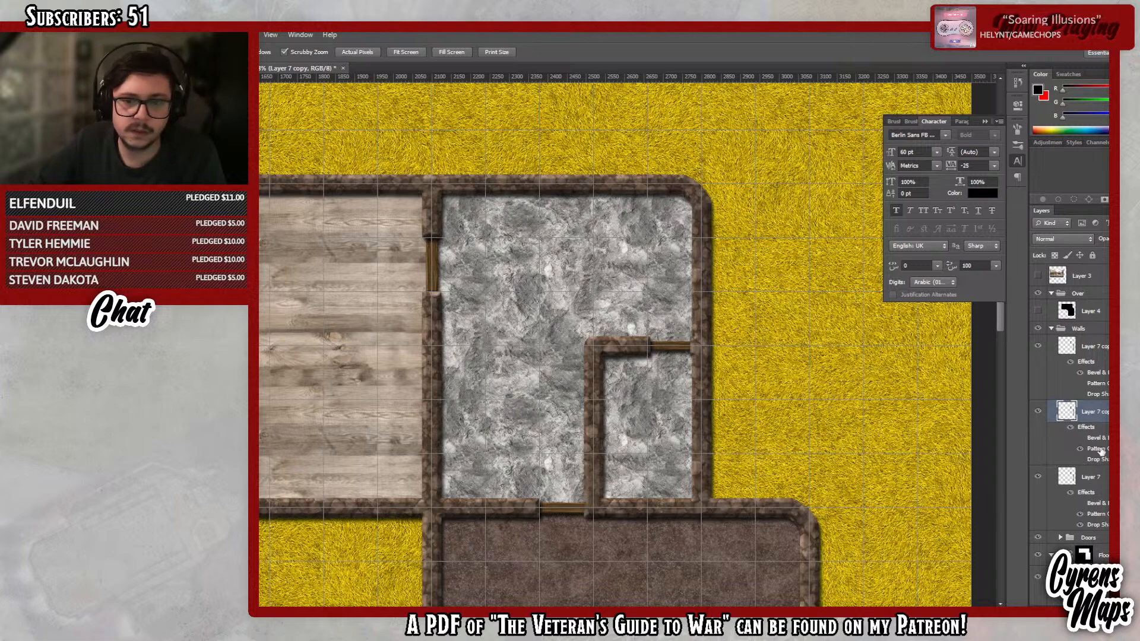
- Change the Pattern Overlay of Layer 7 copy to the light beige stone pattern
double_click(1100, 449)
left_click_drag(761, 170, 877, 171)
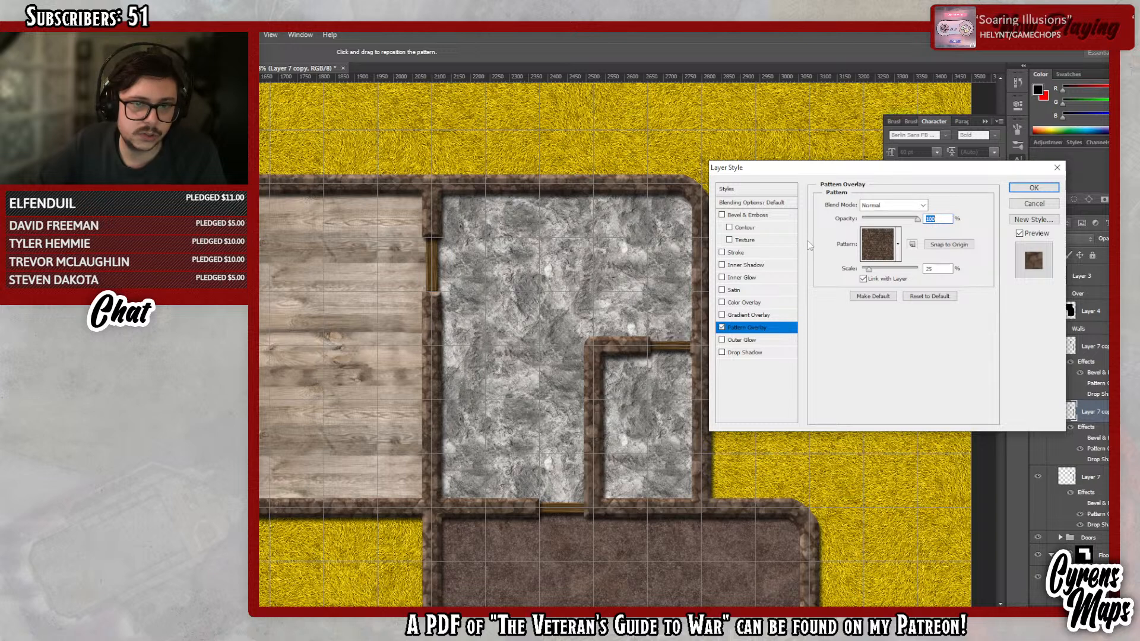
left_click(897, 244)
mouse_move(967, 318)
left_mouse_down()
mouse_move(971, 296)
mouse_move(967, 318)
left_mouse_up()
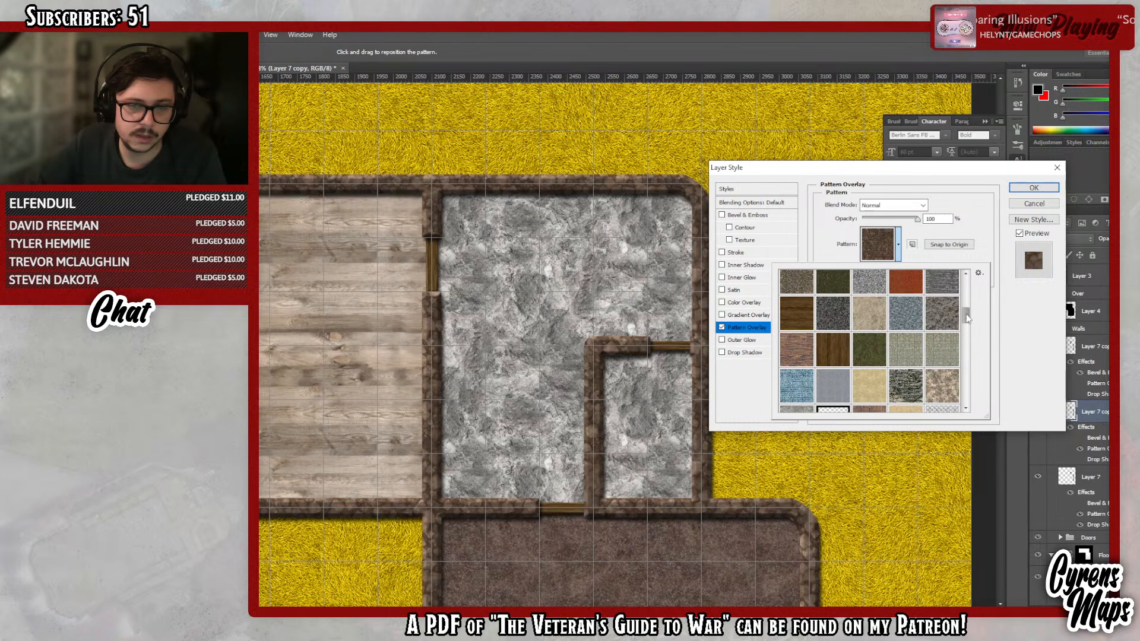
left_click(877, 321)
left_click(1005, 330)
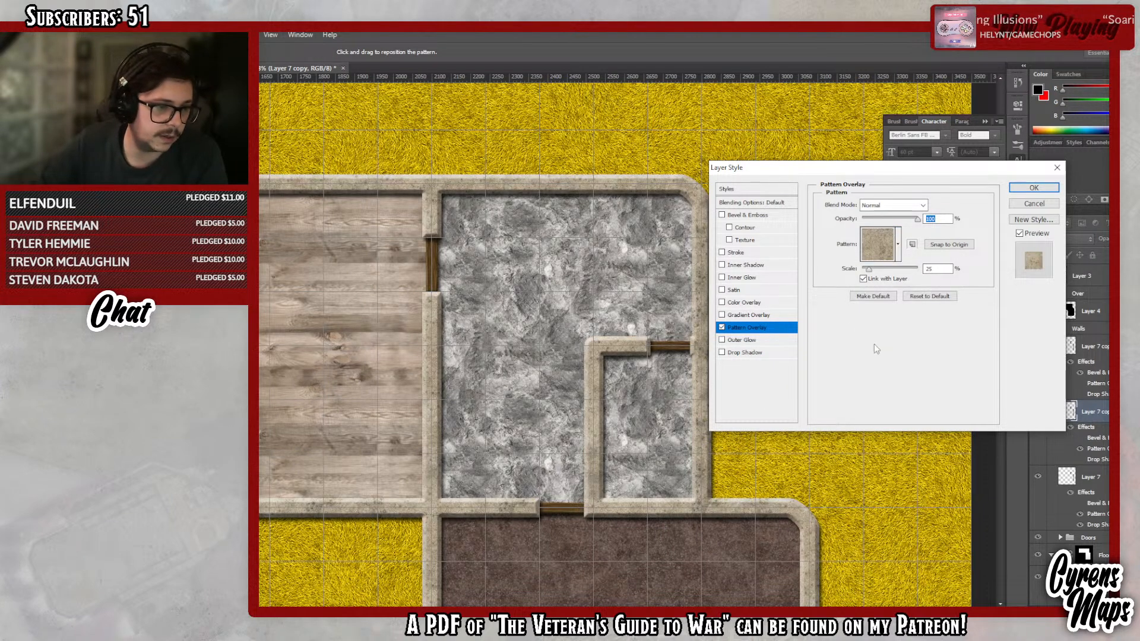
- Add a grey Color Overlay in Color blend mode to Layer 7 copy and apply the style
left_click(743, 303)
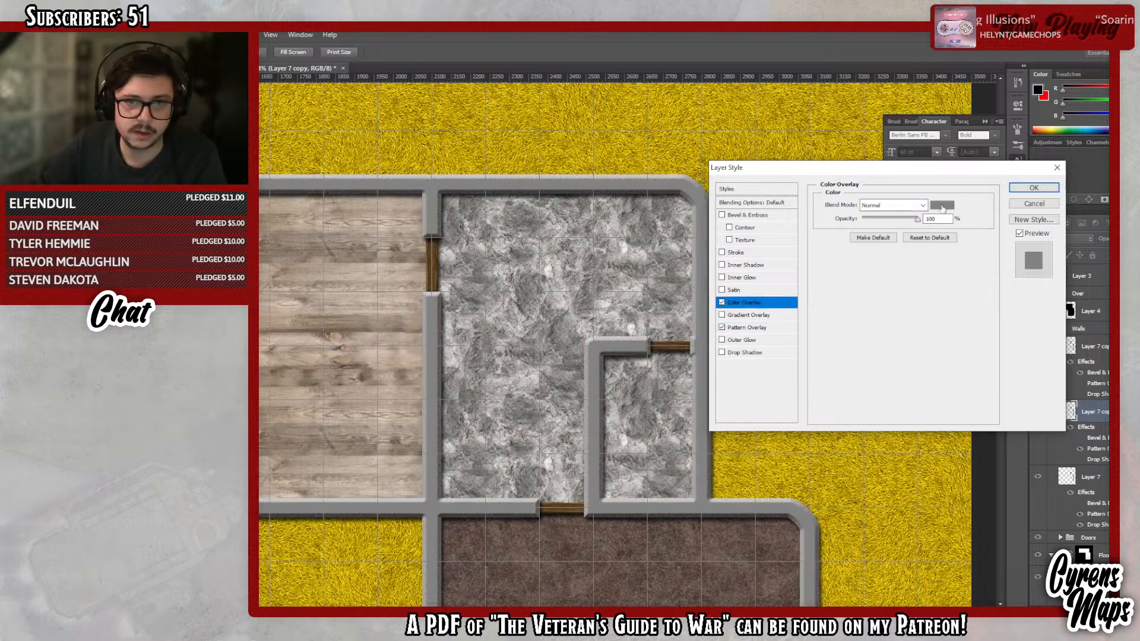
left_click(922, 205)
left_click(881, 490)
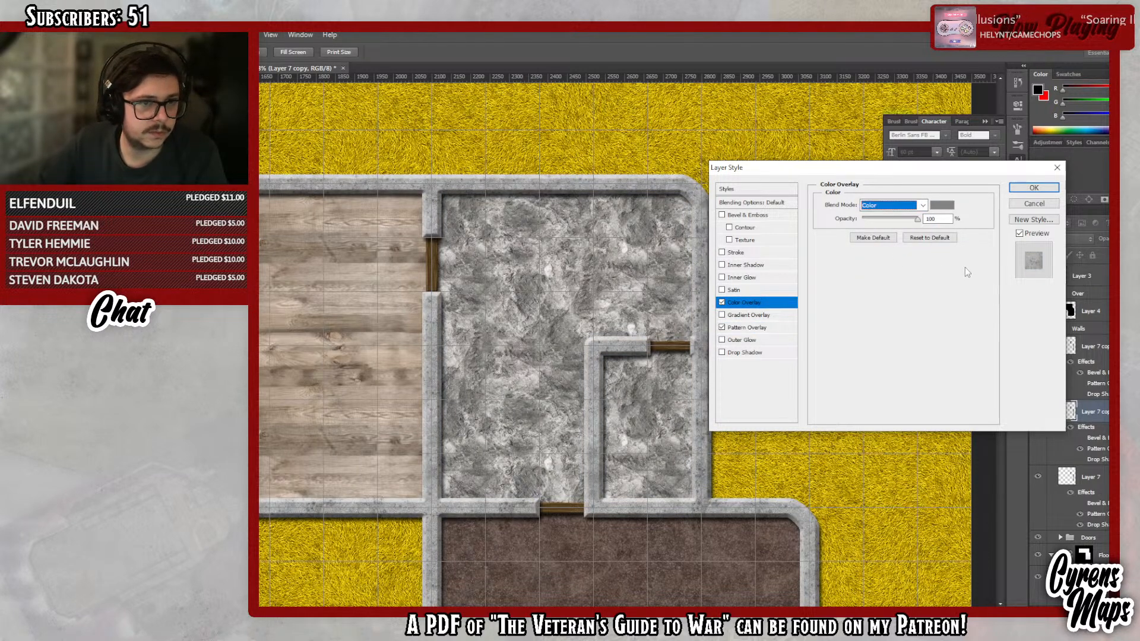
left_click(1034, 187)
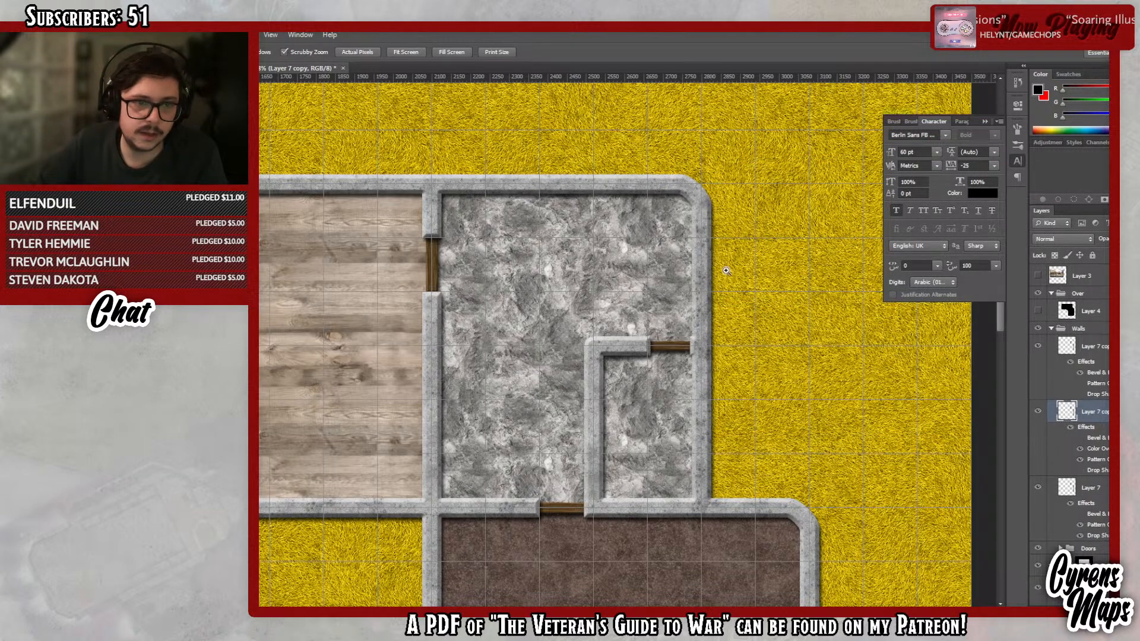
- Reselect the last selection, which follows the building's outer walls
scroll(711, 271, "down", 5)
mouse_move(679, 280)
left_mouse_down()
mouse_move(690, 273)
mouse_move(664, 271)
mouse_move(688, 271)
left_mouse_up()
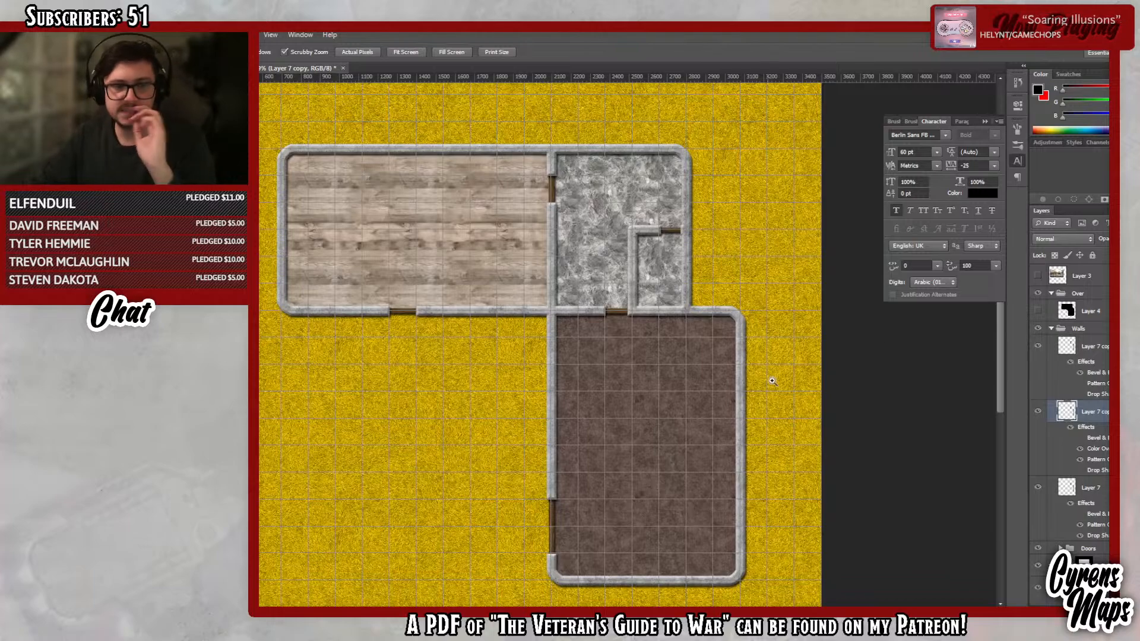
left_click_drag(747, 347, 636, 329)
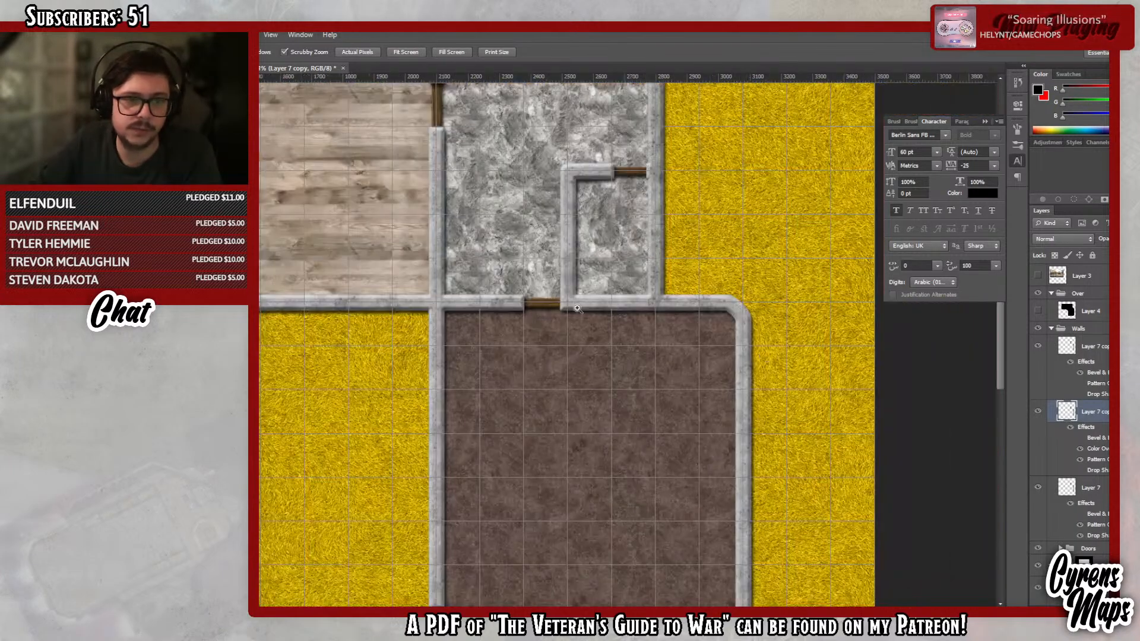
left_click(658, 316, "alt")
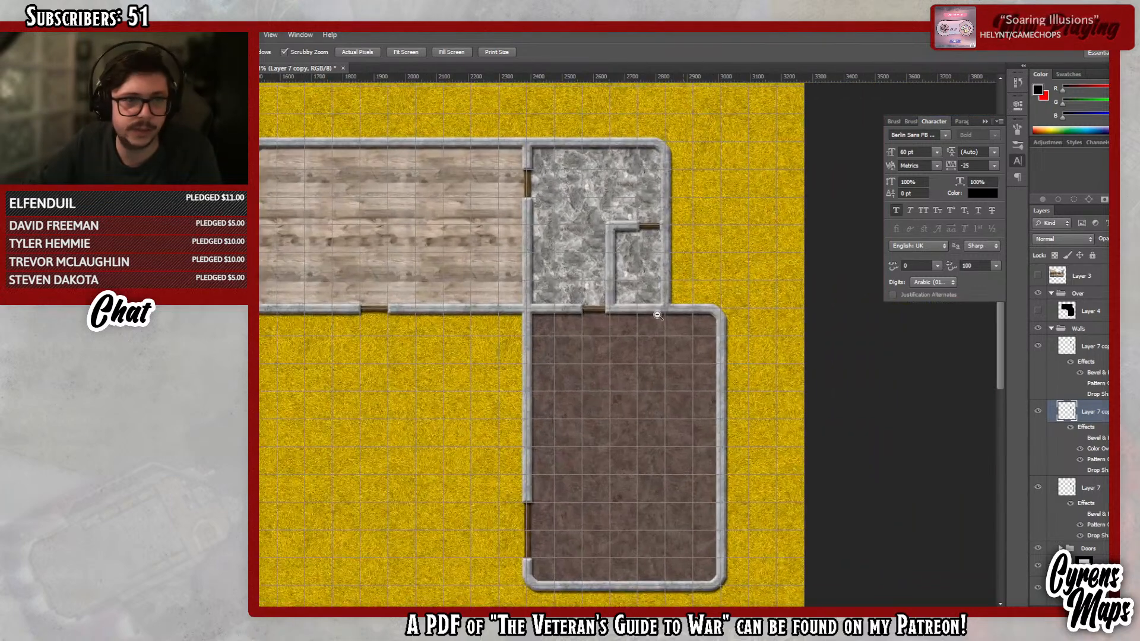
left_click(657, 315, "alt")
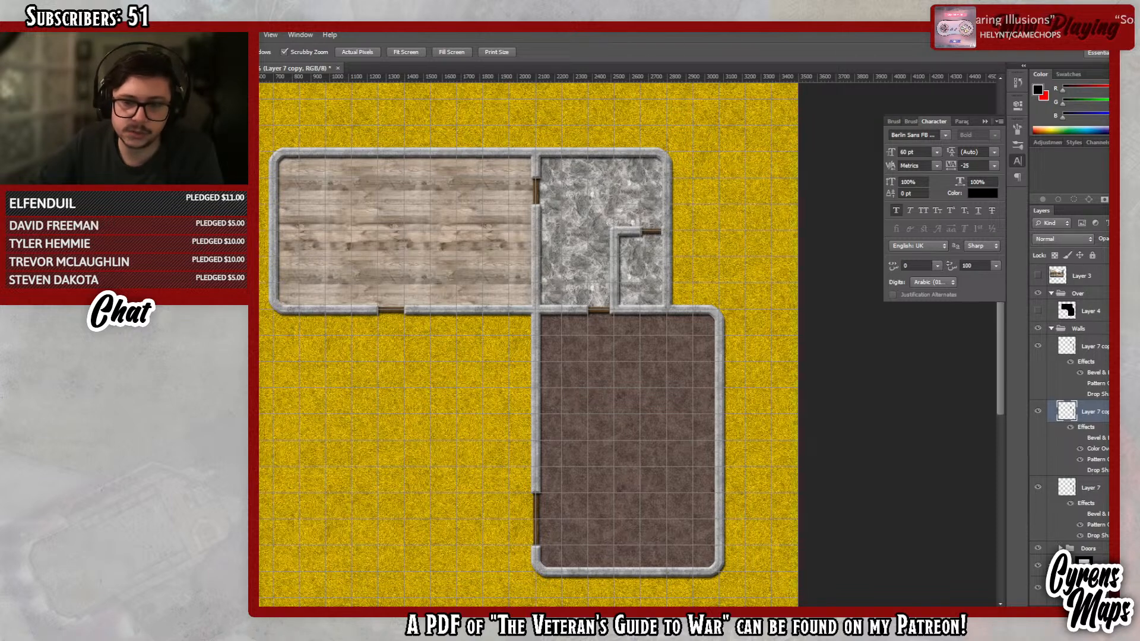
key("ctrl+shift+d")
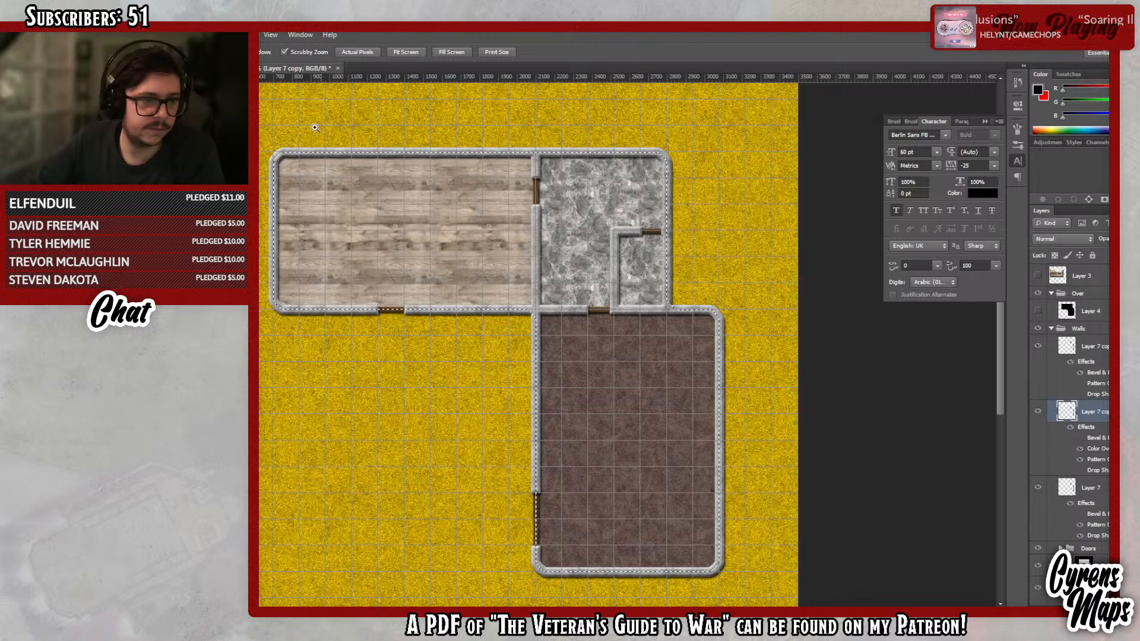
- Square off the selection at the building's two inward corners with the Rectangular Marquee, and hide Layer 7 copy
key("m")
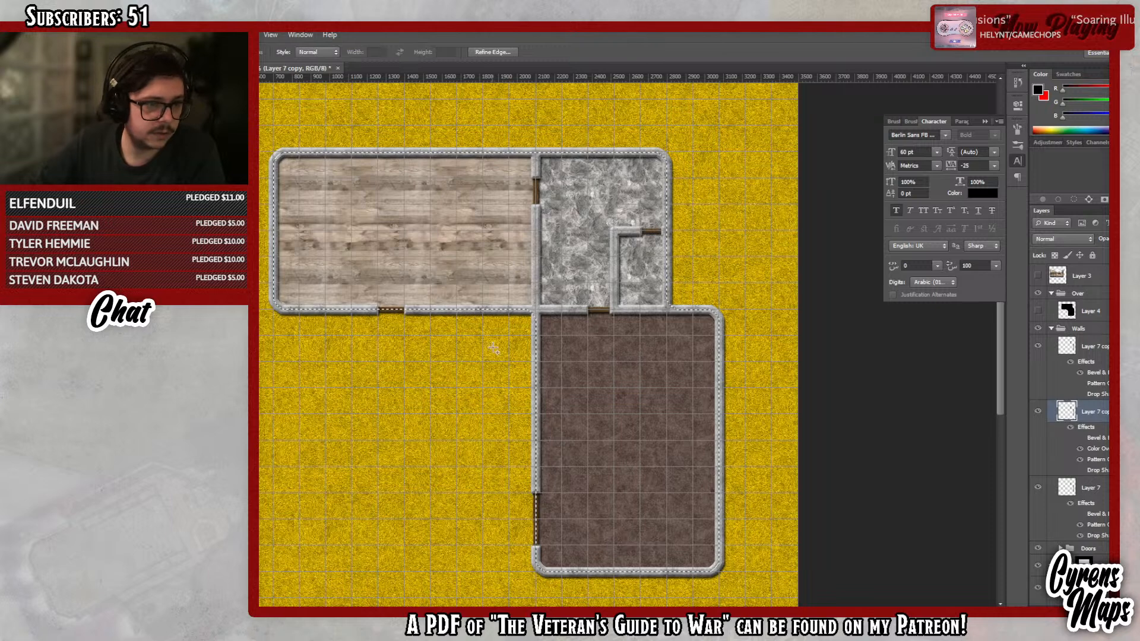
left_click_drag(484, 362, 533, 310)
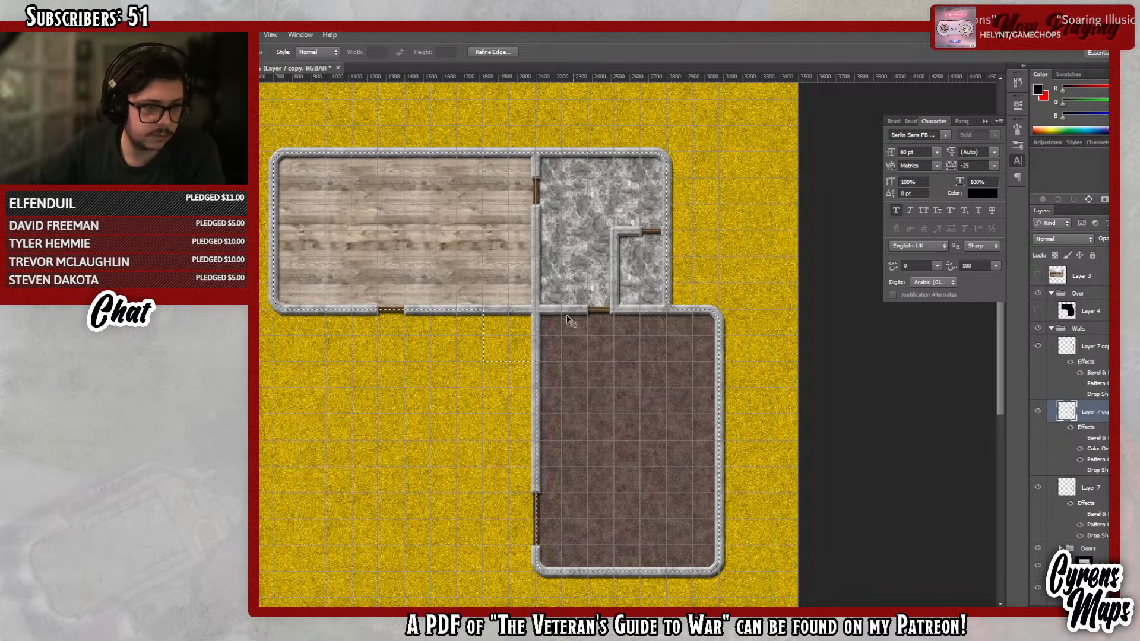
key("ctrl+z")
left_click_drag(482, 362, 533, 309)
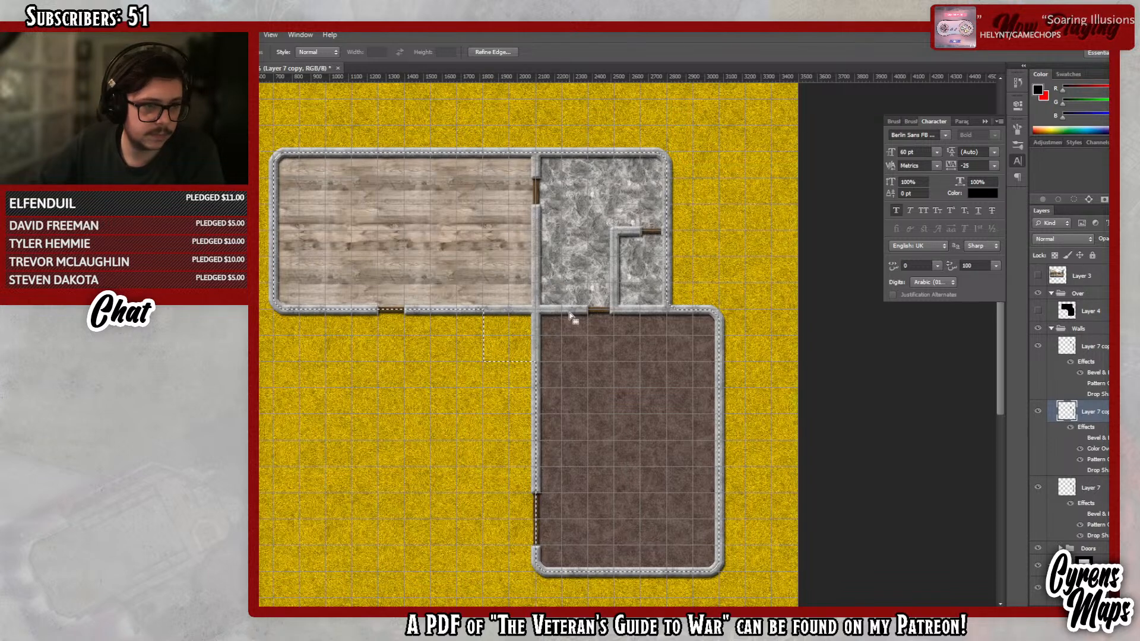
left_click_drag(482, 361, 534, 313)
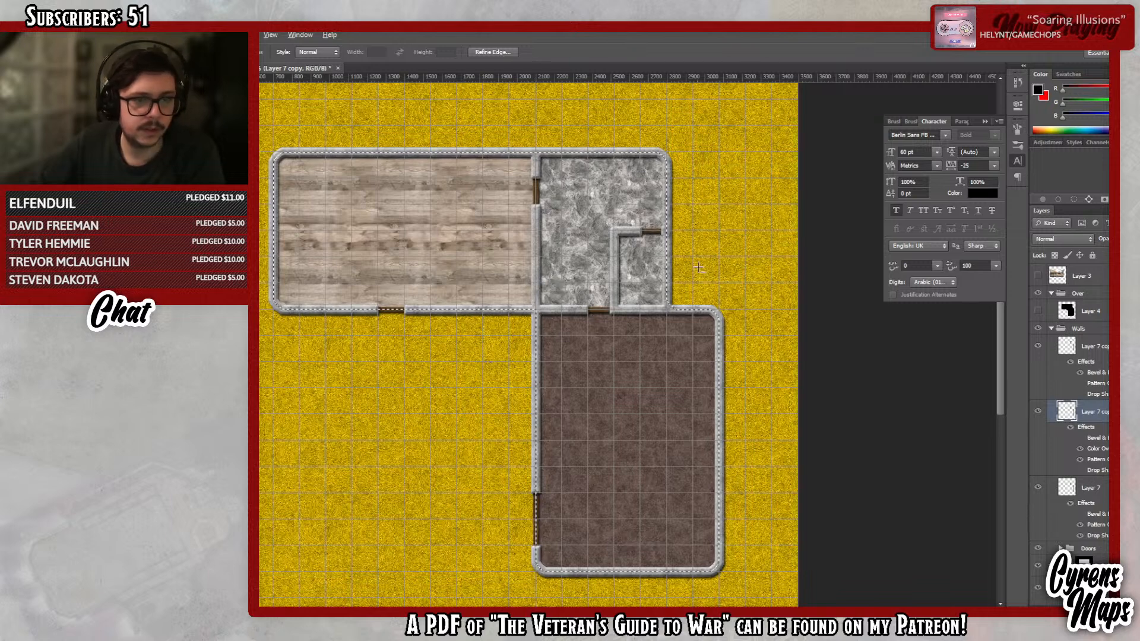
left_click_drag(719, 257, 669, 308)
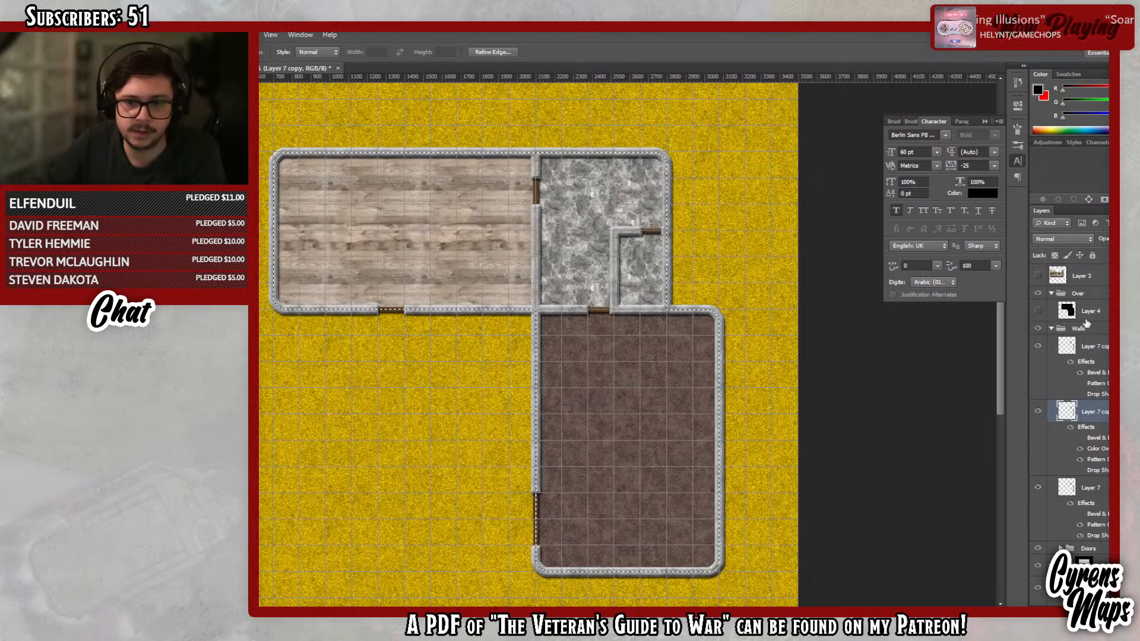
left_click(1034, 405)
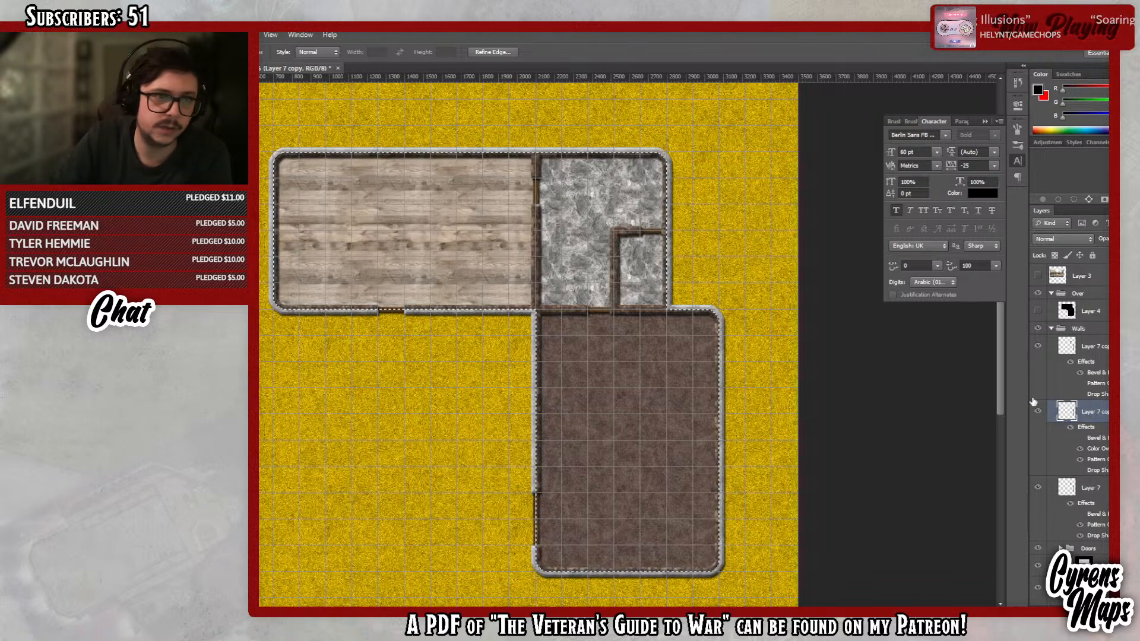
- Clear the building outline selection and inspect the stone edging of the outer walls
key("ctrl+d")
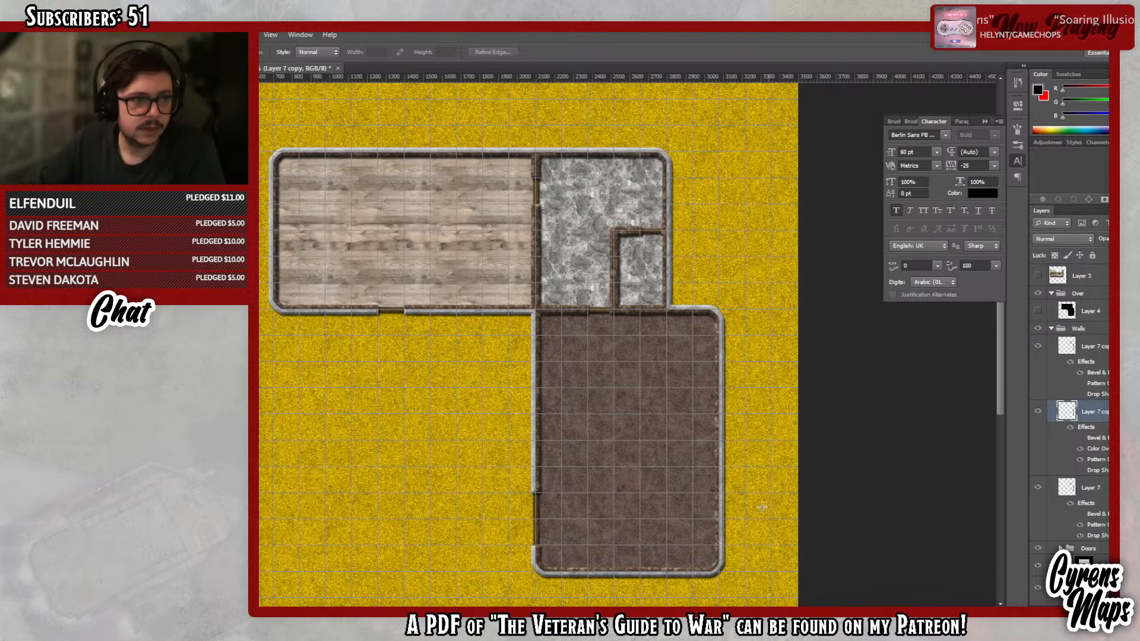
key("z")
left_click_drag(436, 312, 497, 327)
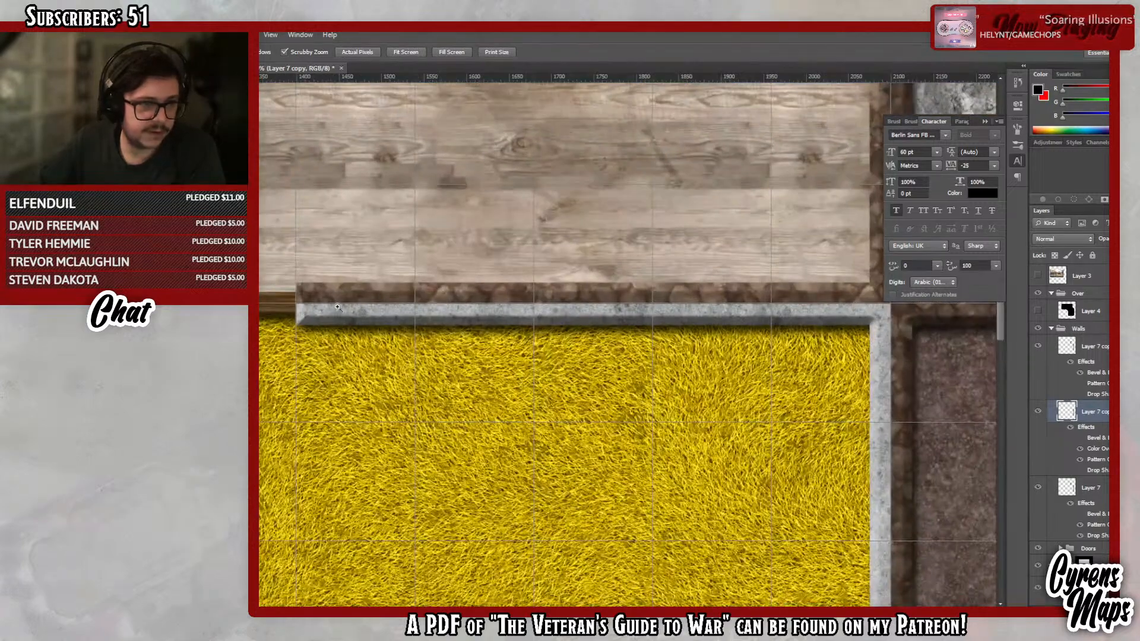
left_click_drag(571, 333, 516, 333)
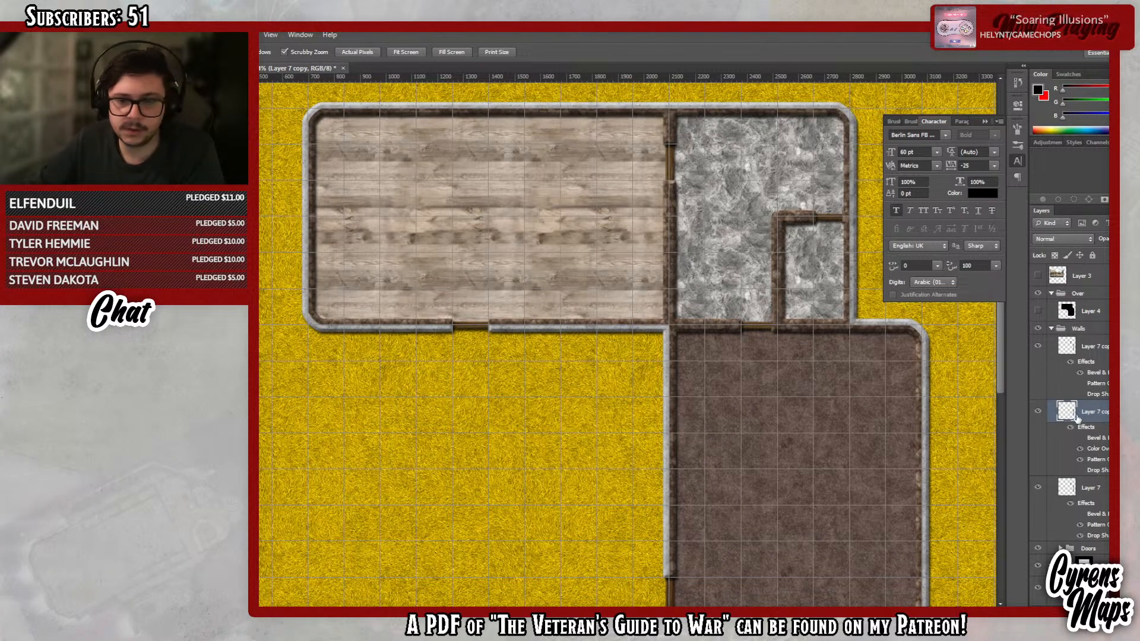
- Add a brown (7a3b03) Color Overlay in Color blend mode to Layer 7 and apply the style
double_click(1104, 493)
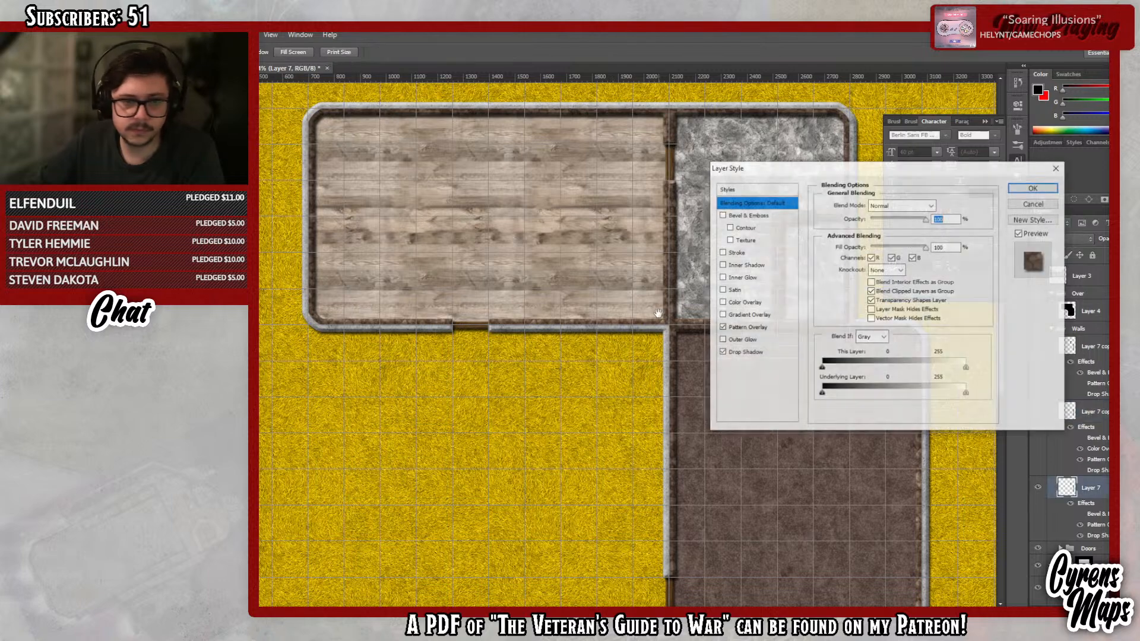
left_click(745, 303)
left_click(897, 204)
left_click(875, 490)
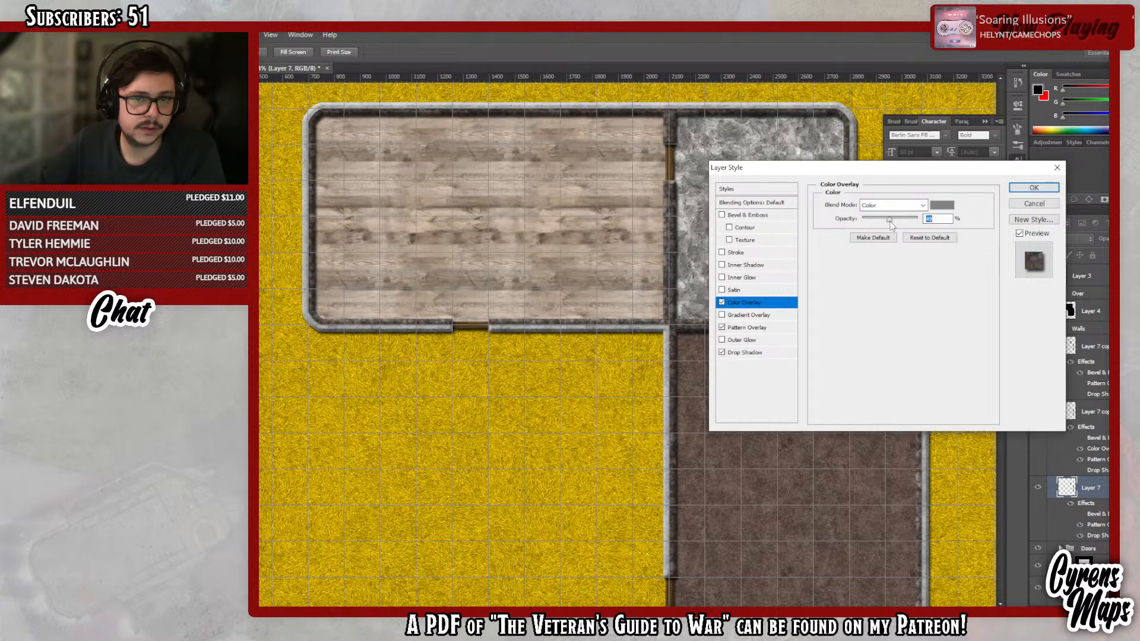
left_click(945, 206)
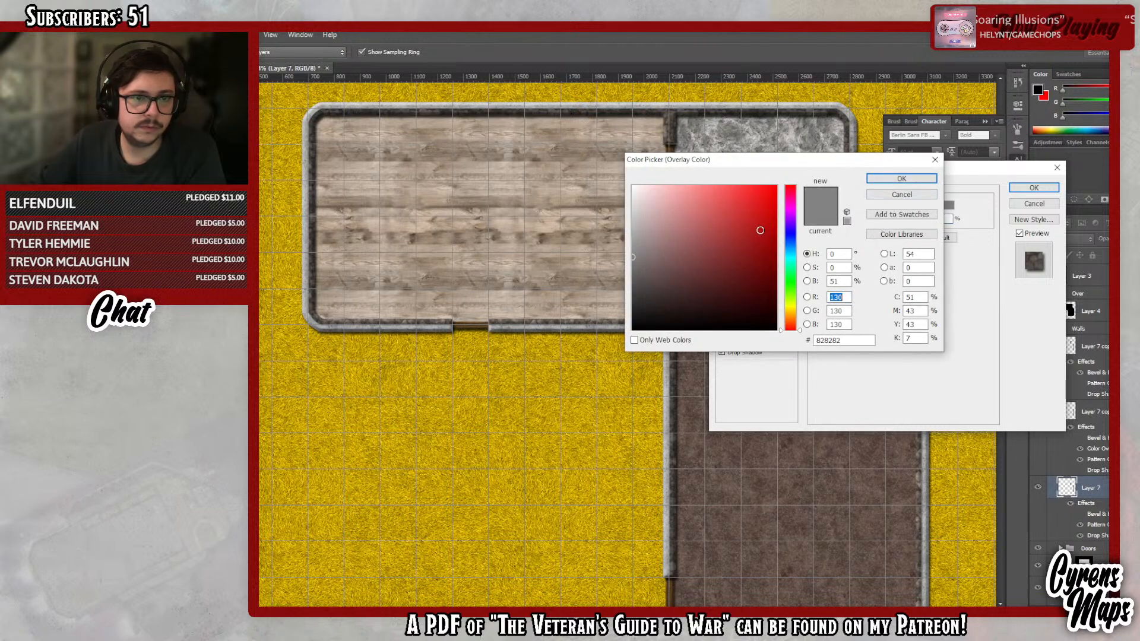
left_click(790, 319)
left_click_drag(753, 300, 773, 261)
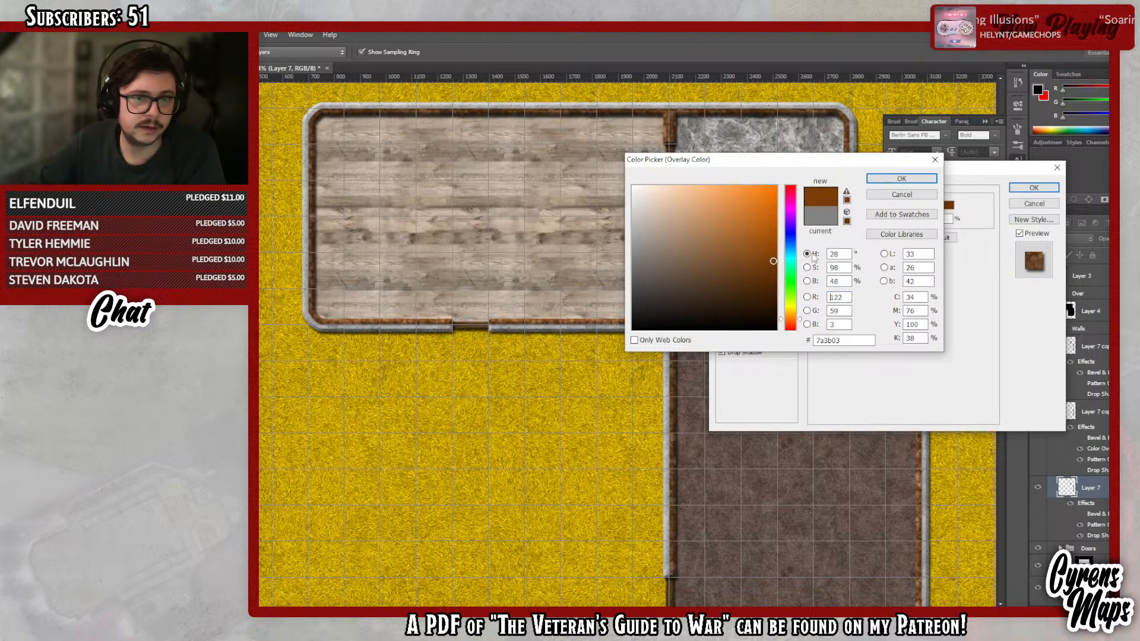
left_click(901, 178)
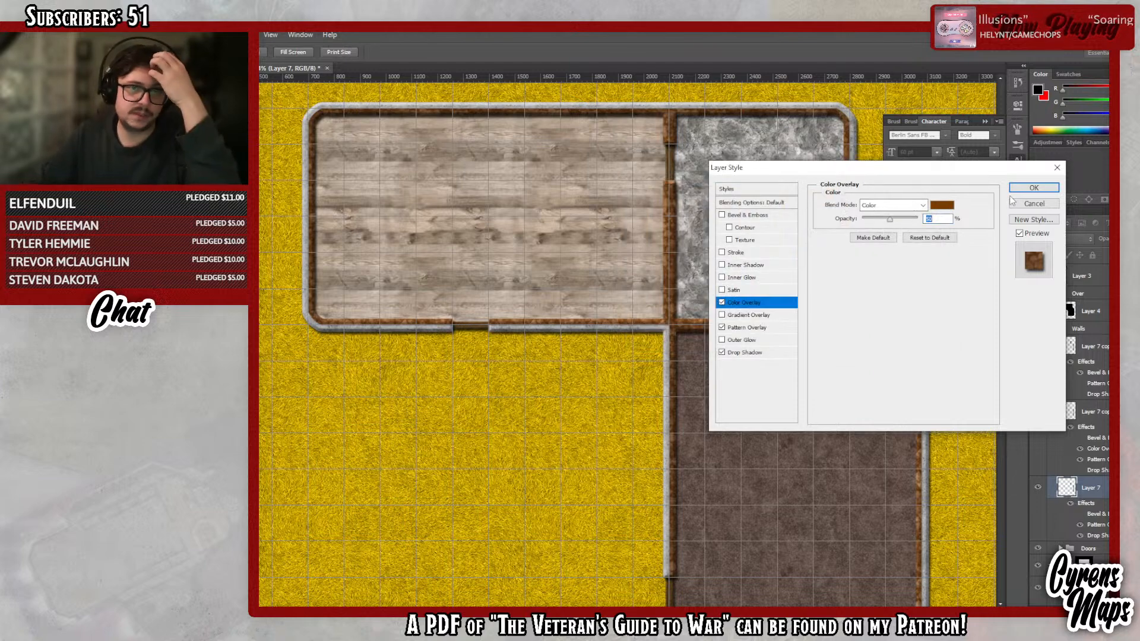
left_click(1027, 188)
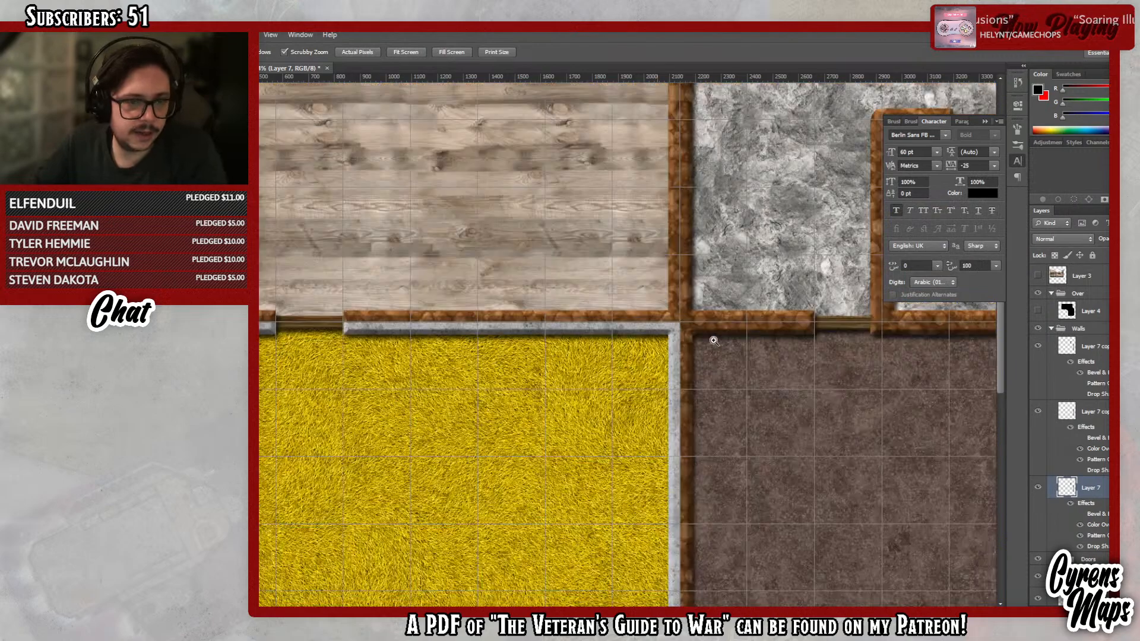
- Load Layer 7's wall shapes as a selection and create a new empty layer above the other wall layers in the Walls group
left_click_drag(657, 328, 651, 357)
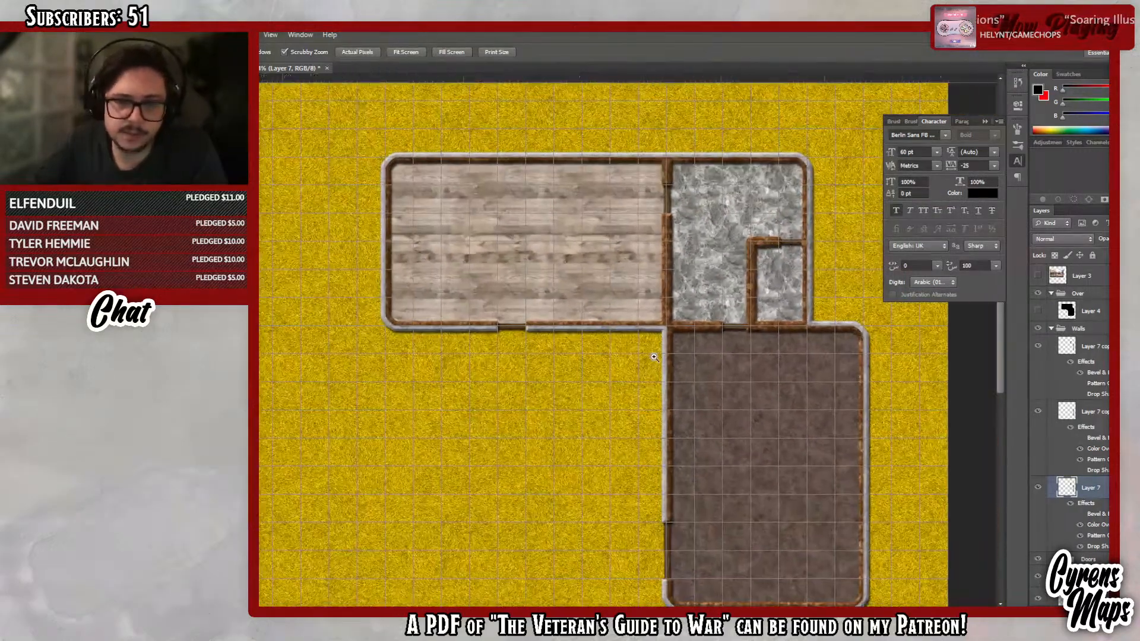
left_click(1067, 488, "ctrl")
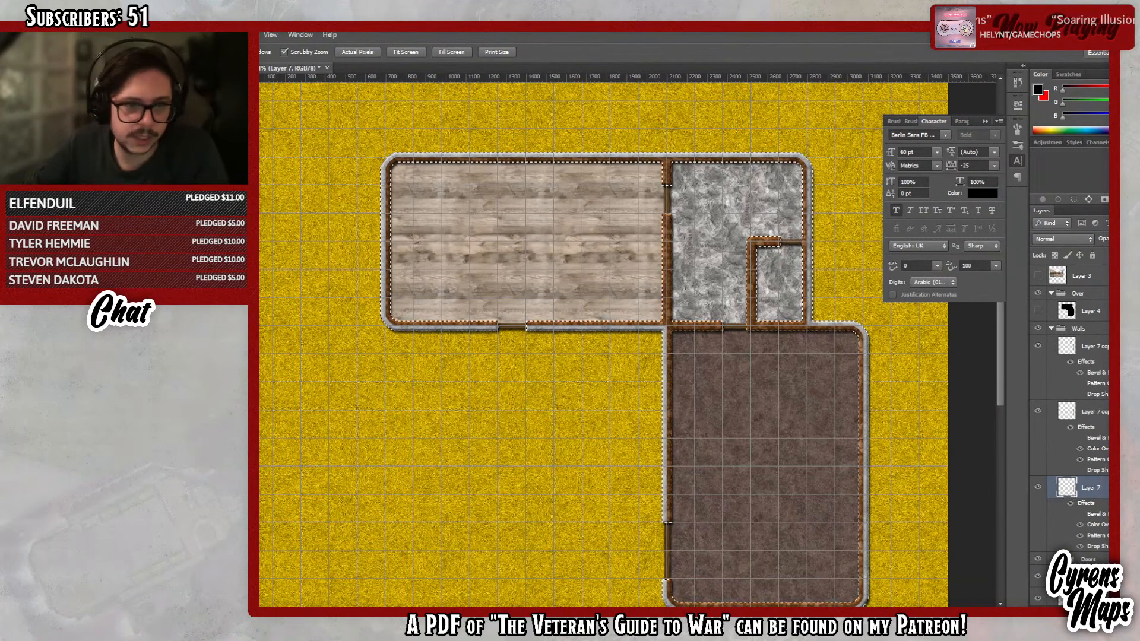
key("ctrl+shift+alt+n")
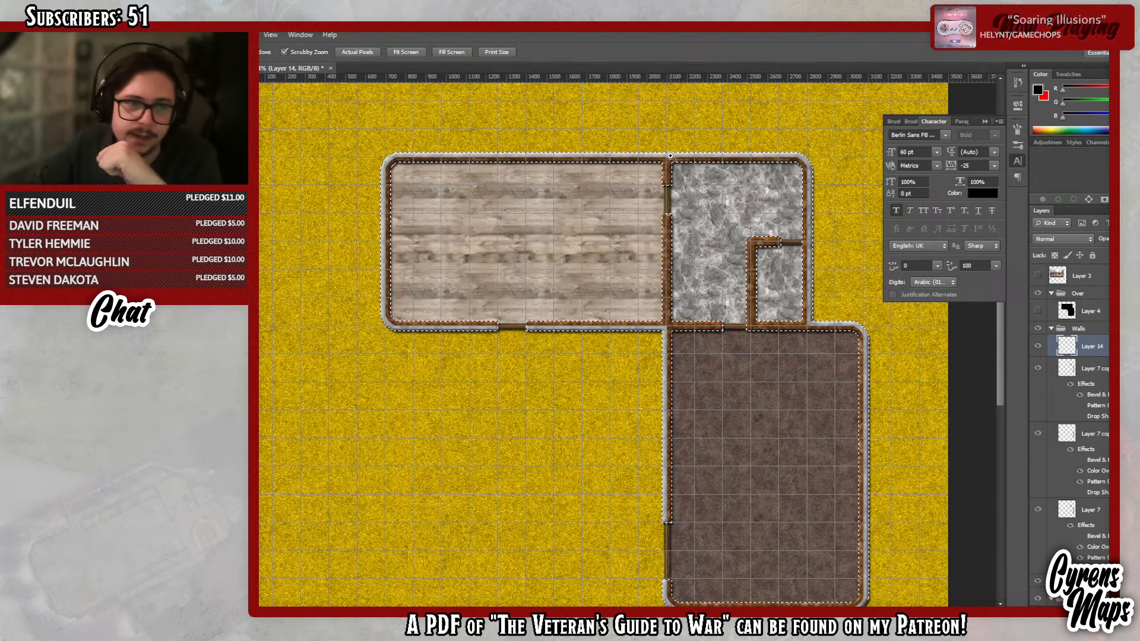
- Contract the wall selection by 13 pixels
left_click(631, 161)
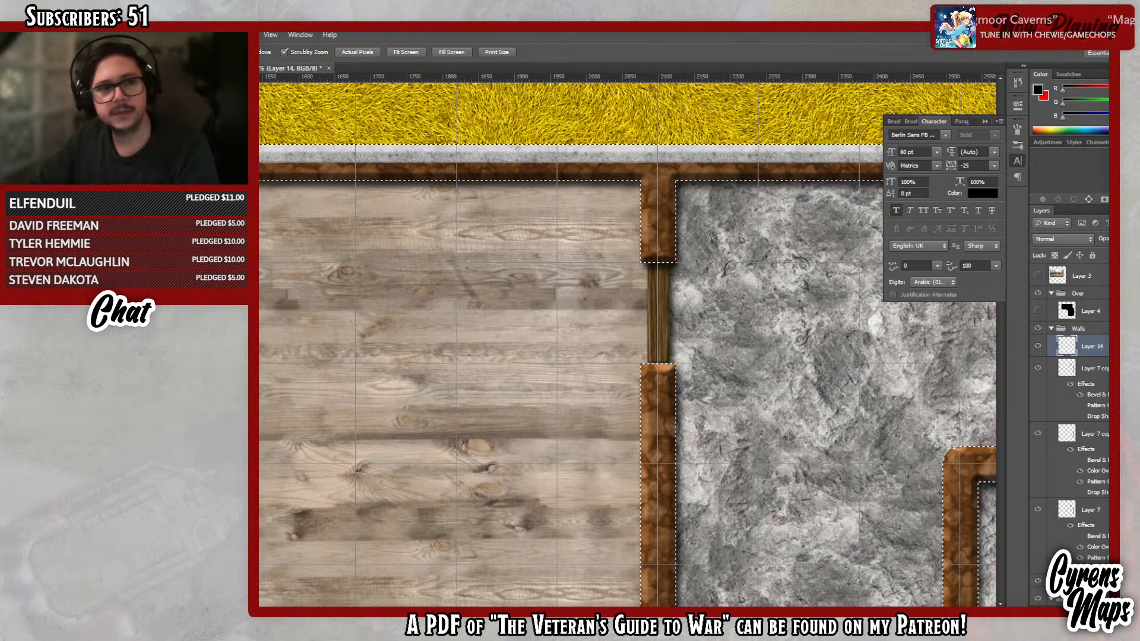
left_click(213, 35)
mouse_move(271, 161)
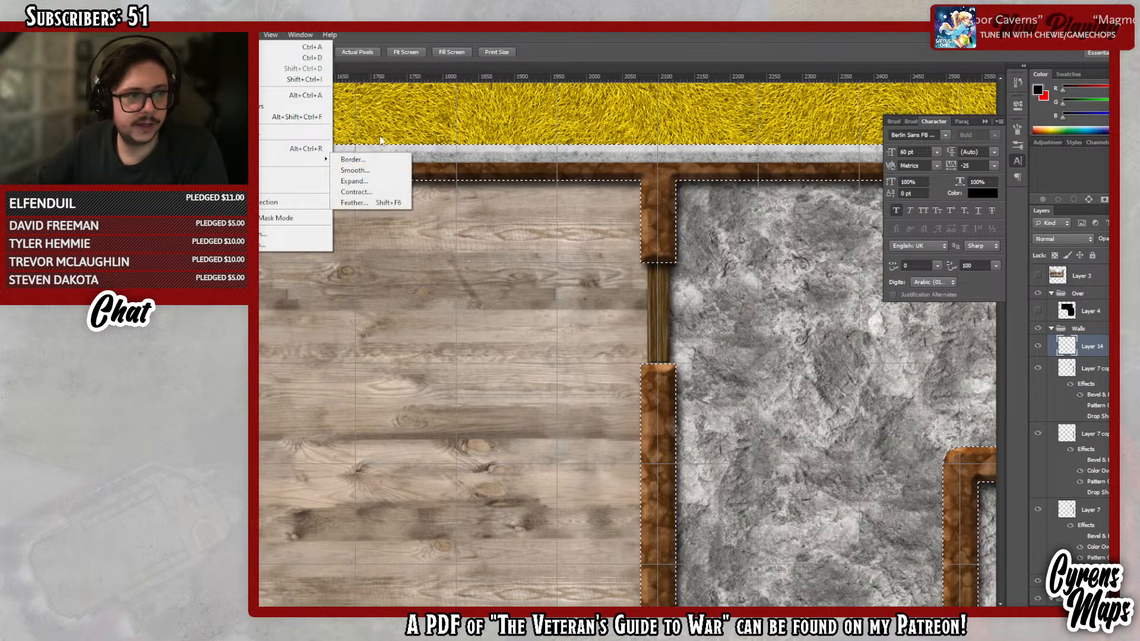
left_click(378, 192)
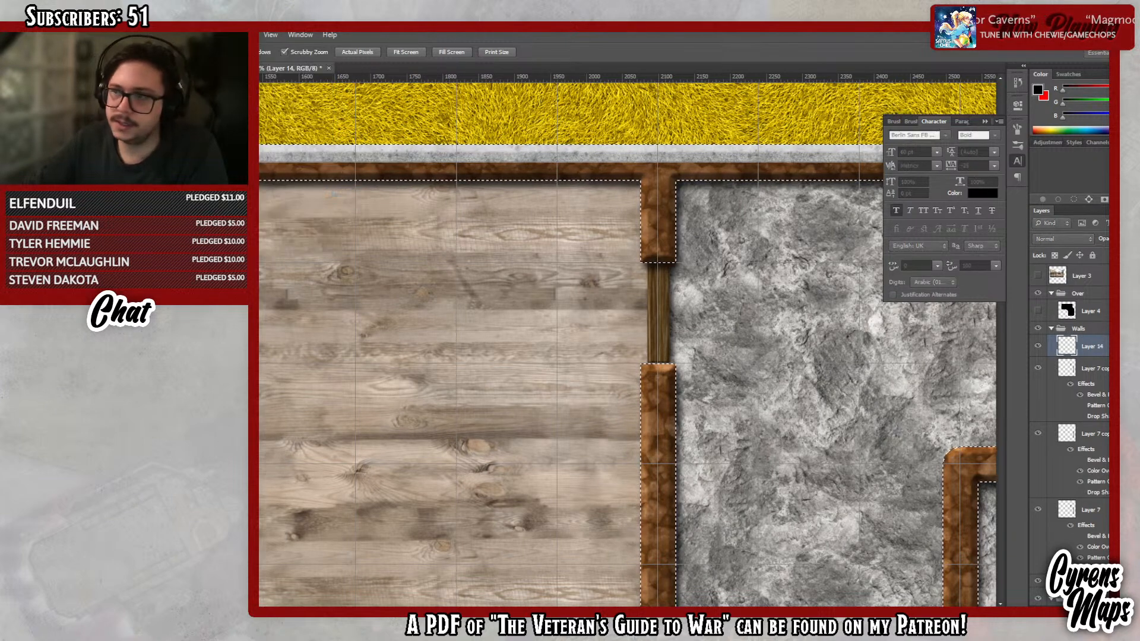
left_click_drag(465, 154, 471, 217)
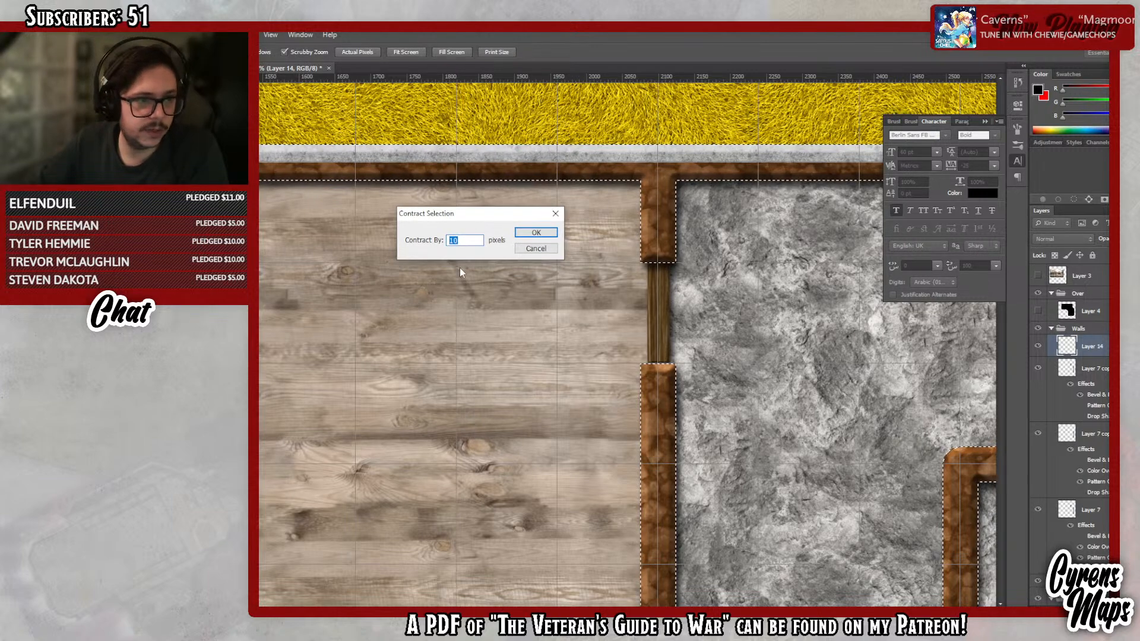
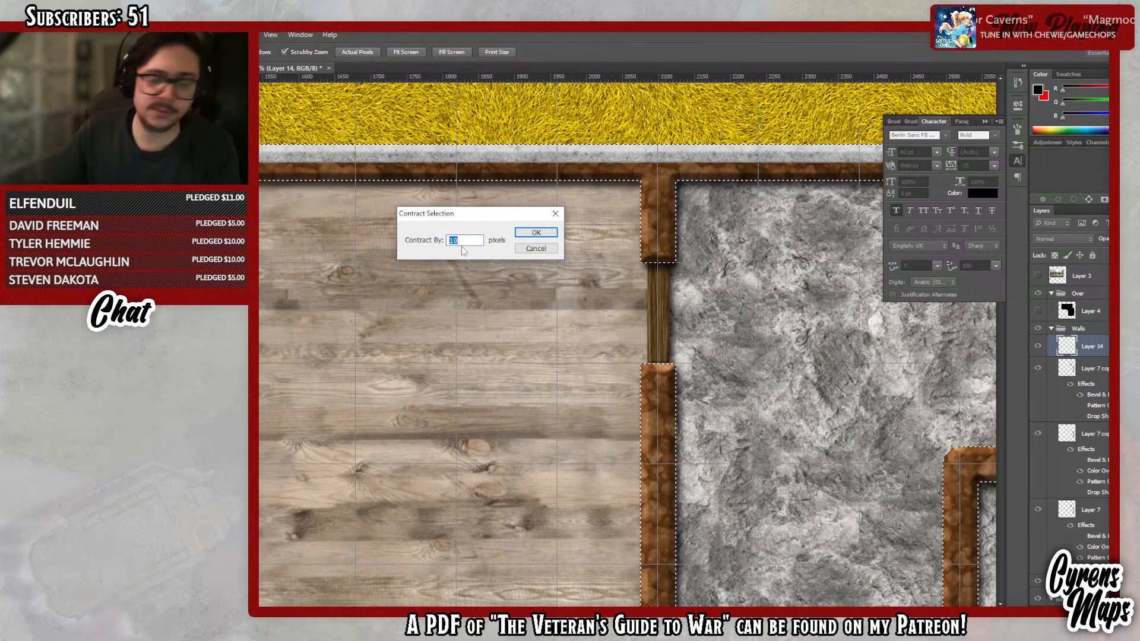
type("13")
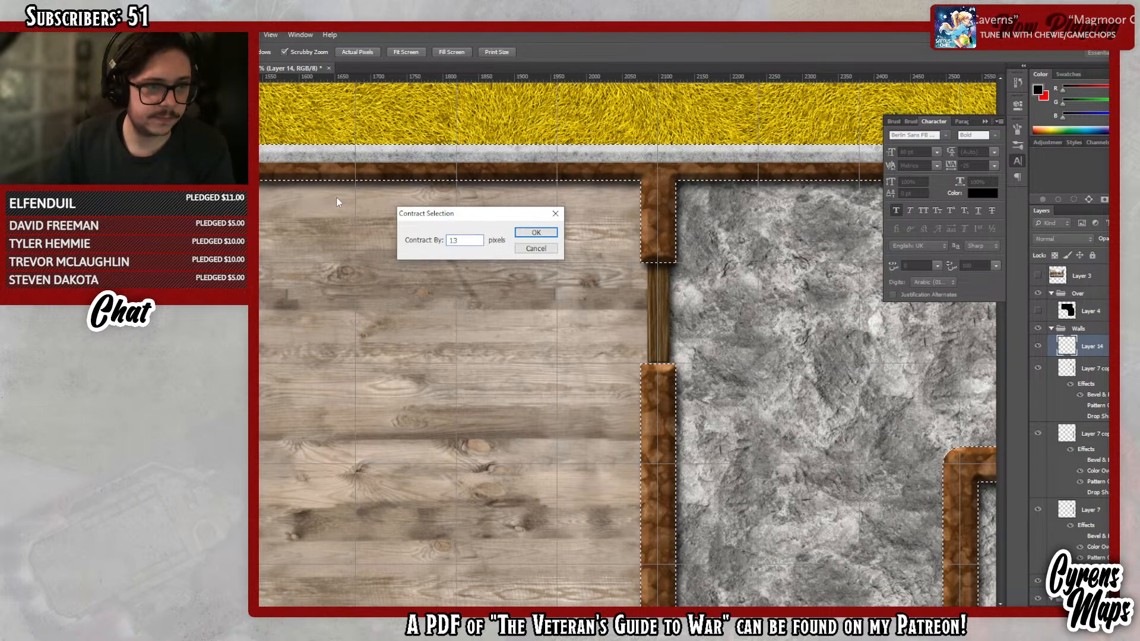
key("Return")
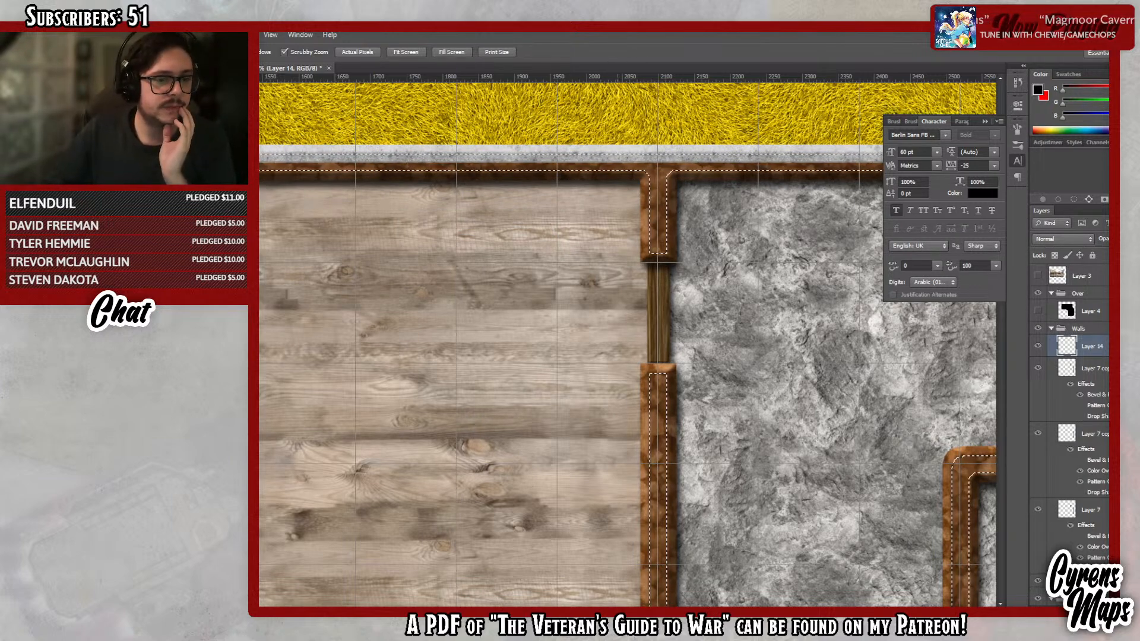
- Feather the contracted wall selection with a radius of 5 pixels
scroll(528, 589, "left", 8)
scroll(528, 589, "right", 2)
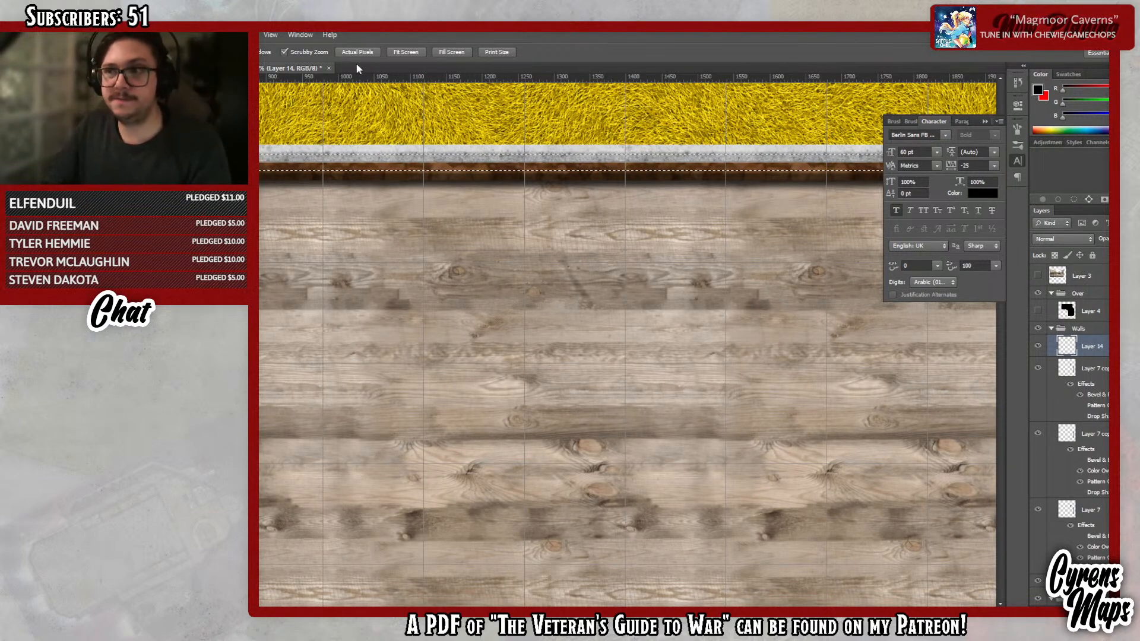
left_click(221, 35)
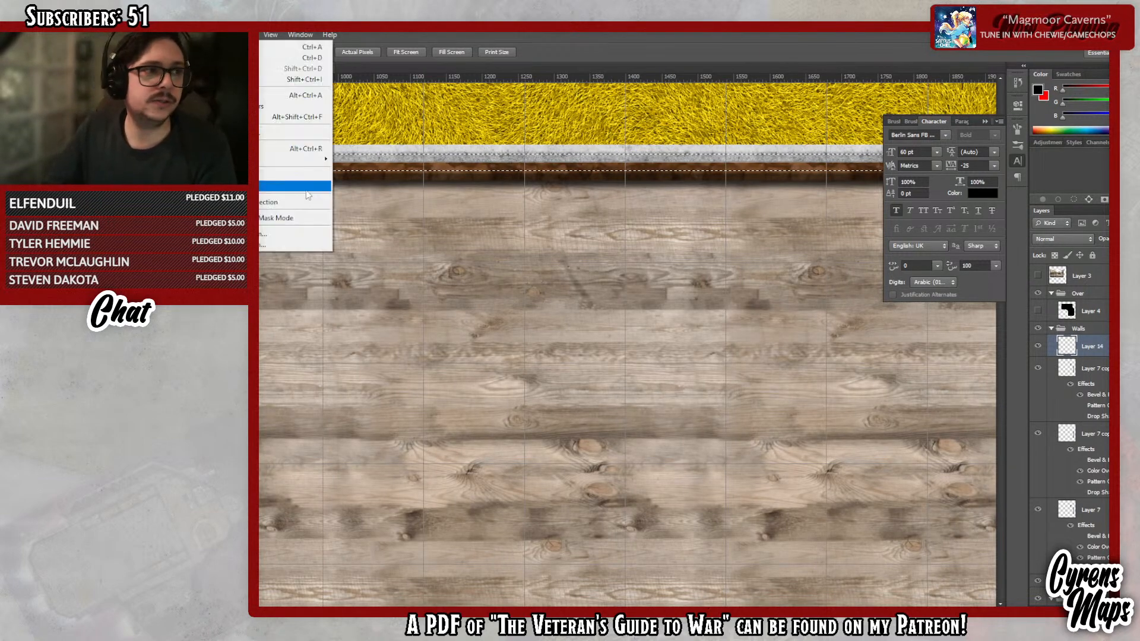
mouse_move(302, 159)
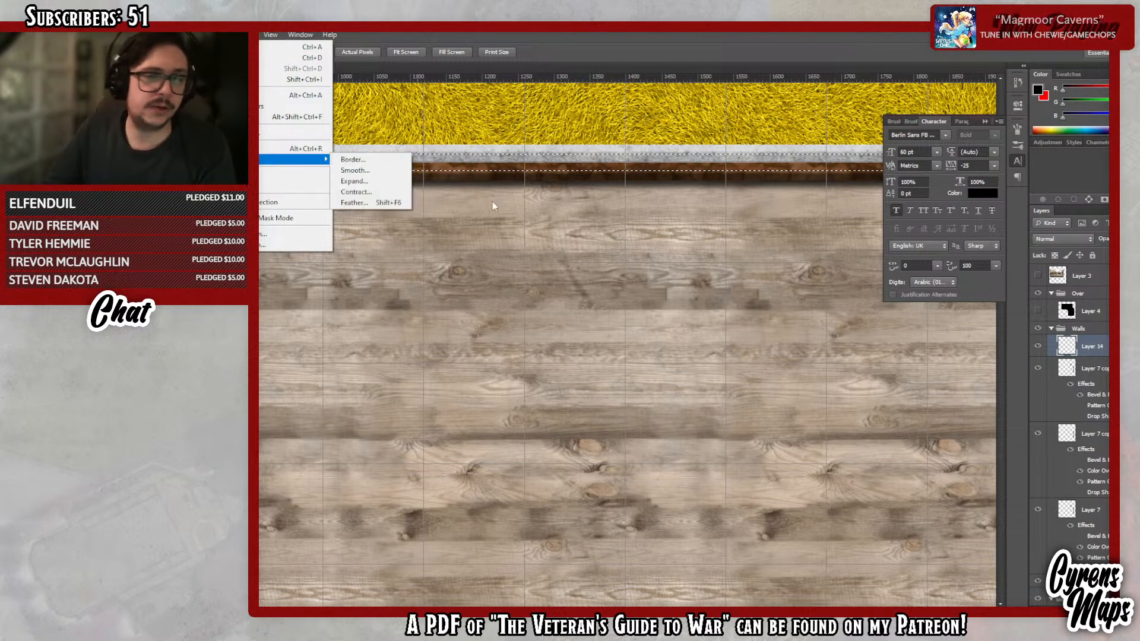
left_click(368, 203)
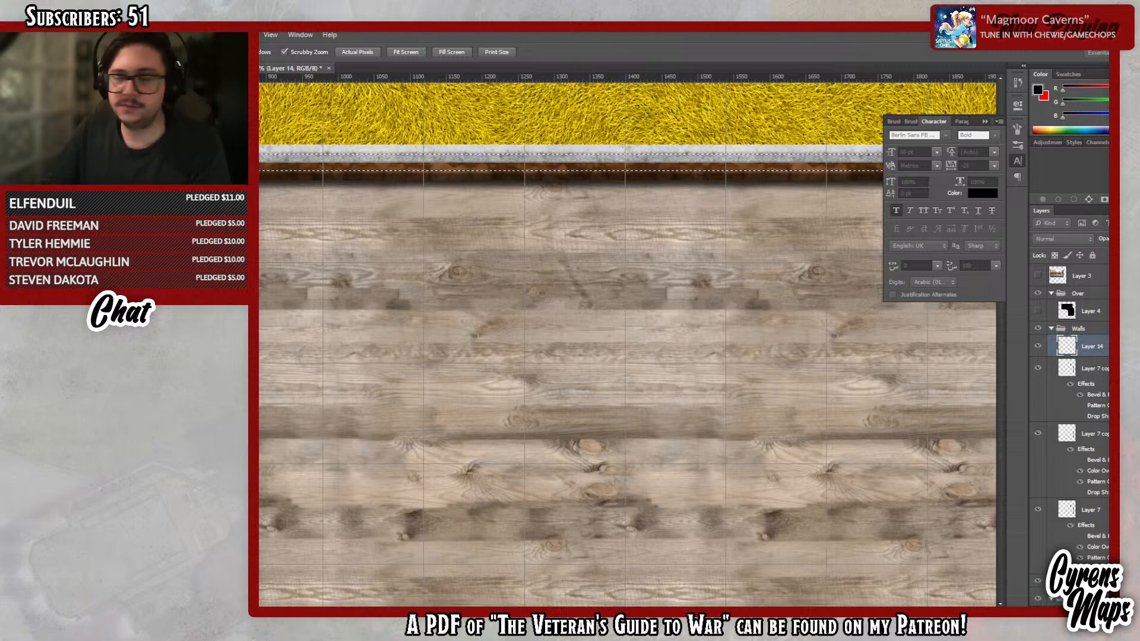
left_click_drag(925, 160, 479, 219)
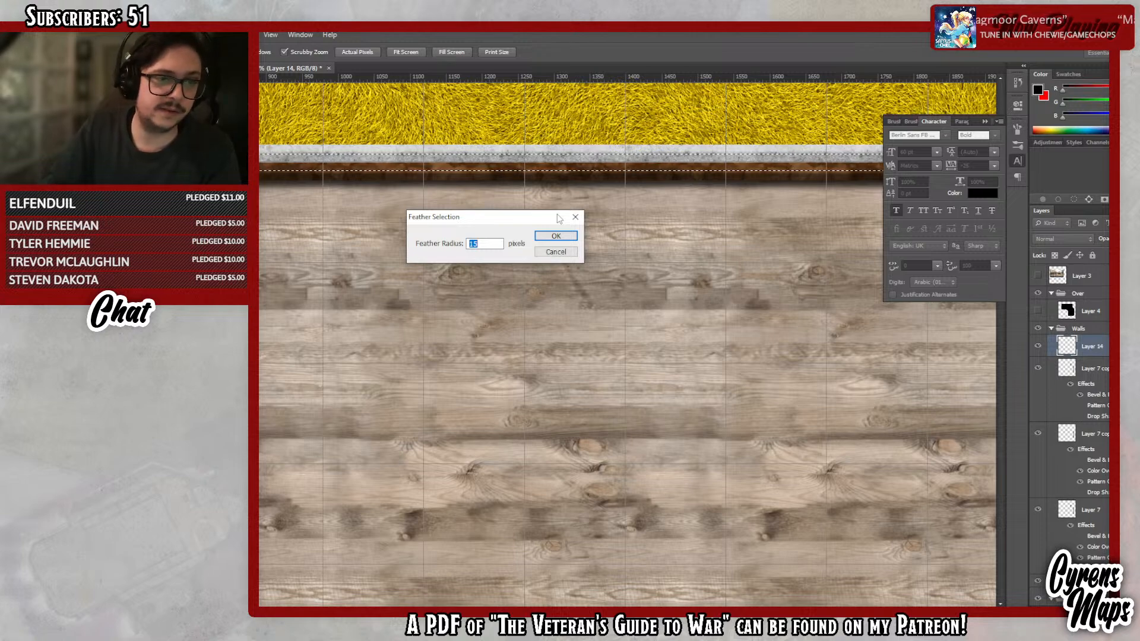
type("5")
key("Return")
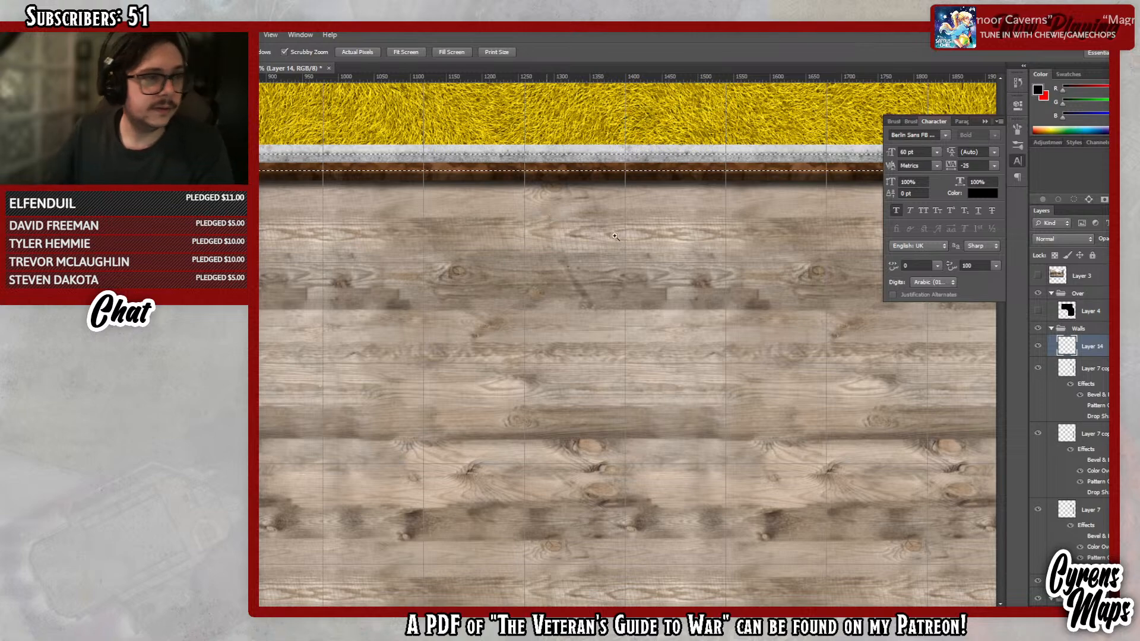
- Fill the feathered wall selection with black on the new layer and deselect it
key("w")
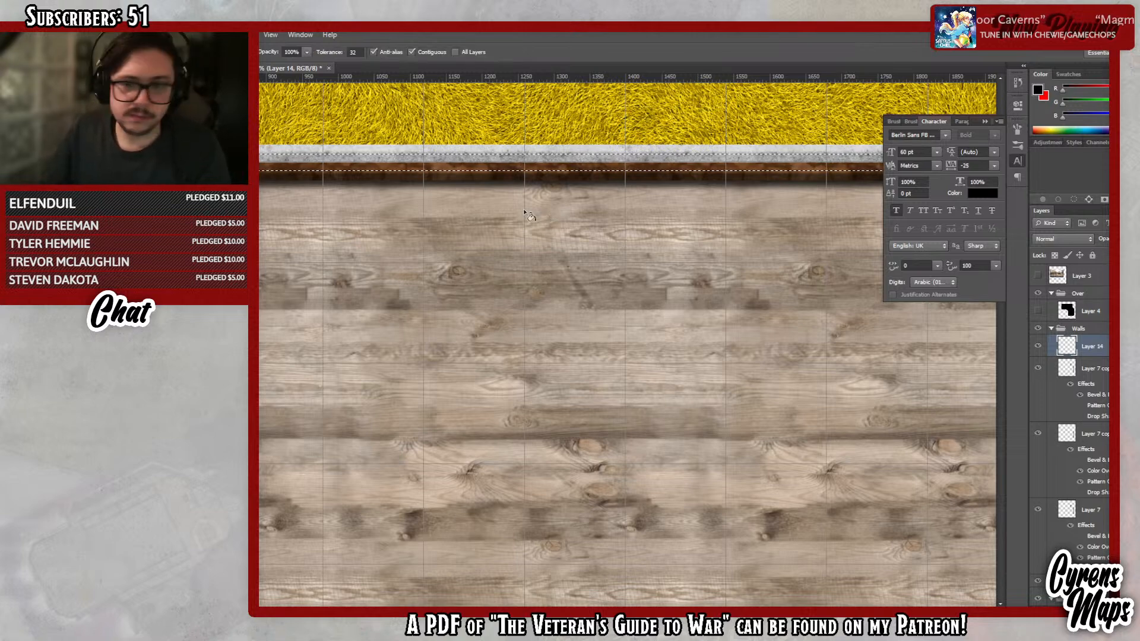
left_click(645, 168)
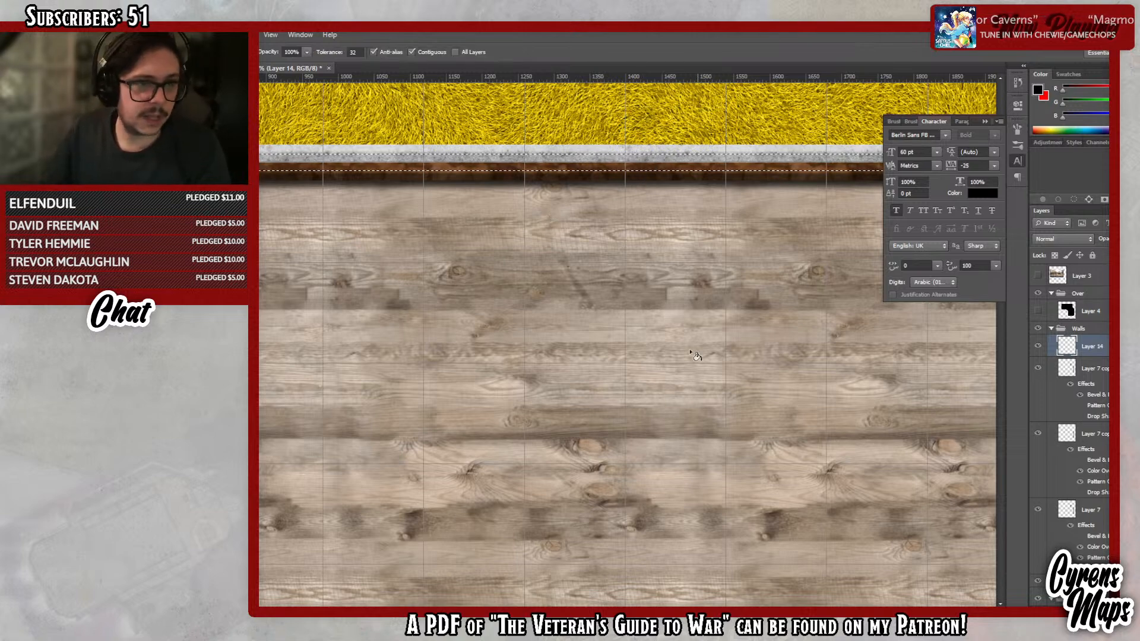
key("ctrl+d")
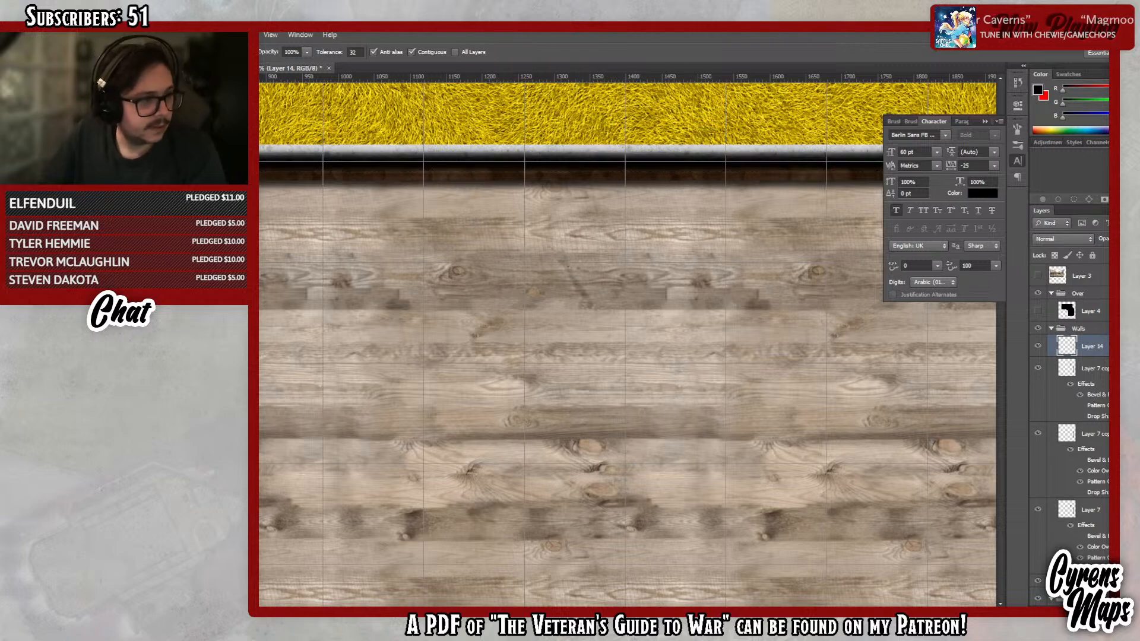
- Hide the grid over the map
key("z")
left_click_drag(373, 322, 311, 322)
left_click_drag(577, 382, 617, 359)
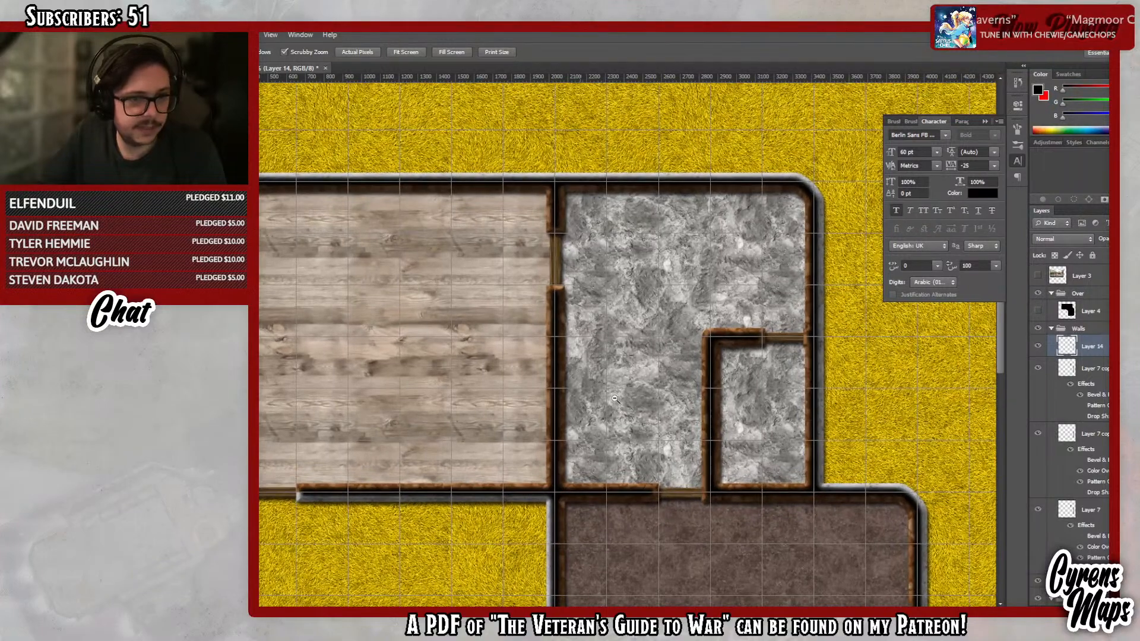
left_click(271, 34)
left_click(285, 196)
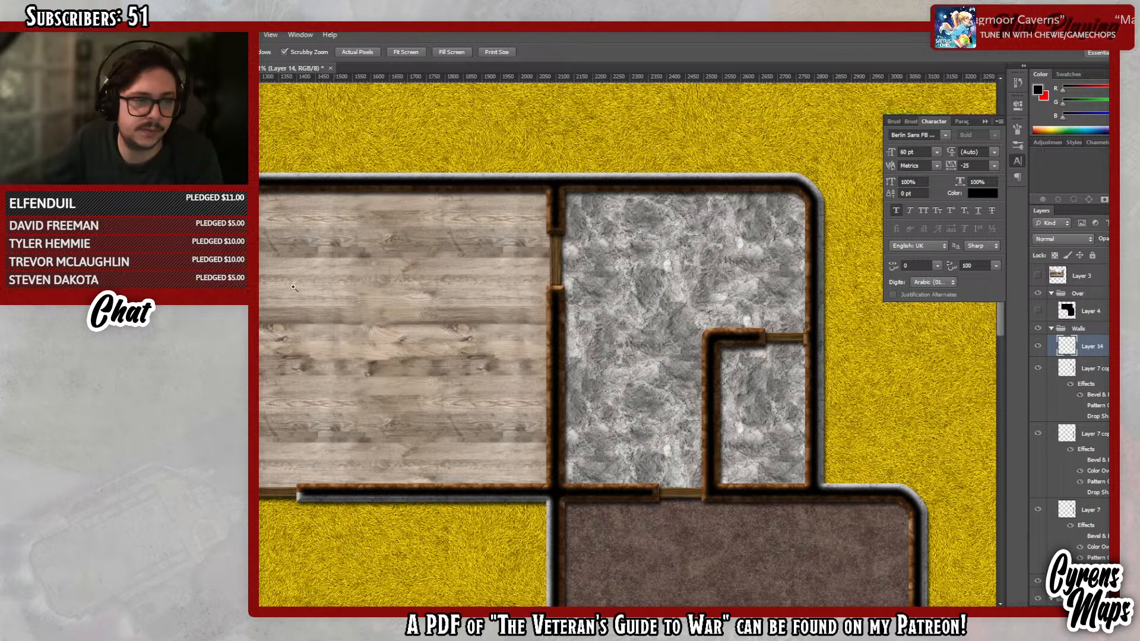
- Check the darkened walls across the whole building, and show Layer 4, the shadow shape in the Over group
scroll(488, 370, "down", 6)
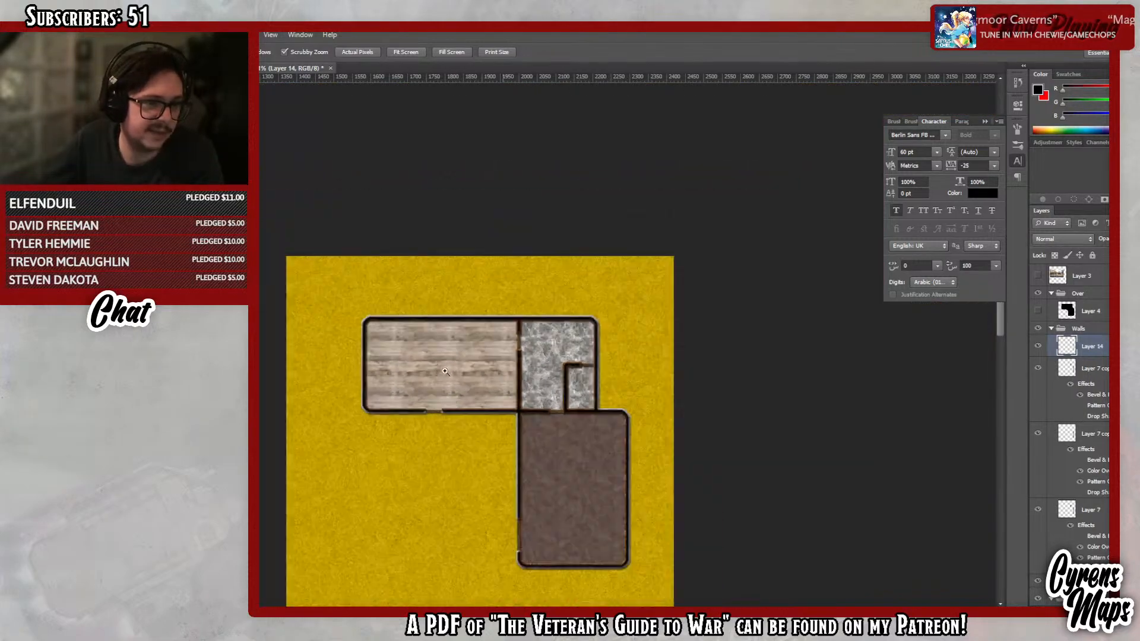
left_click_drag(542, 249, 622, 231)
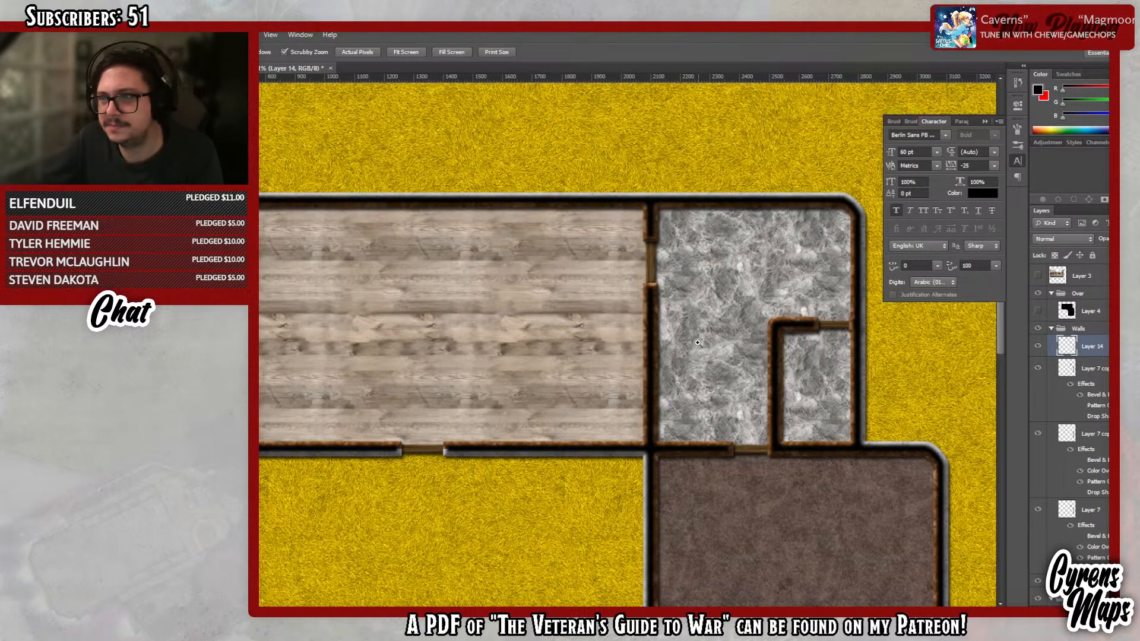
left_click_drag(473, 474, 426, 461)
scroll(446, 460, "down", 4)
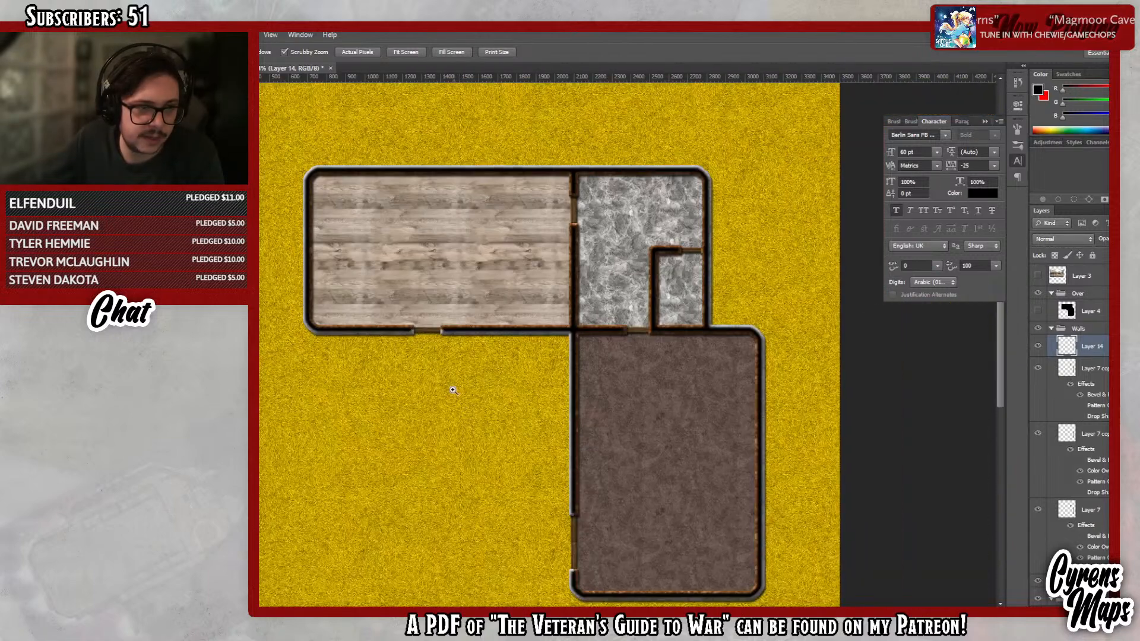
scroll(445, 373, "down", 1)
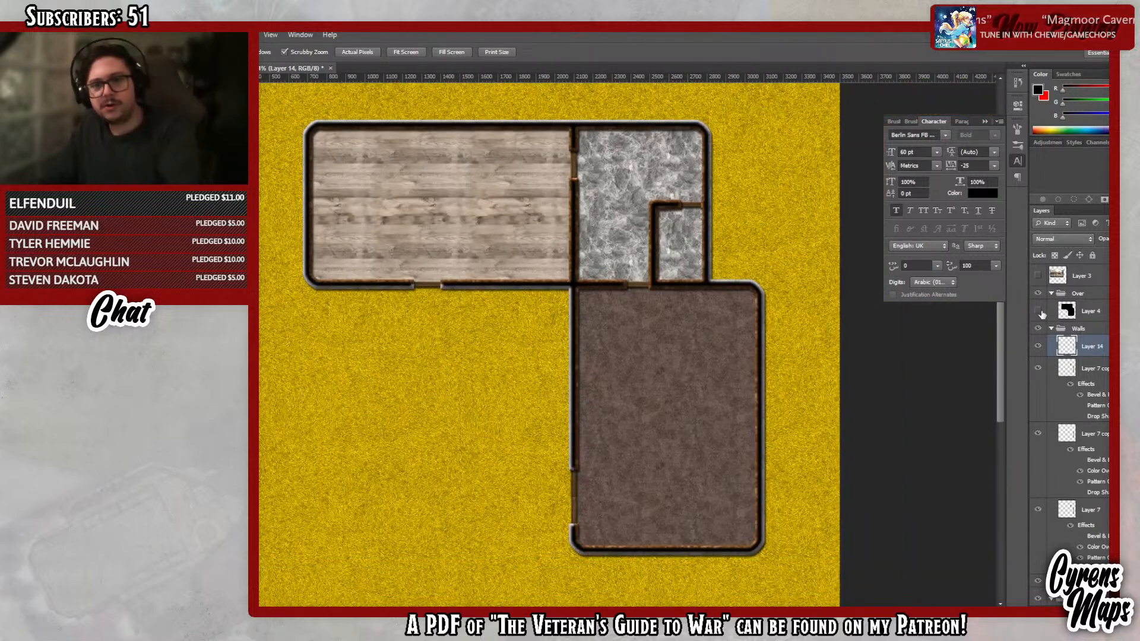
left_click(1039, 312)
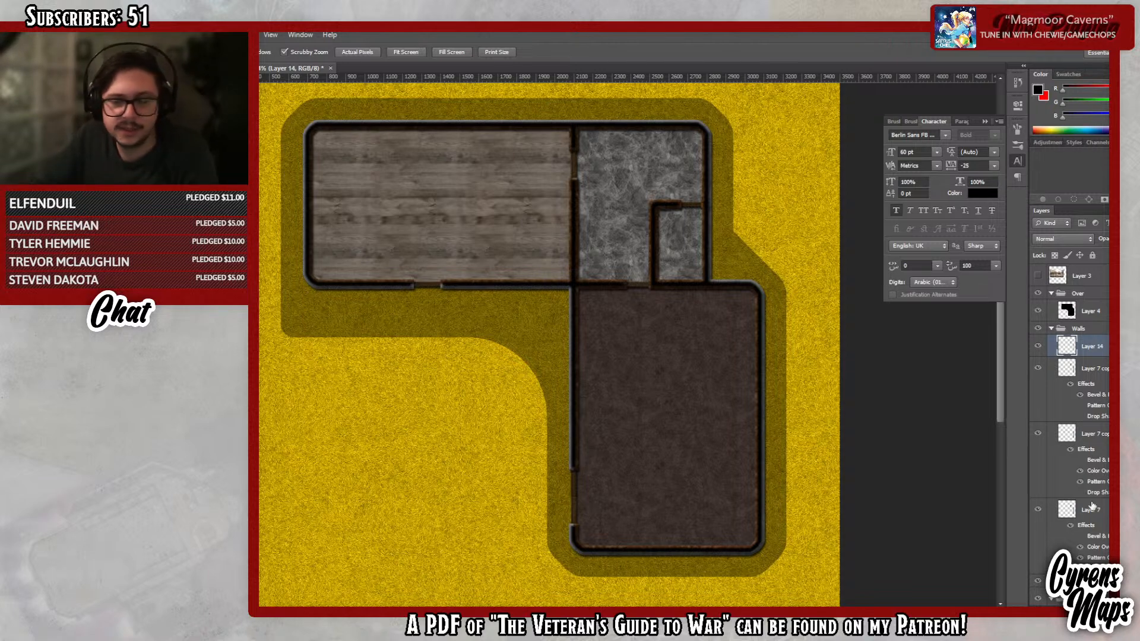
- Load the Floors group's mask as a selection, delete that area from the Layer 4 shadow, and deselect it
scroll(1085, 470, "down", 3)
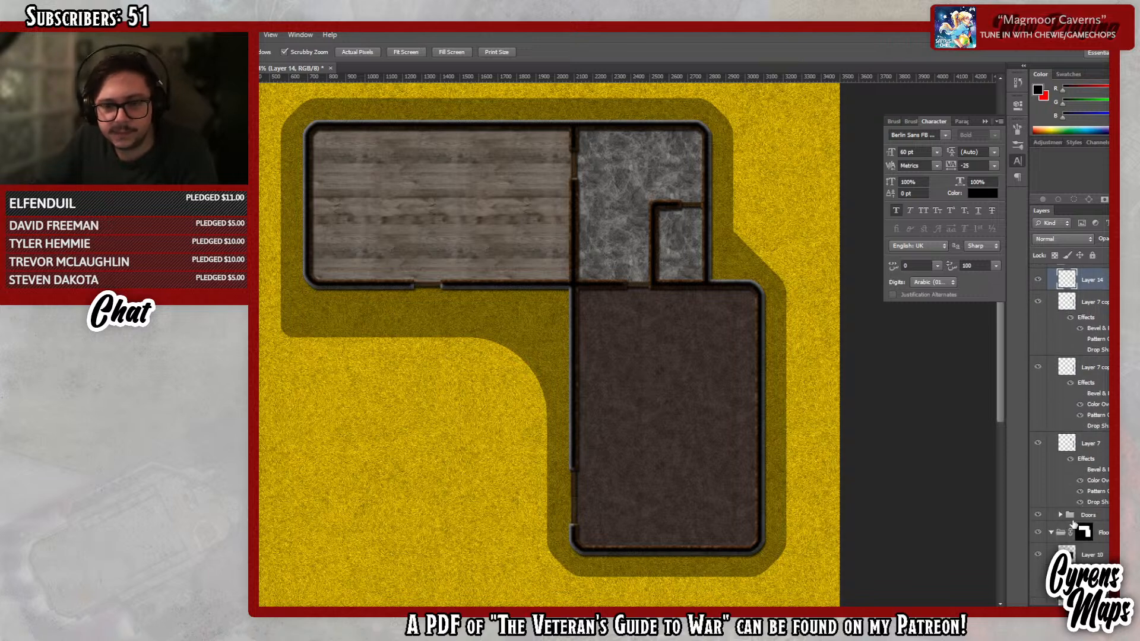
left_click(1084, 532, "ctrl")
scroll(1031, 321, "up", 3)
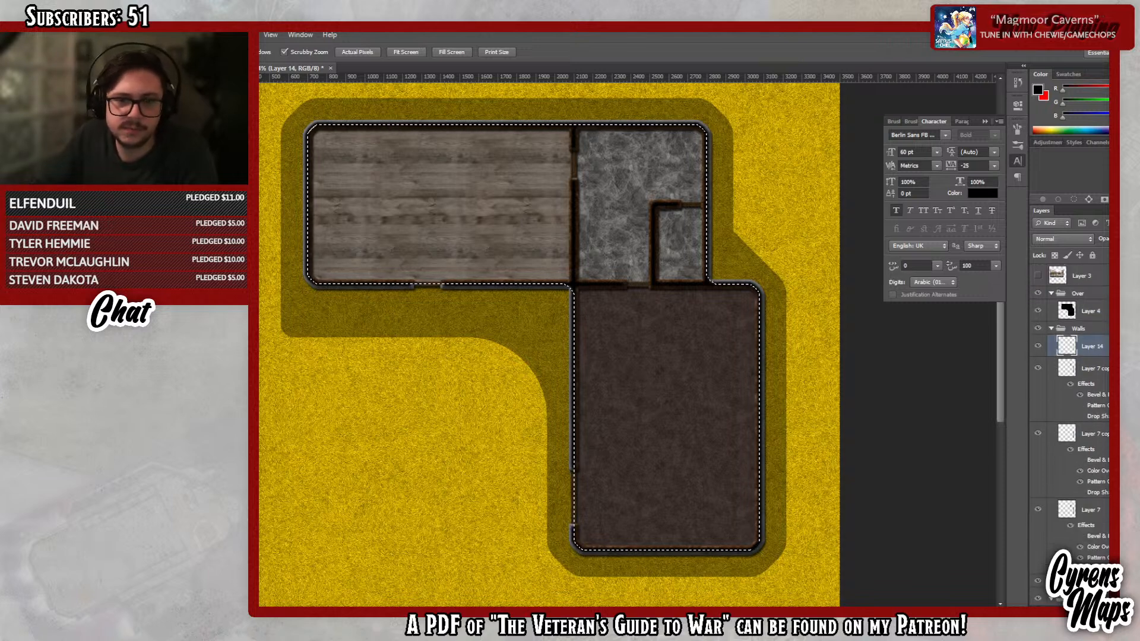
left_click(1087, 311)
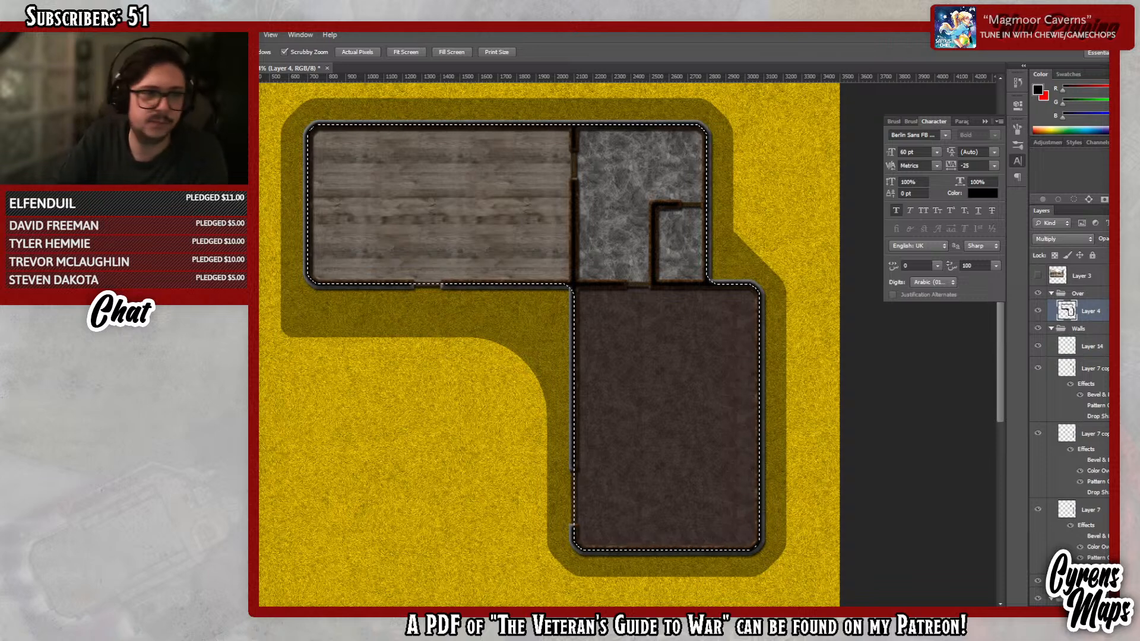
key("Delete")
key("ctrl+d")
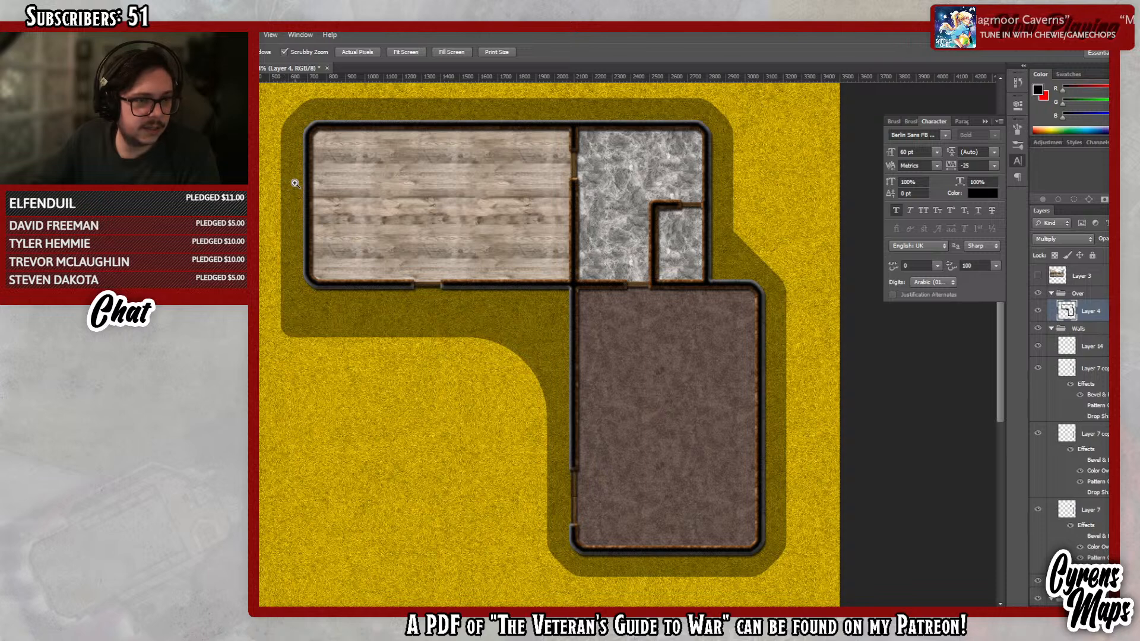
- Collapse the Walls and Floors groups and add an empty layer between the Floors and Back groups
left_click(1051, 329)
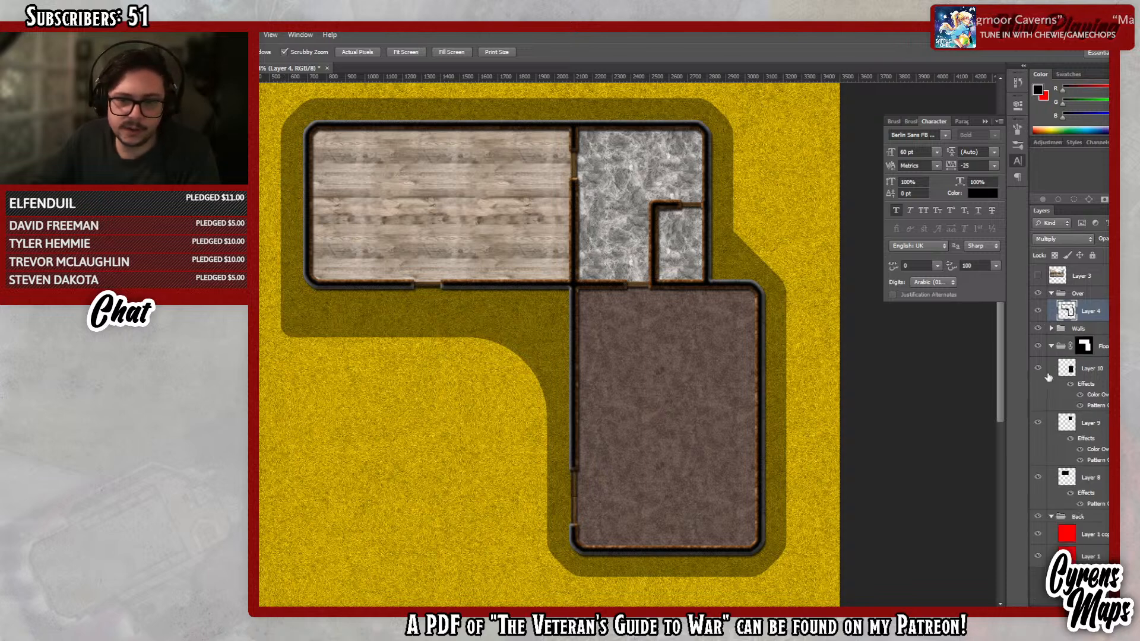
left_click(1104, 373)
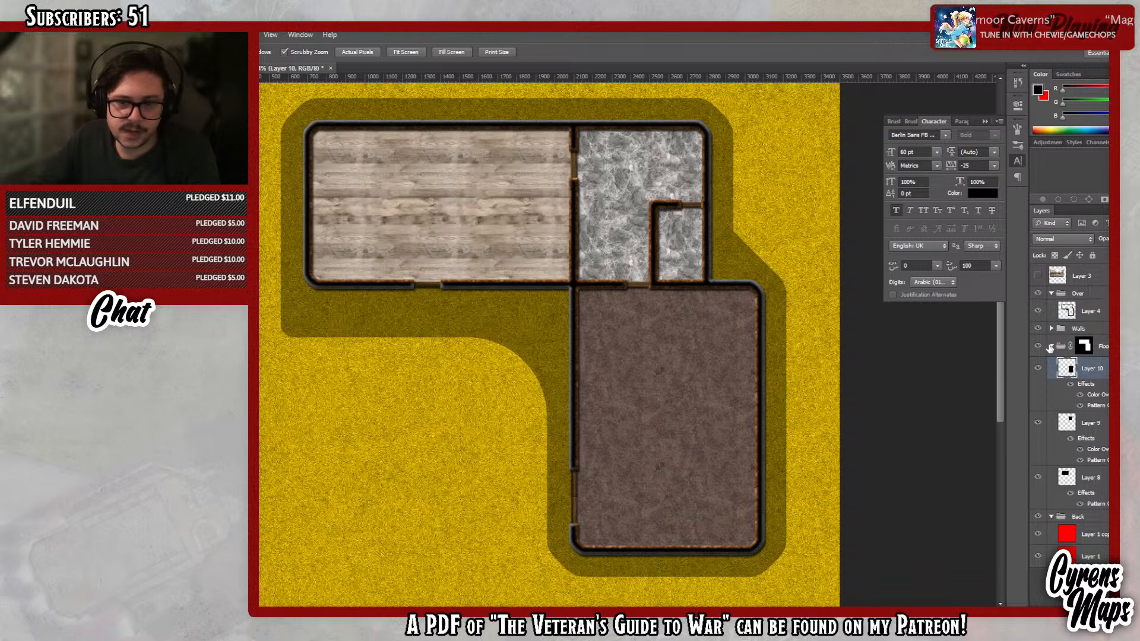
left_click(1050, 347)
left_click(1087, 364)
key("ctrl+shift+alt+n")
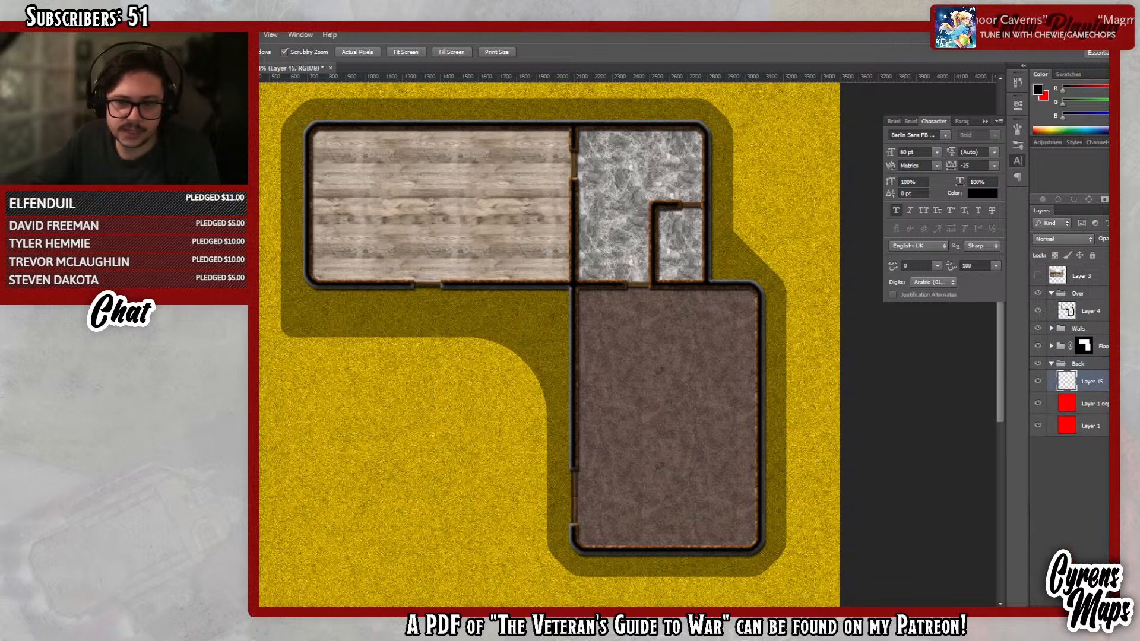
left_click_drag(1094, 387, 1089, 359)
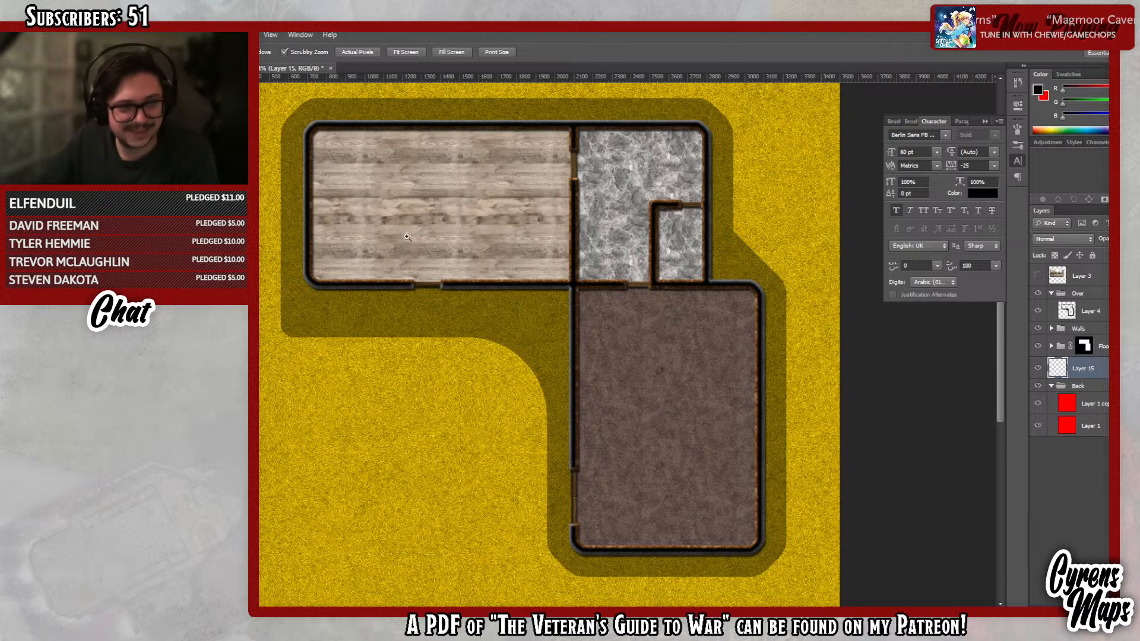
- Show the grid and select an L-shaped porch area below the wood-floored room and along the brown room's outer wall
key("m")
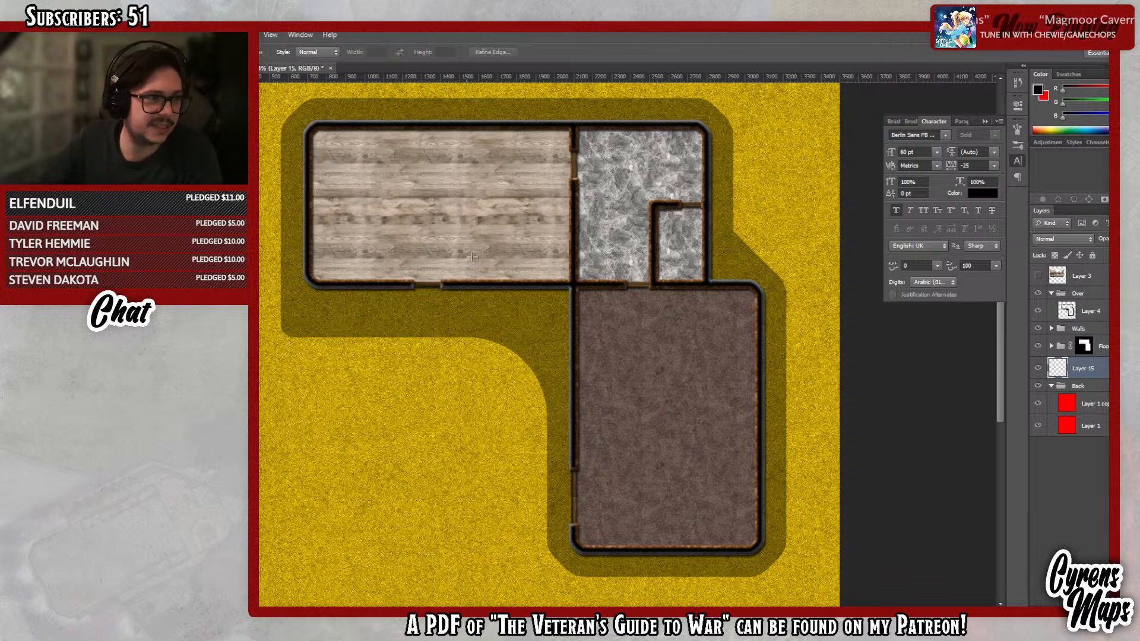
left_click(265, 36)
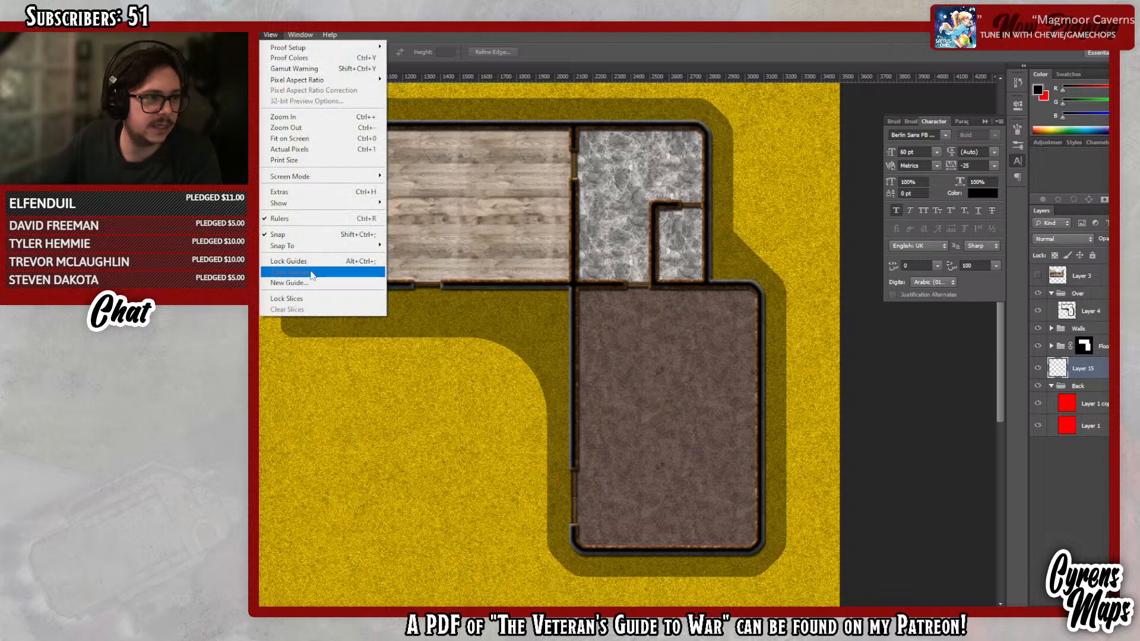
left_click(337, 192)
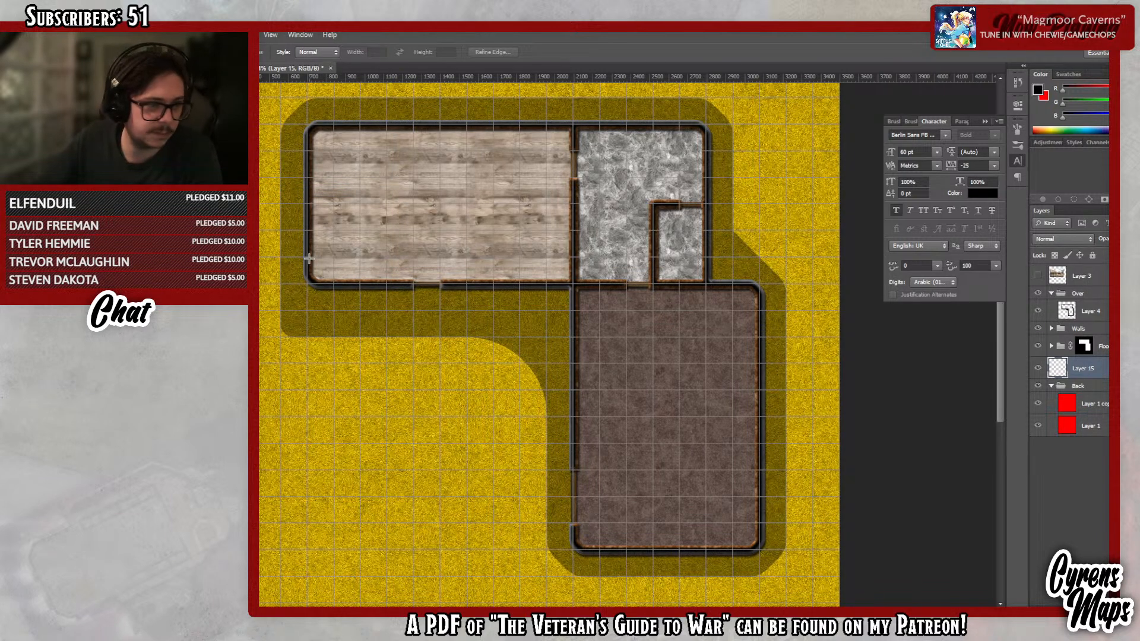
left_click_drag(308, 257, 571, 337)
left_click_drag(519, 285, 572, 521)
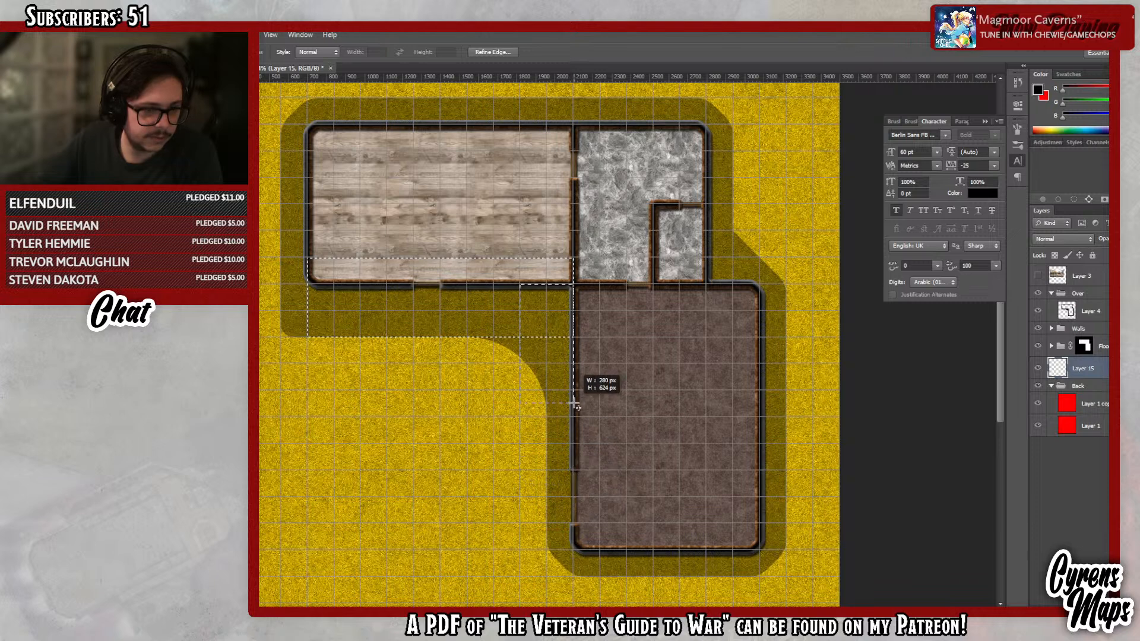
left_click_drag(576, 420, 521, 336)
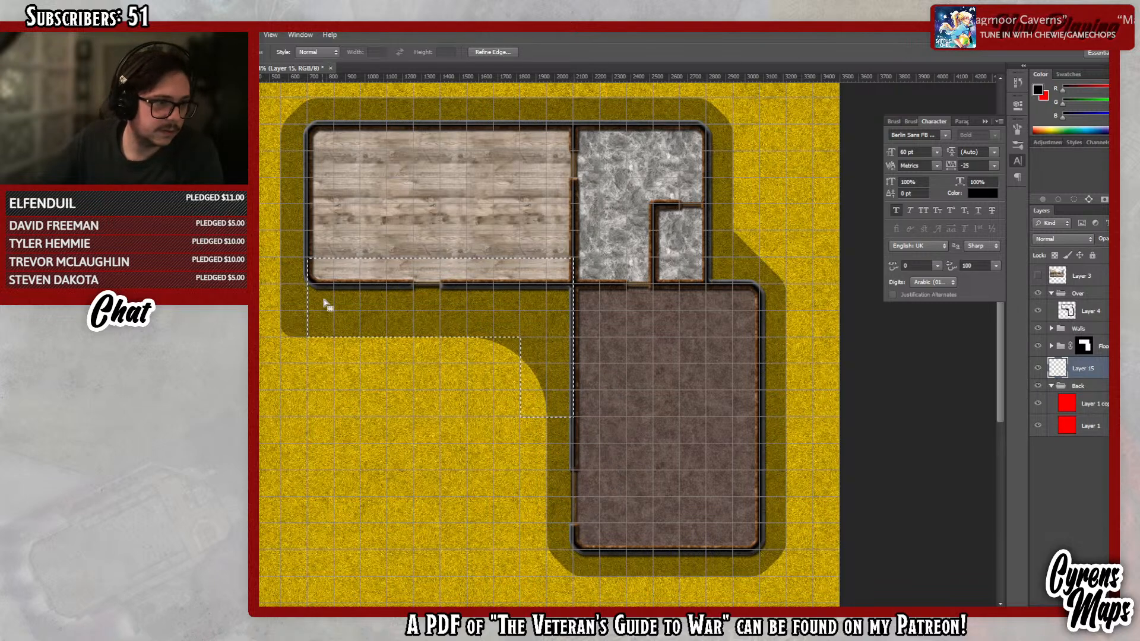
- Smooth the corners of the porch selection with a sample radius of 30 pixels
left_click(196, 35)
mouse_move(292, 162)
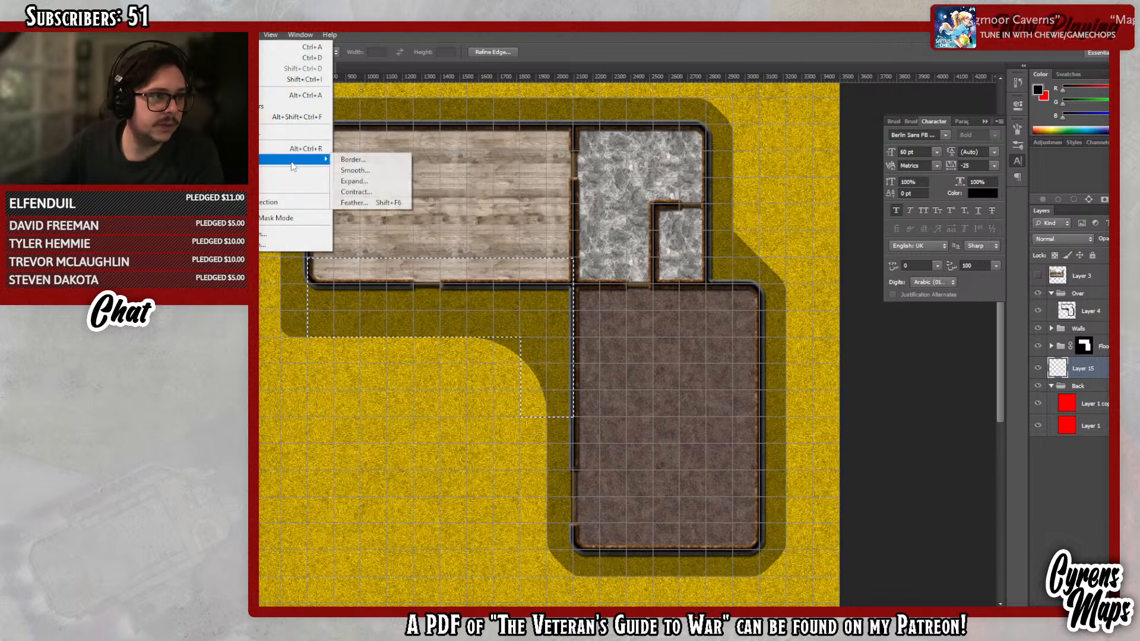
left_click(370, 170)
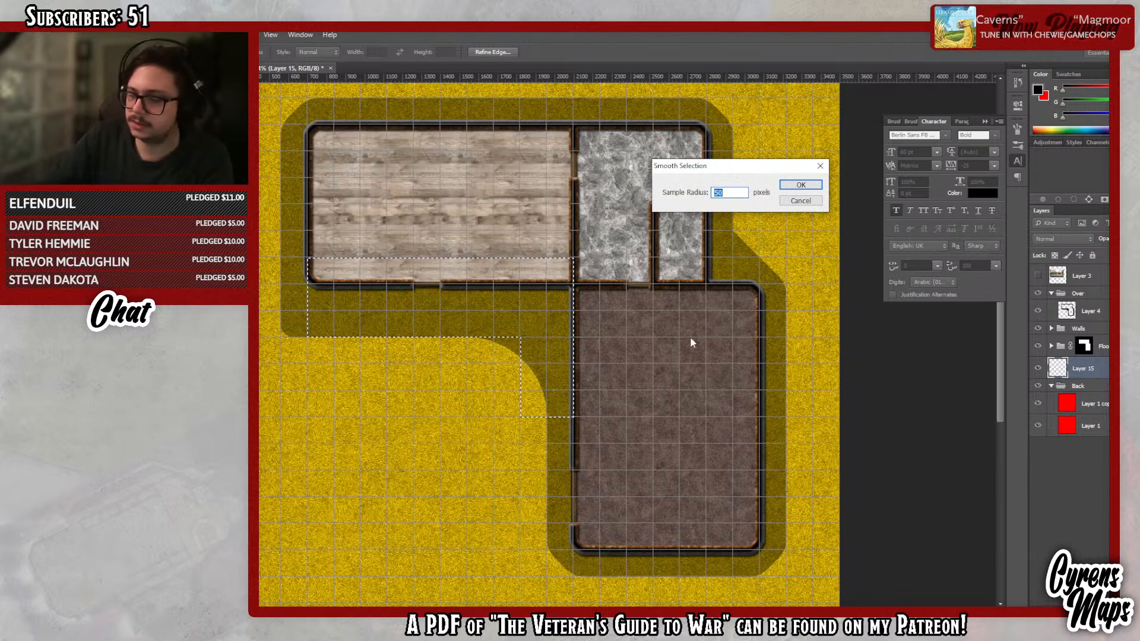
type("25")
key("BackSpace")
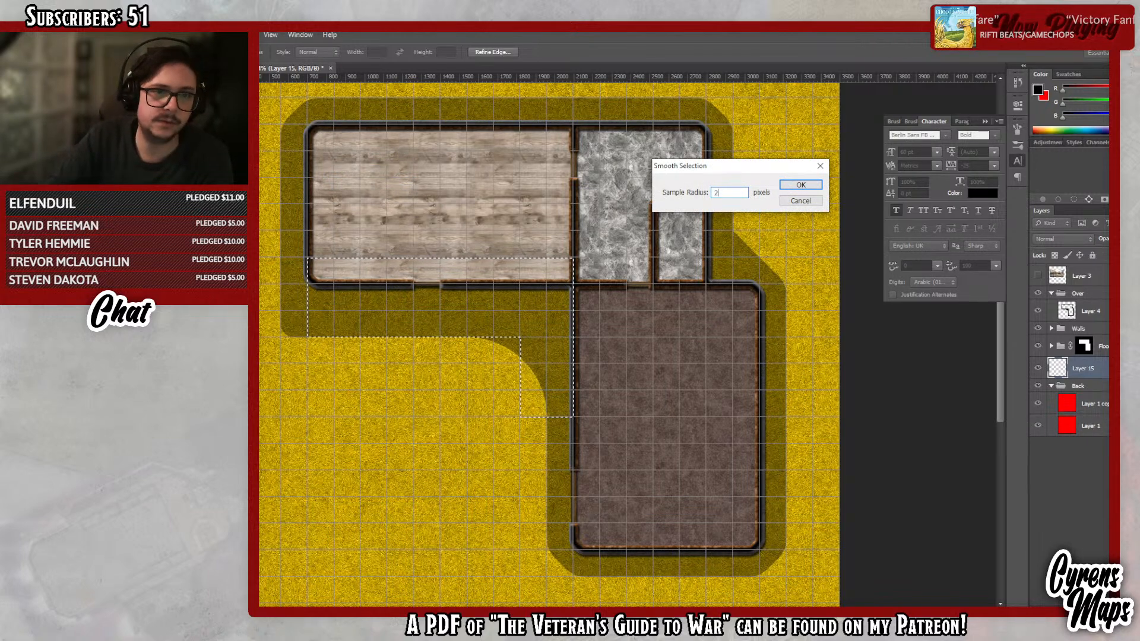
type("30")
key("Return")
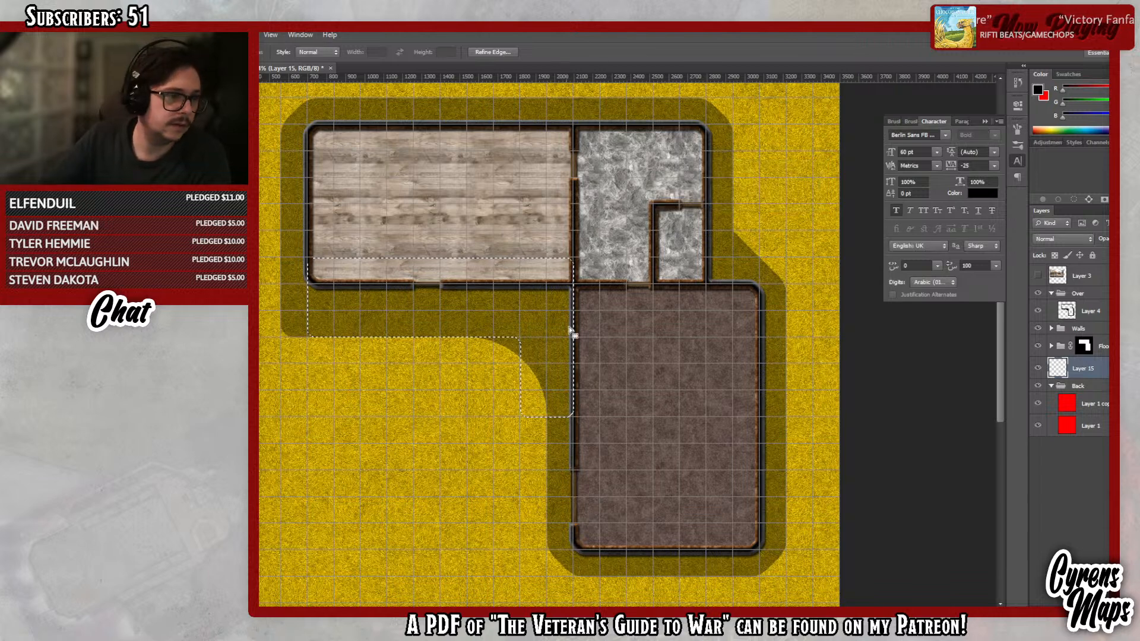
- Fill the smoothed porch selection with black on the new layer and deselect it
key("g")
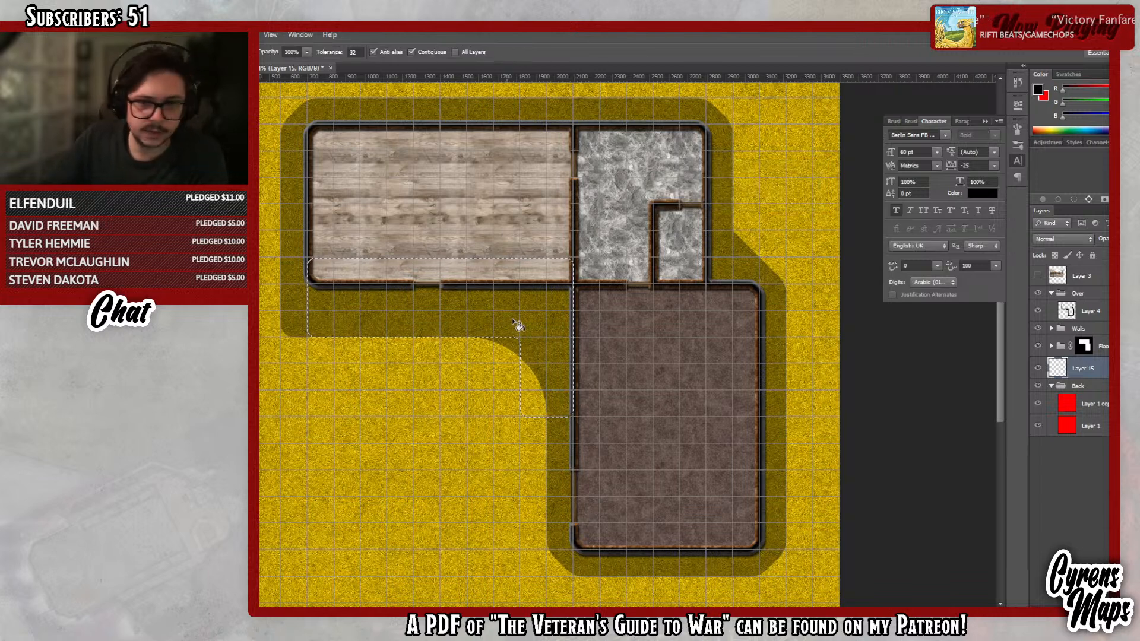
left_click(488, 303)
key("ctrl+d")
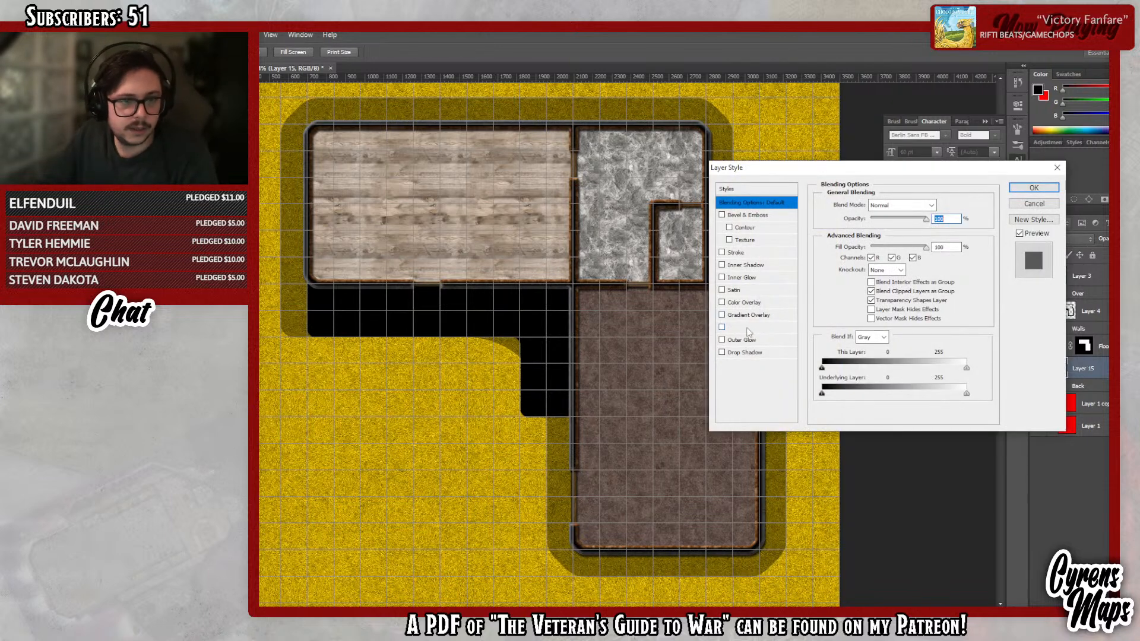
- Give the porch layer a Pattern Overlay with the grey-brown wood pattern, scaled to about 25%
left_click(746, 328)
left_click(890, 253)
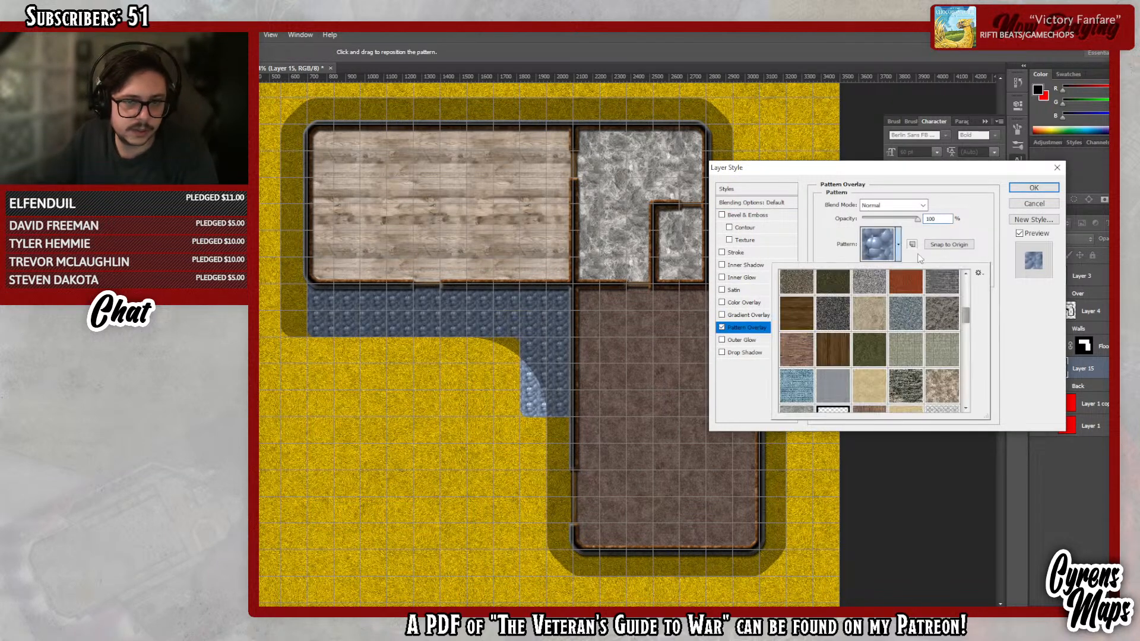
scroll(979, 358, "down", 5)
left_click_drag(973, 392, 979, 365)
double_click(833, 315)
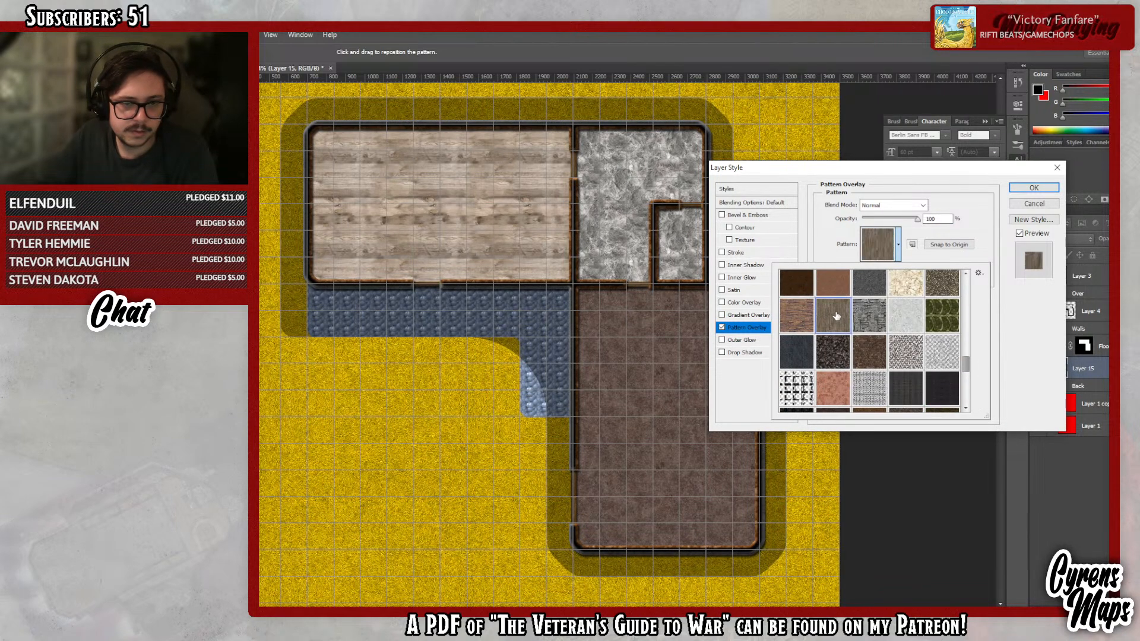
left_click_drag(877, 272, 869, 270)
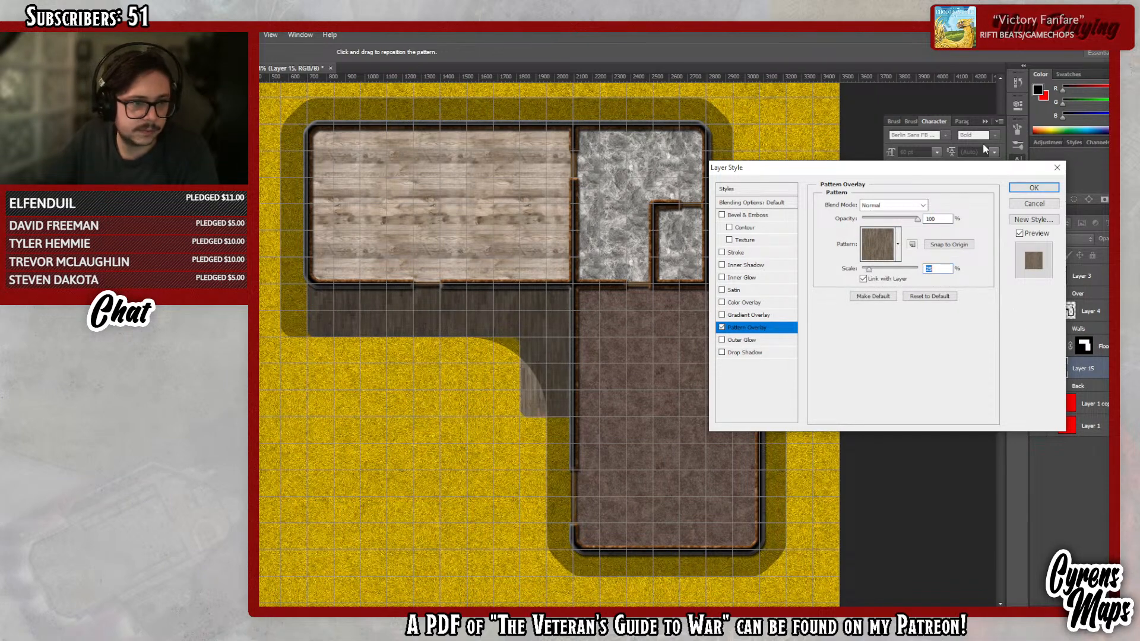
- Add Bevel & Emboss to the porch layer using the Chisel Hard technique with a size of 3 px
left_click(750, 215)
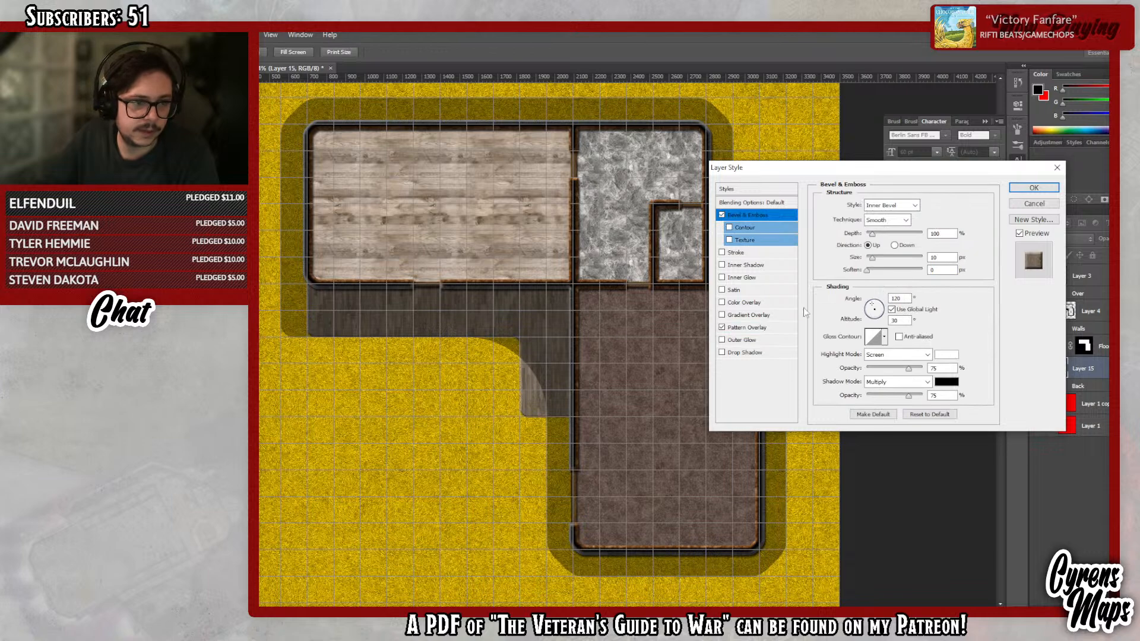
left_click_drag(869, 172, 832, 154)
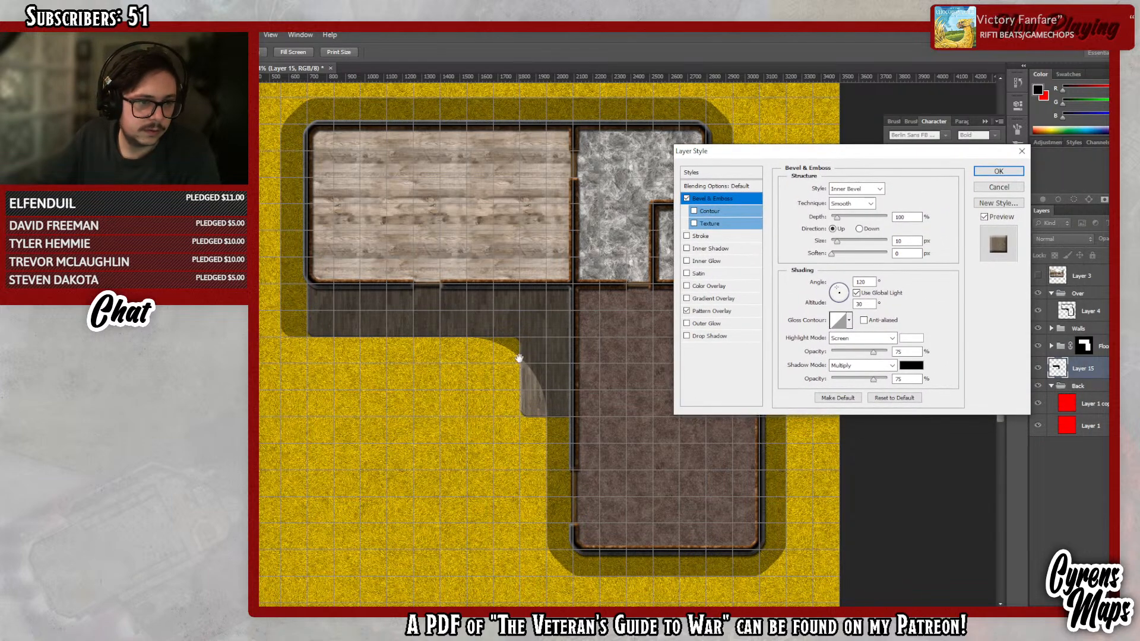
left_click(847, 205)
left_click(846, 221)
left_click_drag(906, 240, 794, 227)
type("5")
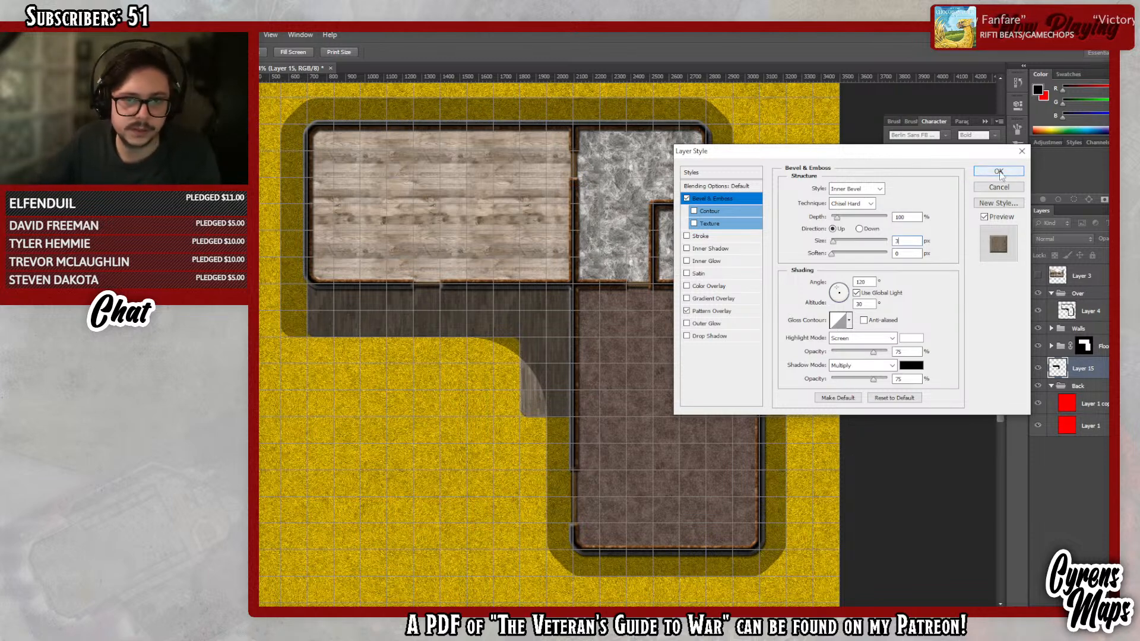
- Add a drop shadow with a distance of 25 px to the porch layer and apply the layer style
left_click(713, 336)
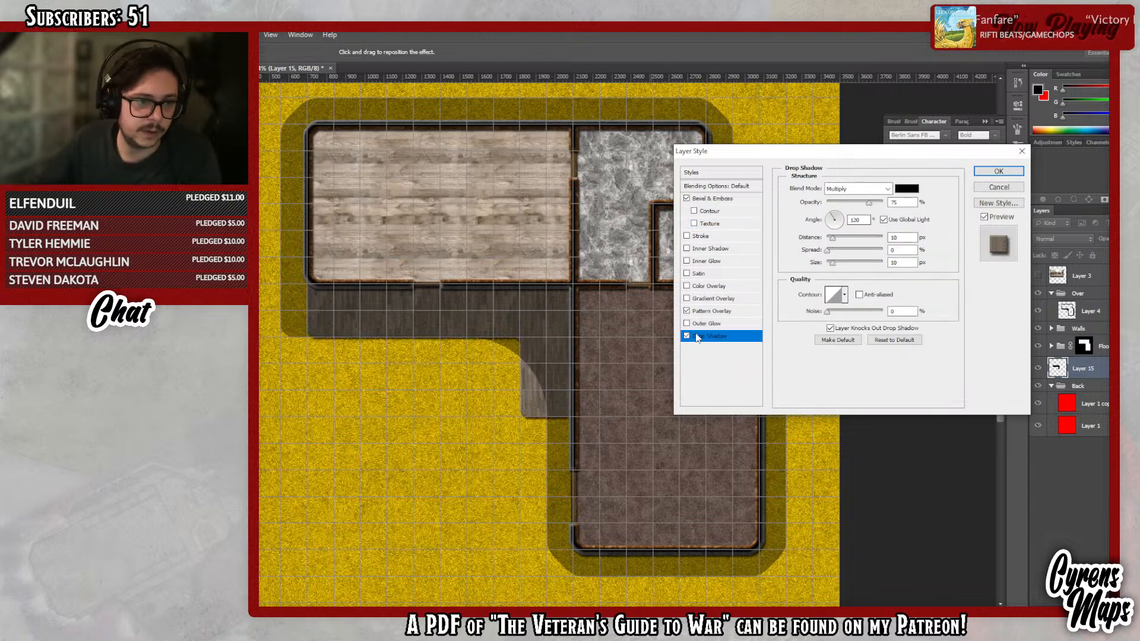
left_click_drag(907, 238, 795, 232)
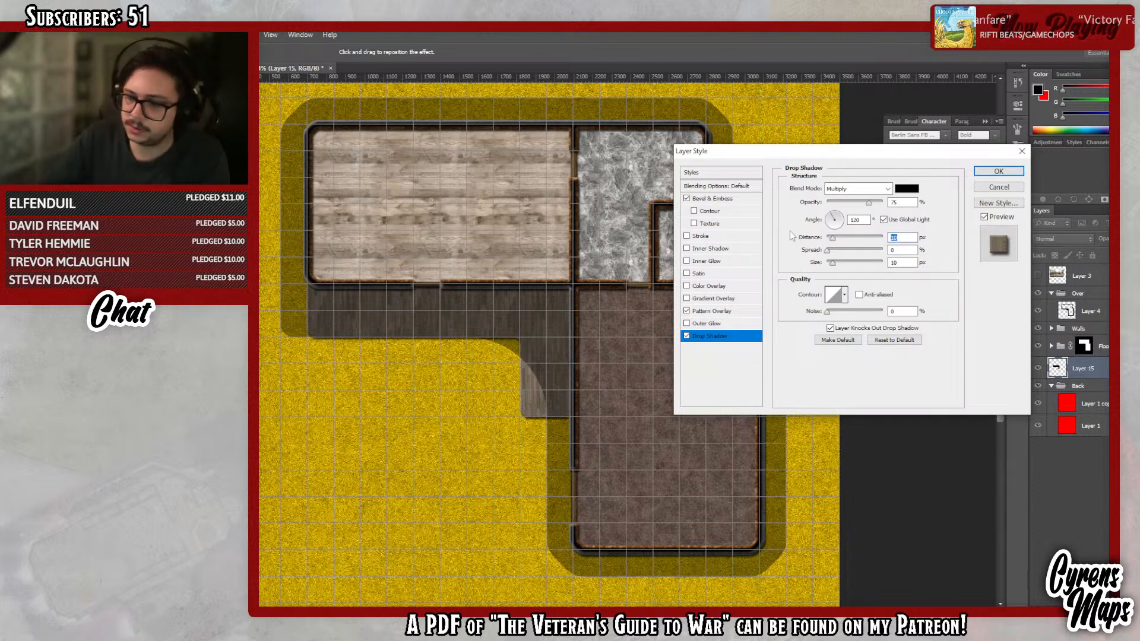
type("25")
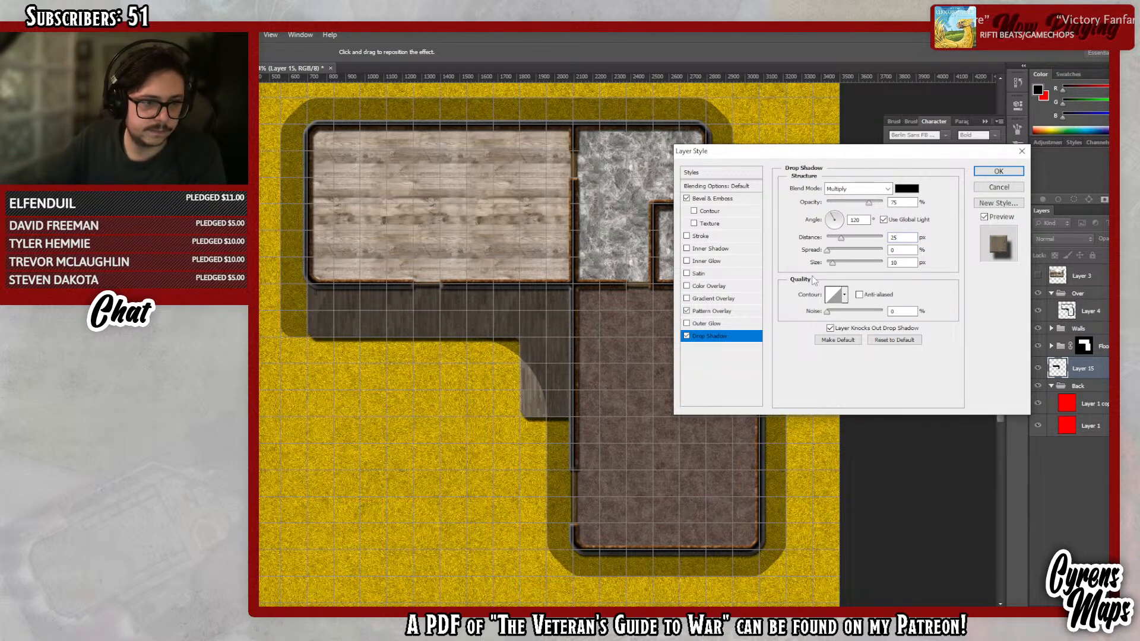
left_click(999, 171)
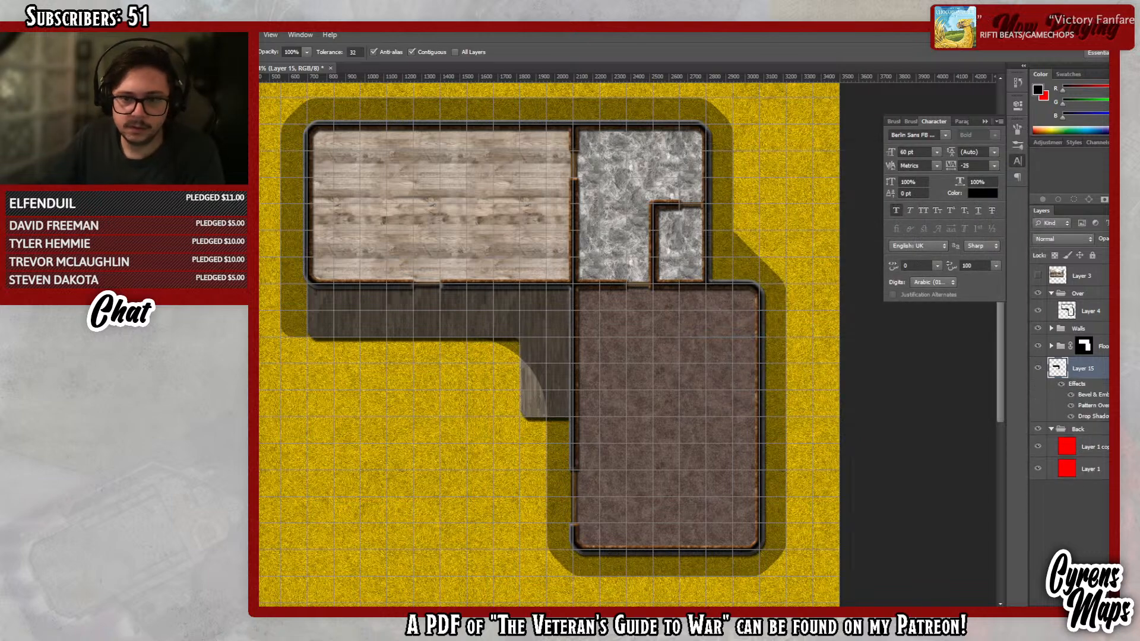
- Add a drop shadow with a distance of 61 px and a softened edge to the Floors group and apply the layer style
double_click(1103, 346)
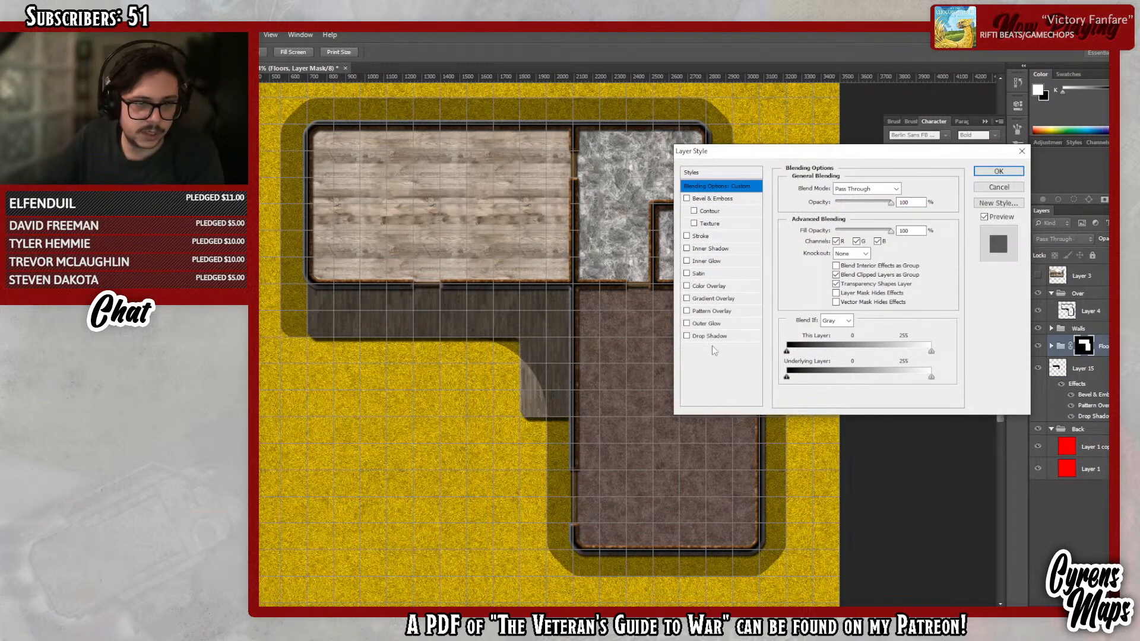
left_click(711, 338)
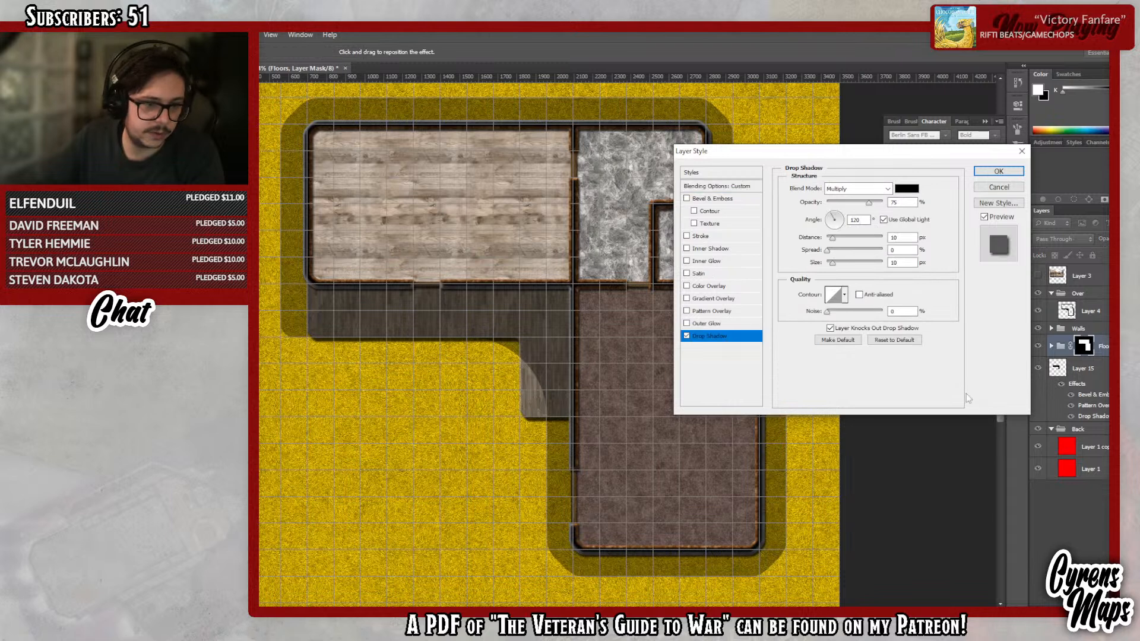
left_click_drag(832, 238, 846, 246)
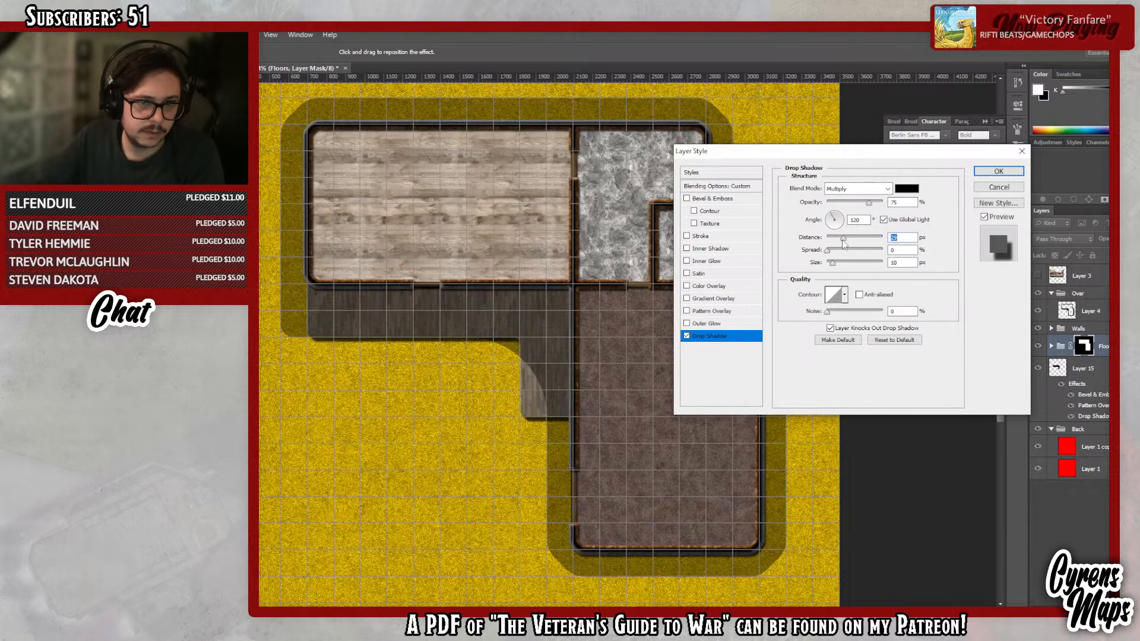
mouse_move(844, 239)
left_mouse_down()
mouse_move(828, 237)
mouse_move(841, 238)
mouse_move(844, 269)
mouse_move(841, 239)
mouse_move(851, 250)
left_mouse_up()
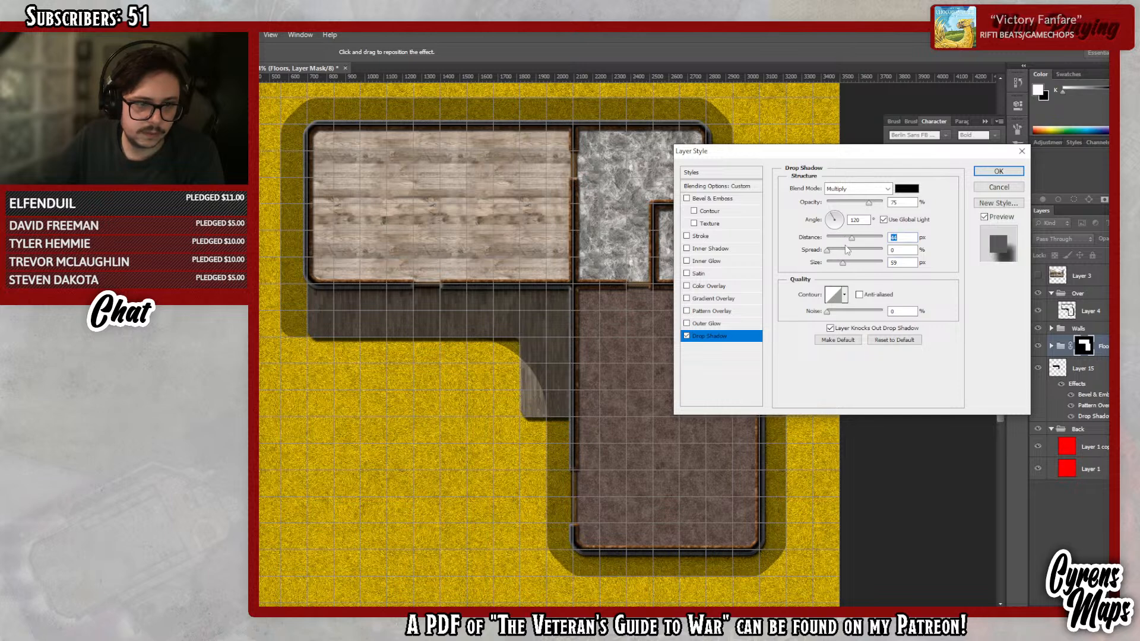
left_click_drag(842, 261, 859, 245)
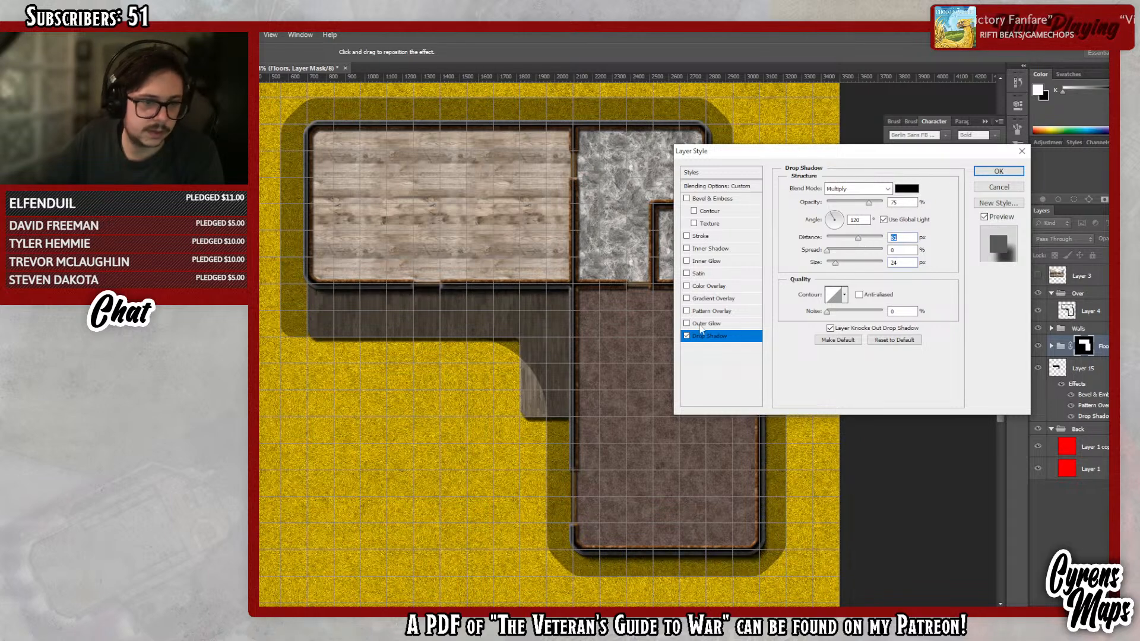
left_click_drag(836, 266, 839, 271)
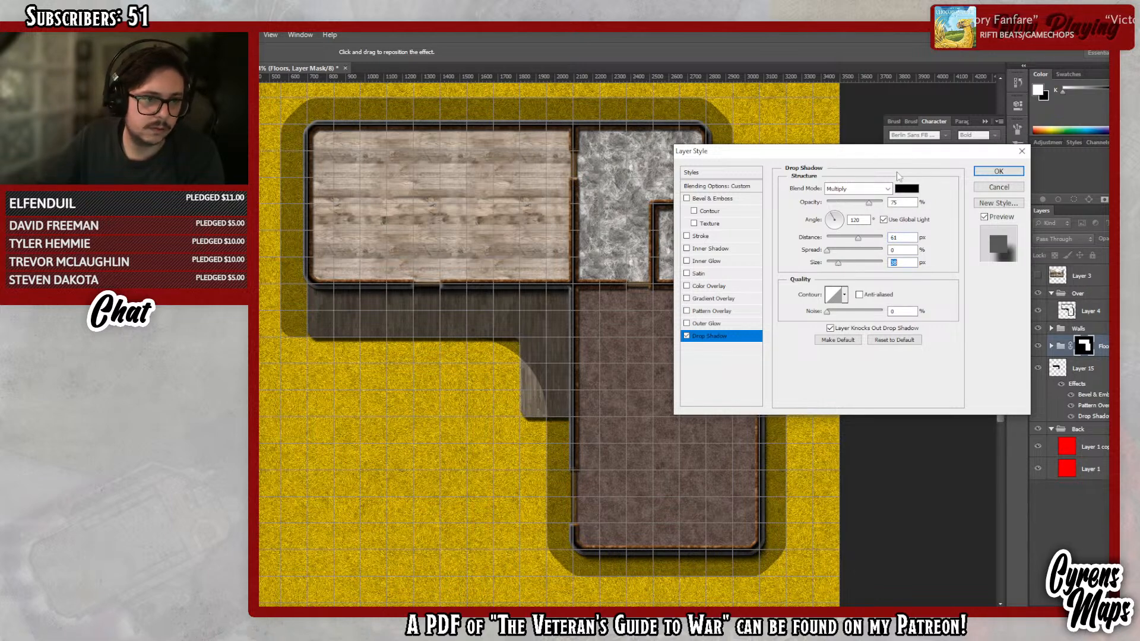
left_click(998, 172)
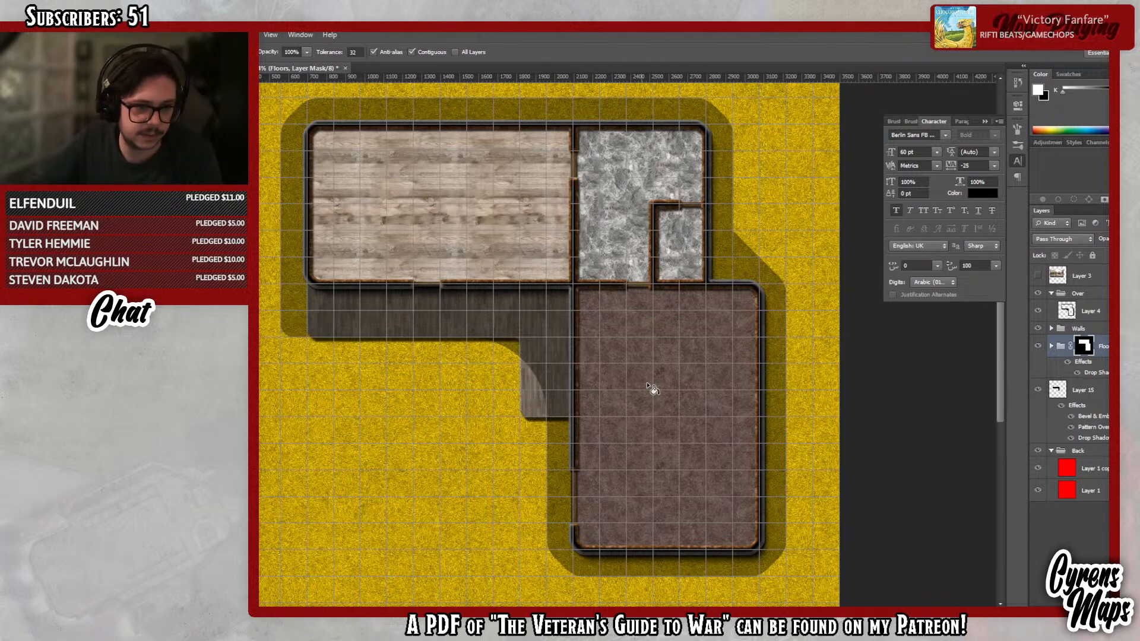
- Apply a Gaussian Blur with a radius of about 14 px to the building's cast shadow on Layer 4
left_click(1089, 310)
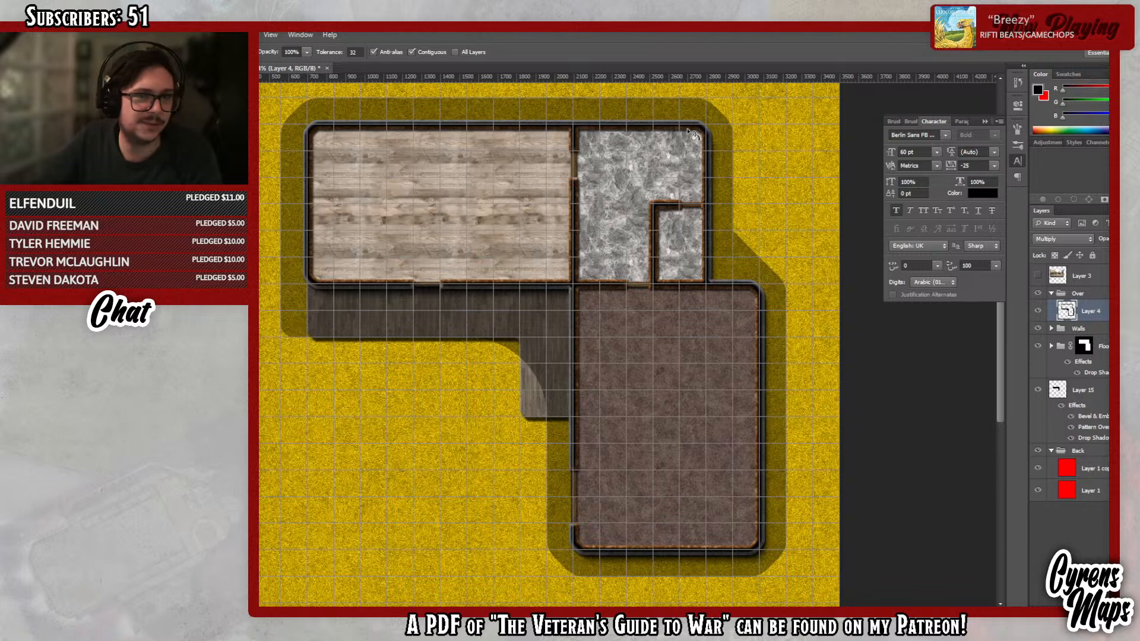
left_click(258, 34)
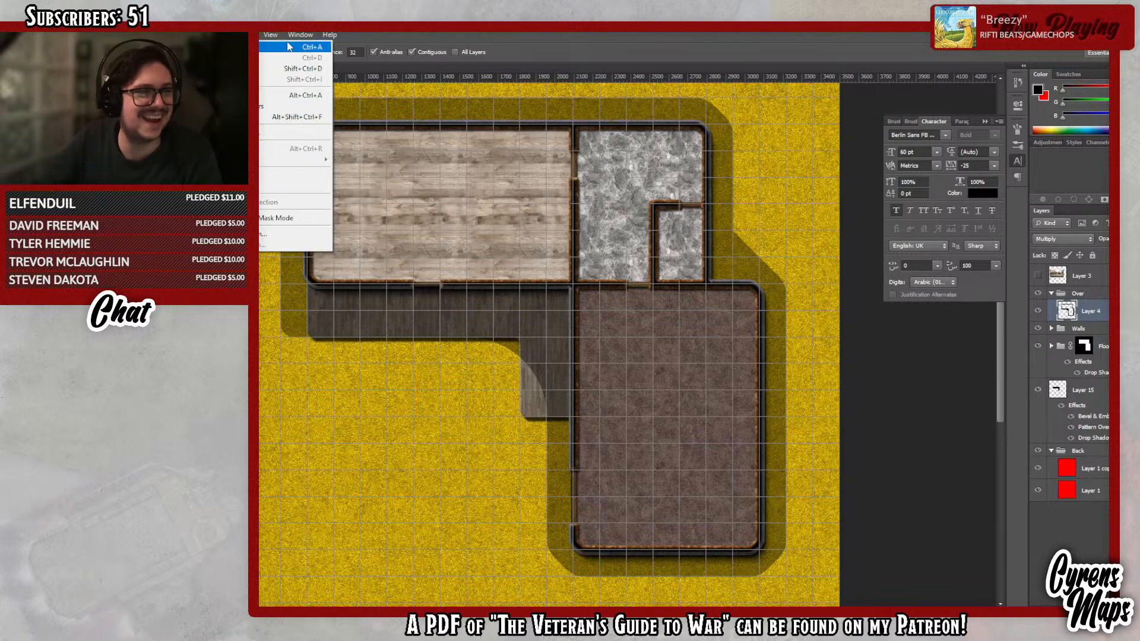
mouse_move(270, 148)
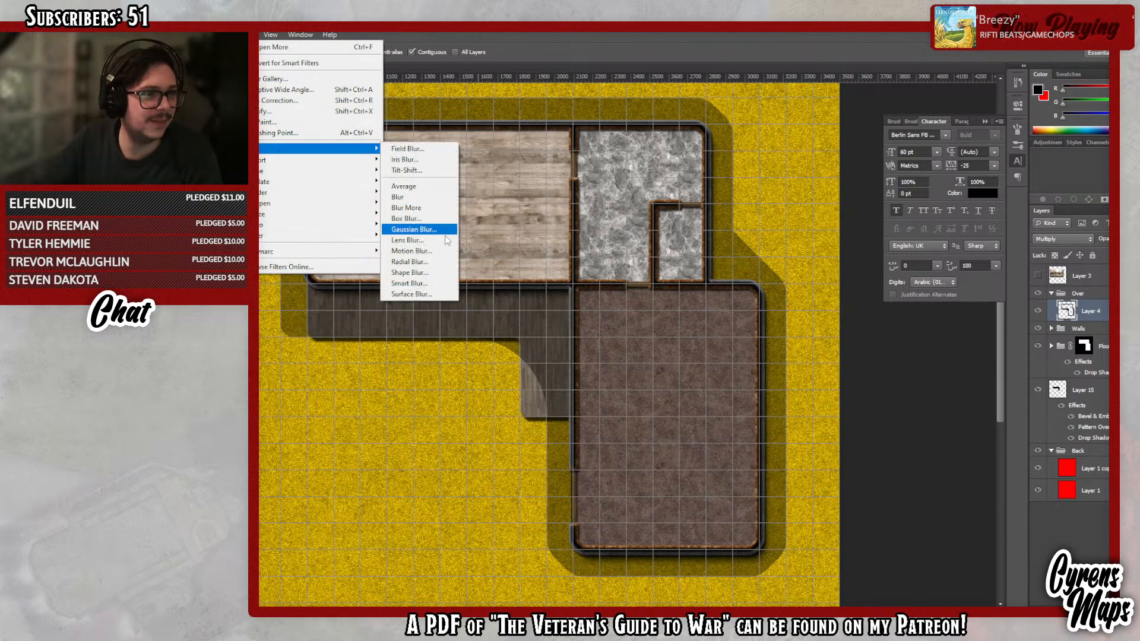
left_click(414, 229)
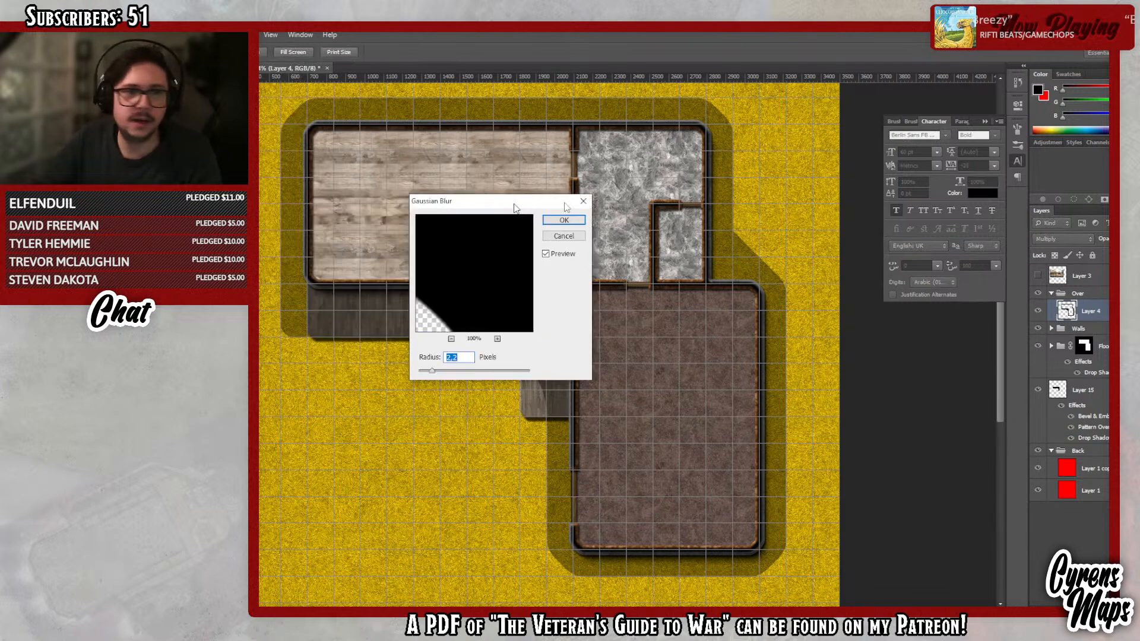
left_click_drag(423, 207, 753, 113)
left_click_drag(666, 275, 702, 279)
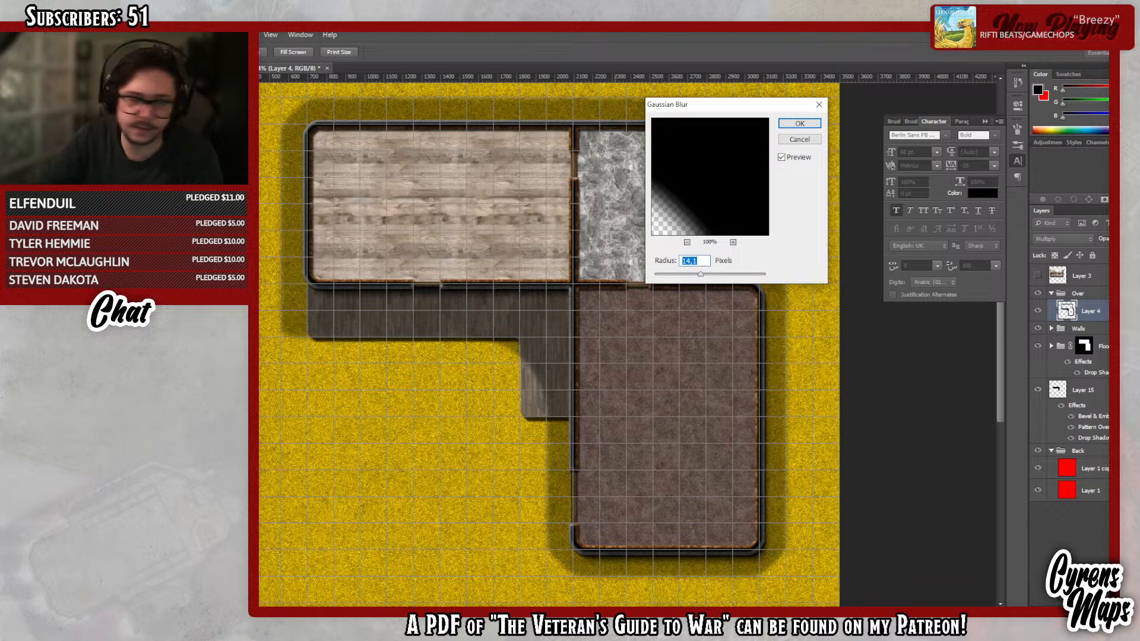
key("Return")
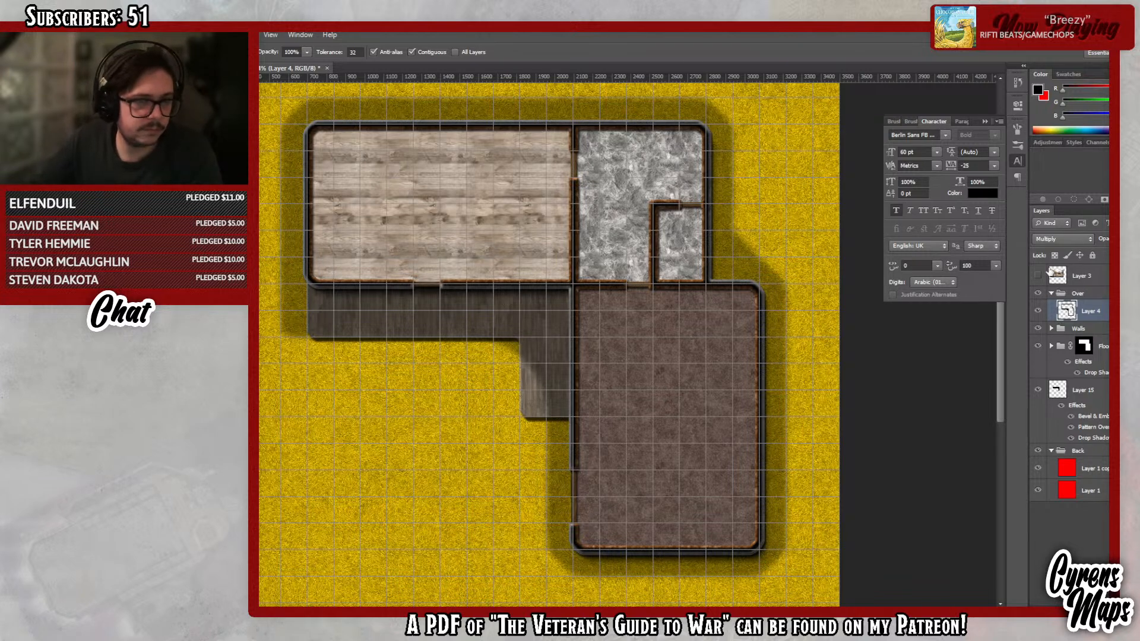
- Change Layer 9's floor pattern overlay from grey stone to the light horizontal wood planks and turn off its color overlay
left_click(1052, 346)
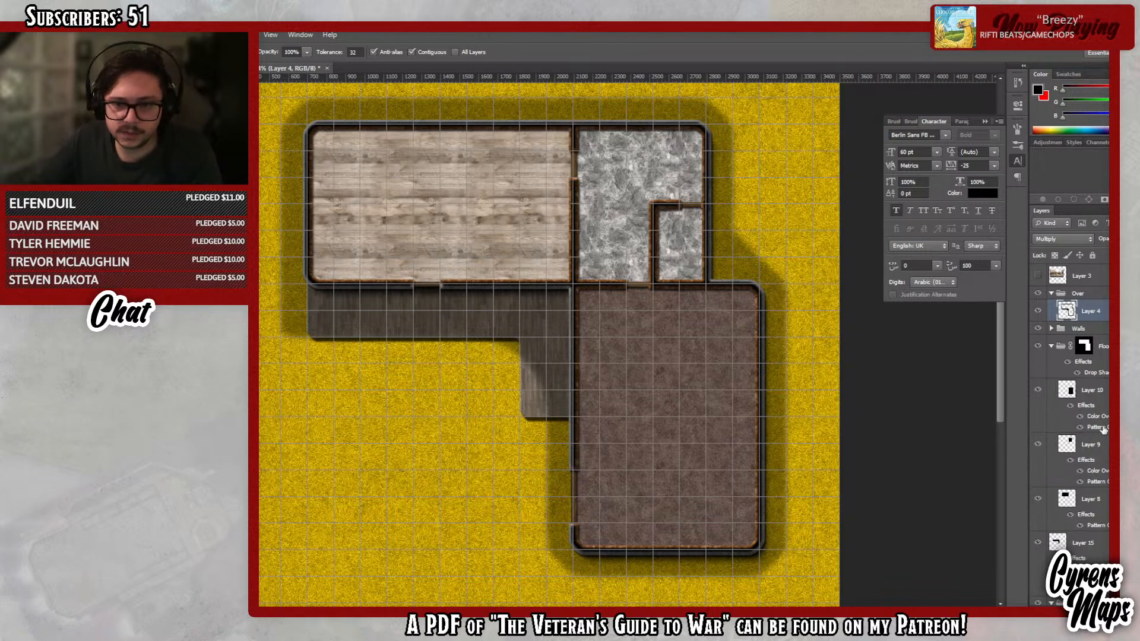
left_click(1090, 447)
double_click(1096, 481)
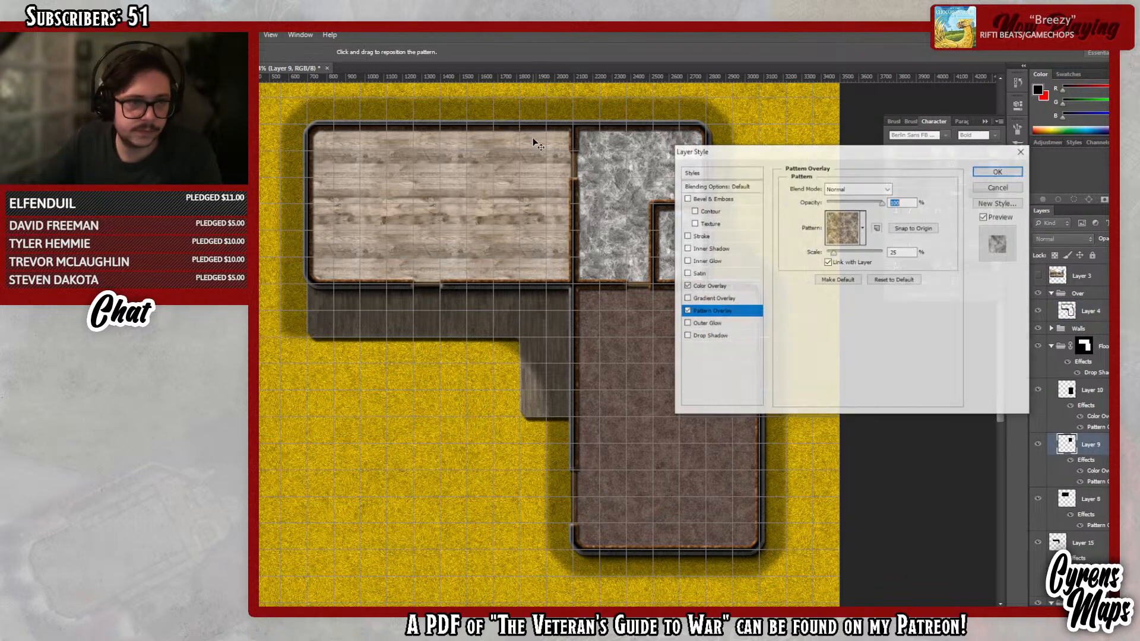
left_click(863, 228)
left_click_drag(930, 346, 933, 370)
left_click(765, 367)
left_click(972, 340)
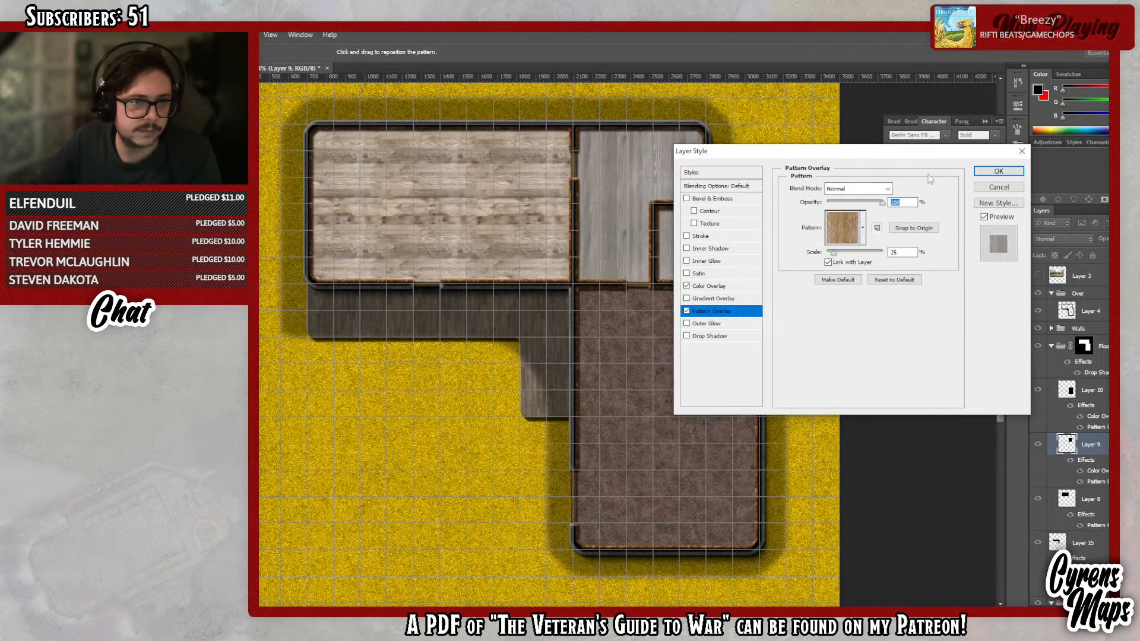
left_click(863, 228)
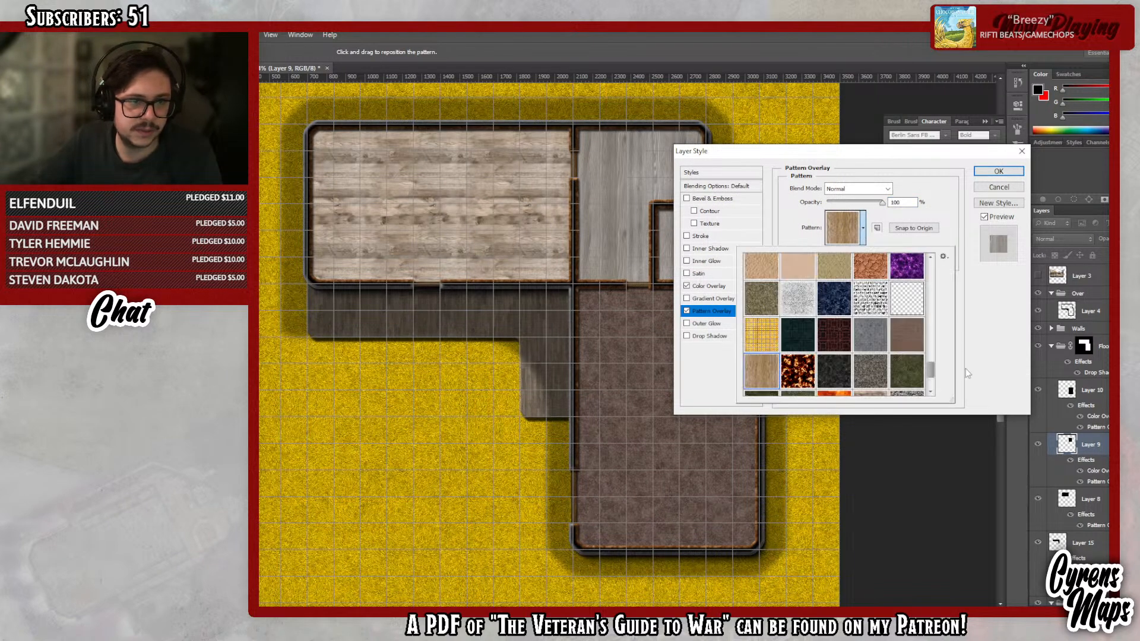
left_click_drag(937, 369, 932, 376)
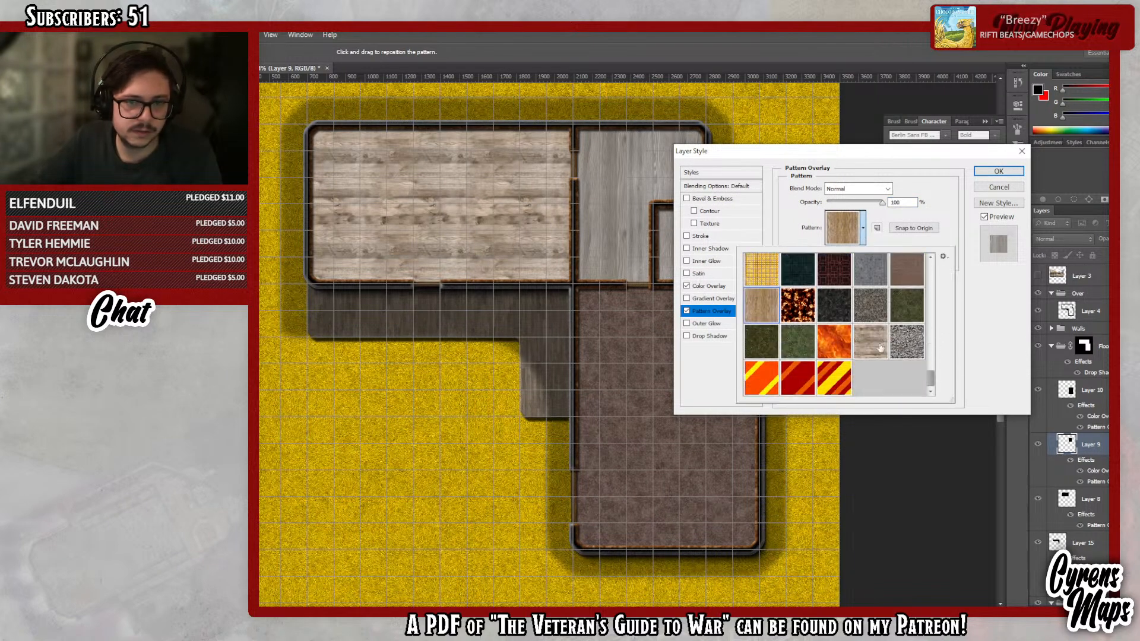
left_click(880, 347)
left_click(1000, 353)
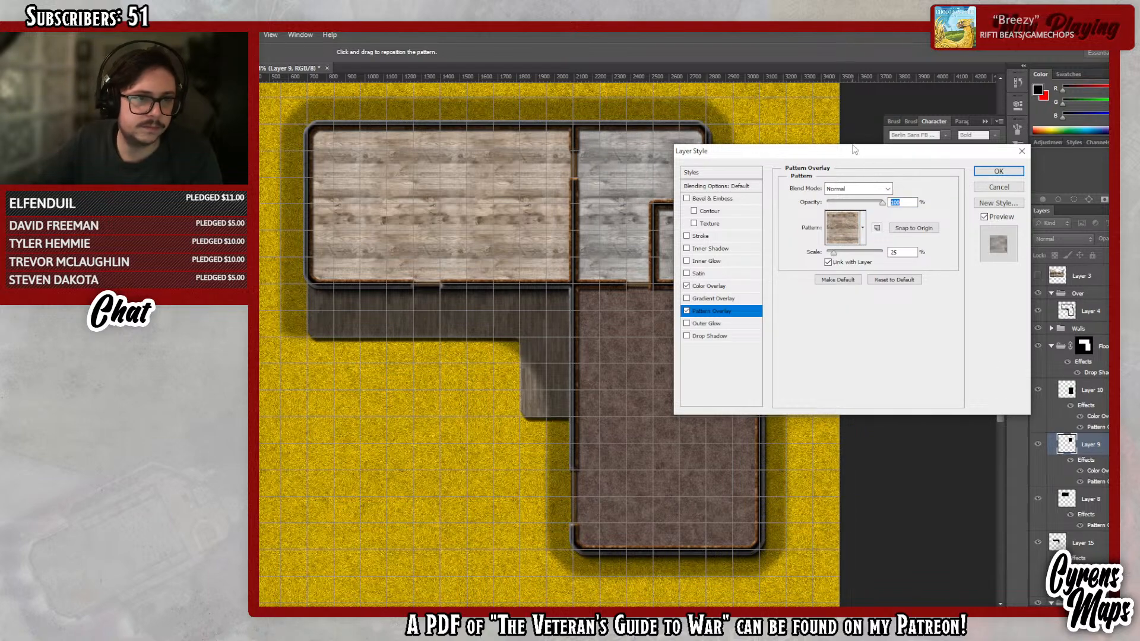
left_click(999, 171)
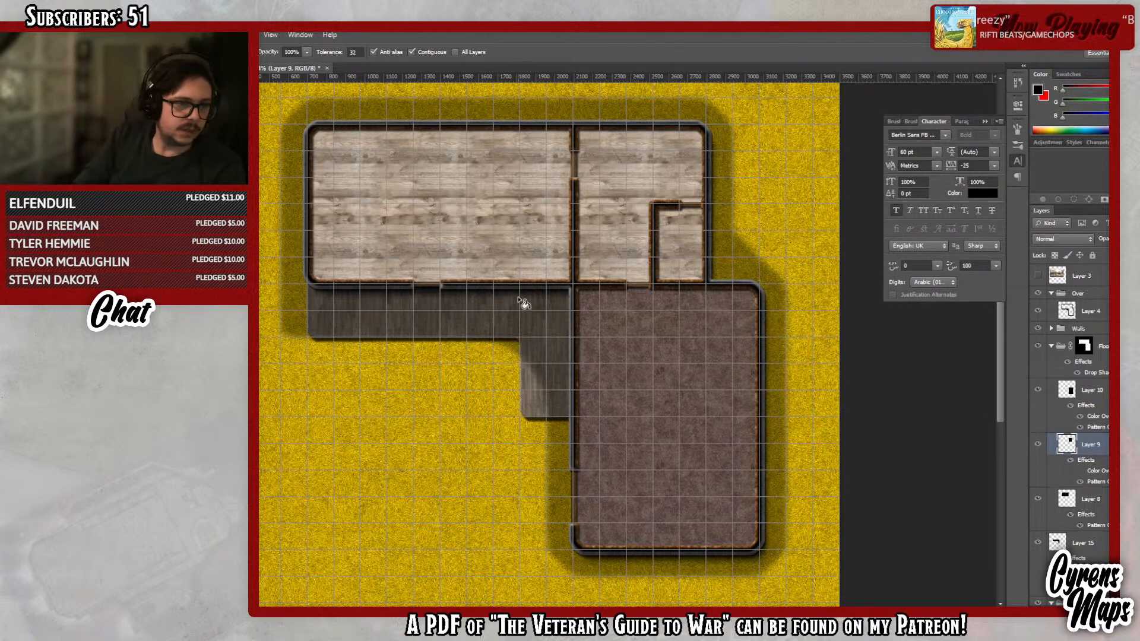
- Switch to File Explorer and bring up the textures Library folder over the map
key("z")
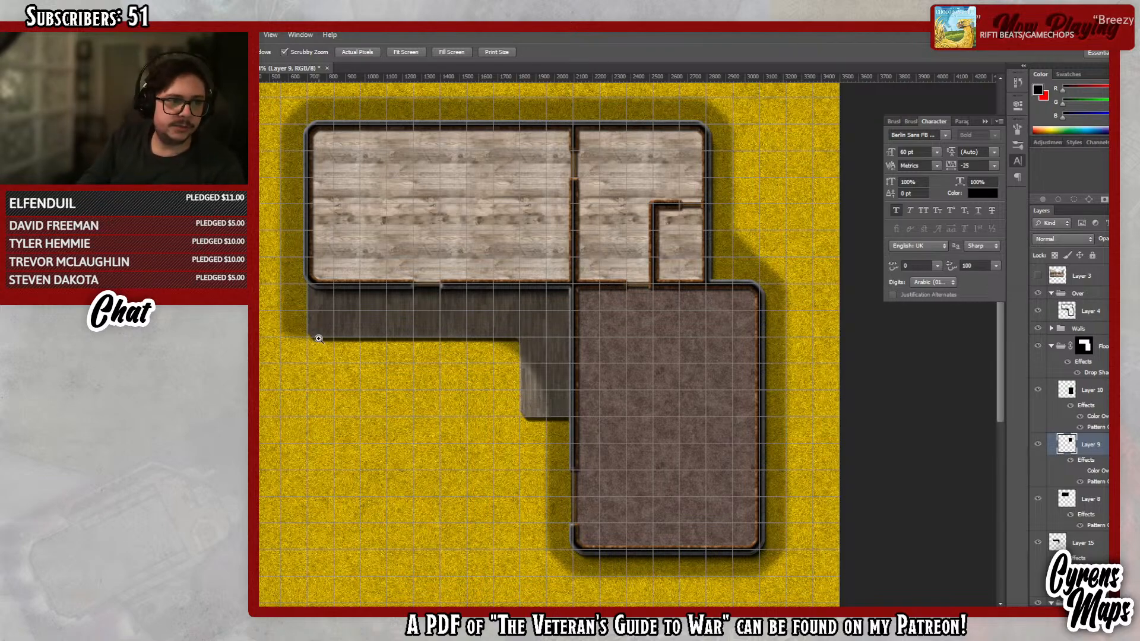
left_click_drag(431, 343, 358, 333)
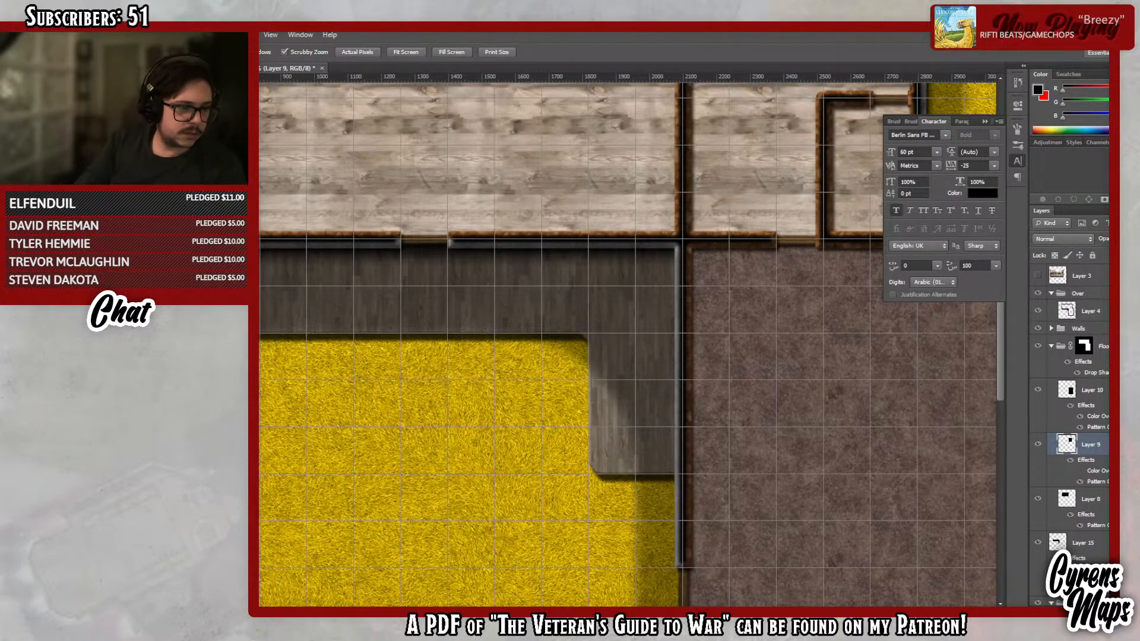
key("alt+Tab")
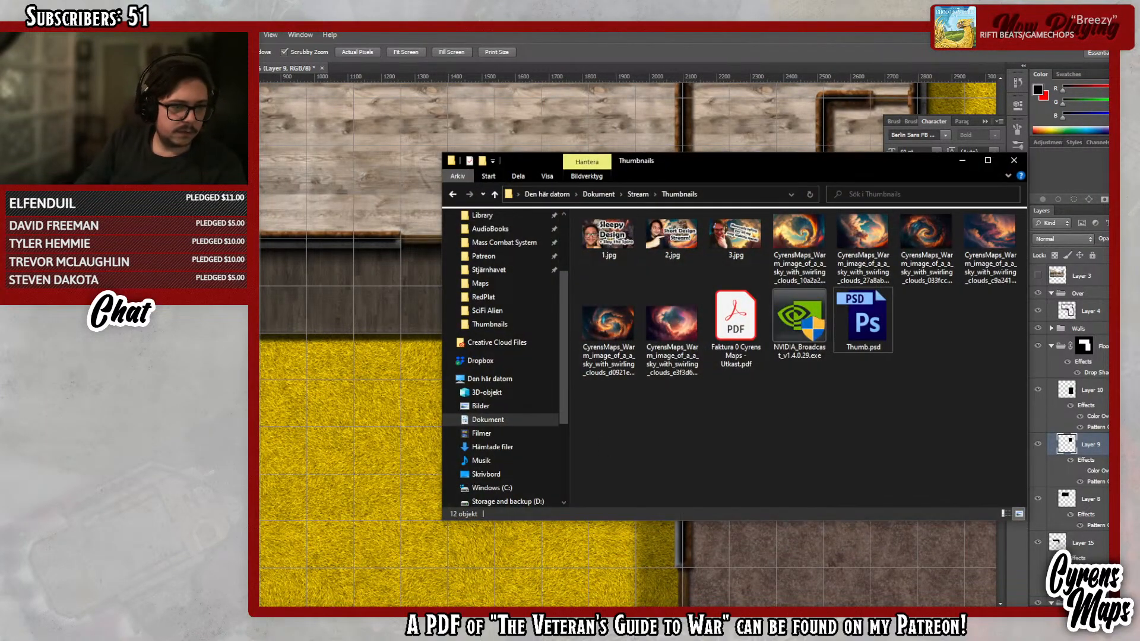
key("alt+Tab")
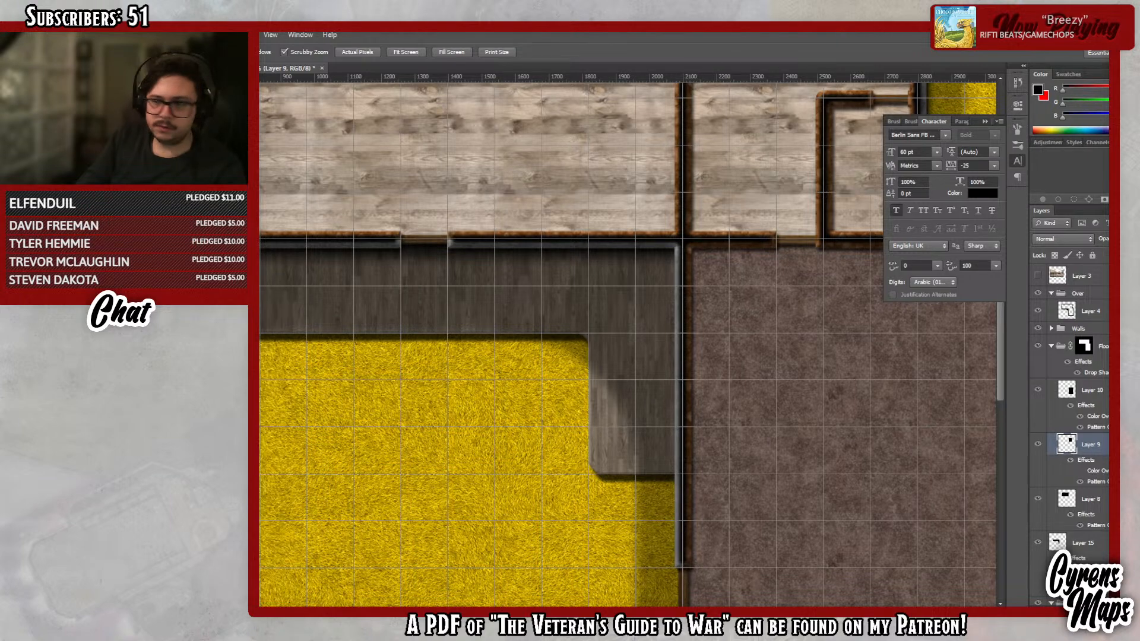
key("alt+Tab")
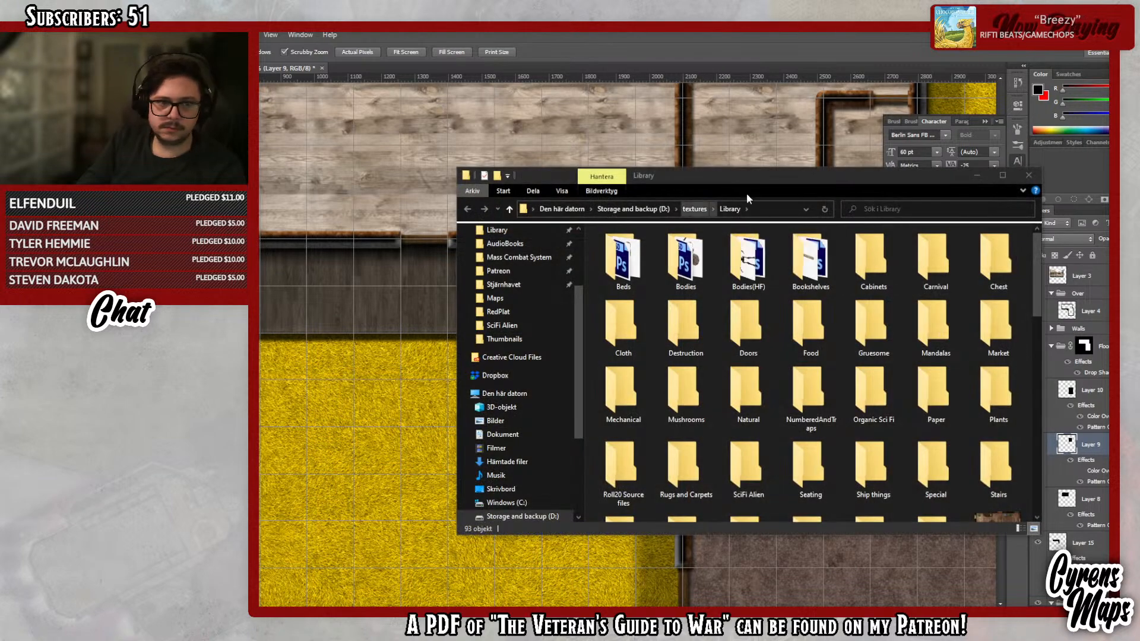
left_click_drag(788, 175, 804, 137)
left_click(407, 379)
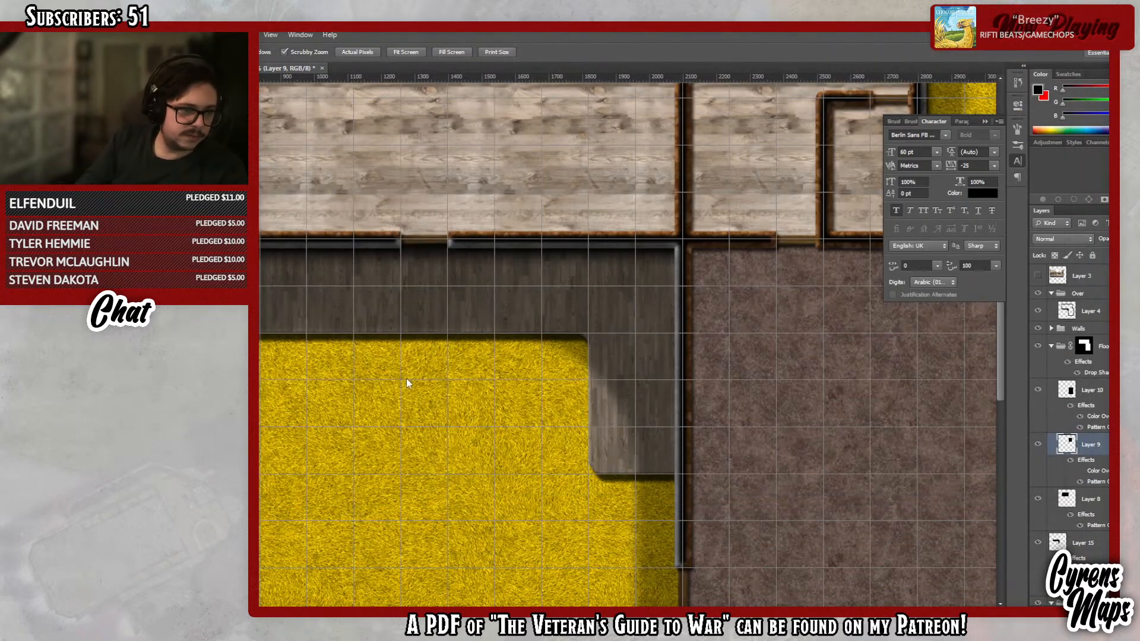
left_click_drag(463, 385, 647, 463)
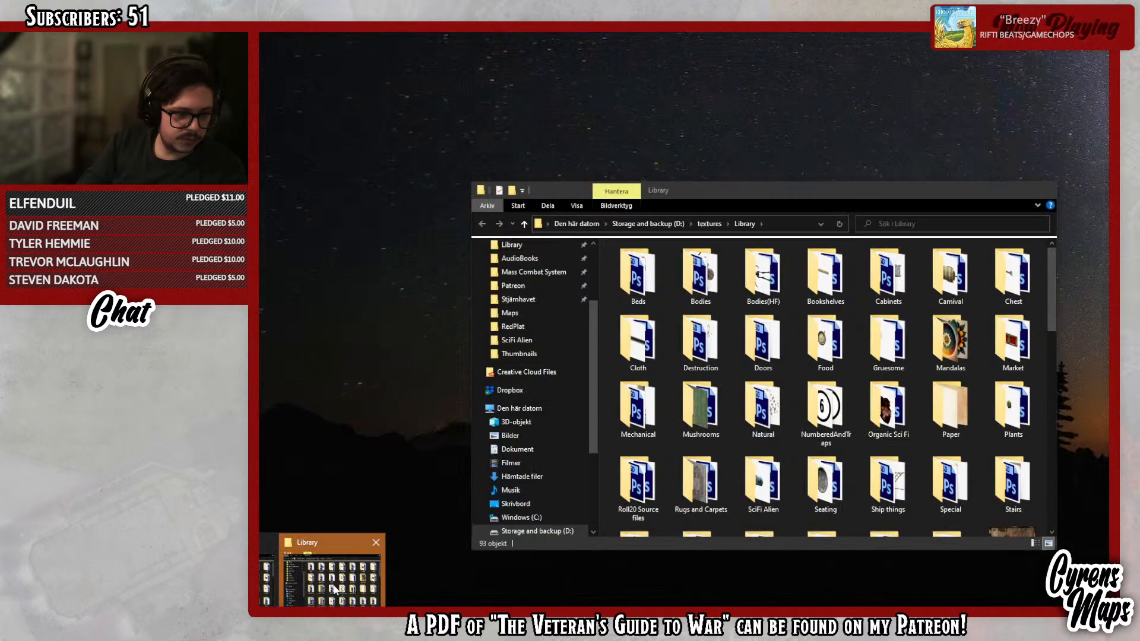
left_click(353, 564)
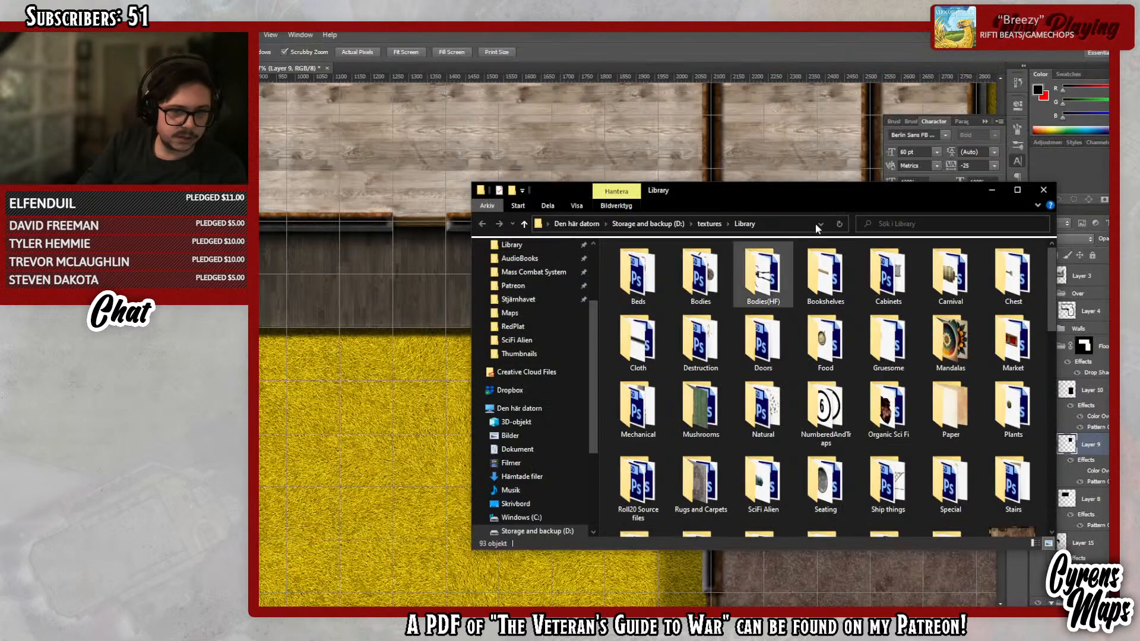
left_click_drag(787, 197, 792, 140)
scroll(856, 368, "down", 5)
scroll(863, 348, "up", 5)
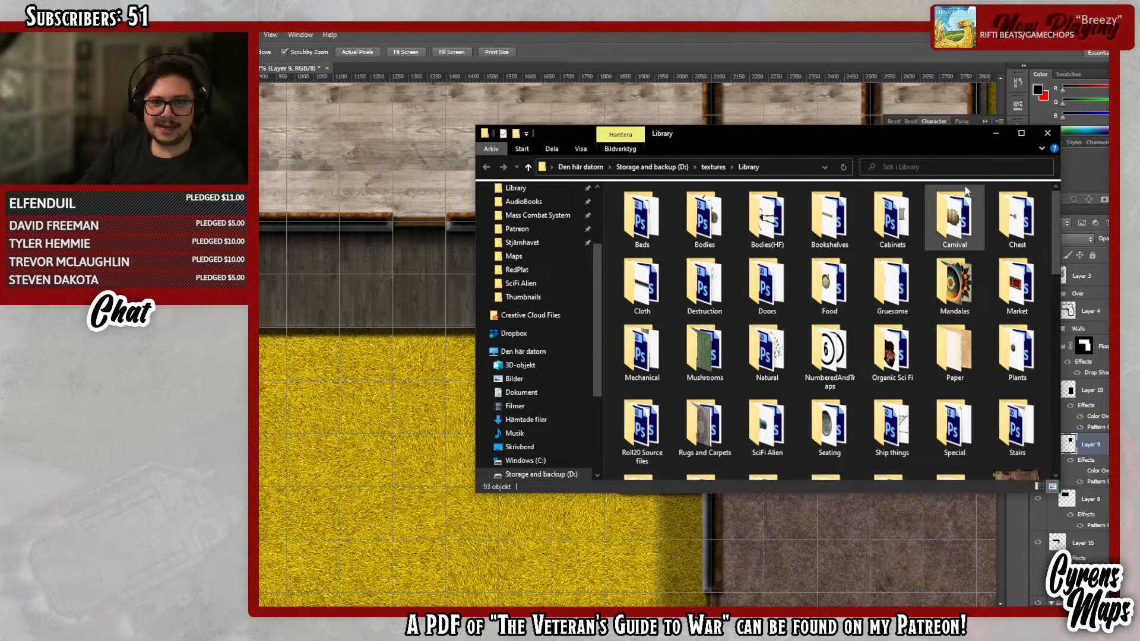
- Open the Carnival folder, preview WagonsBowl.png, and return to the Library folder
double_click(967, 213)
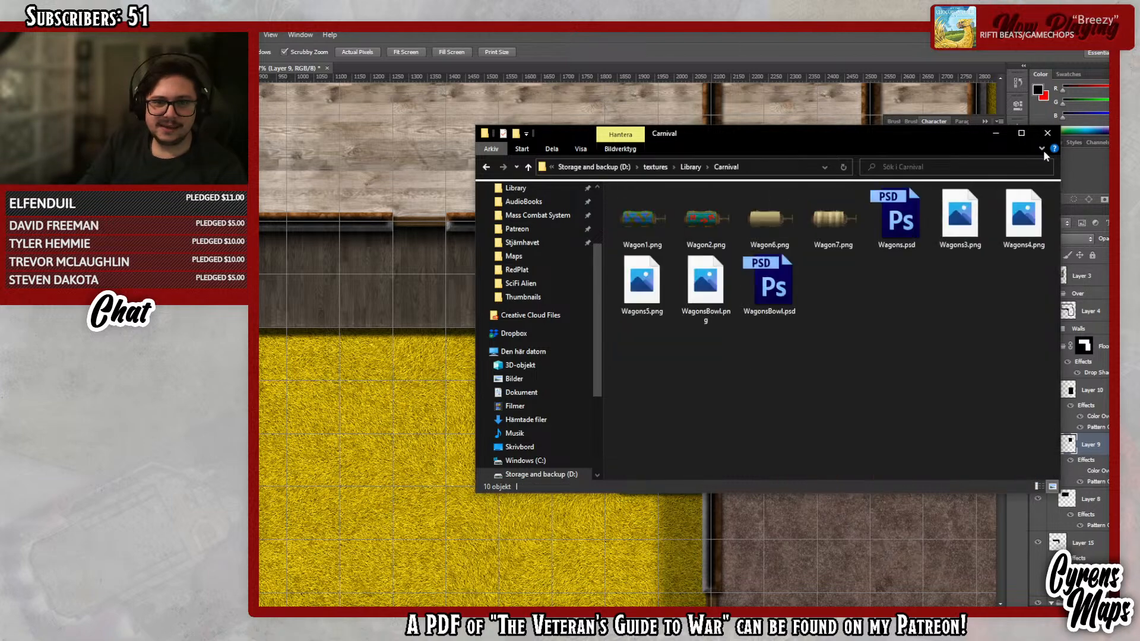
double_click(697, 295)
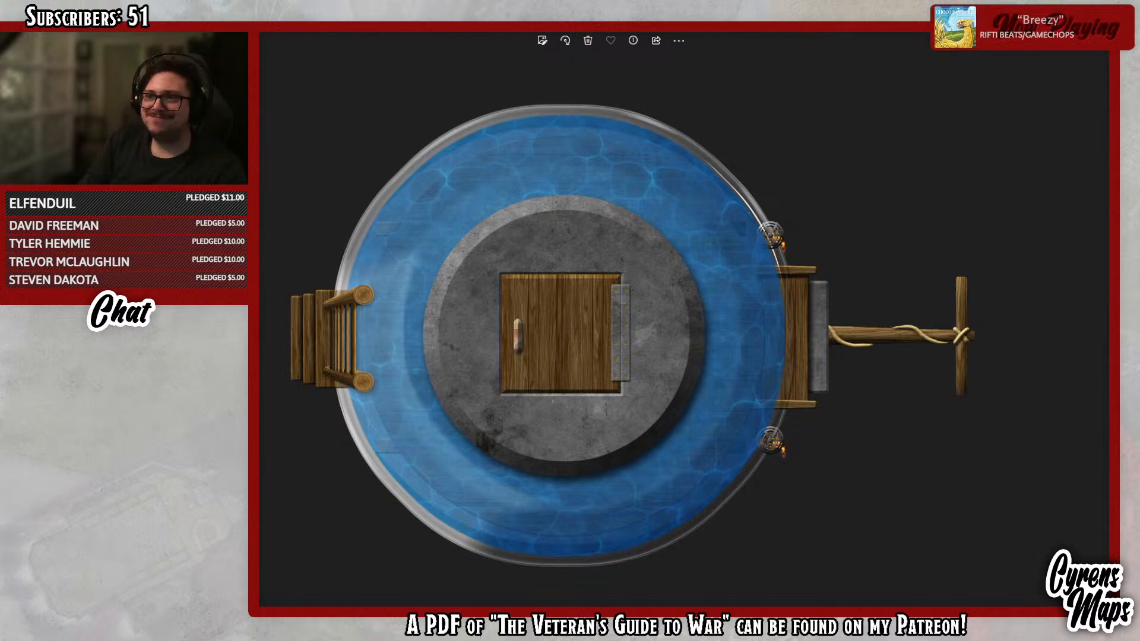
key("alt+F4")
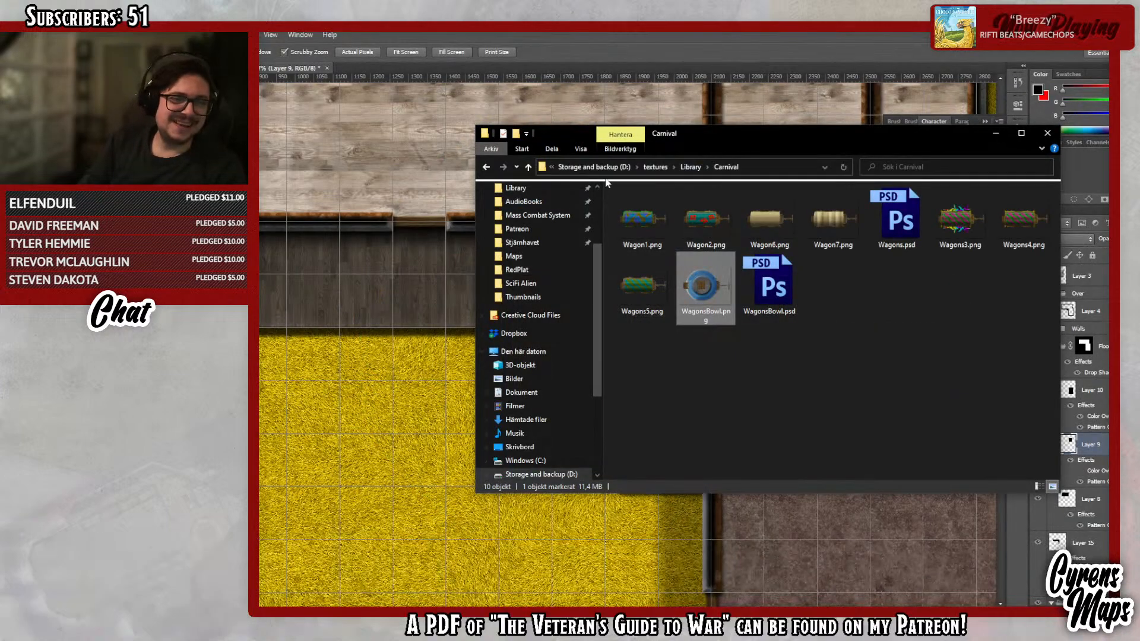
left_click(699, 169)
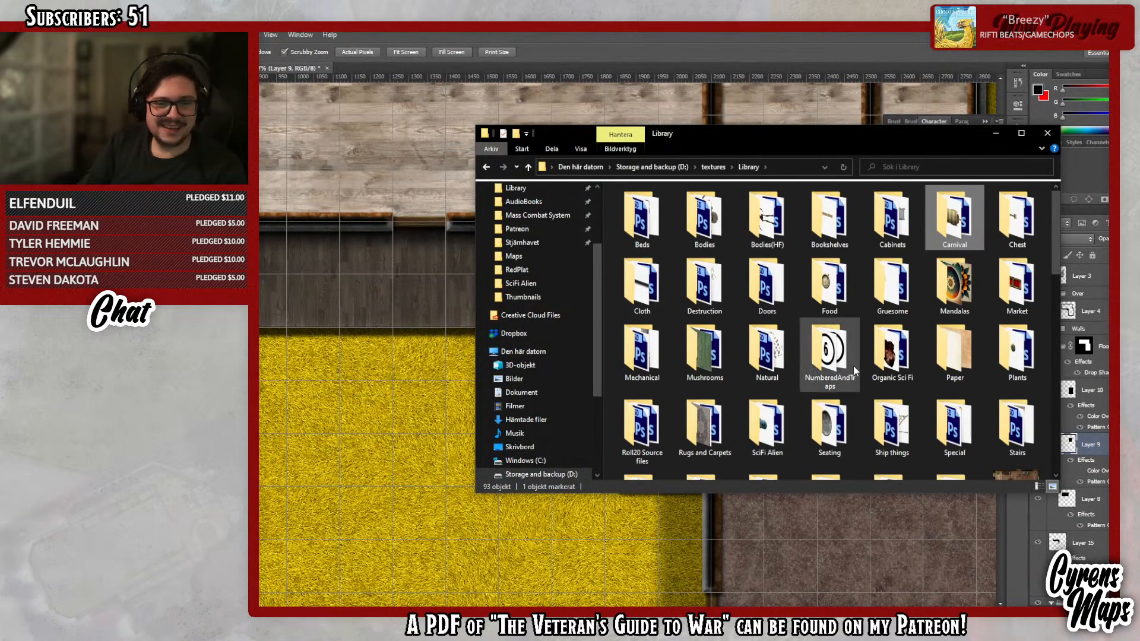
- Open the Structural folder of the texture library and place Pole.png into the map as a new layer
double_click(642, 297)
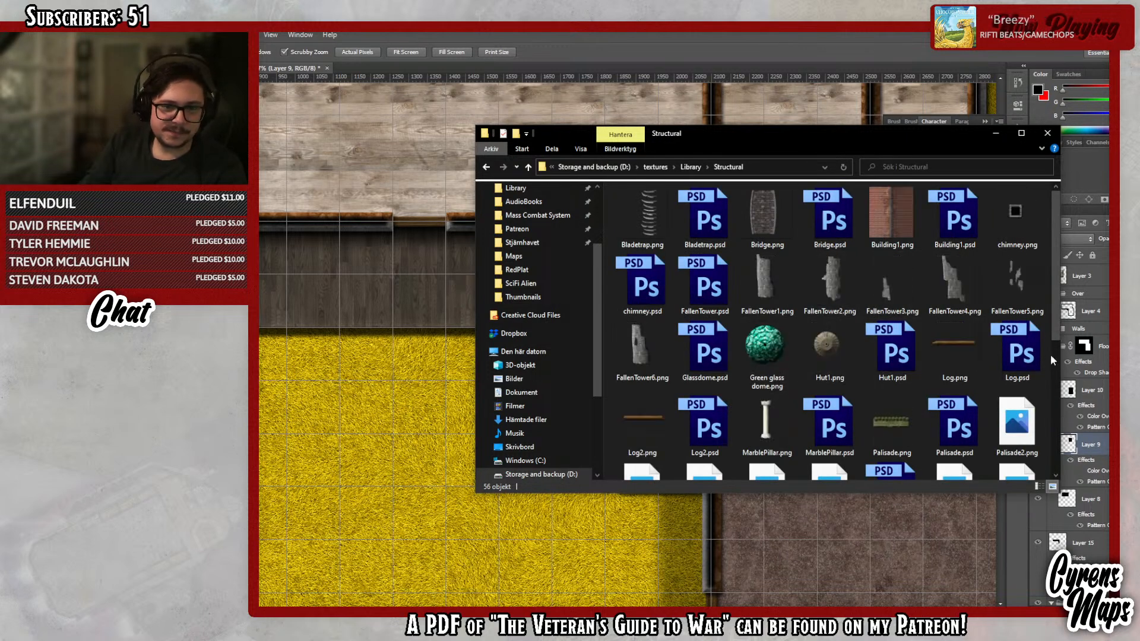
scroll(985, 366, "down", 3)
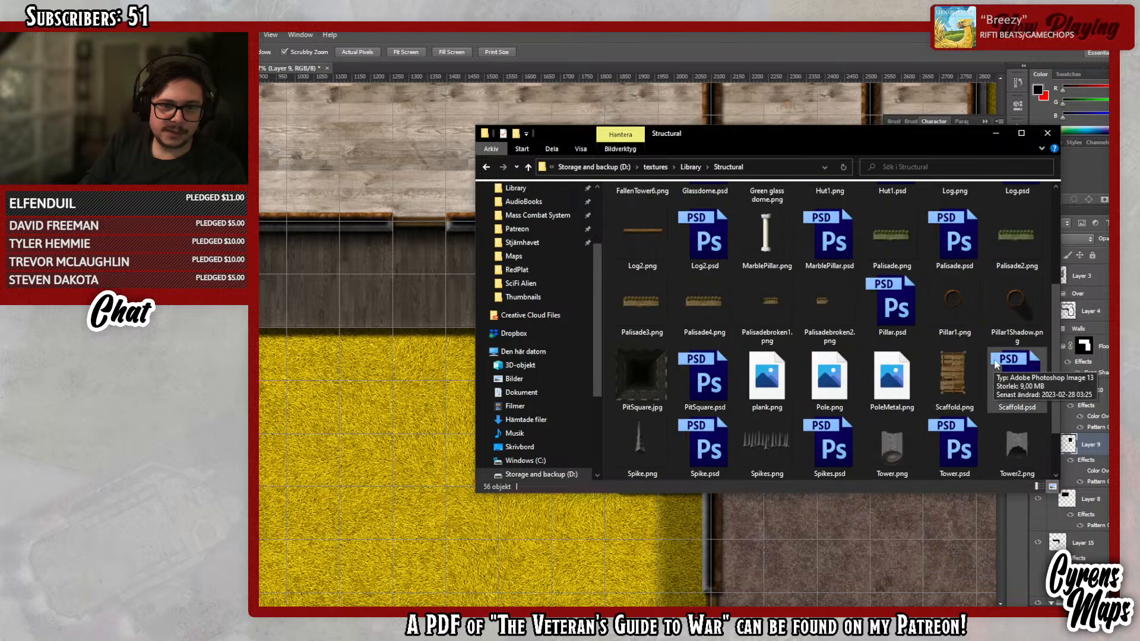
scroll(980, 346, "down", 1)
left_click_drag(834, 318, 367, 294)
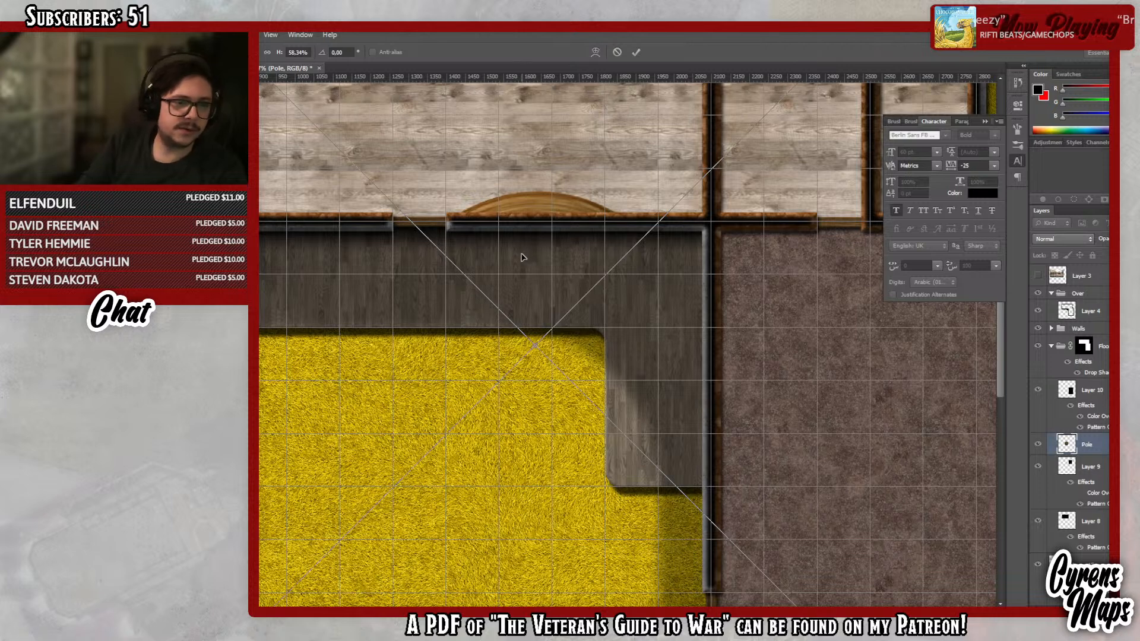
key("Return")
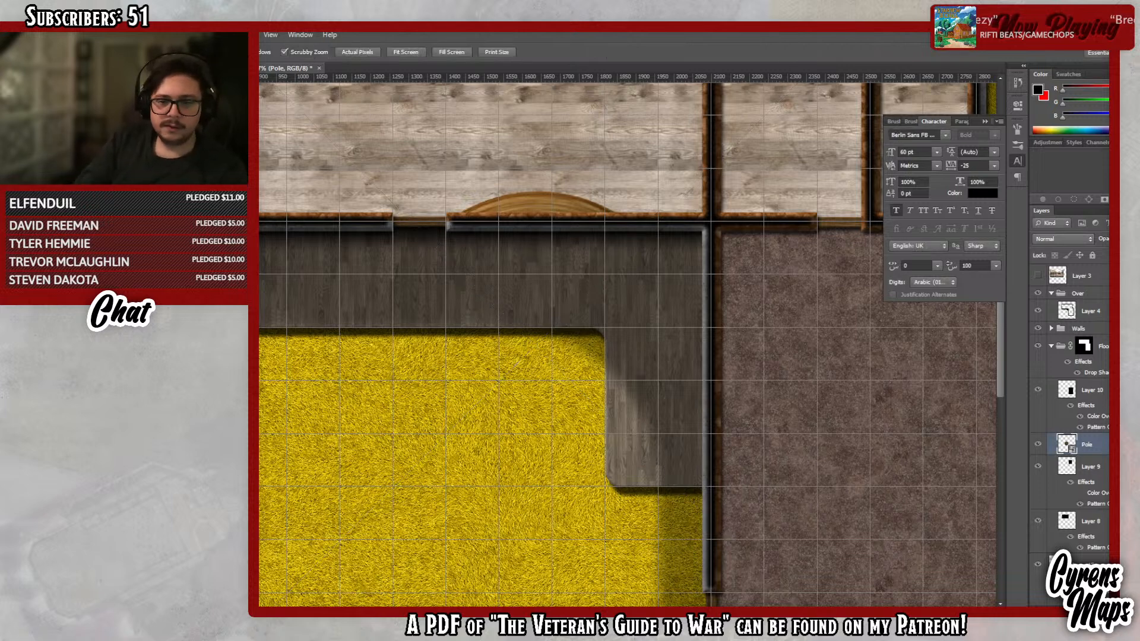
- Move the Pole layer above the floor group and scale the pole to 3%, keeping its proportions
left_click_drag(1097, 452, 1100, 337)
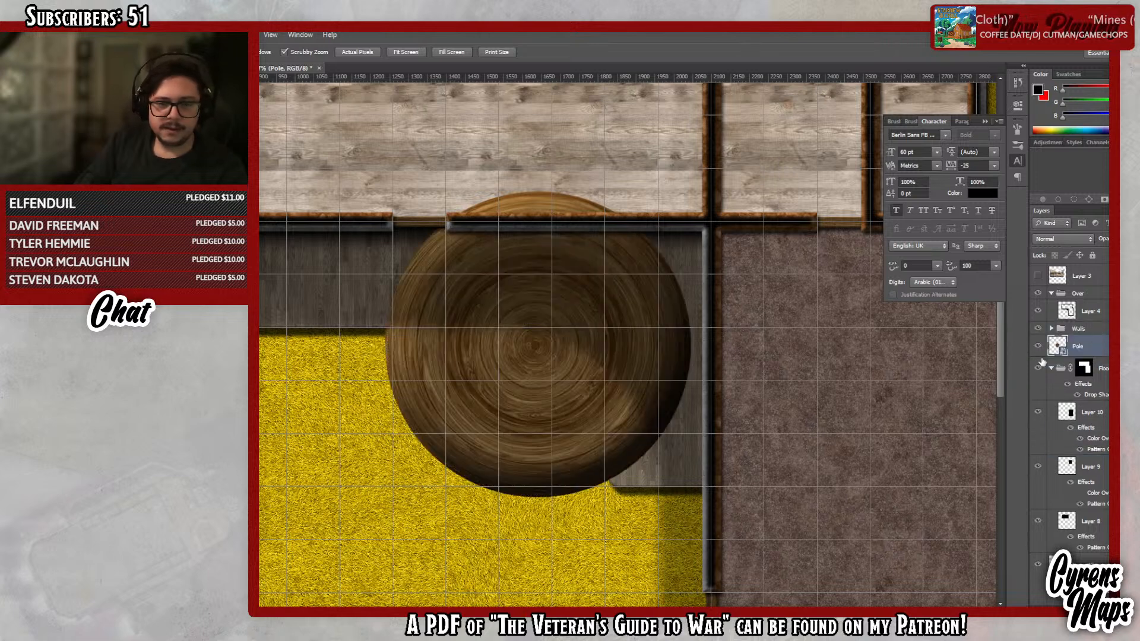
key("ctrl+t")
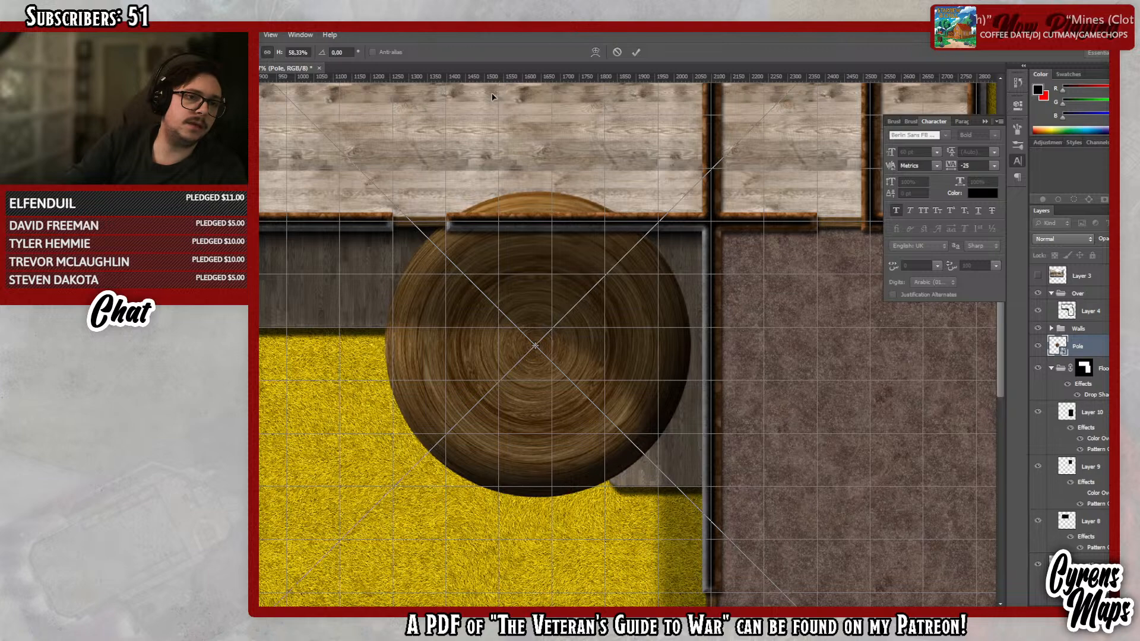
type("10")
type("1")
type("4")
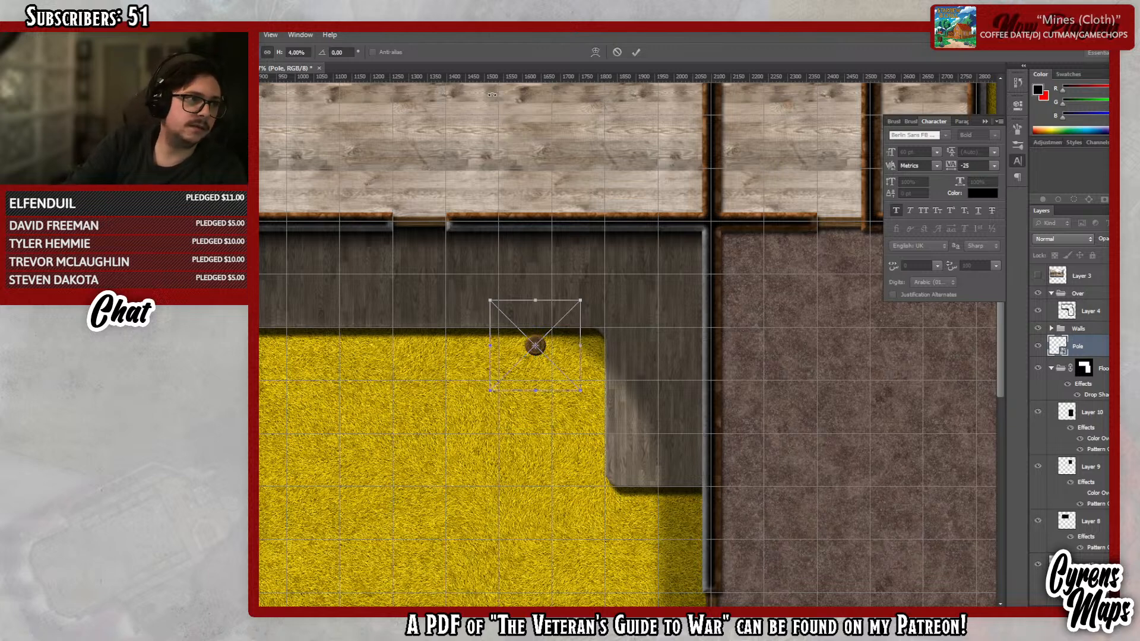
type("2")
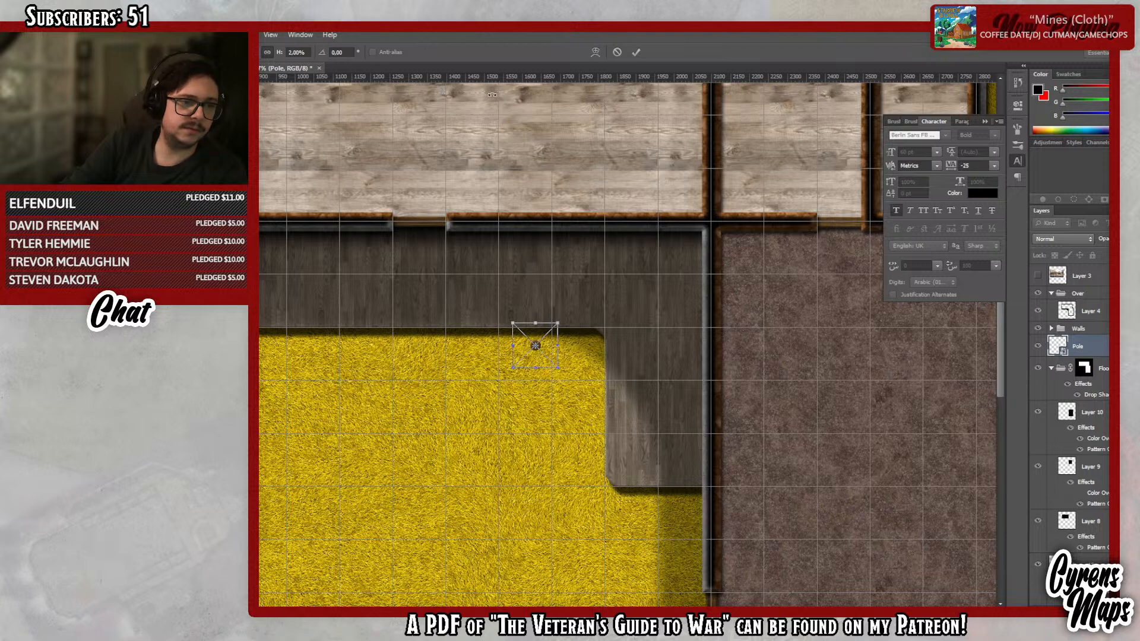
type("3")
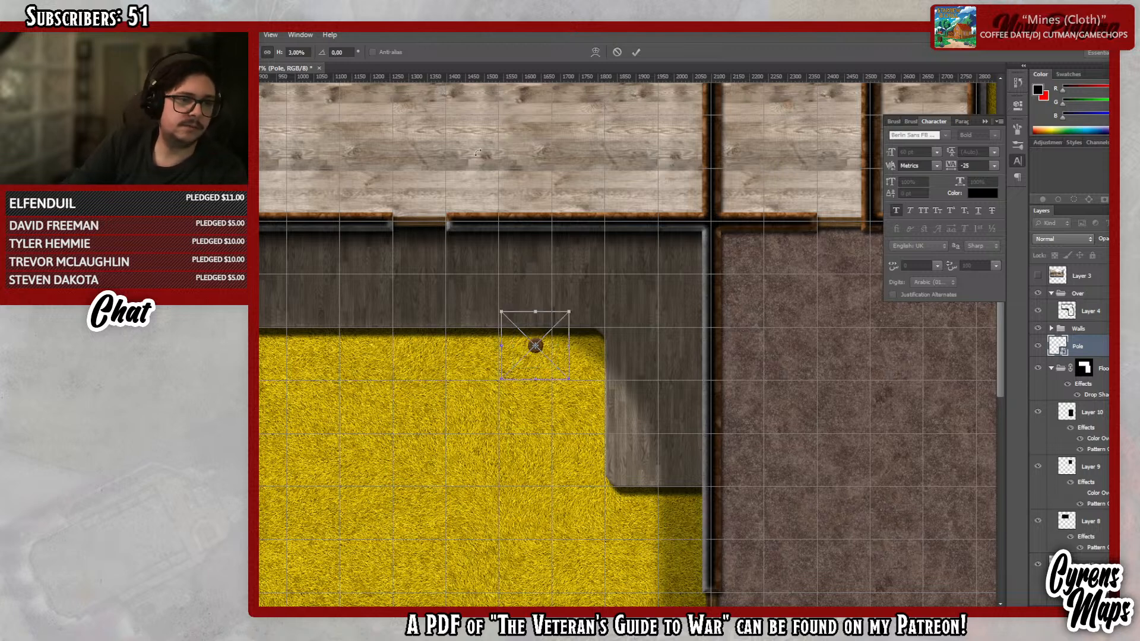
key("Return")
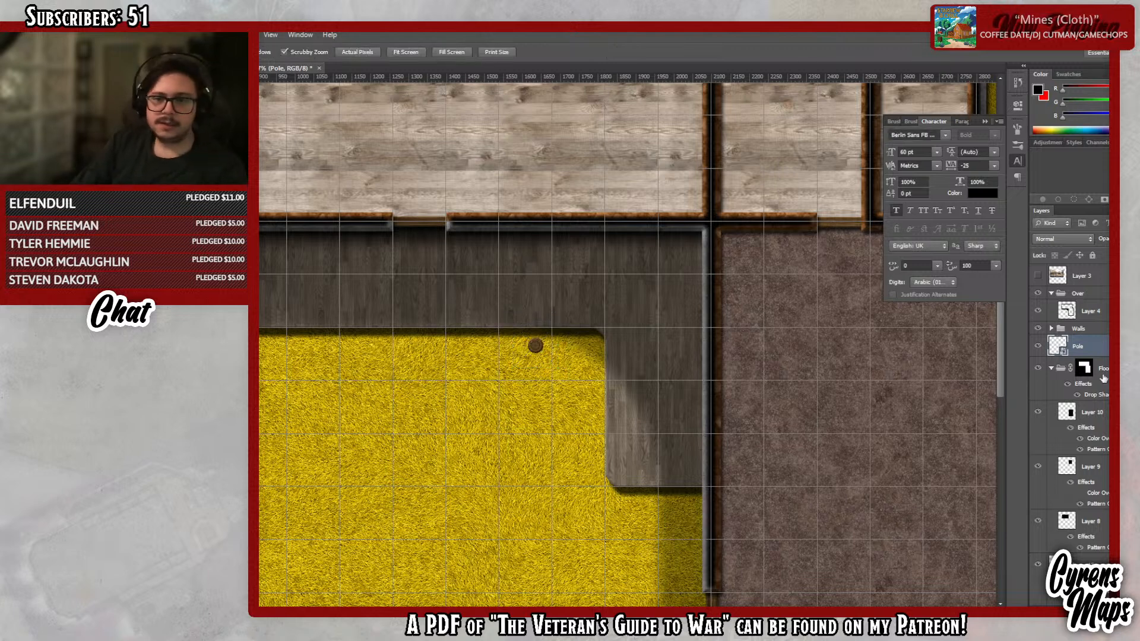
- Put the Pole layer in a new group named Pole, placed directly below the Walls group
key("ctrl+g")
double_click(1083, 342)
type("Pole")
key("Return")
left_click_drag(1092, 362, 1091, 344)
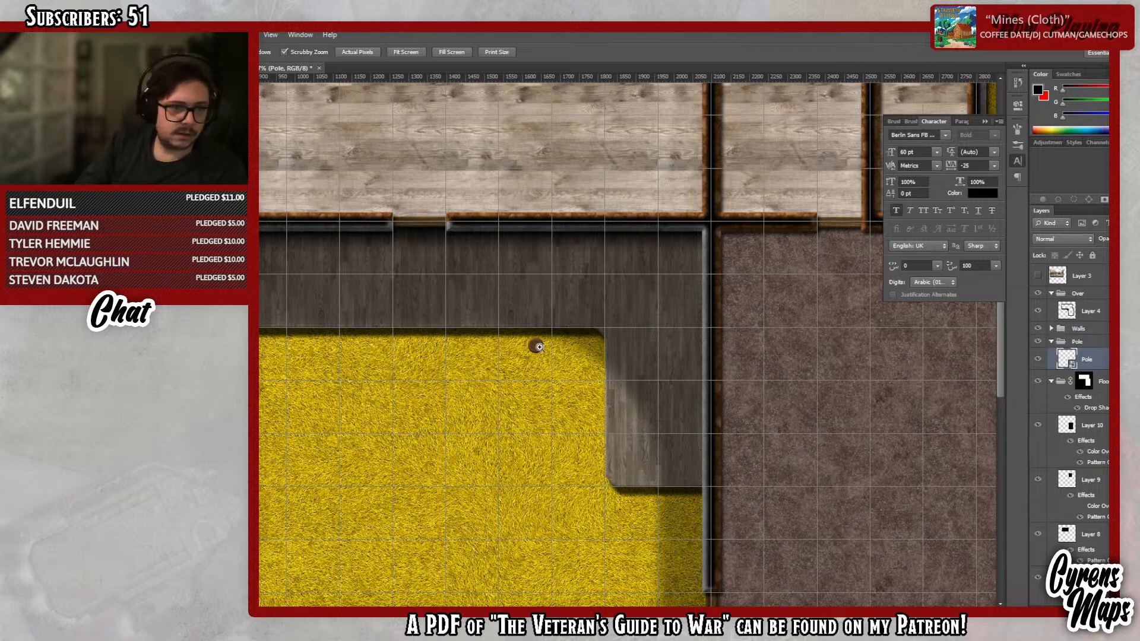
- Move the pole onto the porch's inner corner beside the yellow grass and darken the cast shadow on Layer 4
key("v")
left_click_drag(574, 360, 625, 357)
left_click(1065, 359, "ctrl")
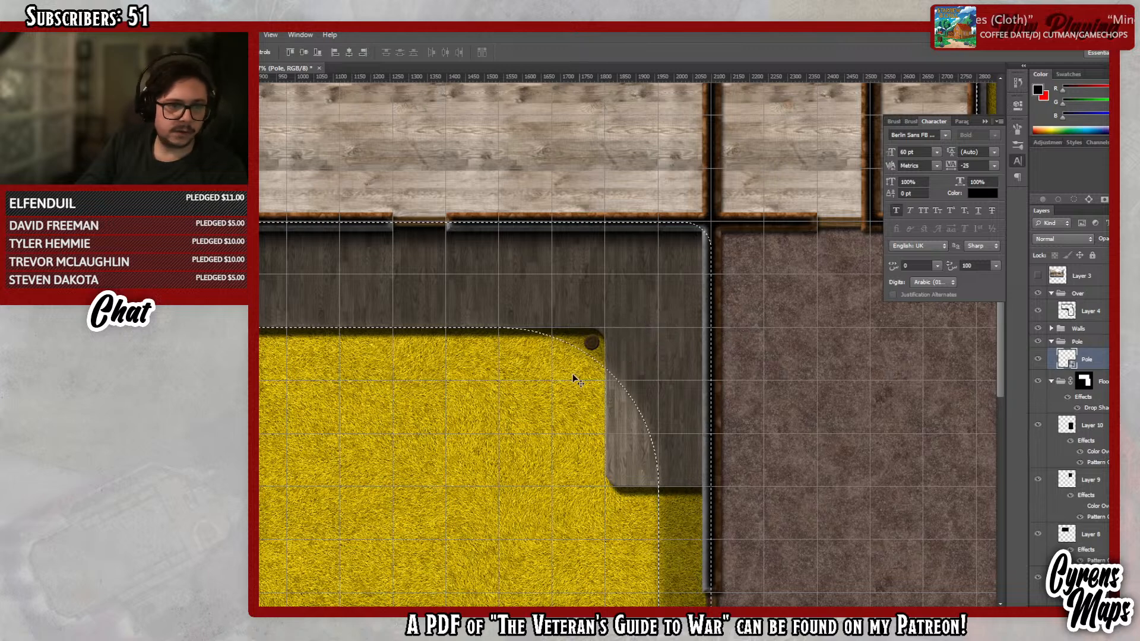
key("ctrl+d")
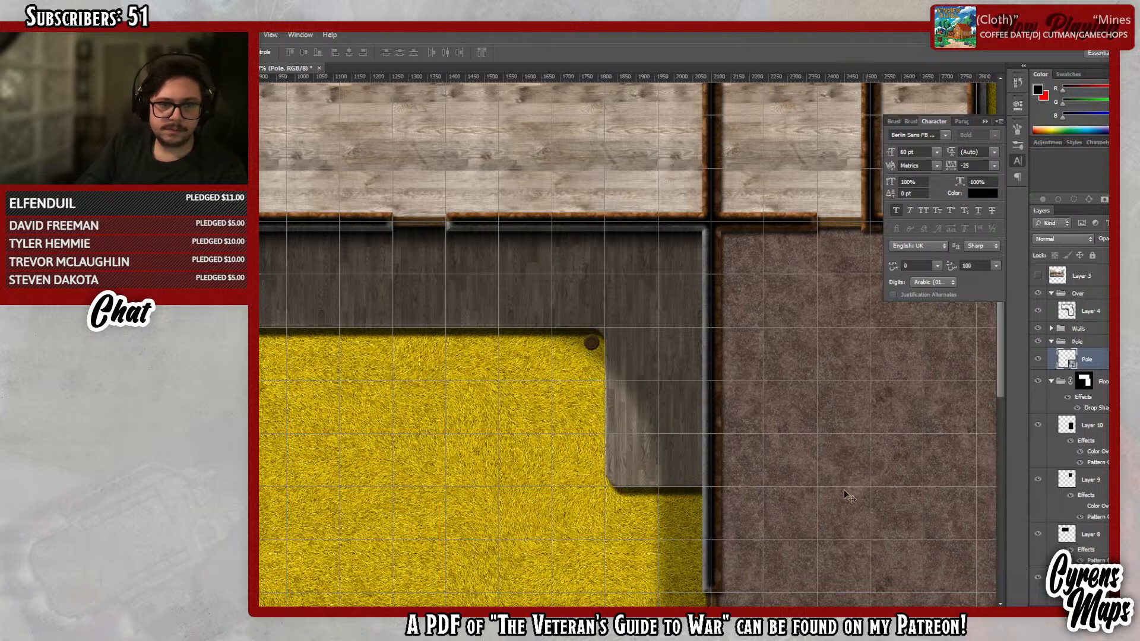
left_click(1087, 311)
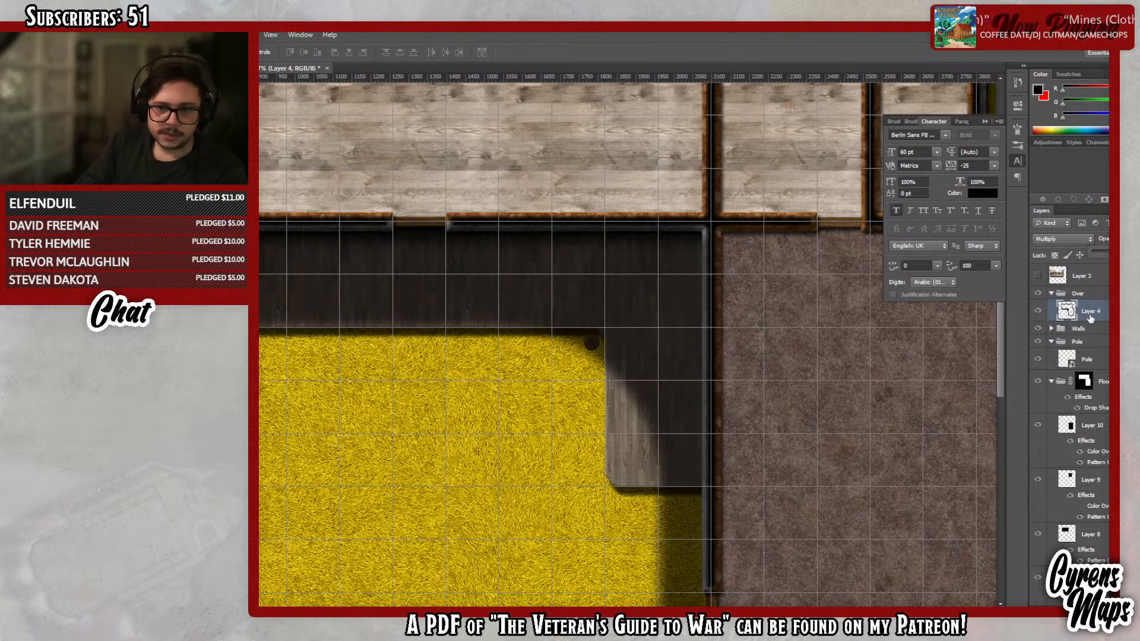
- Duplicate the corner pole and place the copy on the porch's grass-side edge, about two grid squares to the west
left_click(1087, 359)
right_click(1086, 359)
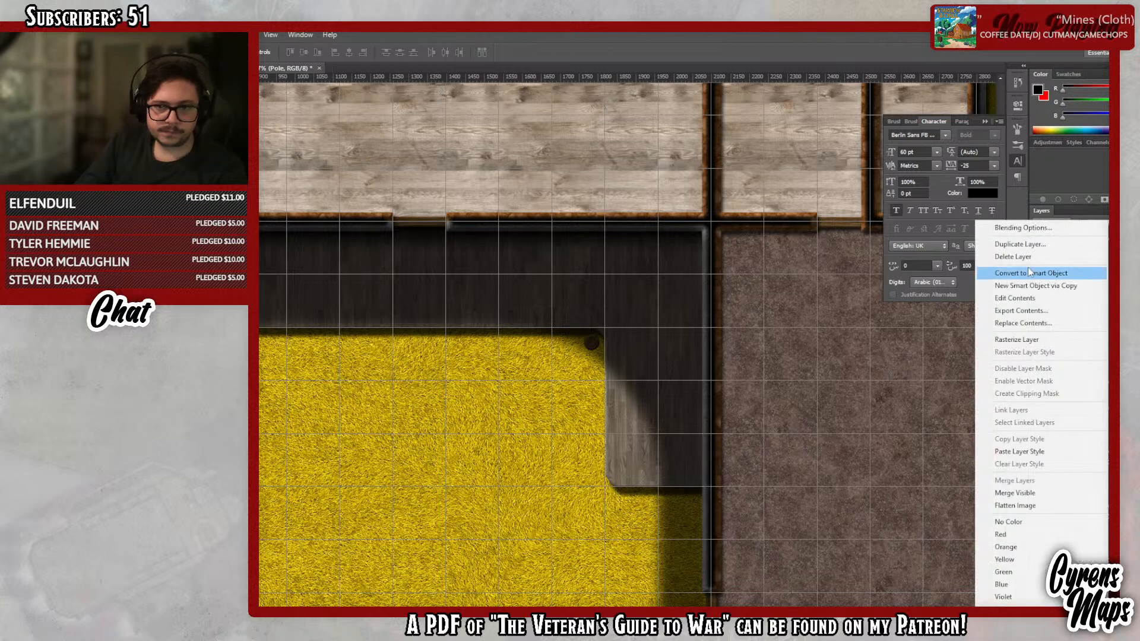
left_click(1015, 241)
key("Return")
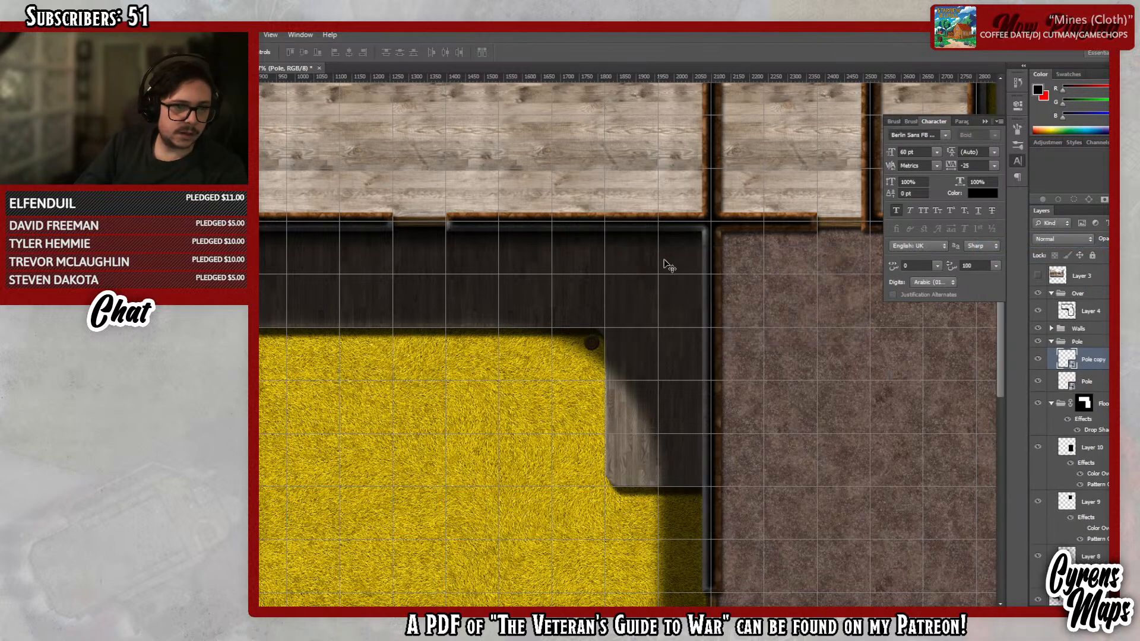
left_click_drag(593, 347, 497, 329)
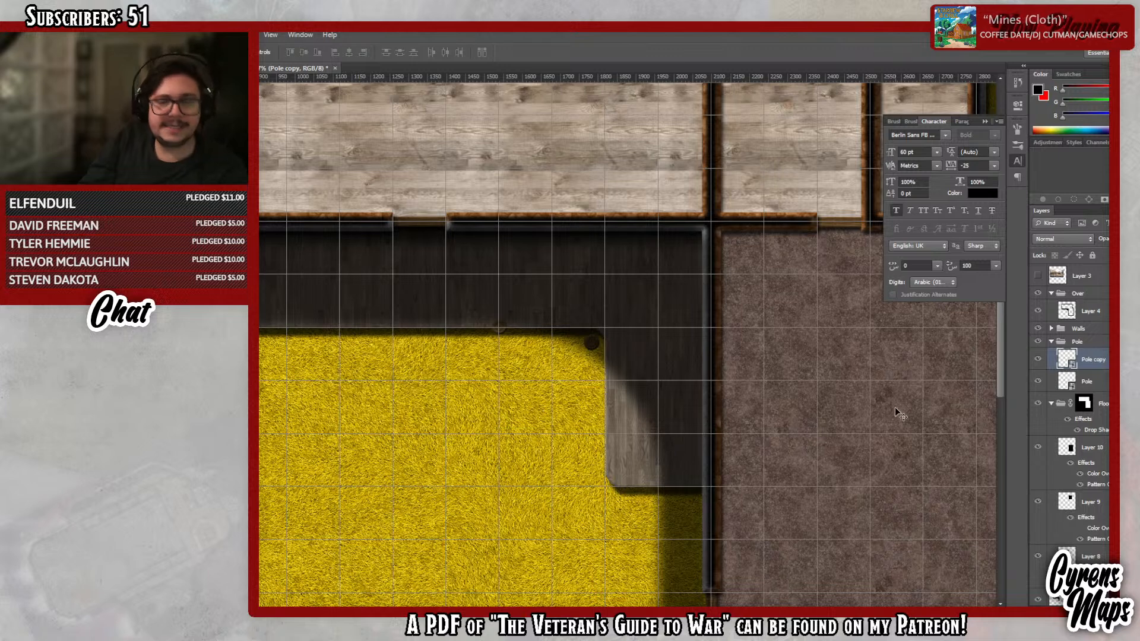
- Duplicate the newest pole and place the copy on the porch edge three grid squares further west
right_click(1103, 361)
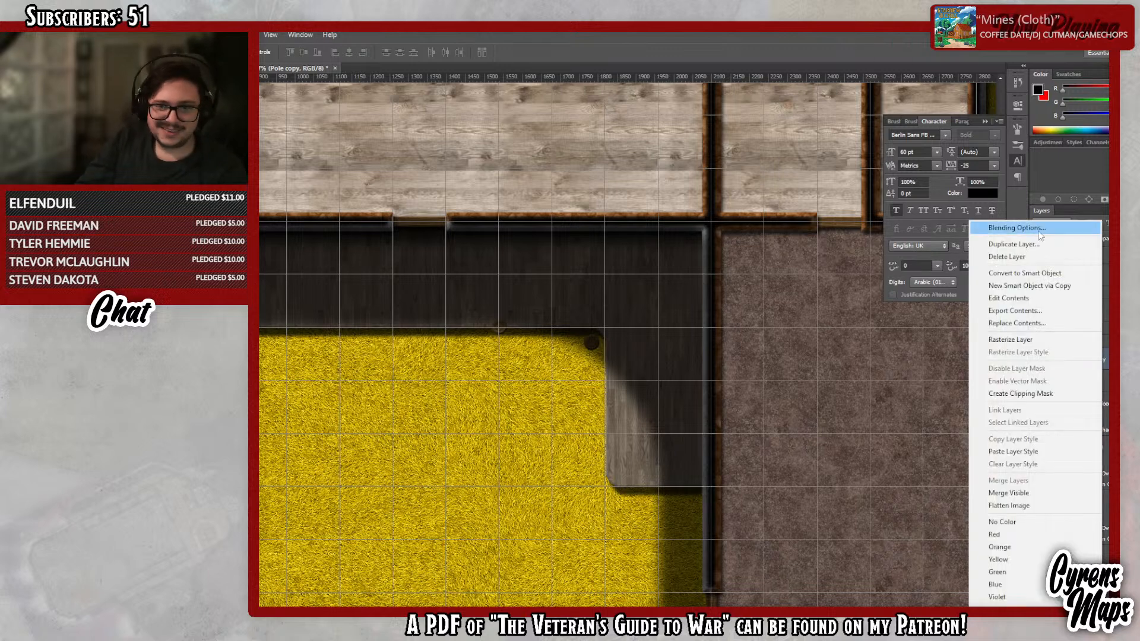
left_click(1045, 243)
left_click(839, 271)
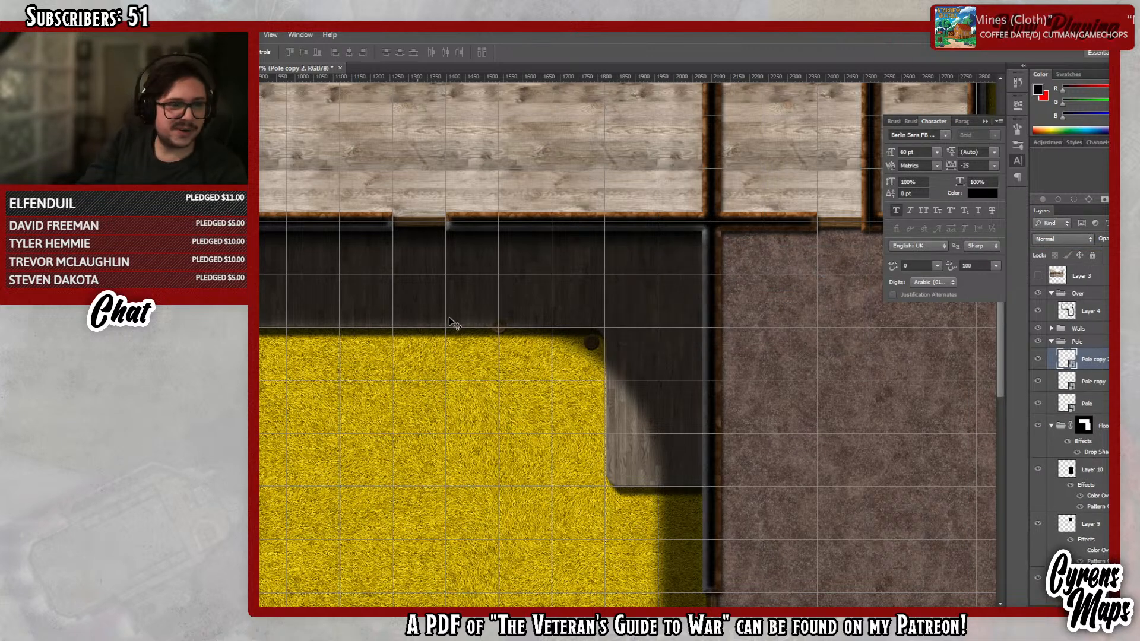
left_click_drag(526, 340, 359, 336)
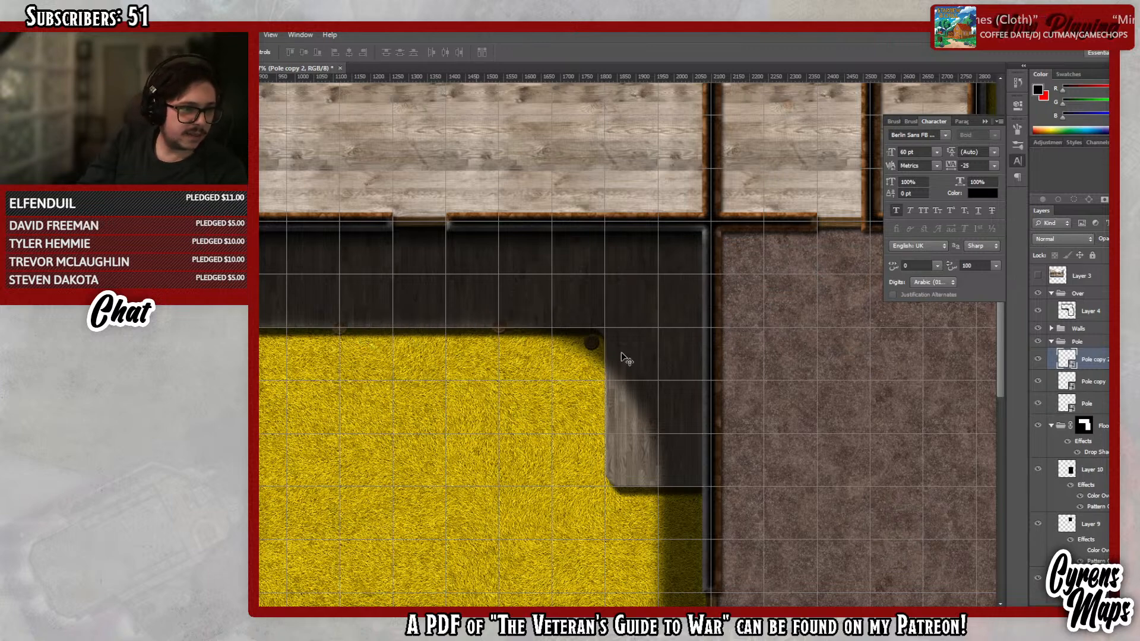
- Duplicate the second copied pole and shift the new one about three more grid squares west along the porch edge
right_click(1091, 364)
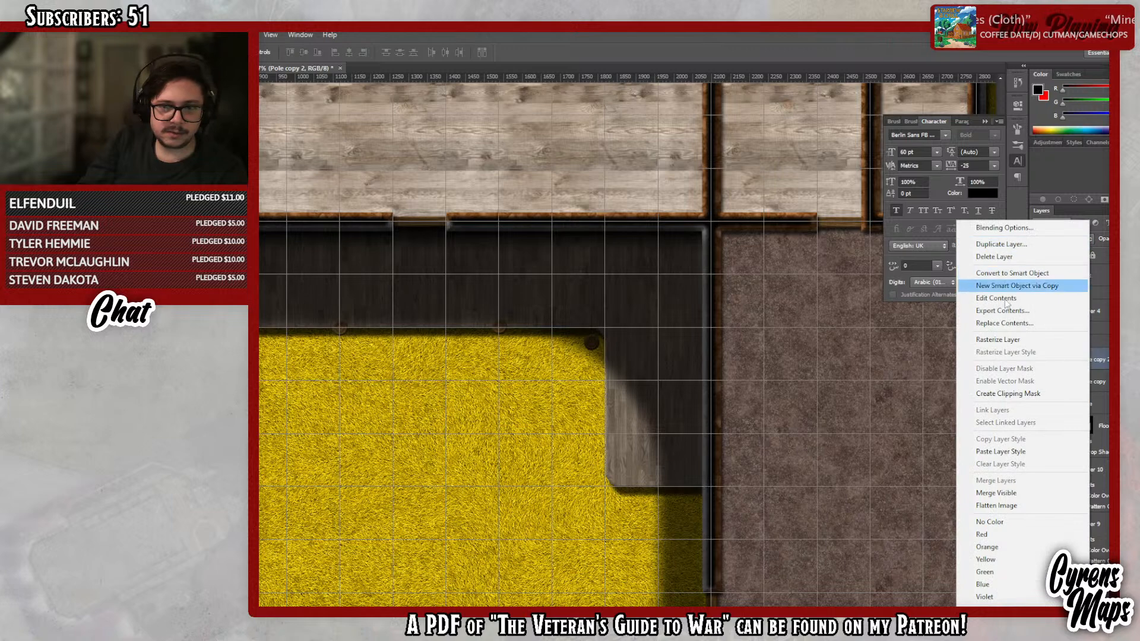
left_click(1001, 244)
left_click(840, 272)
left_click_drag(364, 332, 206, 332)
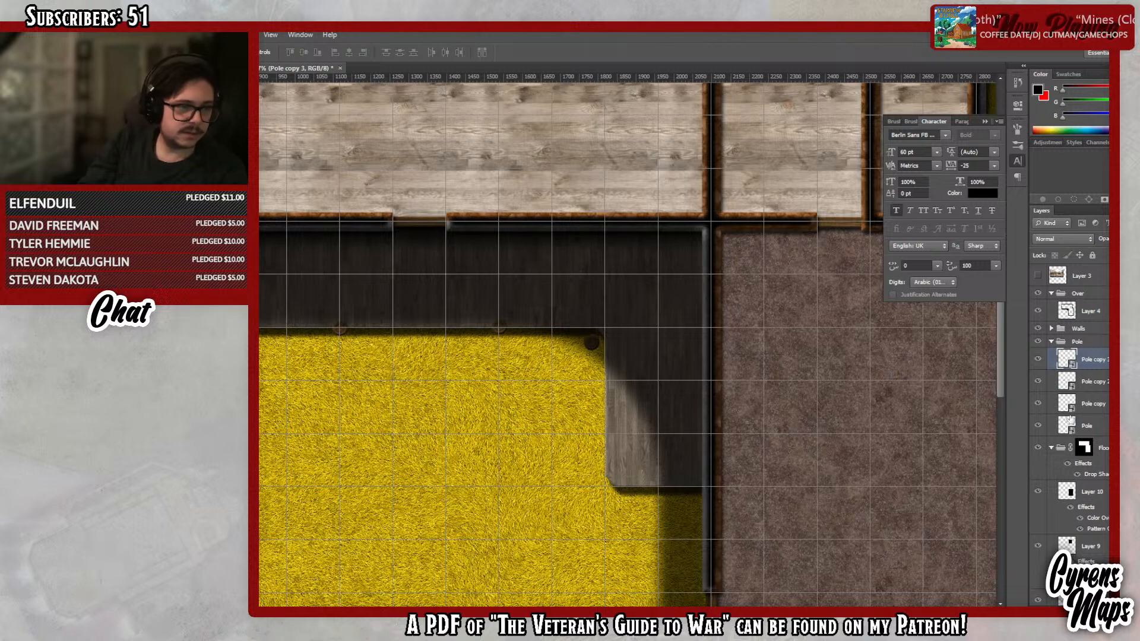
- Create two more pole duplicates, Pole copy 4 and Pole copy 5, for the west end of the building
right_click(1101, 373)
left_click(1003, 246)
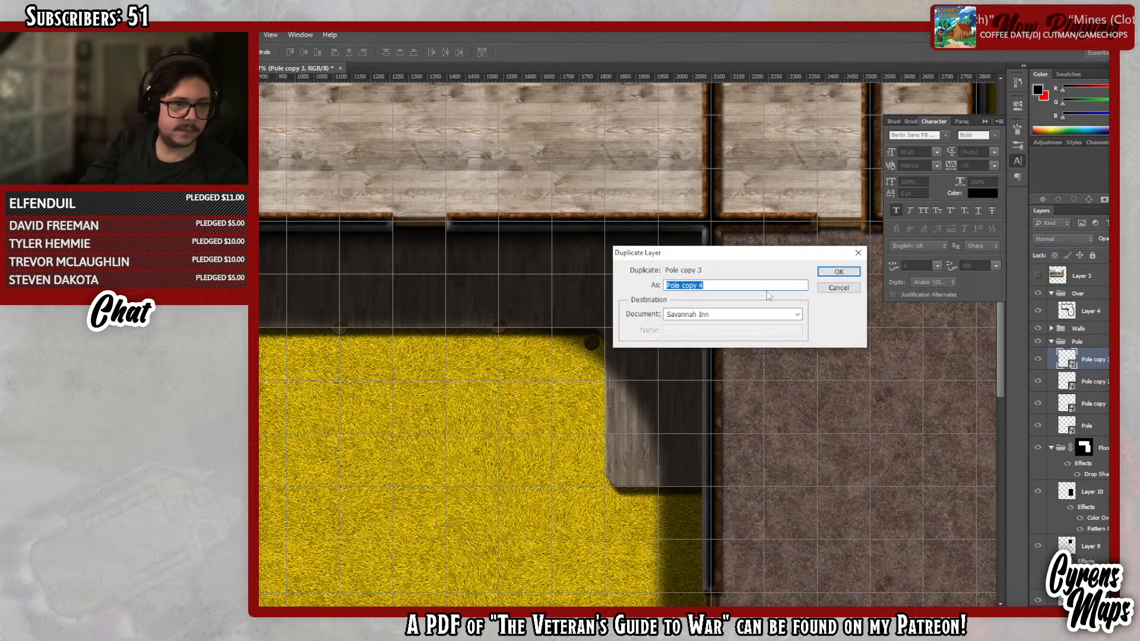
left_click(837, 273)
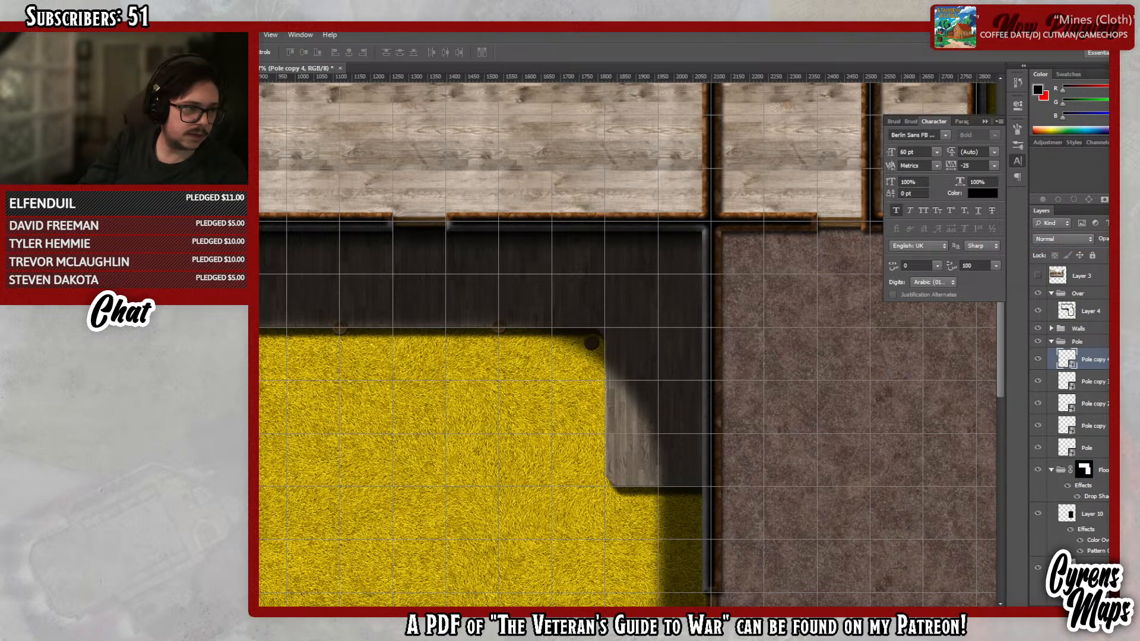
scroll(290, 402, "up", 5)
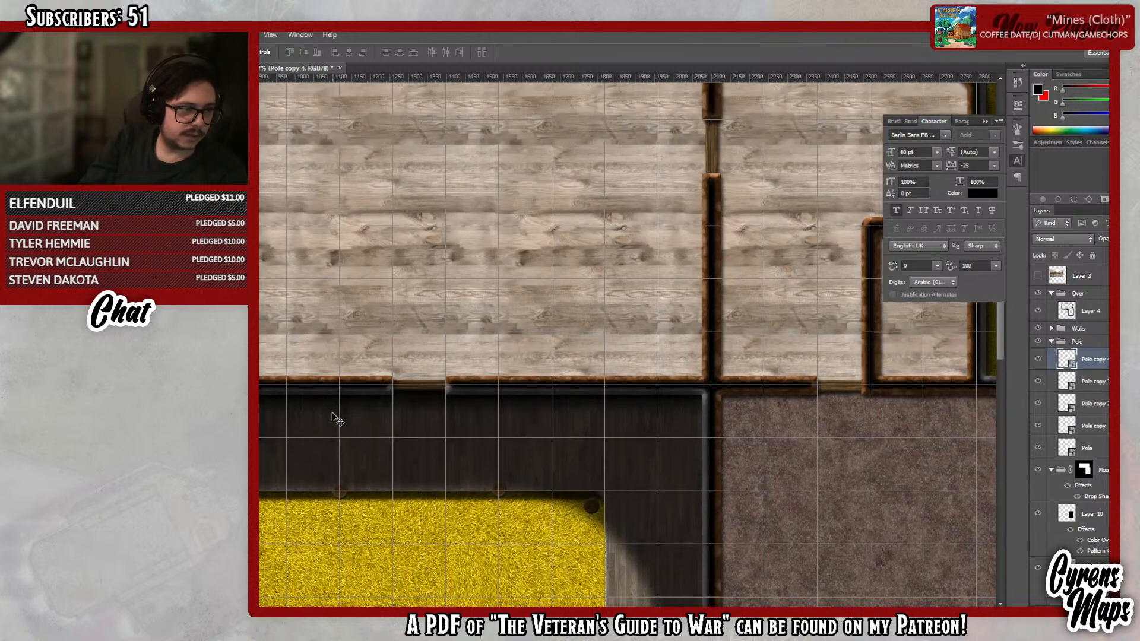
right_click(1087, 360)
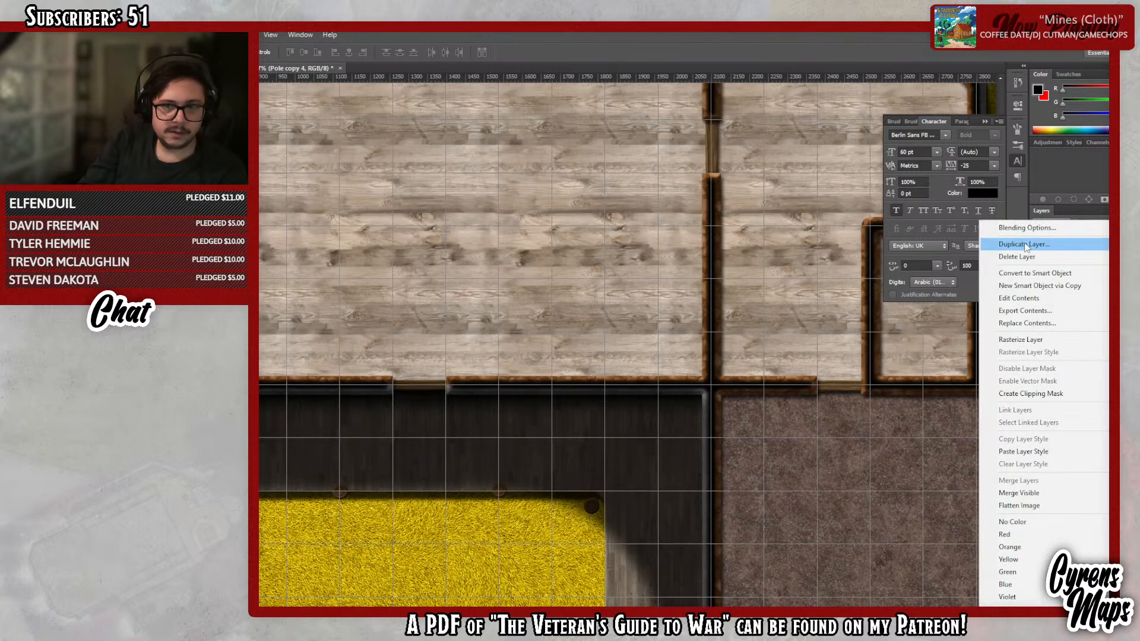
left_click(1025, 245)
left_click(838, 273)
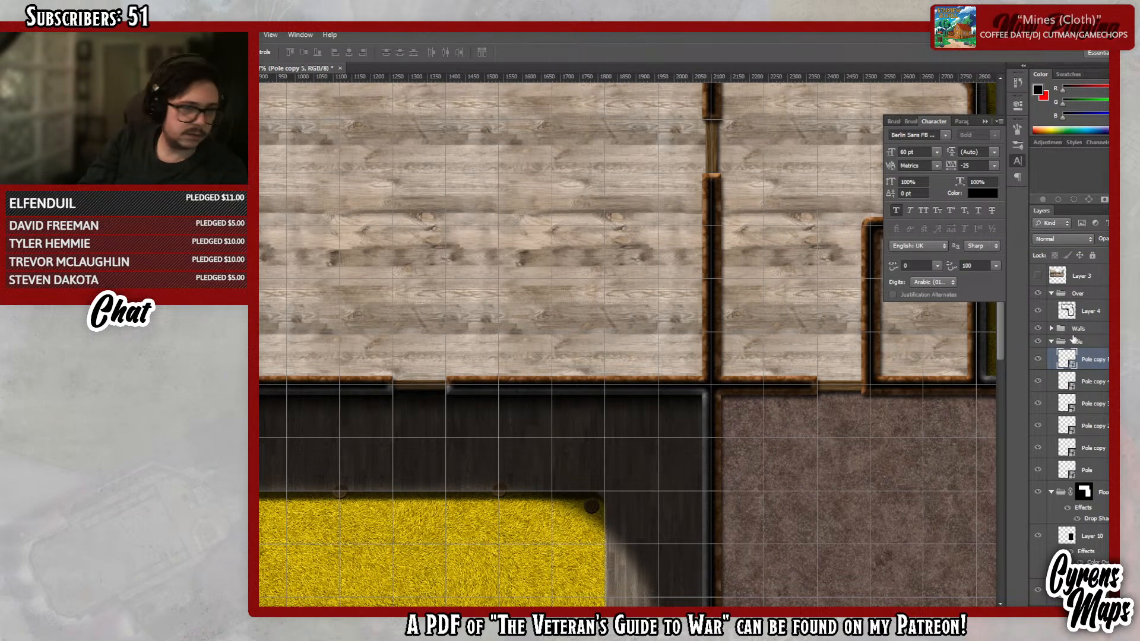
- Continue the row of supports with two further duplicates, Pole copy 6 and Pole copy 7
right_click(1087, 359)
left_click(1028, 237)
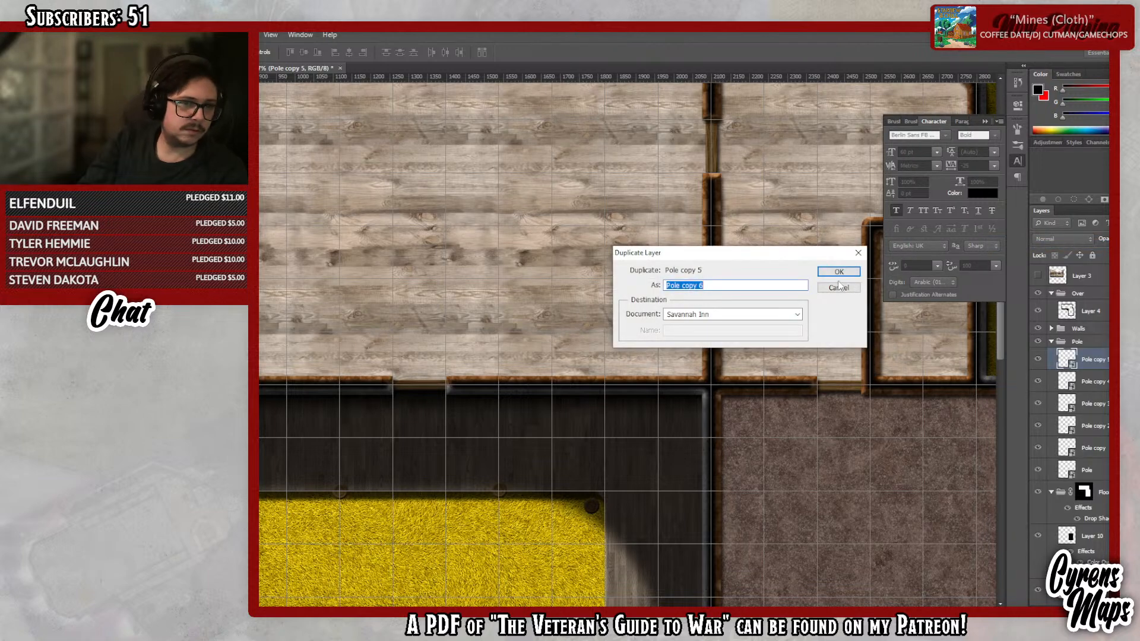
key("Return")
scroll(326, 230, "up", 3)
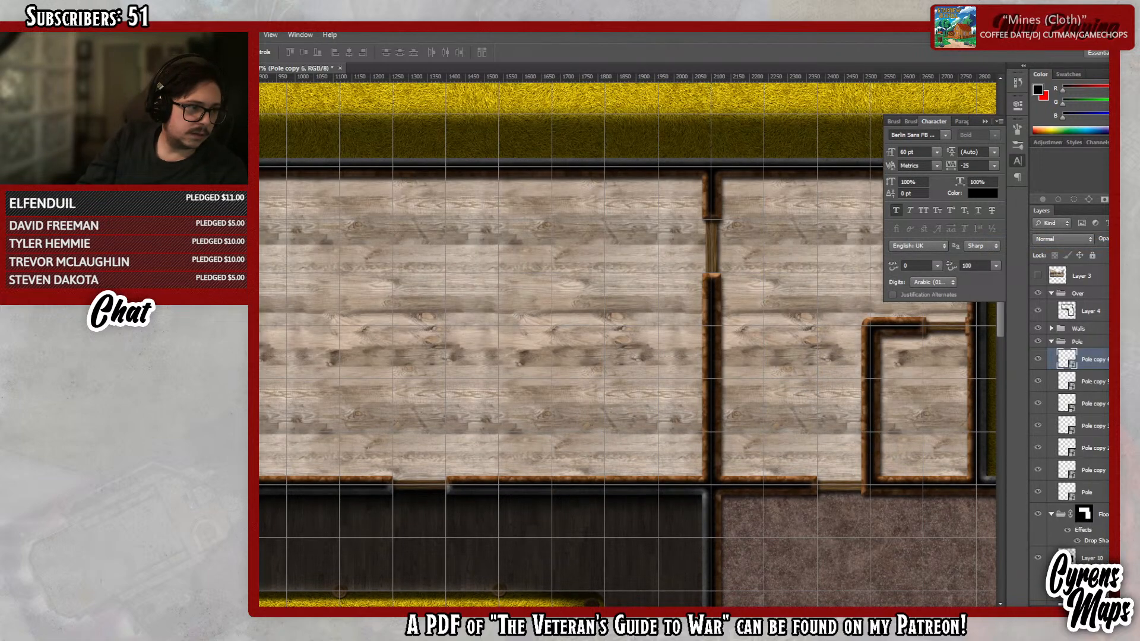
right_click(1086, 359)
left_click(1011, 241)
key("Return")
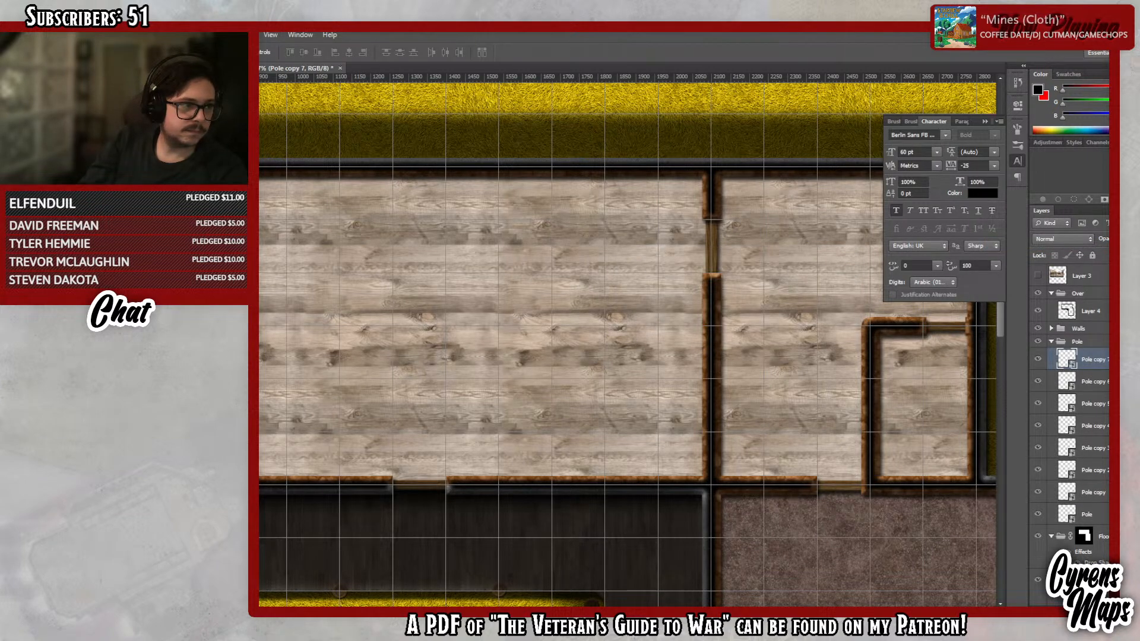
- Duplicate the pole as Pole copy 8 and Pole copy 9, placing the last one on the shadow's edge north of the building
right_click(1087, 359)
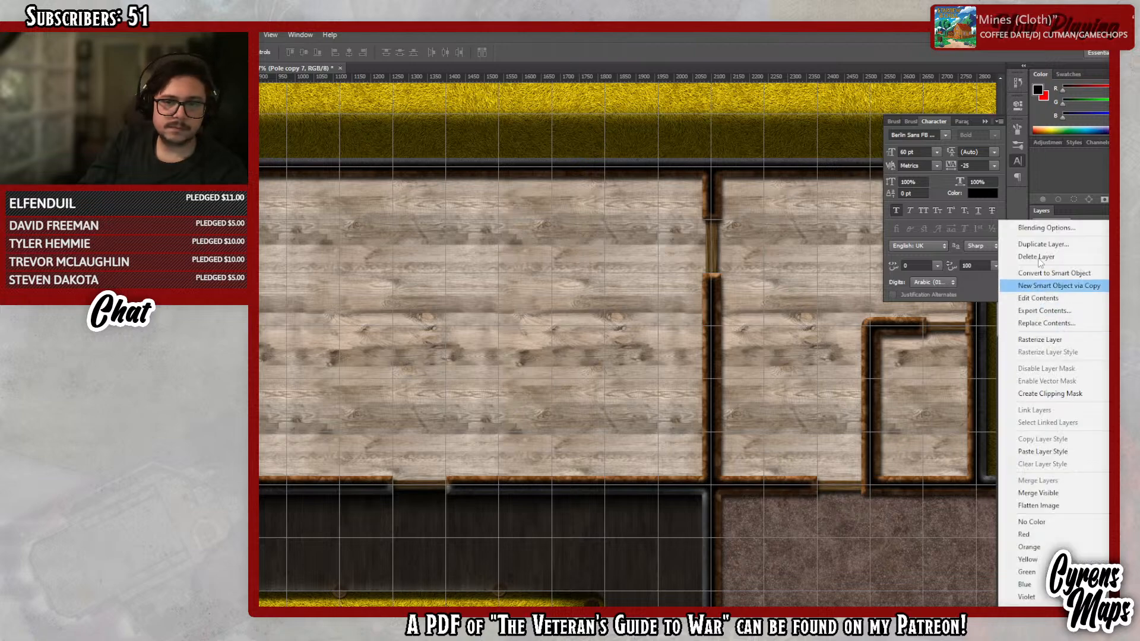
left_click(1046, 240)
left_click(855, 276)
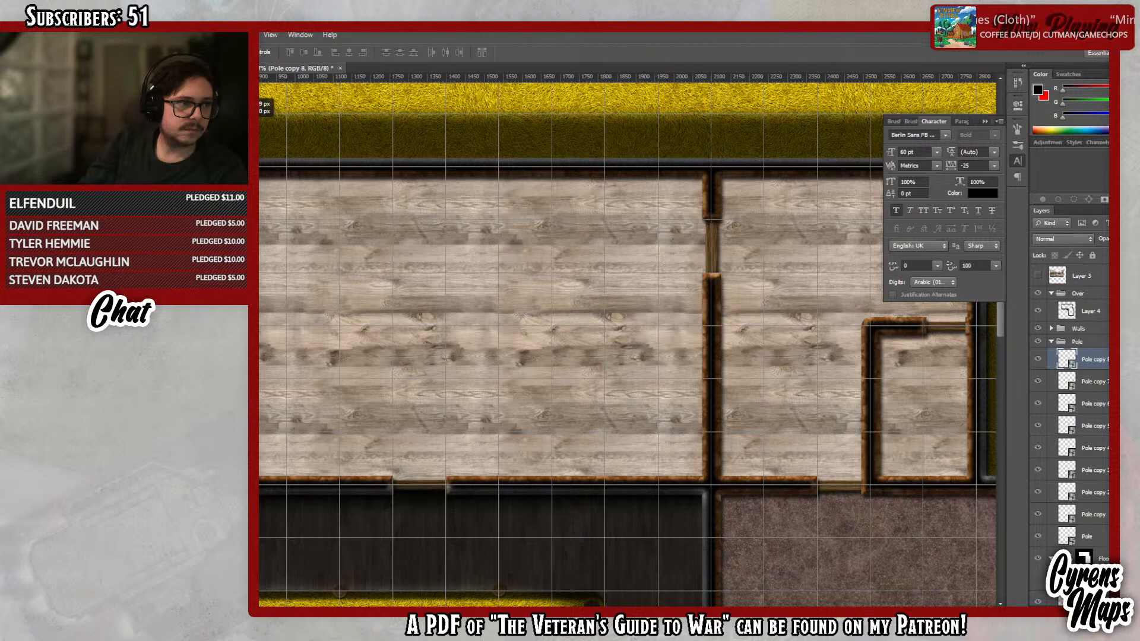
right_click(1086, 359)
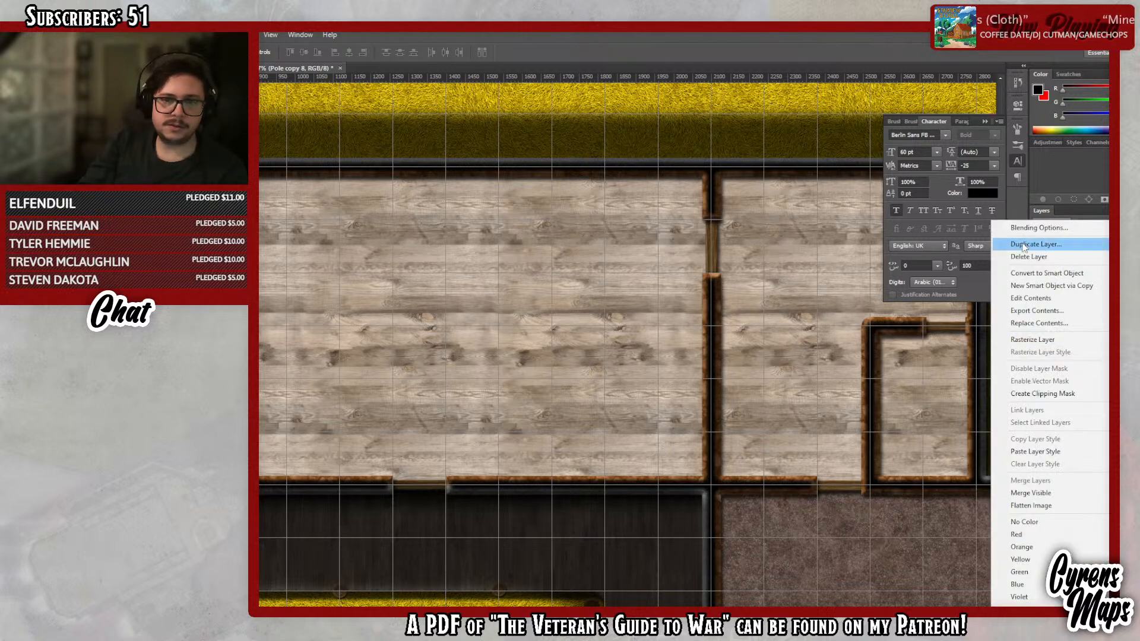
left_click(1045, 246)
key("Return")
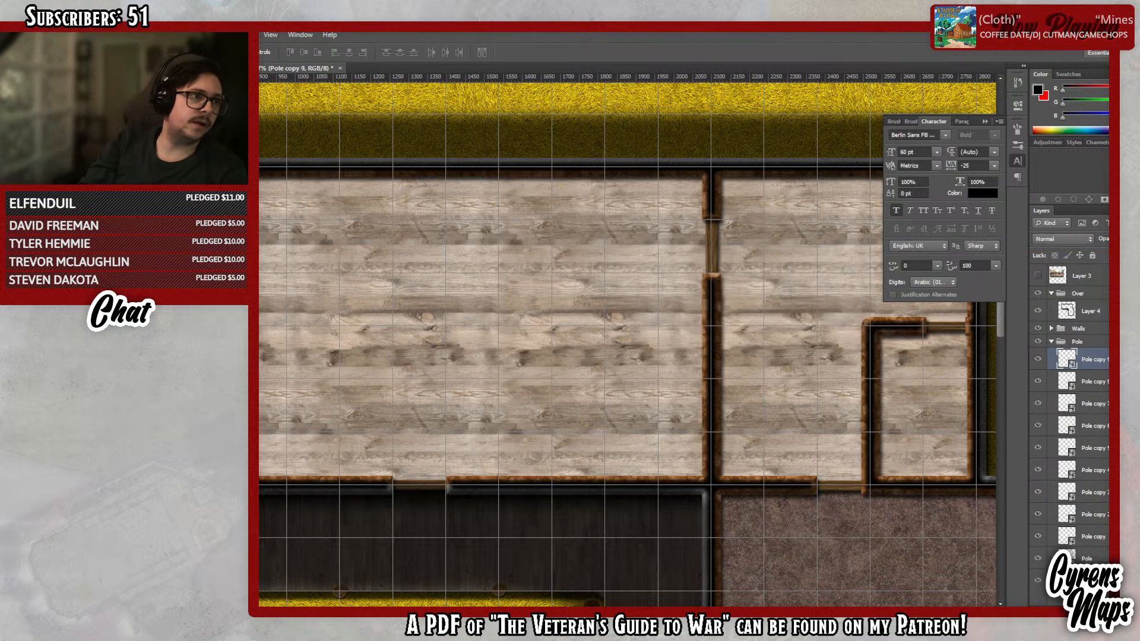
left_click_drag(297, 136, 360, 118)
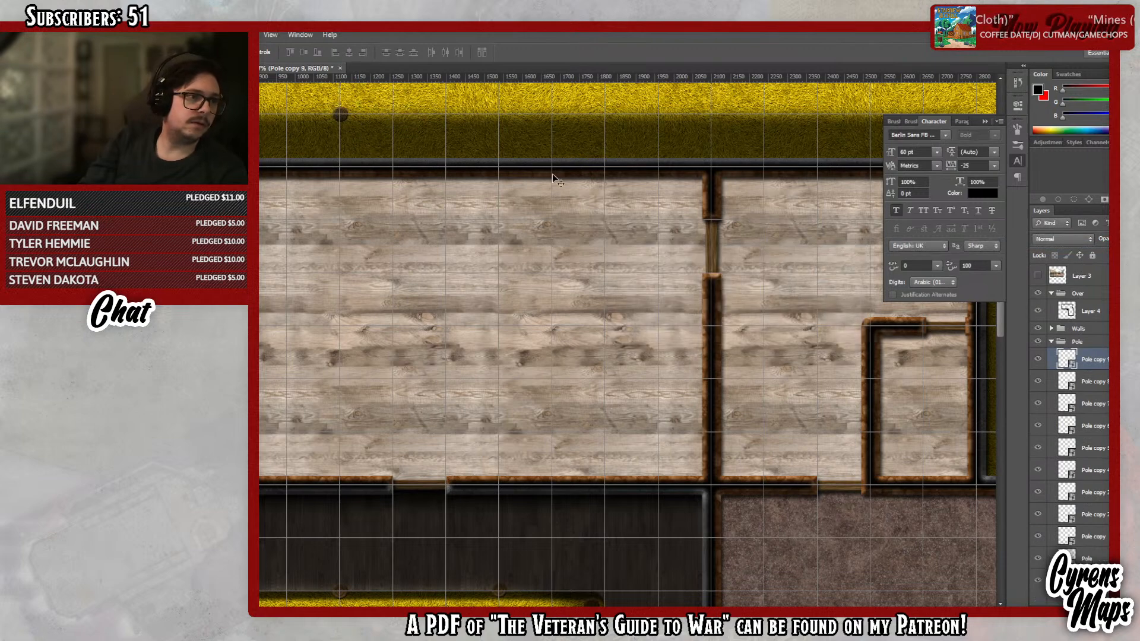
- Duplicate the northern pole as Pole copy 10, shift it three grid squares east, and briefly check the Layer 3 reference image
right_click(1092, 359)
left_click(1051, 245)
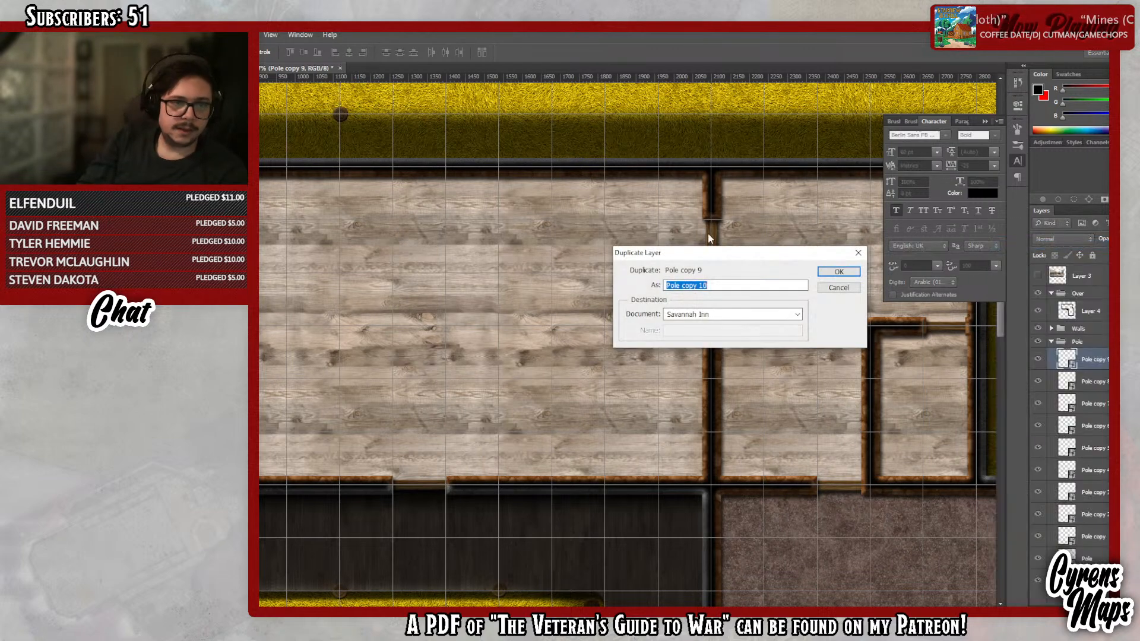
left_click(825, 271)
left_click_drag(389, 125, 540, 127)
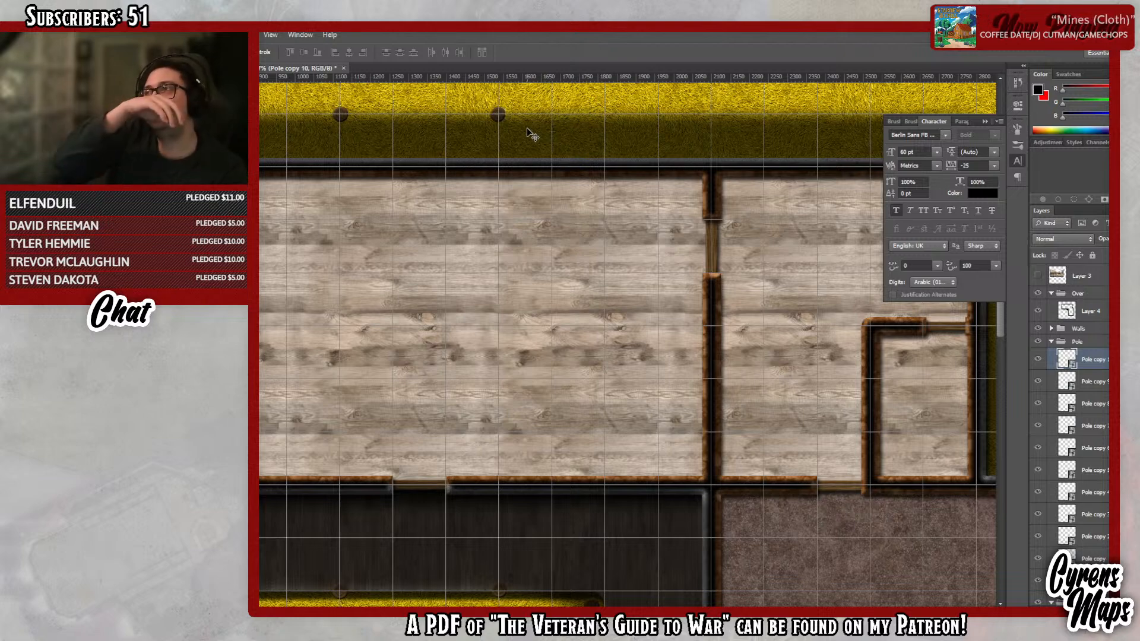
left_click(1038, 276)
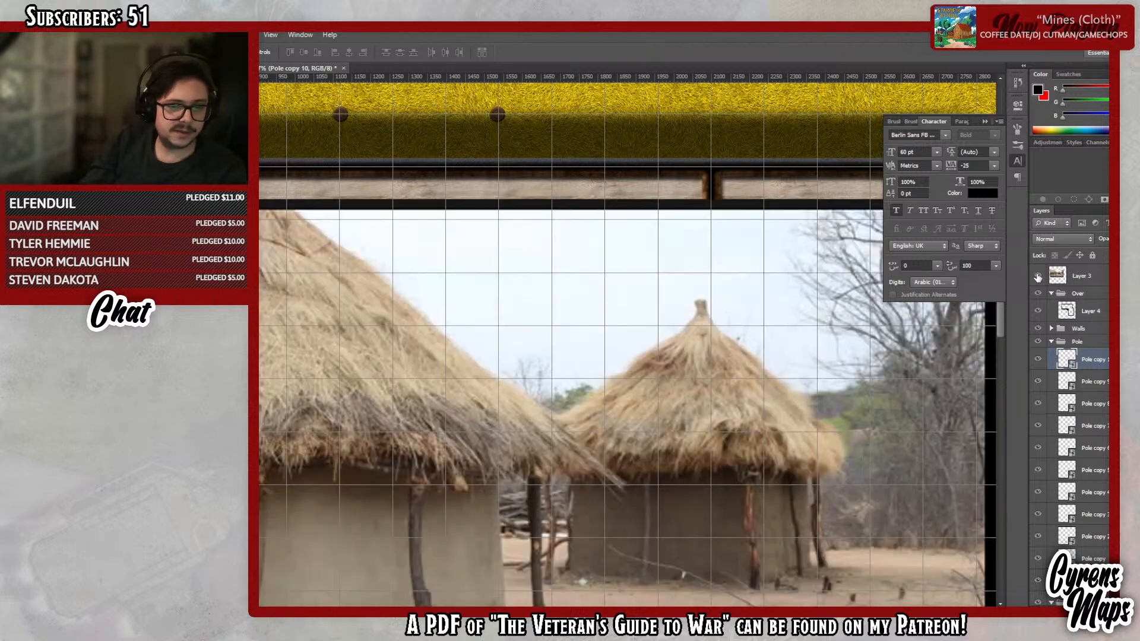
left_click(1038, 277)
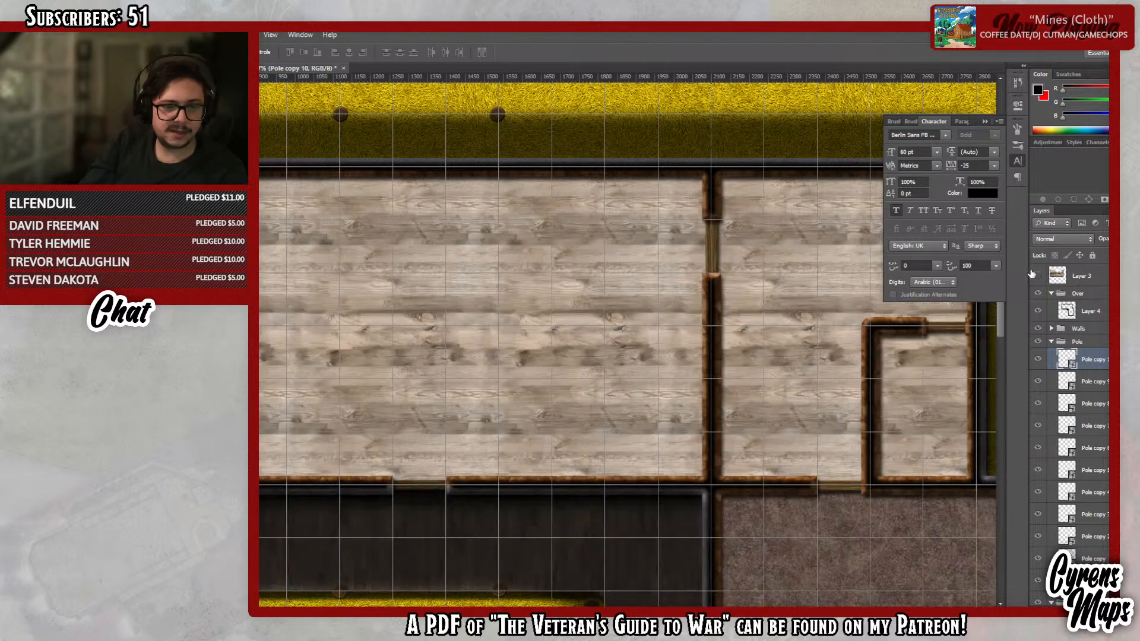
- Continue the northern row east with Pole copy 11 and Pole copy 12, each about three grid squares beyond the previous pole
right_click(1034, 405)
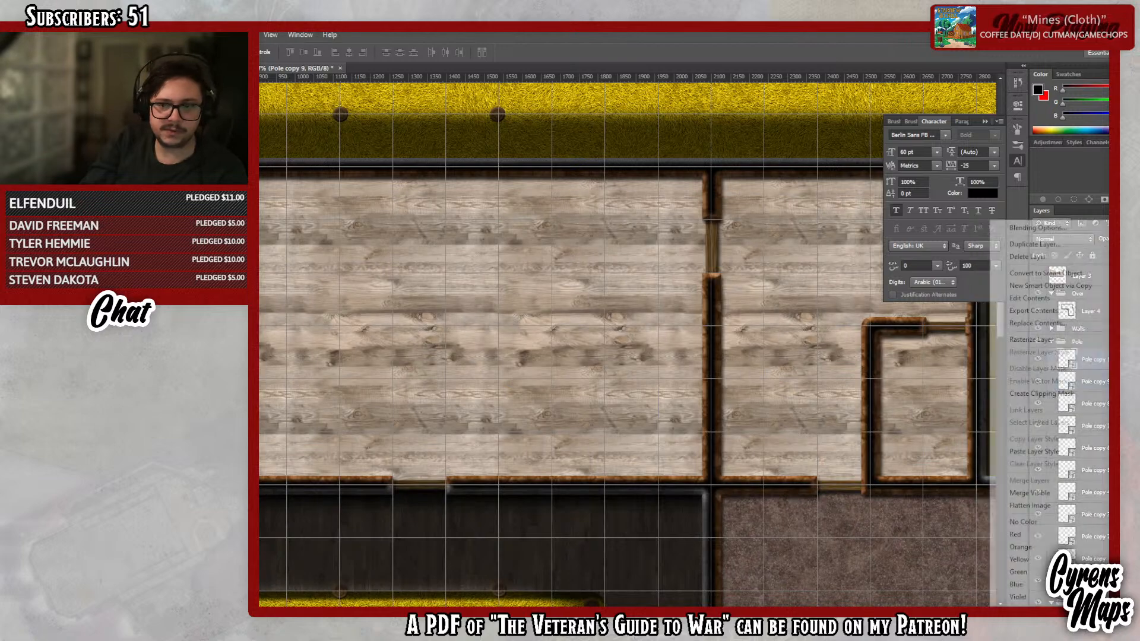
left_click(1030, 244)
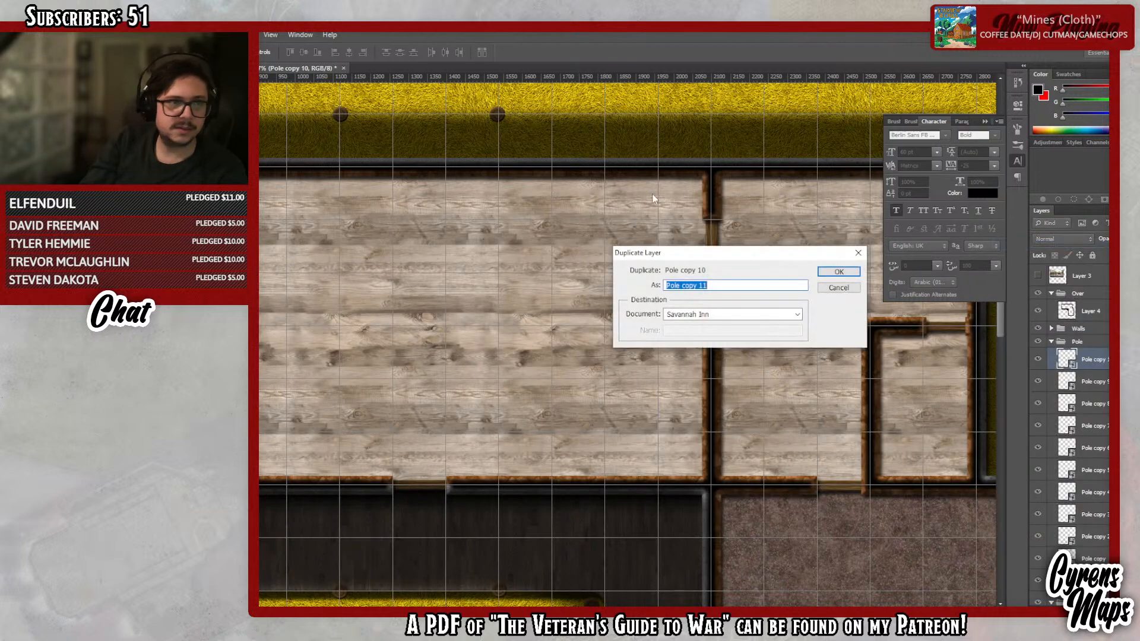
left_click(837, 273)
left_click_drag(590, 127, 696, 127)
right_click(1104, 361)
left_click(1014, 243)
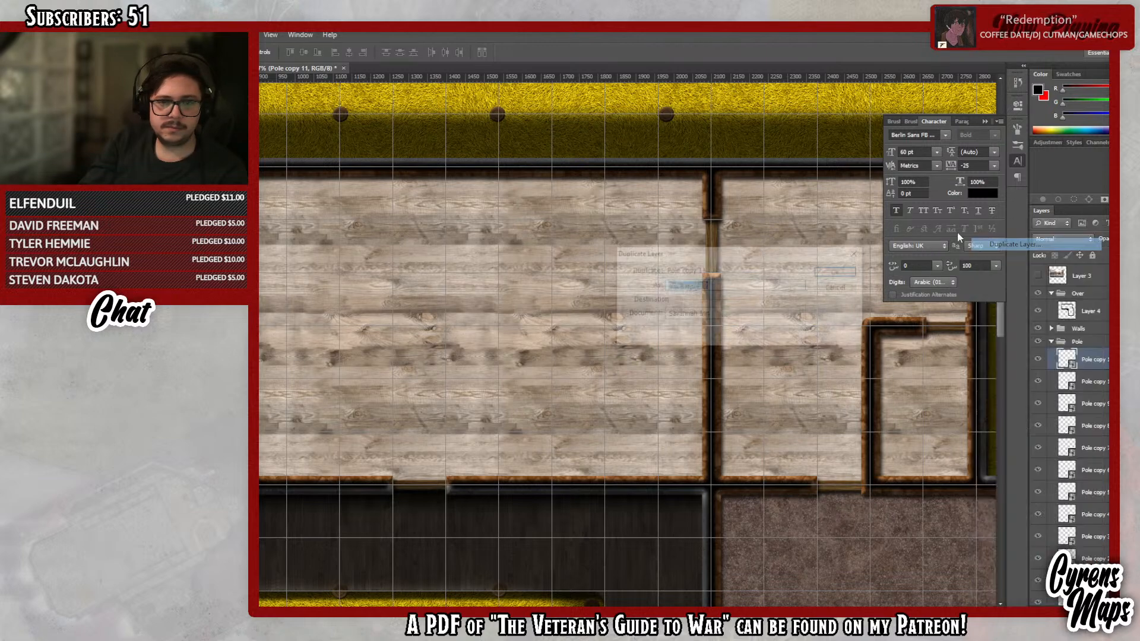
left_click(838, 271)
scroll(848, 269, "right", 3)
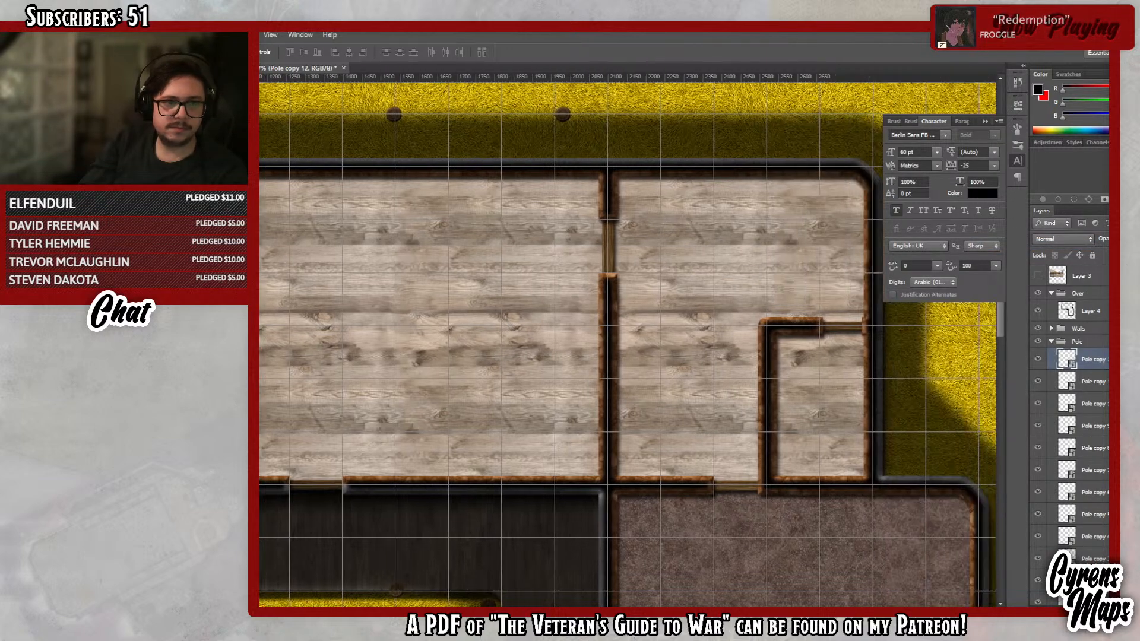
left_click_drag(561, 151, 714, 151)
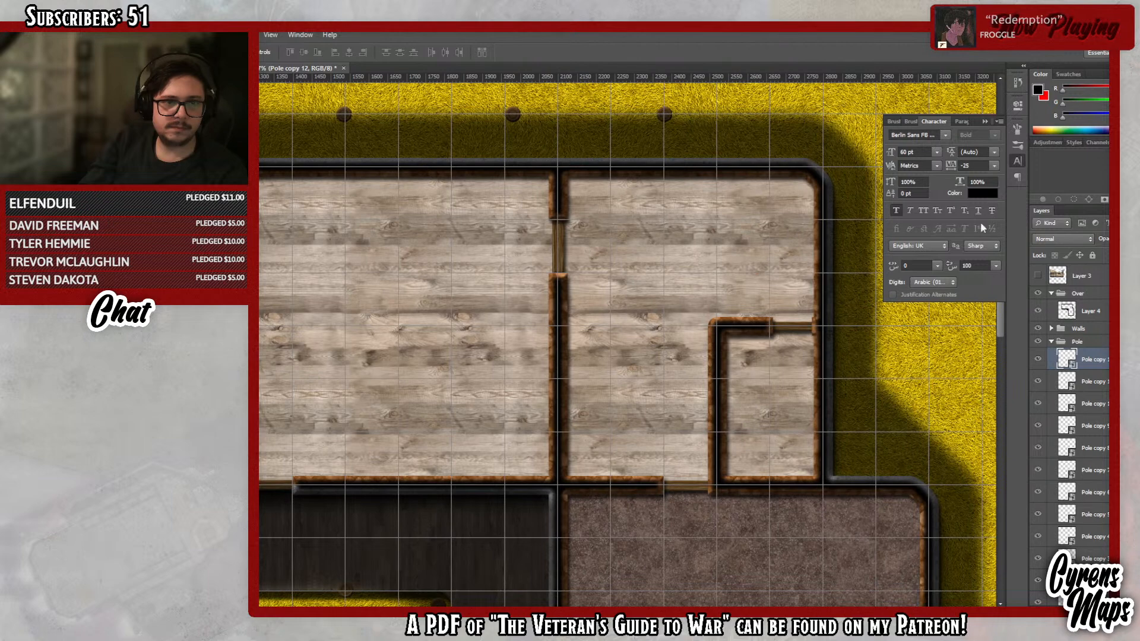
- Create Pole copy 13 and Pole copy 14 and place them on either side of the building's northeast shadow corner
right_click(1103, 360)
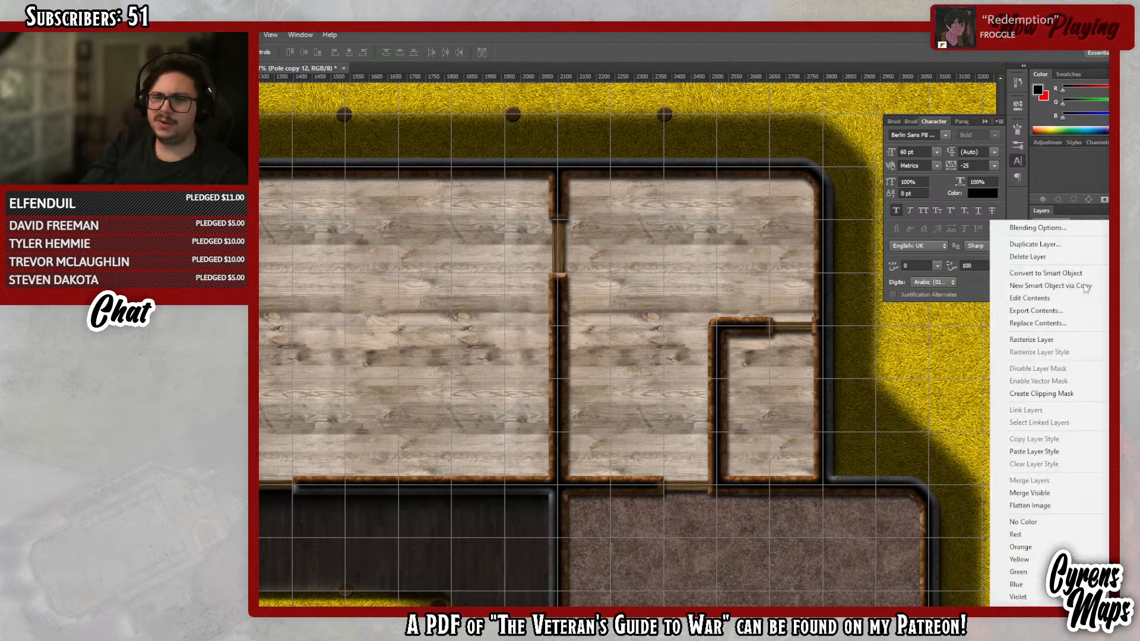
left_click(1060, 241)
left_click(838, 271)
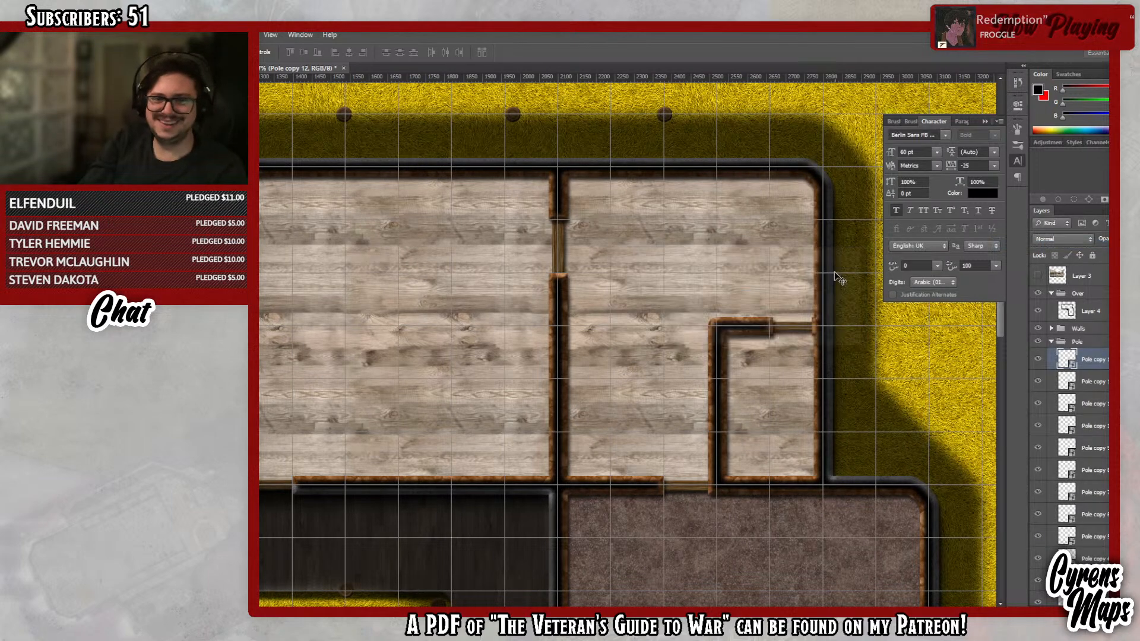
left_click_drag(675, 135, 822, 145)
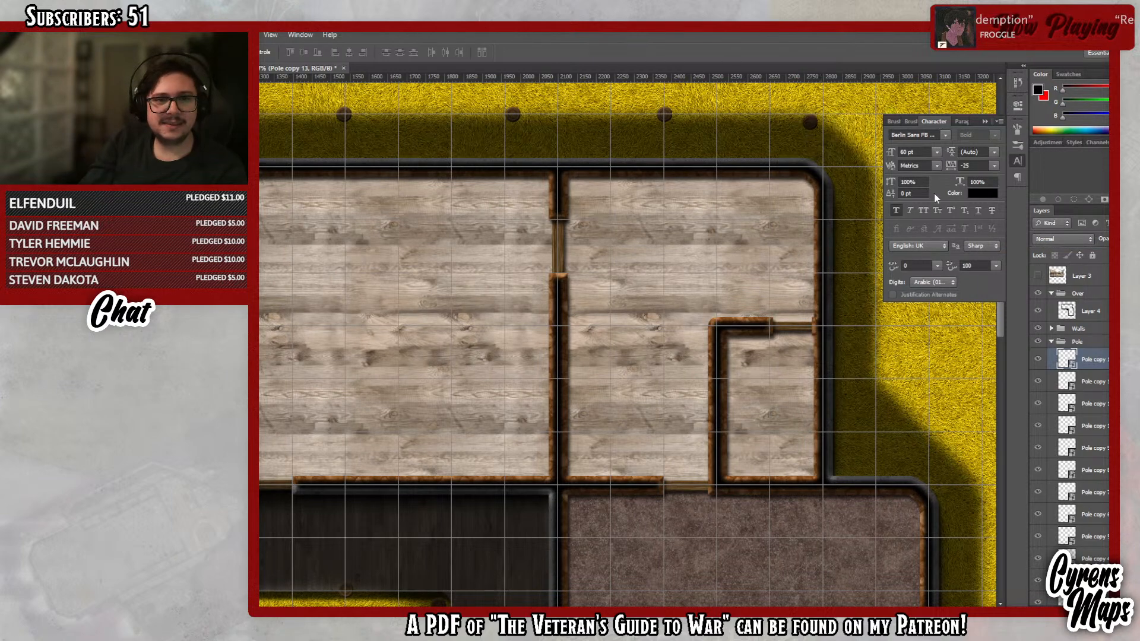
right_click(1092, 359)
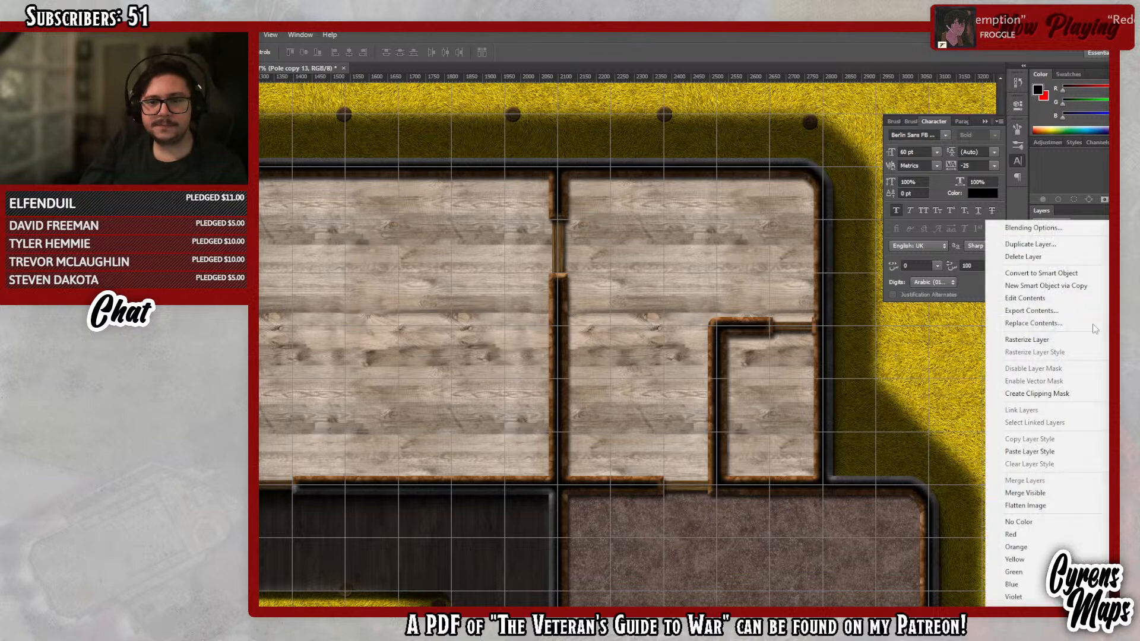
left_click(1052, 247)
left_click(835, 267)
left_click_drag(830, 146, 860, 197)
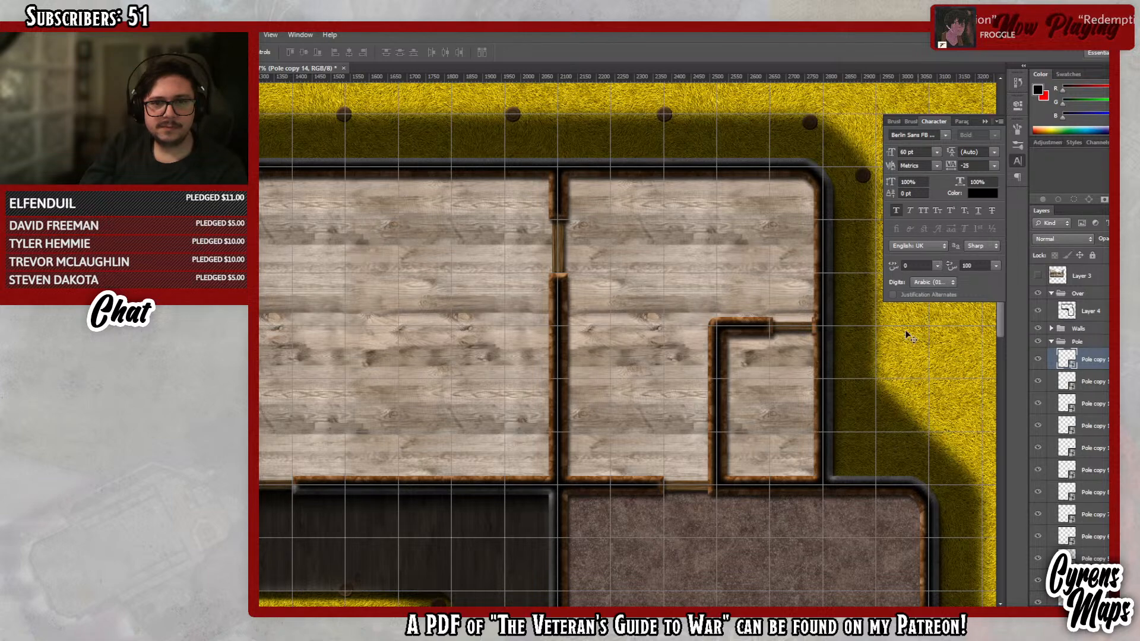
- Duplicate the corner pole as Pole copy 15 and place it about two grid squares south on the eastern shadow edge
scroll(627, 344, "right", 6)
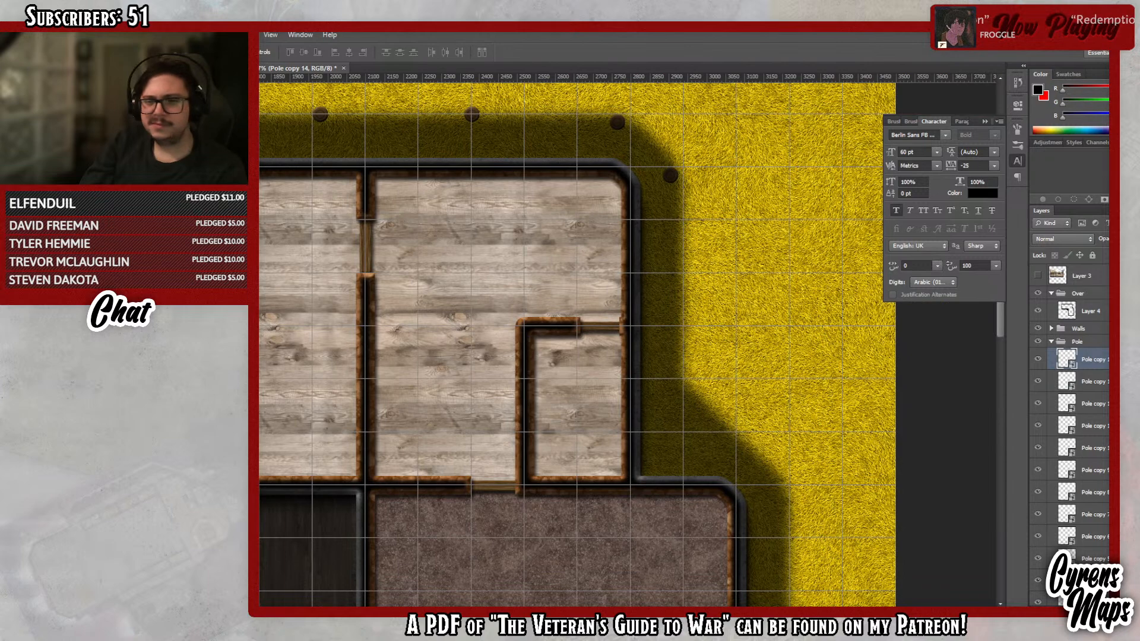
right_click(1087, 359)
left_click(1010, 237)
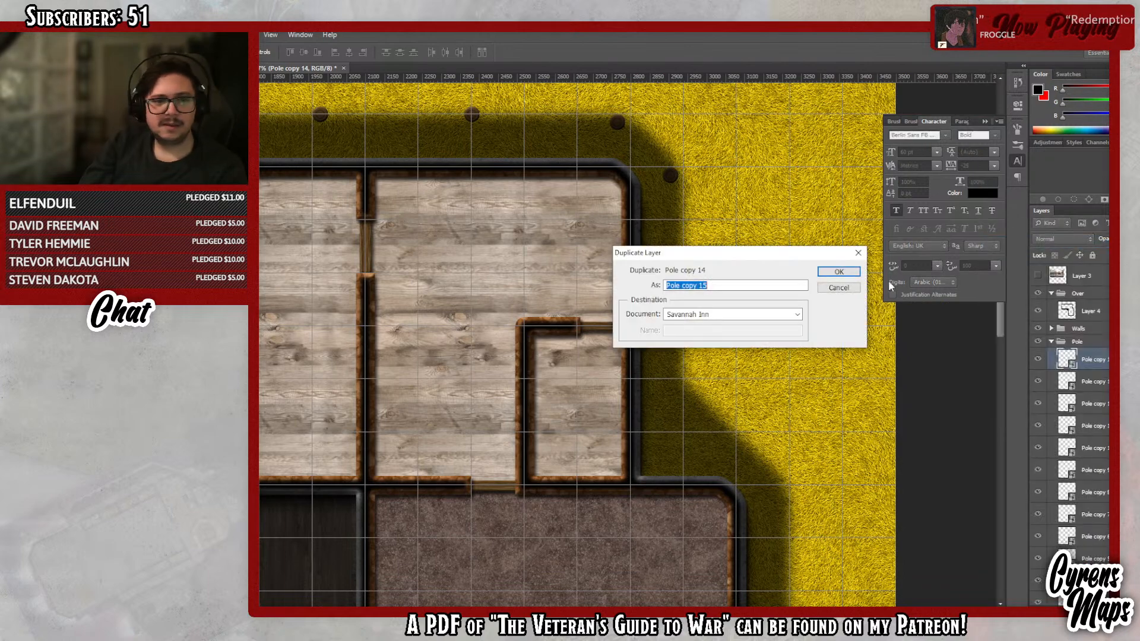
left_click(839, 271)
left_click_drag(684, 187, 700, 287)
- Duplicate the pole as Pole copy 16 and Pole copy 17, moving the last one 280 px straight south
right_click(1086, 359)
left_click(1010, 241)
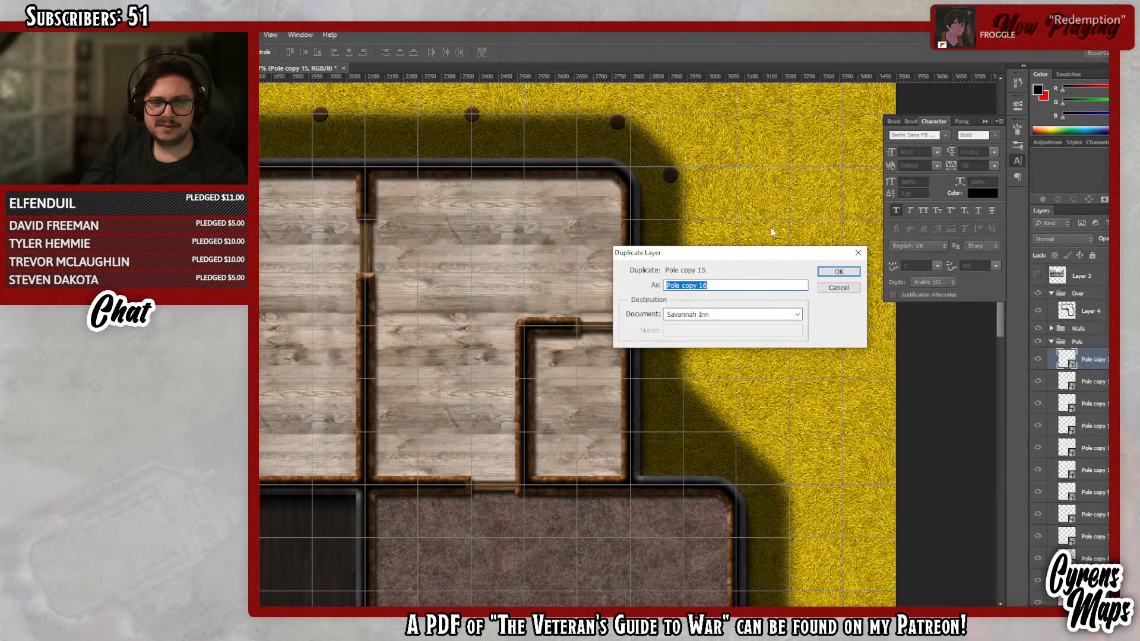
left_click(839, 272)
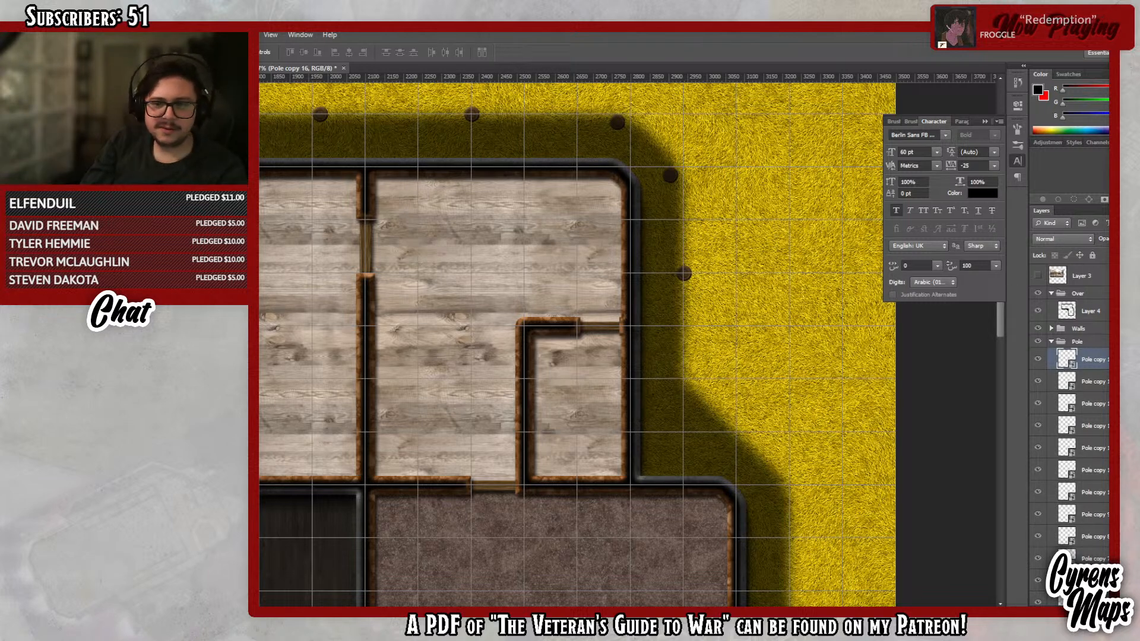
right_click(1075, 359)
left_click(1045, 247)
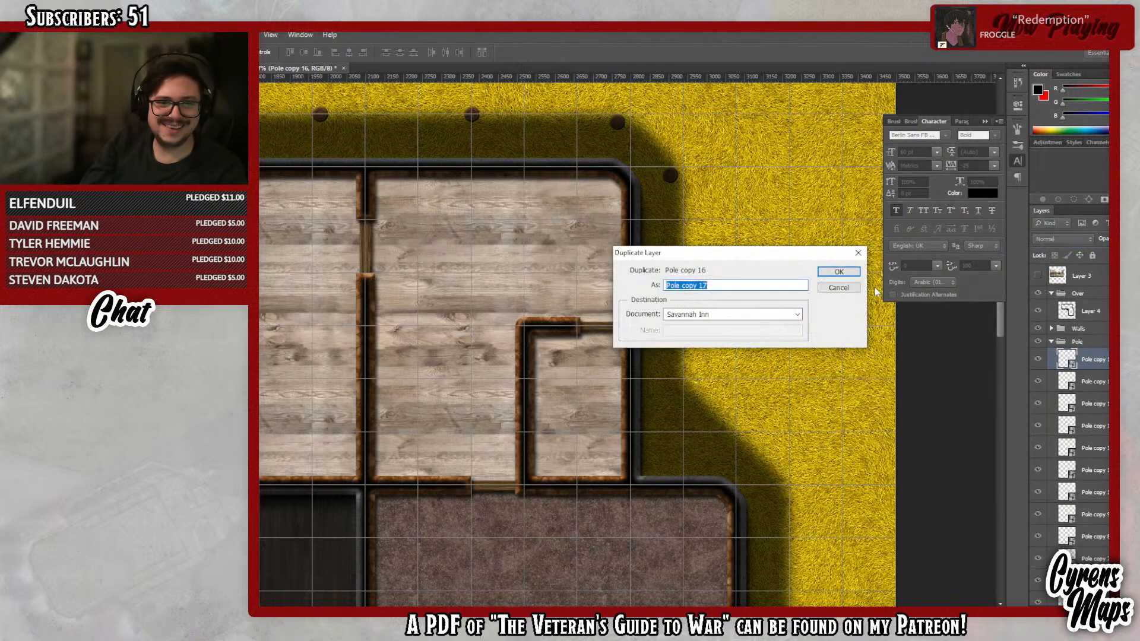
left_click(838, 272)
left_click_drag(692, 279, 693, 386)
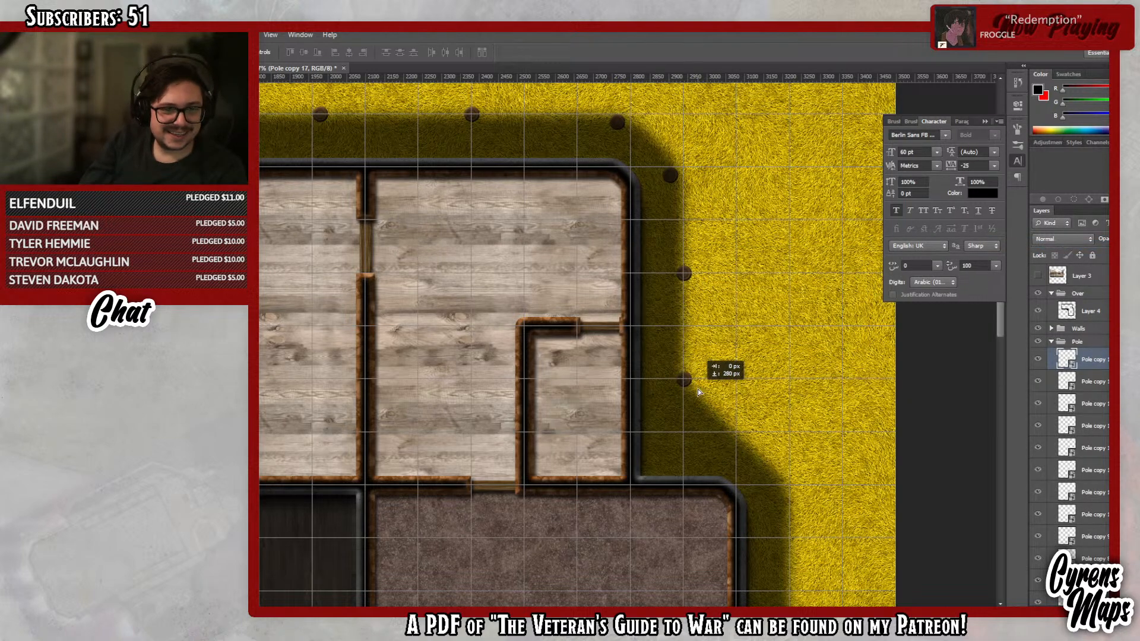
- Place Pole copy 18 on the shadow edge beside the wider east wing and Pole copy 19 about three grid squares south of it
right_click(1072, 359)
left_click(1030, 246)
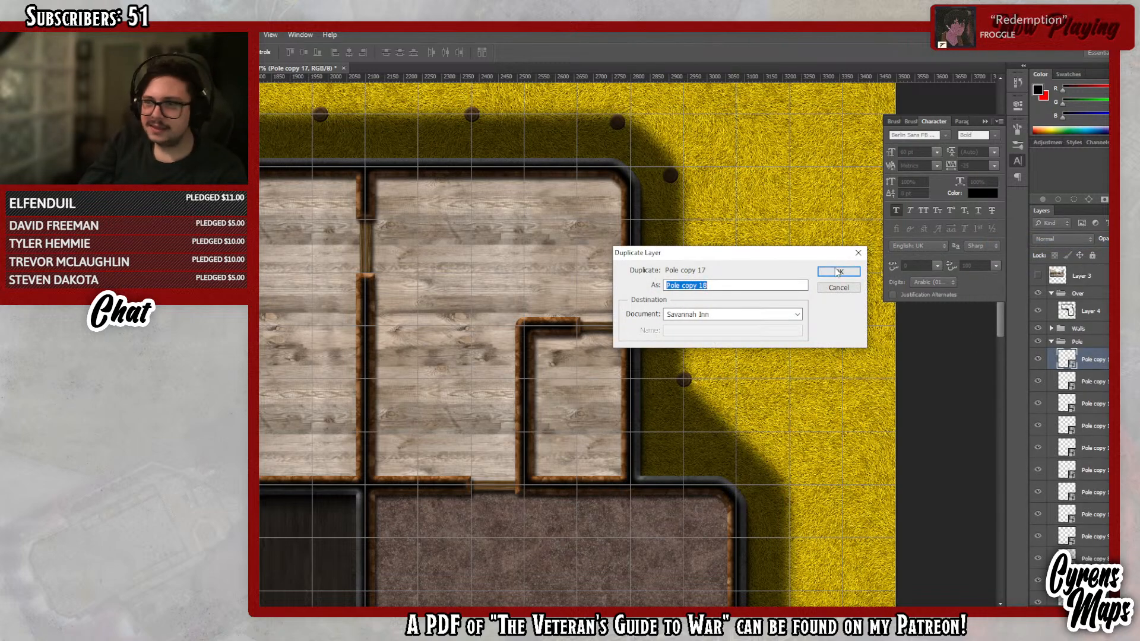
left_click(837, 271)
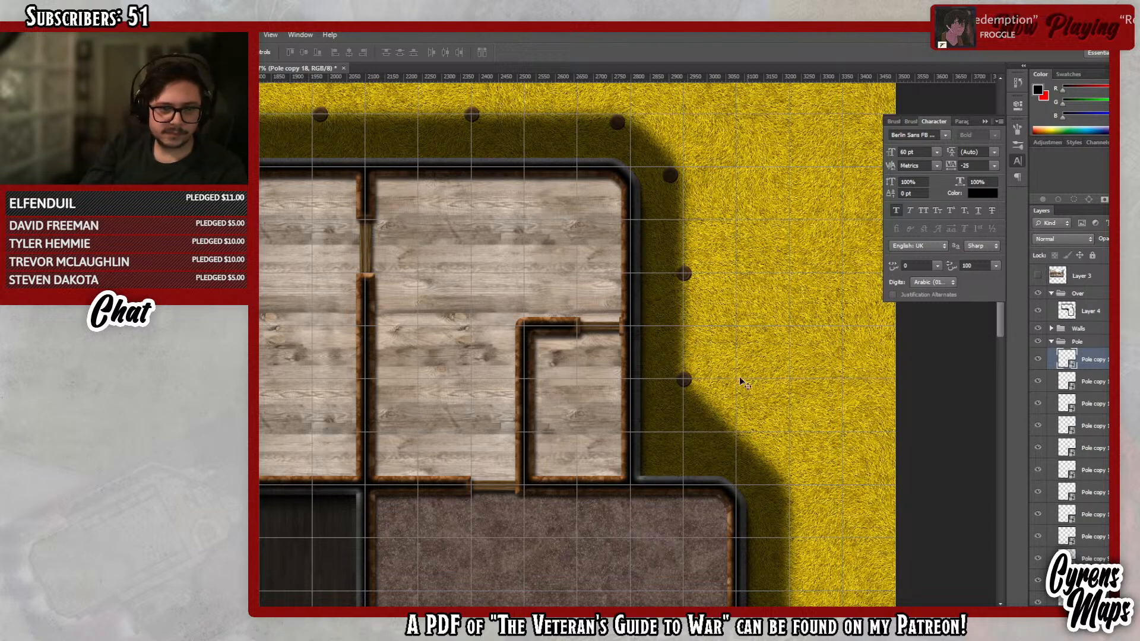
left_click_drag(728, 431, 815, 499)
scroll(840, 411, "down", 1)
scroll(840, 411, "down", 4)
right_click(1100, 362)
left_click(997, 244)
key("Return")
left_click_drag(799, 180, 799, 337)
- Extend the east wing's eastern row with Pole copy 20 and Pole copy 21, spaced three grid squares apart southward
scroll(827, 320, "down", 5)
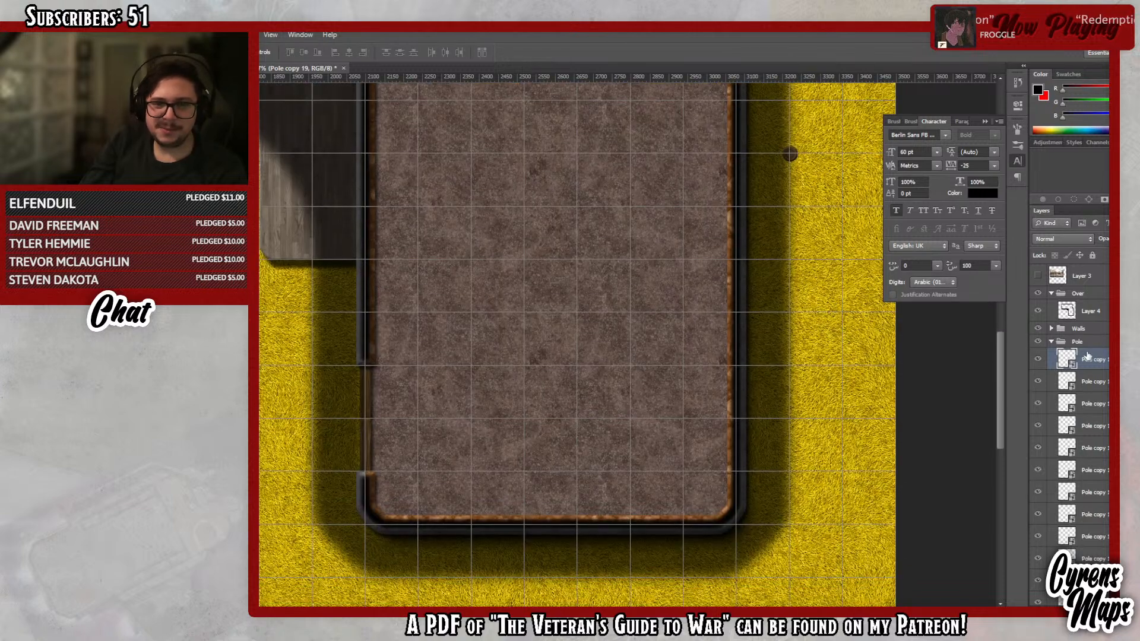
right_click(1082, 359)
left_click(1048, 244)
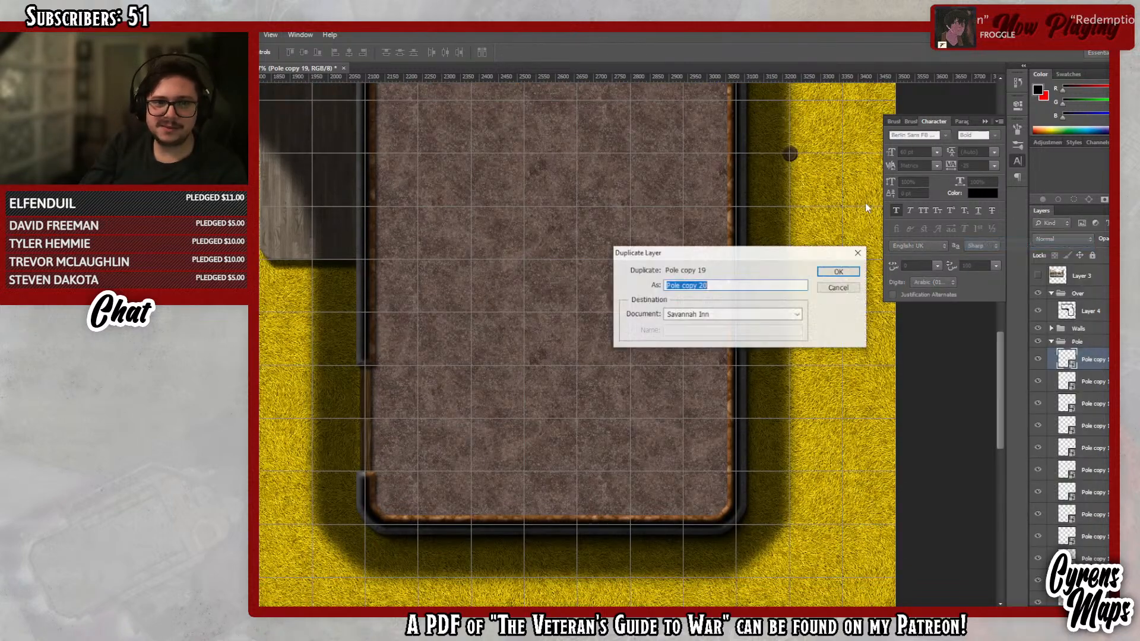
left_click(830, 273)
left_click_drag(789, 155, 792, 328)
right_click(1105, 359)
left_click(1048, 243)
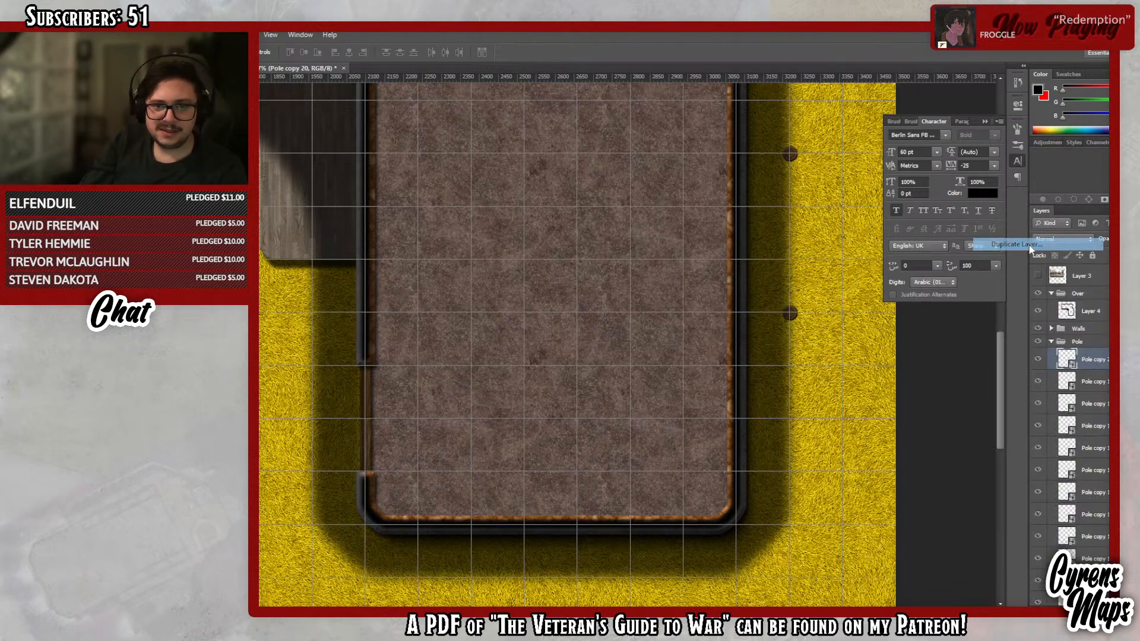
left_click(830, 272)
left_click_drag(790, 314, 792, 473)
- Create Pole copy 22 and Pole copy 23 and place them around the southeast corner of the shadow
right_click(1097, 360)
left_click(1048, 243)
left_click(830, 272)
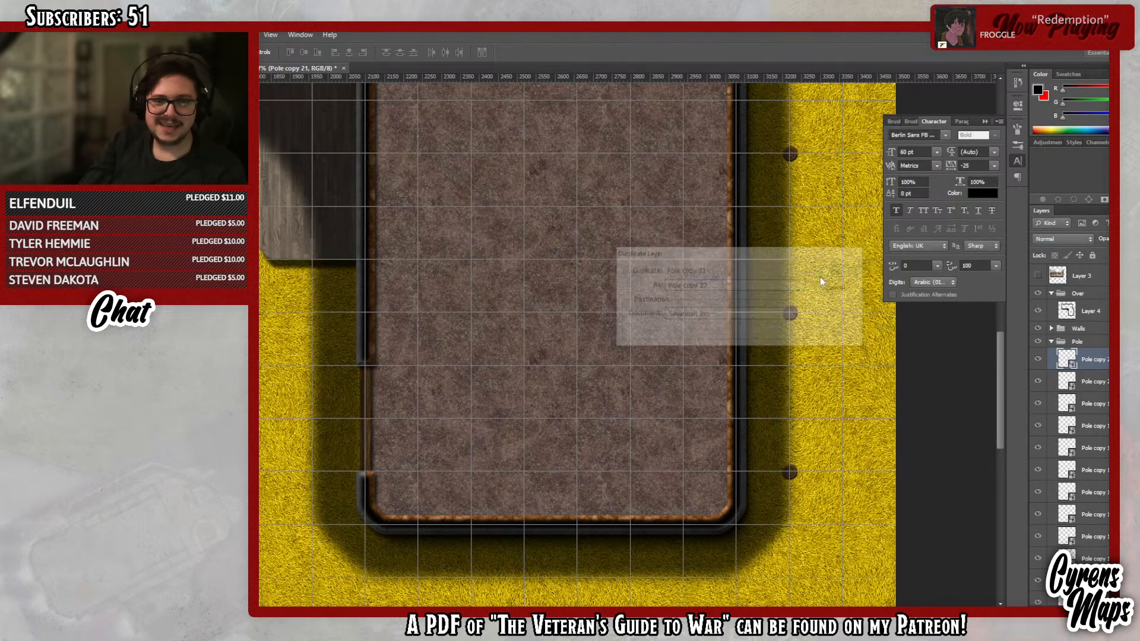
left_click_drag(813, 494, 805, 539)
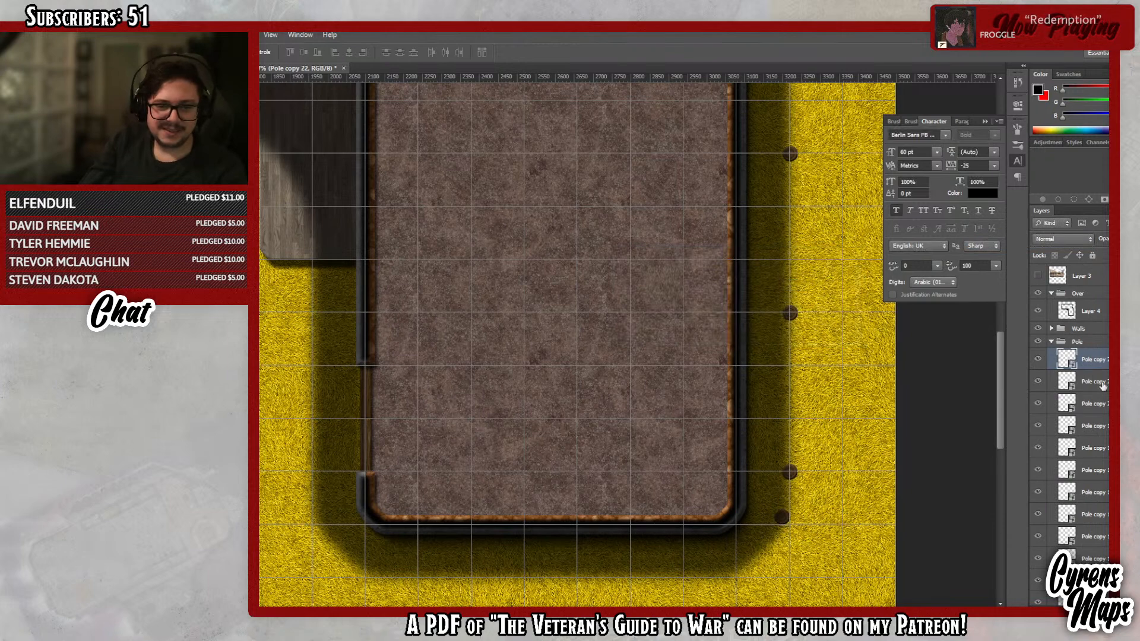
right_click(1100, 360)
left_click(1023, 243)
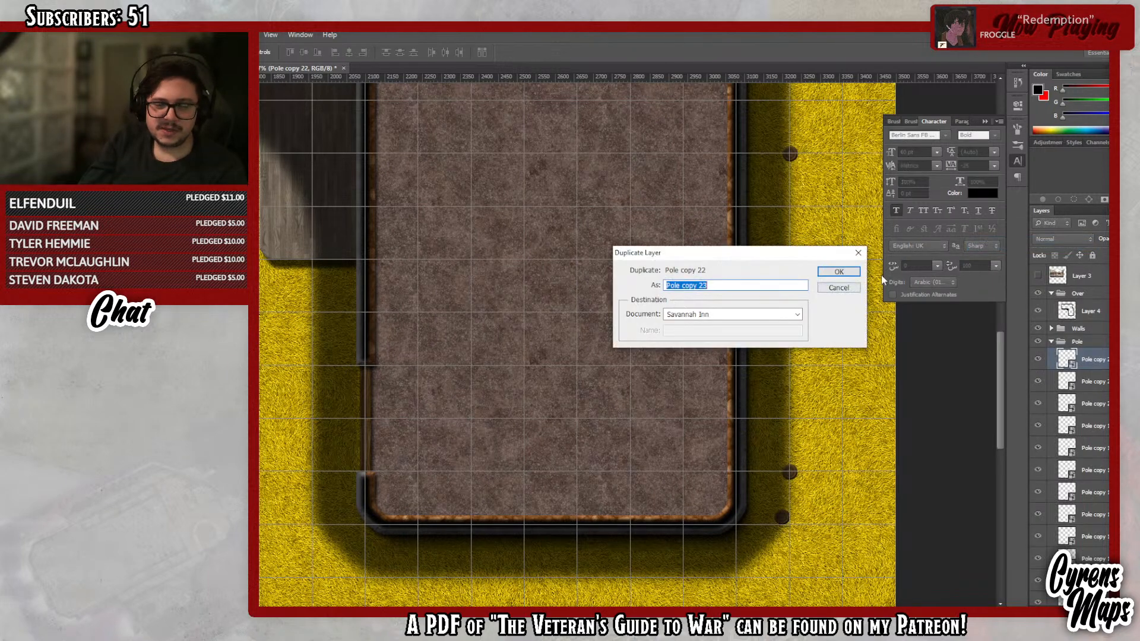
left_click(854, 271)
left_click_drag(797, 520, 750, 568)
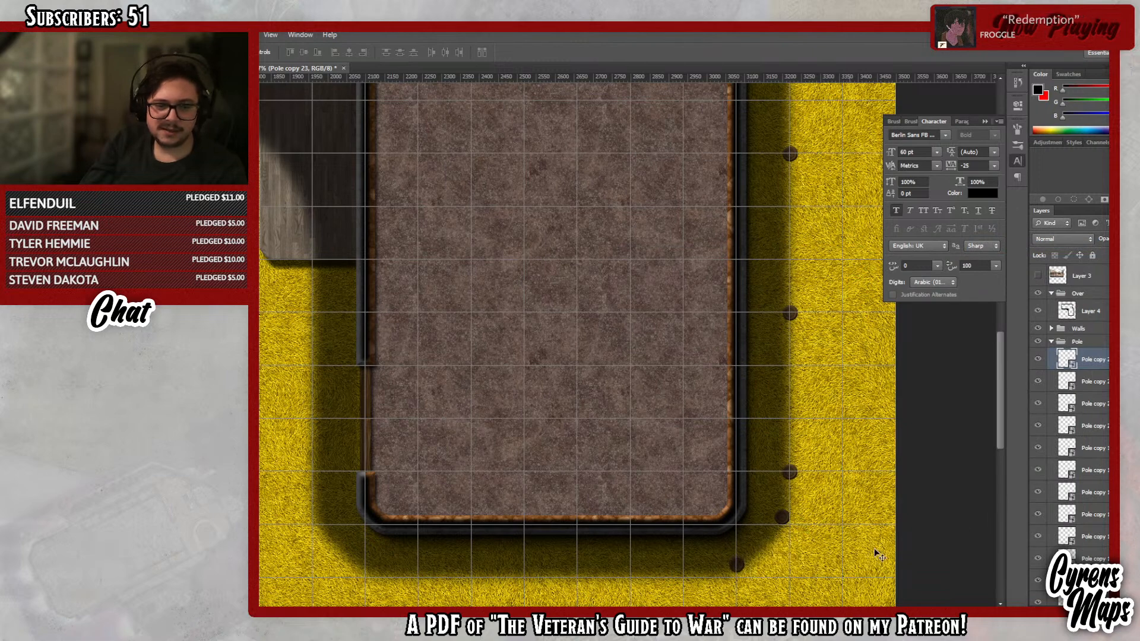
- Add Pole copy 24 three grid squares west on the southern shadow edge and Pole copy 25 near the southwest corner
right_click(1103, 364)
left_click(1036, 244)
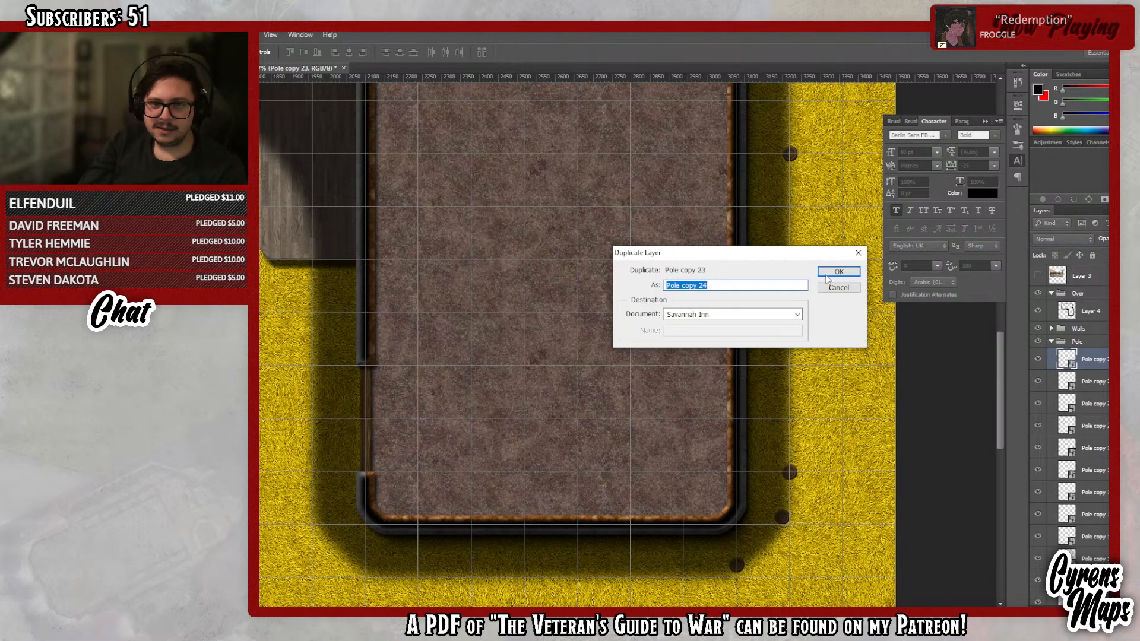
left_click(841, 272)
left_click_drag(749, 571, 588, 596)
right_click(1100, 356)
left_click(1023, 255)
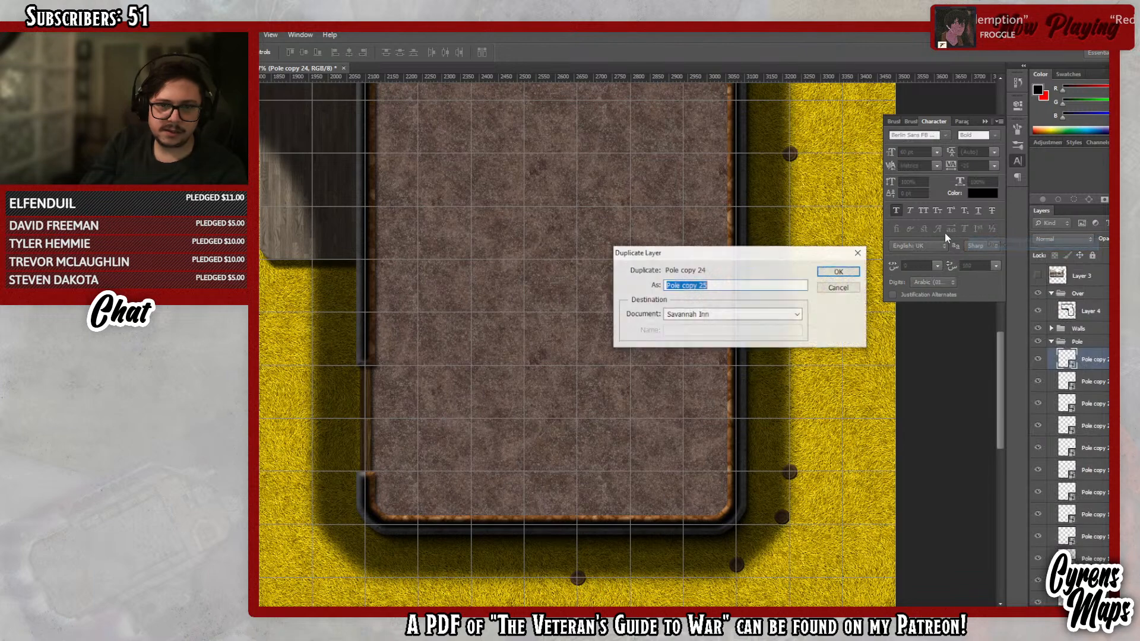
left_click(839, 273)
left_click_drag(592, 580, 385, 574)
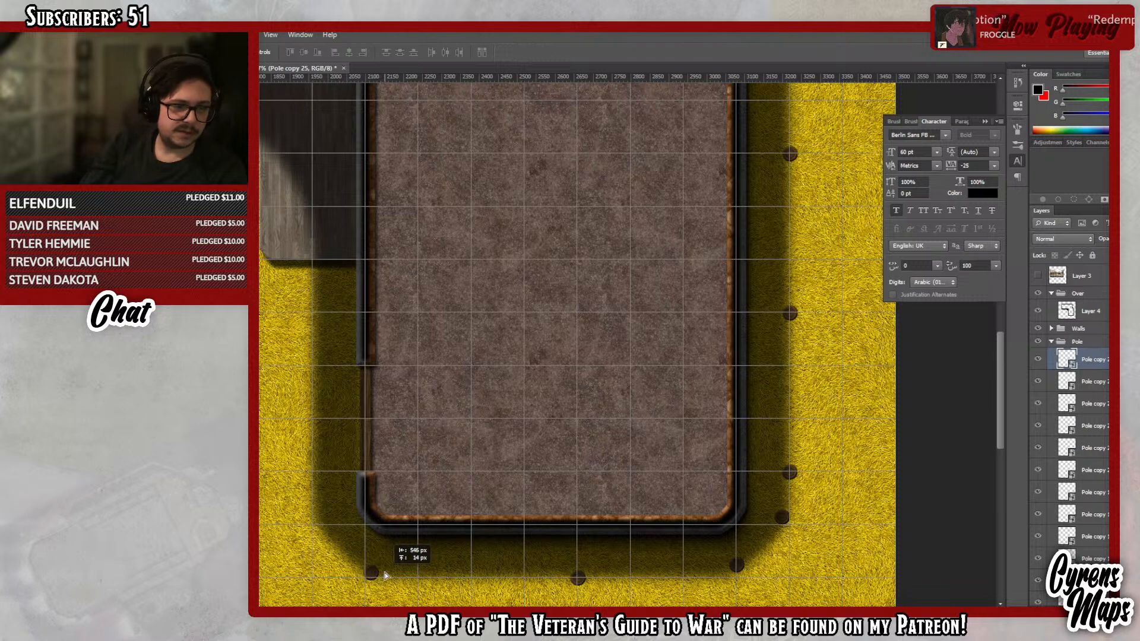
- Create Pole copy 26 at the shadow's southwest corner and Pole copy 27 about four grid squares farther north on the western edge
right_click(1069, 359)
left_click(1045, 286)
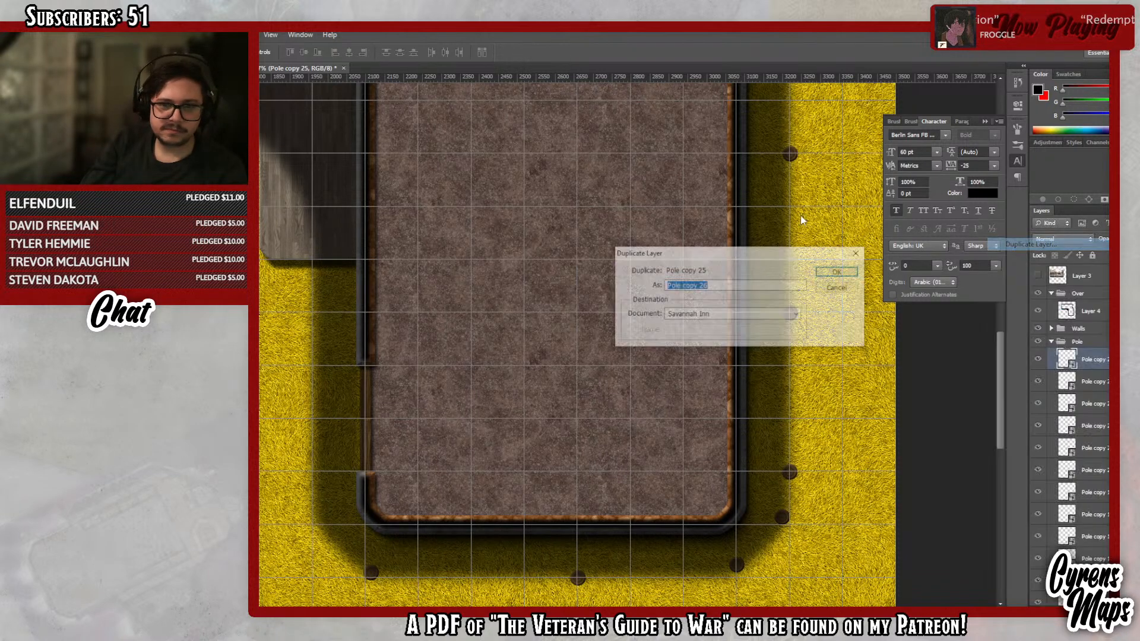
key("Return")
left_click_drag(372, 574, 326, 521)
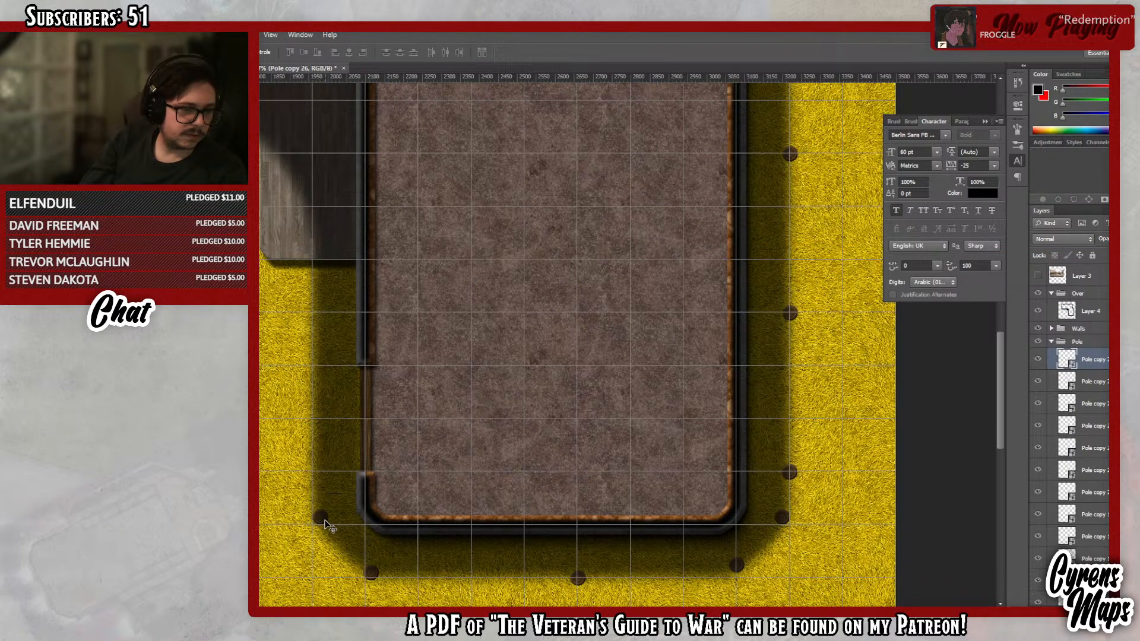
right_click(1090, 356)
left_click(1054, 240)
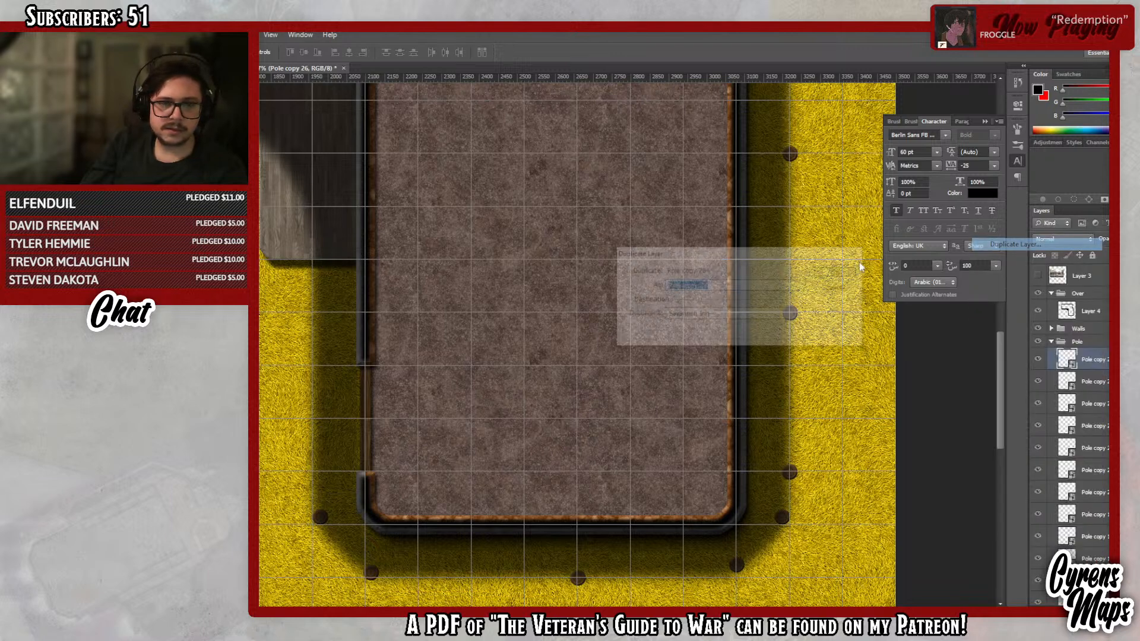
left_click(842, 271)
left_click_drag(342, 529, 332, 331)
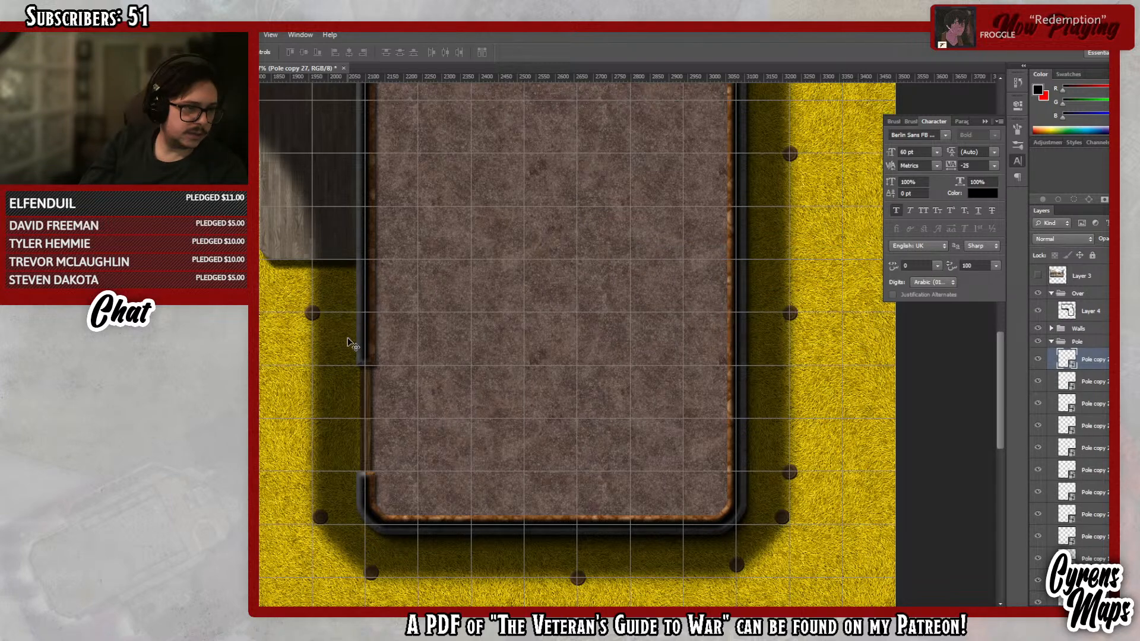
- Duplicate the pole as Pole copy 28 and place it two grid squares farther north, on the wooden porch
scroll(416, 368, "up", 3)
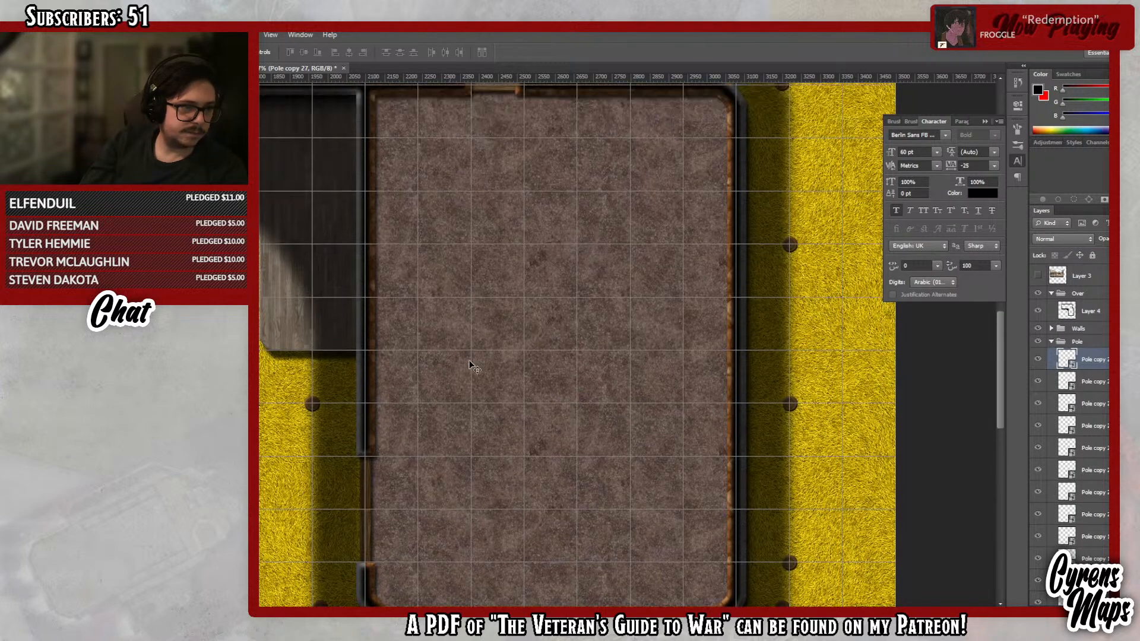
right_click(1093, 359)
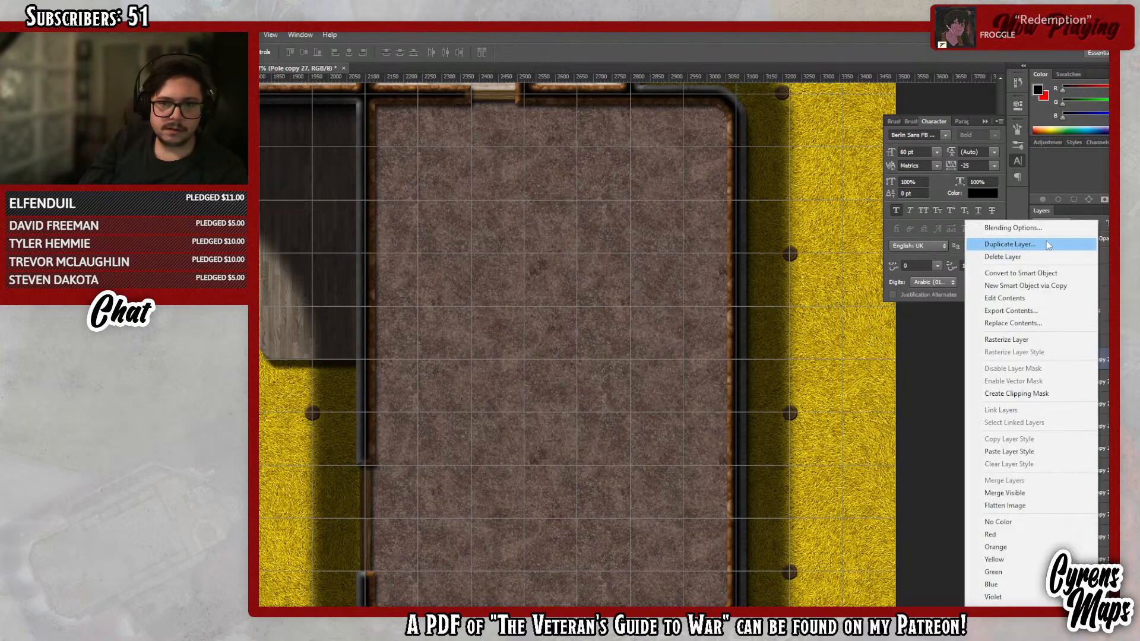
left_click(1004, 244)
left_click(855, 272)
left_click_drag(332, 409, 335, 304)
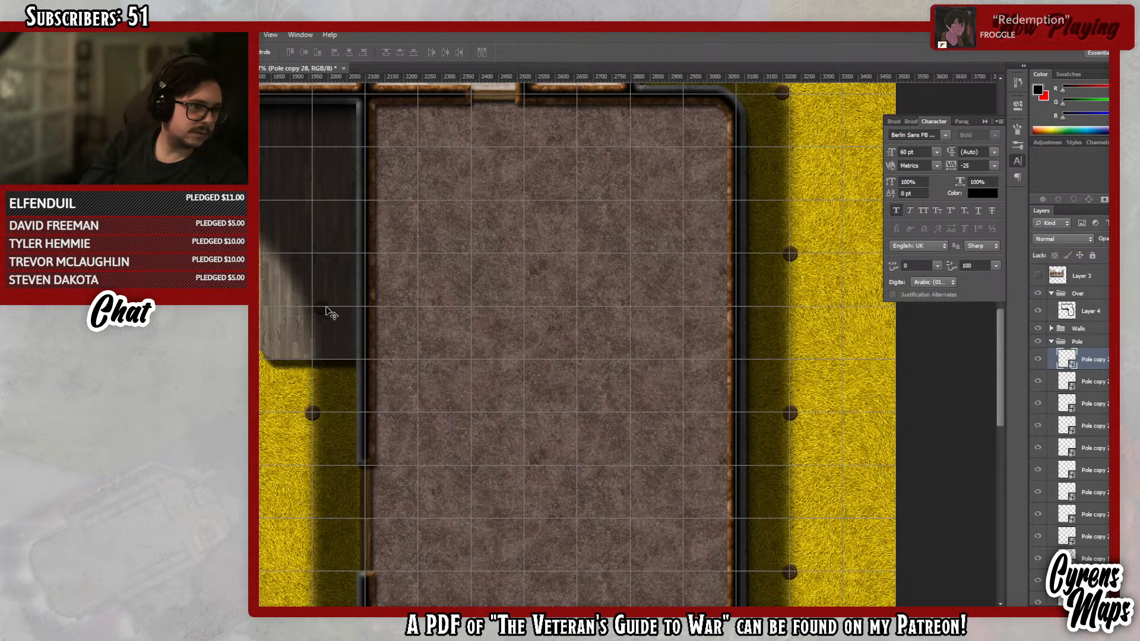
left_click_drag(321, 312, 317, 307)
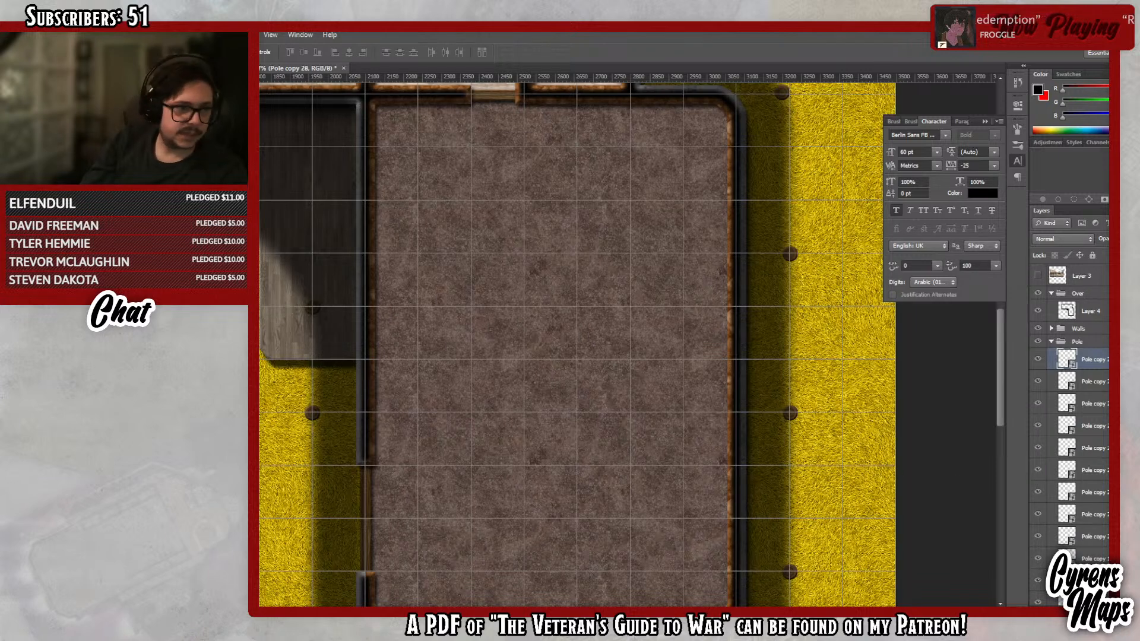
- Create Pole copy 29 and align it precisely on the porch's southwest outer corner above the grass
scroll(628, 344, "left", 5)
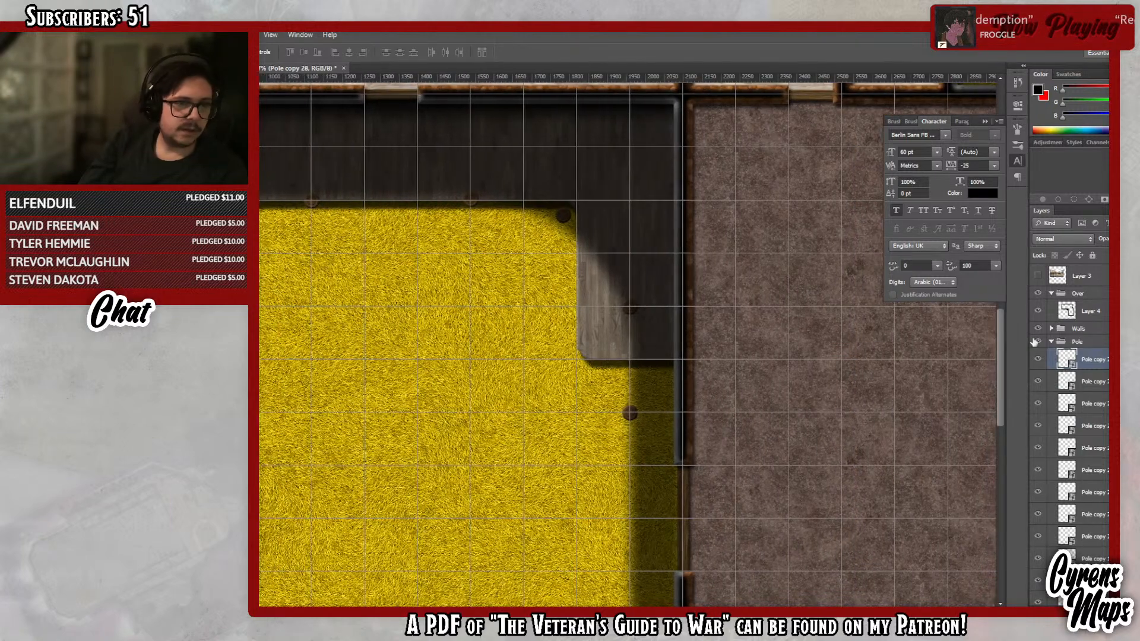
right_click(1085, 360)
left_click(1003, 242)
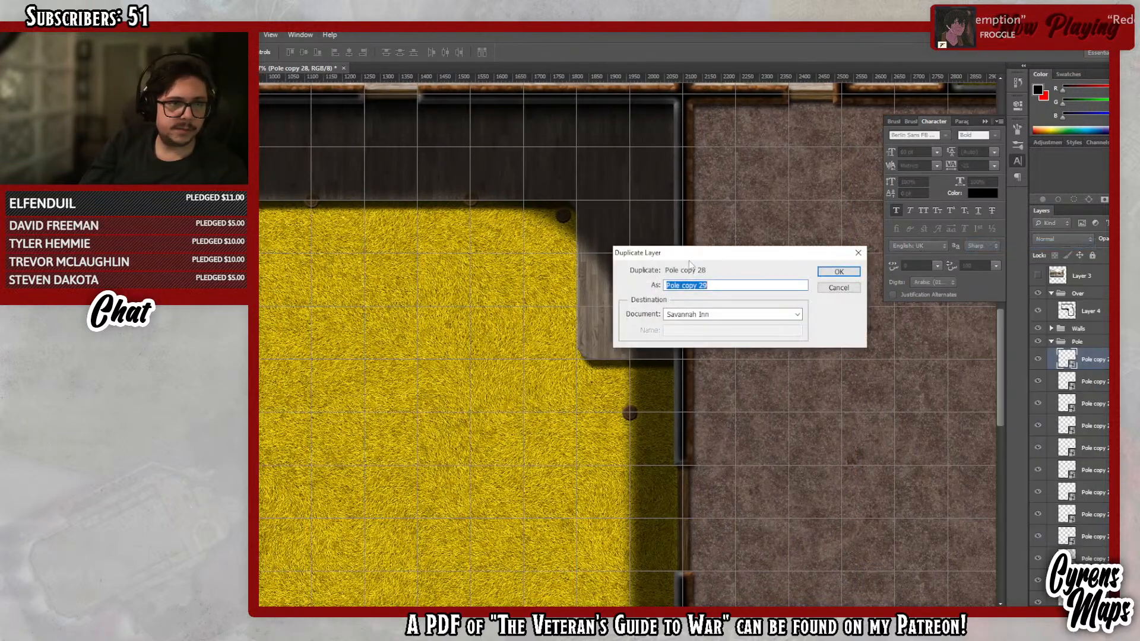
left_click(837, 272)
left_click_drag(599, 359, 586, 360)
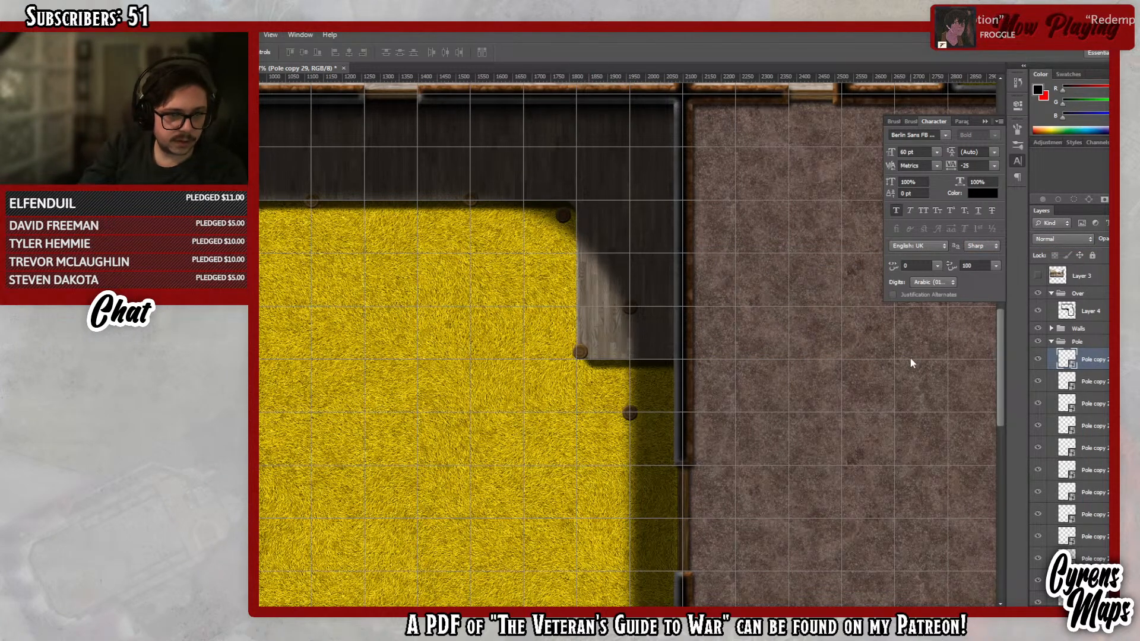
key("shift+Down")
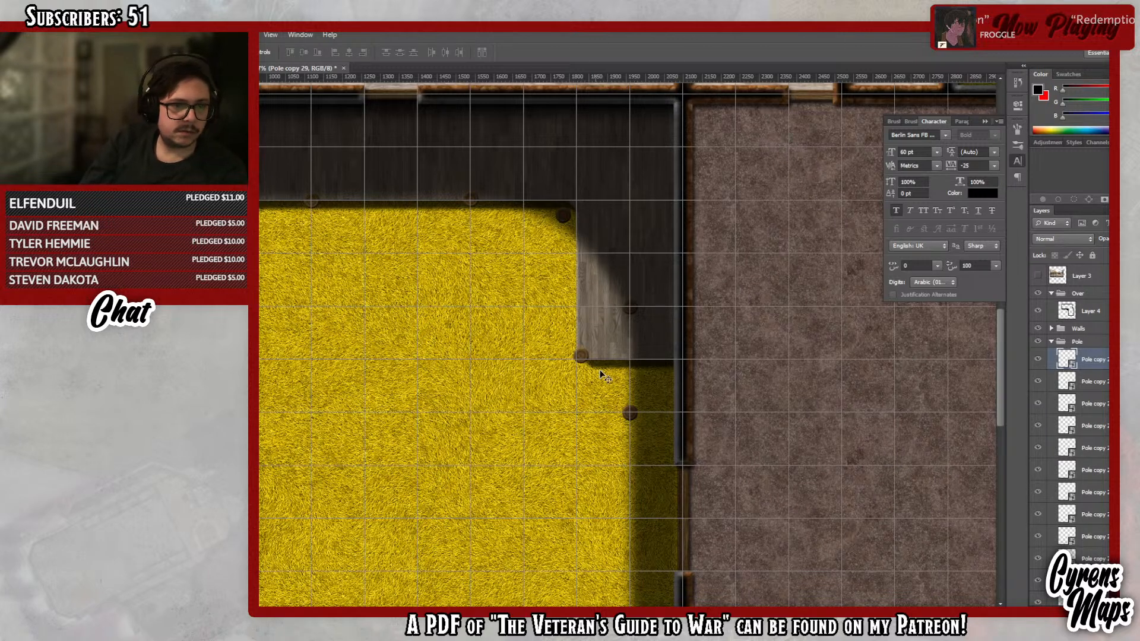
key("Left")
key("Left")
key("Down")
key("Down")
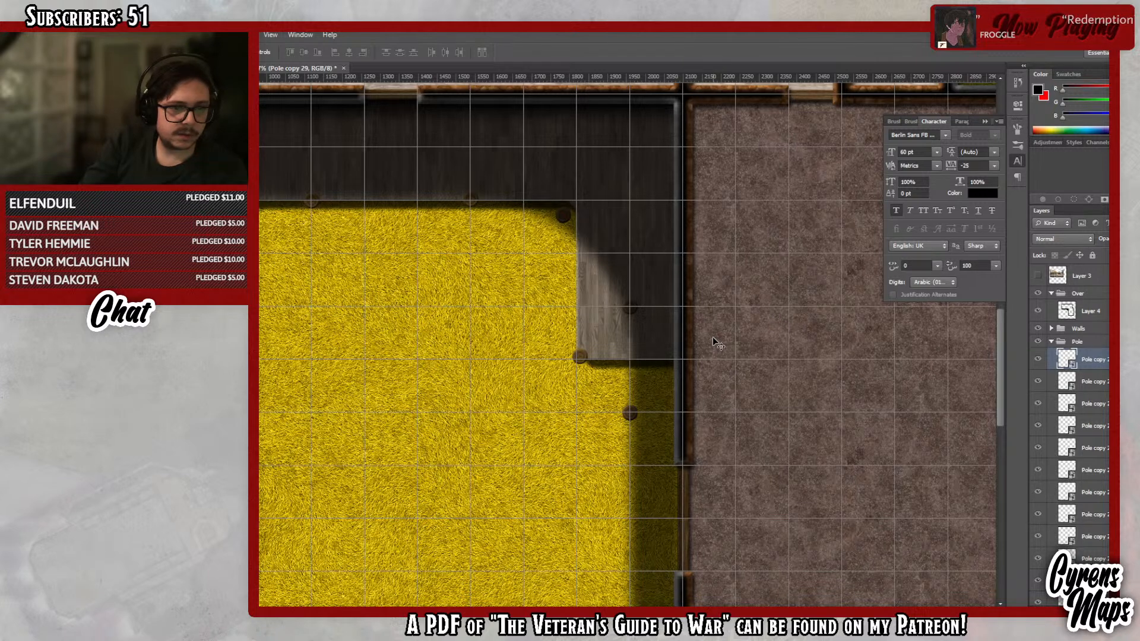
- Create Pole copy 30 and place it about three grid squares north, at the porch's inner corner
right_click(1094, 367)
left_click(1004, 250)
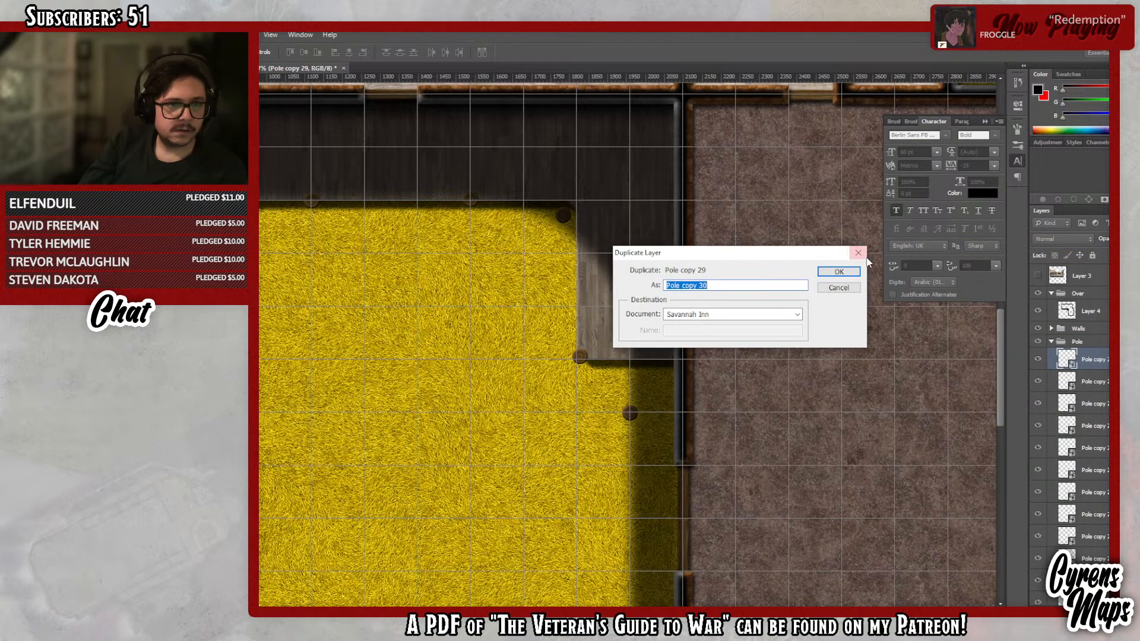
left_click(838, 271)
left_click_drag(580, 369, 581, 207)
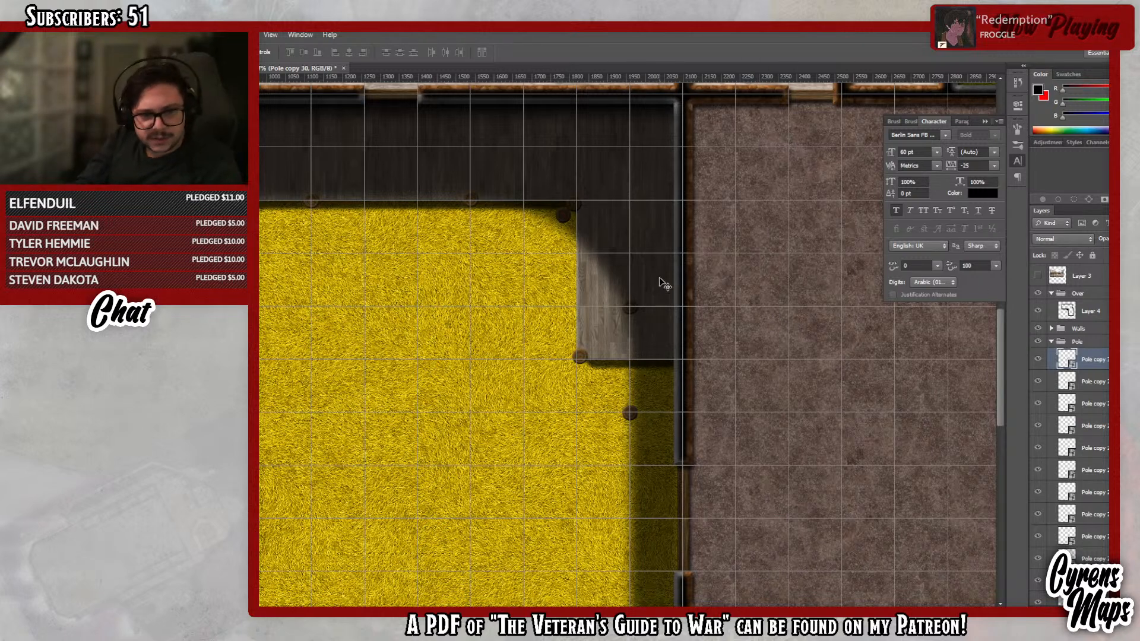
- Apply a Multiply drop shadow to the whole Pole group with 75% opacity and 10 px distance, and enlarge its size
left_click(1091, 343)
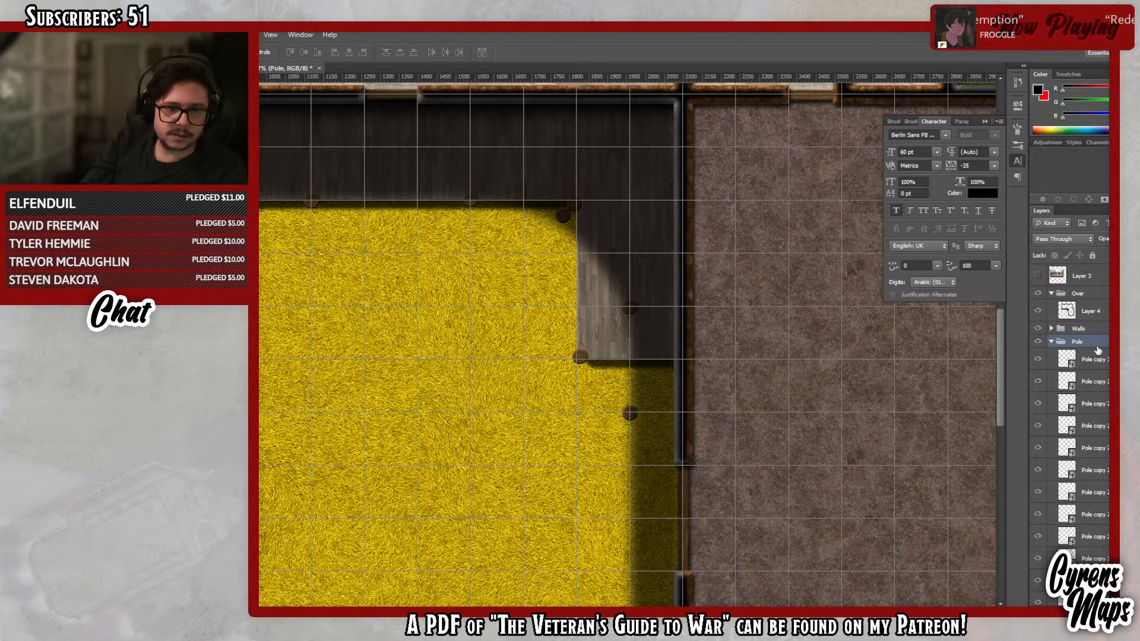
double_click(1094, 347)
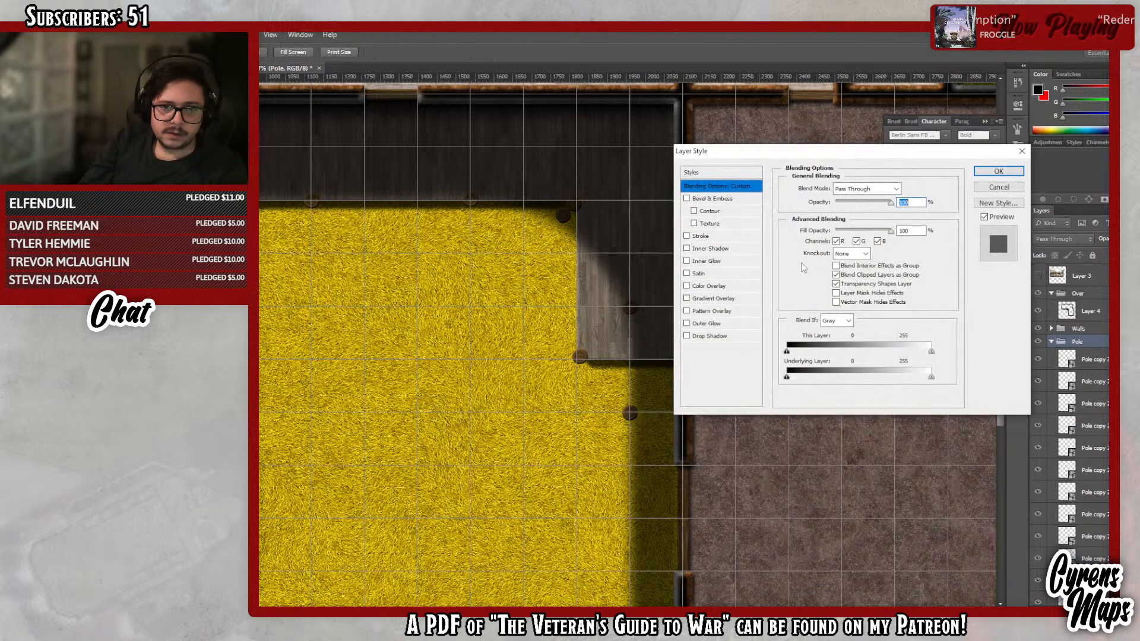
left_click_drag(844, 158, 879, 149)
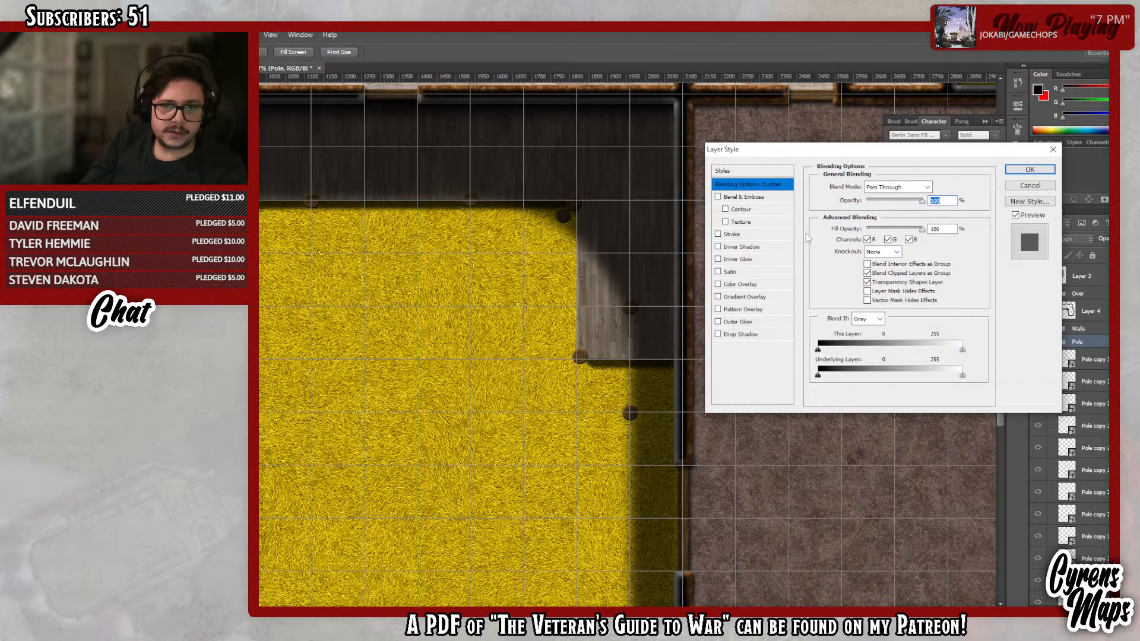
left_click(741, 334)
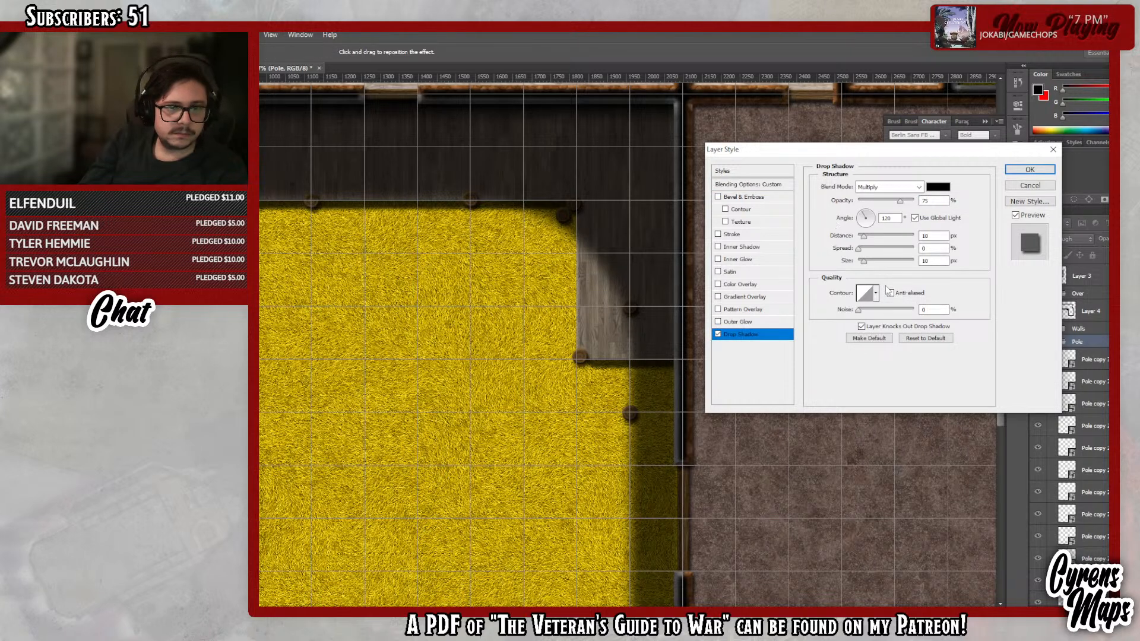
left_click_drag(866, 269, 868, 269)
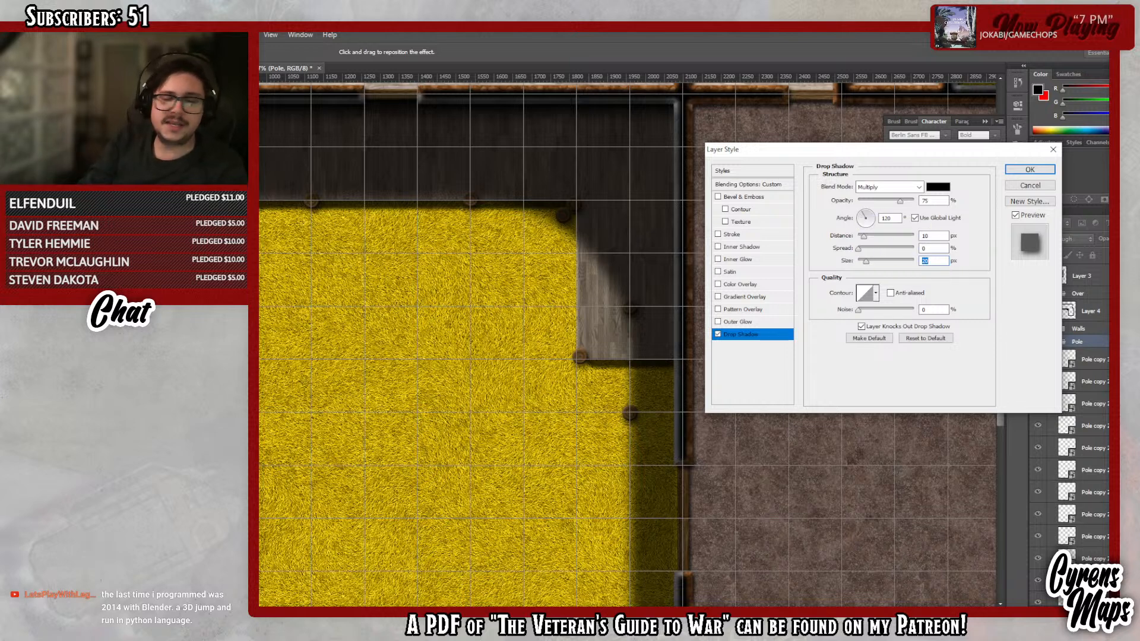
left_click(1030, 170)
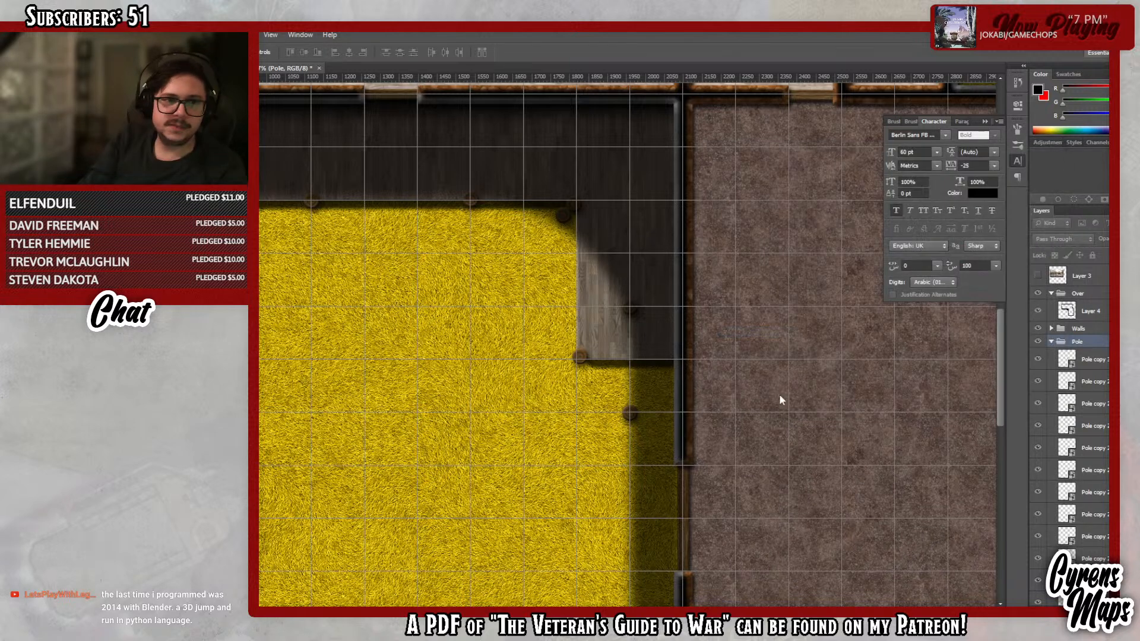
- Lighten the roof shadow on Layer 4 by lowering its opacity, and compare the full map with the hut reference photo
left_click(1080, 314)
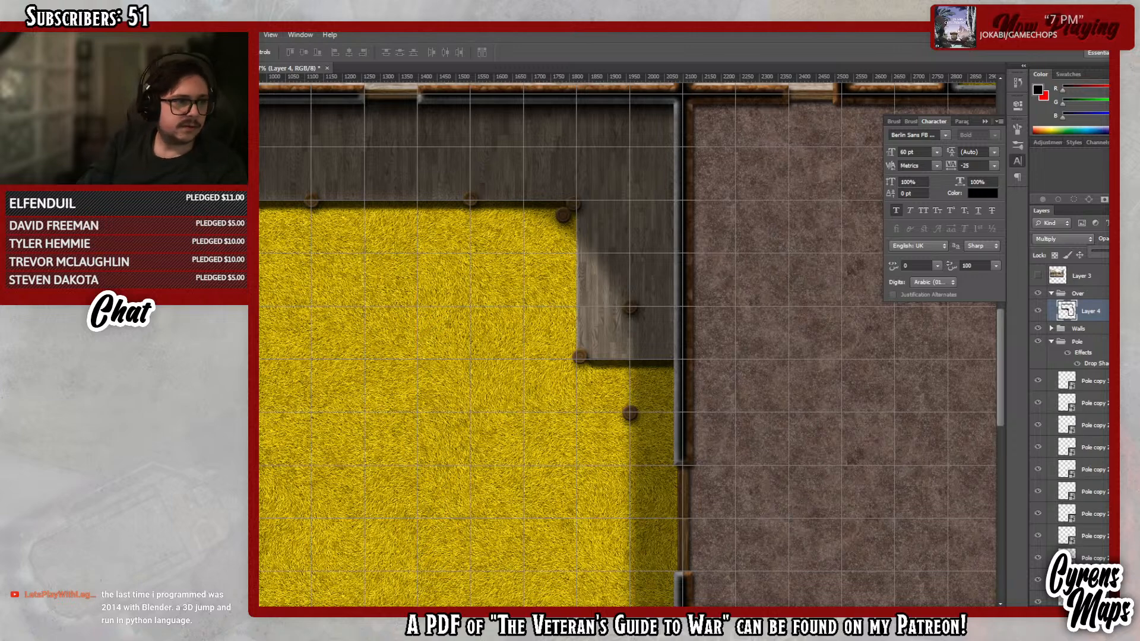
key("z")
left_click_drag(320, 309, 279, 298)
left_click_drag(518, 318, 546, 321)
scroll(540, 393, "down", 1)
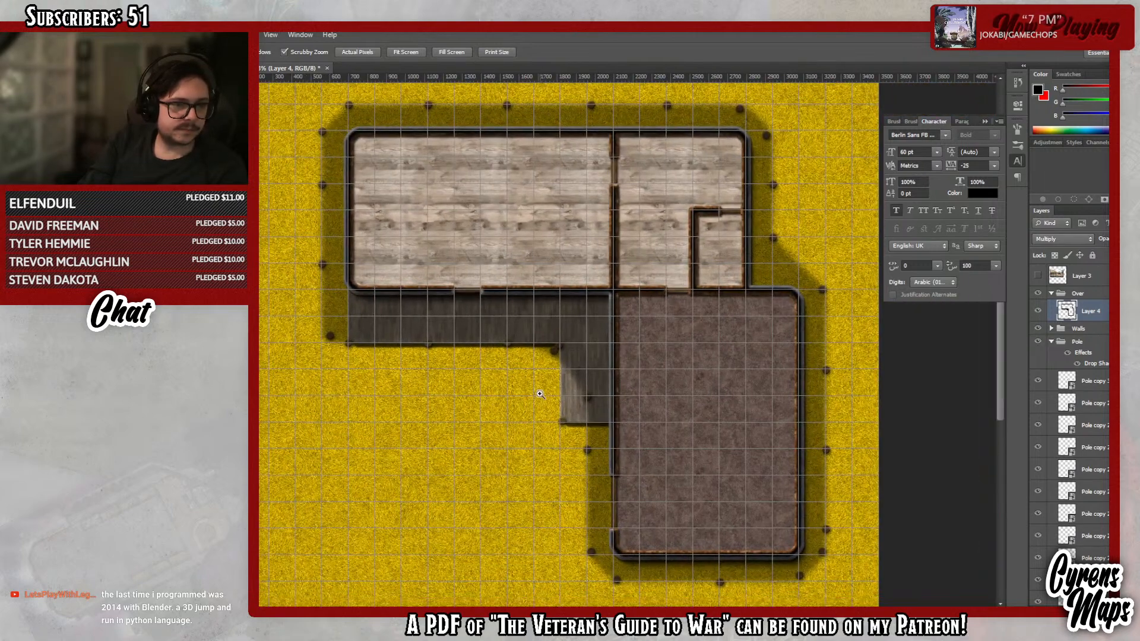
left_click(1037, 277)
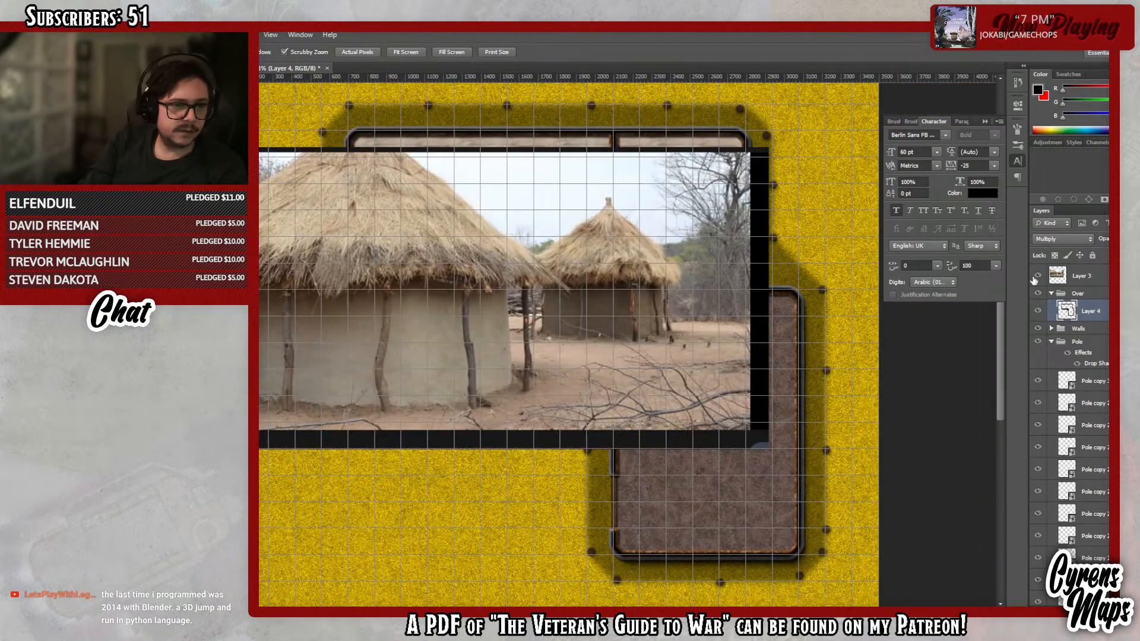
left_click(1036, 278)
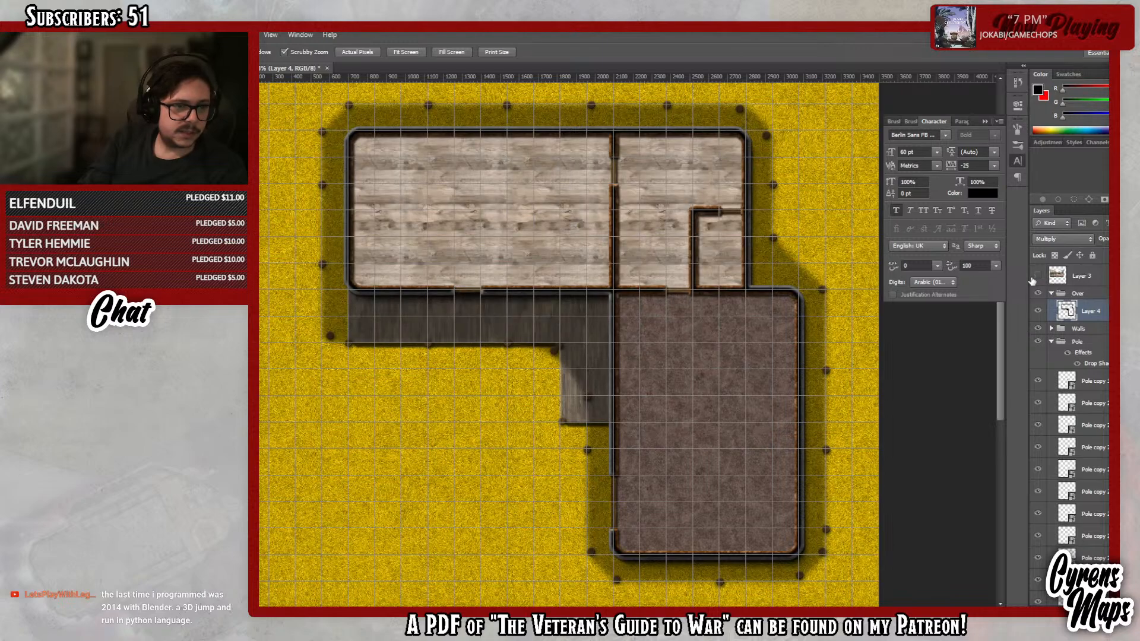
- Expand the Walls group and turn off the Color Overlay on the Layer 7 copy wall layer, keeping its Pattern Overlay
left_click_drag(508, 294, 545, 317)
left_click(1051, 342)
left_click(1051, 328)
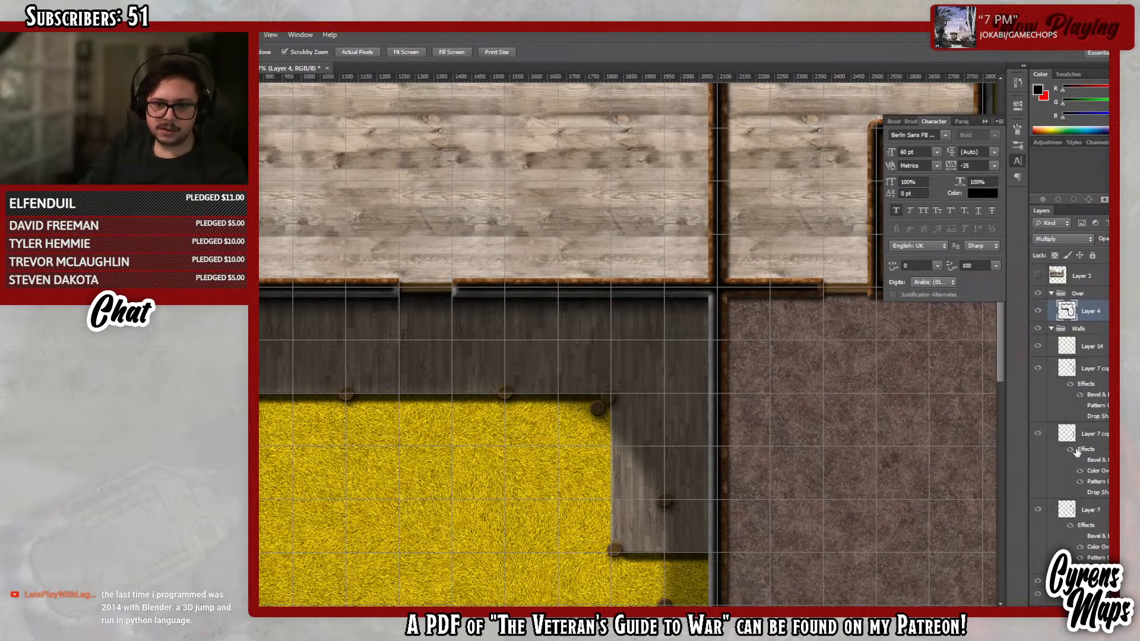
double_click(1095, 470)
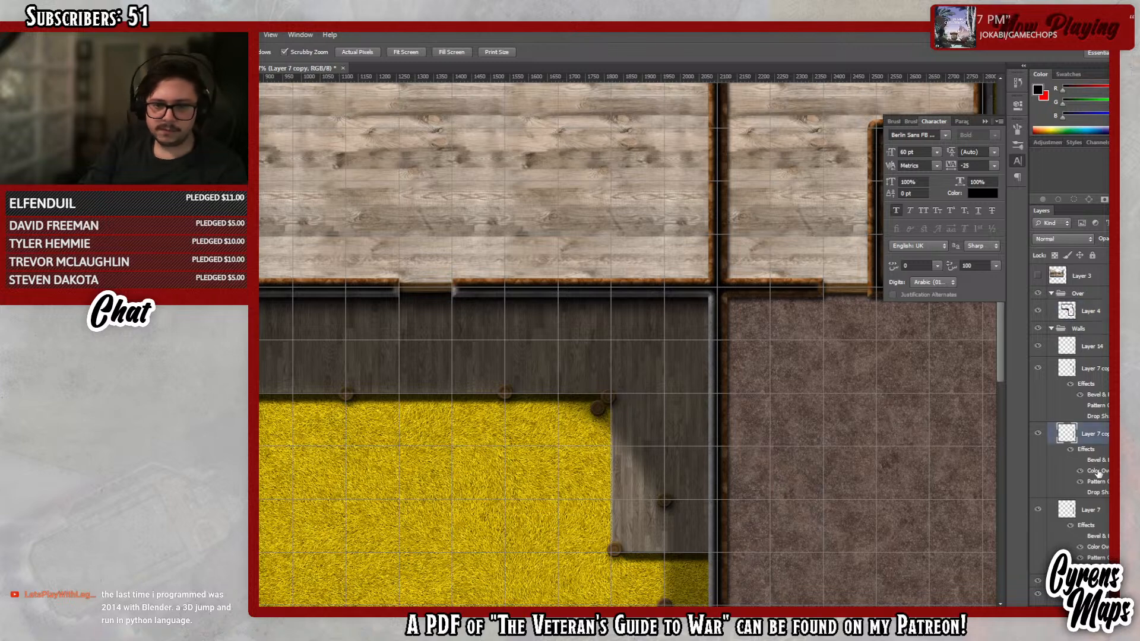
left_click(717, 285)
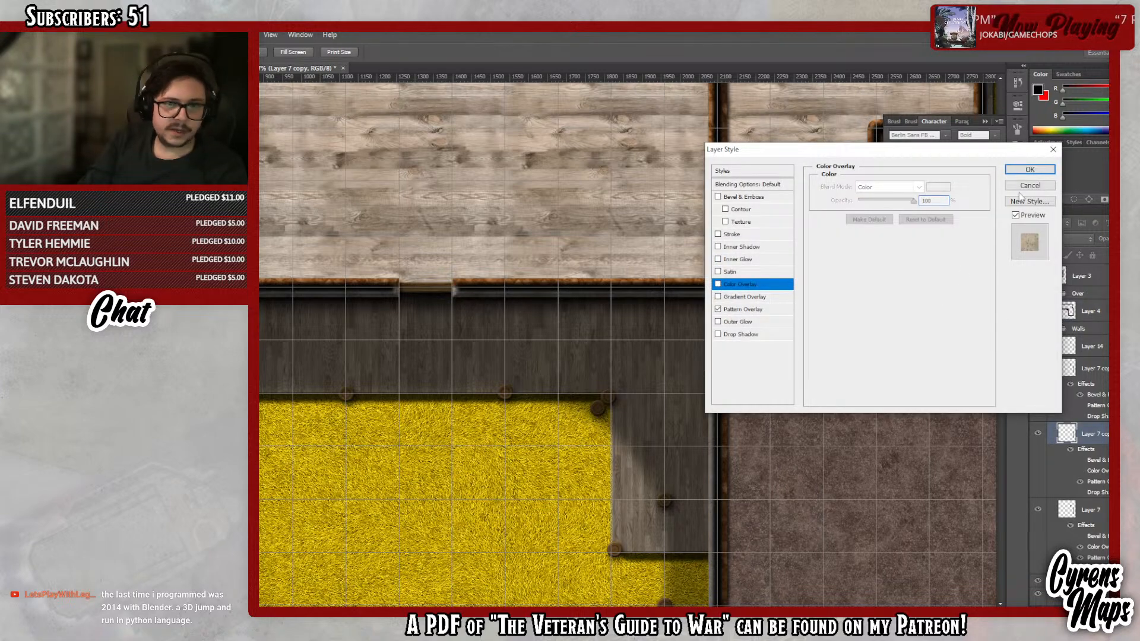
left_click(743, 310)
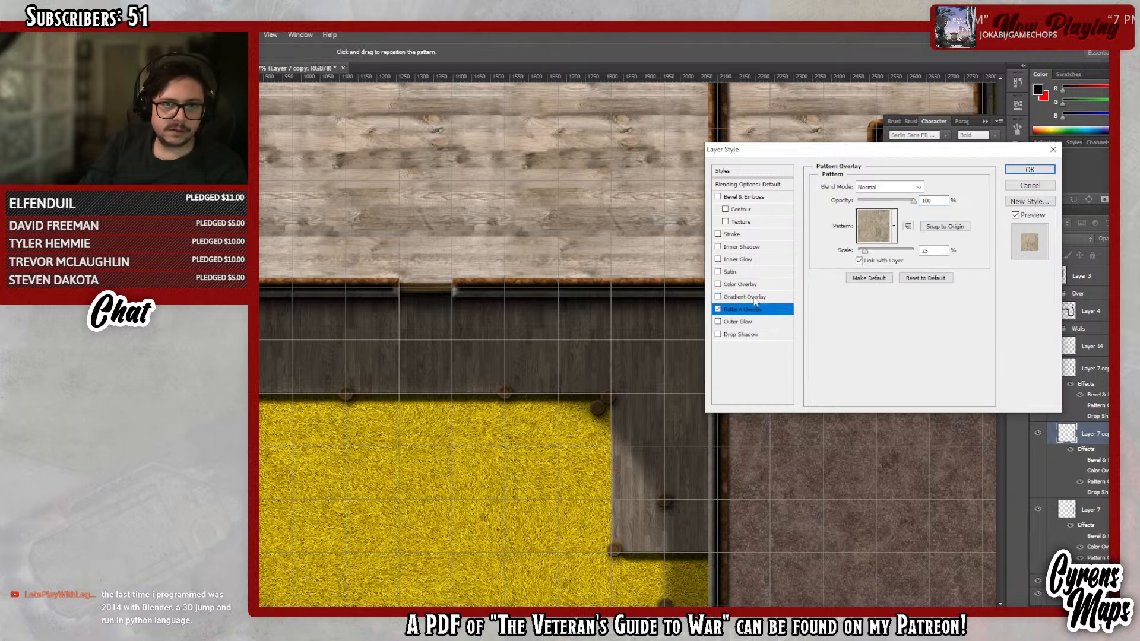
left_click(1047, 170)
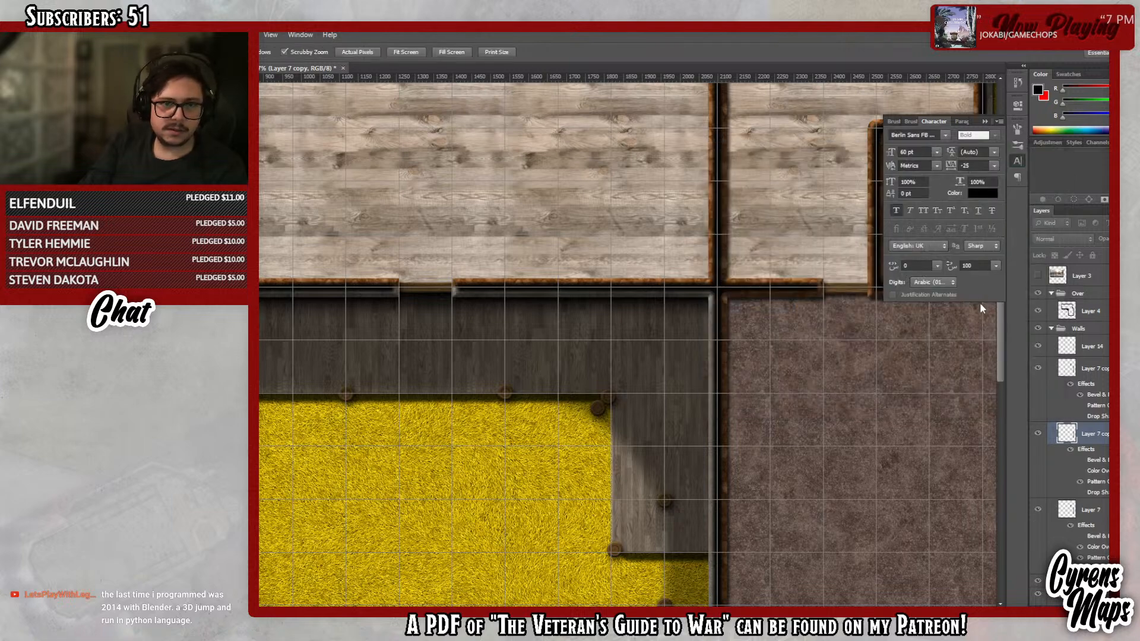
- Re-enable the Color Overlay on the Layer 7 copy walls in Color blend mode, using an orange-brown of about #9b641d
left_click_drag(999, 322, 966, 236)
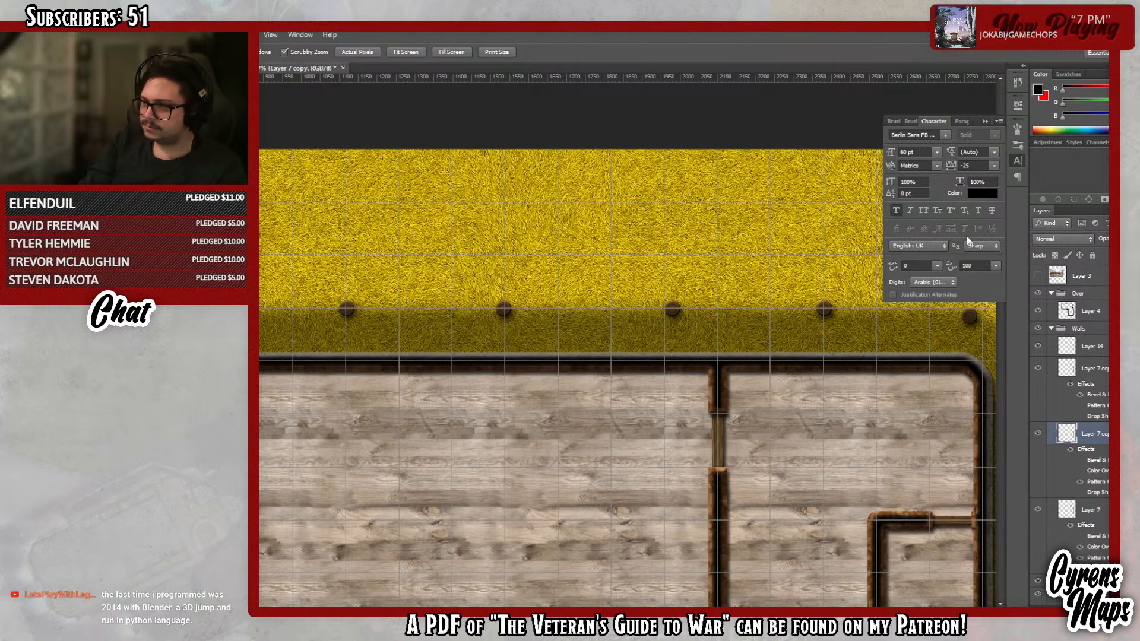
left_click_drag(967, 240, 967, 257)
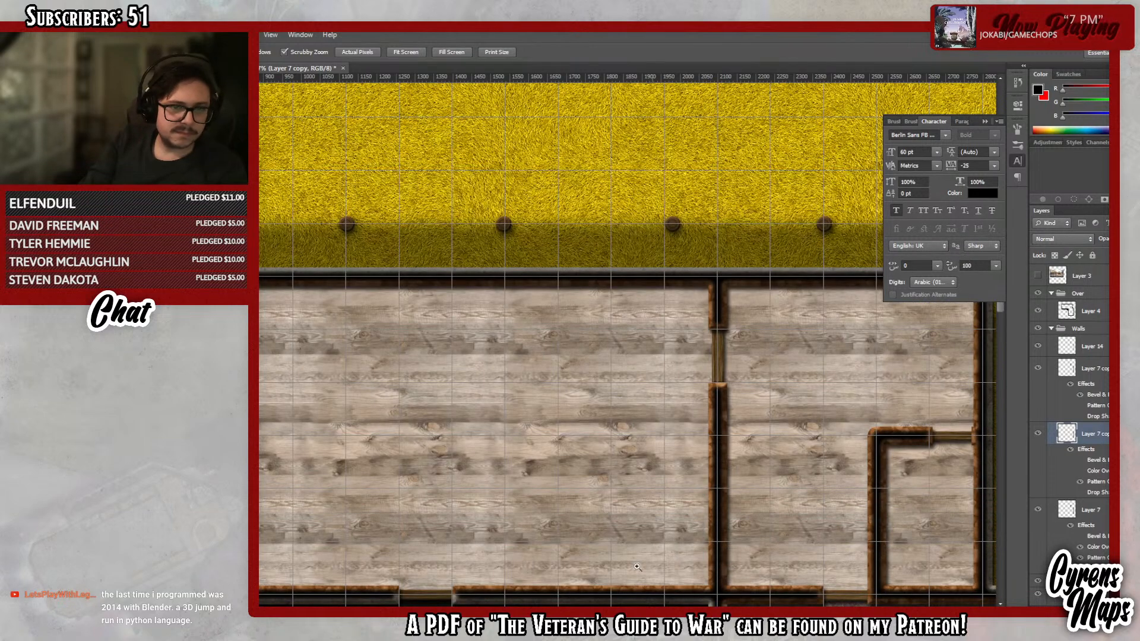
double_click(1096, 471)
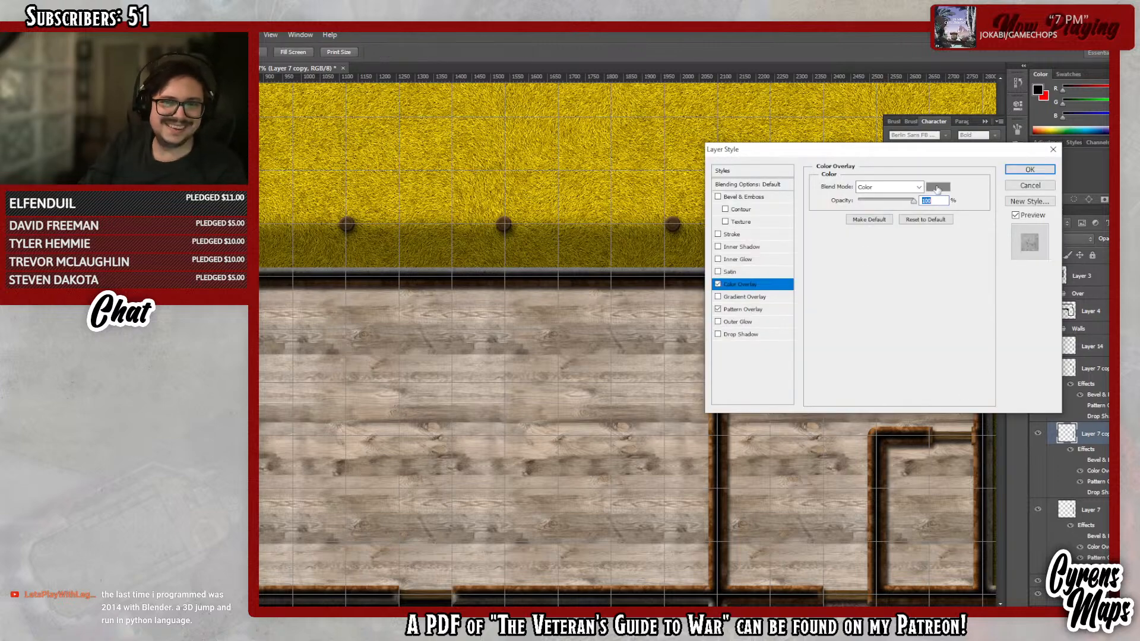
left_click(910, 188)
left_click(911, 188)
left_click(942, 189)
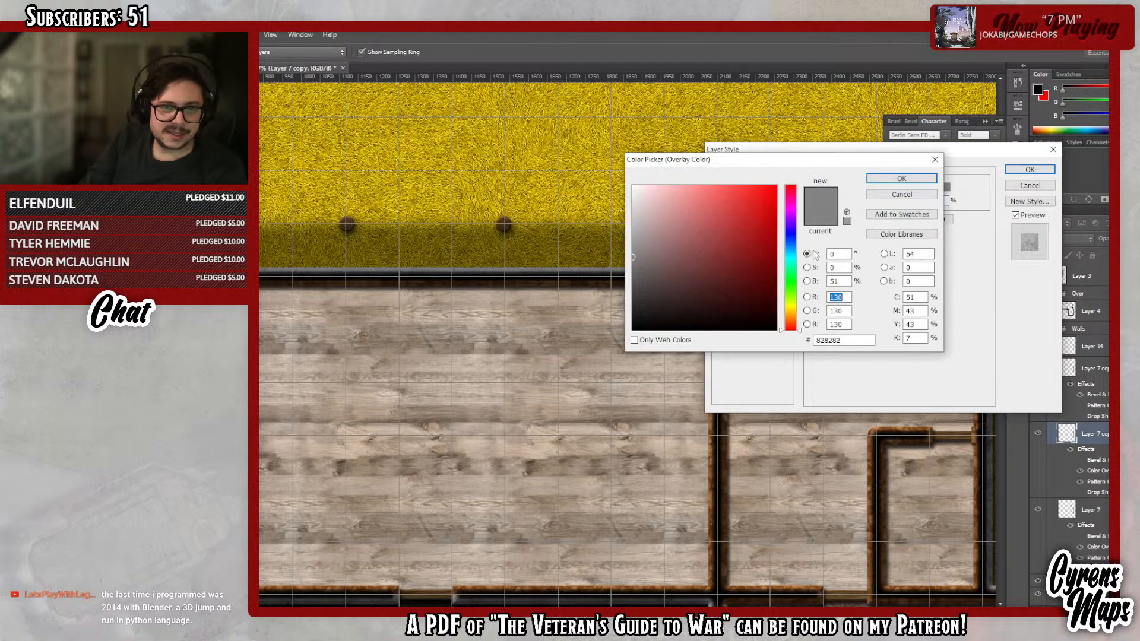
left_click_drag(793, 306, 794, 312)
mouse_move(744, 284)
left_mouse_down()
mouse_move(744, 261)
mouse_move(734, 261)
mouse_move(743, 268)
left_mouse_up()
left_click_drag(802, 314, 802, 319)
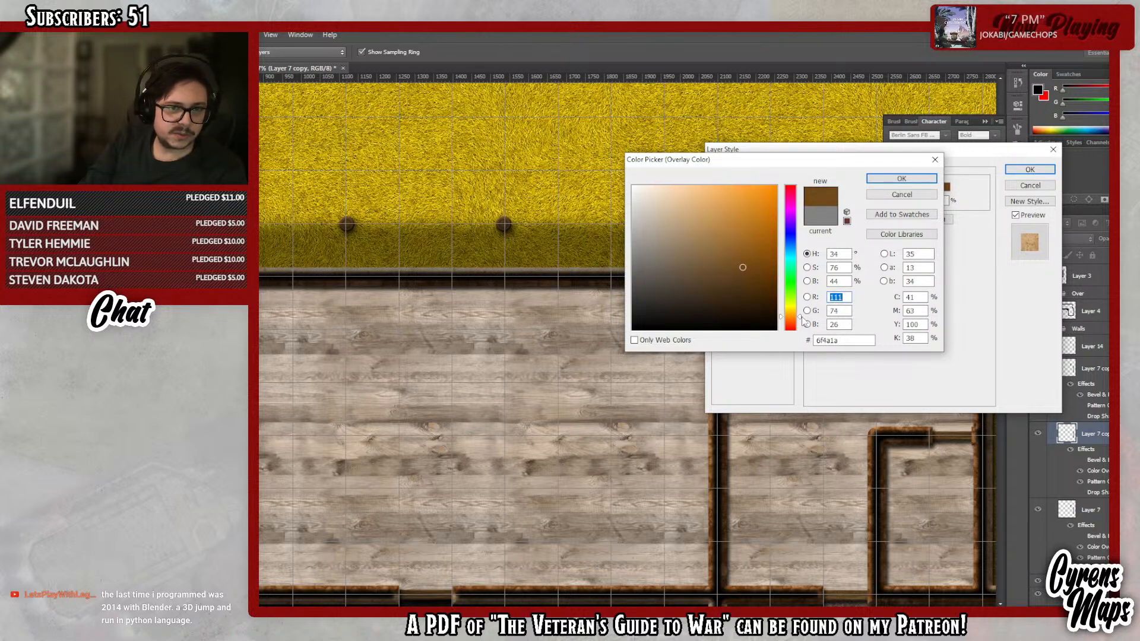
left_click(745, 242)
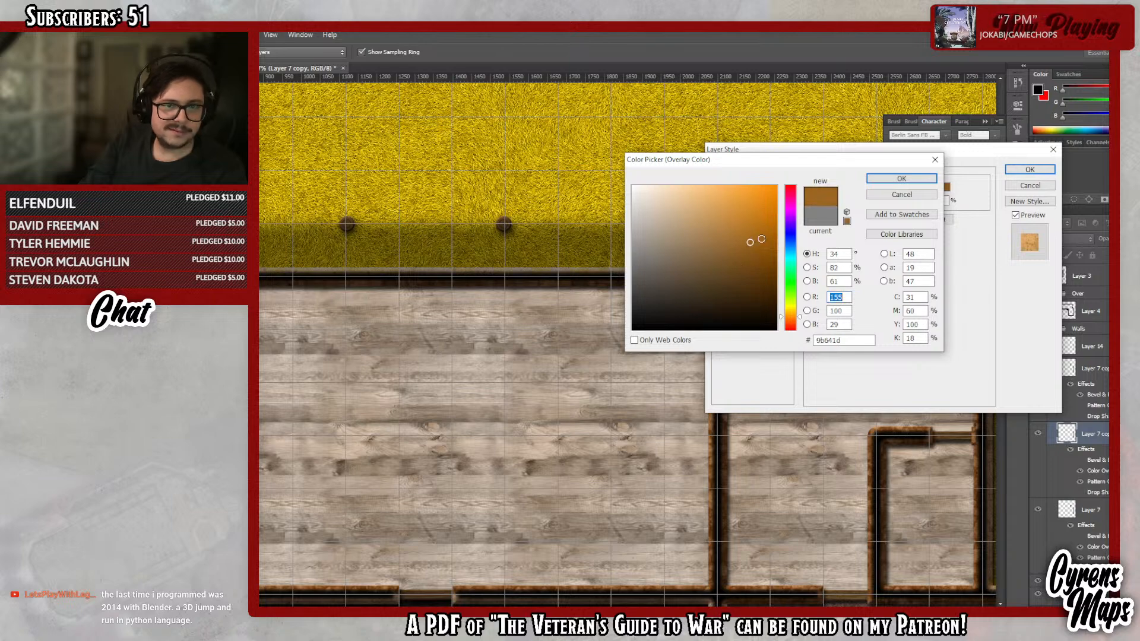
left_click(897, 179)
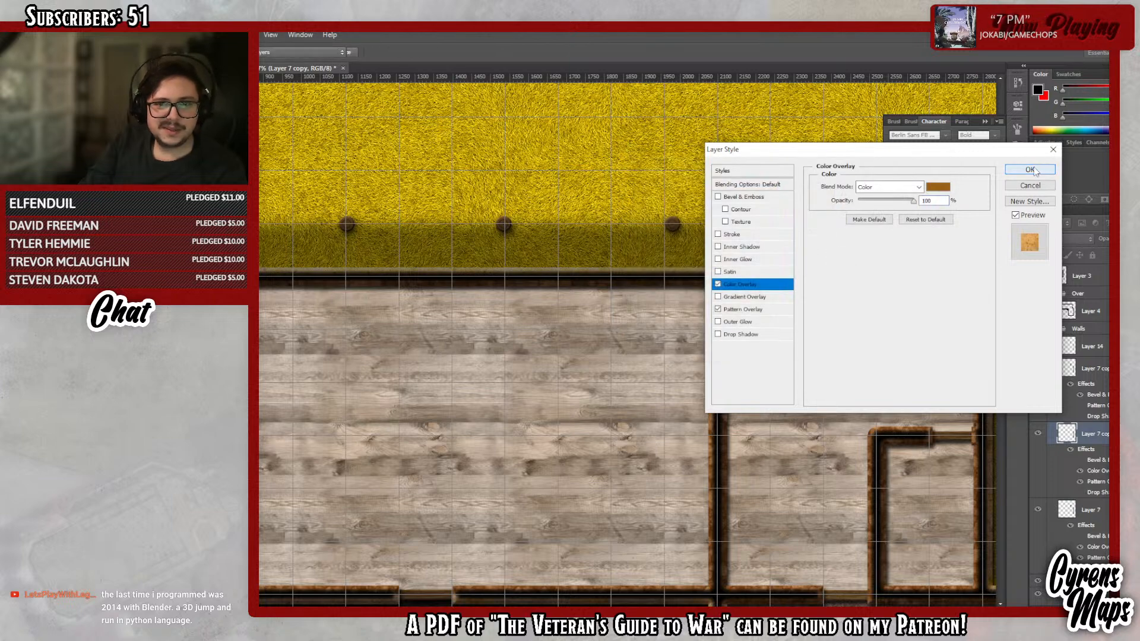
left_click(1036, 171)
- Collapse the Walls and Pole groups, and create a new group named Rails directly above the Floors group
scroll(805, 339, "down", 3)
scroll(805, 339, "down", 12)
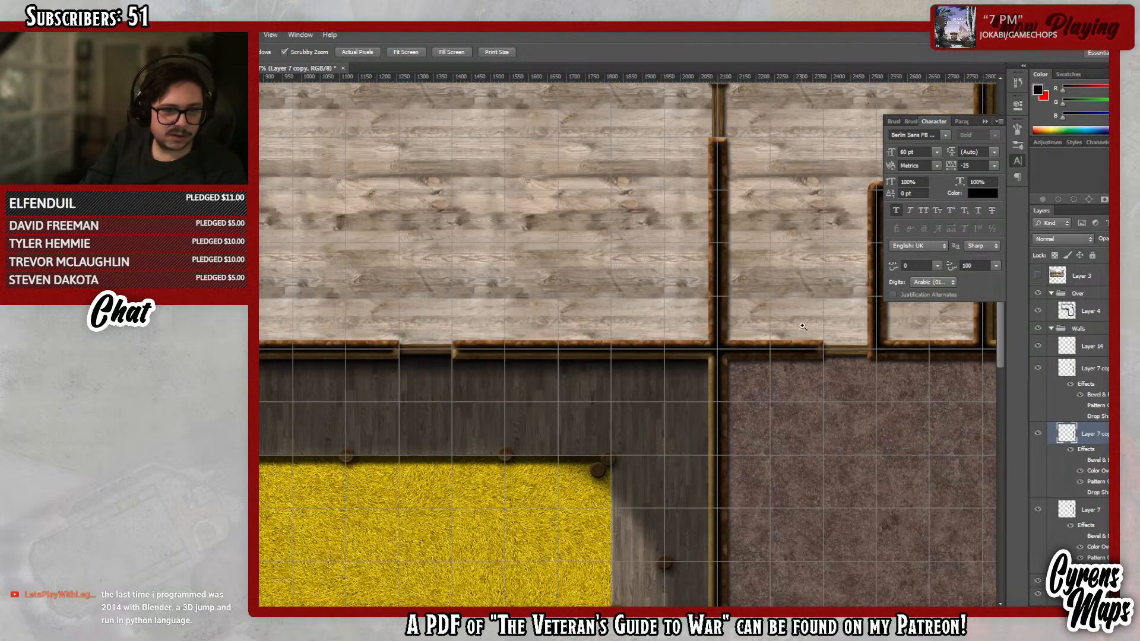
scroll(800, 321, "up", 10)
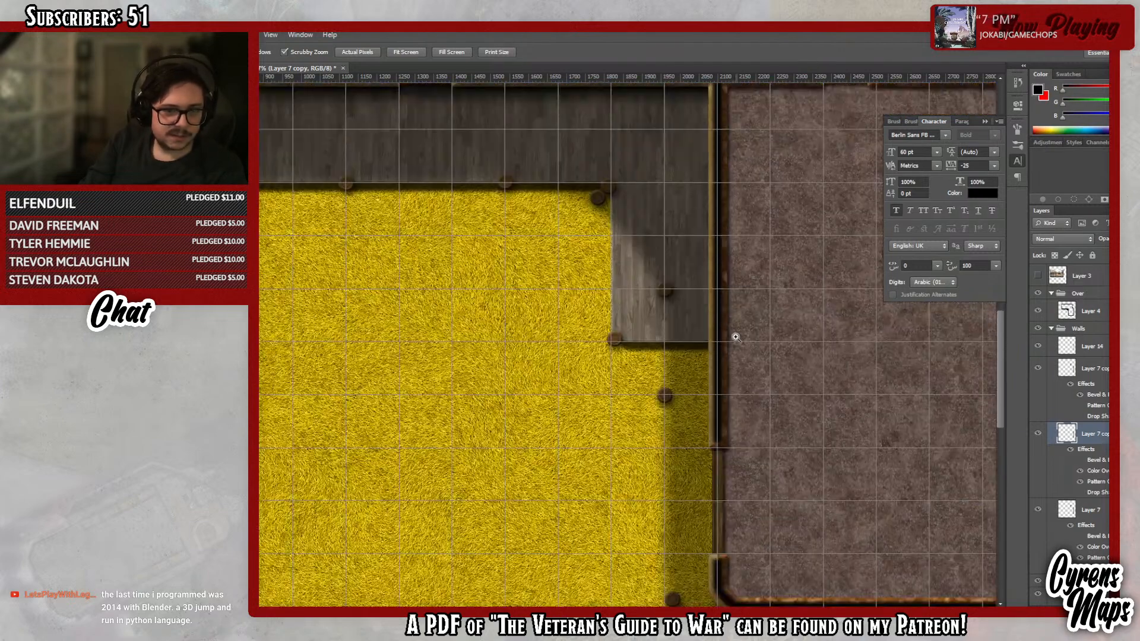
scroll(438, 280, "down", 3)
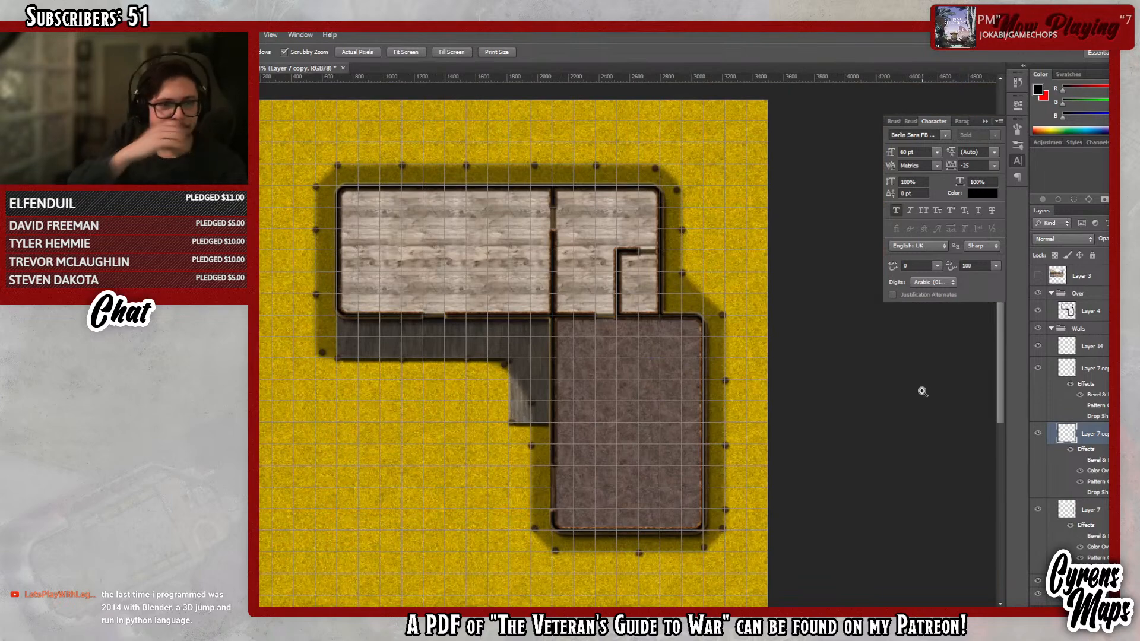
left_click_drag(451, 462, 486, 451)
left_click_drag(599, 378, 619, 428)
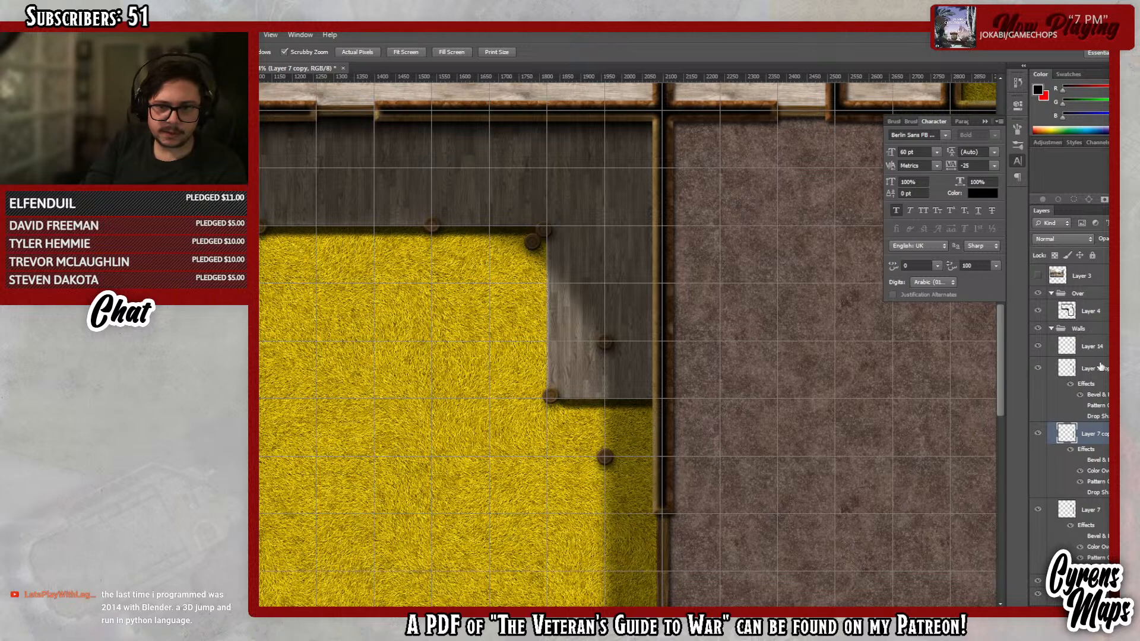
left_click(1051, 329)
left_click(1085, 343)
left_click(1096, 381)
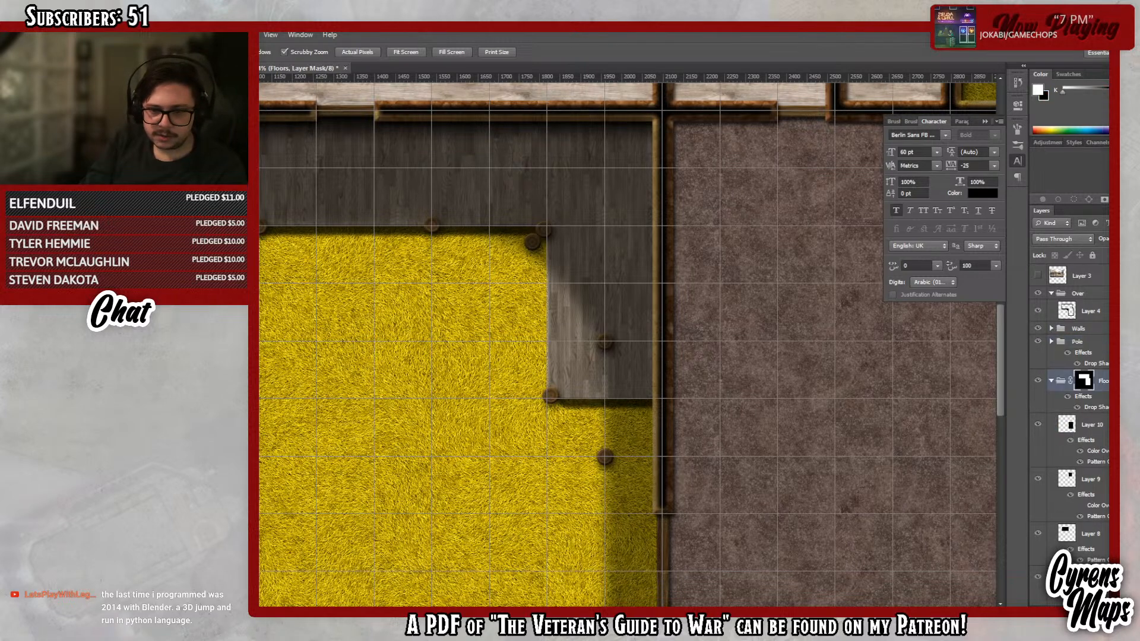
key("ctrl+g")
double_click(1081, 376)
type("Rails")
key("Return")
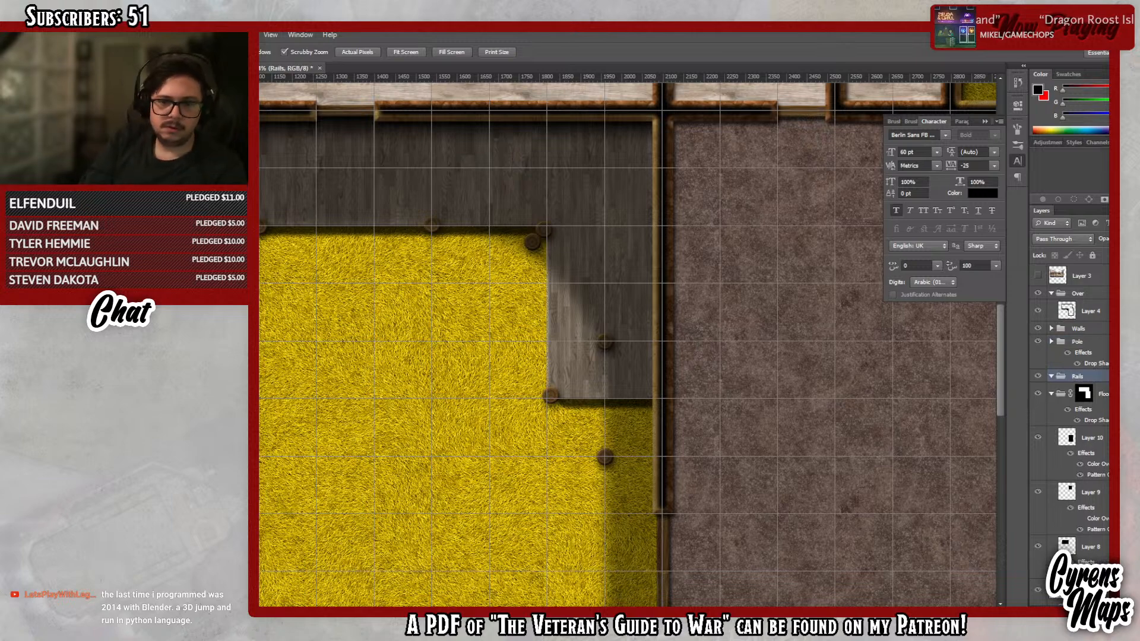
- Add a new layer inside the Rails group and fill the L-shaped porch floor area on it with black
key("ctrl+shift+alt+n")
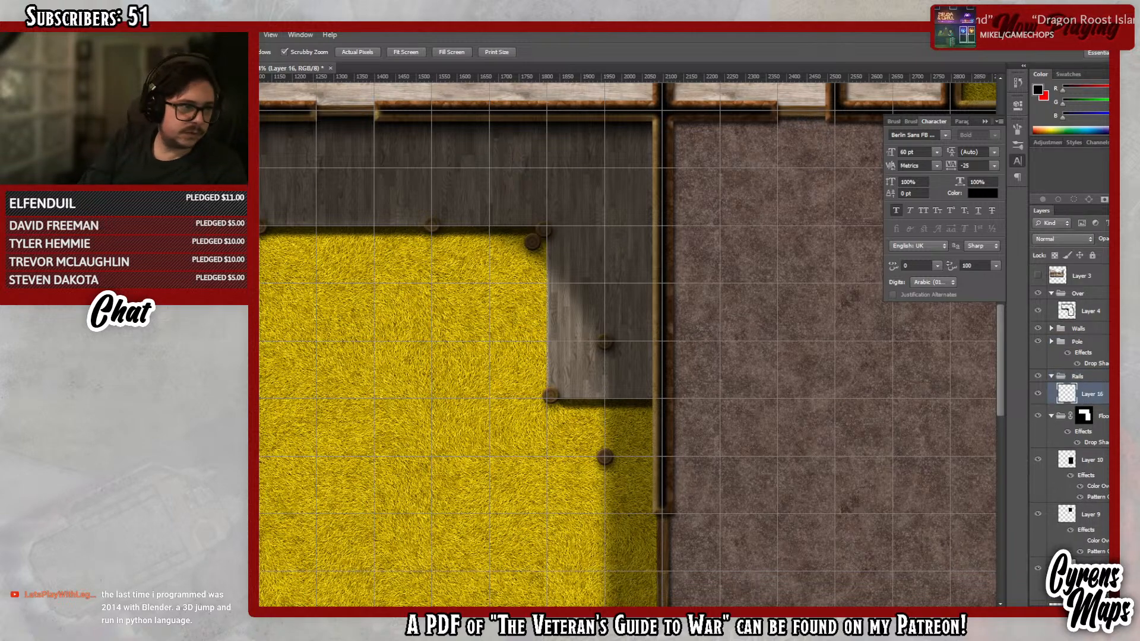
key("m")
left_click_drag(662, 398, 260, 226)
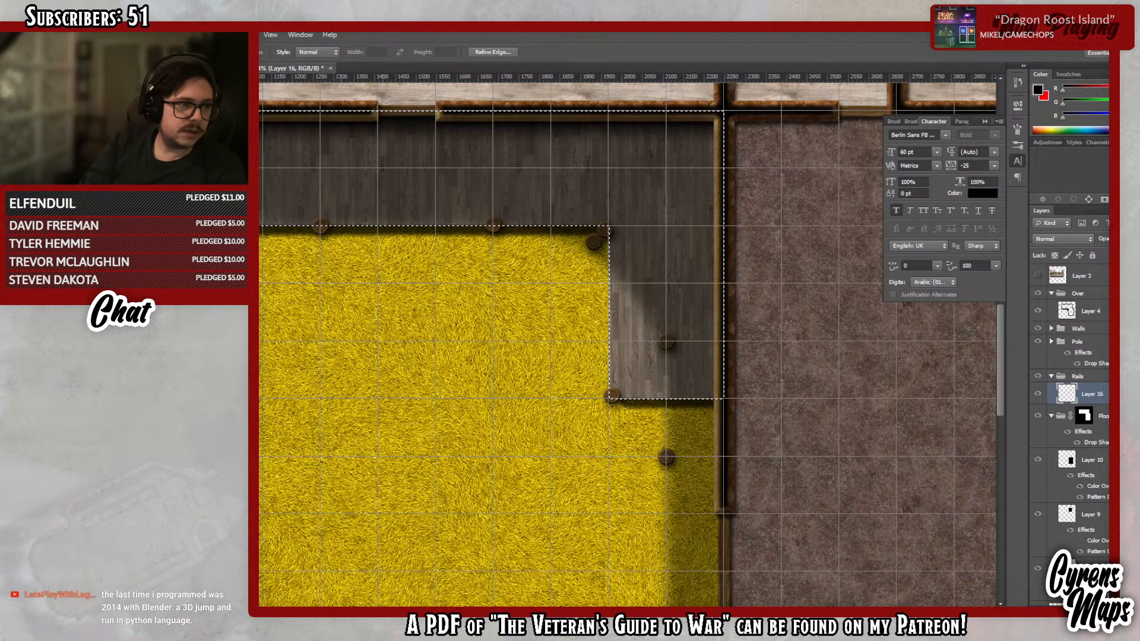
key("g")
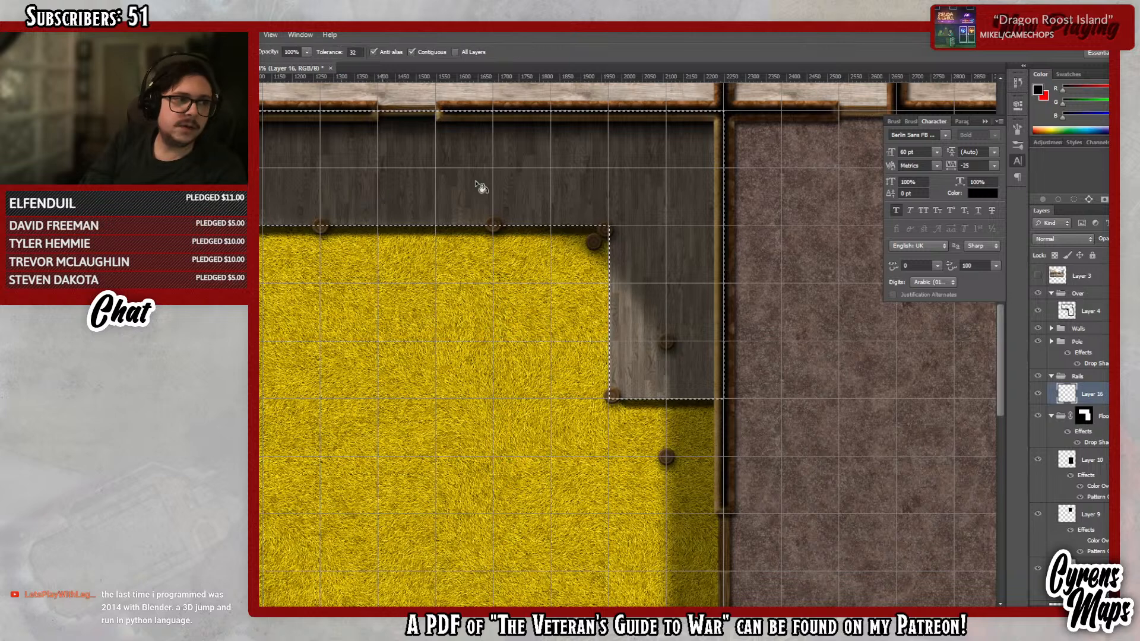
left_click(624, 196)
key("ctrl+d")
- Lower Layer 16's fill opacity to 0% and give it a black Stroke with its position set to Center
double_click(1104, 394)
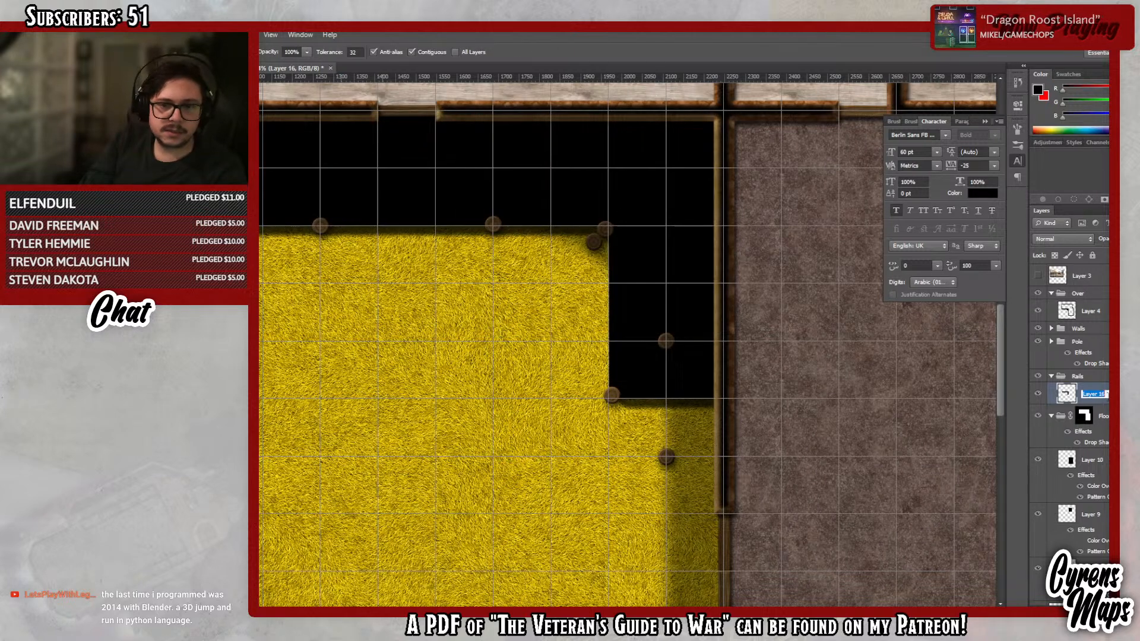
double_click(1105, 394)
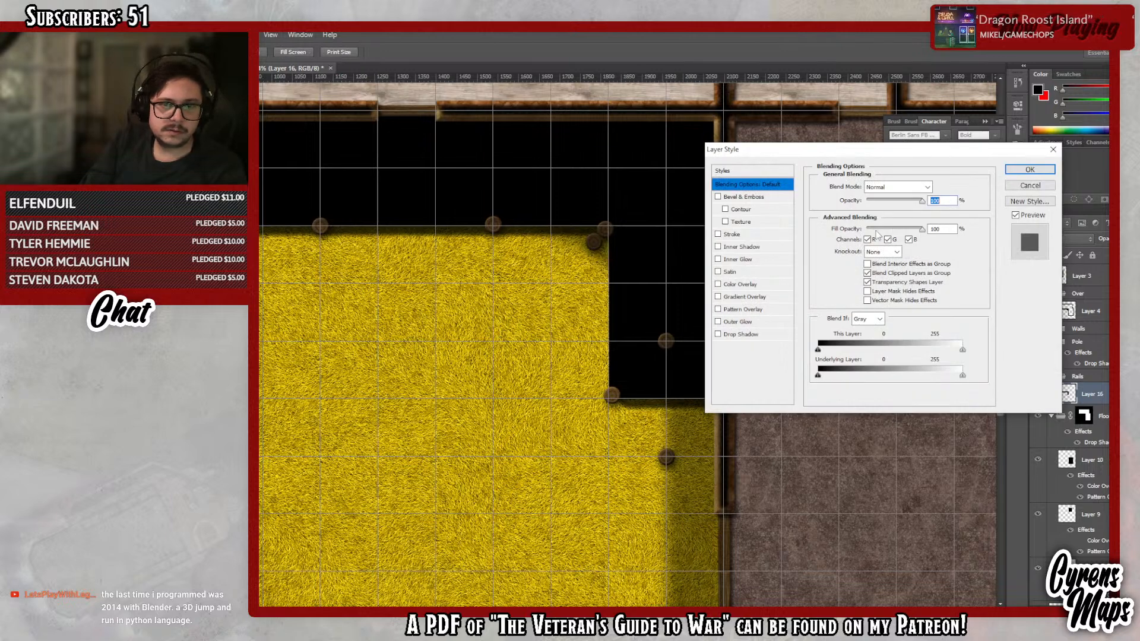
left_click_drag(896, 230, 732, 222)
left_click(735, 235)
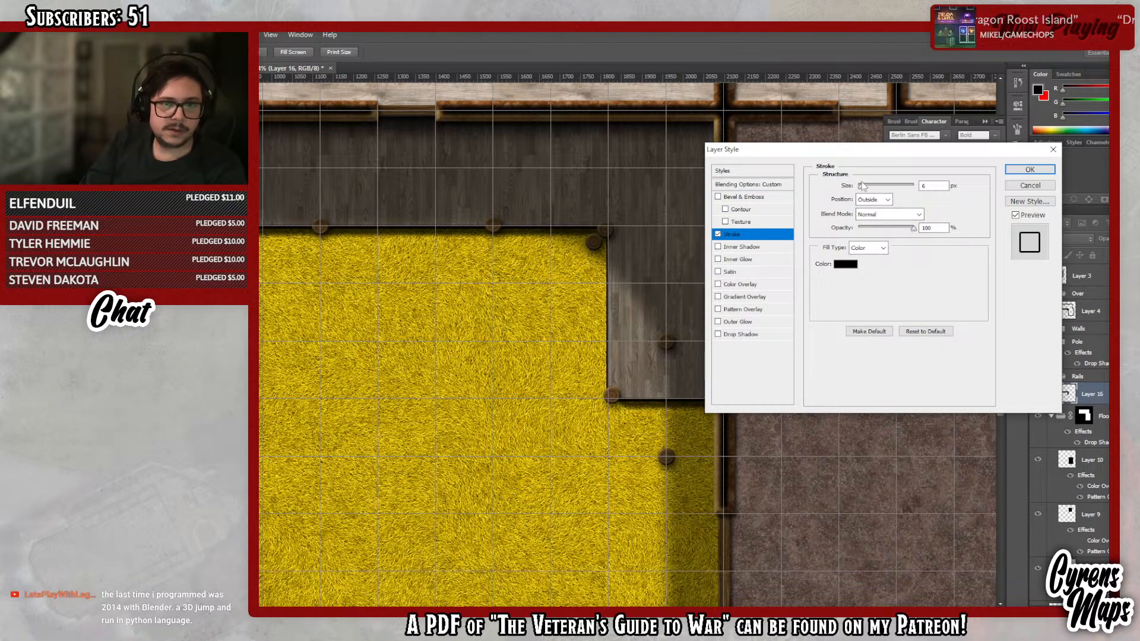
left_click(871, 199)
left_click(874, 229)
- Thicken the porch outline's stroke to about 14 px and apply the layer style
left_click_drag(863, 189, 865, 191)
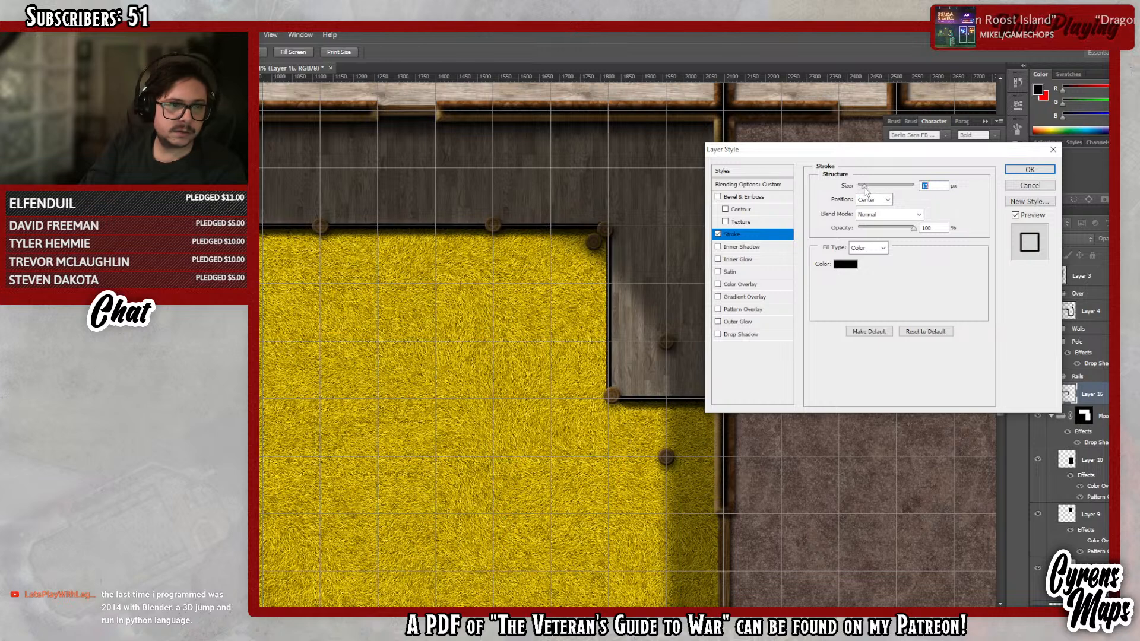
key("Up")
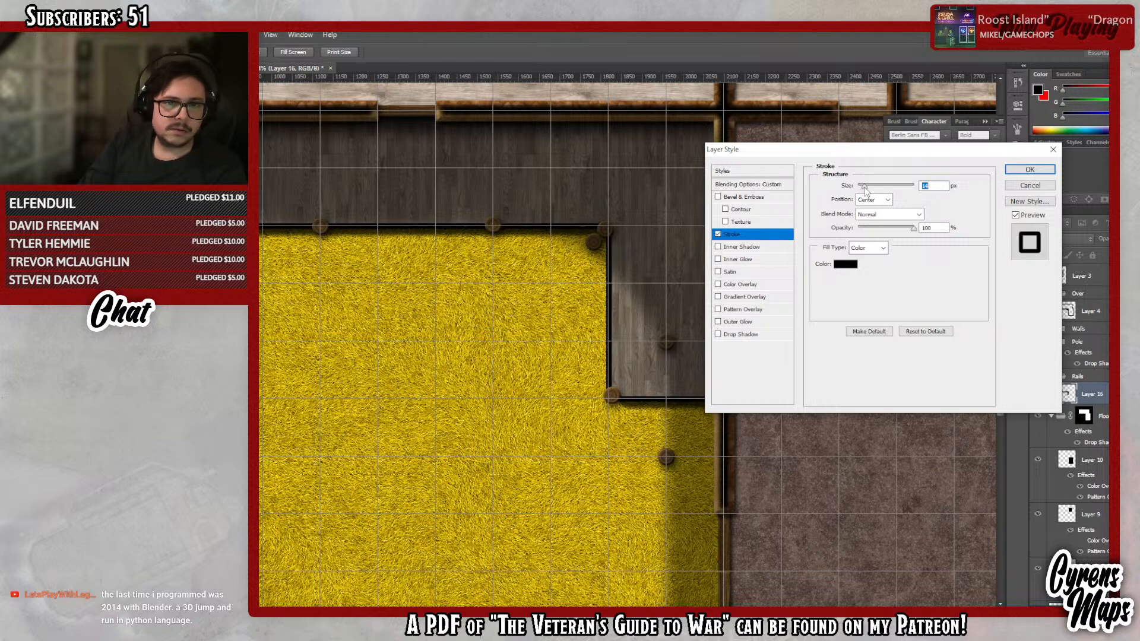
key("Down")
key("Down")
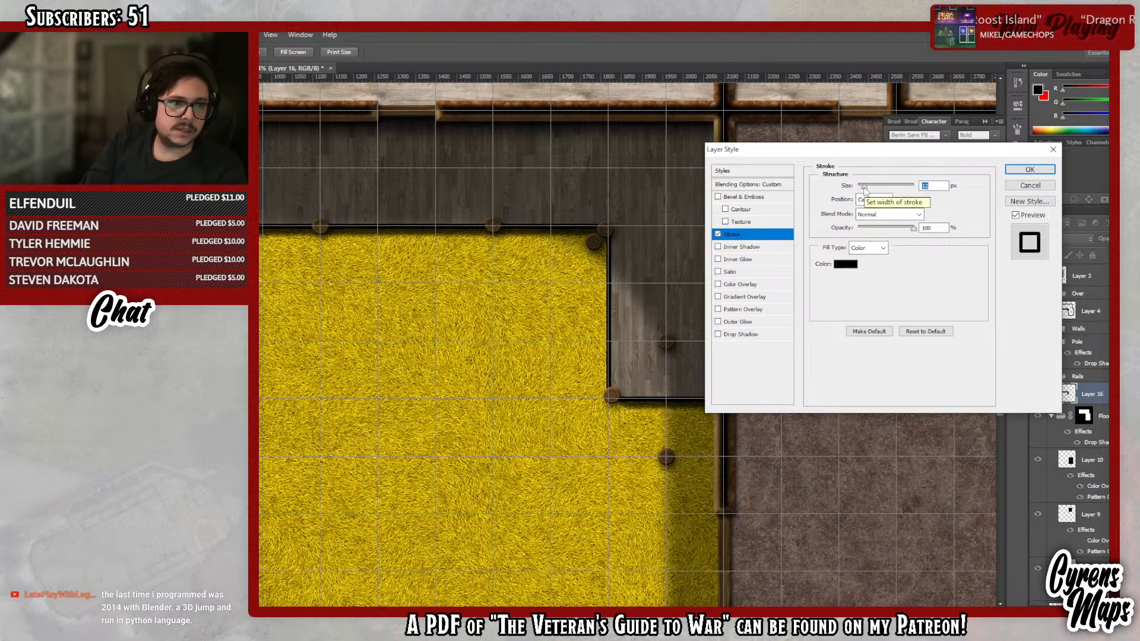
key("Up")
key("Up")
key("Up")
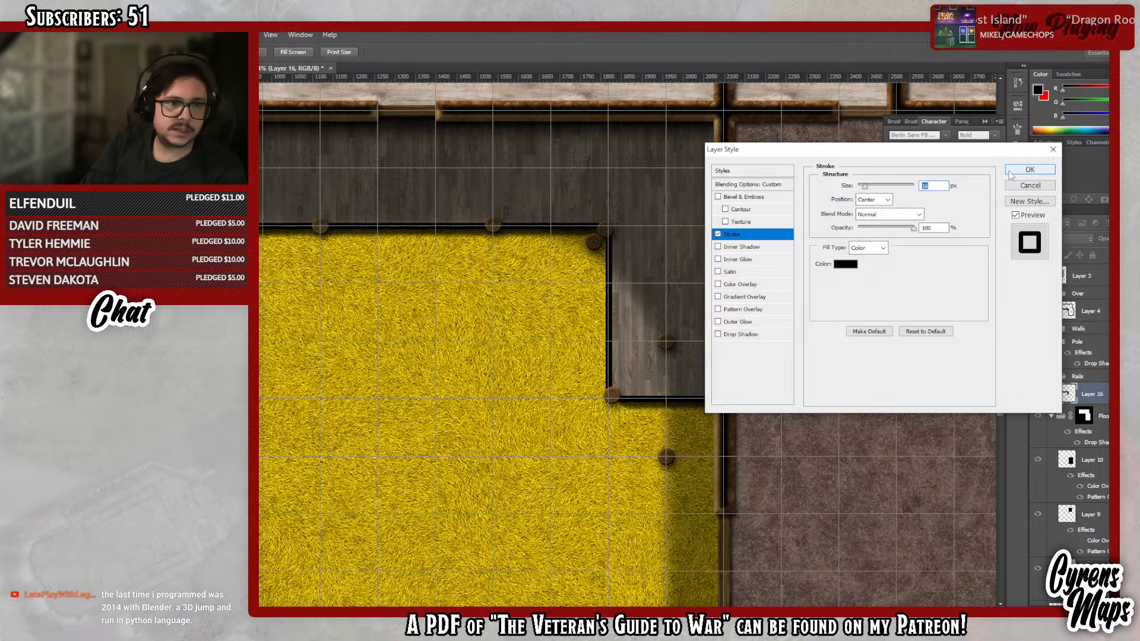
key("Down")
left_click(1031, 169)
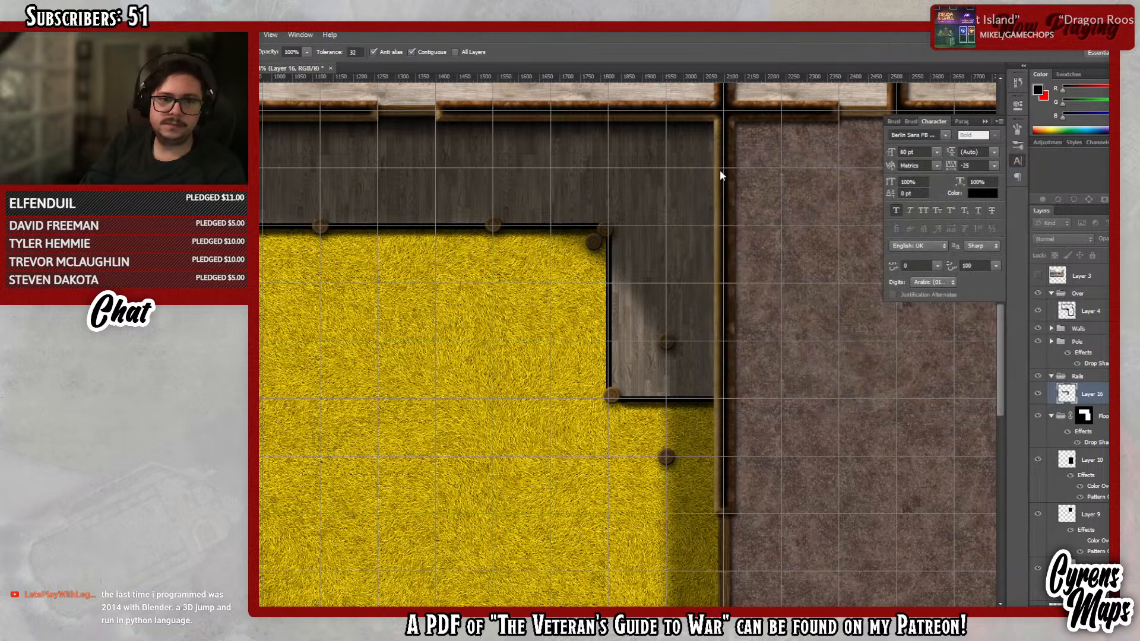
- Rasterize Layer 16's style and delete the rail between two neighbouring poles on the porch's long edge, leaving a three-square gap
right_click(1105, 403)
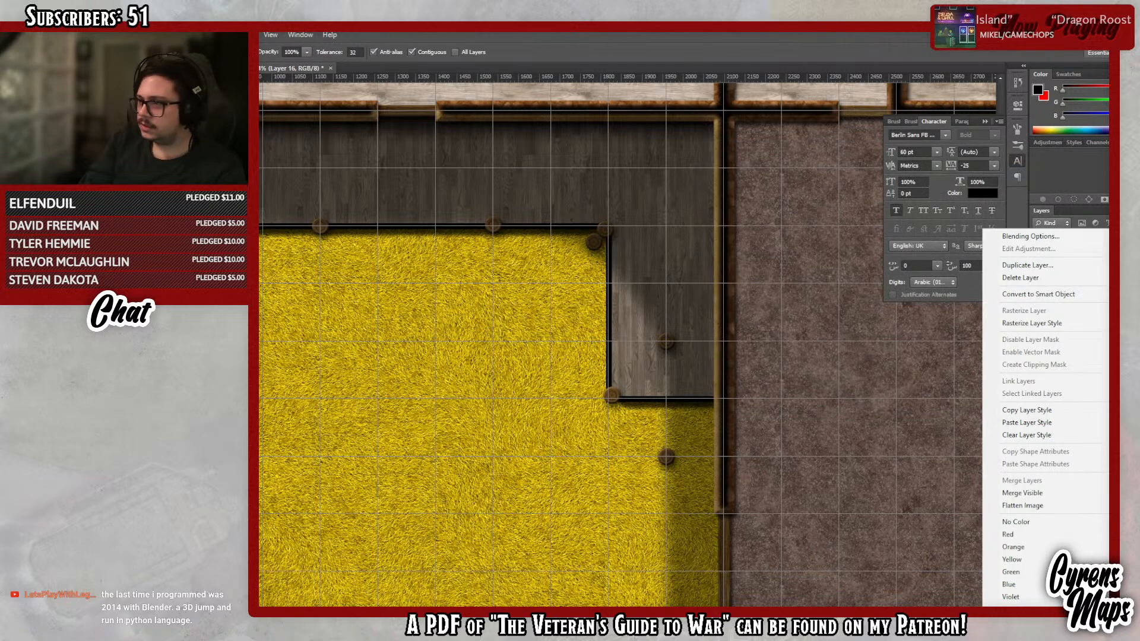
left_click(1038, 323)
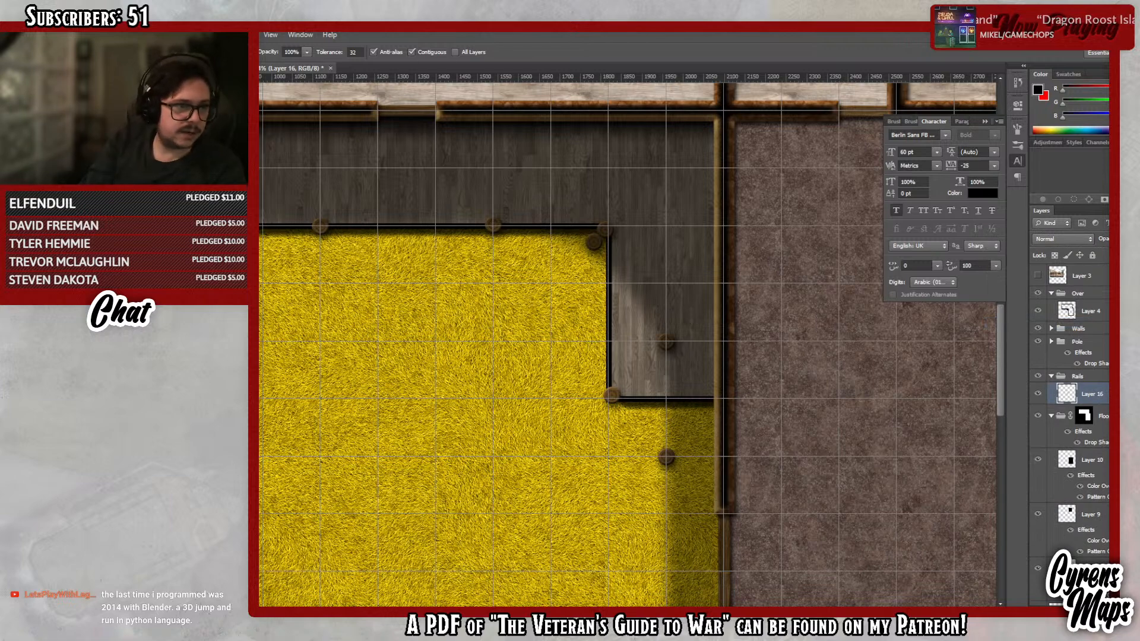
key("m")
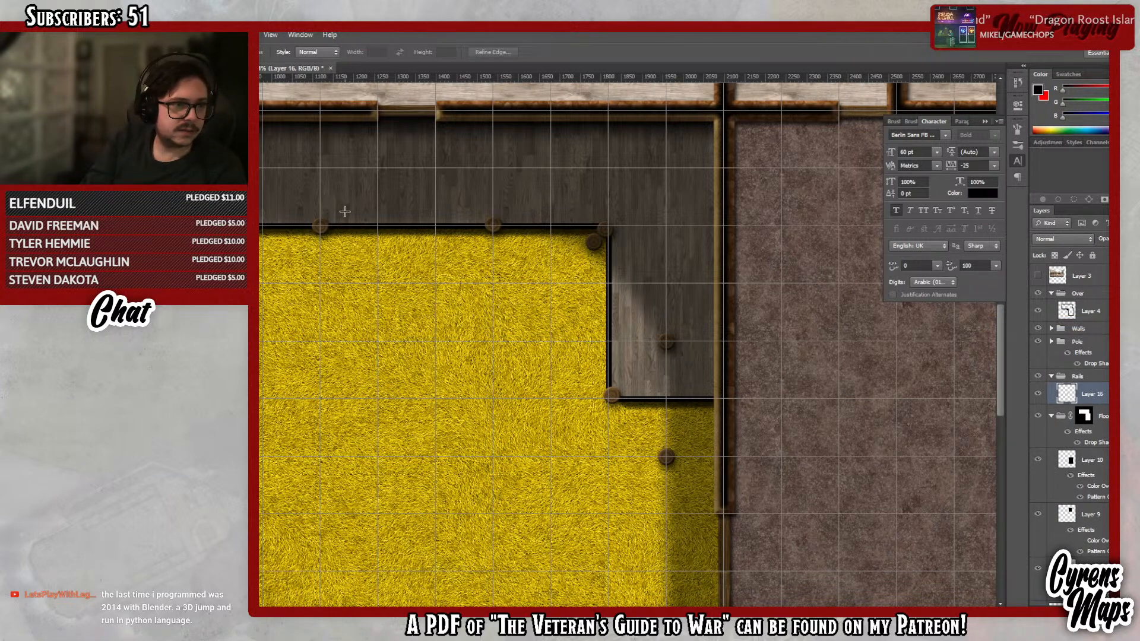
left_click_drag(321, 192, 493, 283)
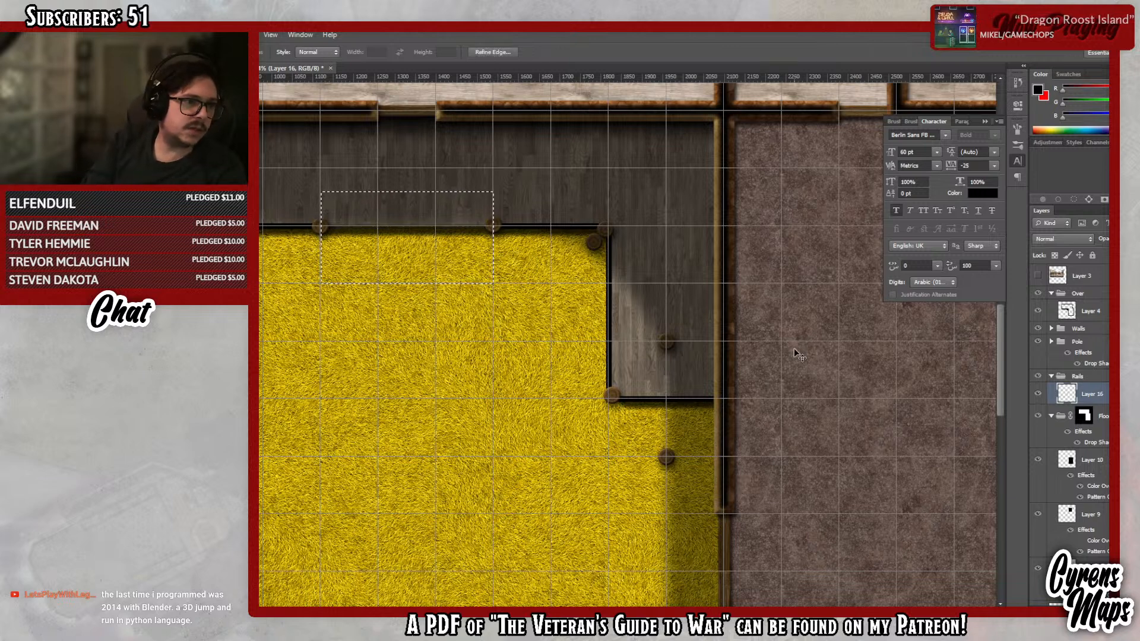
key("ctrl+d")
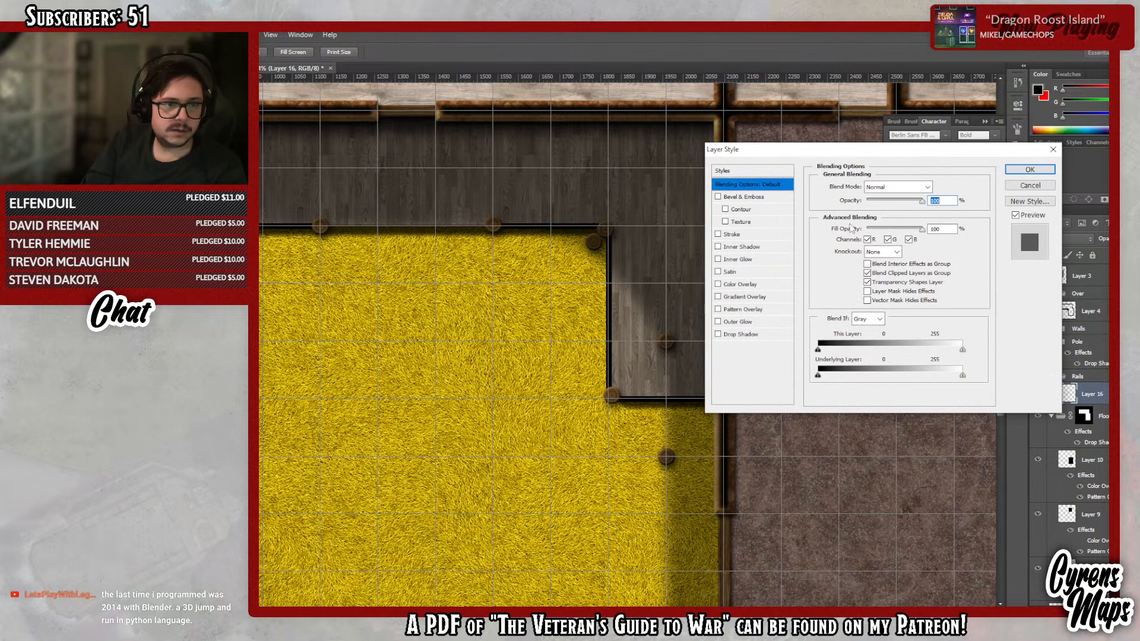
- Give the rails on Layer 16 a 75% Multiply drop shadow with increased distance and a light-brown wood Pattern Overlay at 25% scale
left_click(740, 334)
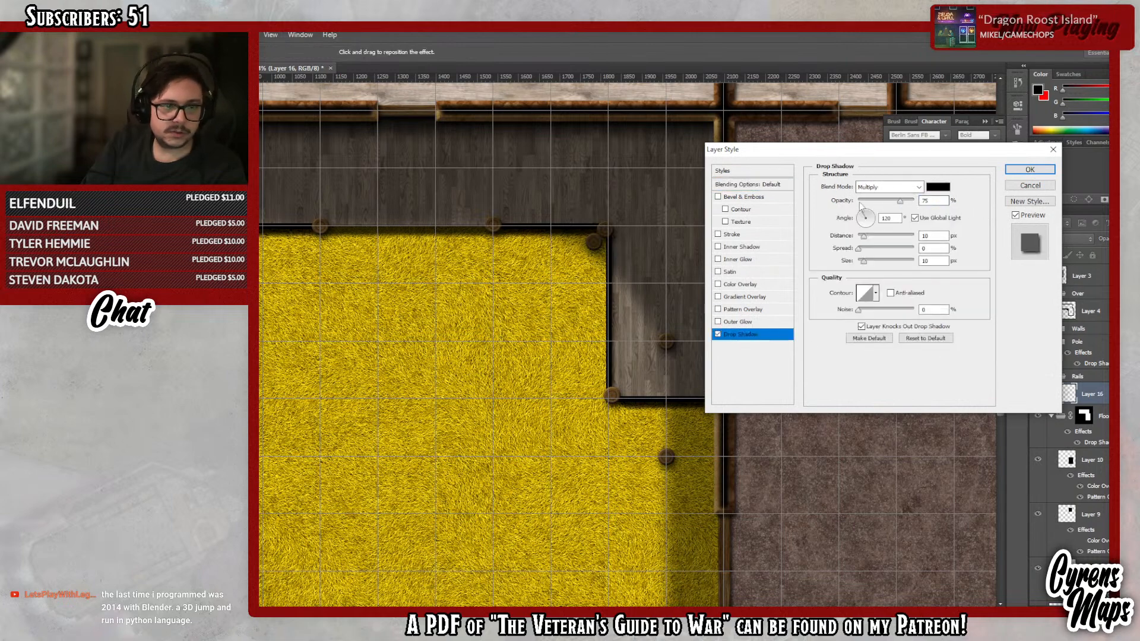
left_click_drag(867, 241, 869, 241)
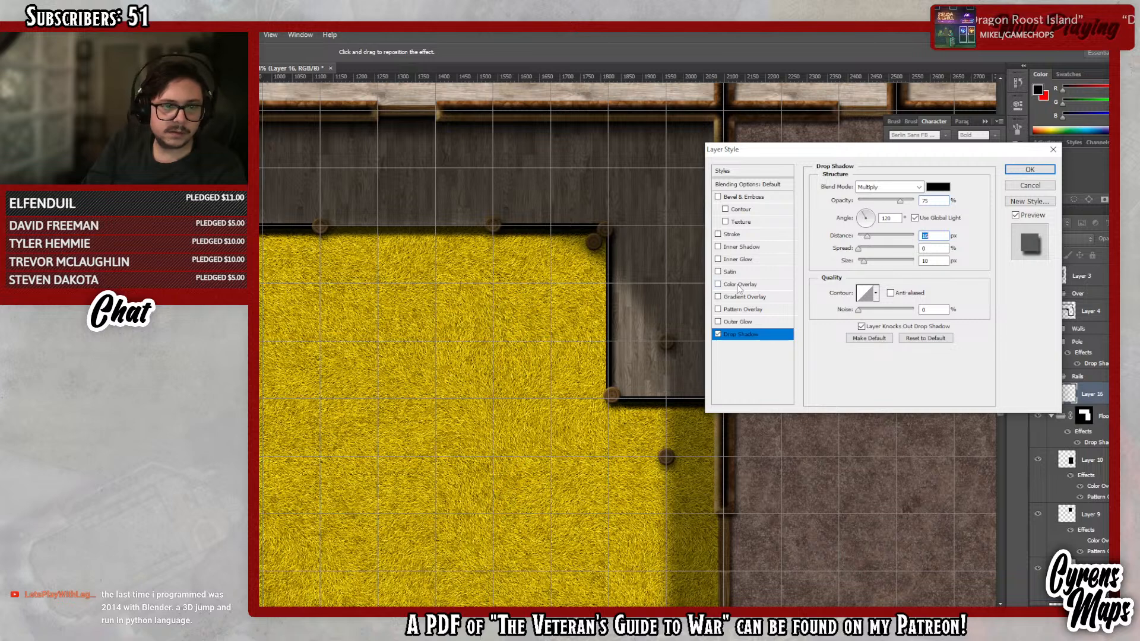
left_click(738, 310)
left_click(892, 226)
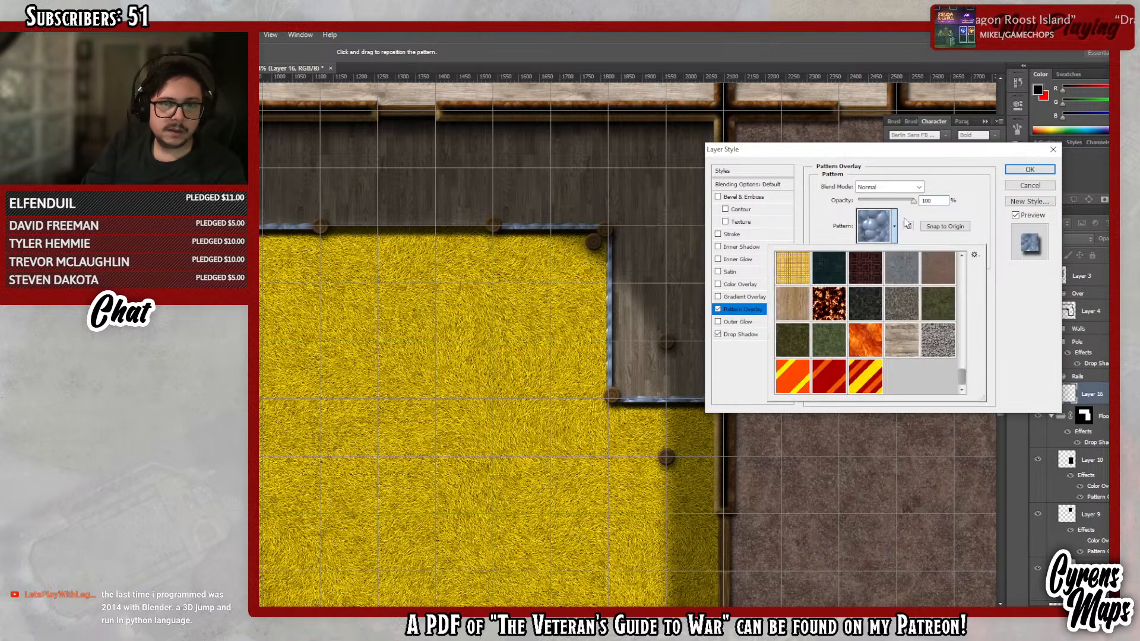
scroll(964, 348, "up", 5)
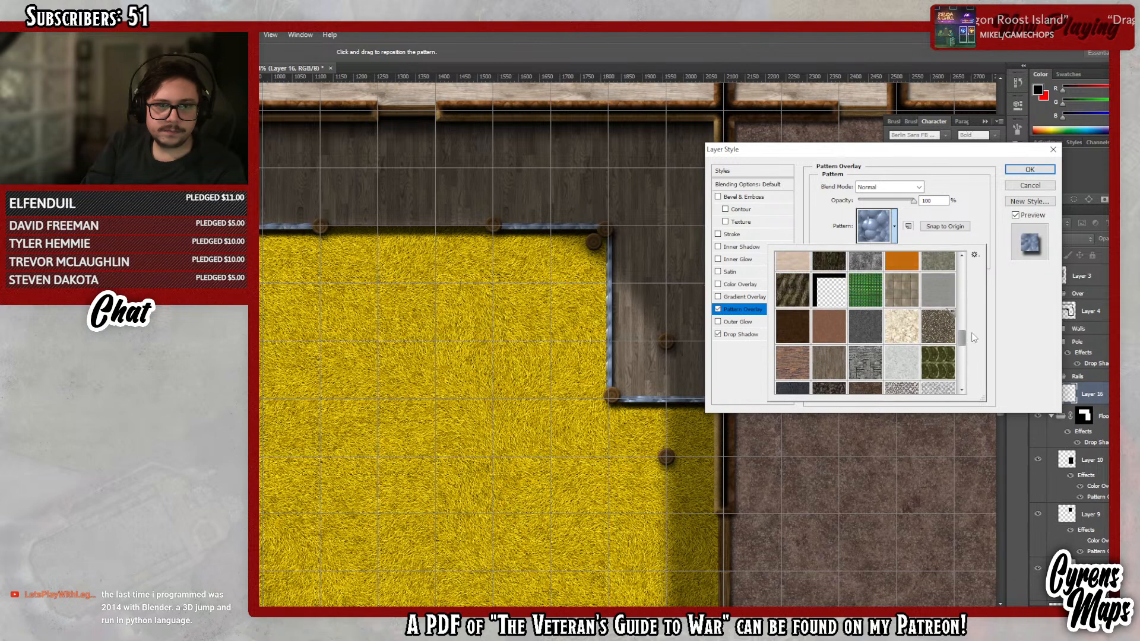
left_click_drag(972, 351, 968, 374)
left_click(819, 304)
left_click(796, 304)
left_click(1011, 307)
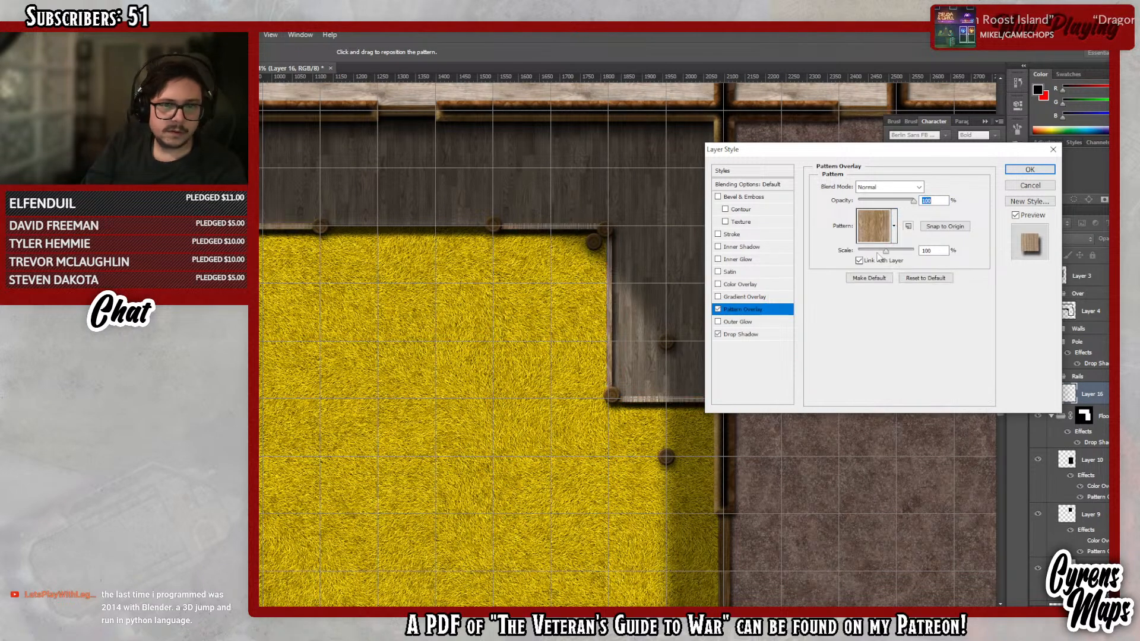
double_click(932, 250)
type("25")
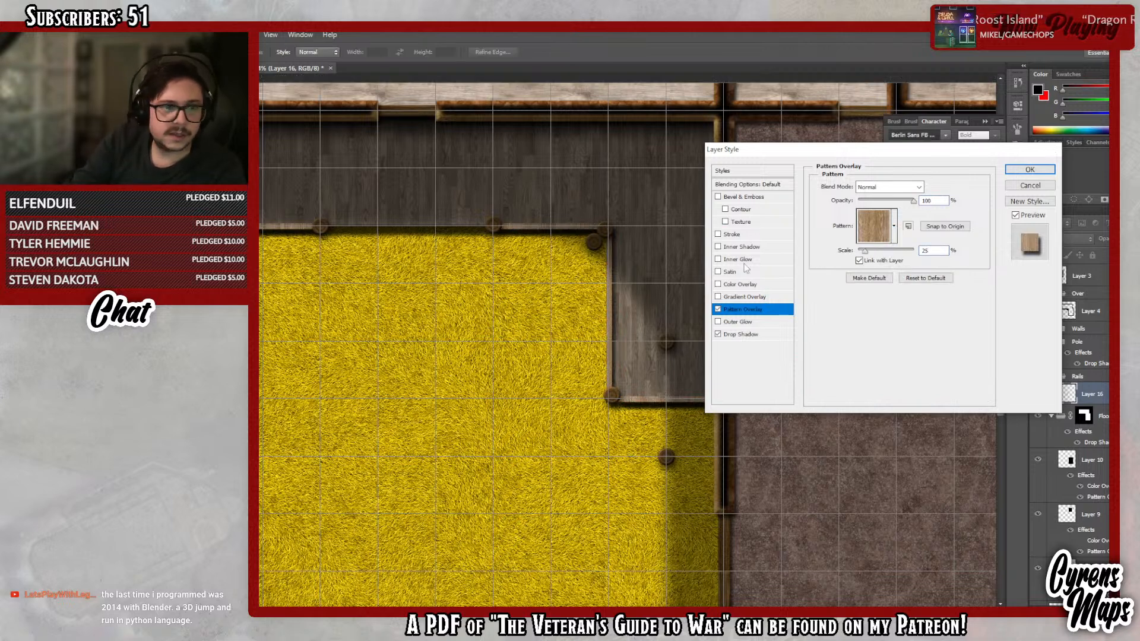
- Apply the rails' pattern and shadow style, then add a smooth Inner Bevel with a 5 px size to Layer 16
key("Return")
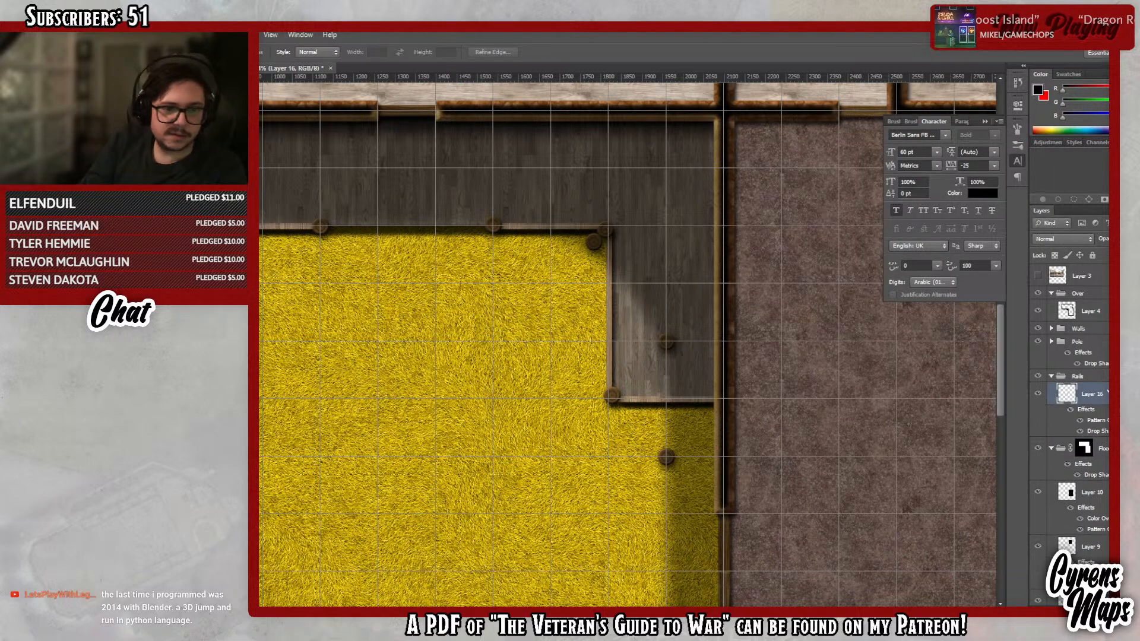
double_click(1099, 394)
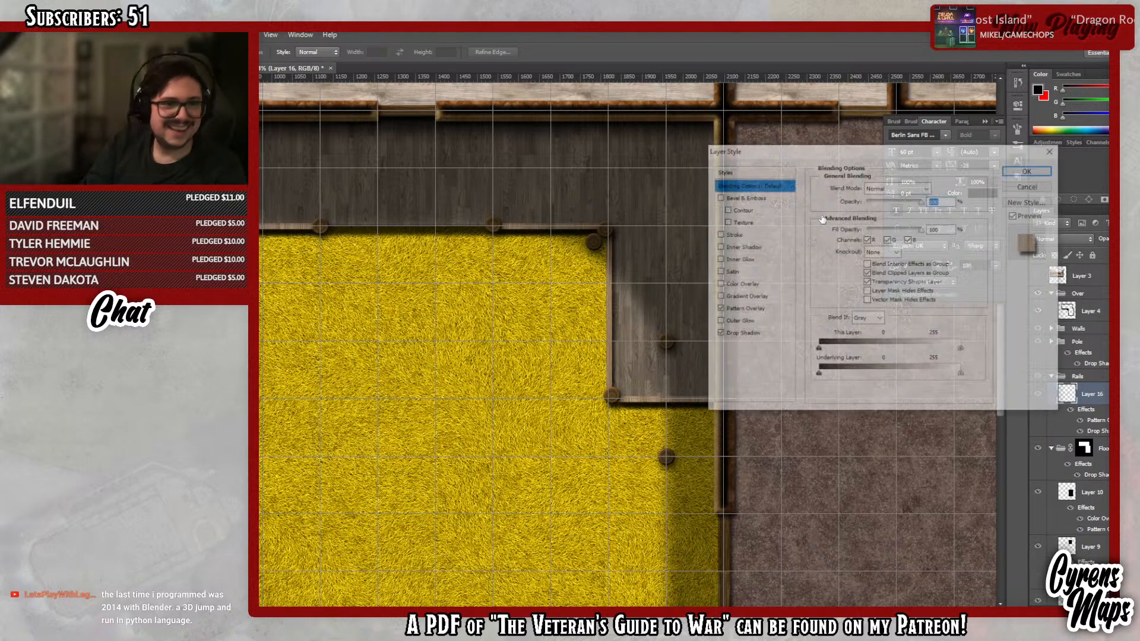
left_click(723, 196)
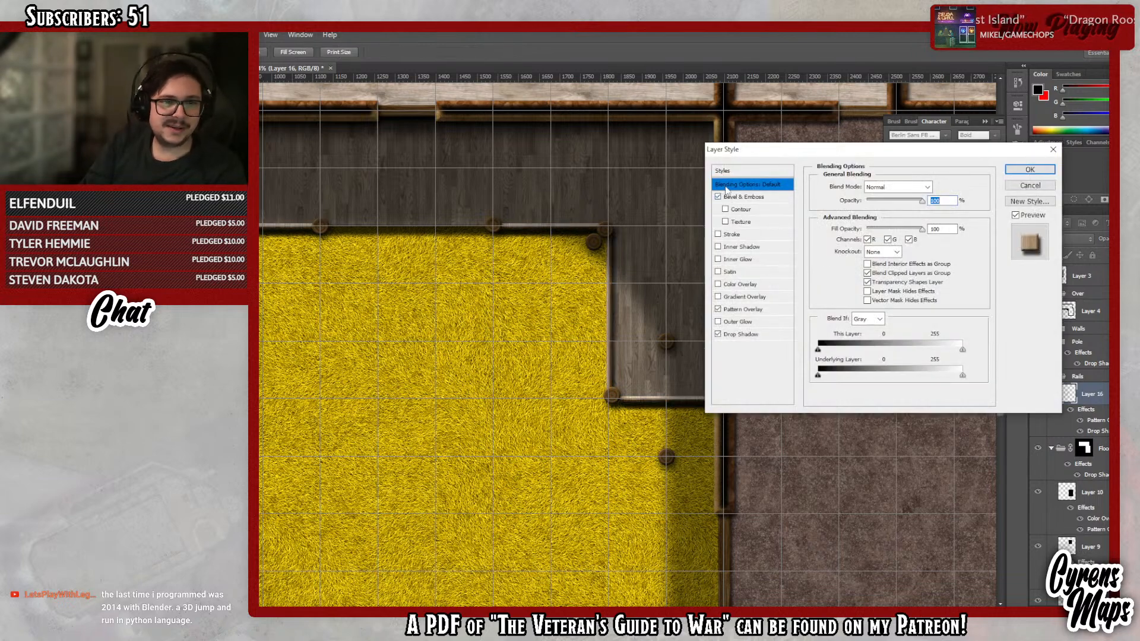
left_click(744, 196)
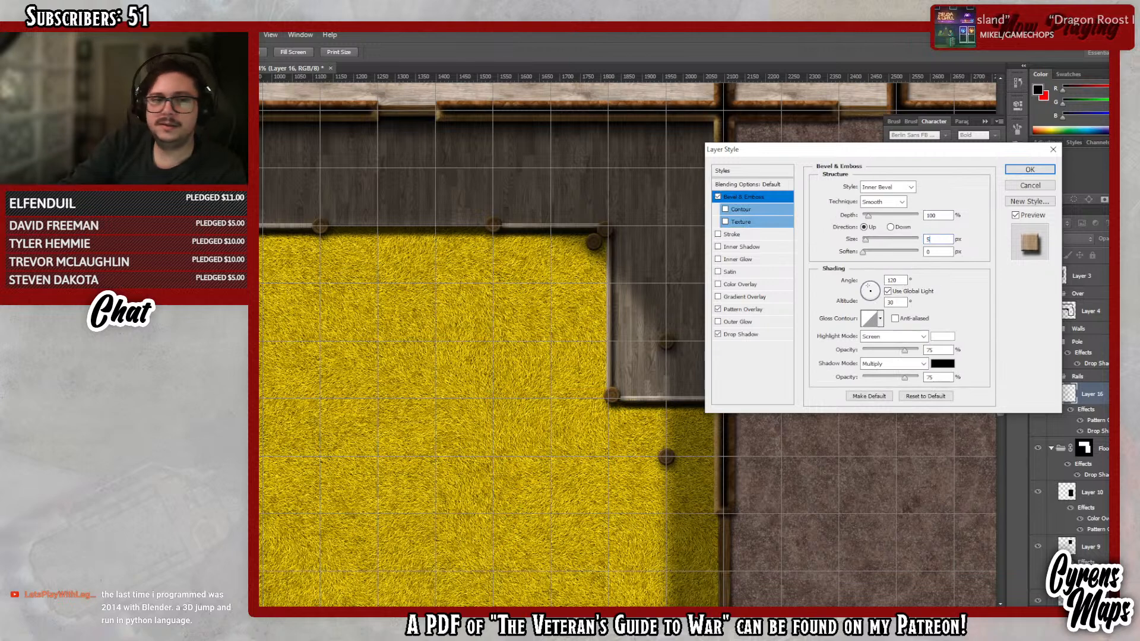
key("Return")
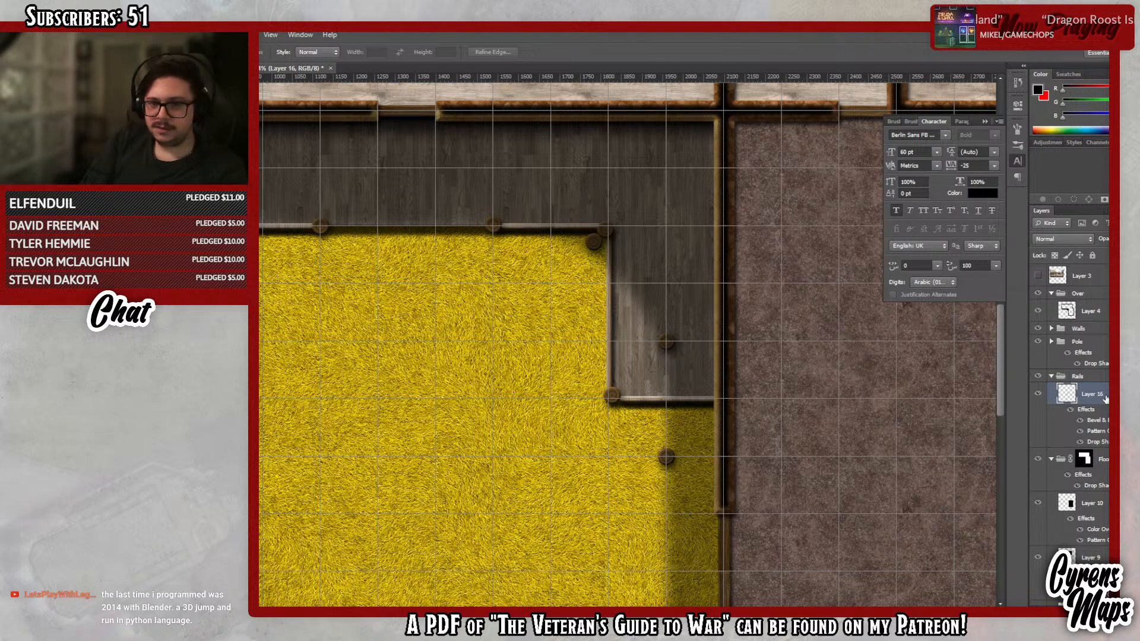
- Refine the rails' Bevel & Emboss with Overlay highlight mode, 37% shadow opacity, 2 px soften and 7 px size, and apply it
double_click(1095, 420)
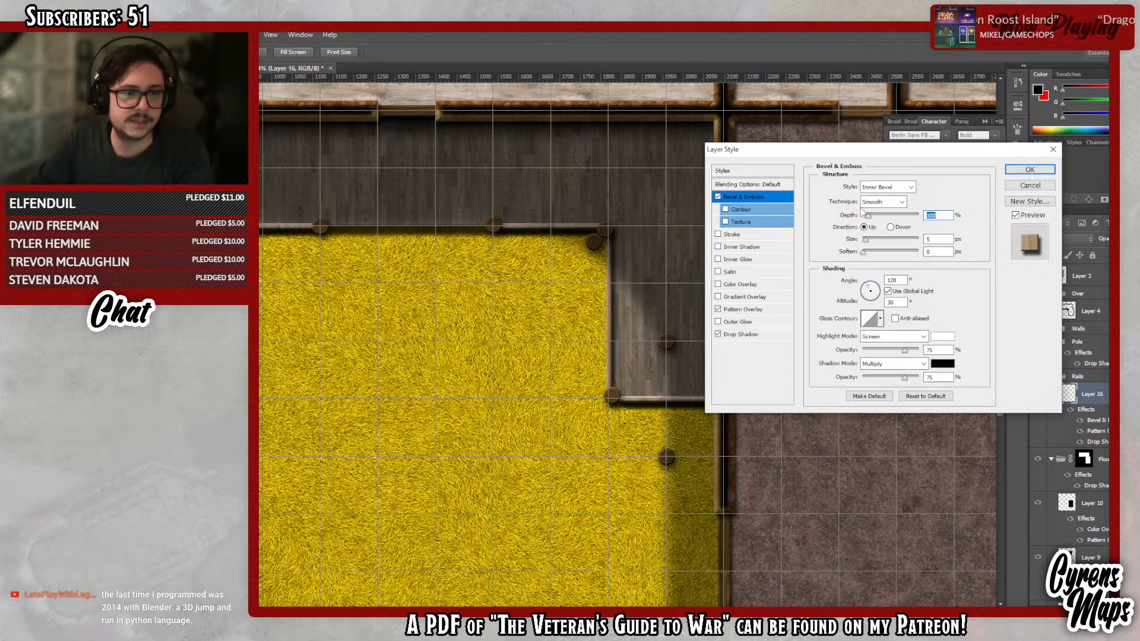
left_click(894, 336)
left_click(887, 479)
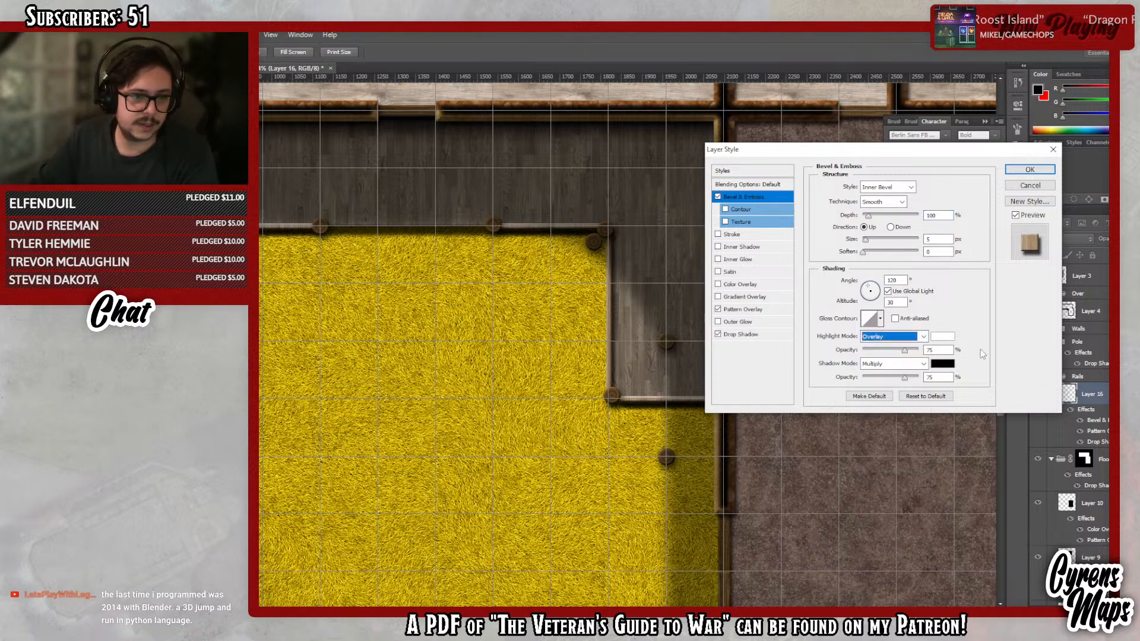
double_click(950, 215)
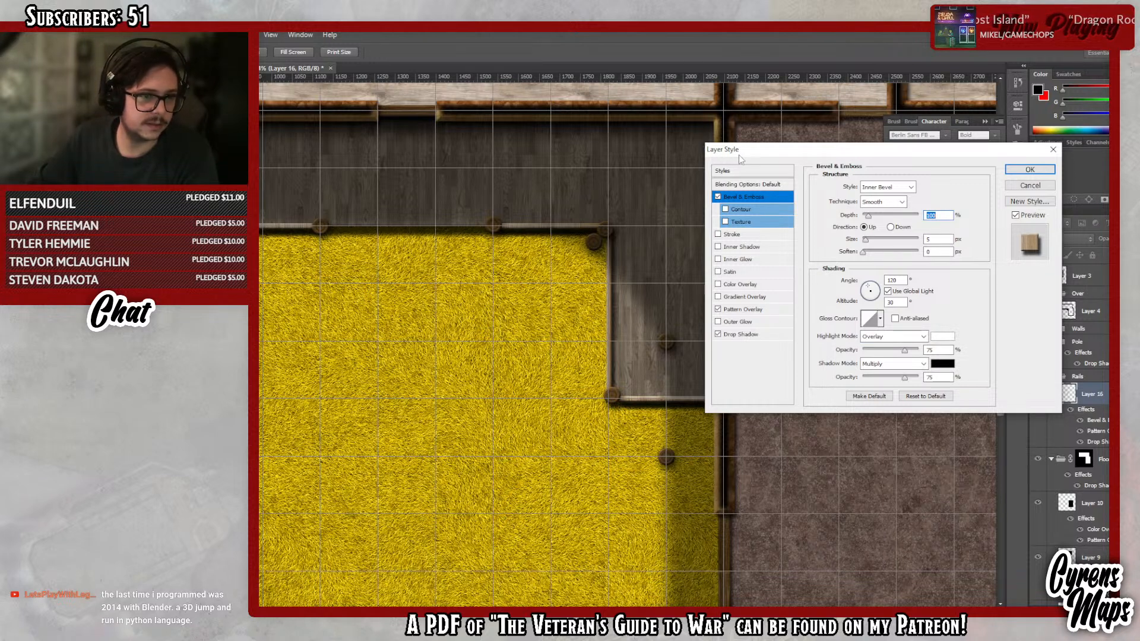
left_click_drag(903, 378, 878, 378)
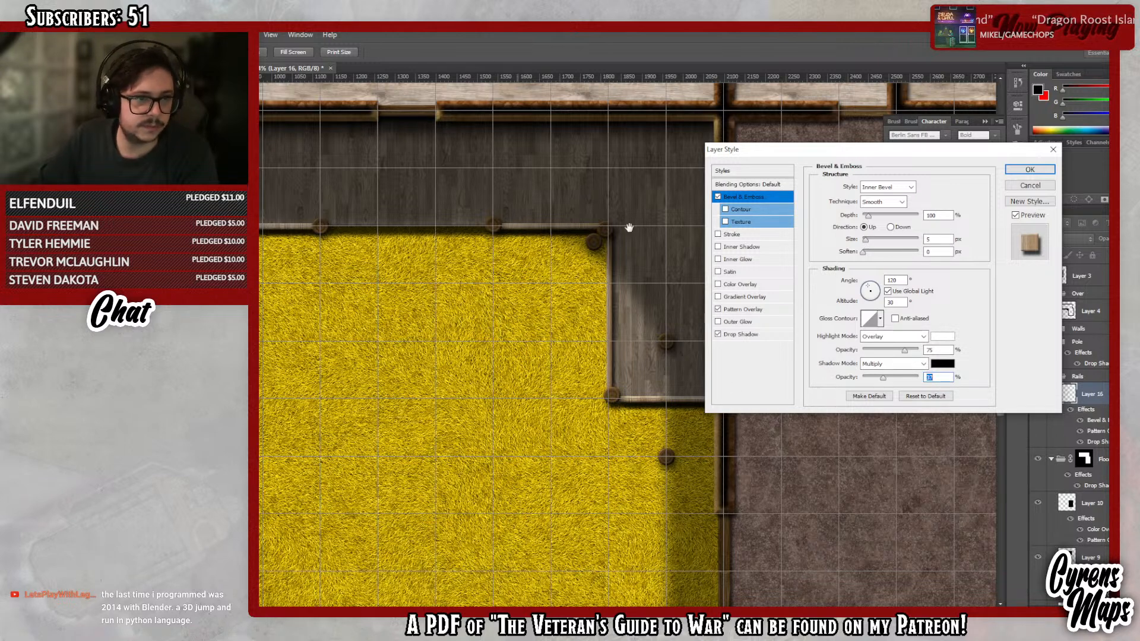
left_click(867, 253)
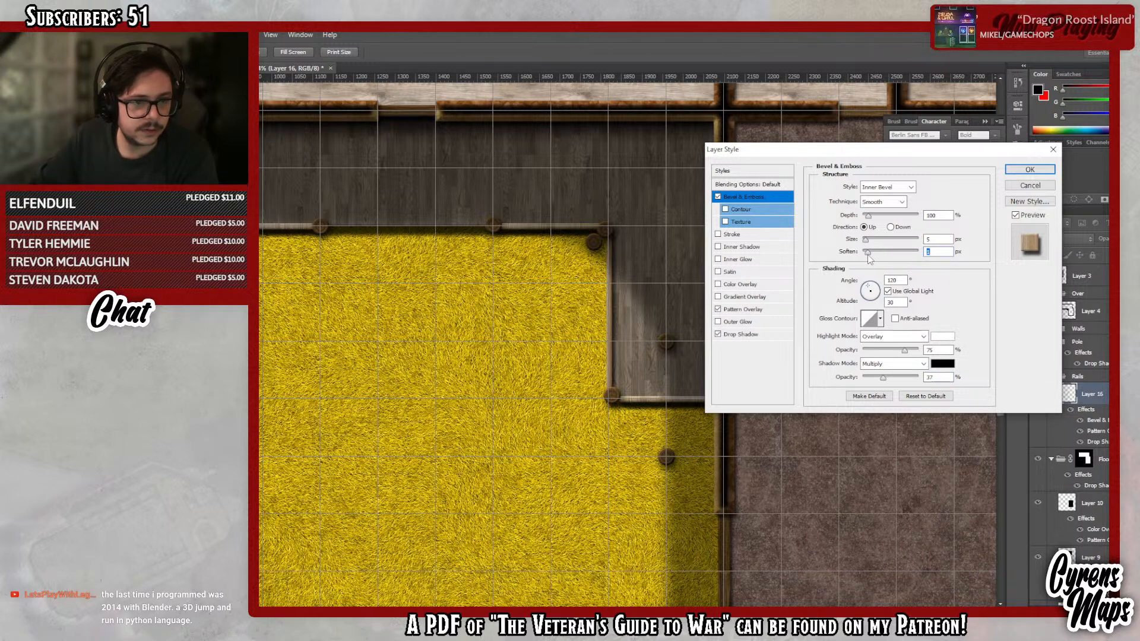
left_click_drag(867, 253, 869, 253)
left_click(865, 240)
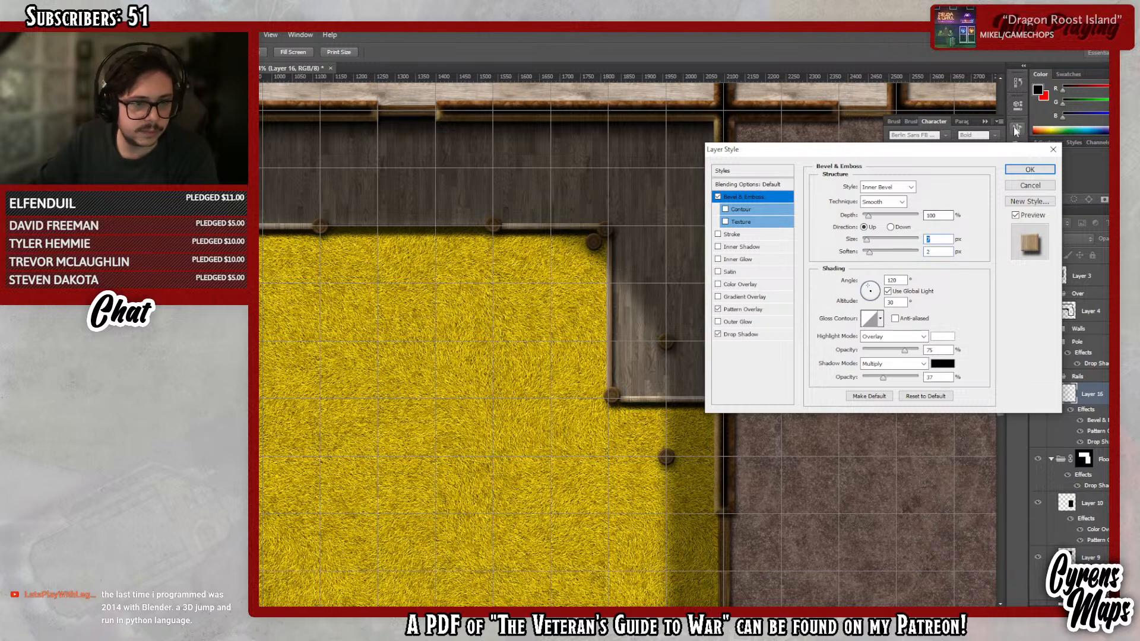
left_click(1024, 169)
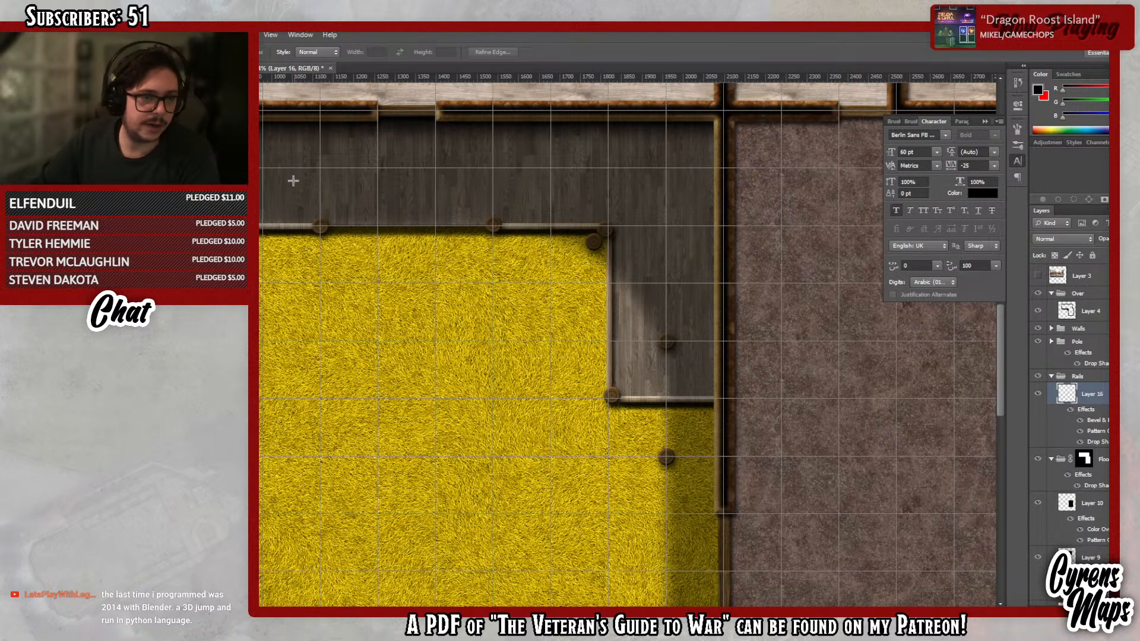
- Create a group named Stairs above the floors group and mask it to a rectangle below the rail gap between the two posts
left_click(1052, 376)
left_click(1083, 393)
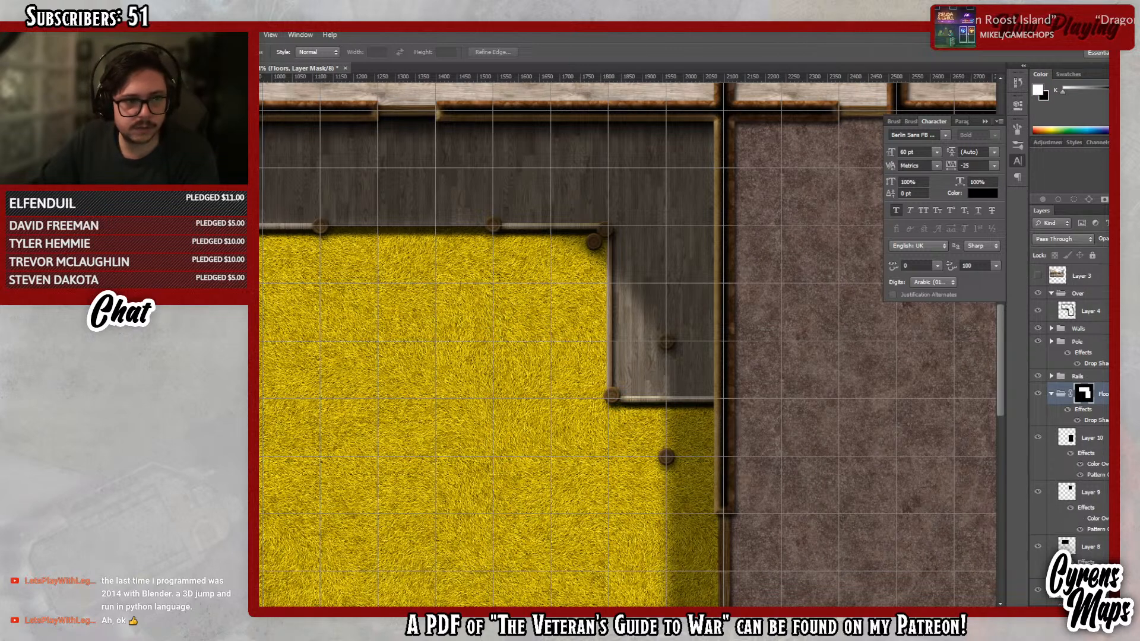
scroll(1093, 480, "down", 3)
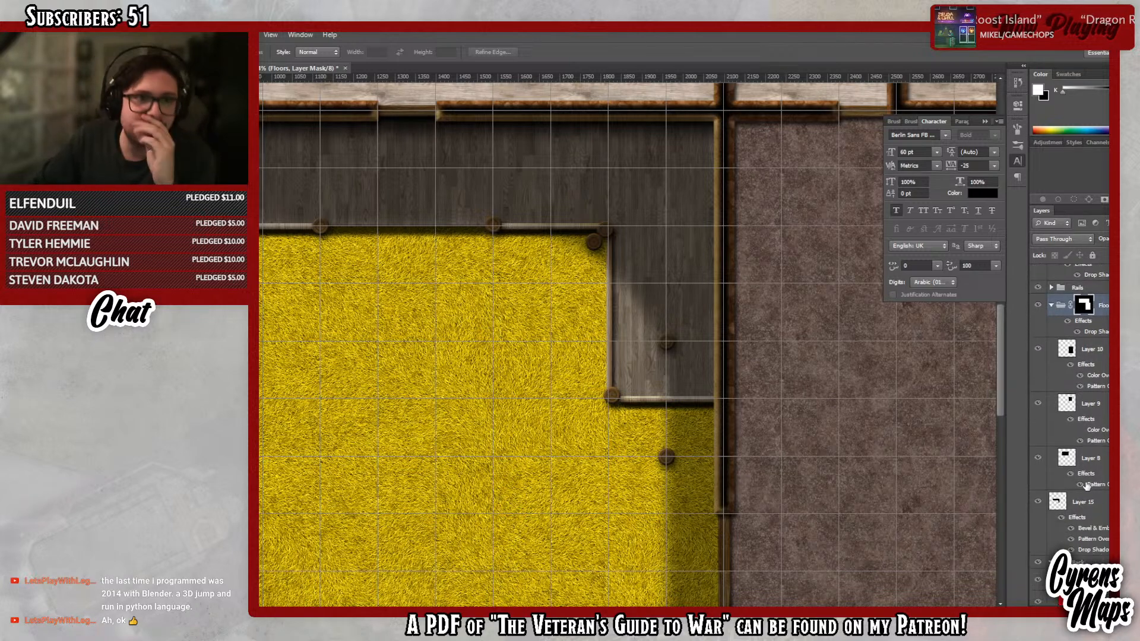
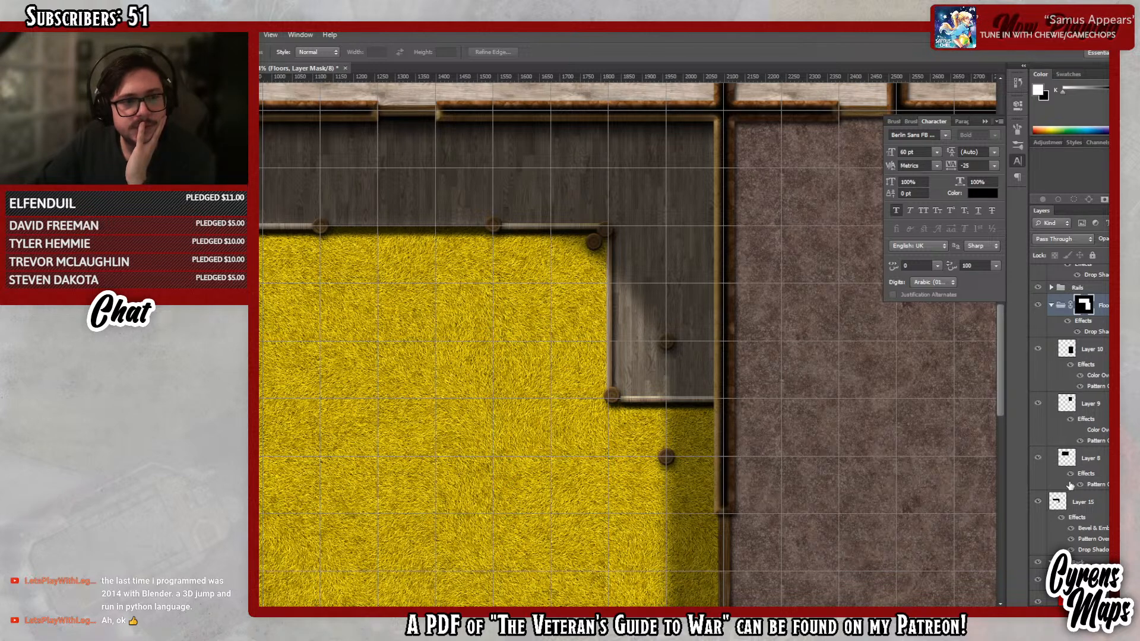
scroll(1092, 460, "up", 2)
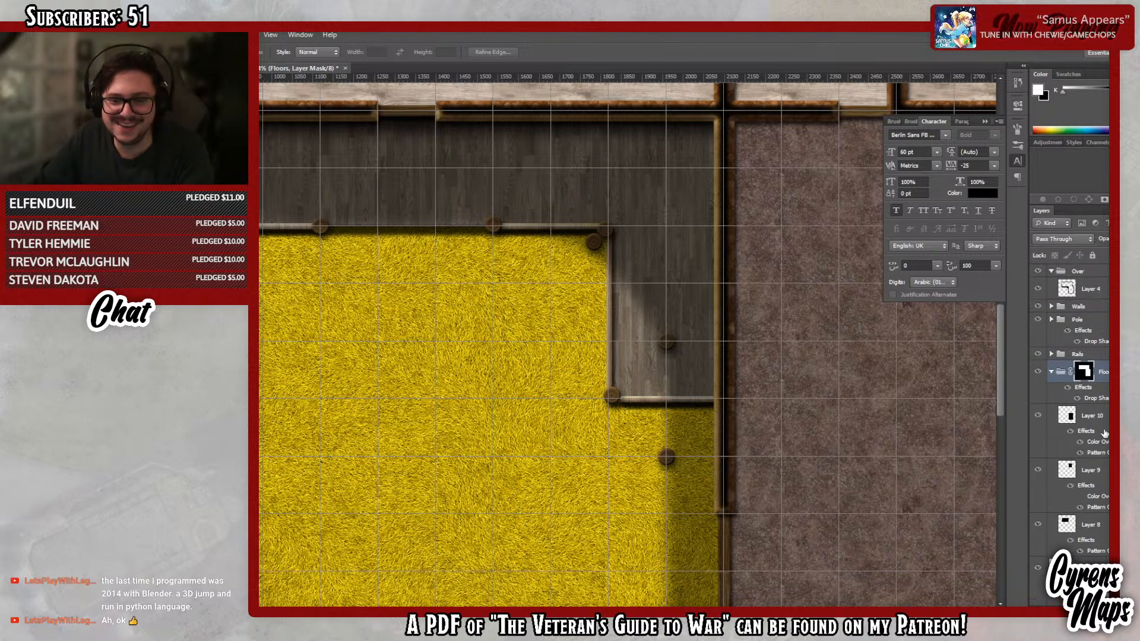
key("ctrl+g")
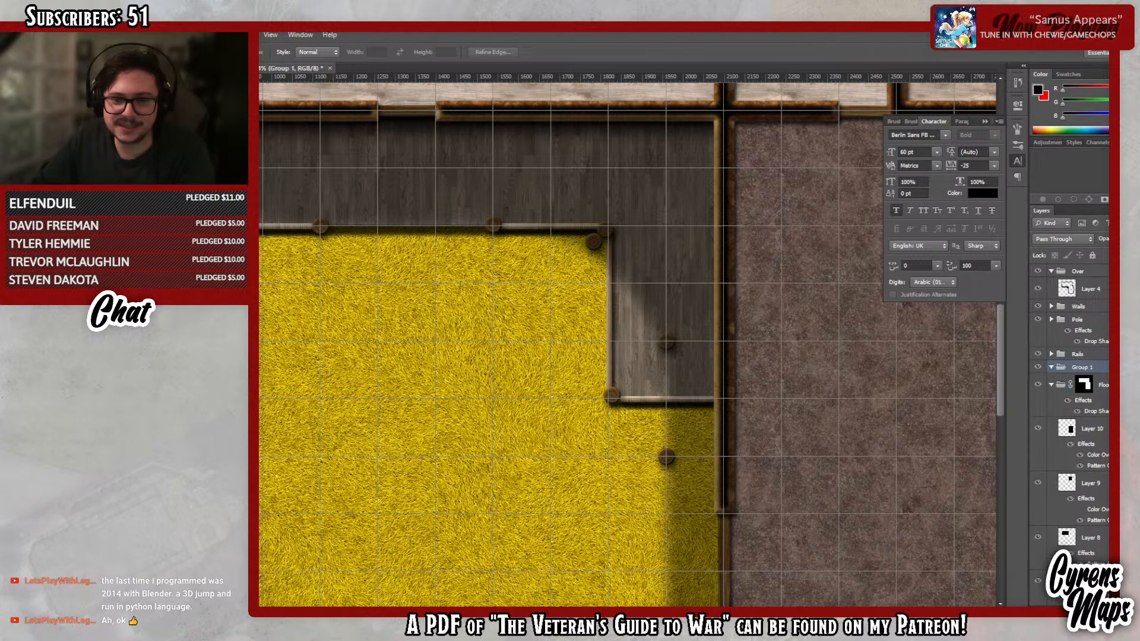
double_click(1089, 367)
type("Stairs")
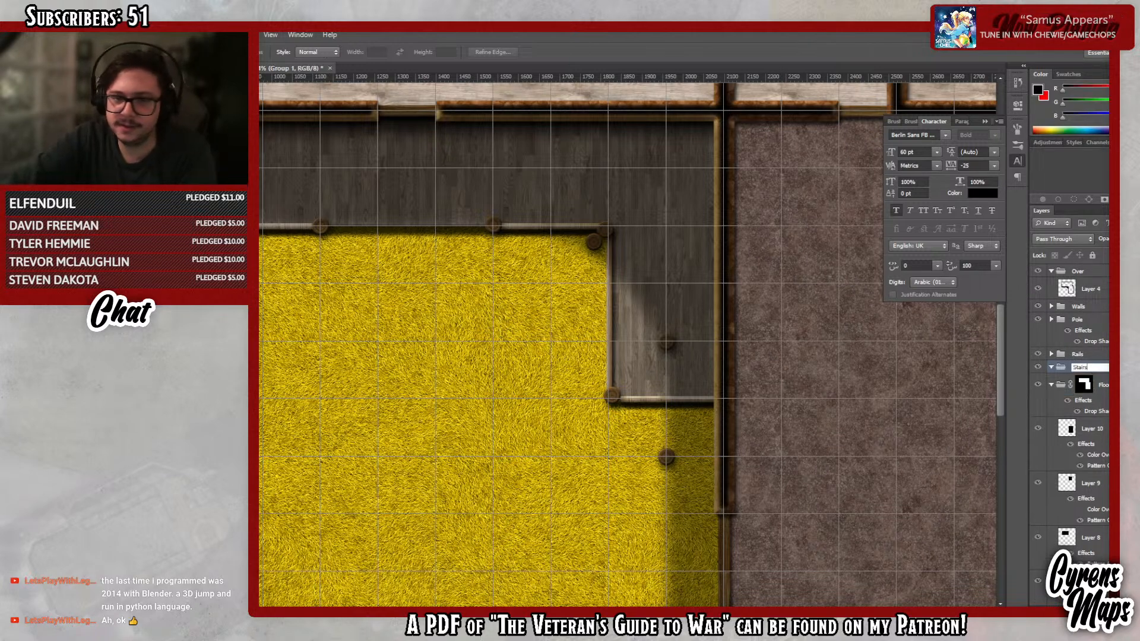
key("Return")
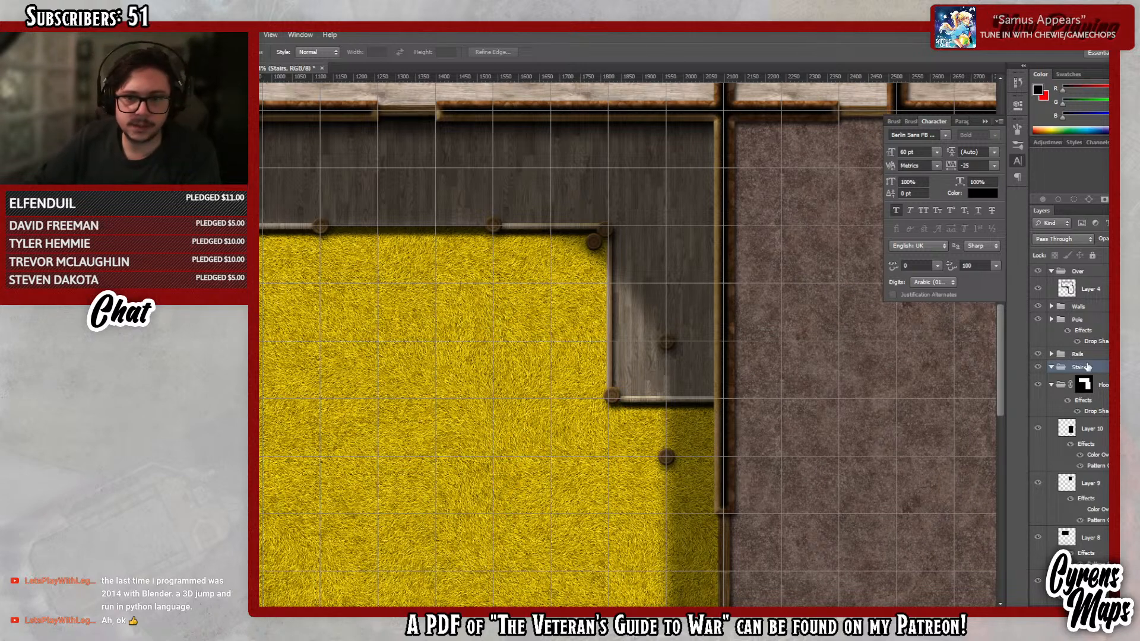
left_click_drag(320, 225, 489, 348)
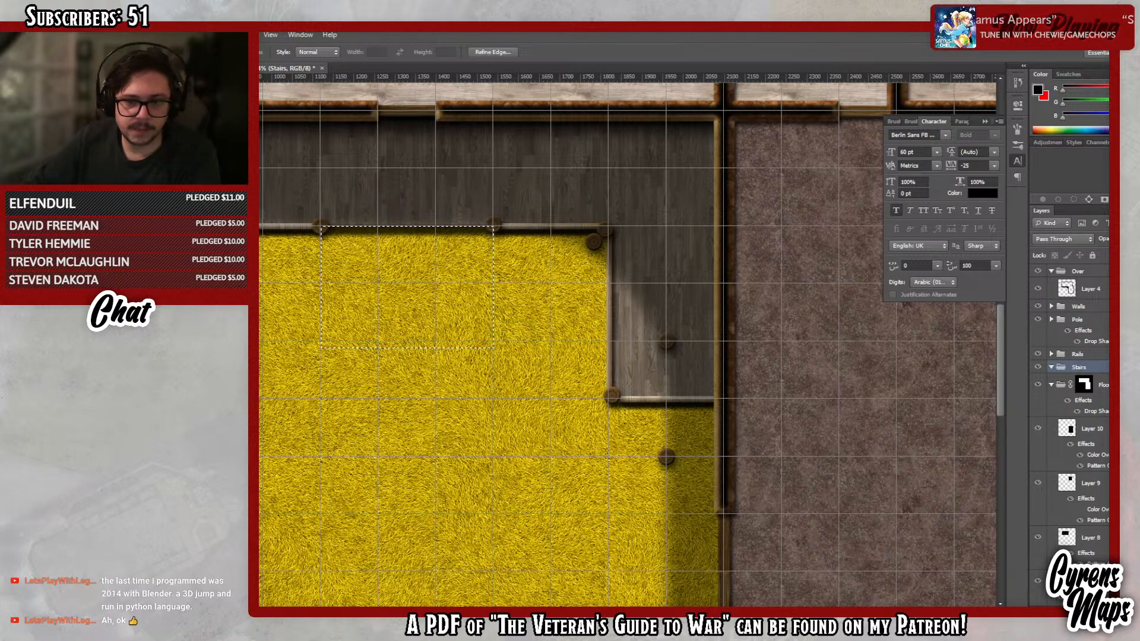
left_click(1073, 603)
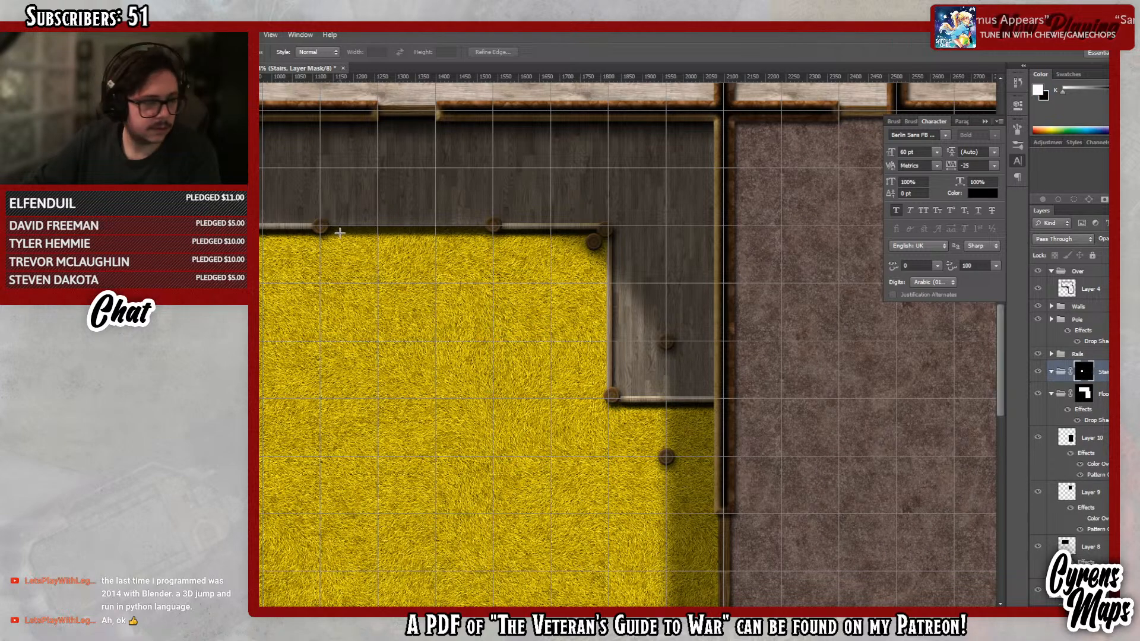
- Place Stair1.png from the texture library's Stairs folder into the map
mouse_move(323, 612)
left_click(308, 579)
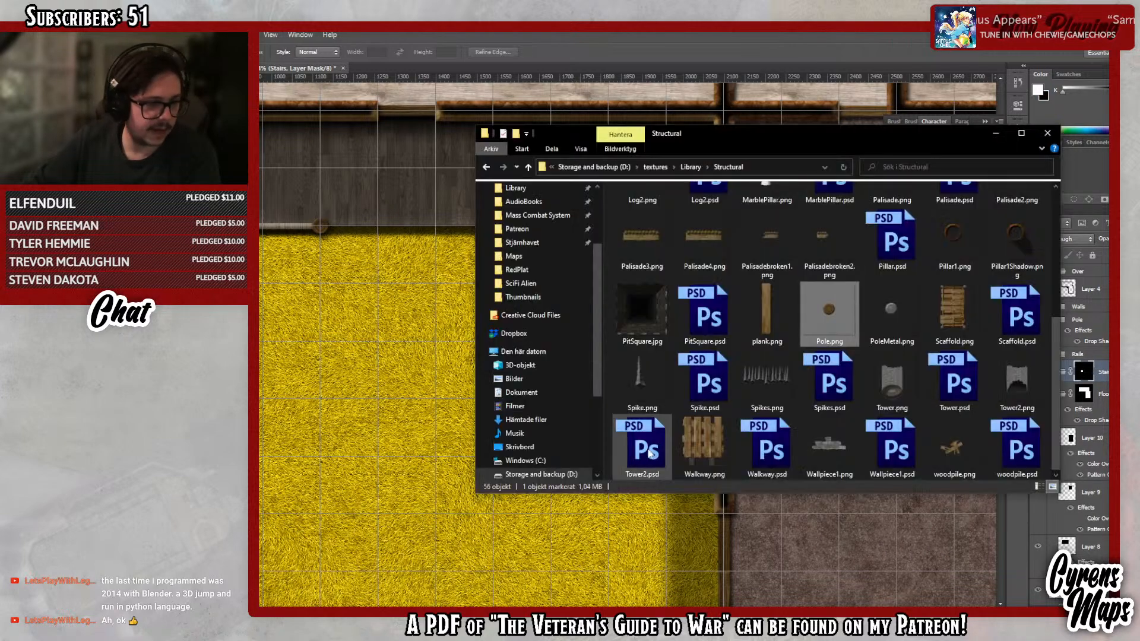
scroll(896, 356, "up", 3)
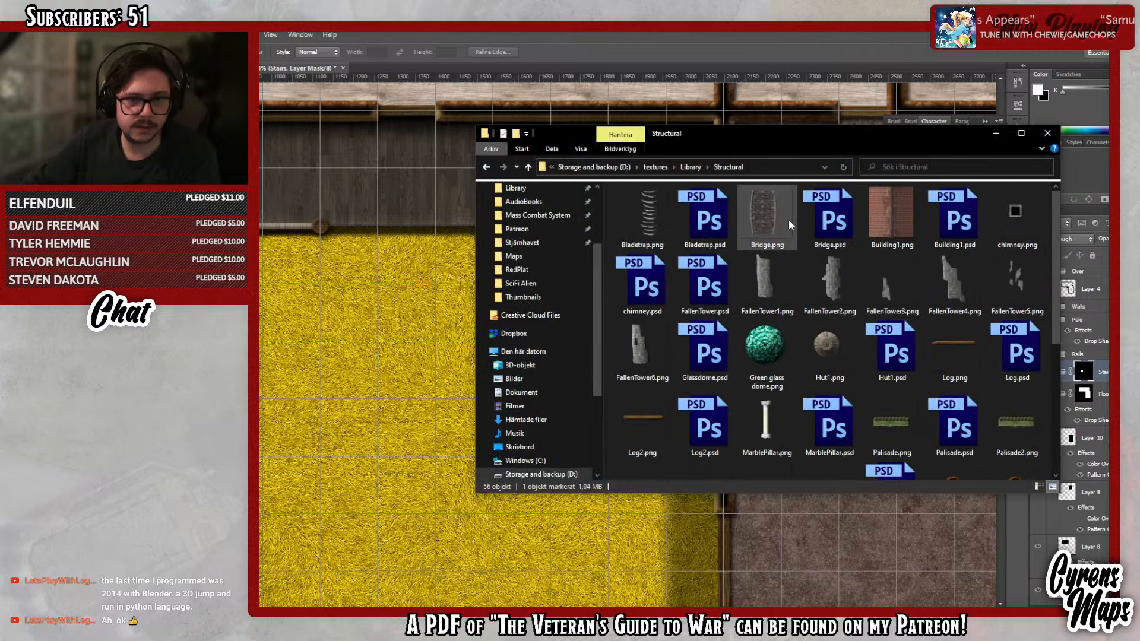
scroll(899, 302, "down", 4)
left_click(691, 167)
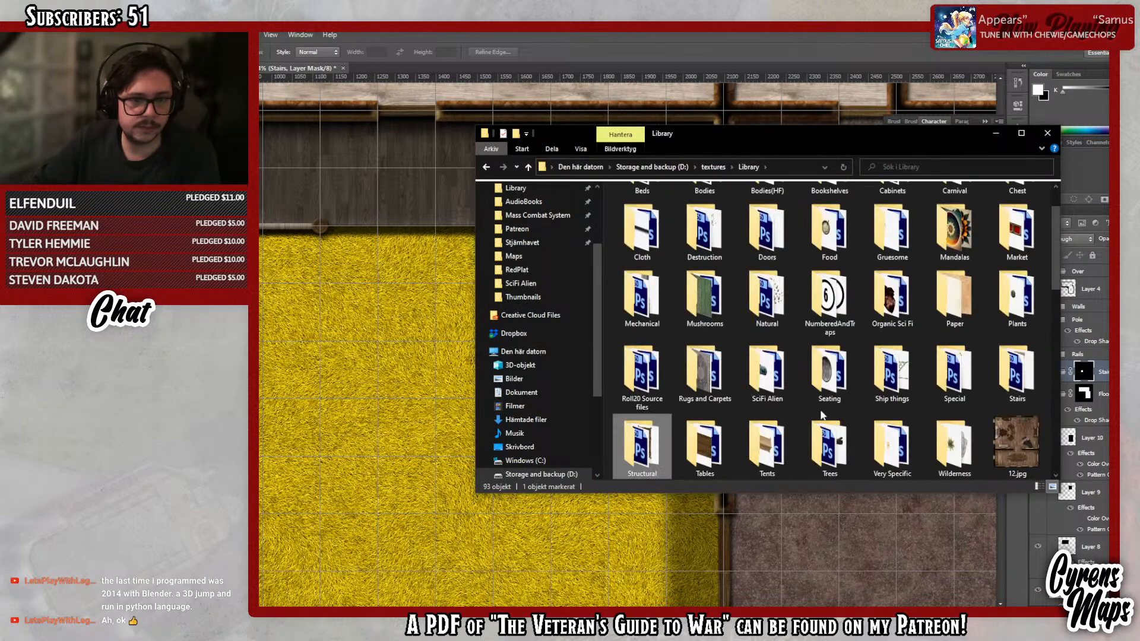
double_click(1013, 369)
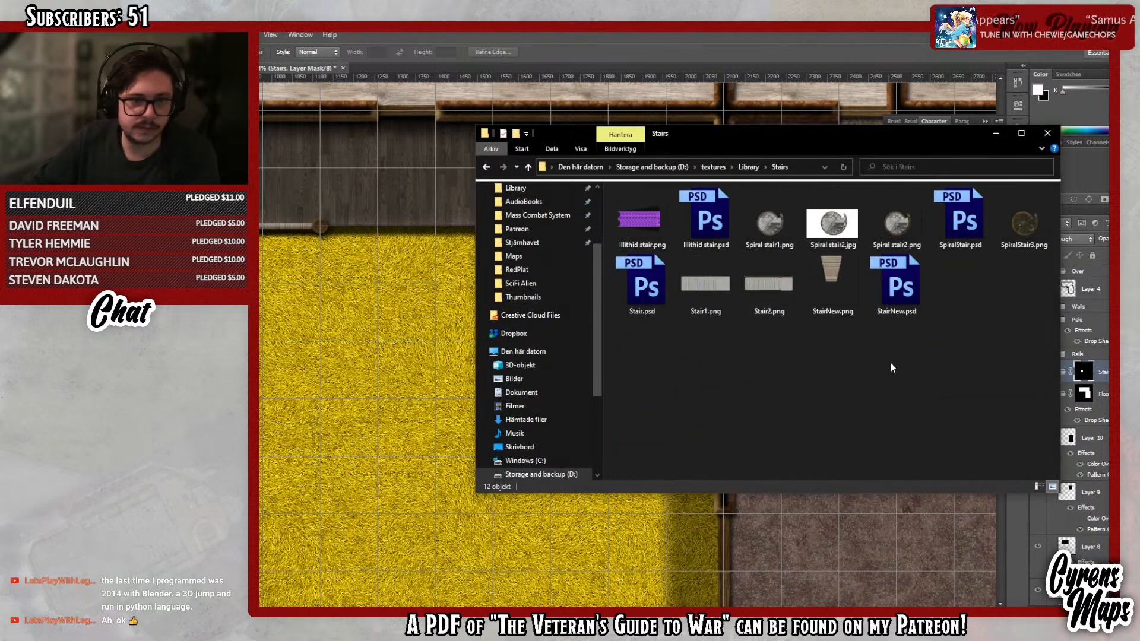
left_click_drag(707, 283, 347, 280)
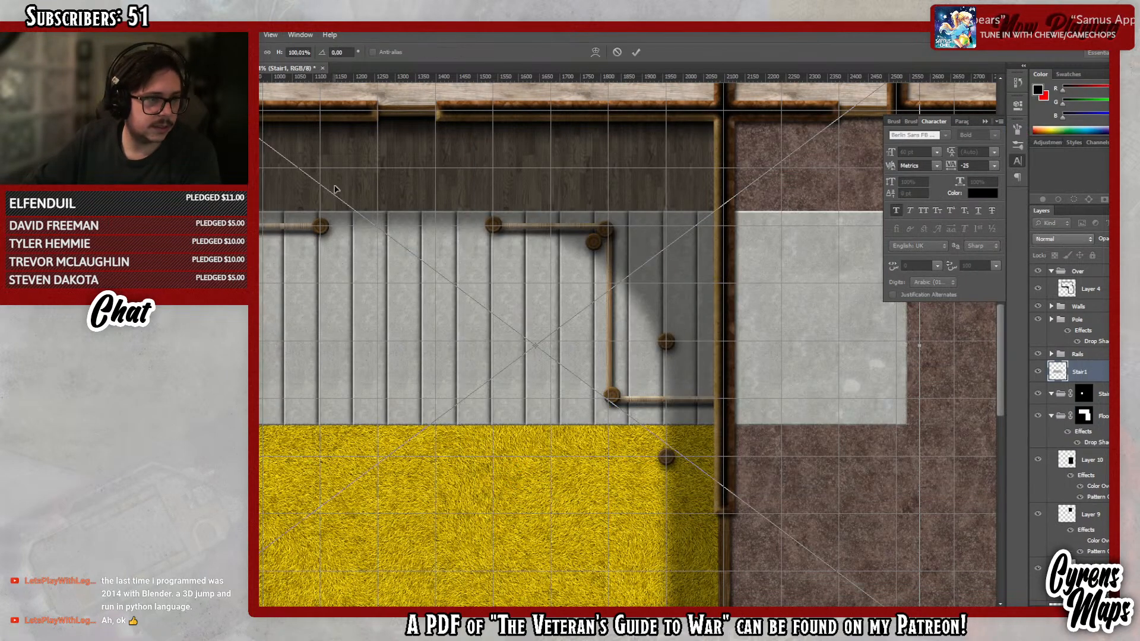
- Rotate the placed stair 90° counterclockwise and scale it to 50%
right_click(451, 212)
left_click(499, 368)
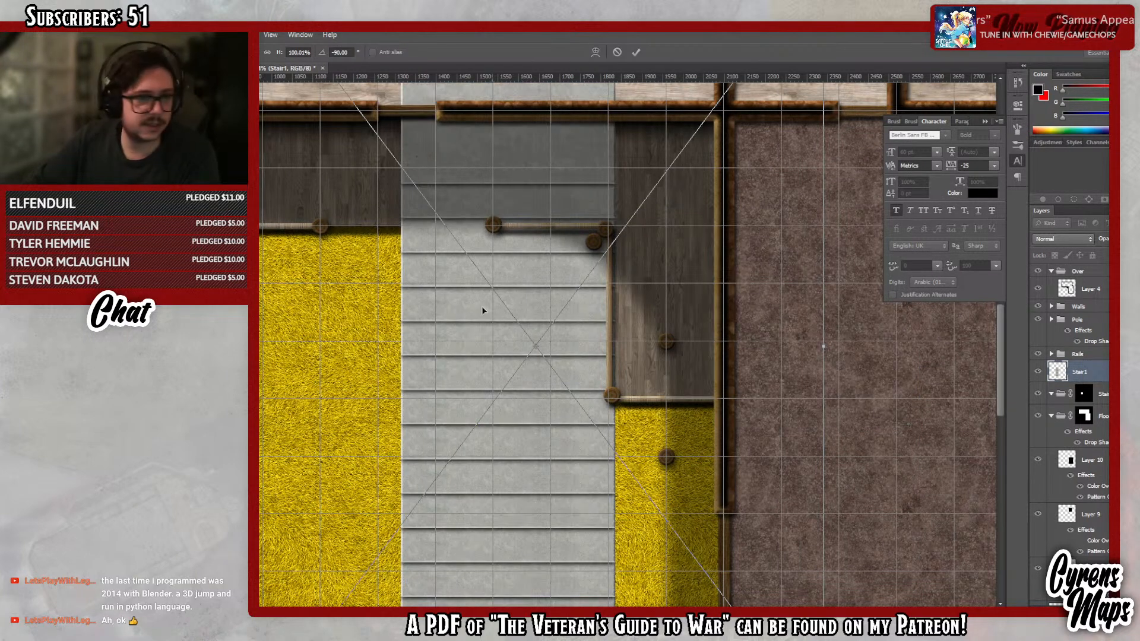
left_click(270, 52)
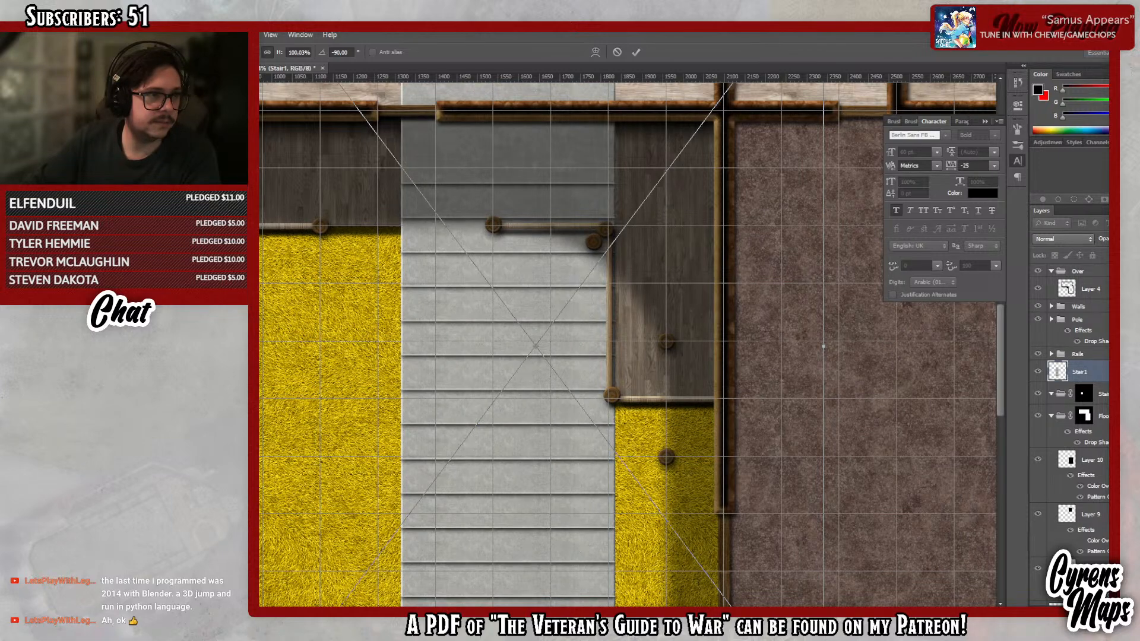
type("25")
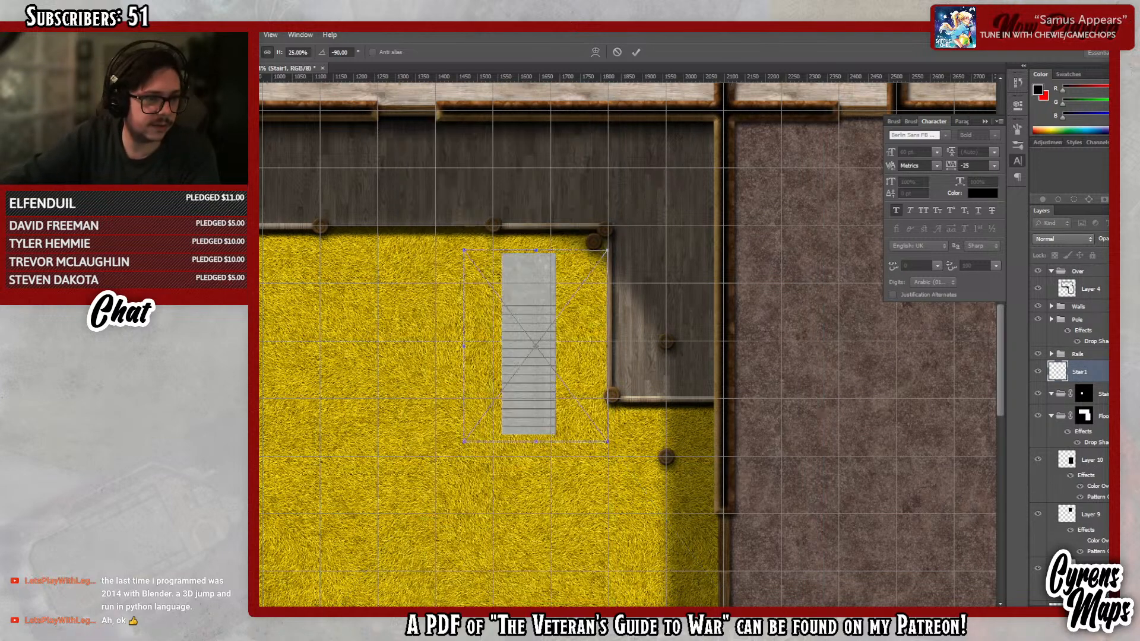
type("50")
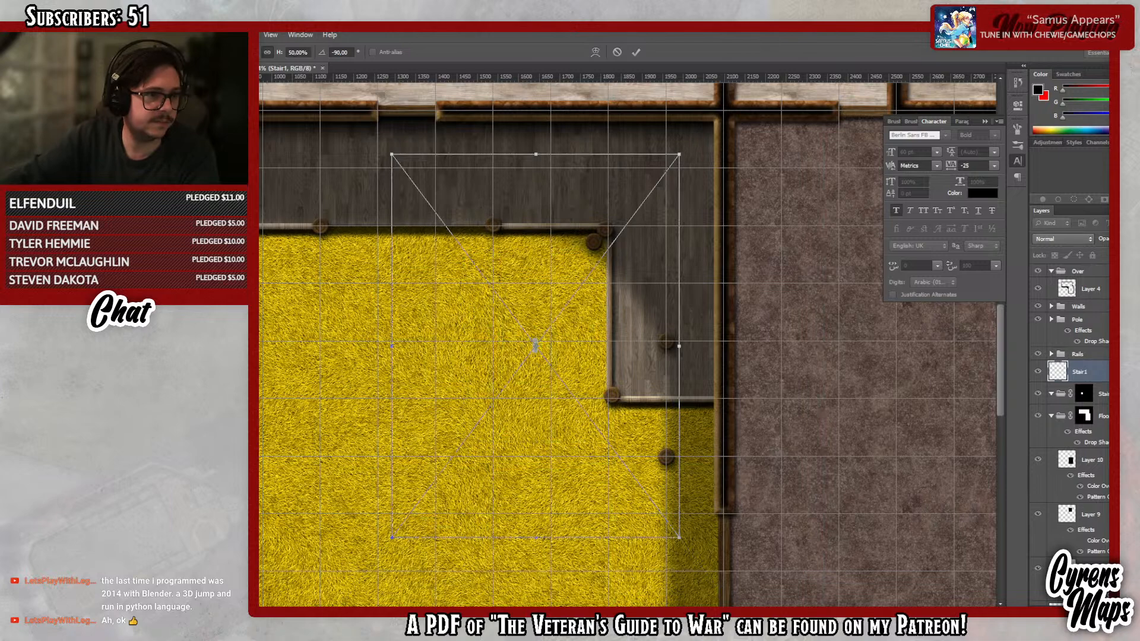
key("Return")
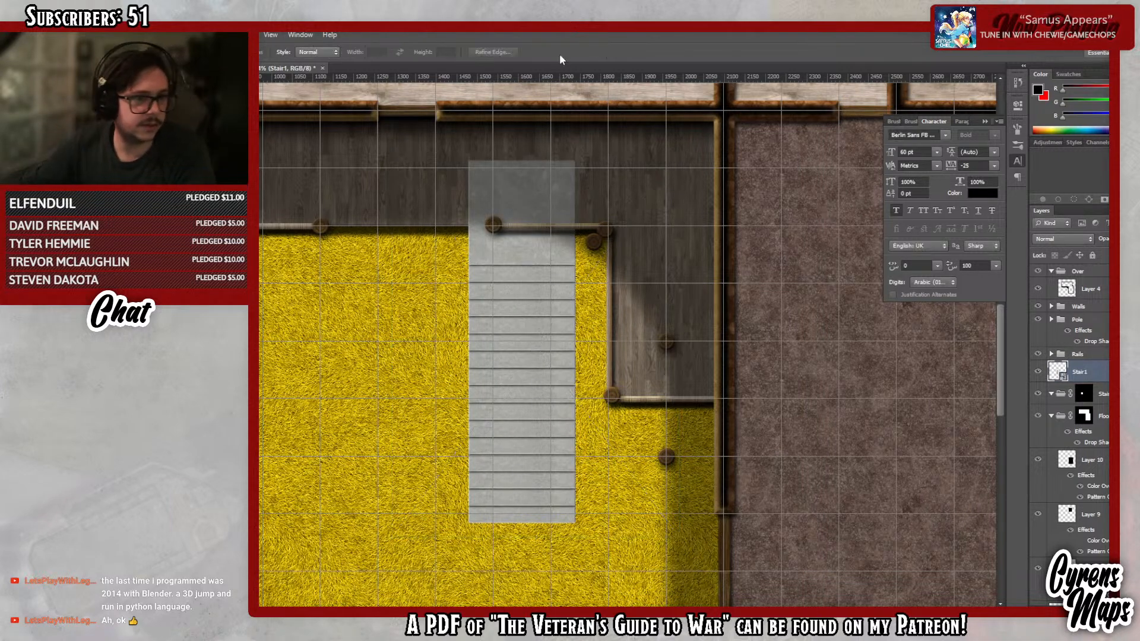
- Widen and position the stair to fit between the two rail posts, and move its layer into the Stairs group
key("v")
left_click_drag(540, 469, 429, 241)
key("ctrl+t")
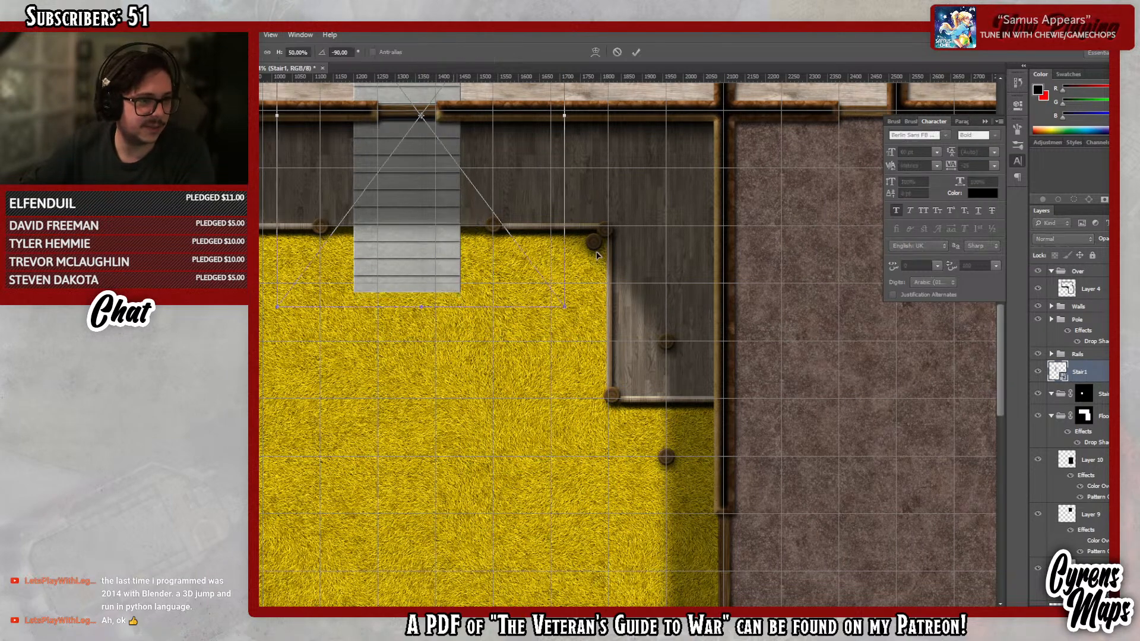
left_click_drag(565, 244, 688, 249)
key("Return")
left_click_drag(469, 244, 447, 240)
key("Up")
key("Up")
key("Up")
key("Up")
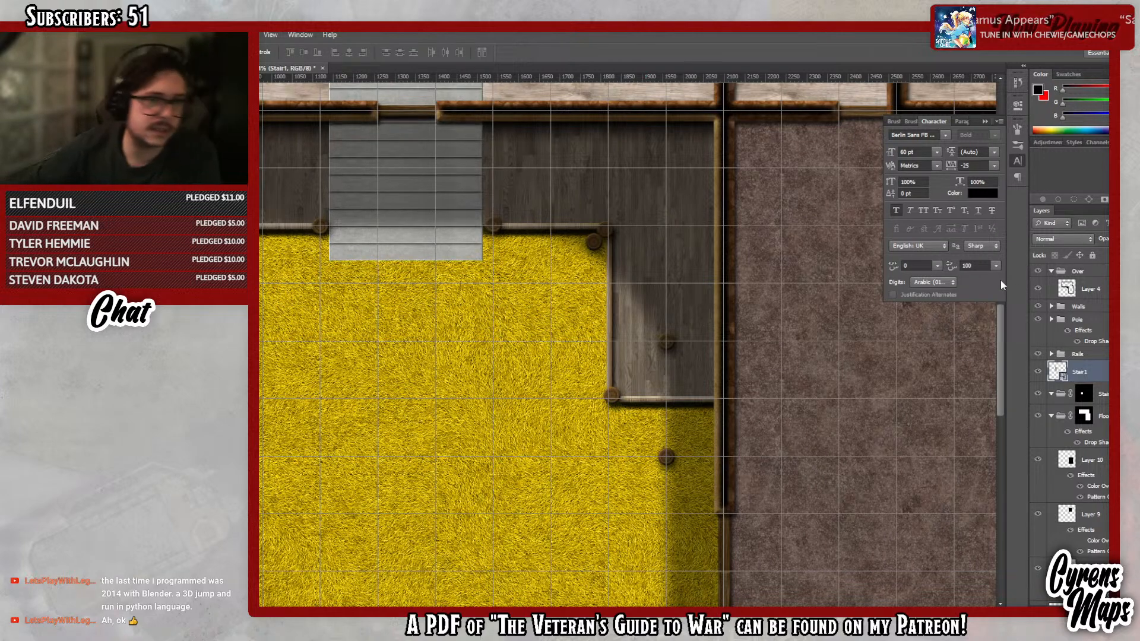
left_click_drag(1102, 369, 1102, 396)
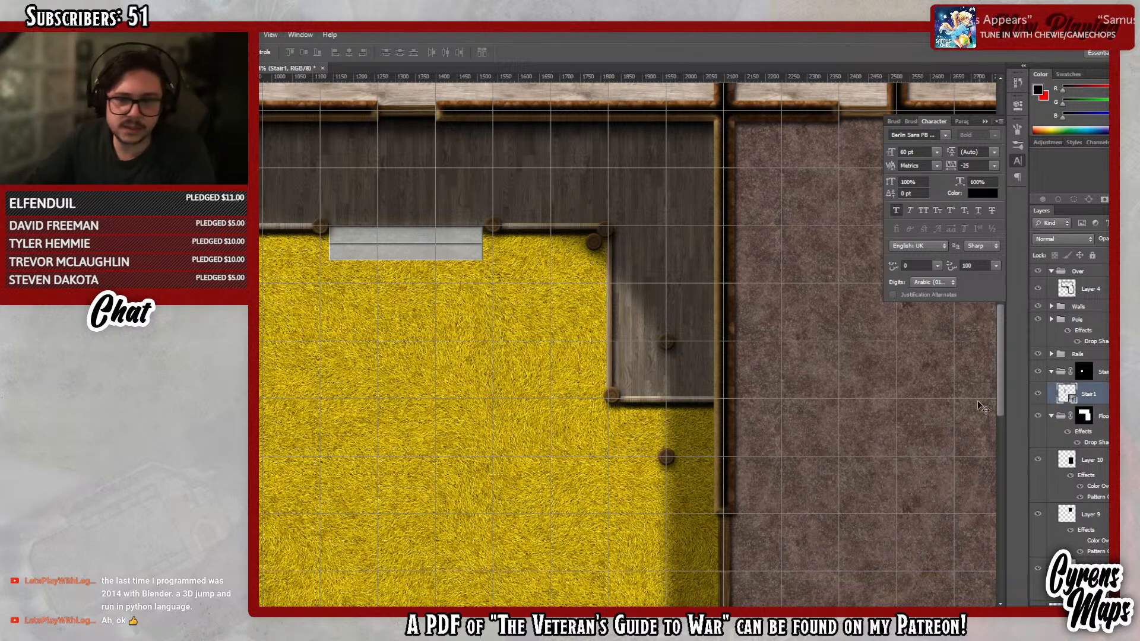
- On a new layer below Stair1, fill a polygonal shadow shape extending past the stair's lower and right edges with black
key("ctrl+shift+alt+n")
left_click_drag(1098, 402, 1089, 425)
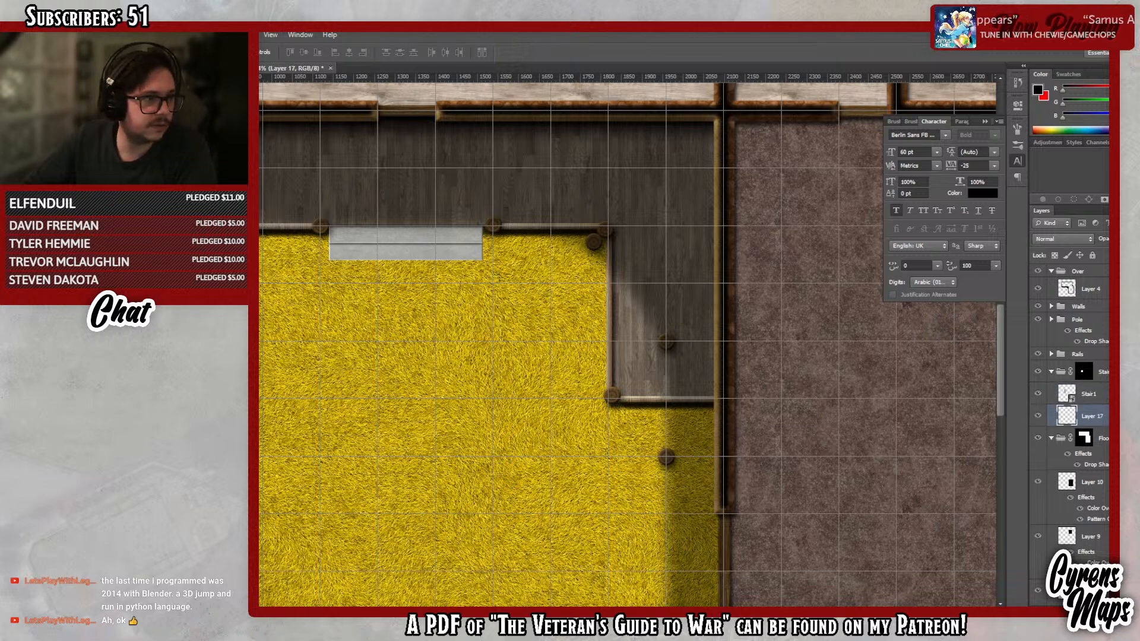
key("m")
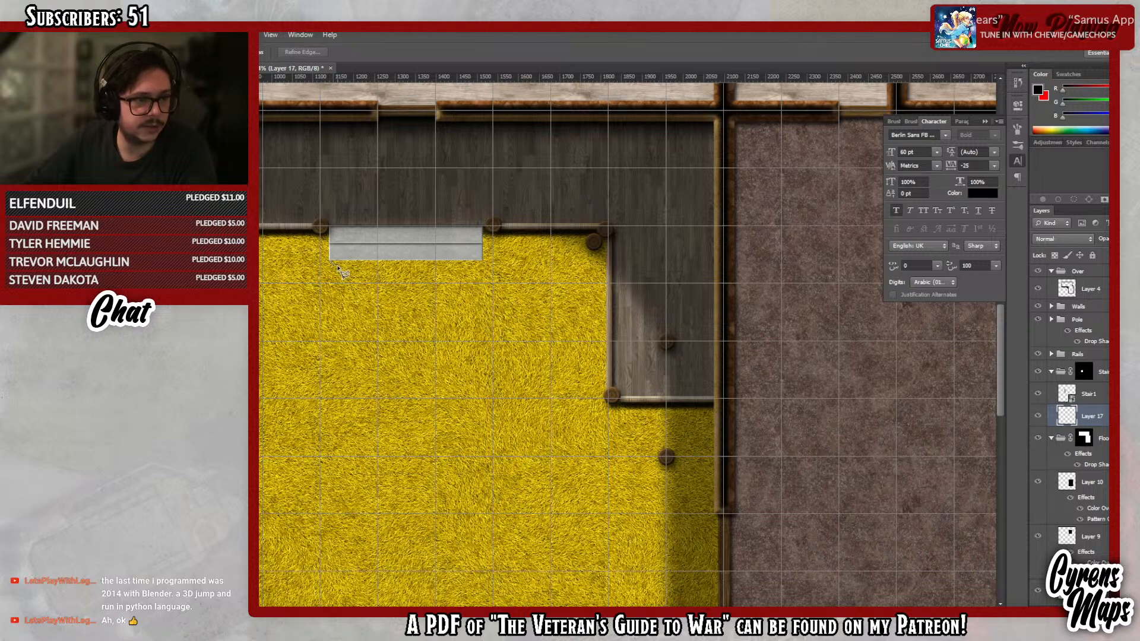
left_click(492, 226)
left_click(472, 202)
left_click(335, 206)
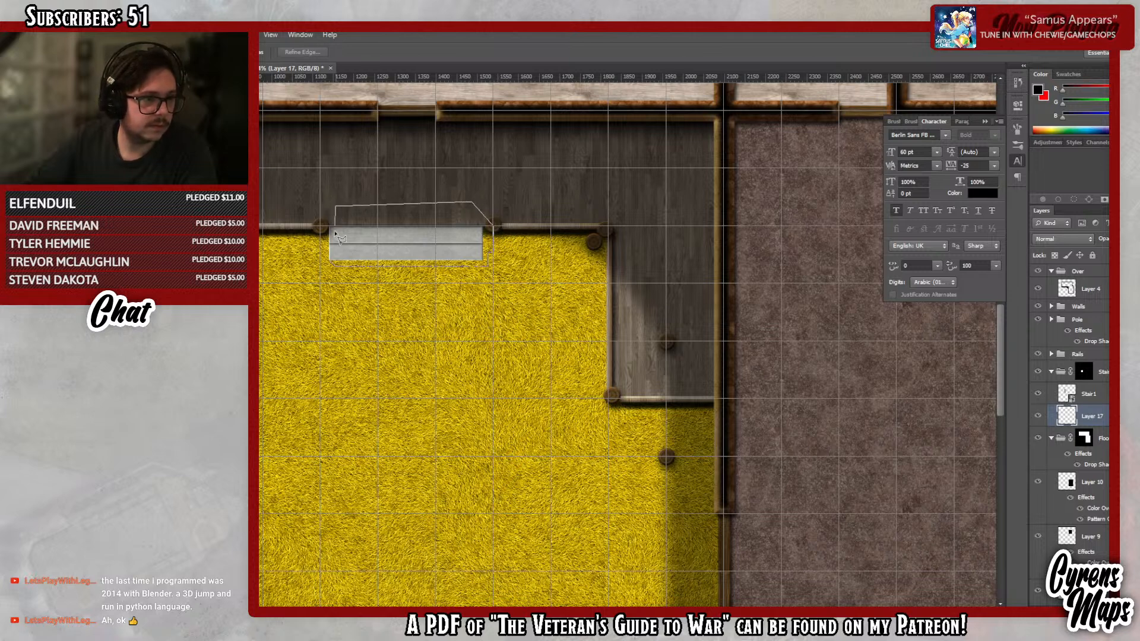
double_click(330, 259)
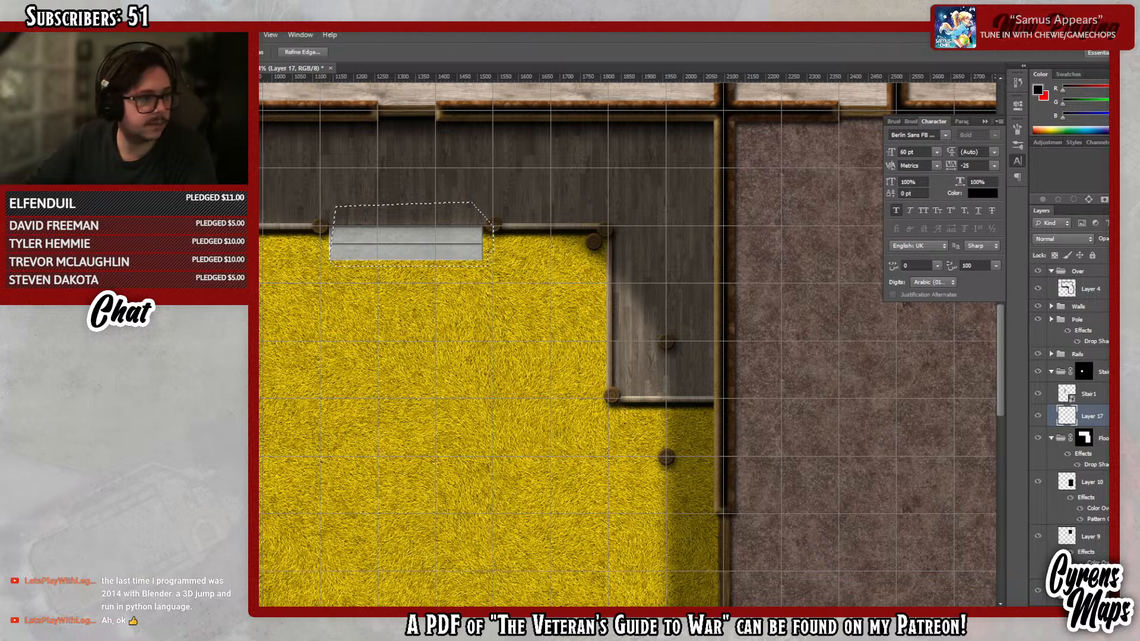
key("g")
left_click(456, 244)
key("ctrl+d")
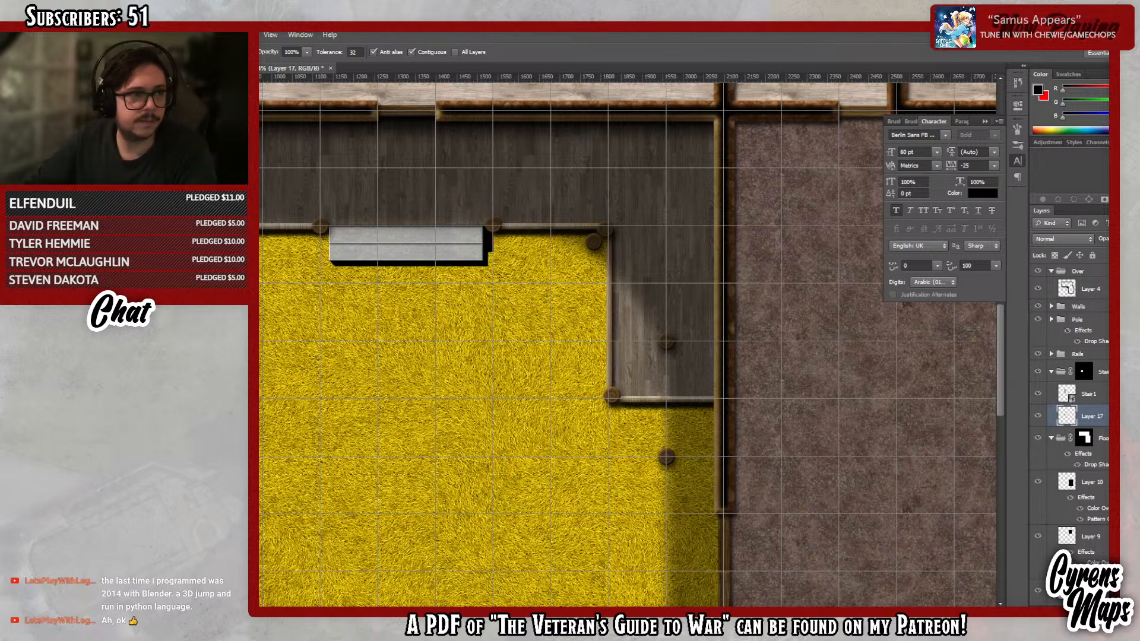
- Apply a 5-pixel Gaussian Blur to the stair's shadow and set its layer's blend mode to Multiply
left_click(244, 35)
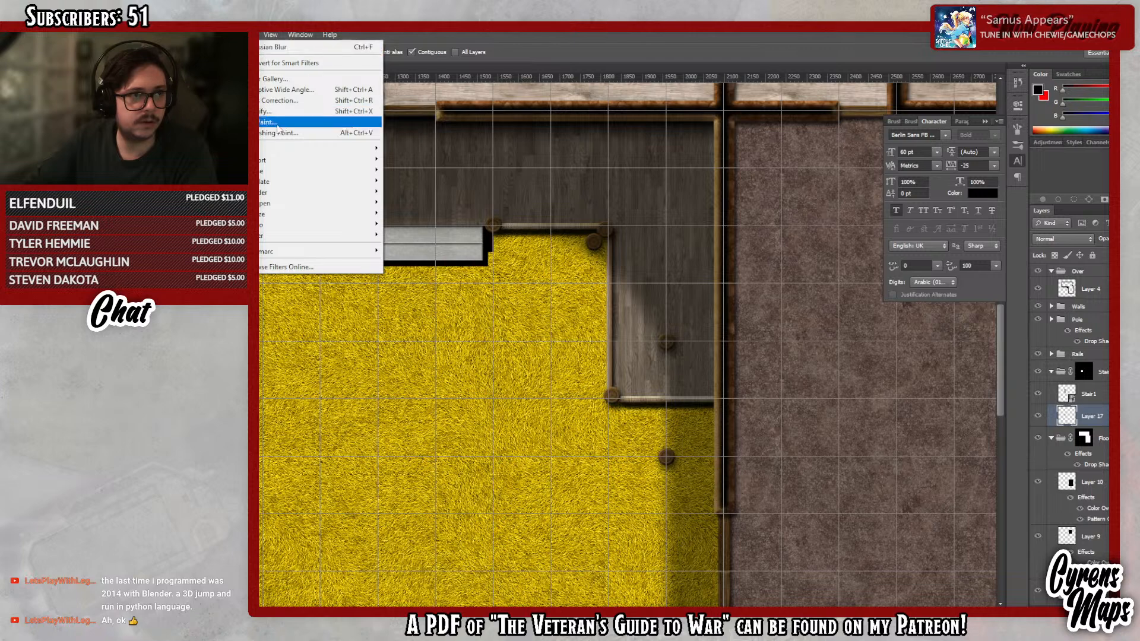
left_click(419, 232)
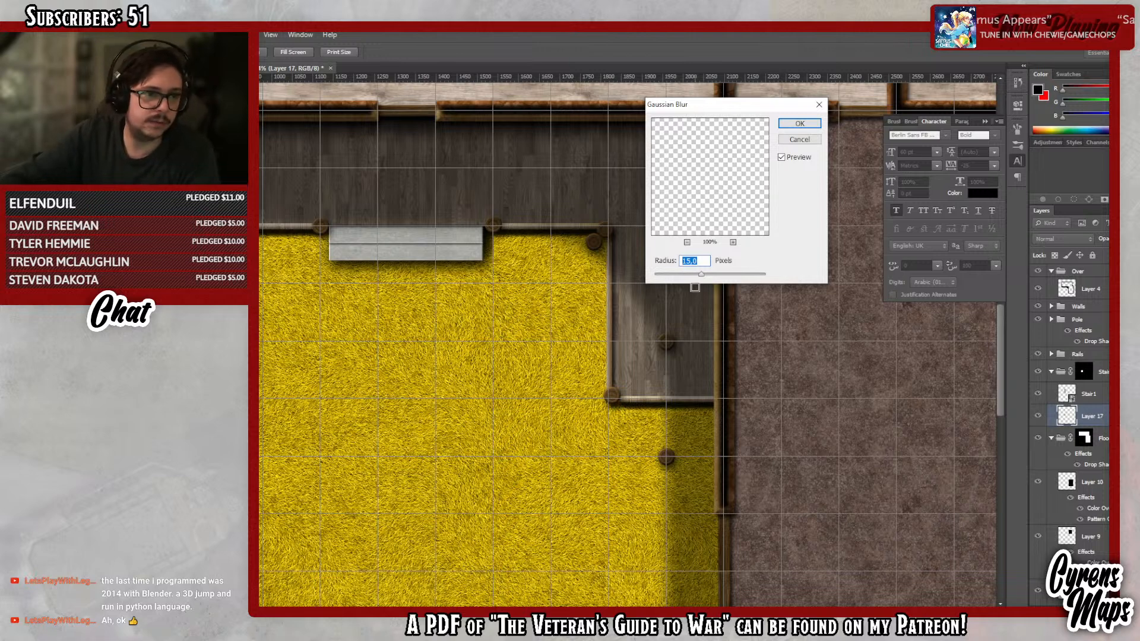
type("1")
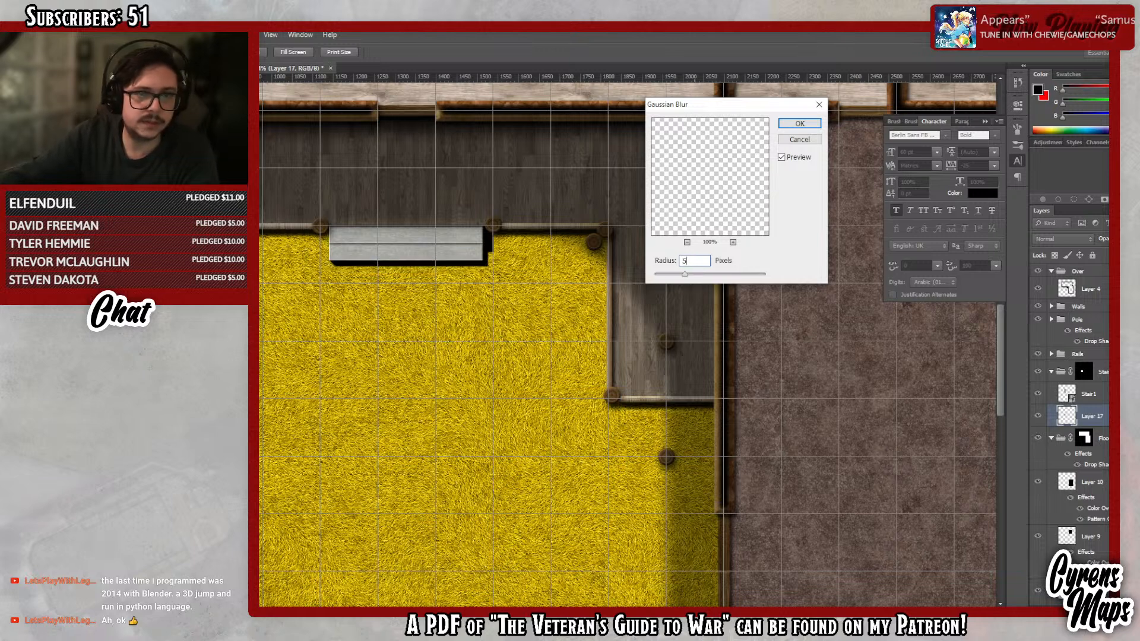
key("Return")
key("w")
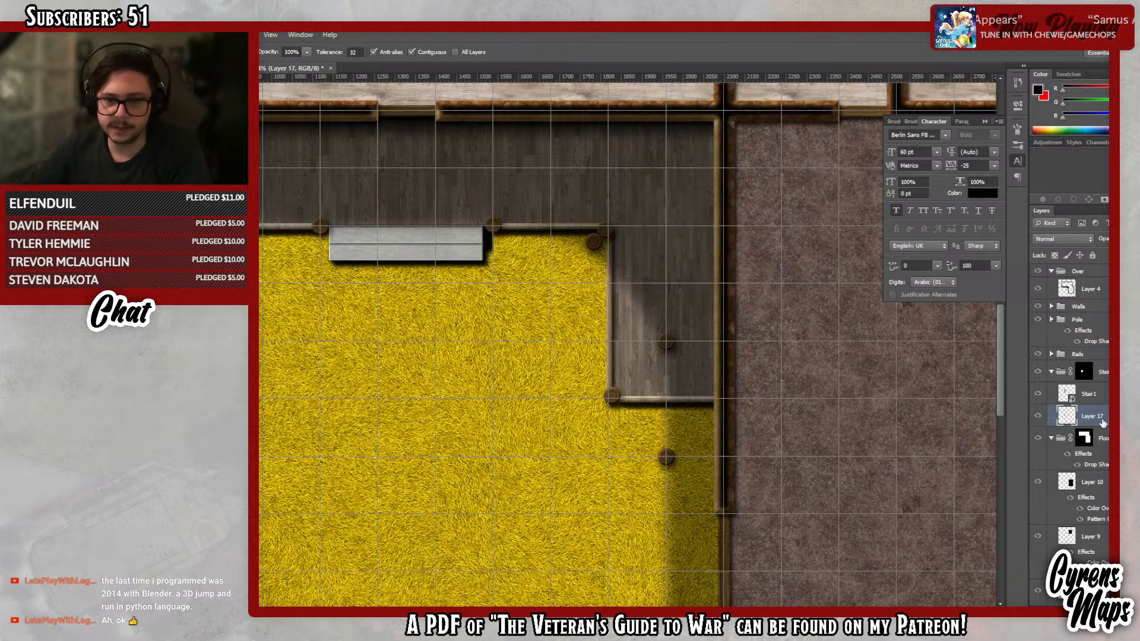
left_click(1062, 239)
left_click(1062, 285)
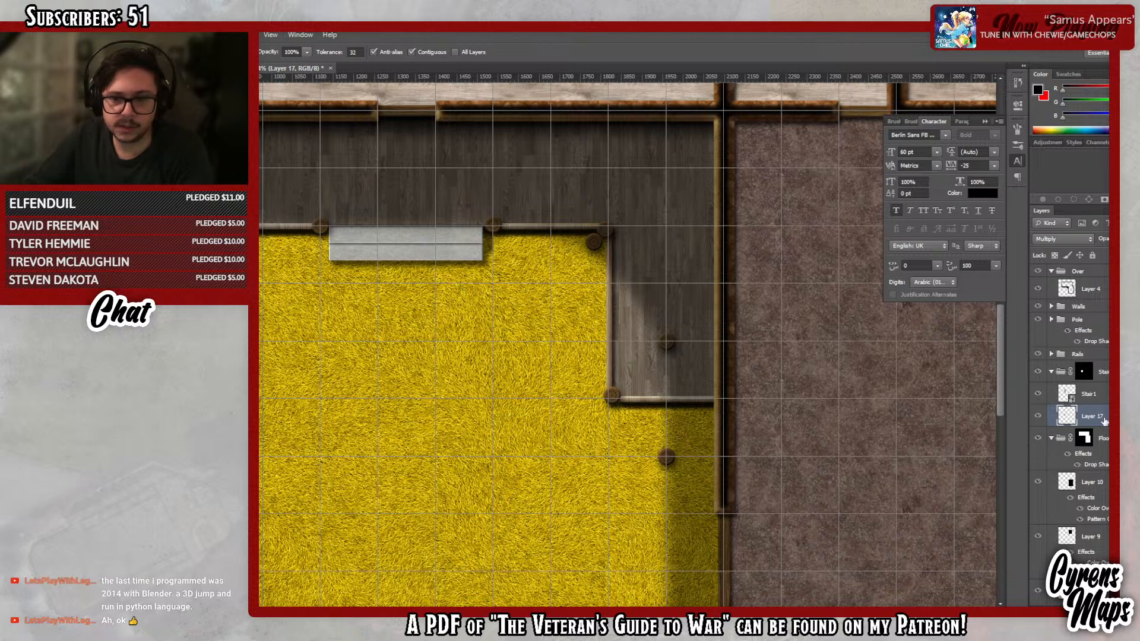
- Wrap the Stairs group in a new group and move the shadow layer out of the masked group, directly beneath it
left_click(1105, 373)
key("ctrl+g")
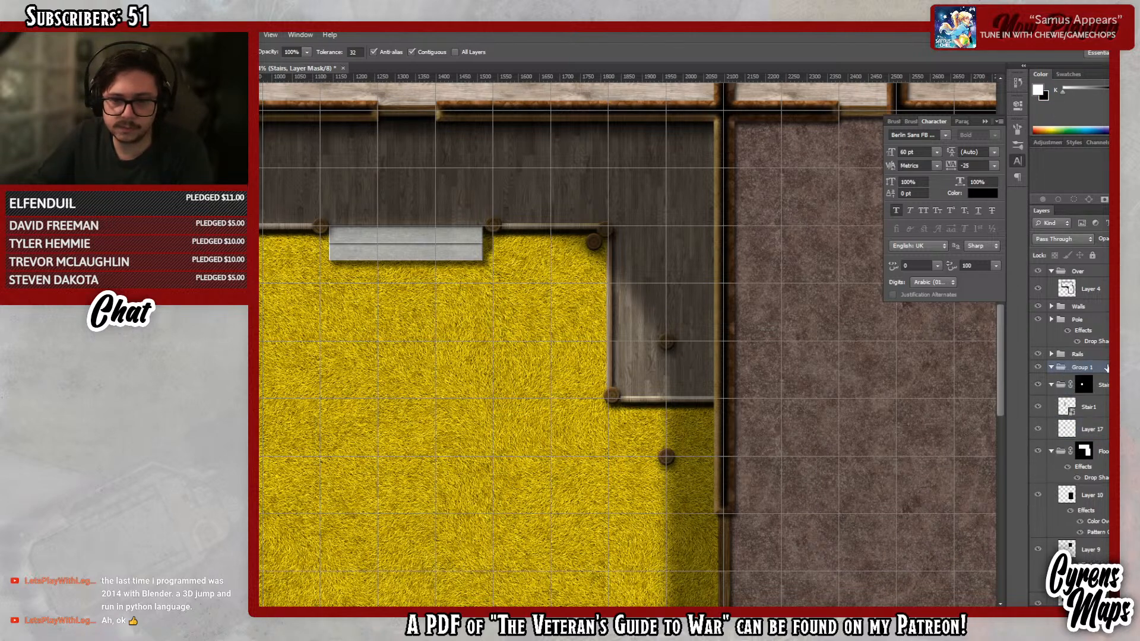
left_click(1097, 432)
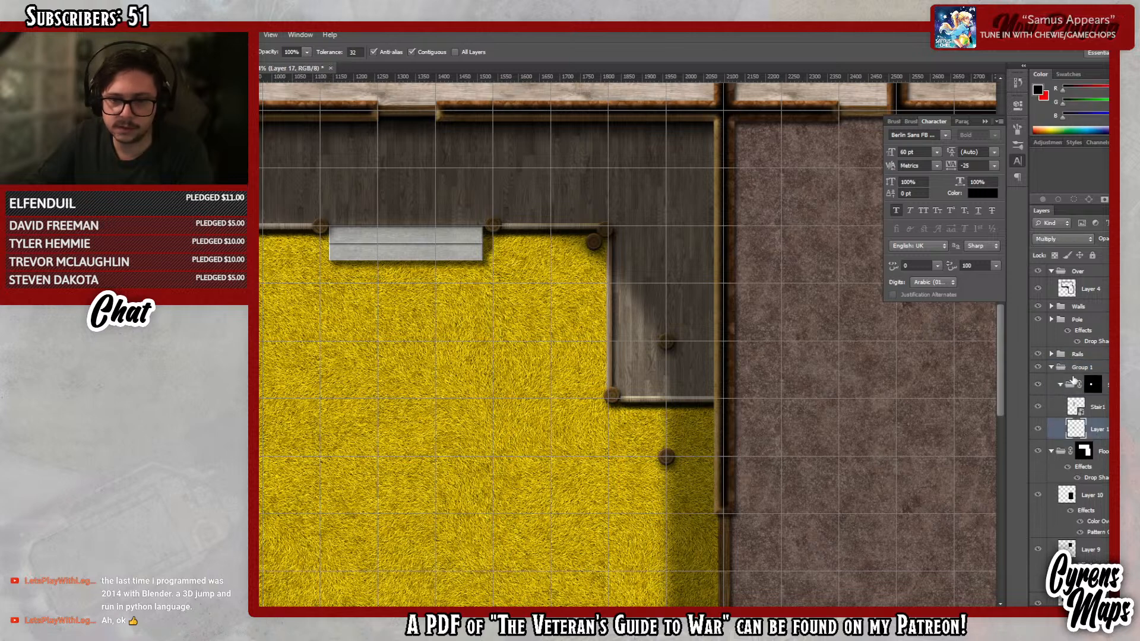
mouse_move(1099, 435)
left_mouse_down()
mouse_move(1086, 379)
mouse_move(1090, 419)
left_mouse_up()
left_click(1073, 404)
left_click(1060, 408)
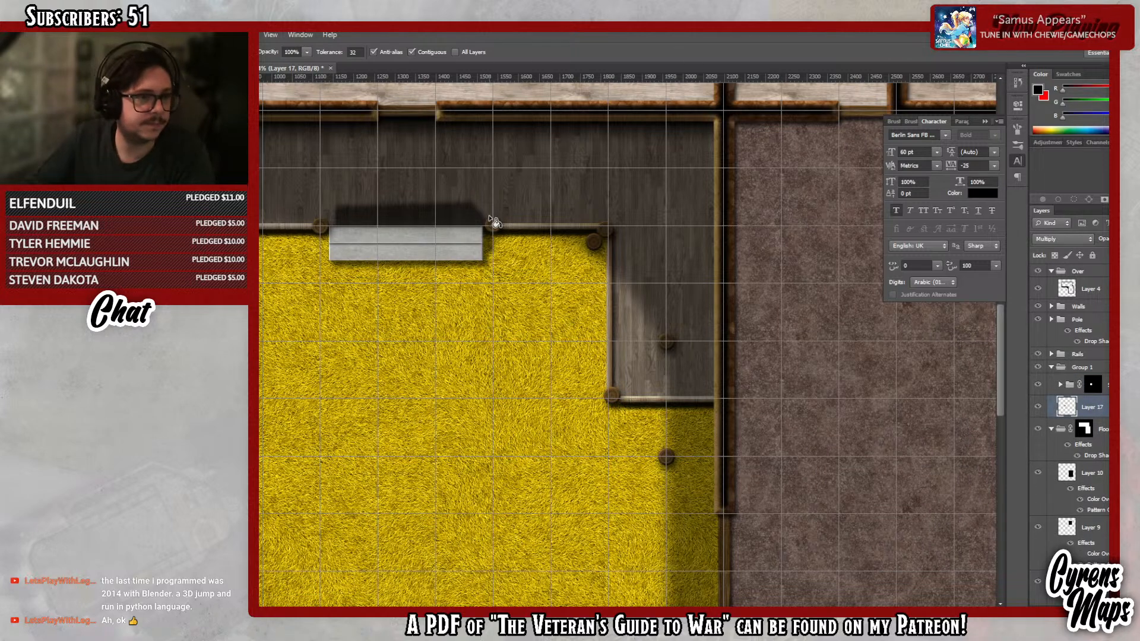
- Delete the part of the stair's shadow that falls on the walkway and nudge the remaining shadow upward
key("m")
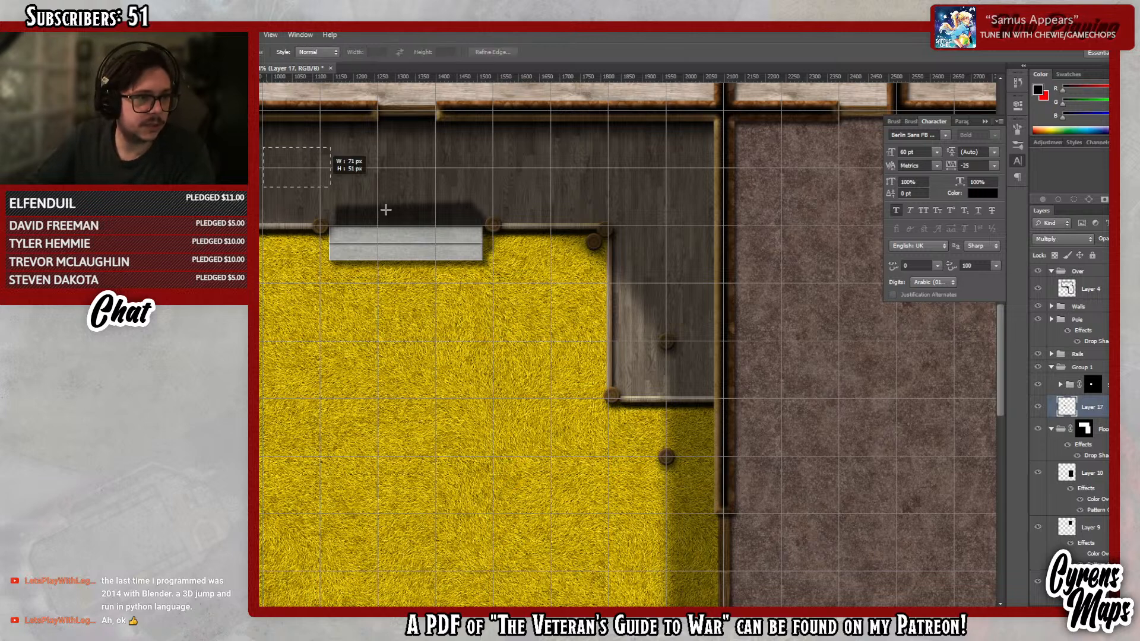
left_click(578, 221)
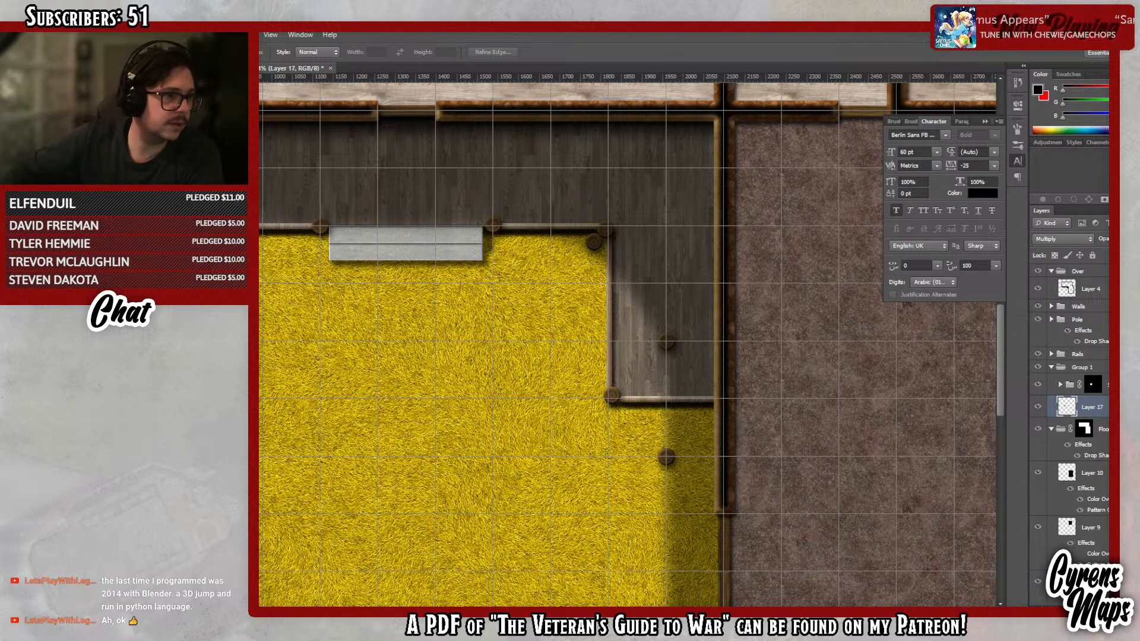
key("v")
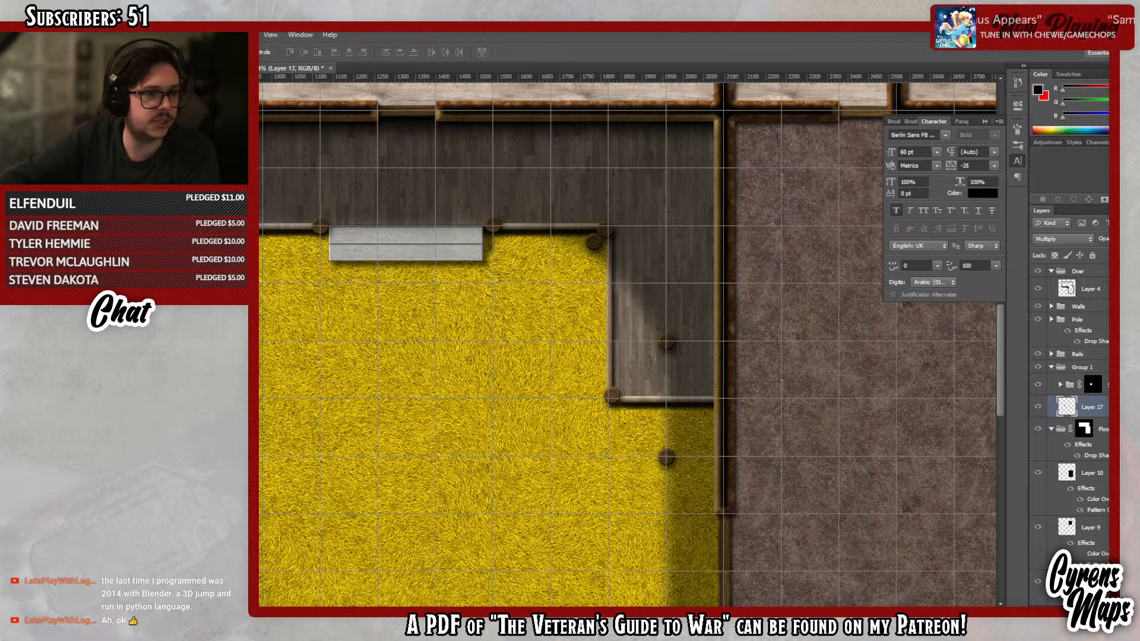
key("shift+Up")
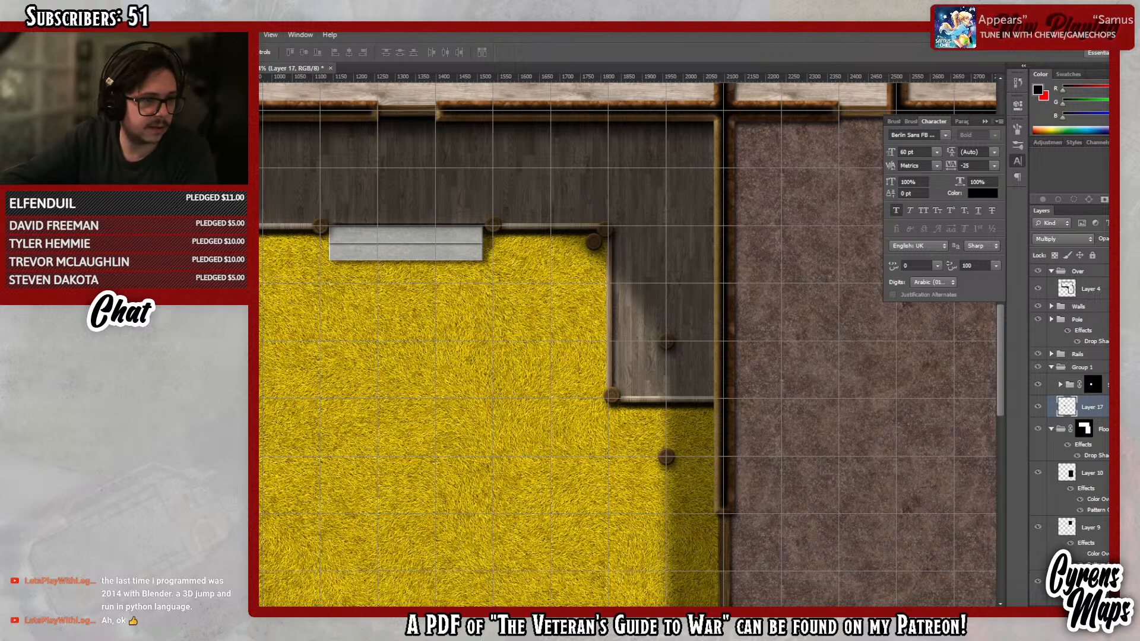
- Trim the nudged stair shadow where it overlaps the walkway above the stair, and clear the selection
key("m")
left_click_drag(259, 136, 581, 226)
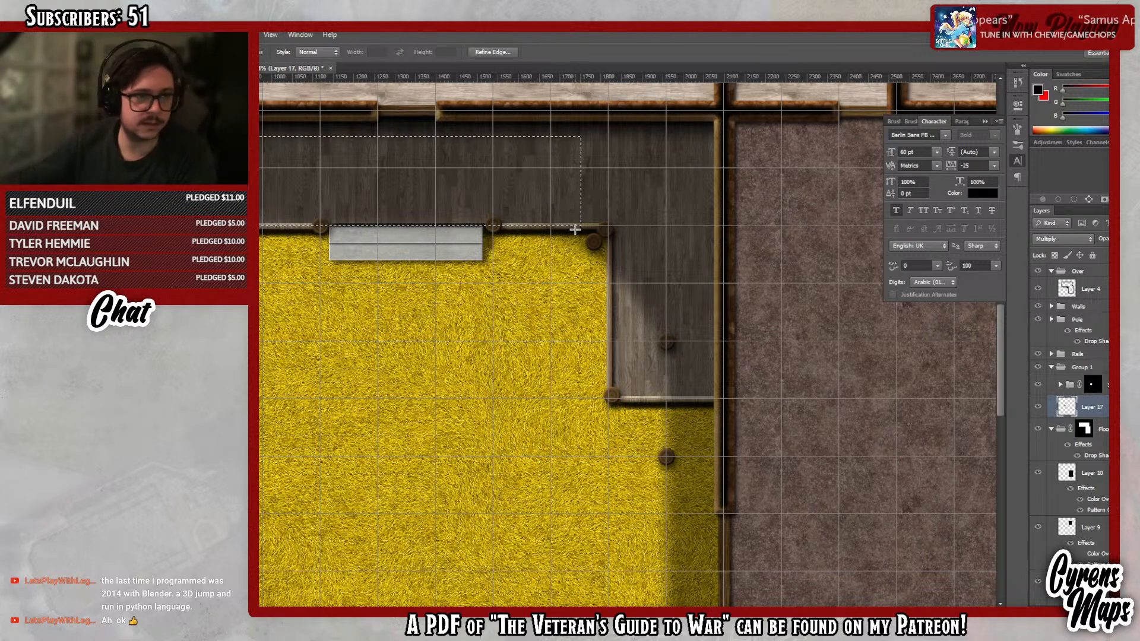
key("Delete")
key("ctrl+d")
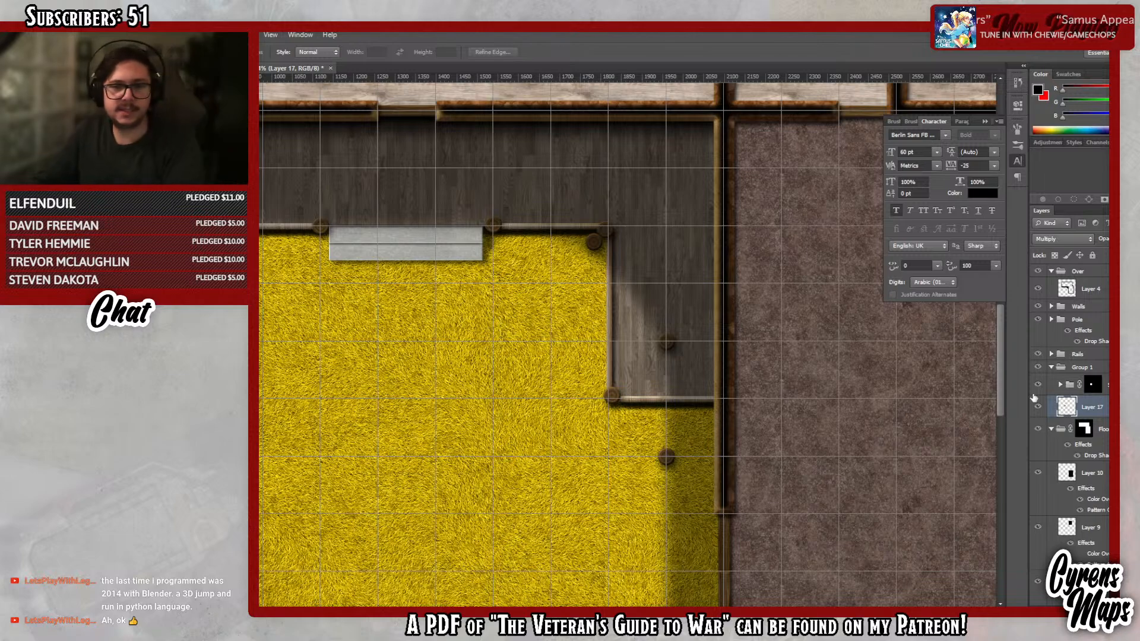
- Set the walkway layer's Drop Shadow to a distance of 37 px and an opacity of 44%
key("z")
left_click_drag(453, 333, 482, 355)
scroll(1076, 442, "down", 3)
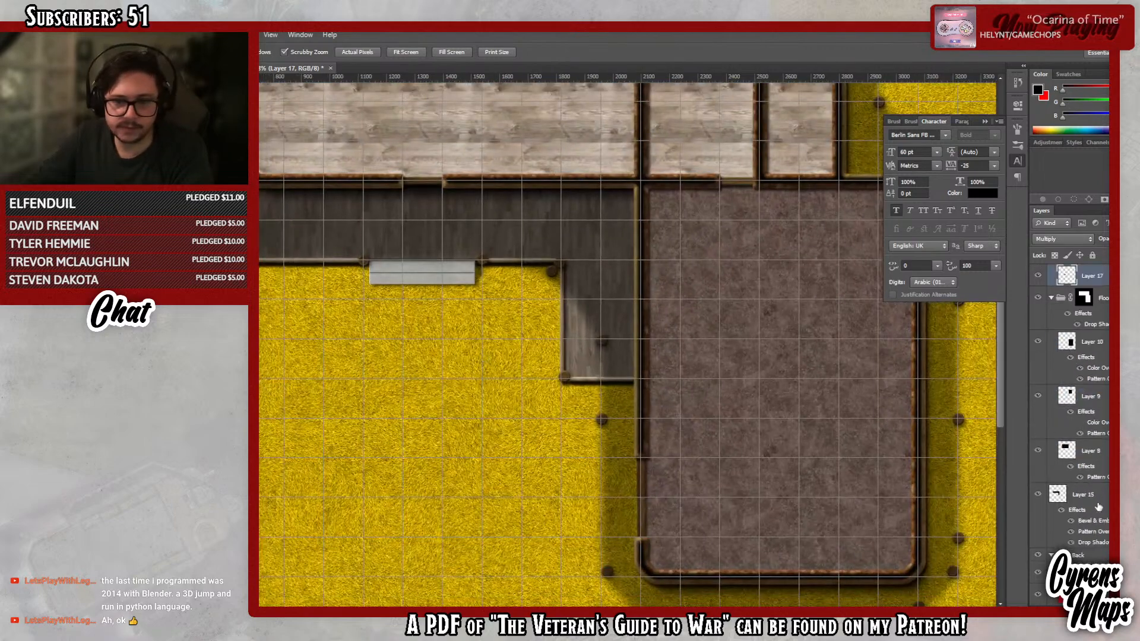
left_click(1087, 504)
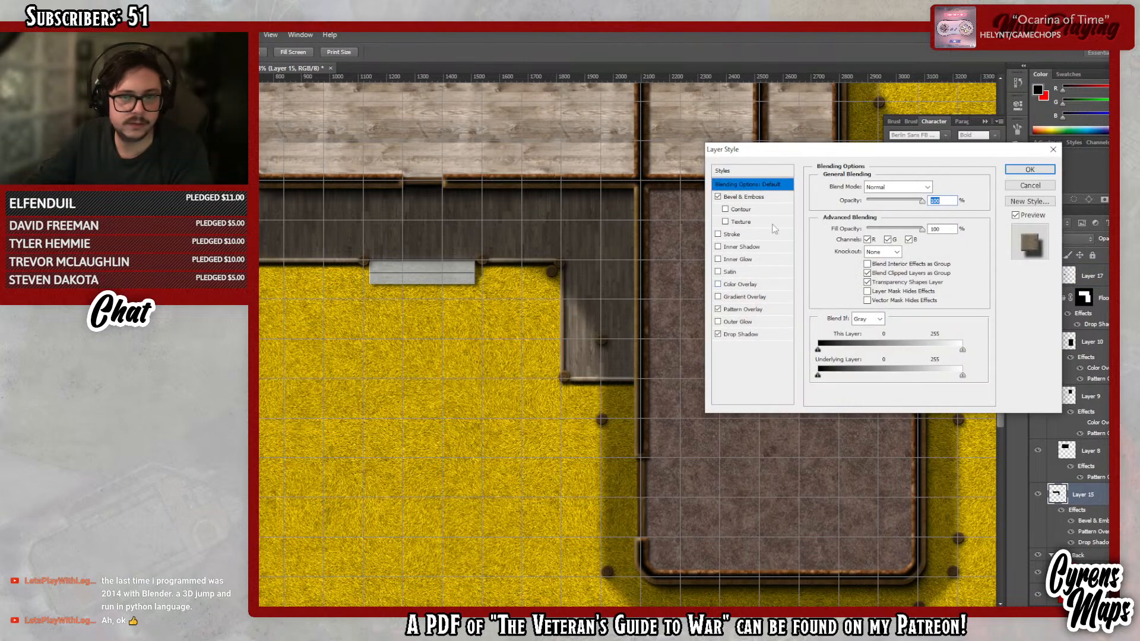
left_click(741, 335)
left_click_drag(874, 236, 880, 240)
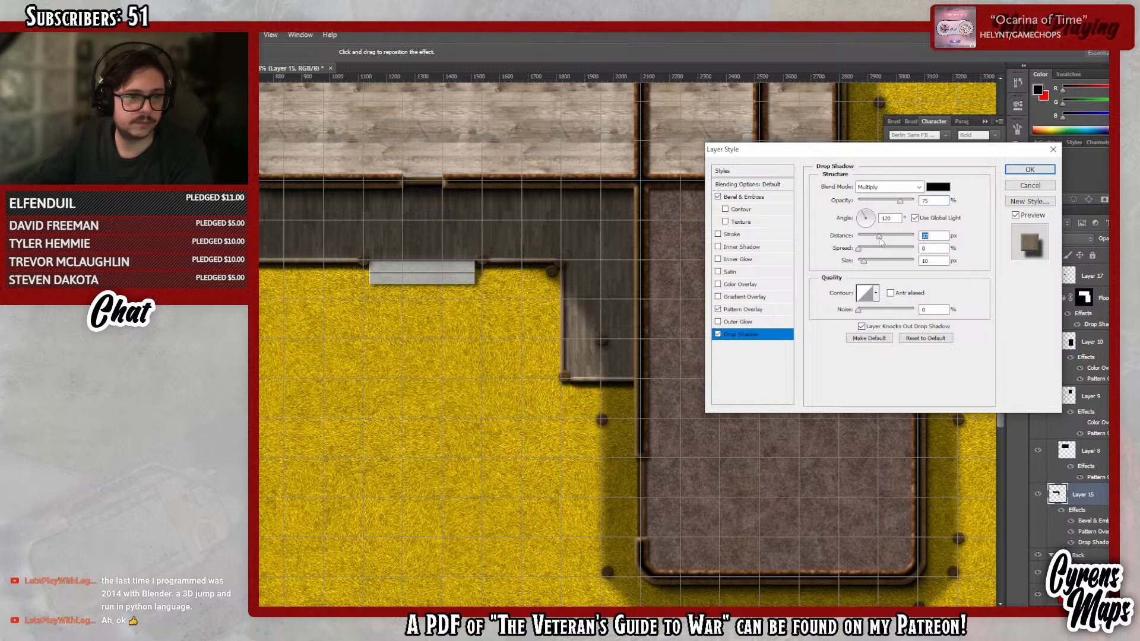
left_click_drag(902, 205, 880, 204)
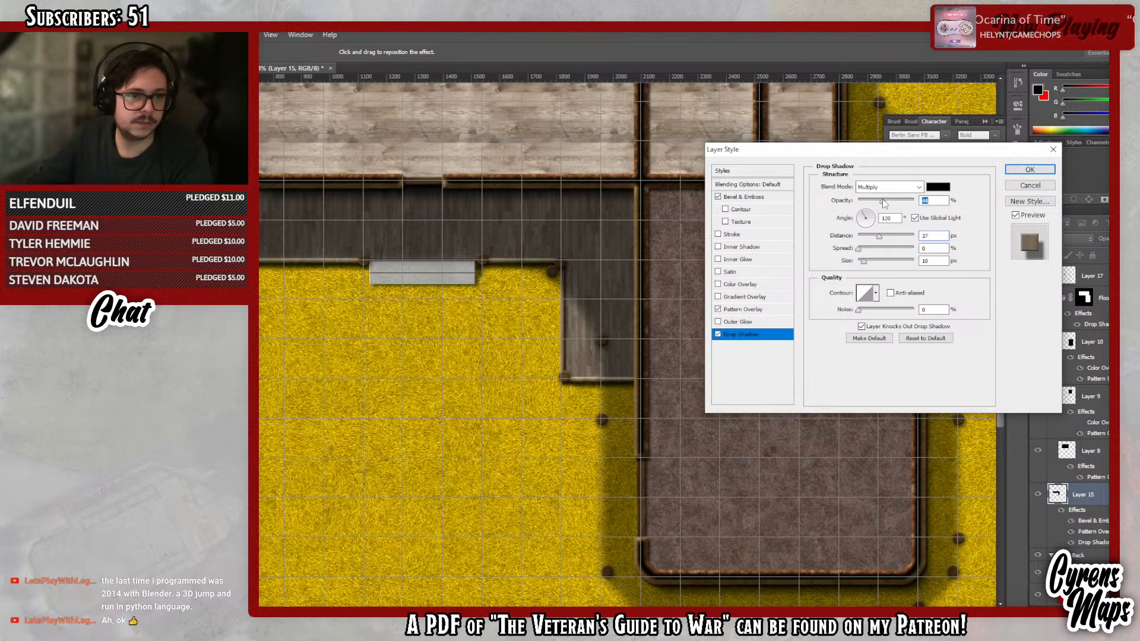
left_click(1030, 170)
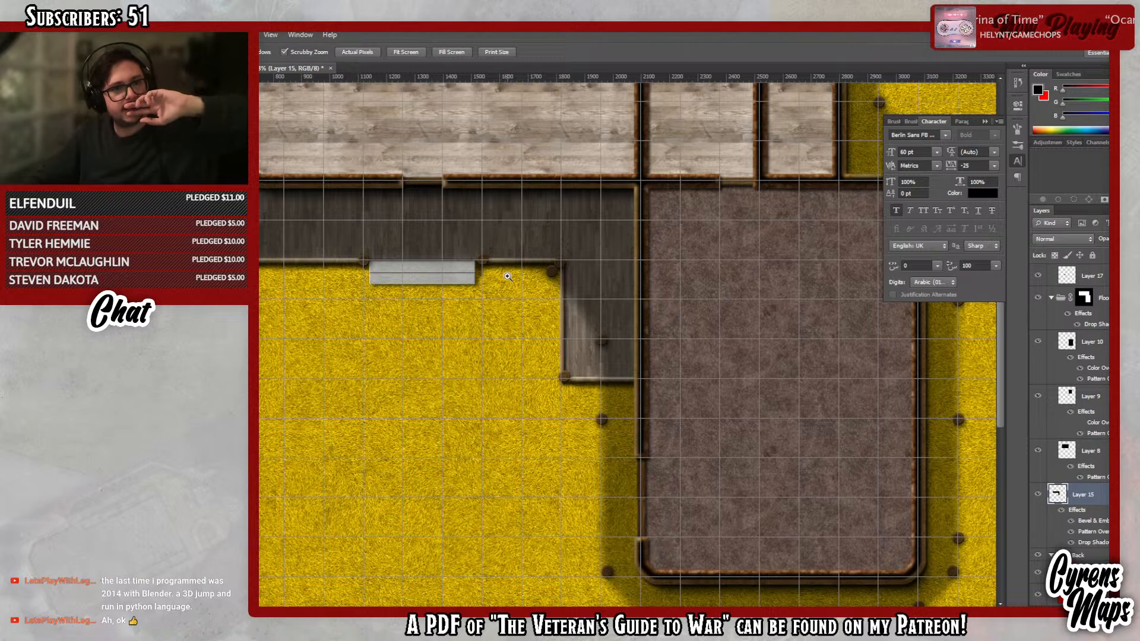
- Create a new layer at the top of the Back group and hide the grid over the whole map
left_click_drag(647, 266, 632, 301)
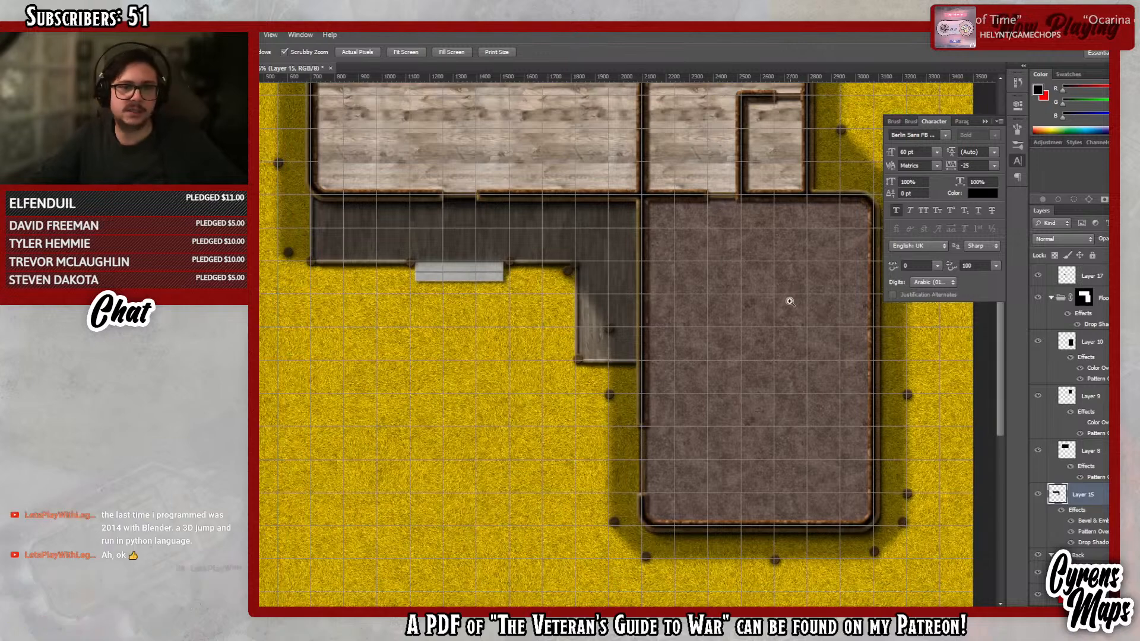
left_click(705, 384, "alt")
left_click(705, 384)
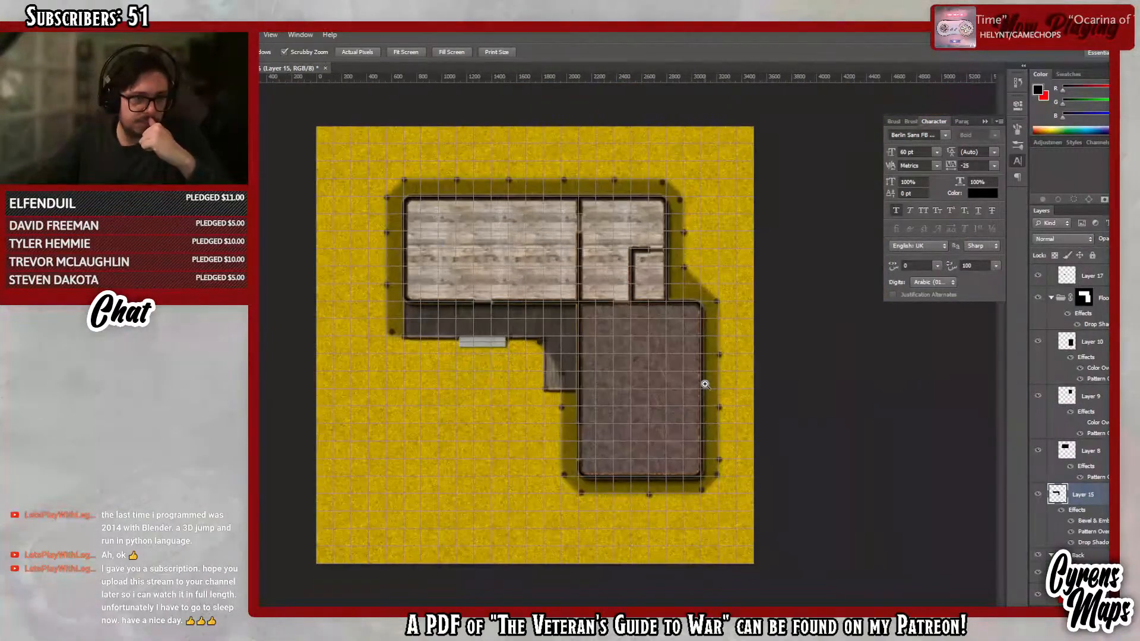
left_click(582, 460)
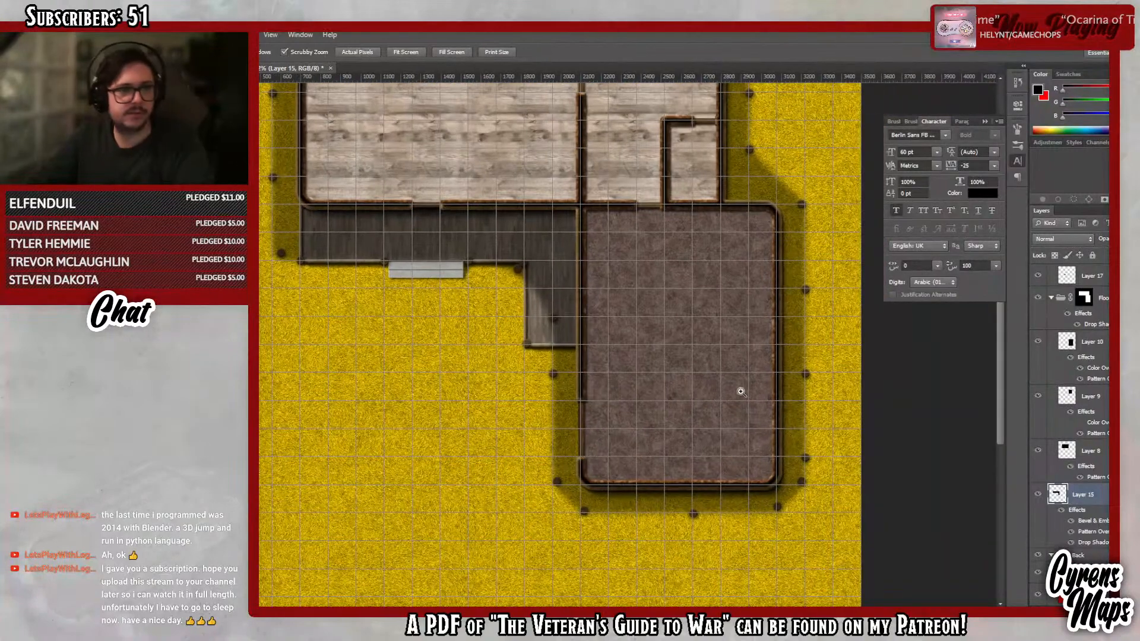
key("ctrl+shift+alt+n")
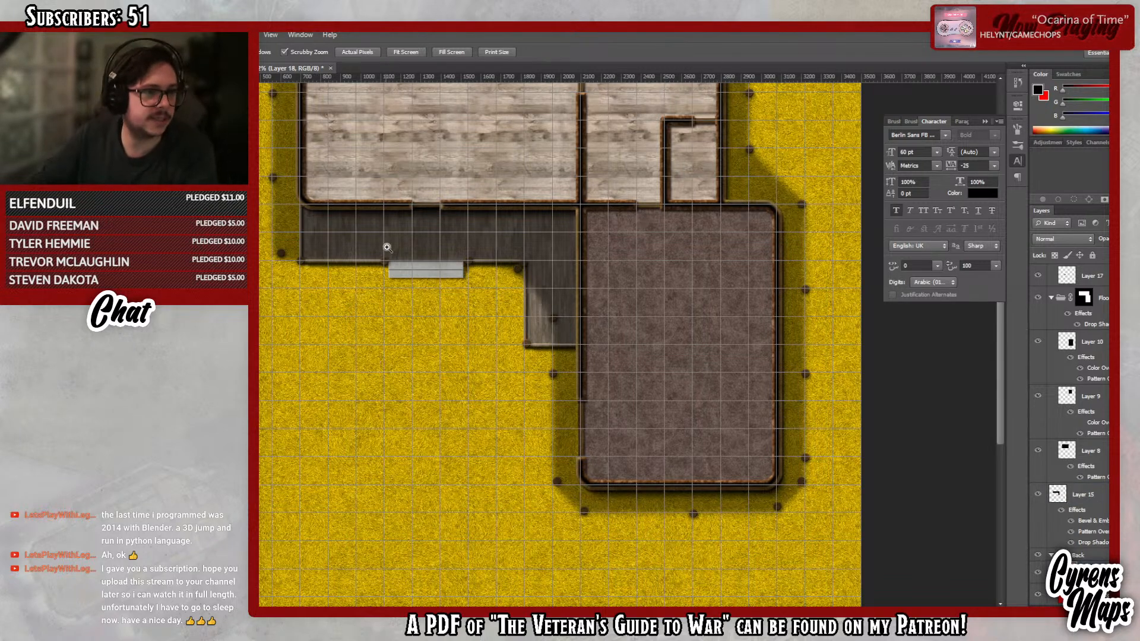
left_click_drag(413, 292, 395, 312)
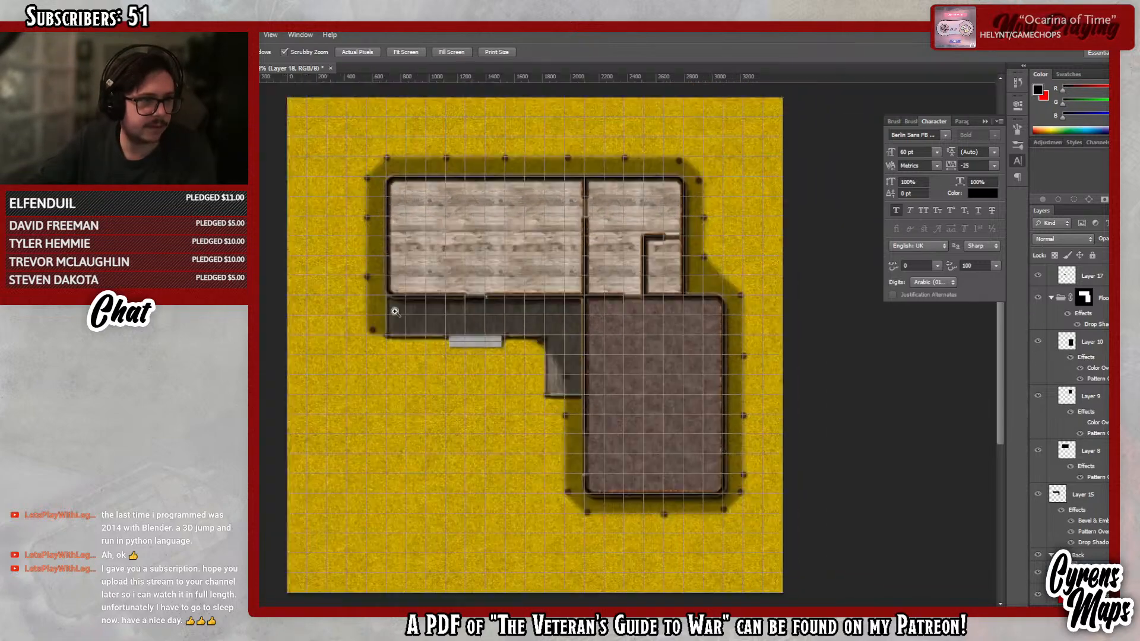
left_click(270, 35)
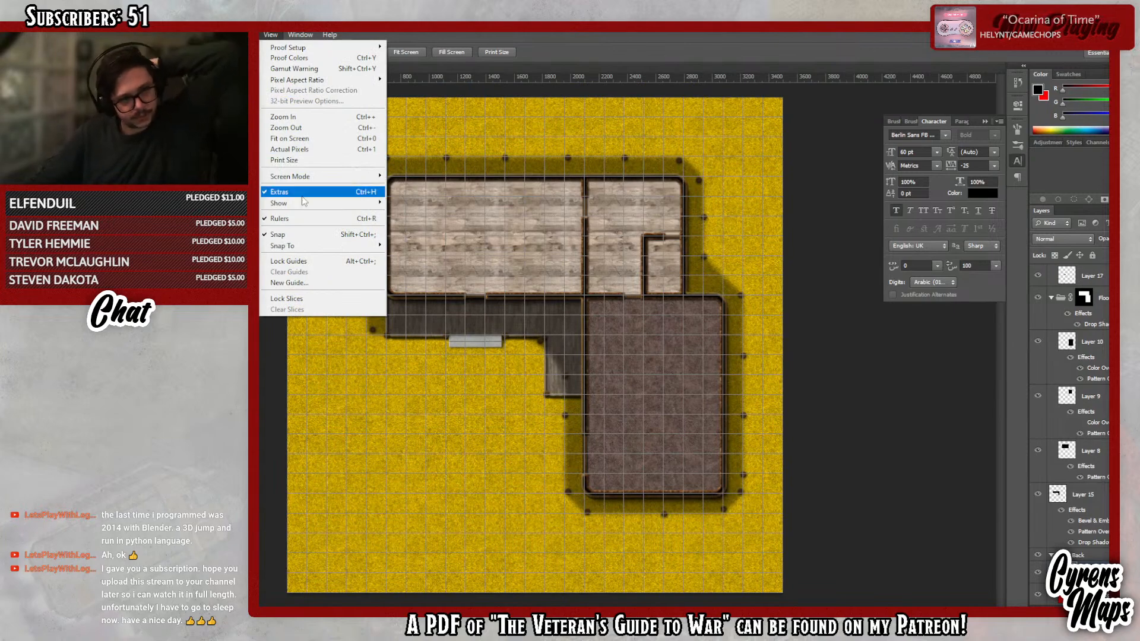
mouse_move(304, 203)
left_click(410, 234)
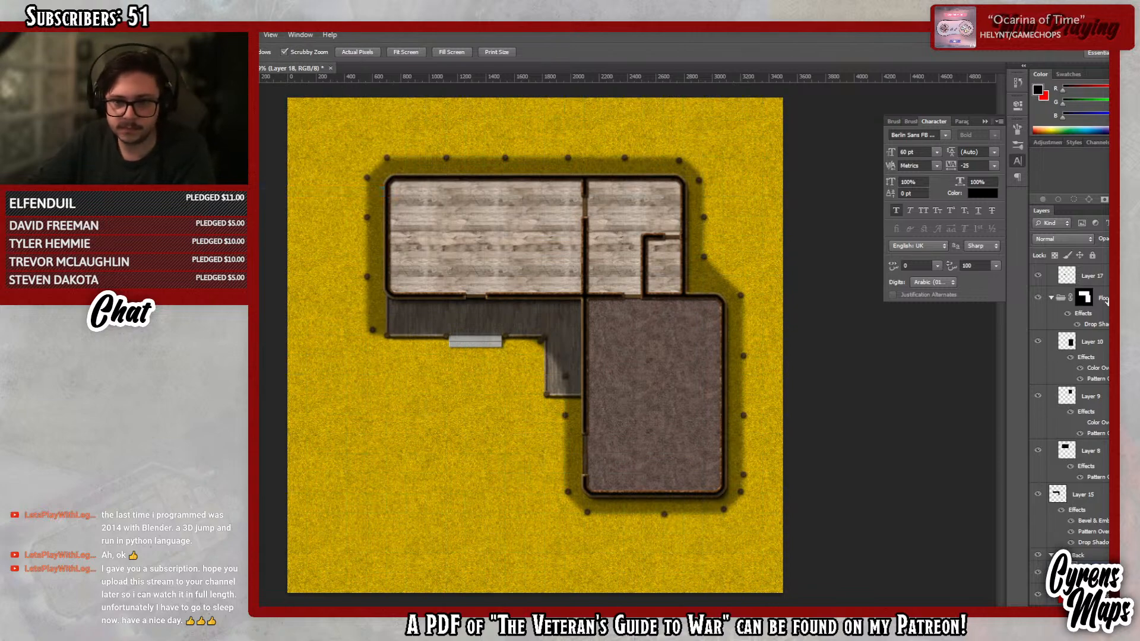
- Fill the combined outline of the floor group's mask and the outer walls with black on the new Back layer
left_click(1084, 297, "ctrl")
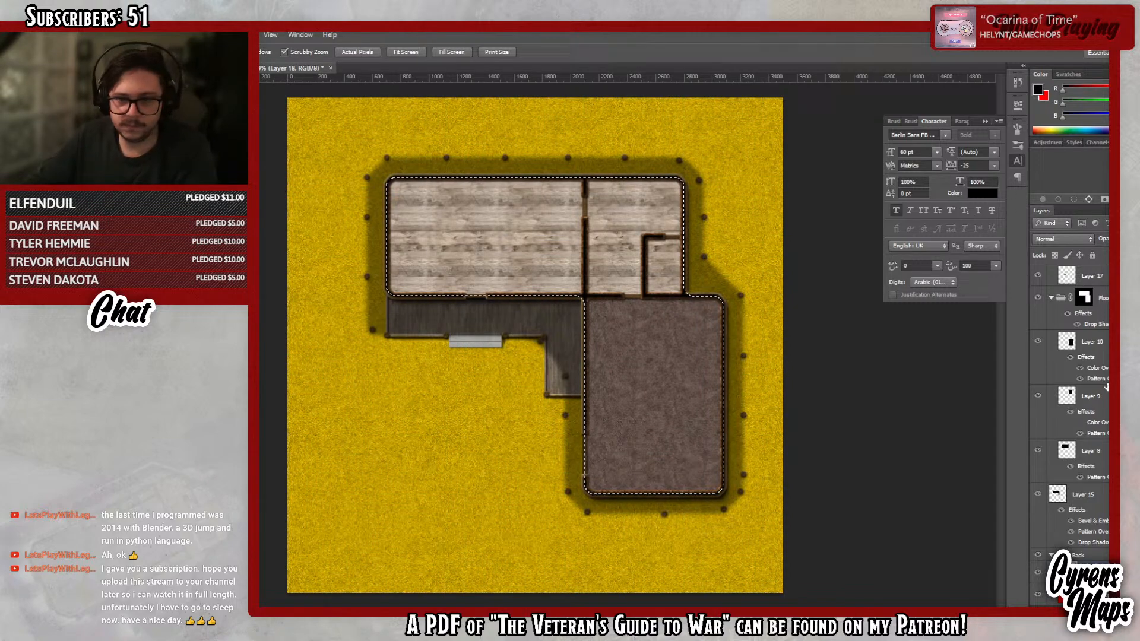
scroll(1105, 385, "up", 3)
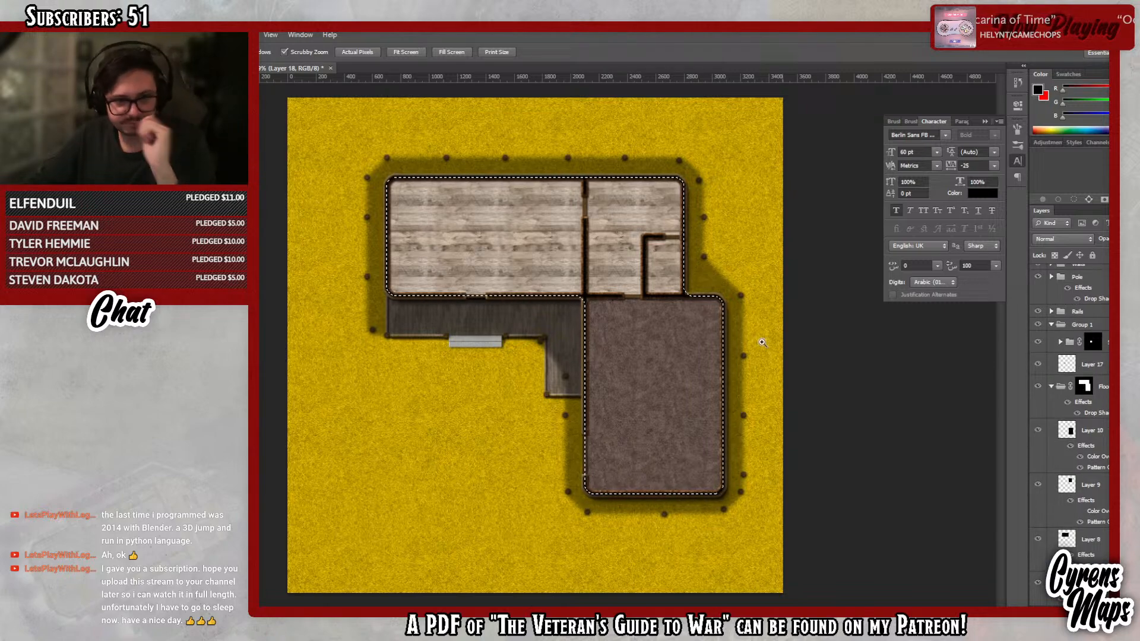
scroll(1069, 416, "up", 3)
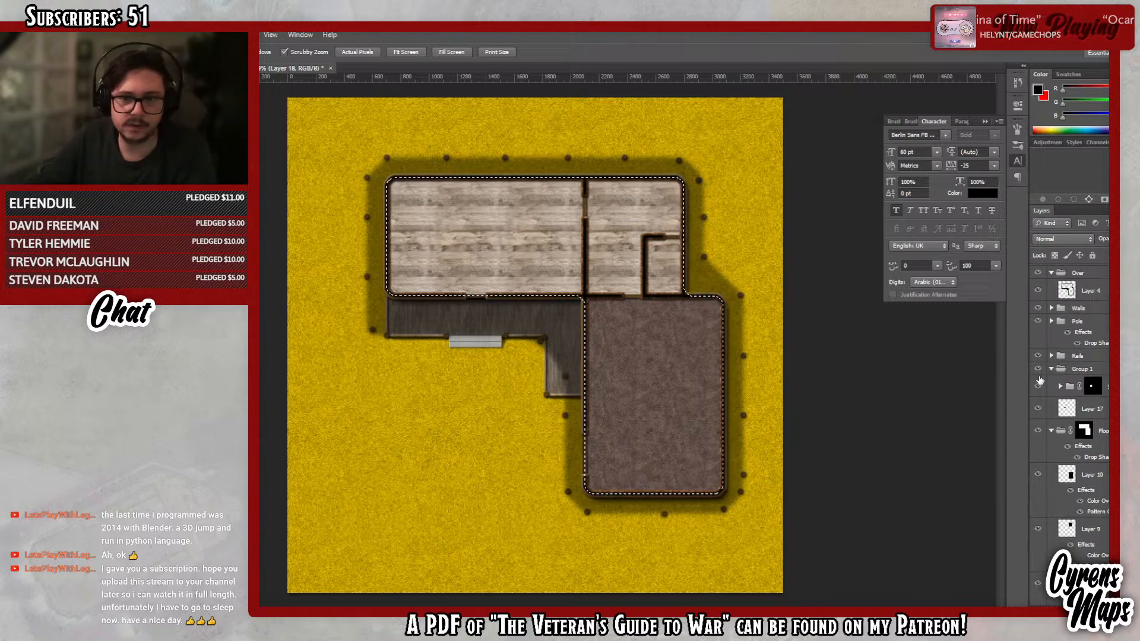
left_click(1052, 308)
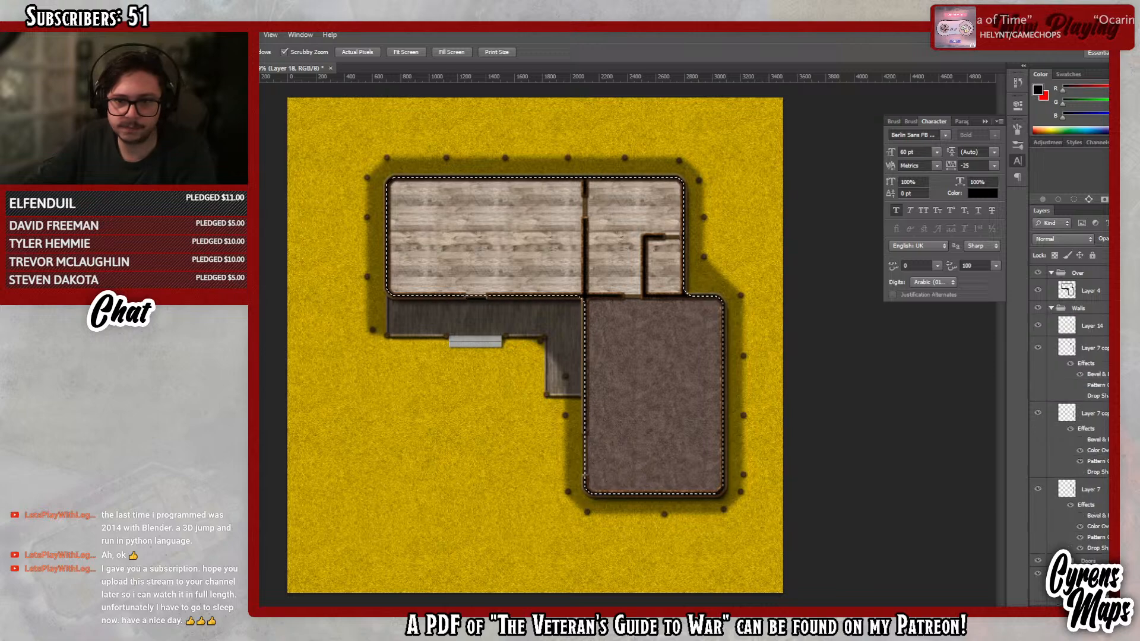
left_click(1071, 354, "ctrl+shift")
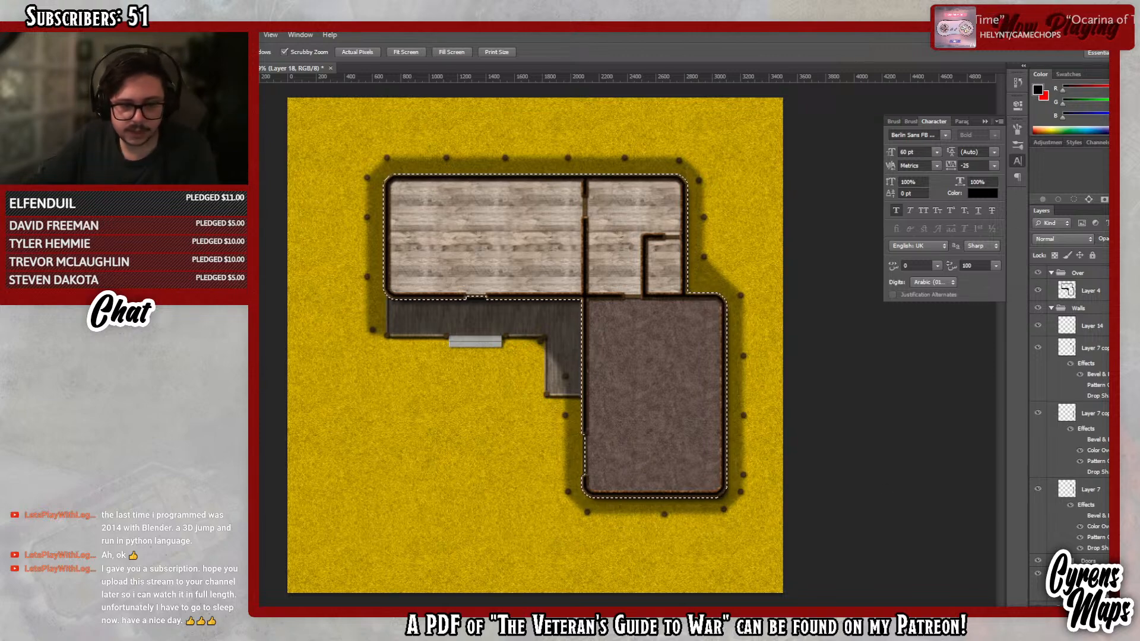
scroll(1069, 416, "down", 6)
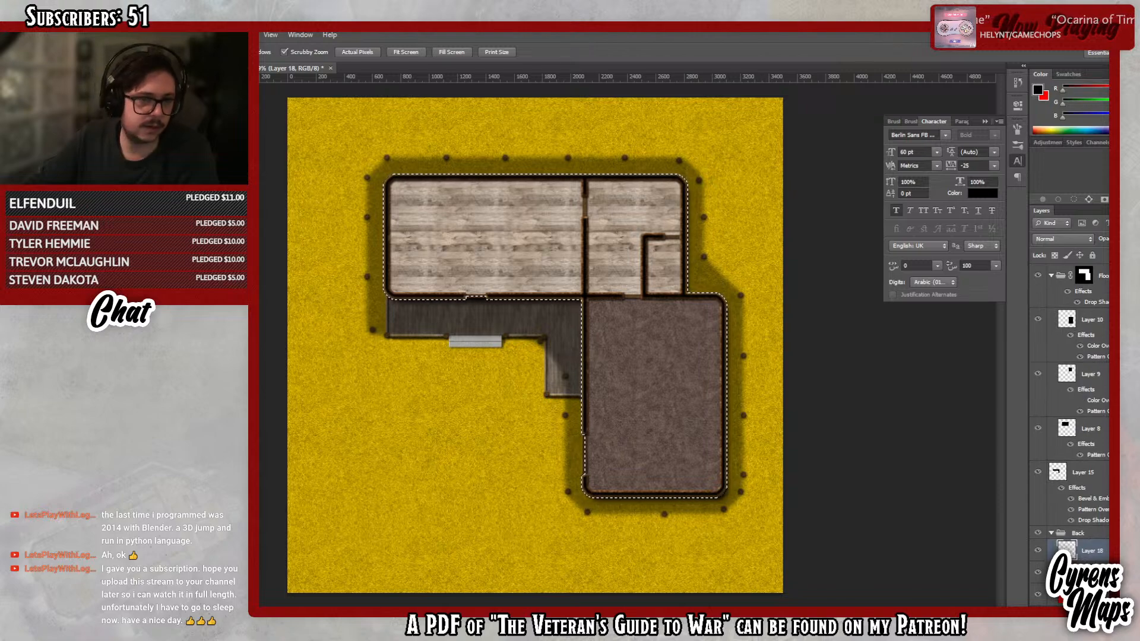
key("g")
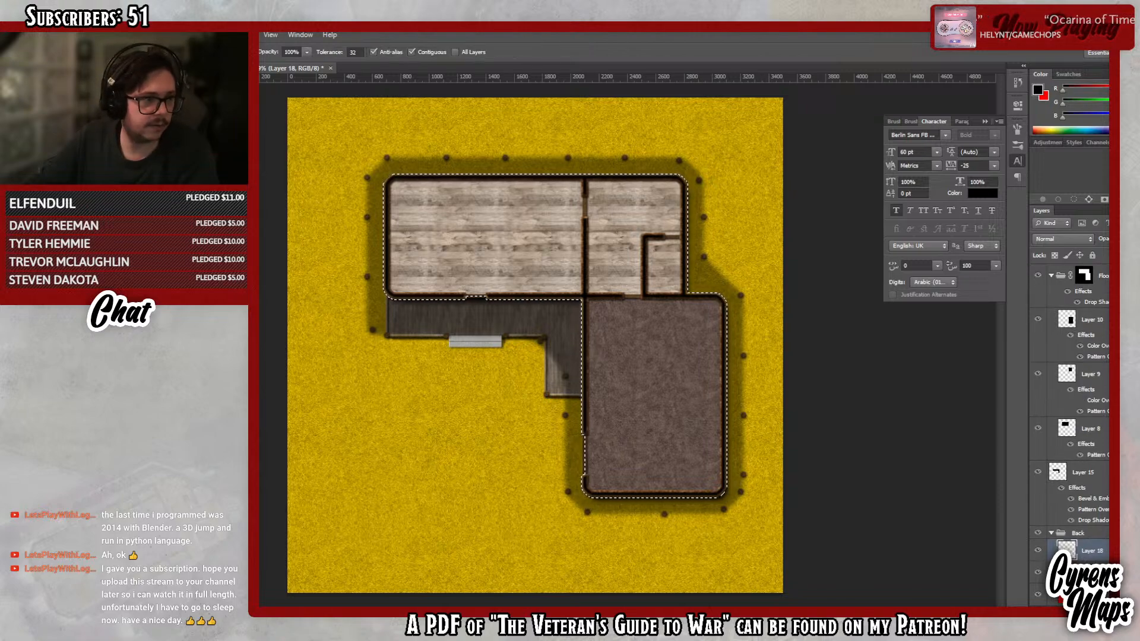
left_click(679, 405)
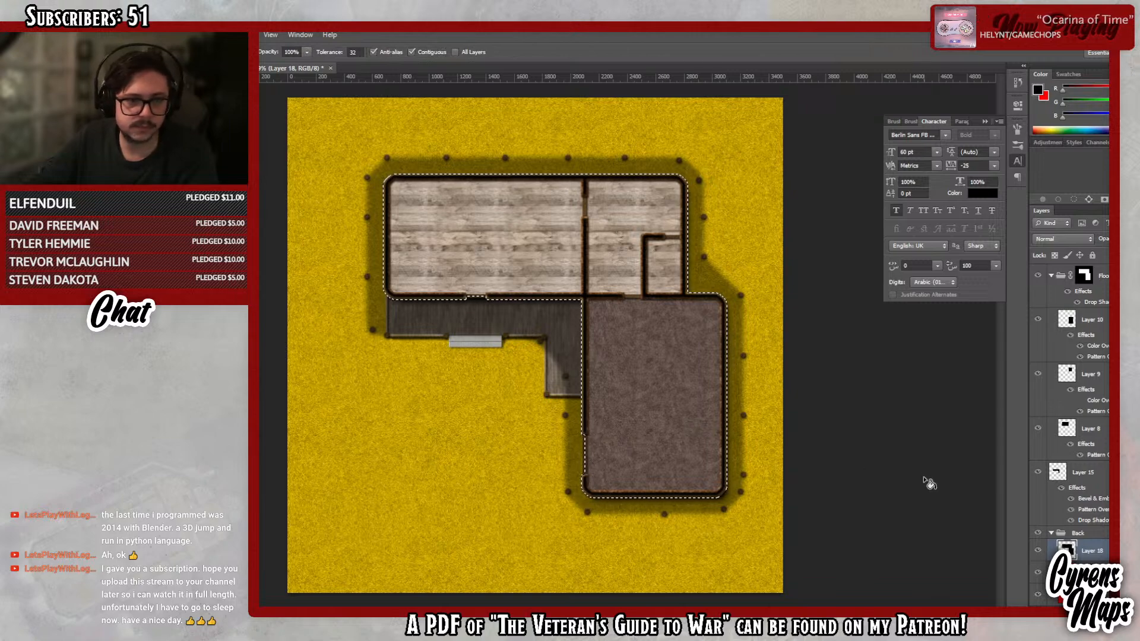
key("ctrl+d")
- Set the black footprint layer's fill opacity to 0% and add an Outer Glow with 18% spread and 141 px size
double_click(1107, 550)
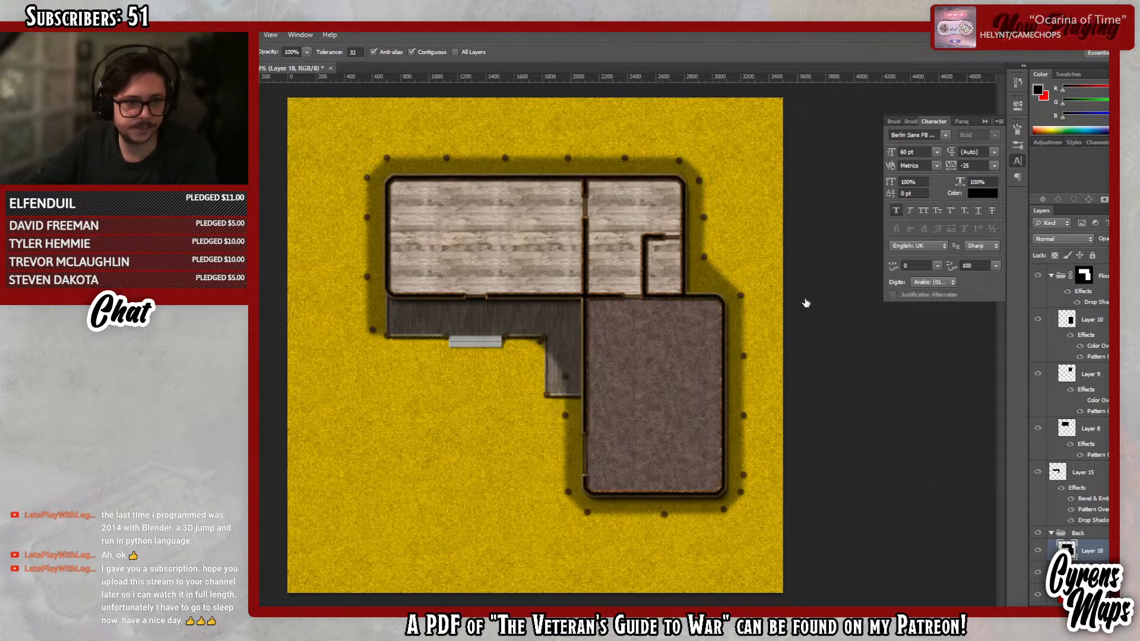
left_click_drag(907, 233, 609, 201)
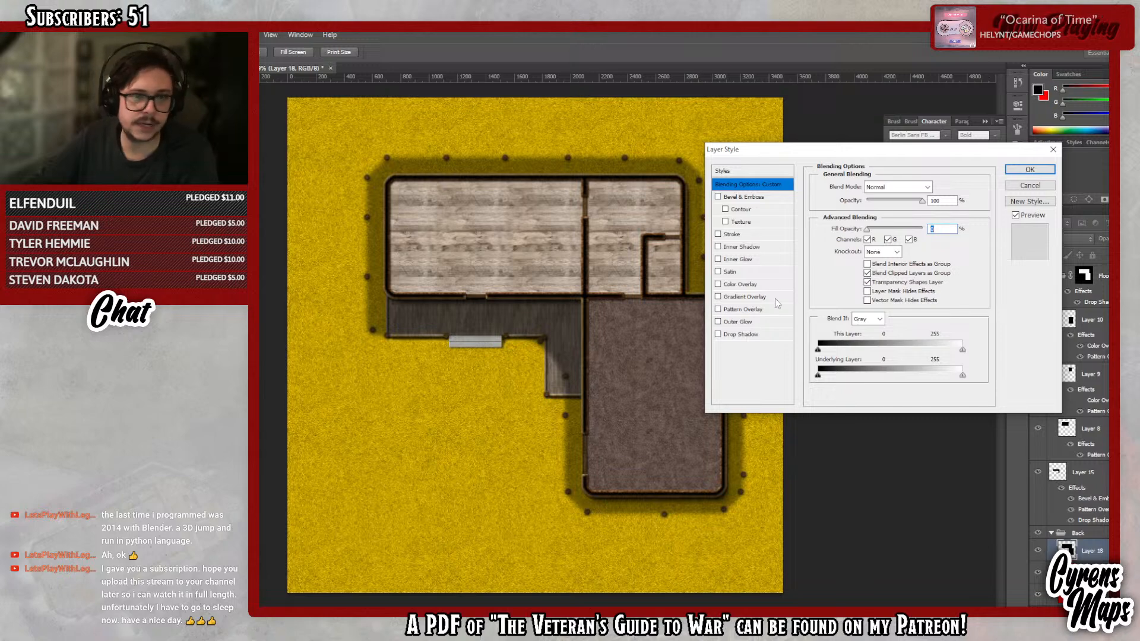
left_click(739, 323)
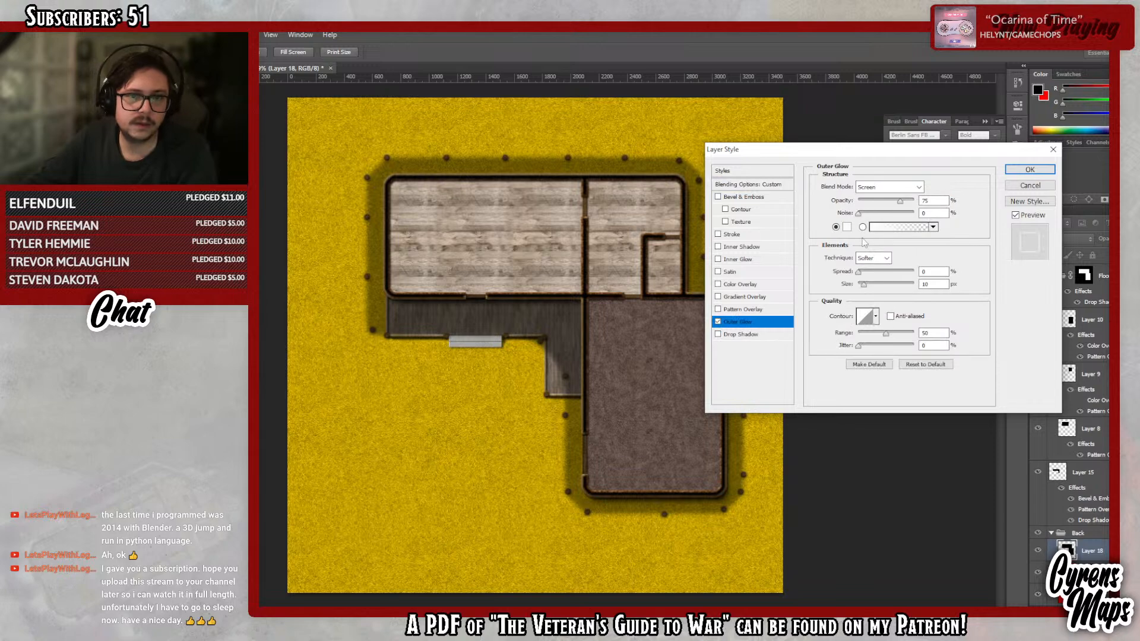
left_click_drag(858, 272, 889, 290)
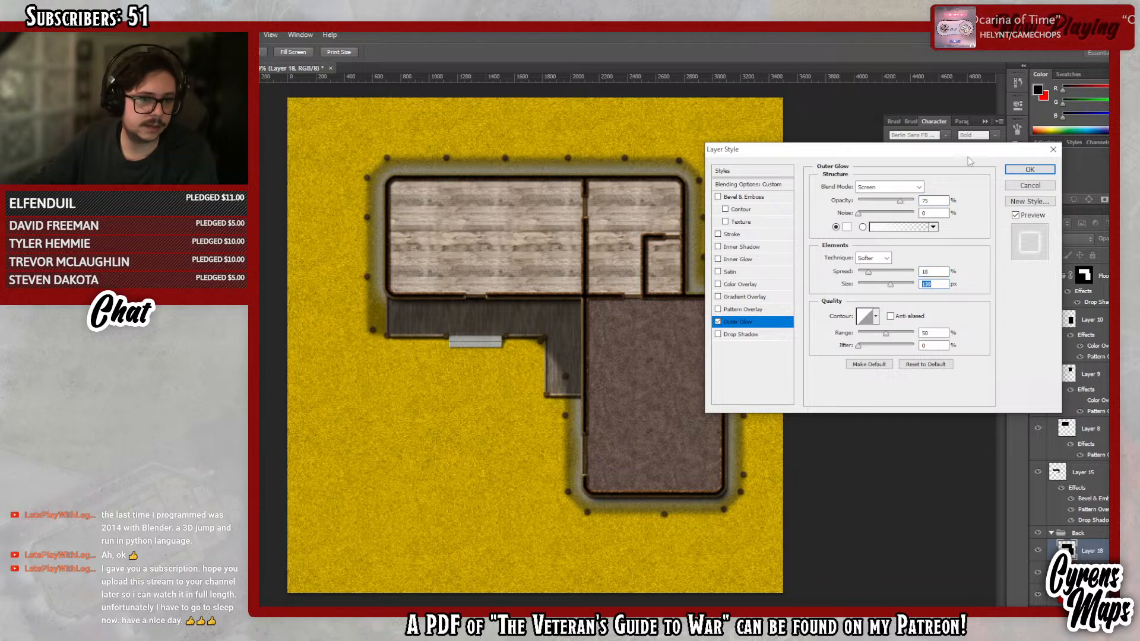
left_click_drag(890, 285, 892, 285)
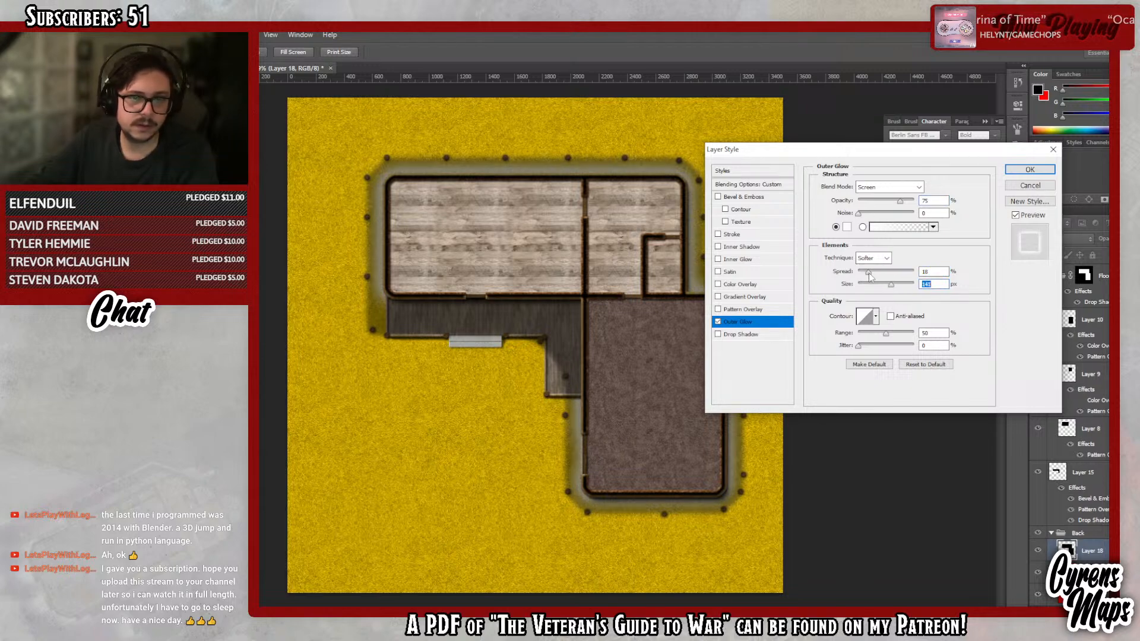
- Set the Outer Glow's jitter to 47% and its range to 62%, keeping the Softer technique, and apply the style
left_click(887, 257)
left_click(886, 256)
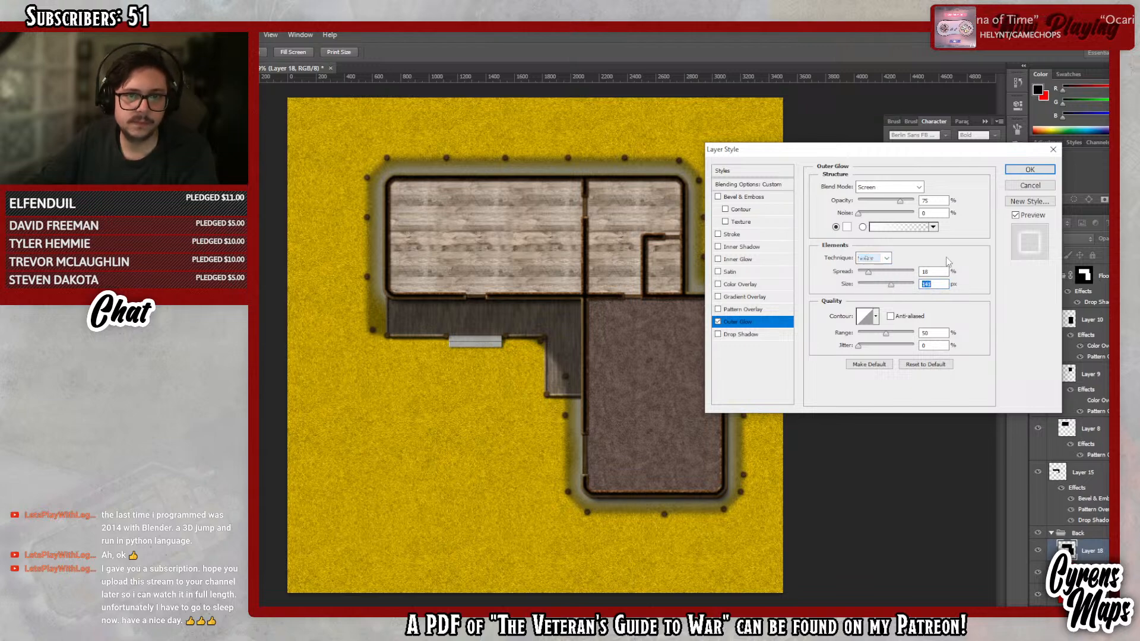
left_click_drag(860, 349, 885, 351)
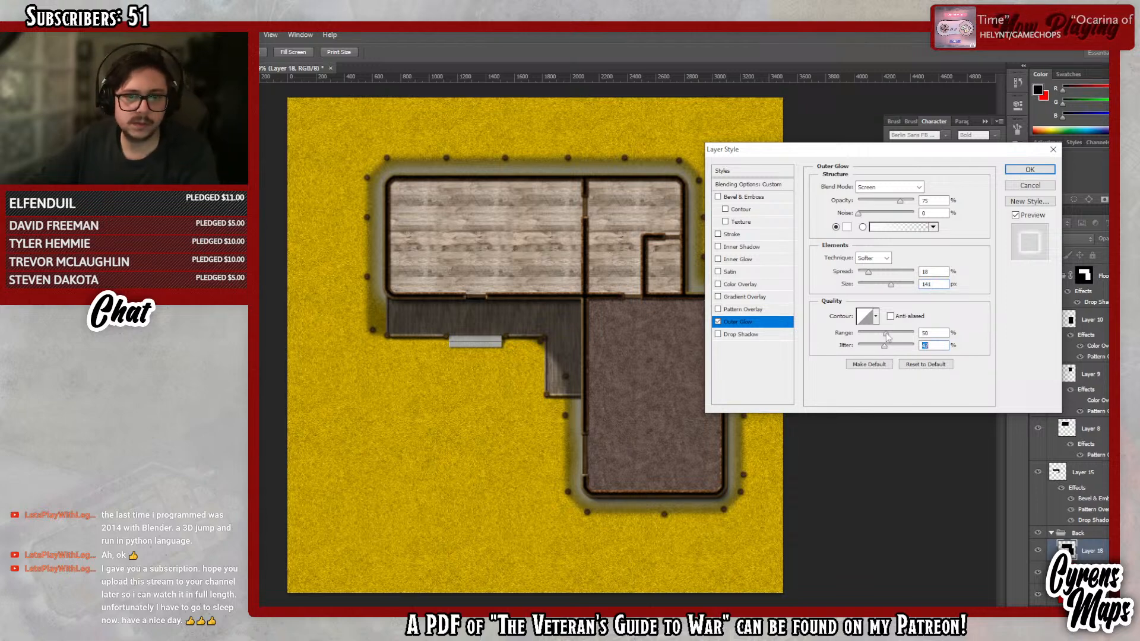
left_click_drag(889, 336, 894, 340)
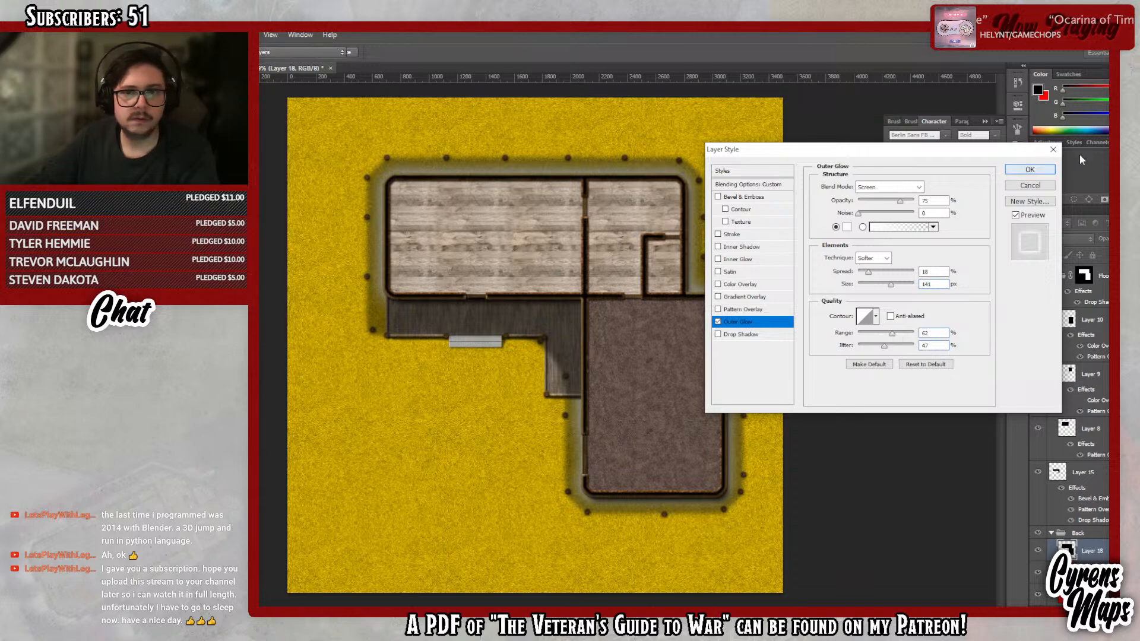
left_click(1030, 170)
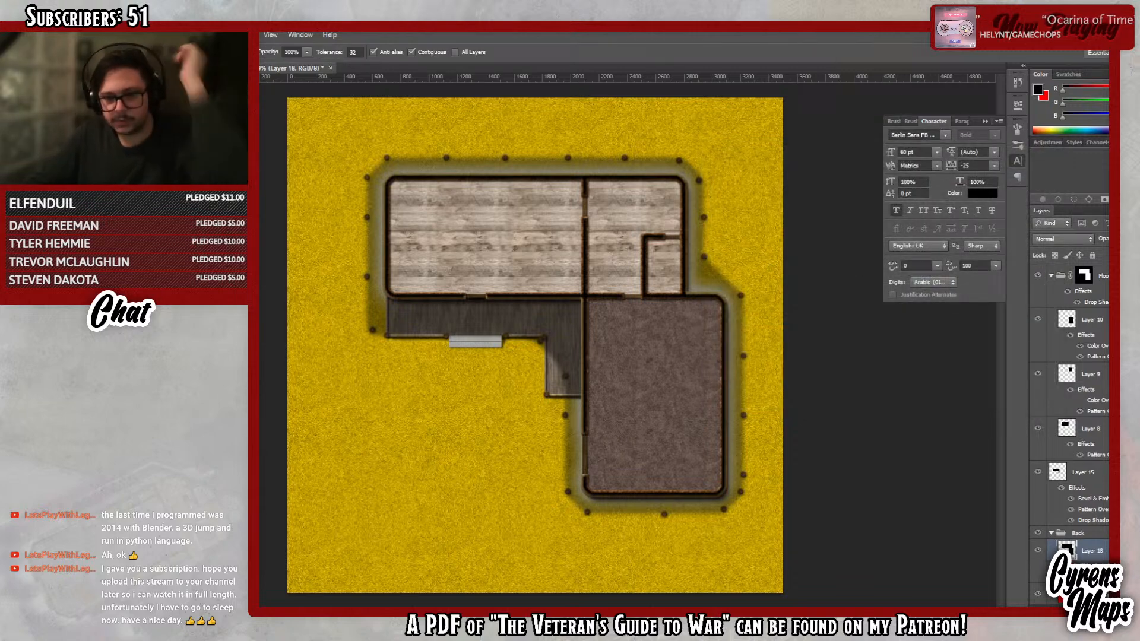
- Rasterize the footprint layer's glow style and give the layer a Pattern Overlay using the dark brown dirt texture at 100% scale
right_click(1076, 403)
left_click(1098, 260)
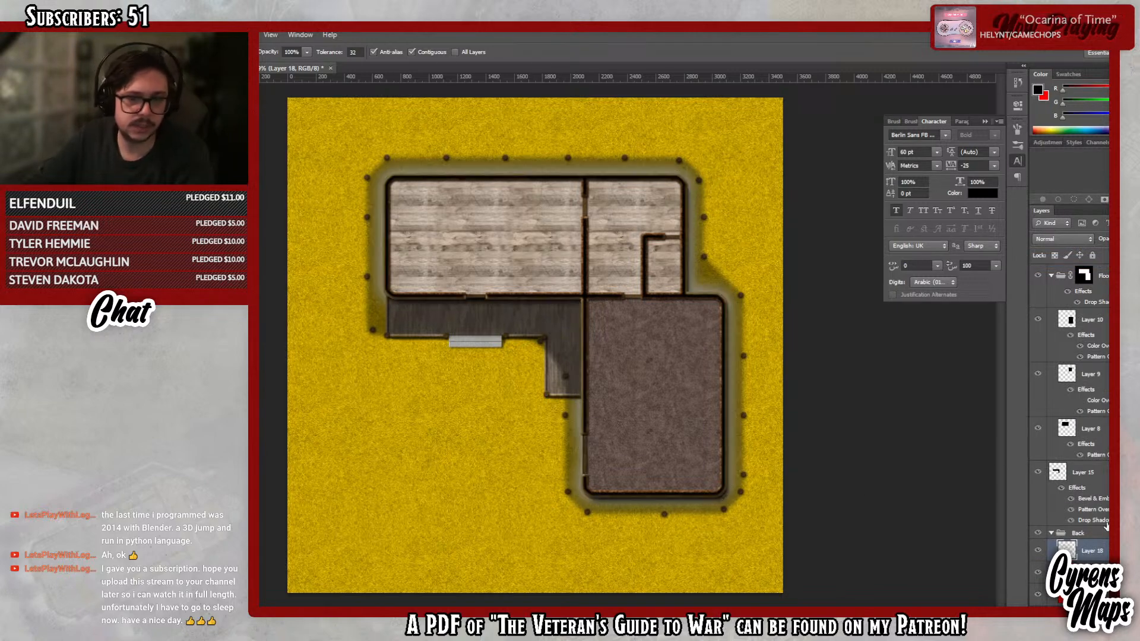
double_click(1043, 536)
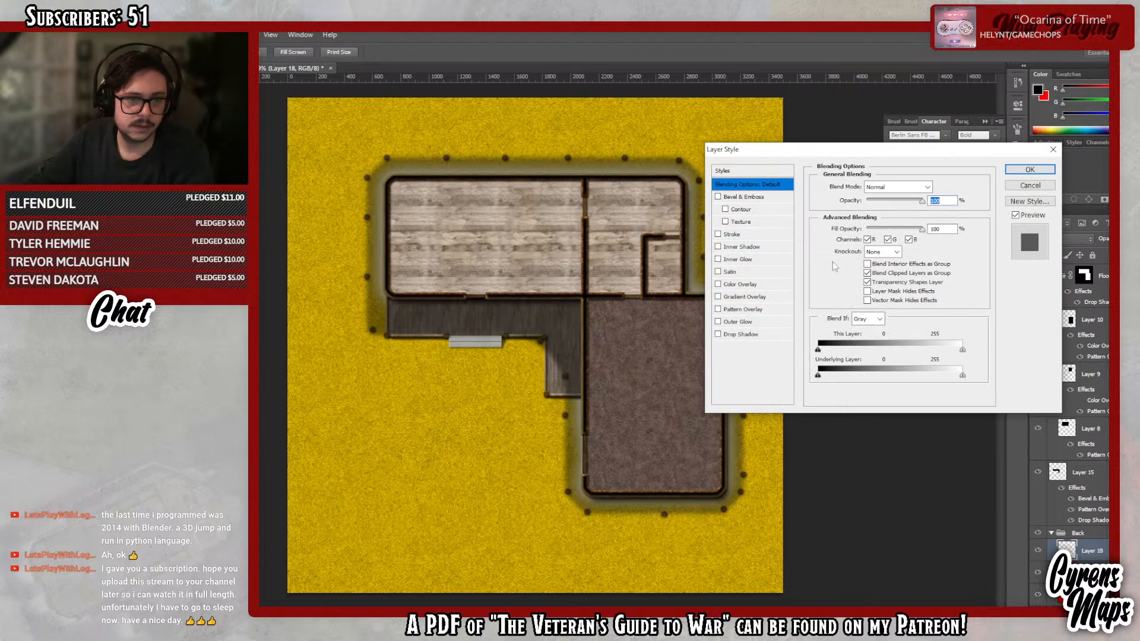
left_click(742, 309)
left_click(894, 226)
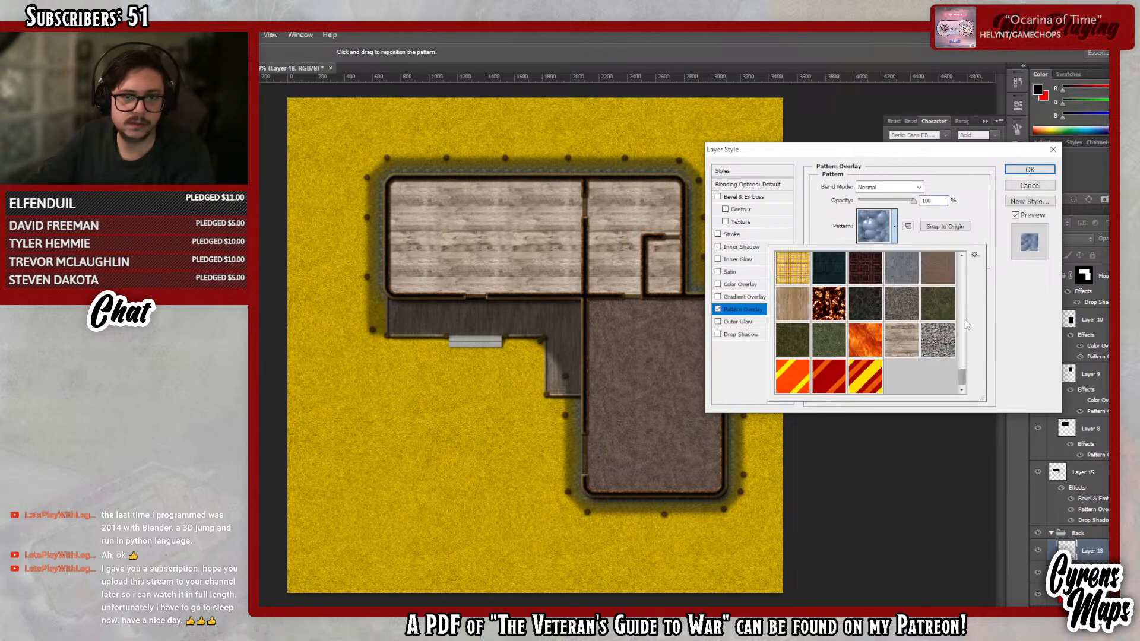
scroll(877, 358, "up", 3)
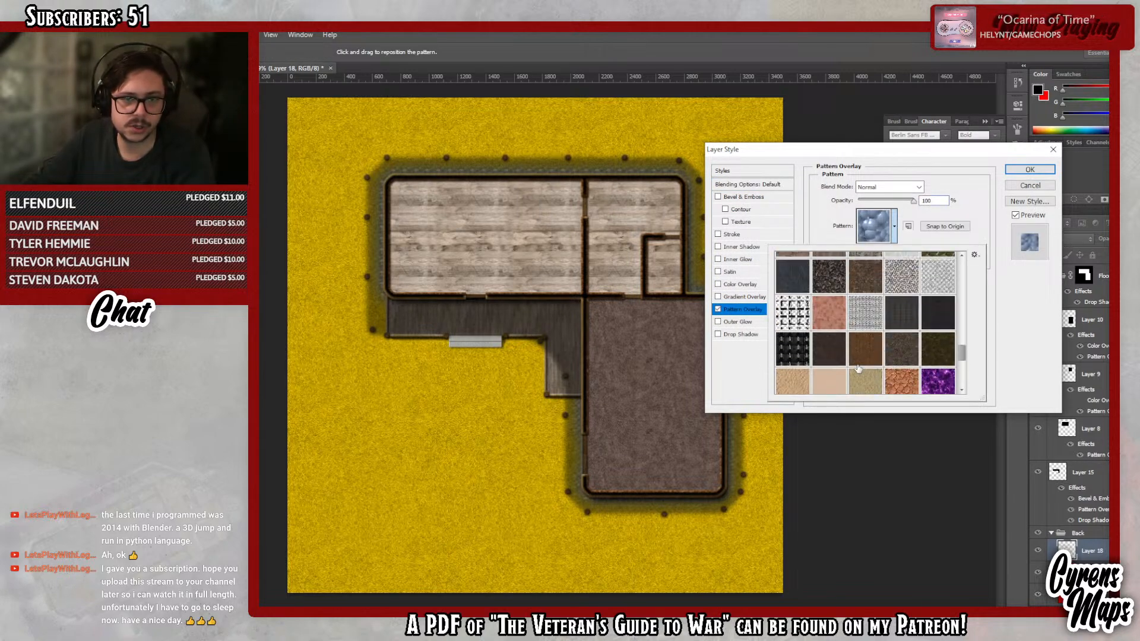
left_click(836, 349)
left_click(1016, 332)
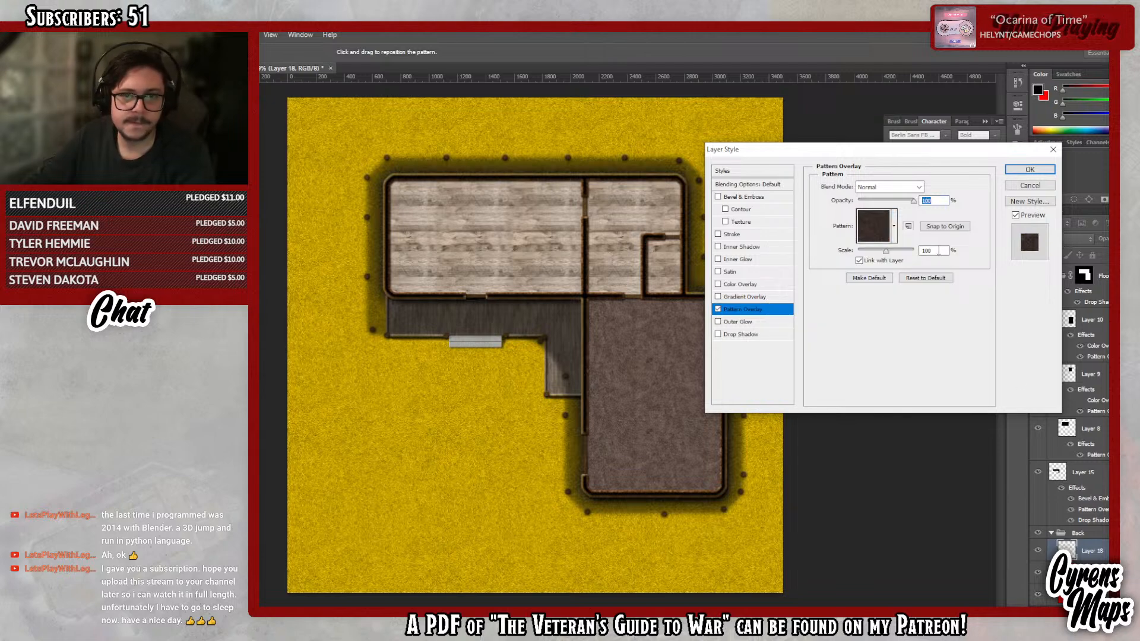
key("Return")
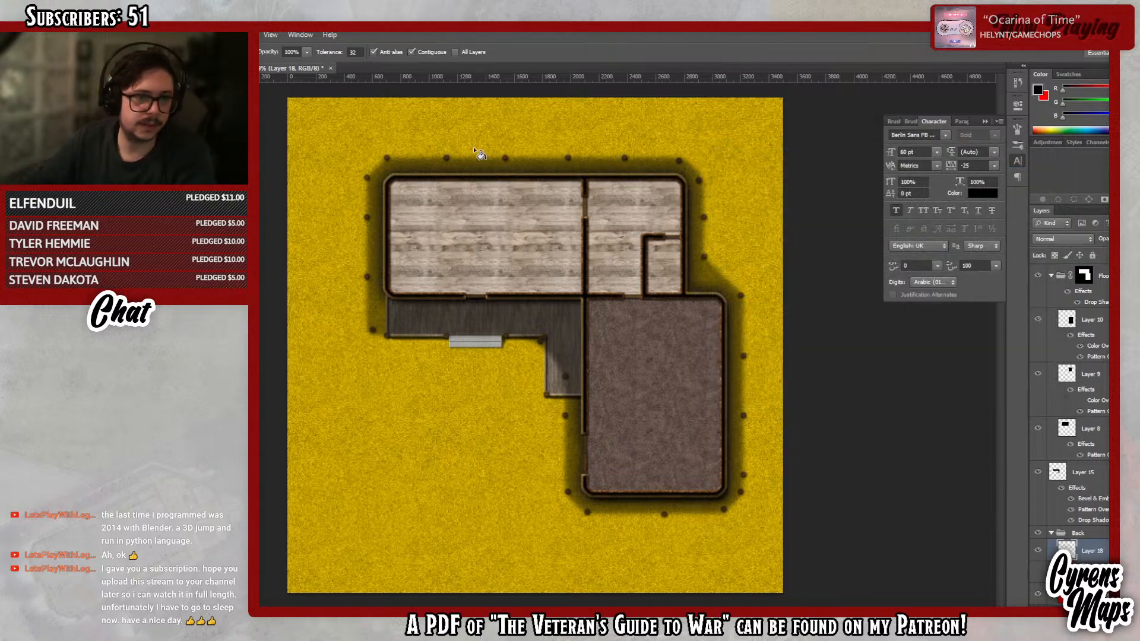
- Paint a rounded dirt patch outside the doorway in the west wall of the lower brown-floored room
key("z")
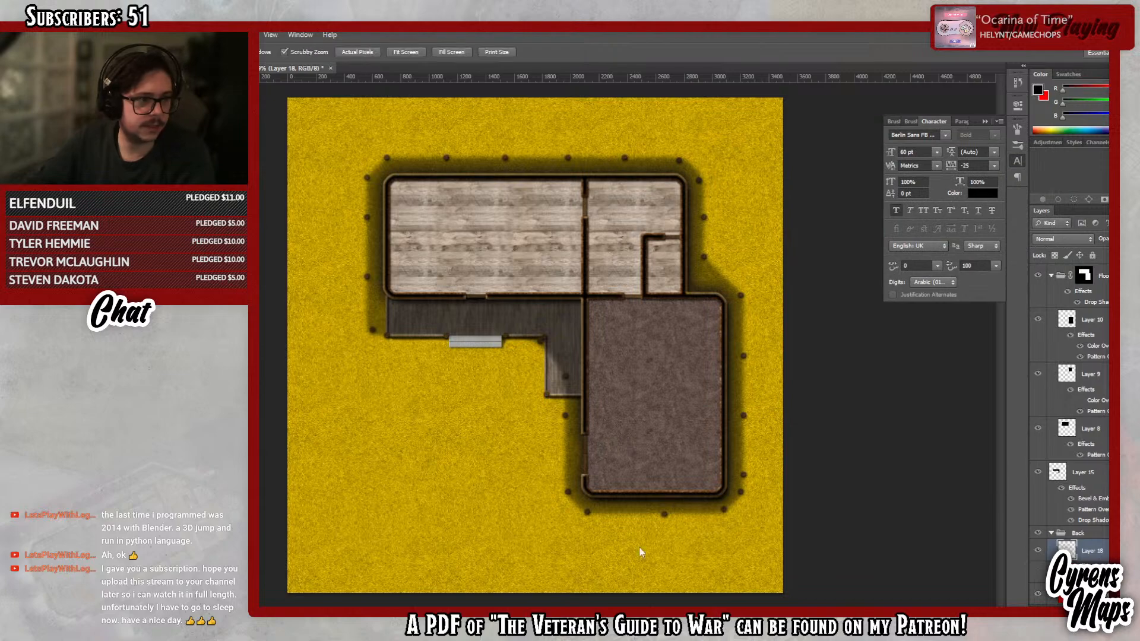
left_click_drag(597, 496, 645, 497)
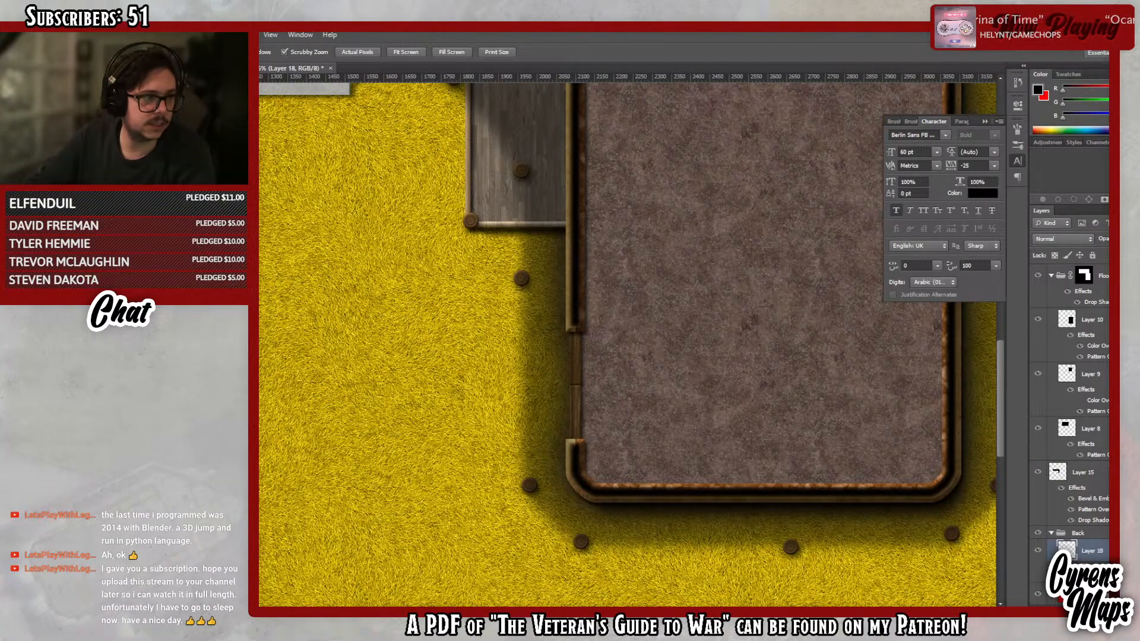
key("b")
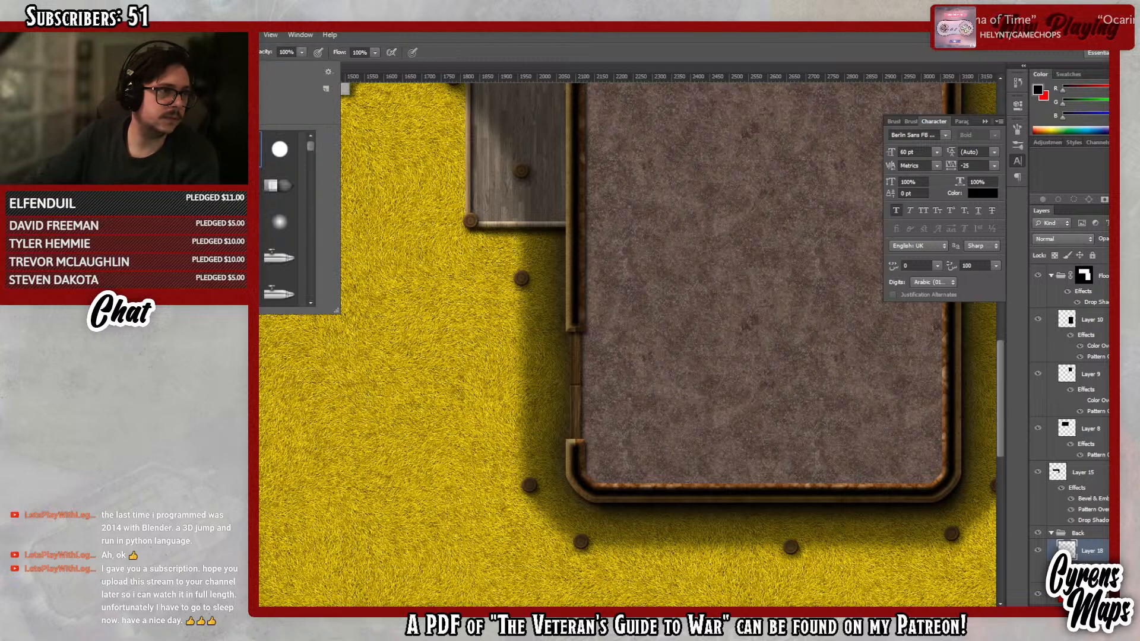
mouse_move(572, 353)
left_mouse_down()
mouse_move(570, 423)
mouse_move(572, 336)
mouse_move(550, 393)
mouse_move(548, 373)
mouse_move(558, 393)
mouse_move(502, 396)
mouse_move(555, 414)
mouse_move(543, 351)
mouse_move(513, 375)
mouse_move(475, 369)
mouse_move(538, 346)
mouse_move(485, 372)
mouse_move(480, 396)
mouse_move(467, 399)
mouse_move(496, 417)
mouse_move(575, 410)
mouse_move(496, 381)
left_mouse_up()
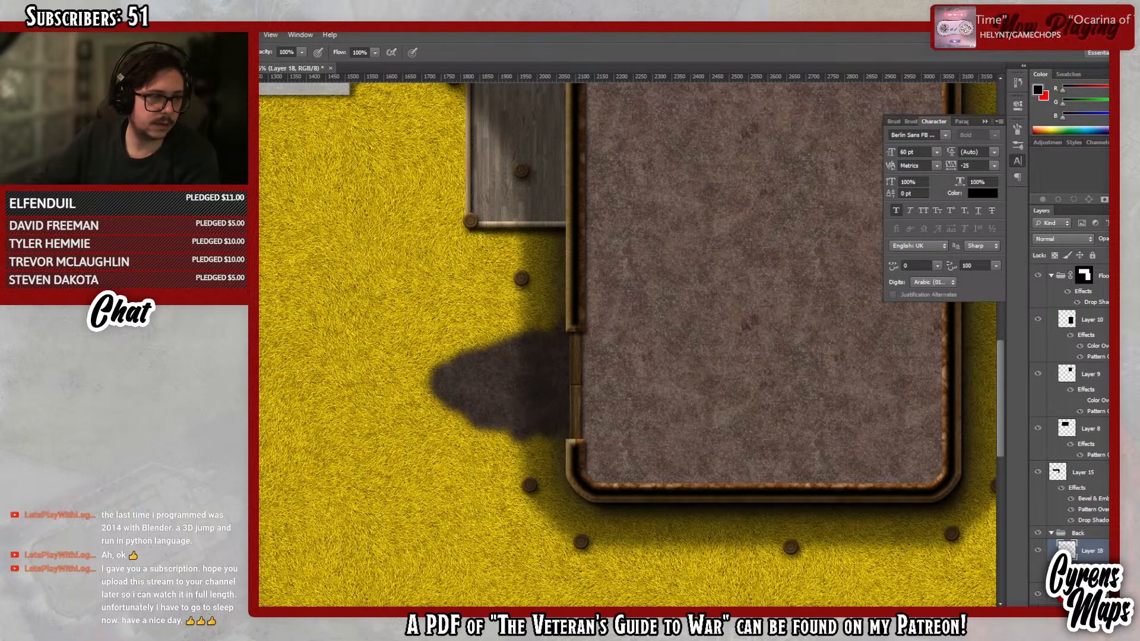
- Extend the dirt into a yard filling the area below the walkway, with a path running to the map's lower-left edge
key("z")
left_click_drag(416, 362, 373, 358)
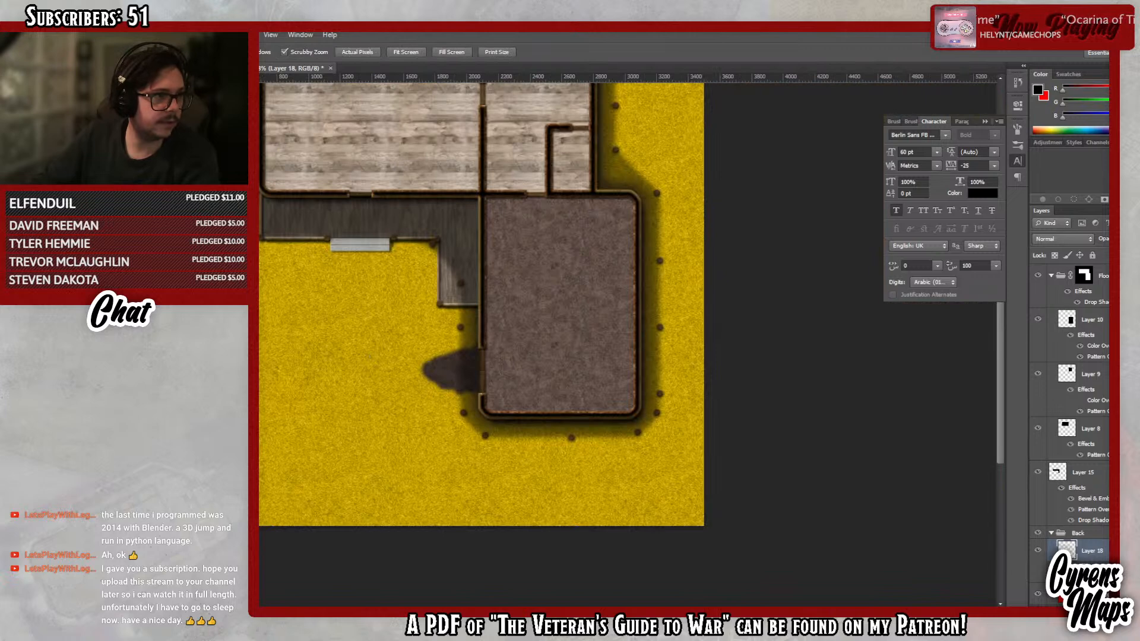
key("l")
key("b")
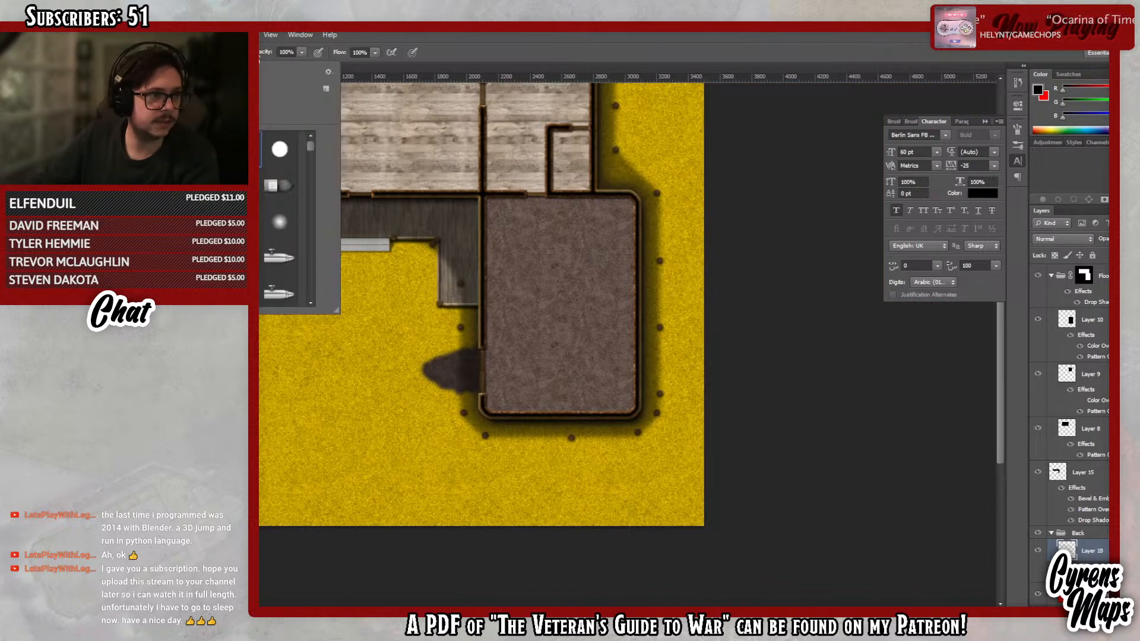
left_click(416, 50)
mouse_move(453, 360)
left_mouse_down()
mouse_move(481, 305)
mouse_move(438, 365)
mouse_move(452, 327)
mouse_move(440, 282)
mouse_move(459, 282)
mouse_move(411, 257)
mouse_move(406, 239)
mouse_move(286, 227)
mouse_move(348, 254)
mouse_move(367, 285)
mouse_move(283, 242)
mouse_move(279, 276)
mouse_move(410, 302)
mouse_move(368, 268)
mouse_move(428, 365)
mouse_move(471, 384)
mouse_move(387, 396)
mouse_move(418, 397)
mouse_move(380, 411)
mouse_move(414, 356)
mouse_move(376, 349)
mouse_move(328, 419)
mouse_move(380, 361)
mouse_move(319, 434)
mouse_move(264, 418)
left_mouse_up()
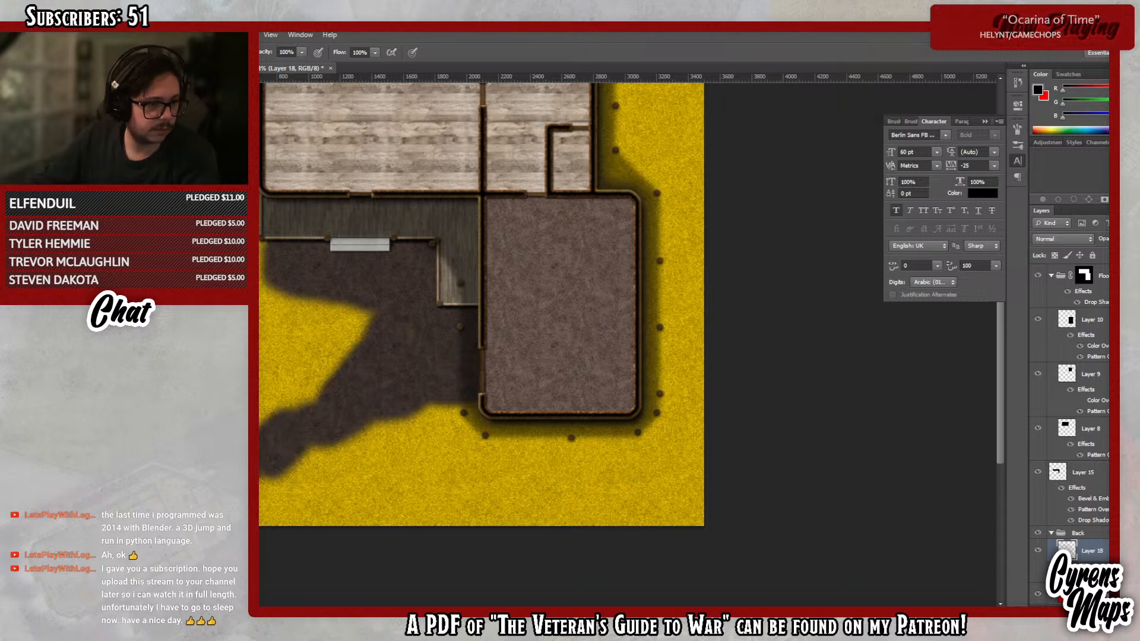
mouse_move(266, 481)
left_mouse_down()
mouse_move(382, 407)
mouse_move(394, 380)
mouse_move(267, 410)
mouse_move(316, 376)
mouse_move(285, 386)
mouse_move(284, 281)
mouse_move(303, 298)
mouse_move(303, 323)
mouse_move(333, 308)
mouse_move(374, 324)
mouse_move(351, 292)
left_mouse_up()
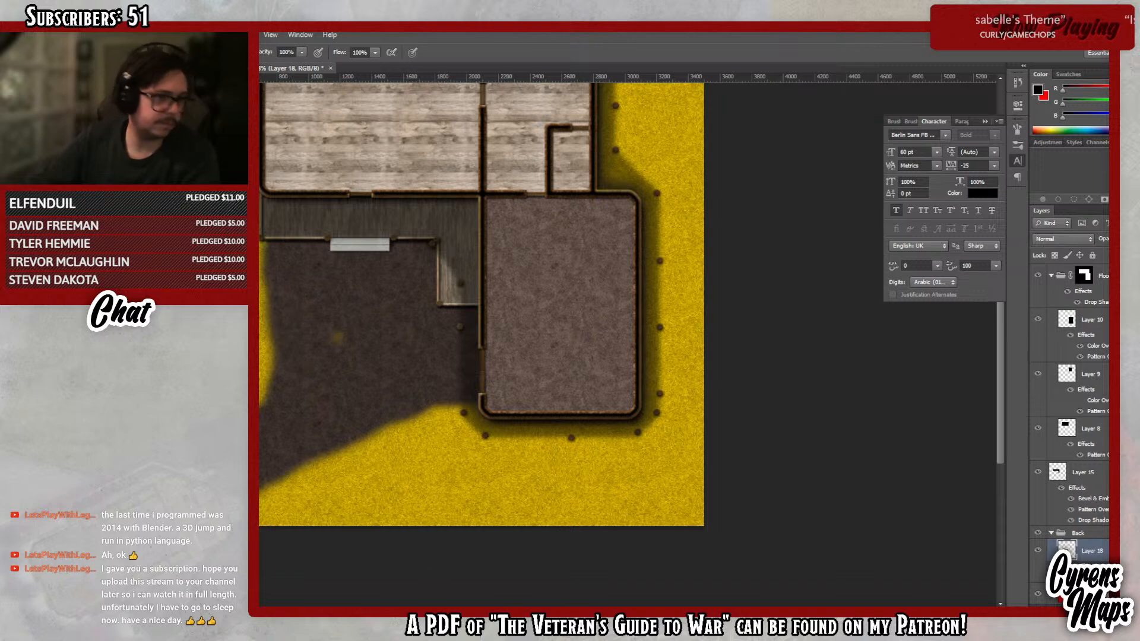
- Paint an uneven dirt border with a smaller brush along the building's outer north, east and south walls
scroll(790, 492, "up", 3)
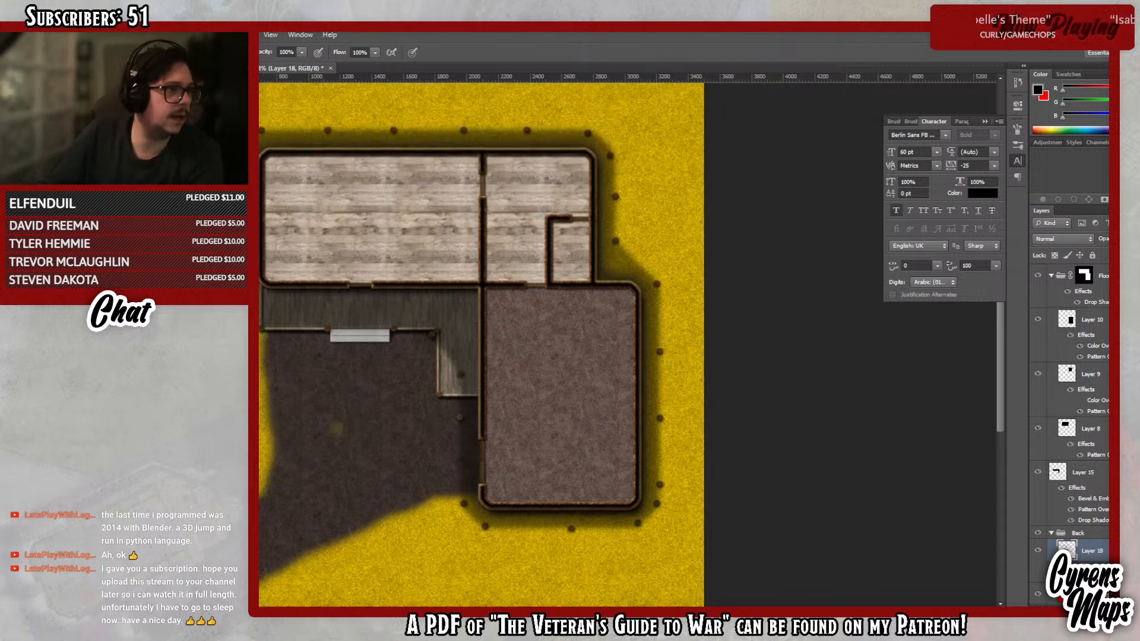
left_click(149, 53)
left_click(421, 32)
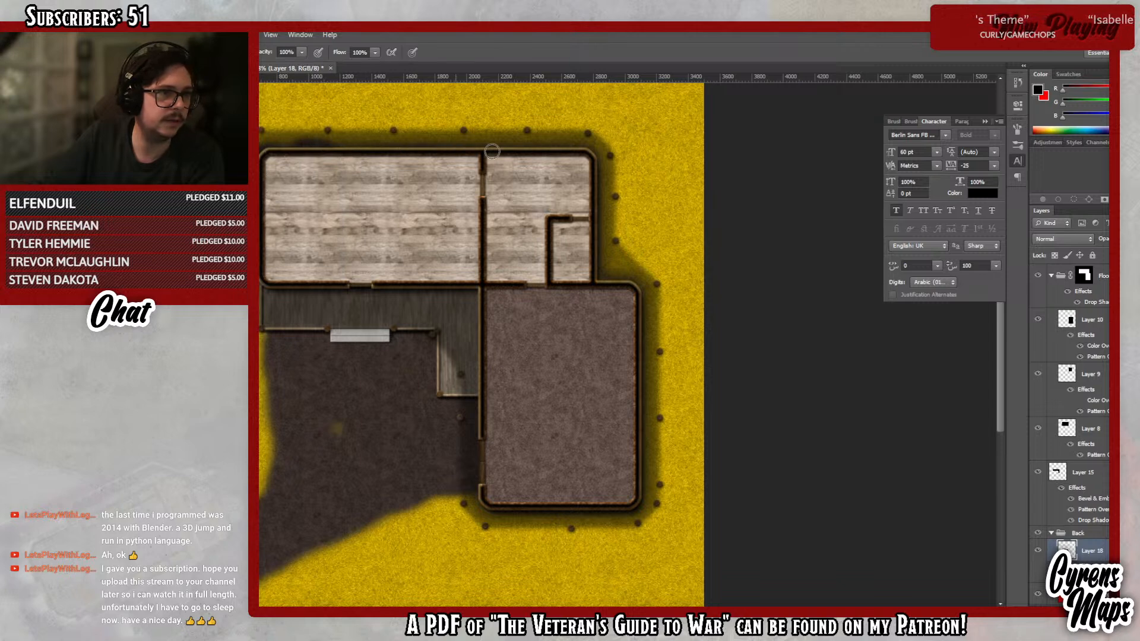
left_click_drag(599, 201, 597, 249)
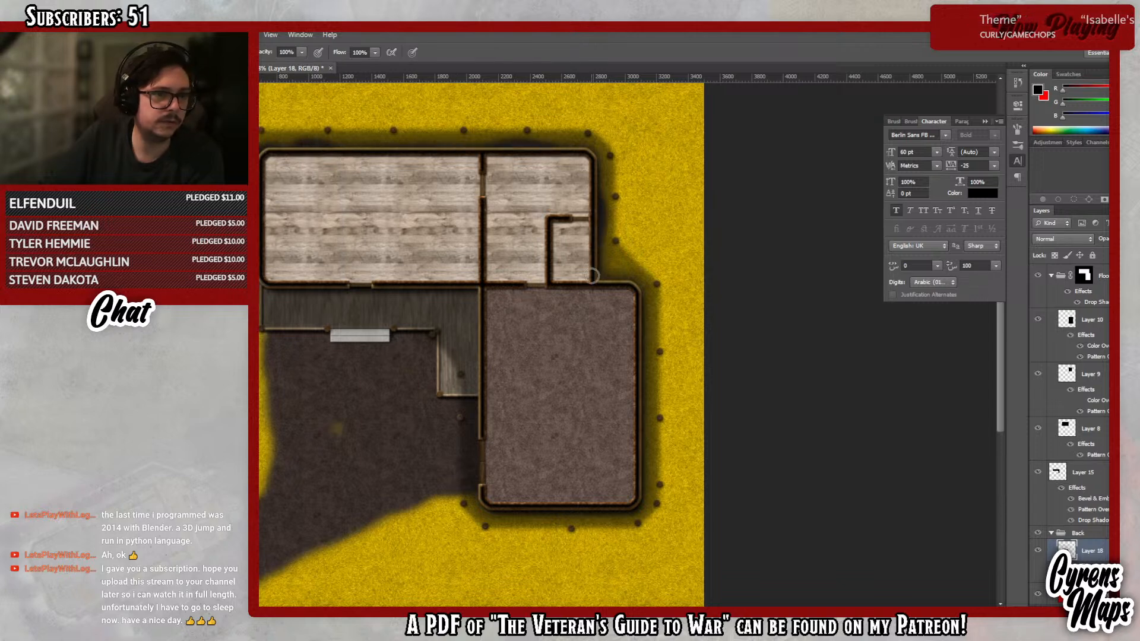
mouse_move(636, 290)
left_mouse_down()
mouse_move(630, 507)
mouse_move(526, 512)
mouse_move(474, 498)
left_mouse_up()
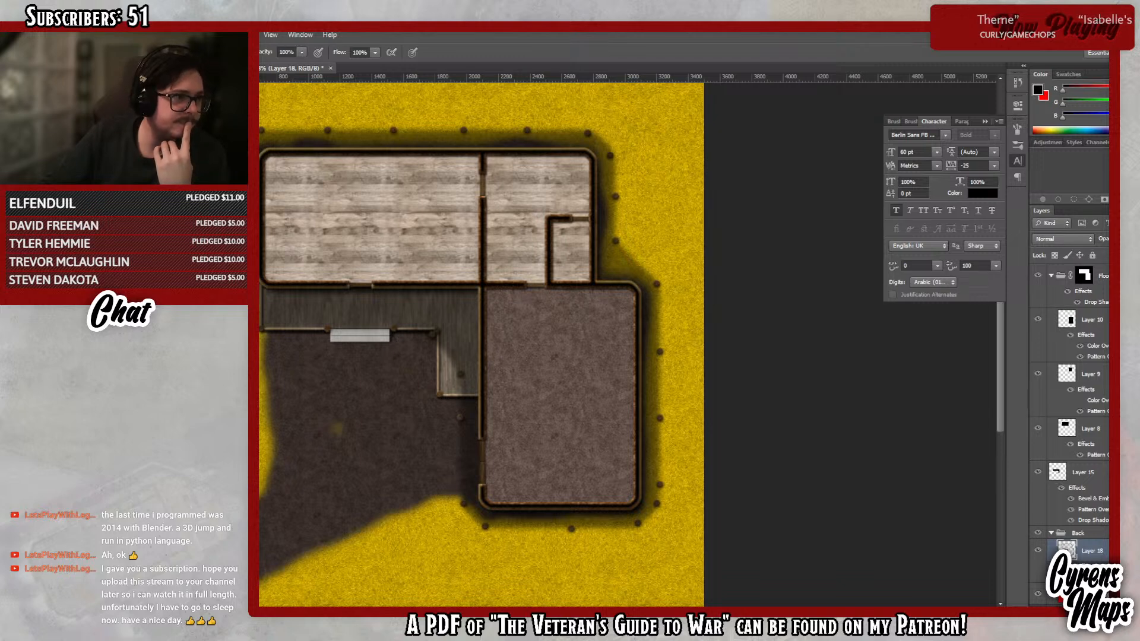
- Choose a rough textured brush and roughen the dirt's edges along the path and around the building's outer walls
scroll(313, 260, "down", 5)
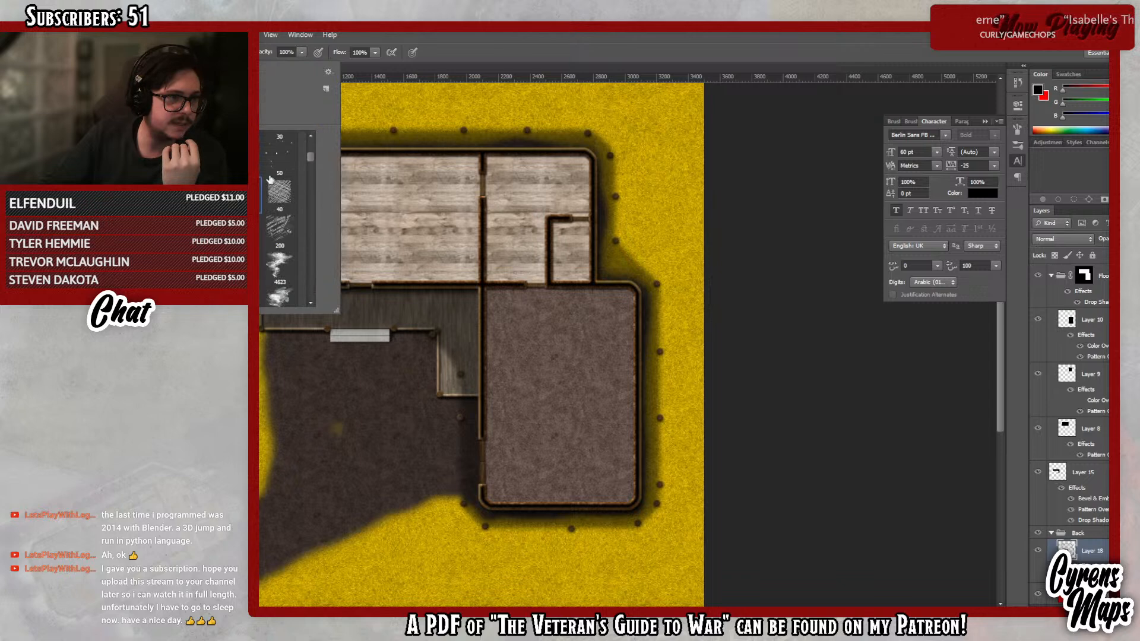
left_click(474, 32)
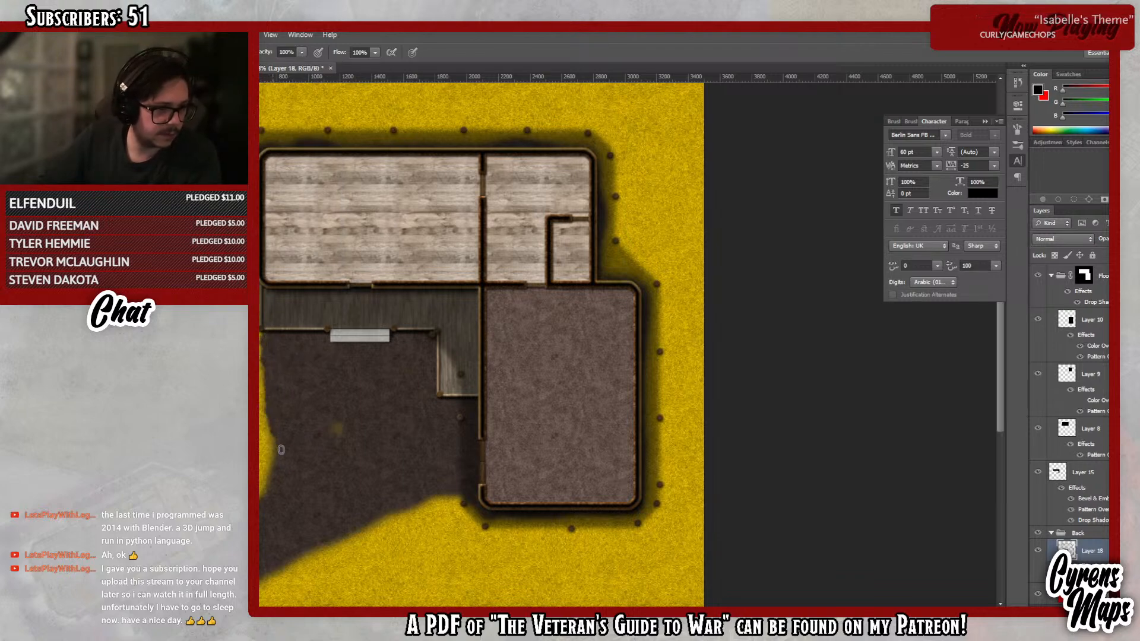
left_click_drag(273, 466, 270, 501)
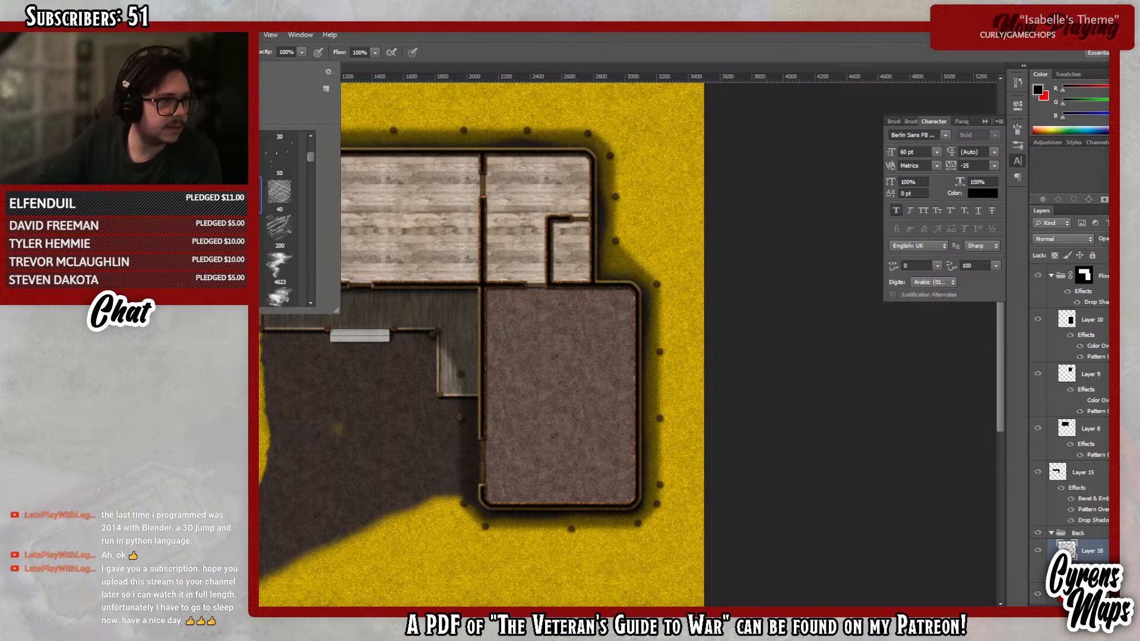
left_click(427, 34)
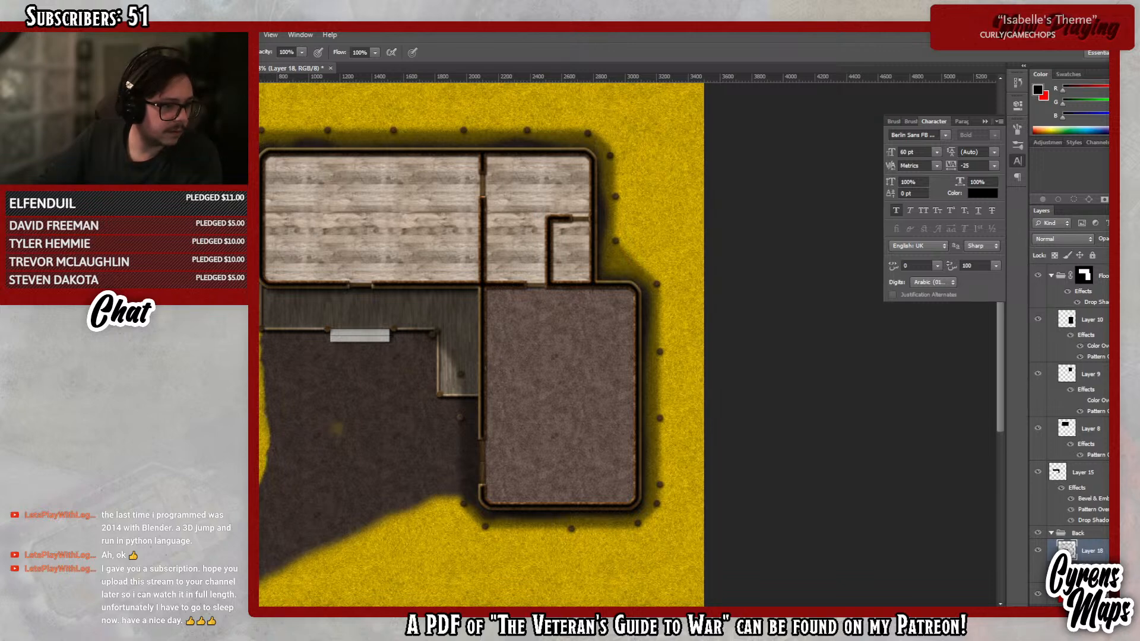
scroll(481, 344, "down", 2)
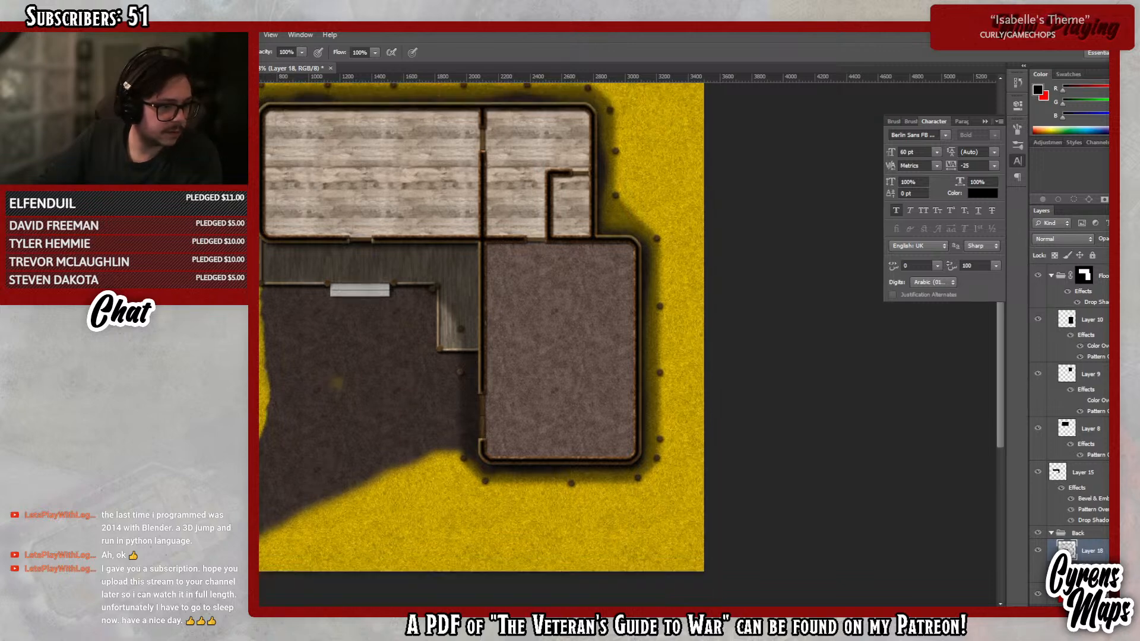
mouse_move(278, 522)
left_mouse_down()
mouse_move(305, 512)
mouse_move(262, 530)
mouse_move(441, 452)
mouse_move(539, 477)
mouse_move(640, 472)
mouse_move(645, 346)
mouse_move(634, 290)
mouse_move(654, 245)
mouse_move(646, 249)
mouse_move(599, 141)
mouse_move(602, 184)
mouse_move(585, 114)
left_mouse_up()
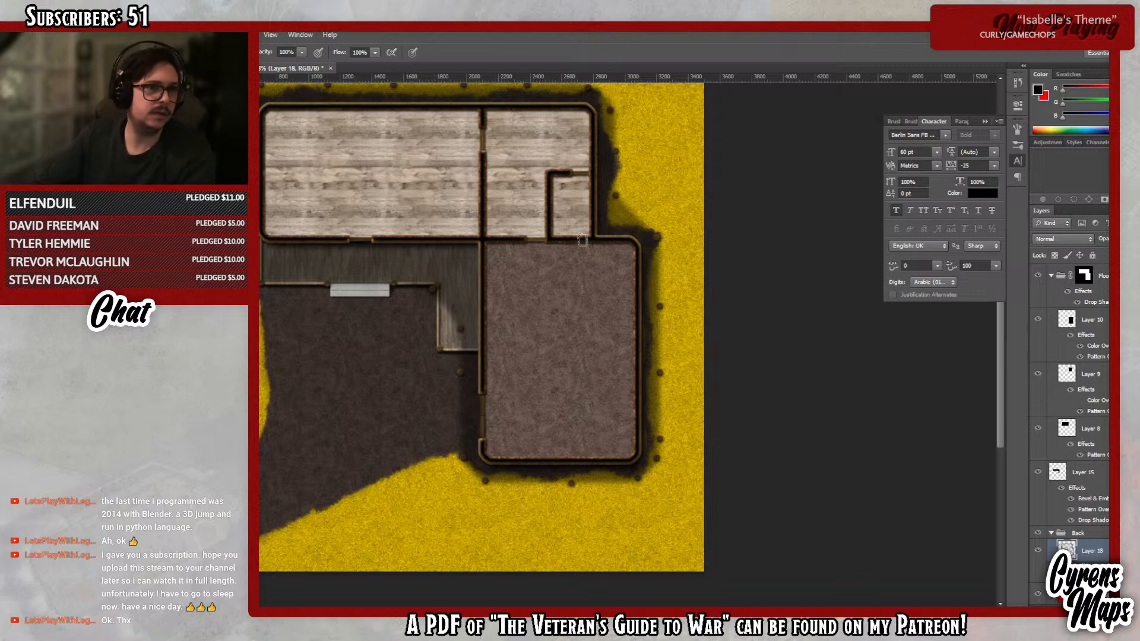
- Add a Multiply Inner Shadow with 75% opacity and 21 px size to the dirt layer, increasing the shadow's distance slightly
key("z")
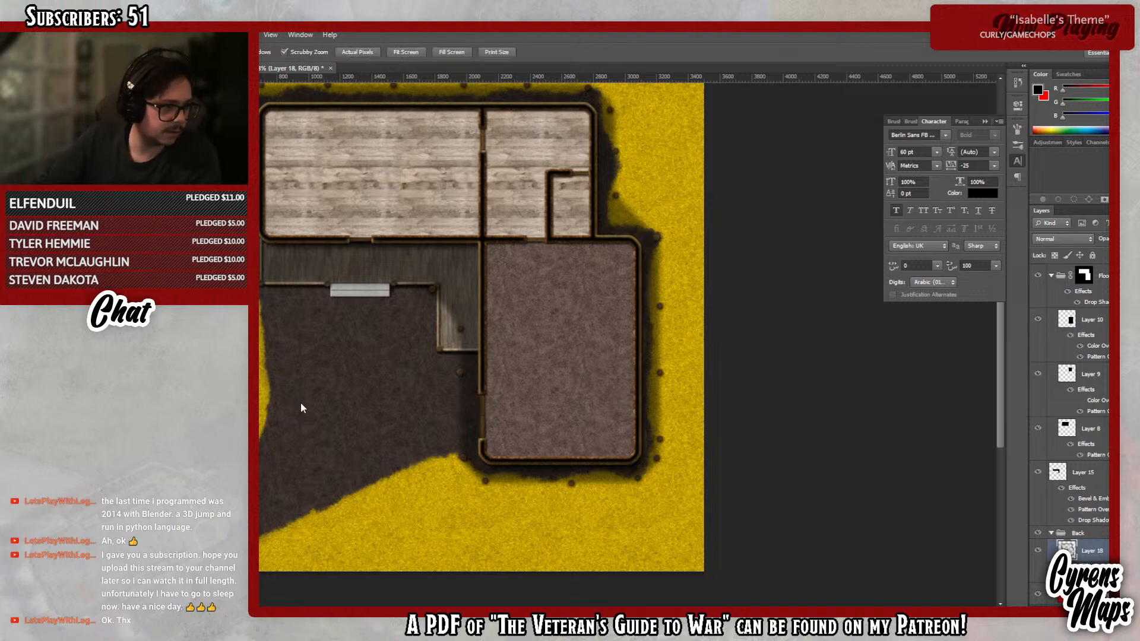
left_click_drag(298, 398, 332, 260)
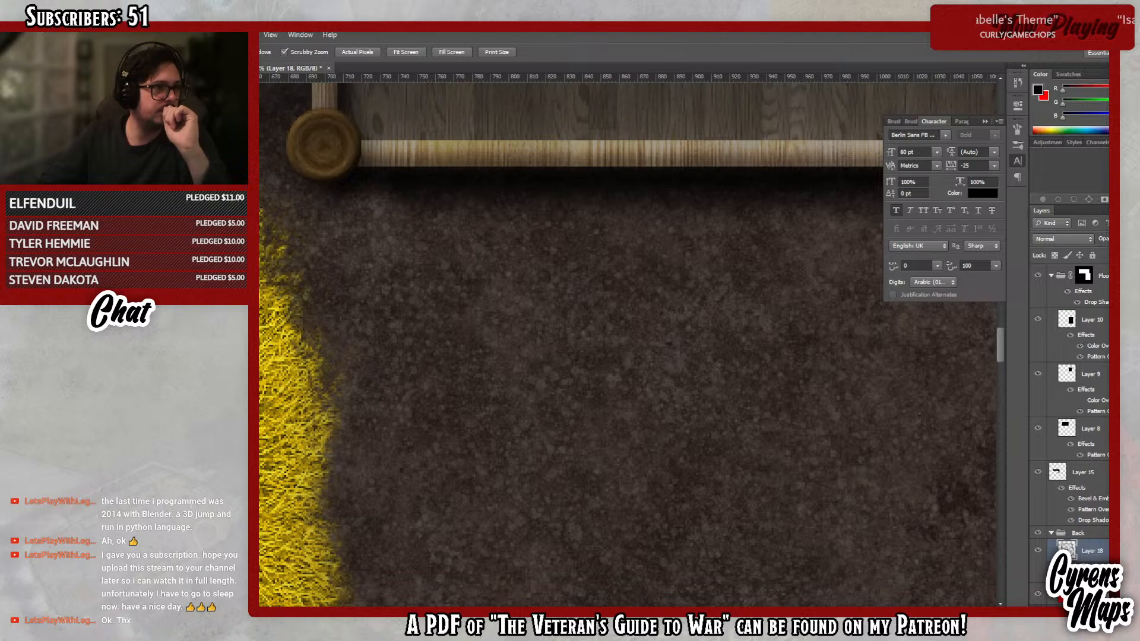
left_click_drag(521, 308, 356, 306)
left_click_drag(619, 534, 645, 529)
scroll(689, 488, "down", 2)
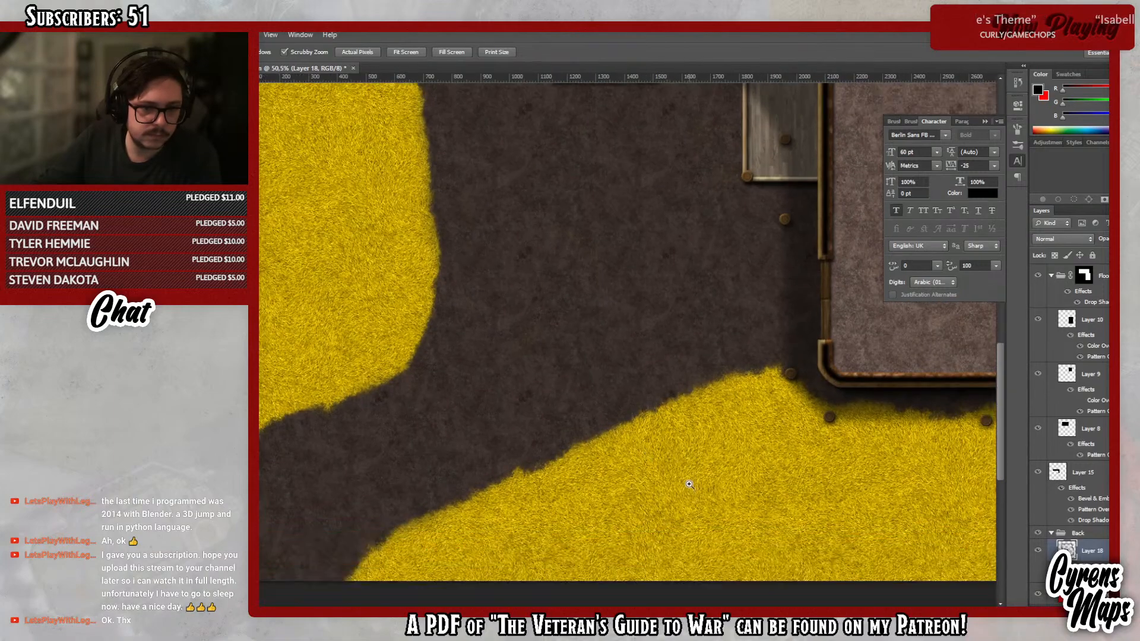
scroll(689, 487, "down", 2)
left_click_drag(481, 155, 502, 172)
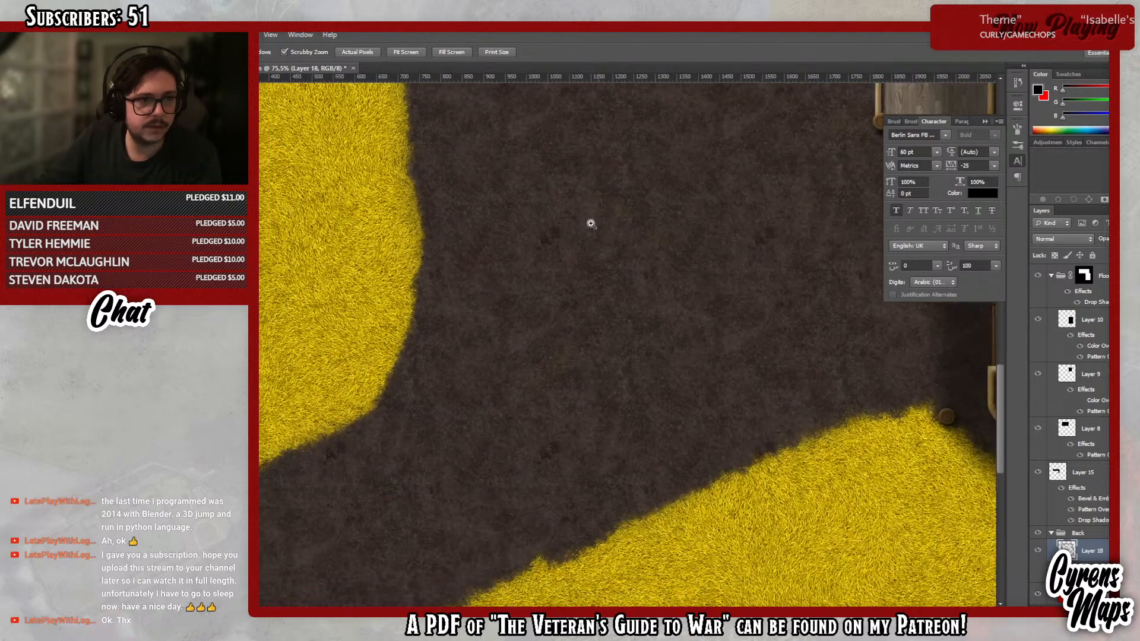
scroll(422, 257, "up", 5)
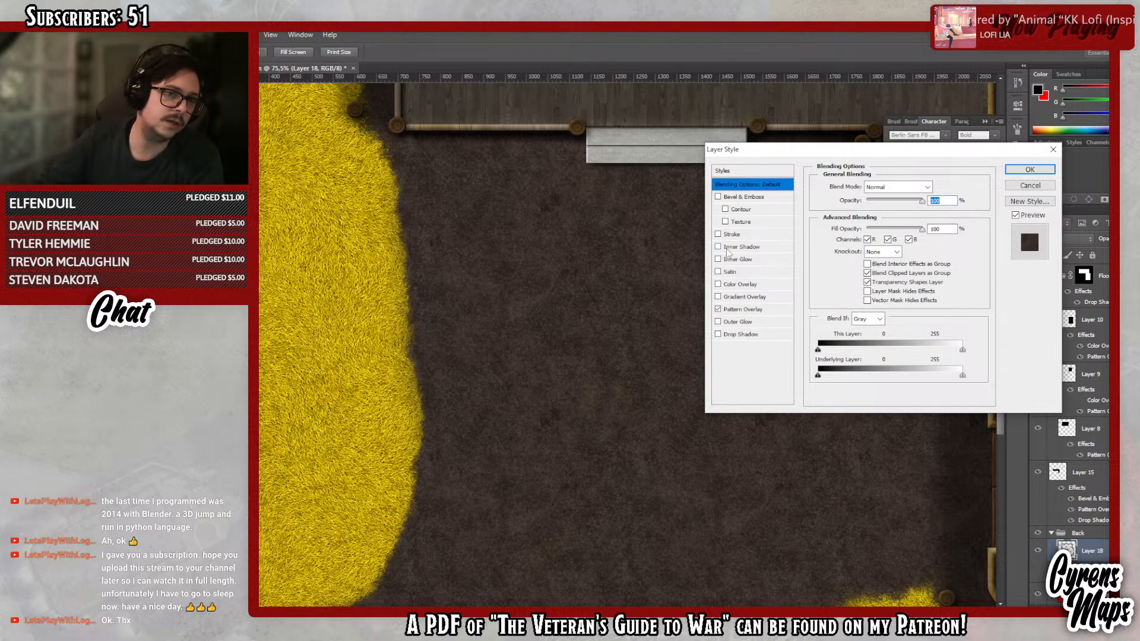
left_click(728, 247)
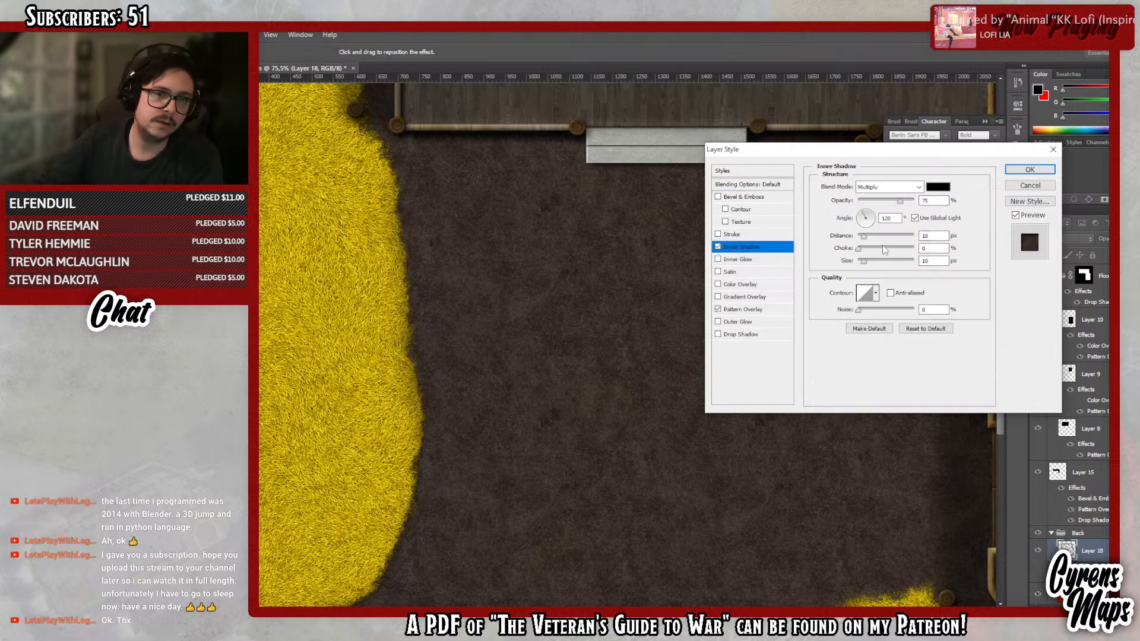
left_click_drag(862, 264, 867, 263)
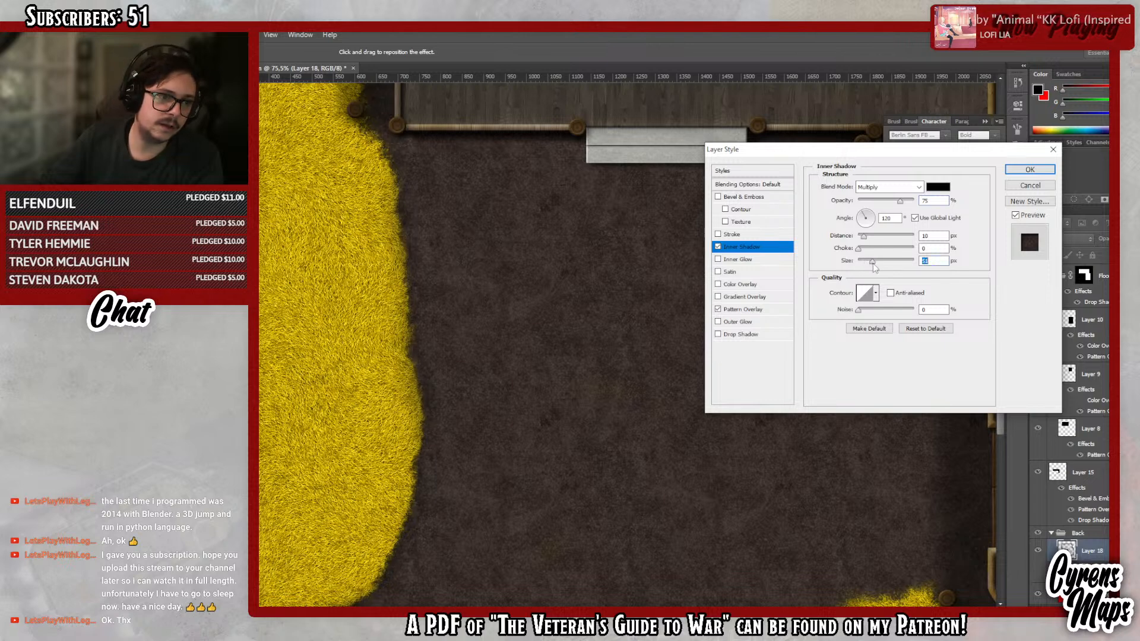
left_click_drag(872, 263, 865, 263)
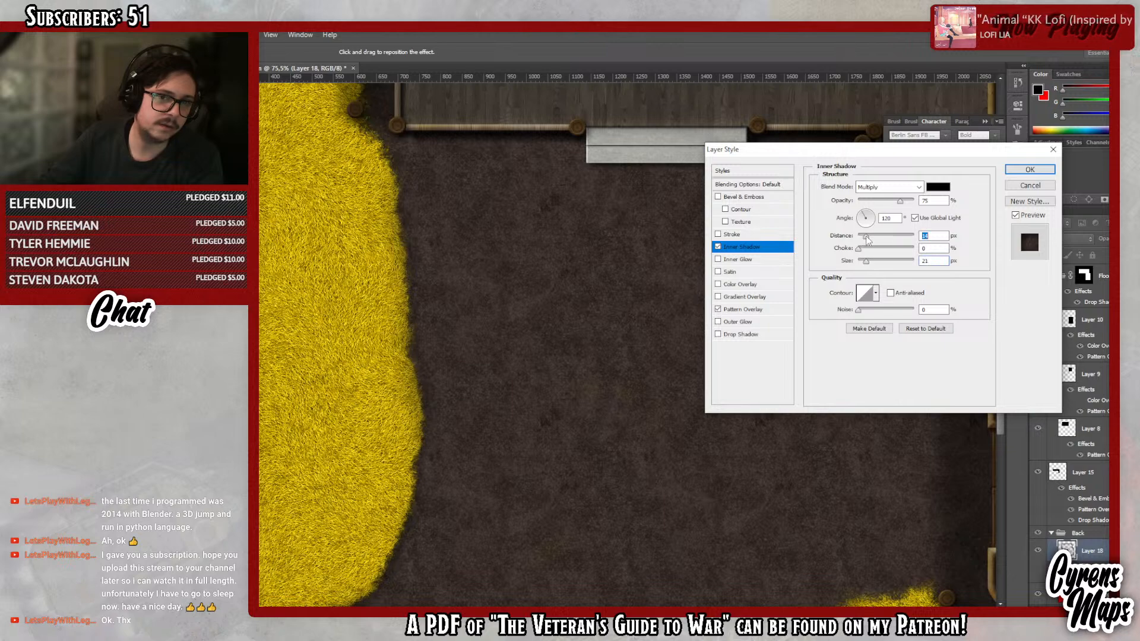
left_click(1031, 170)
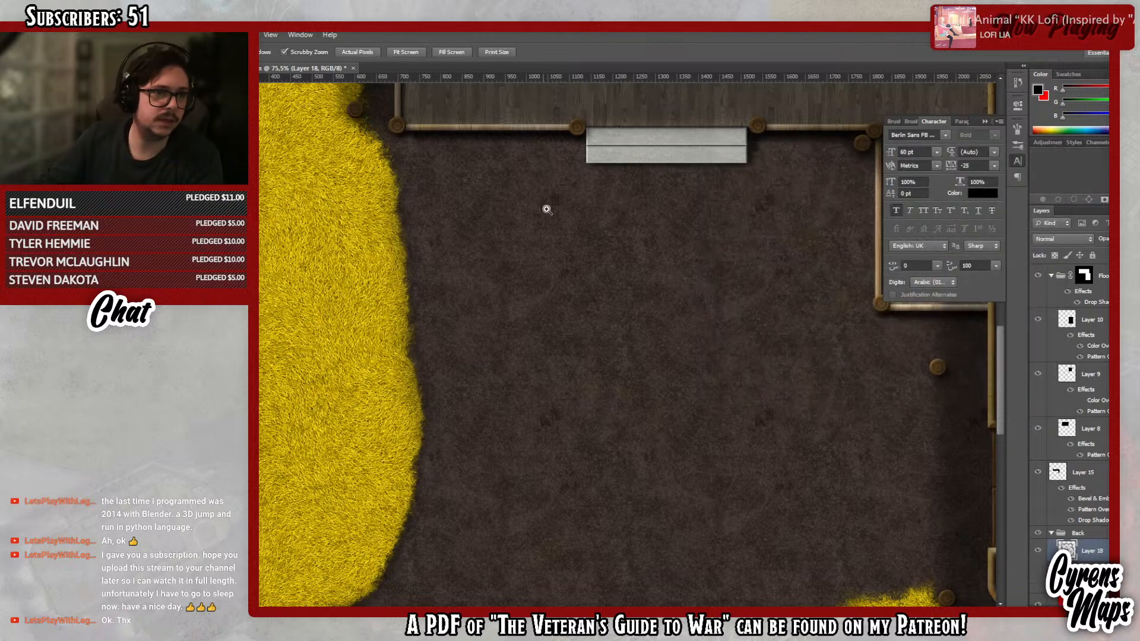
- Check the dirt yard against the whole map and create a new layer above the dirt layer in the Back group
mouse_move(566, 226)
left_mouse_down()
mouse_move(518, 224)
mouse_move(555, 224)
left_mouse_up()
left_click_drag(440, 199, 500, 246)
left_click_drag(422, 469, 487, 478)
mouse_move(596, 455)
left_mouse_down()
mouse_move(573, 455)
mouse_move(582, 444)
left_mouse_up()
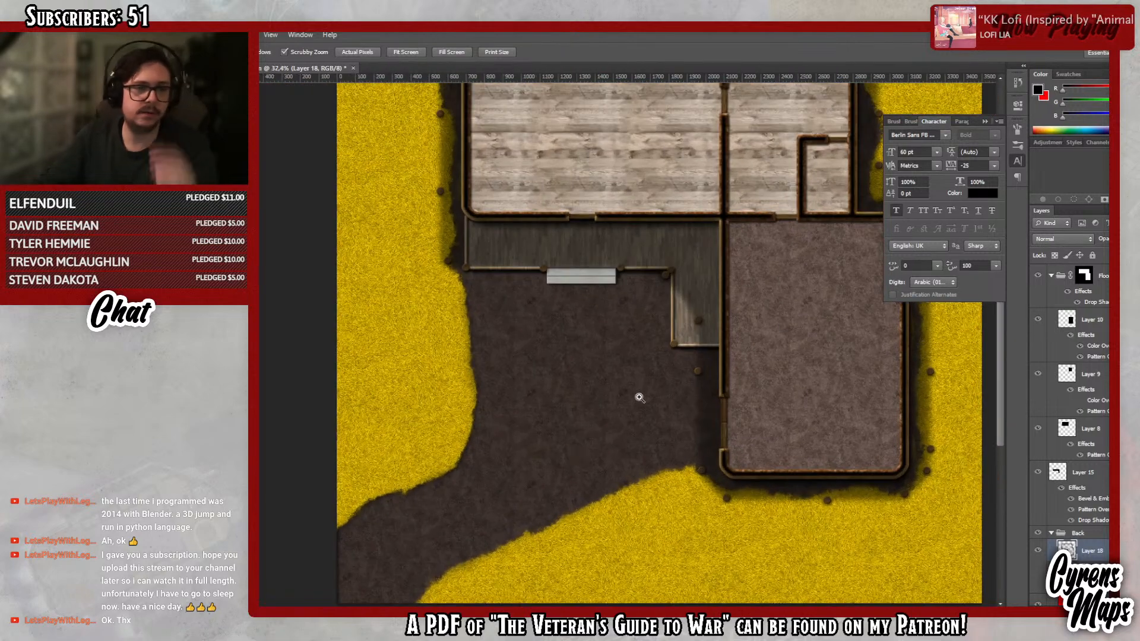
left_click_drag(552, 380, 582, 369)
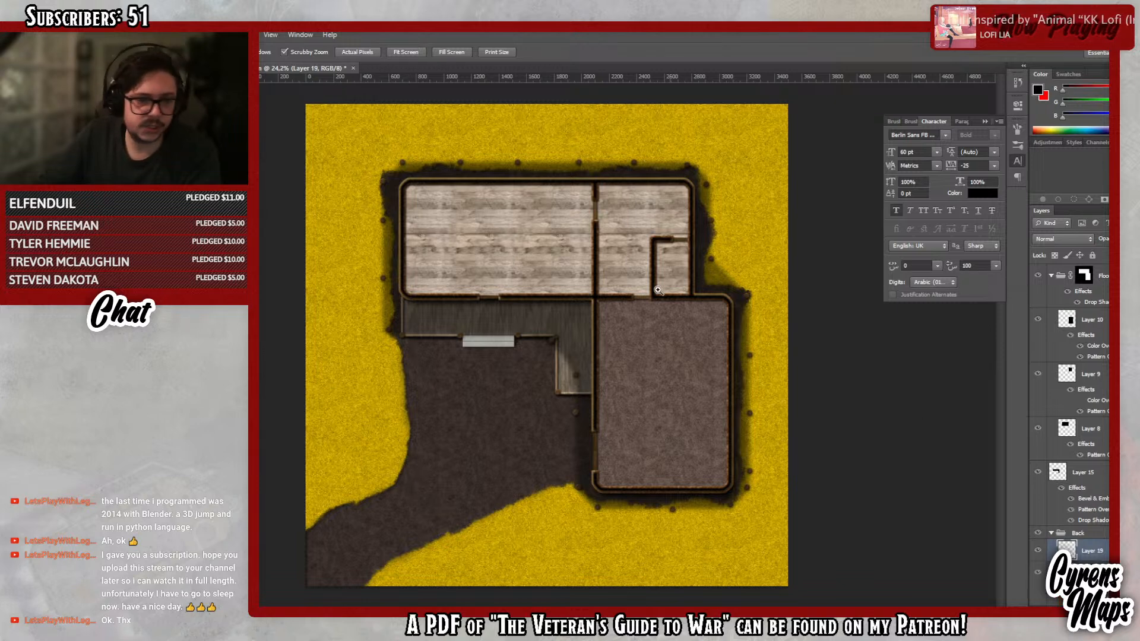
- Set the new layer's blend mode to Overlay and prepare a soft brush with white as the paint colour
left_click(1065, 240)
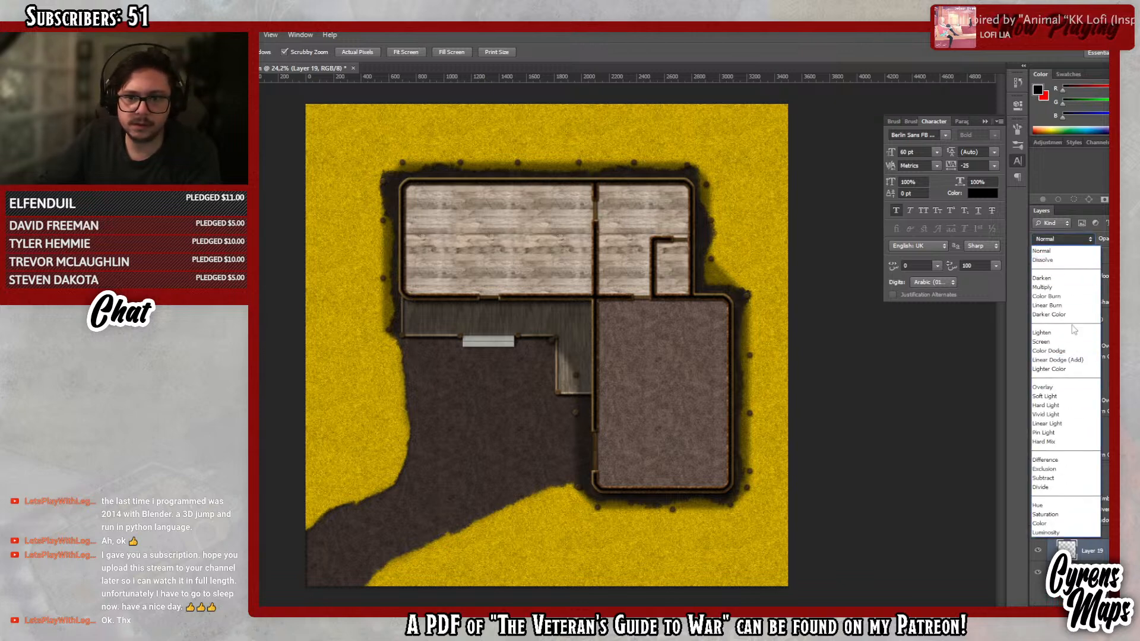
left_click(1068, 389)
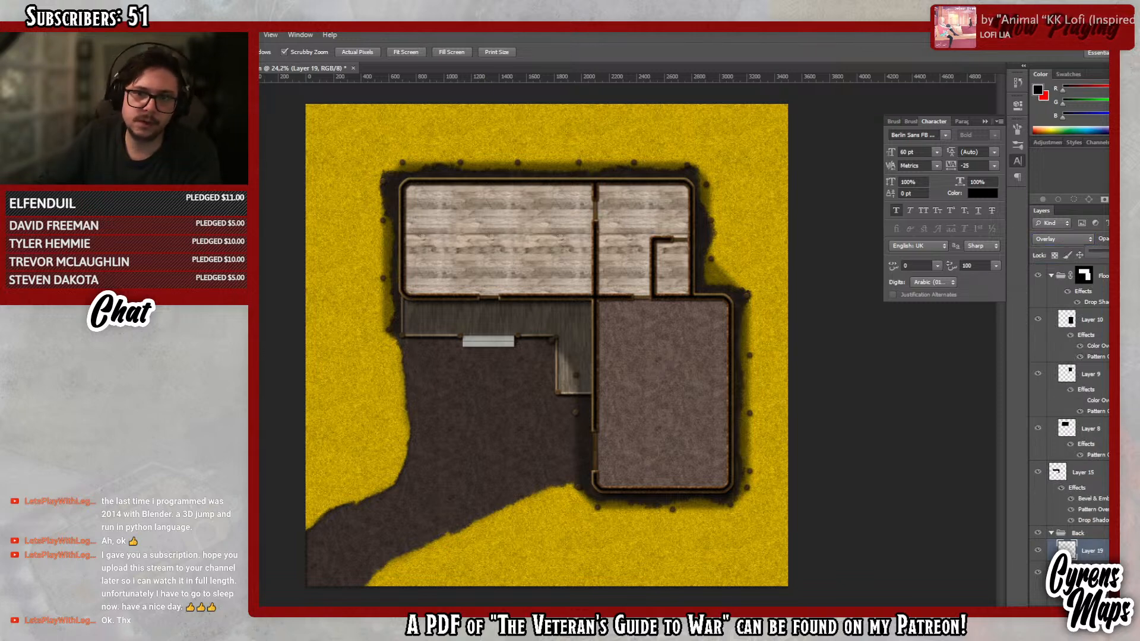
key("d")
key("x")
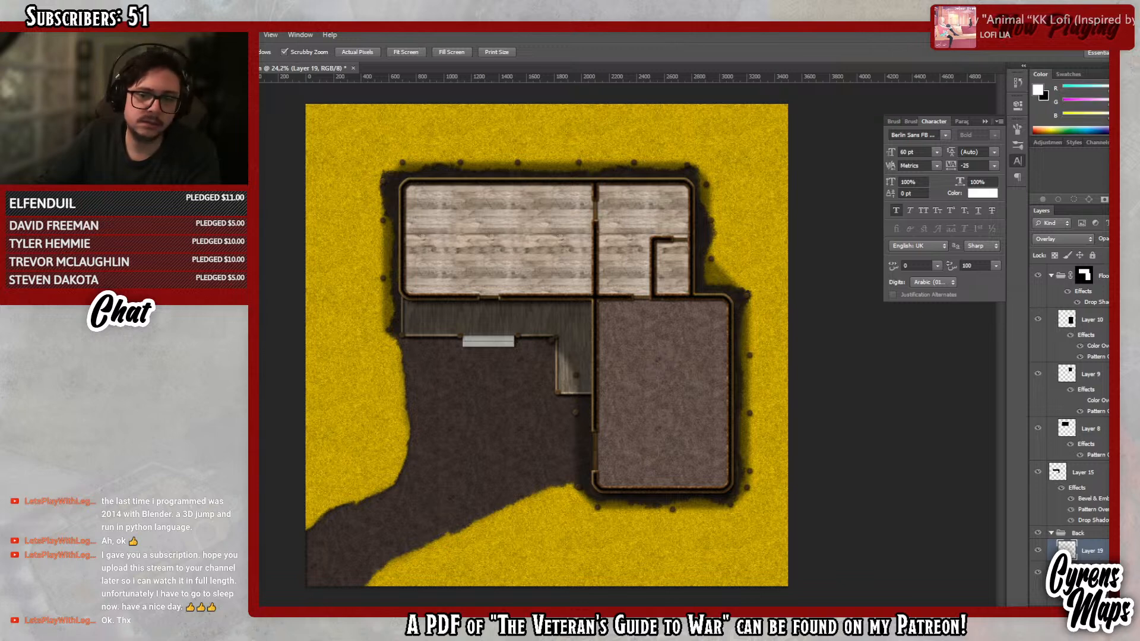
key("b")
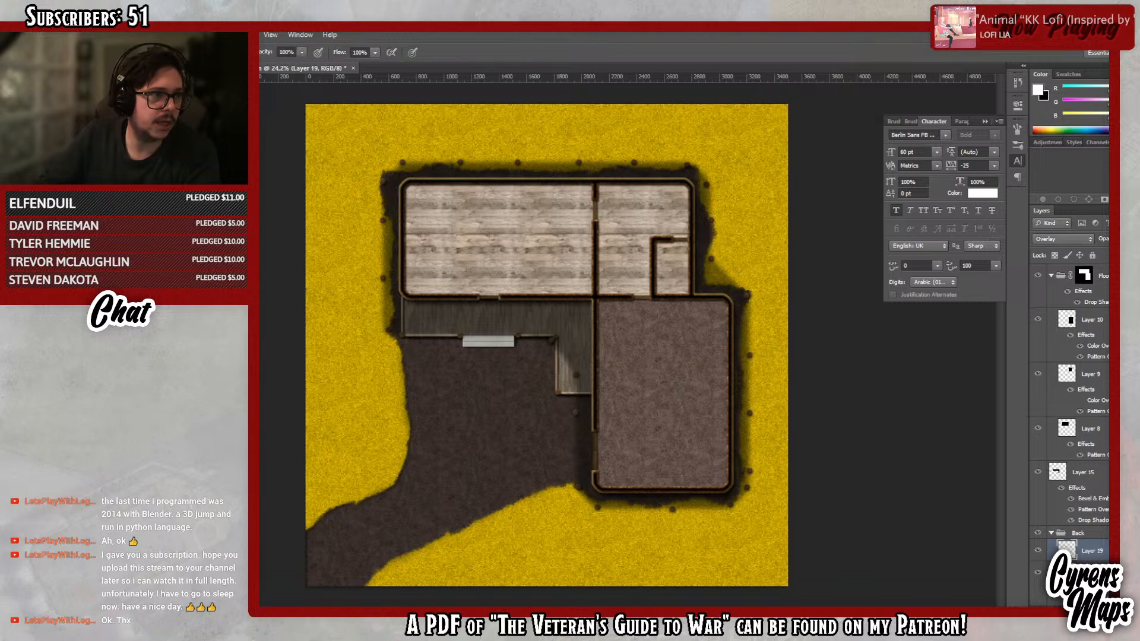
left_click(132, 53)
scroll(310, 164, "up", 5)
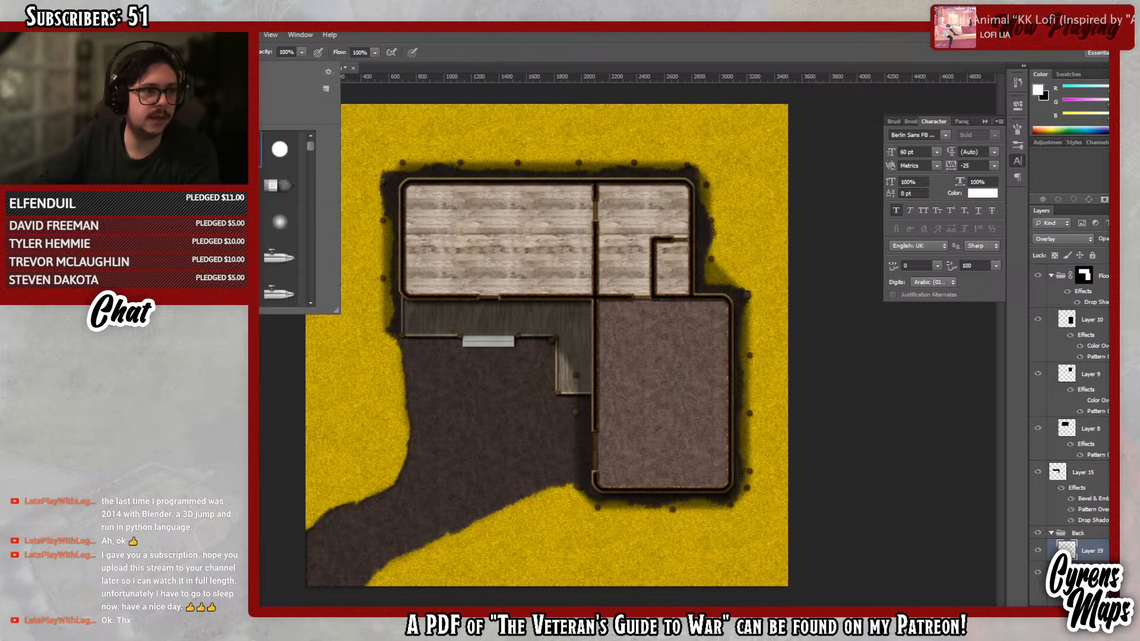
key("Return")
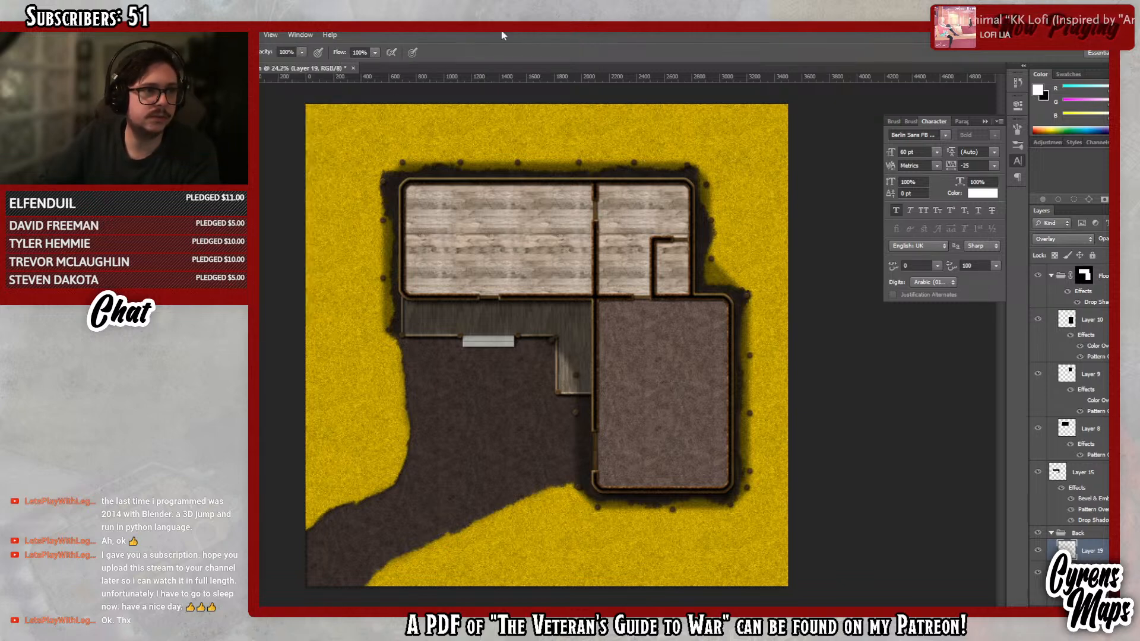
- Paint broad white highlights around the map's outer edges with a 3376 px, 0% hardness brush and lower the layer's opacity
right_click(343, 364)
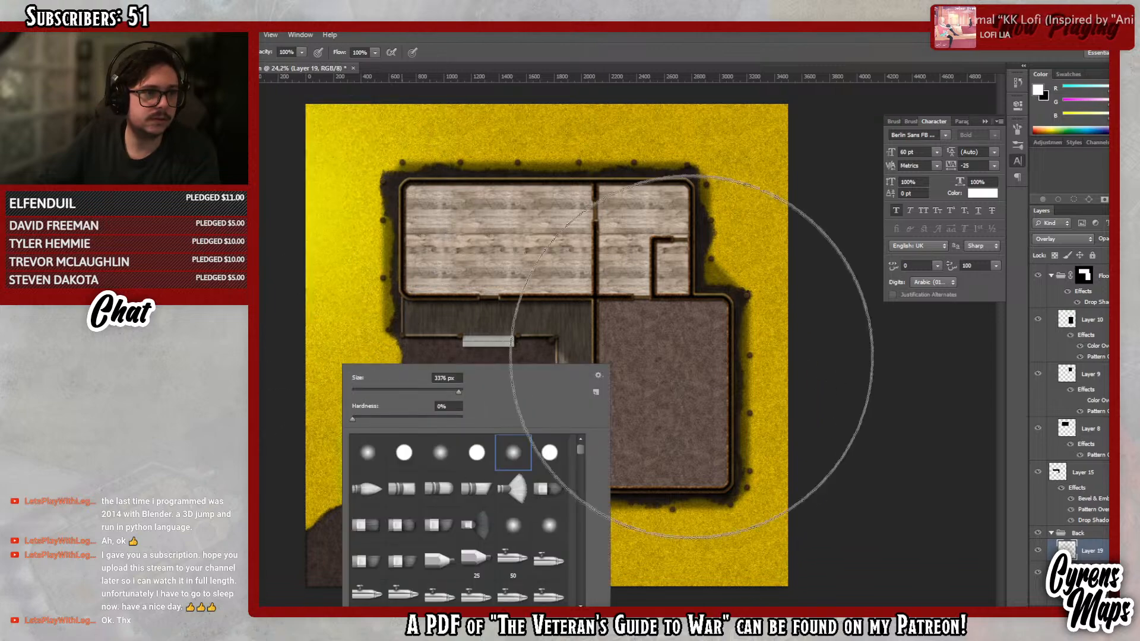
key("Return")
left_click(846, 424)
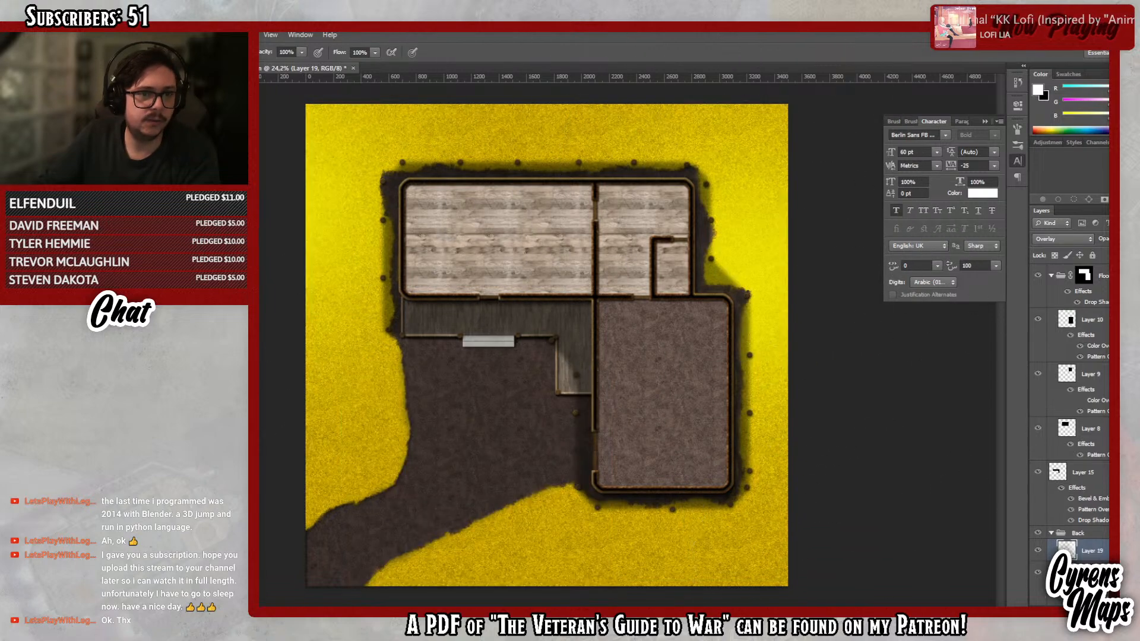
left_click(667, 593)
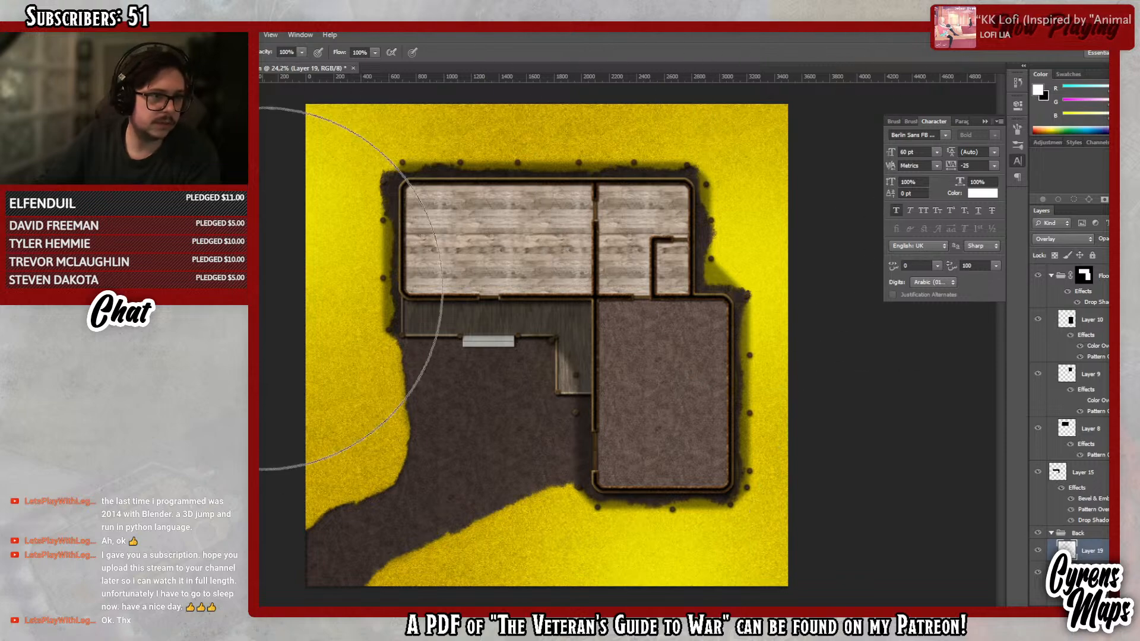
left_click(175, 377)
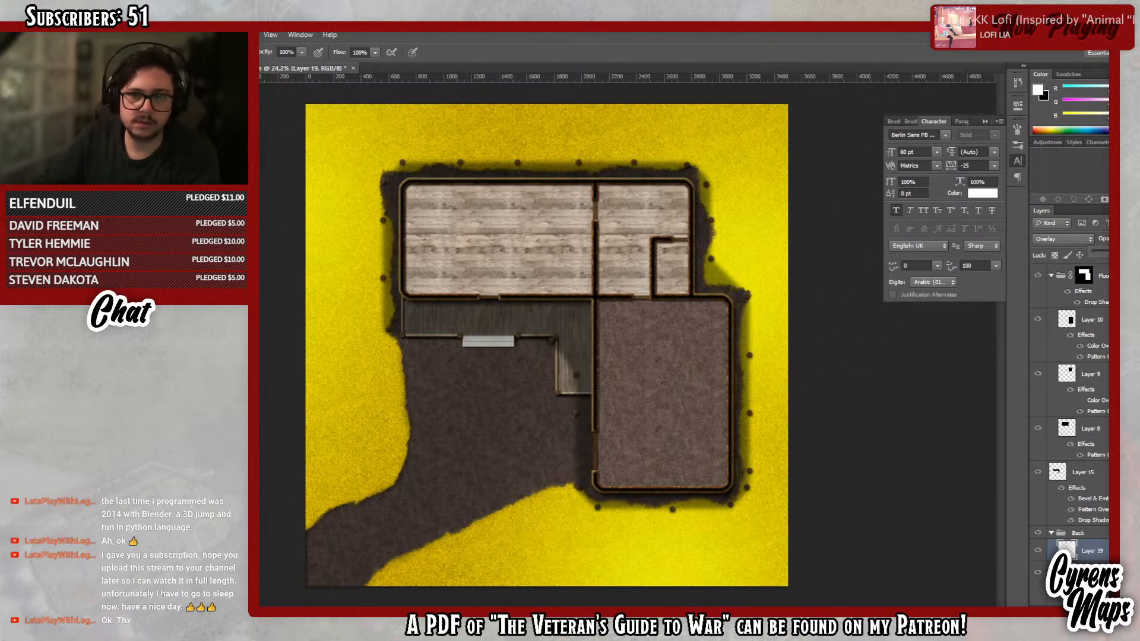
left_click_drag(1103, 257, 1097, 255)
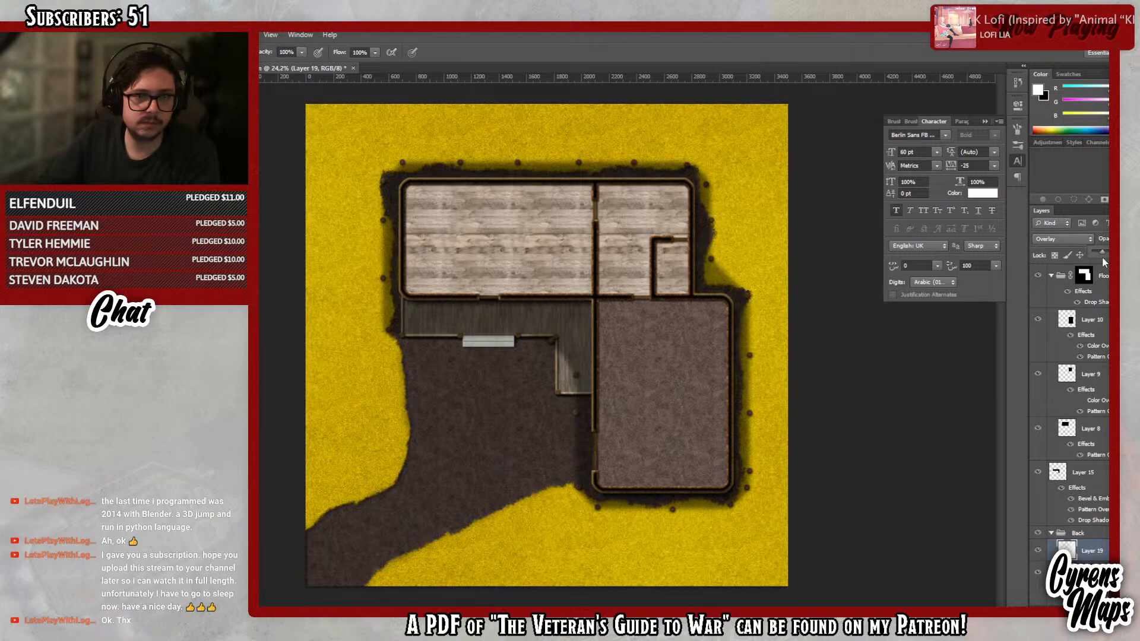
- Add a new layer beneath the highlight layer, set it to Multiply, and make black the paint colour
left_click(1104, 554)
key("ctrl+shift+alt+n")
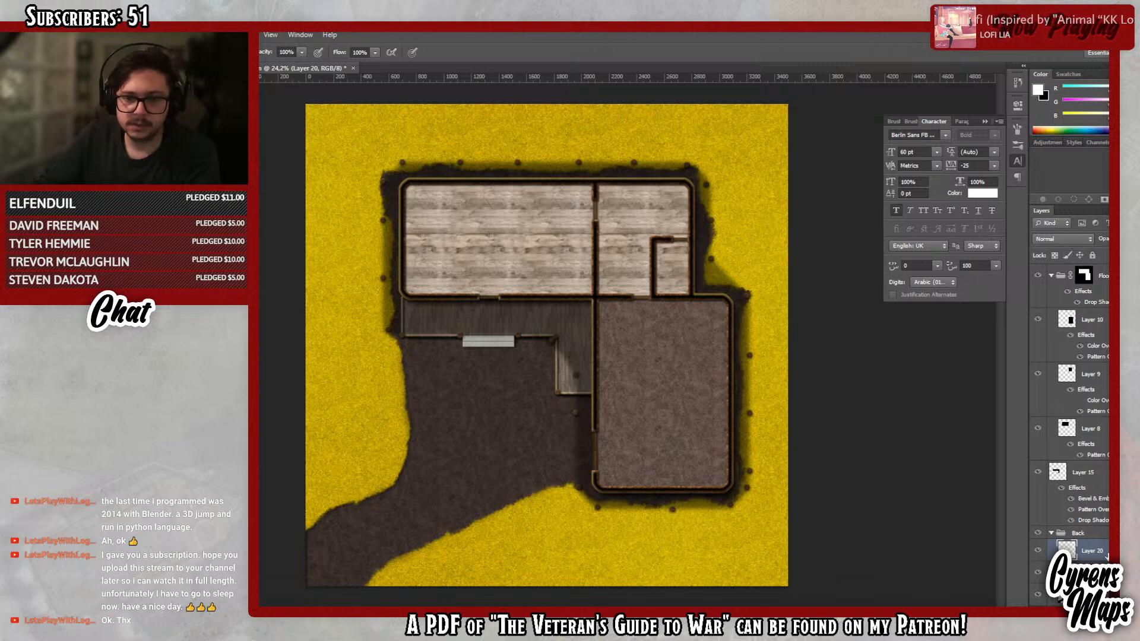
key("ctrl+bracketleft")
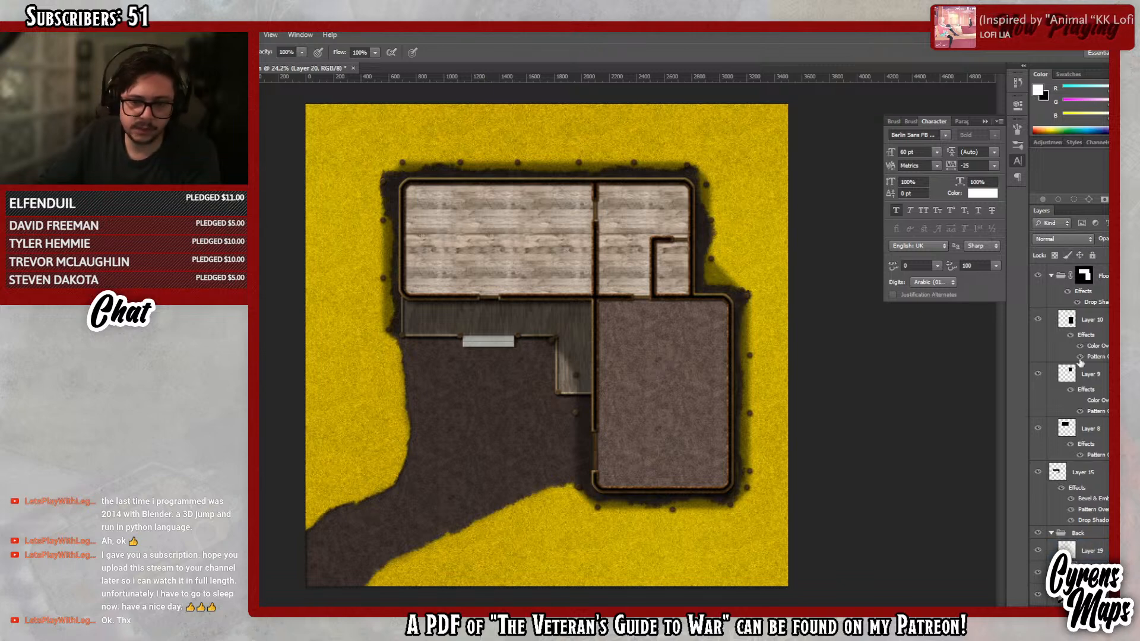
left_click(1073, 238)
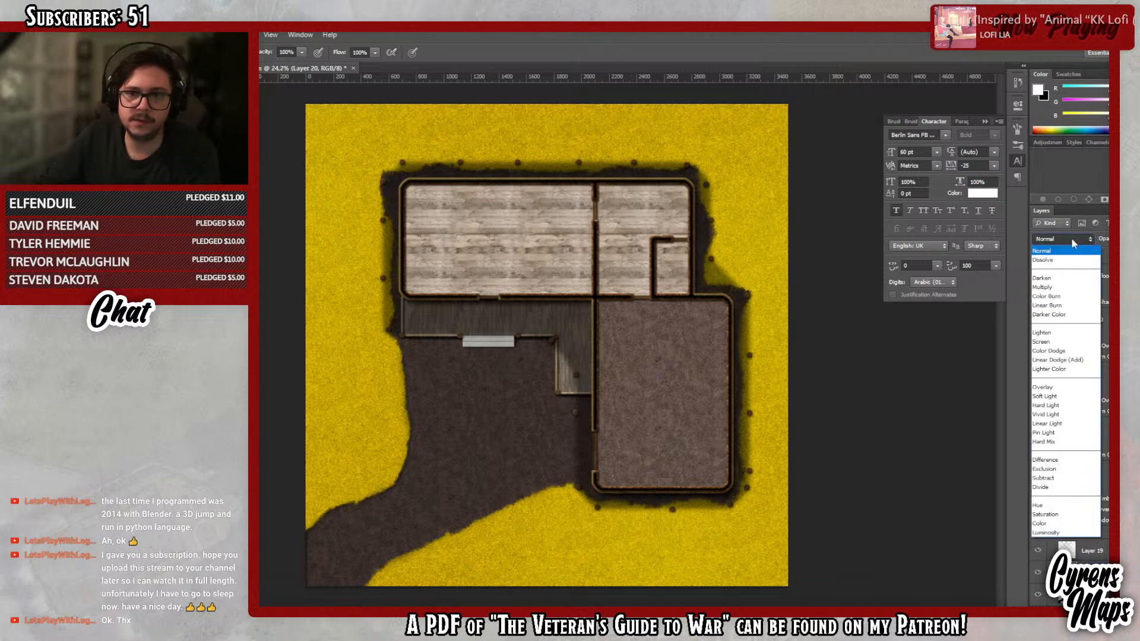
left_click(1059, 289)
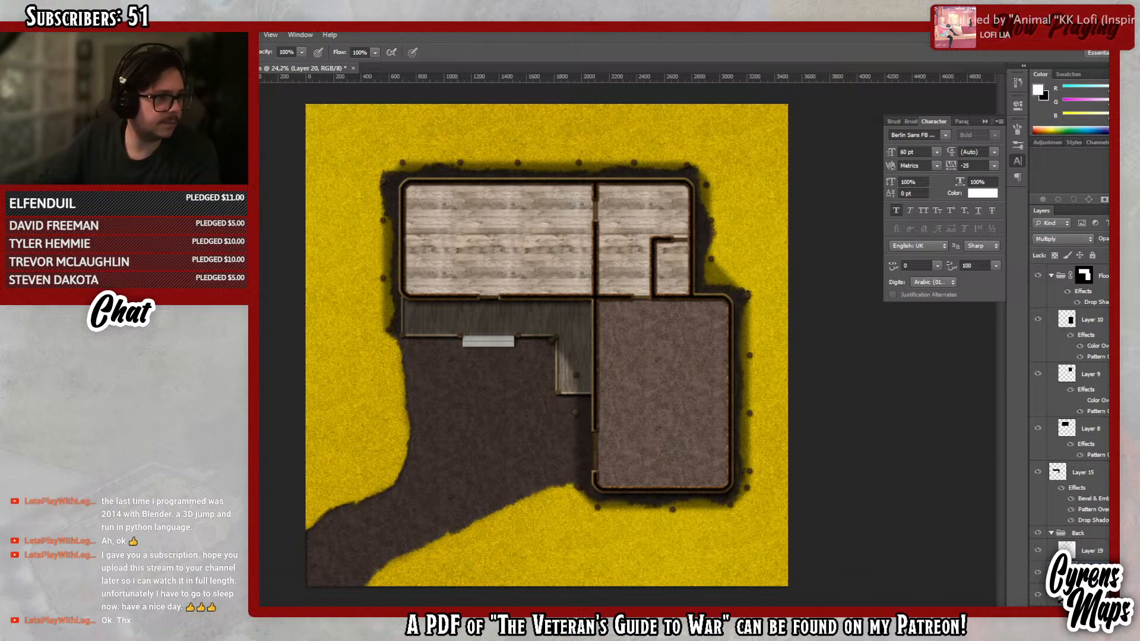
key("x")
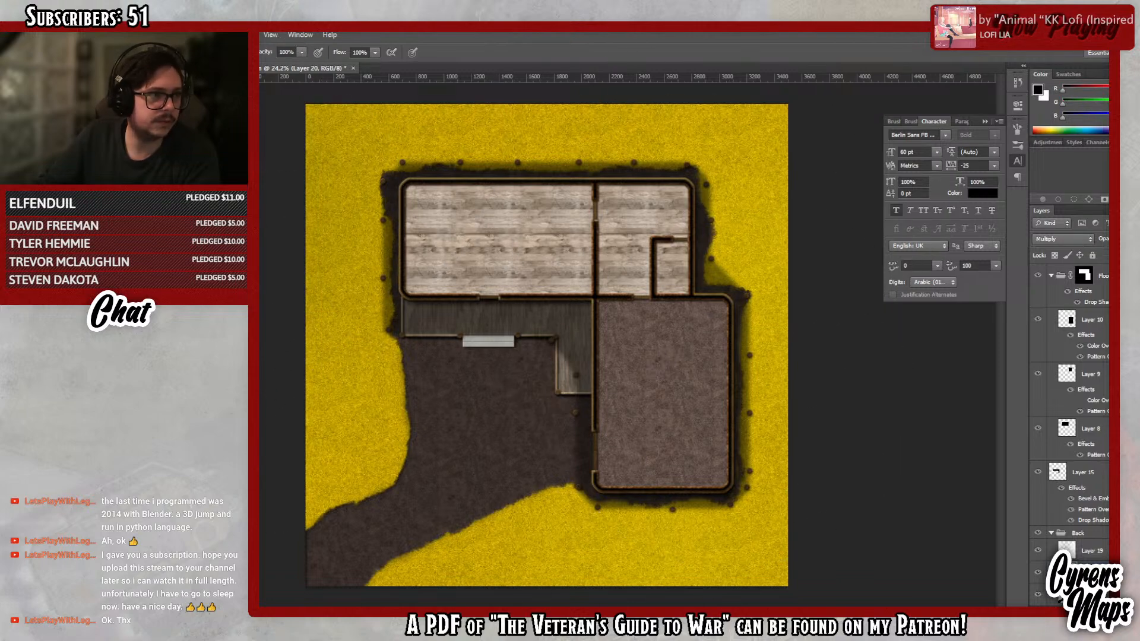
- Paint soft black shading patches over the grass around the building with a smaller soft brush
left_click(145, 52)
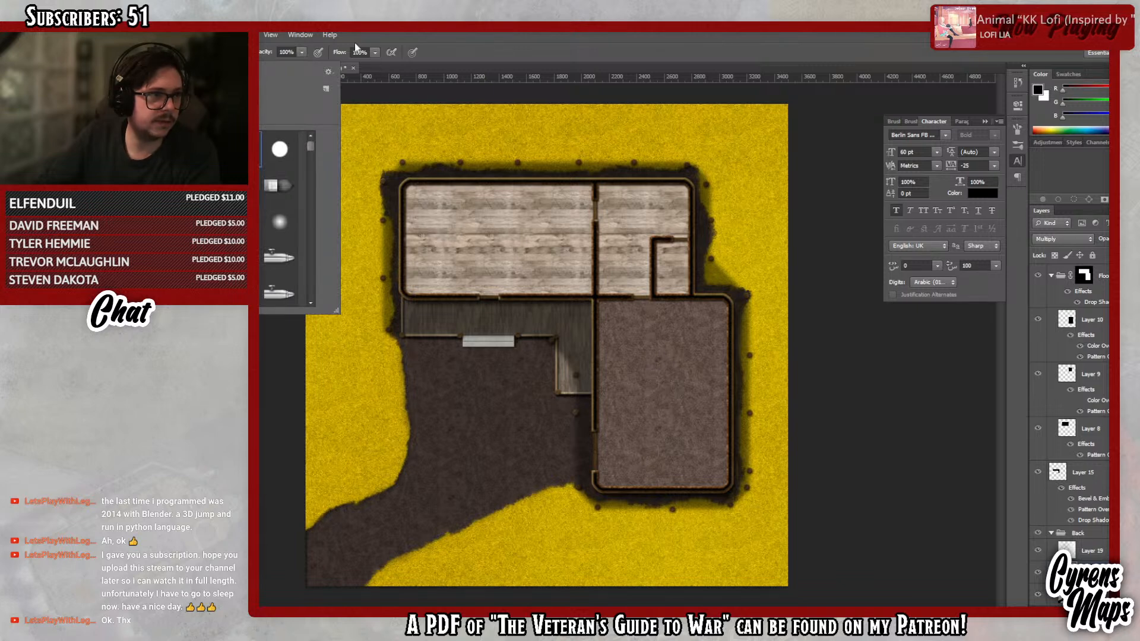
key("Return")
left_click_drag(366, 93, 431, 75)
left_click_drag(523, 70, 686, 97)
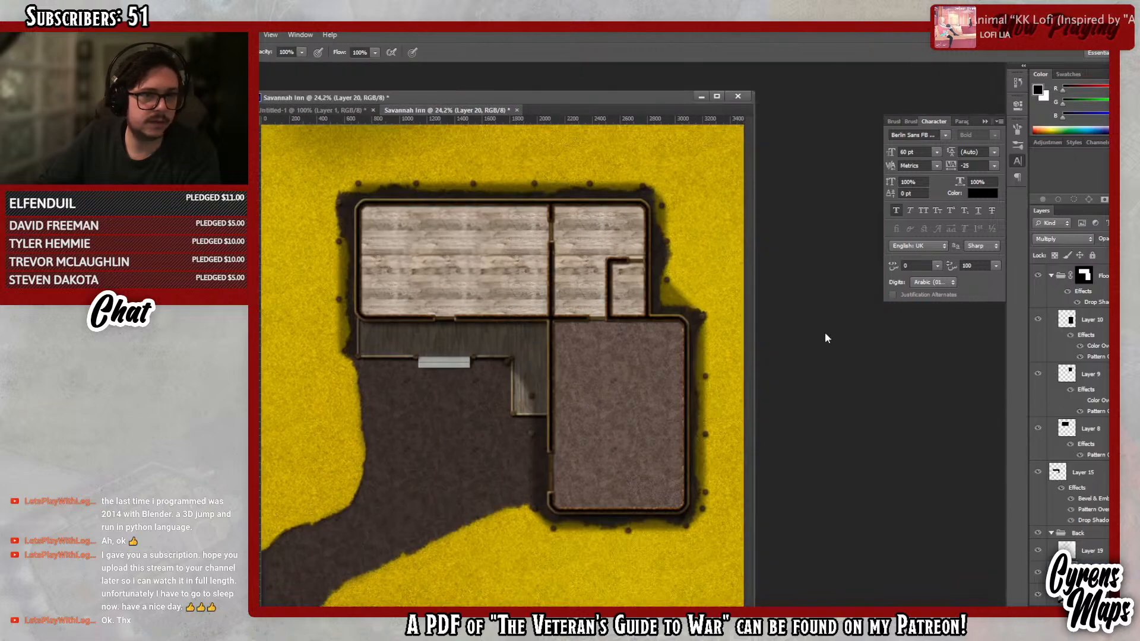
mouse_move(603, 183)
left_mouse_down()
mouse_move(678, 225)
mouse_move(703, 333)
mouse_move(683, 498)
mouse_move(654, 571)
left_mouse_up()
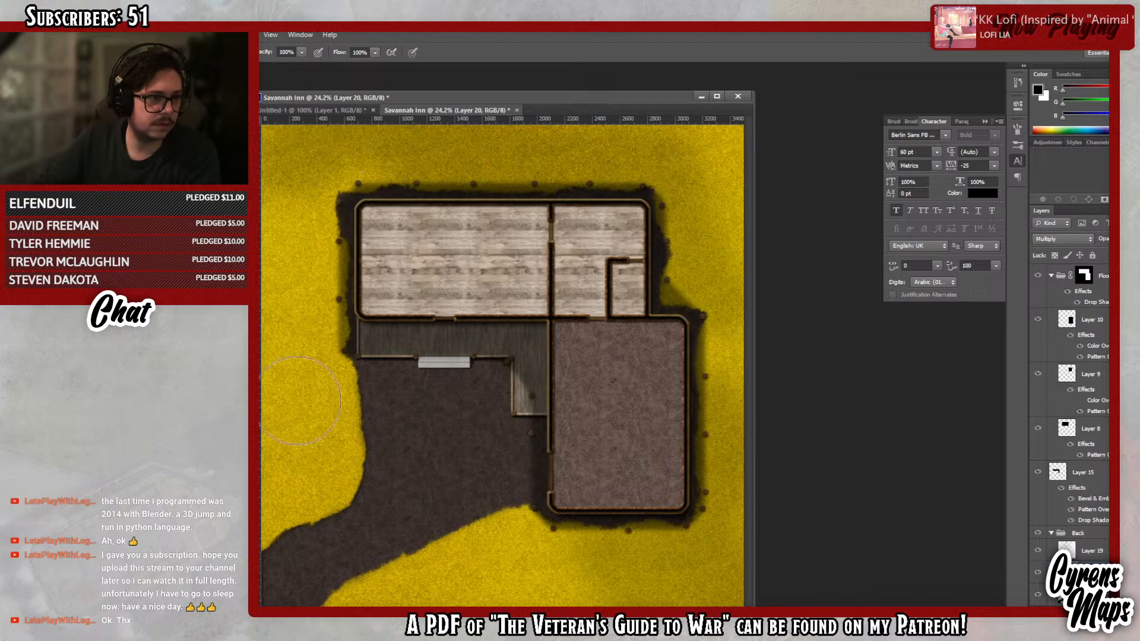
left_click_drag(271, 402, 268, 353)
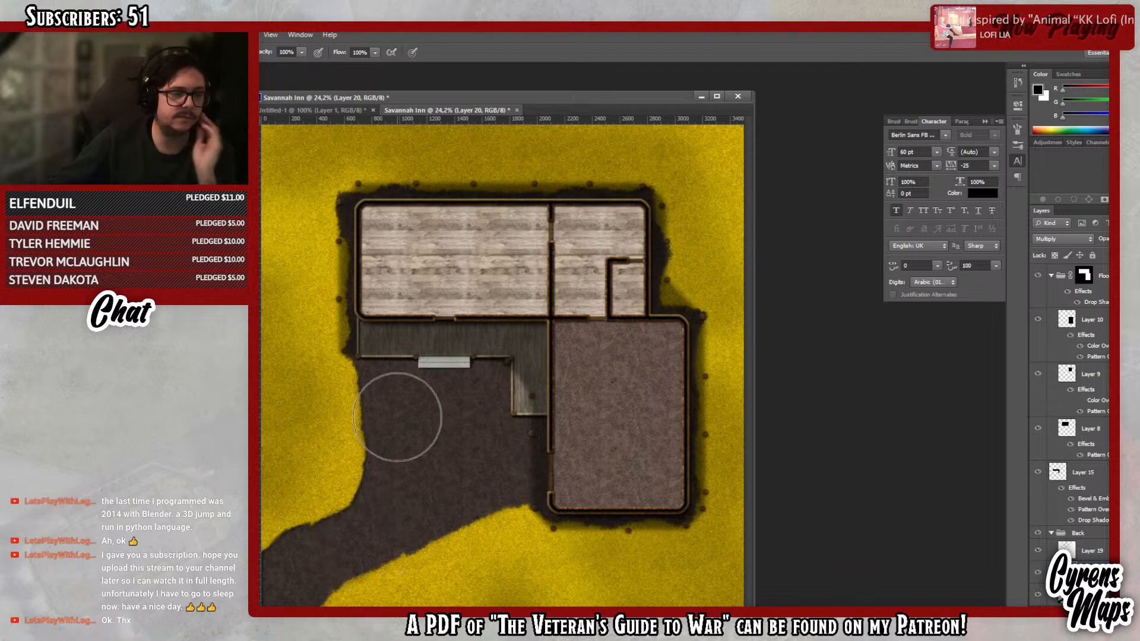
- Dock the floating Savannah Inn document back into the main workspace
left_click(716, 96)
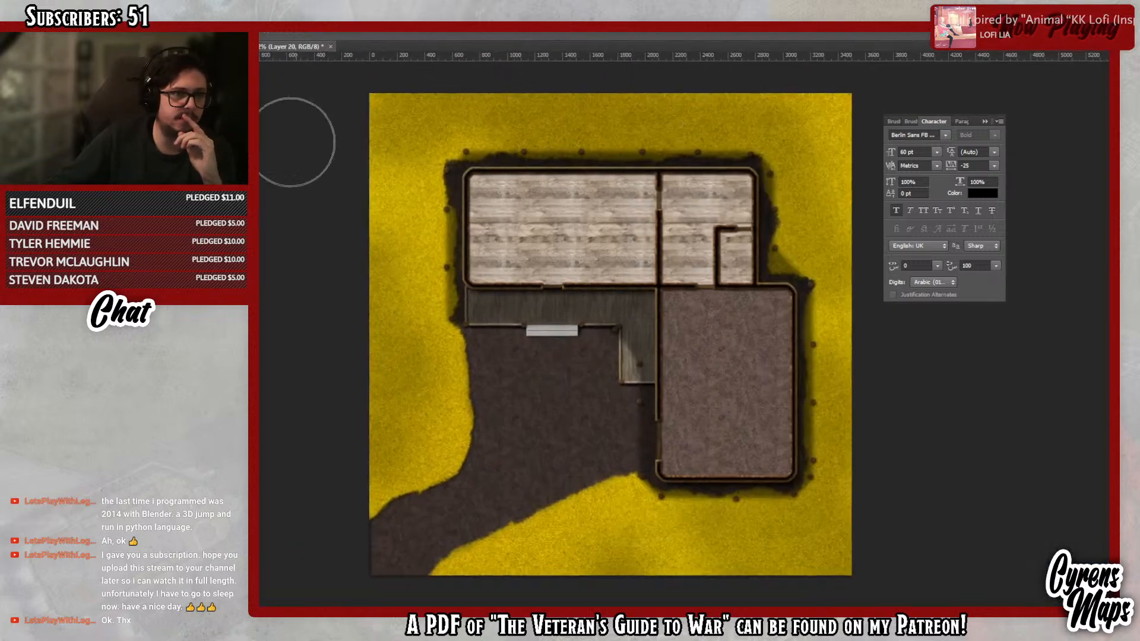
left_click(1087, 37)
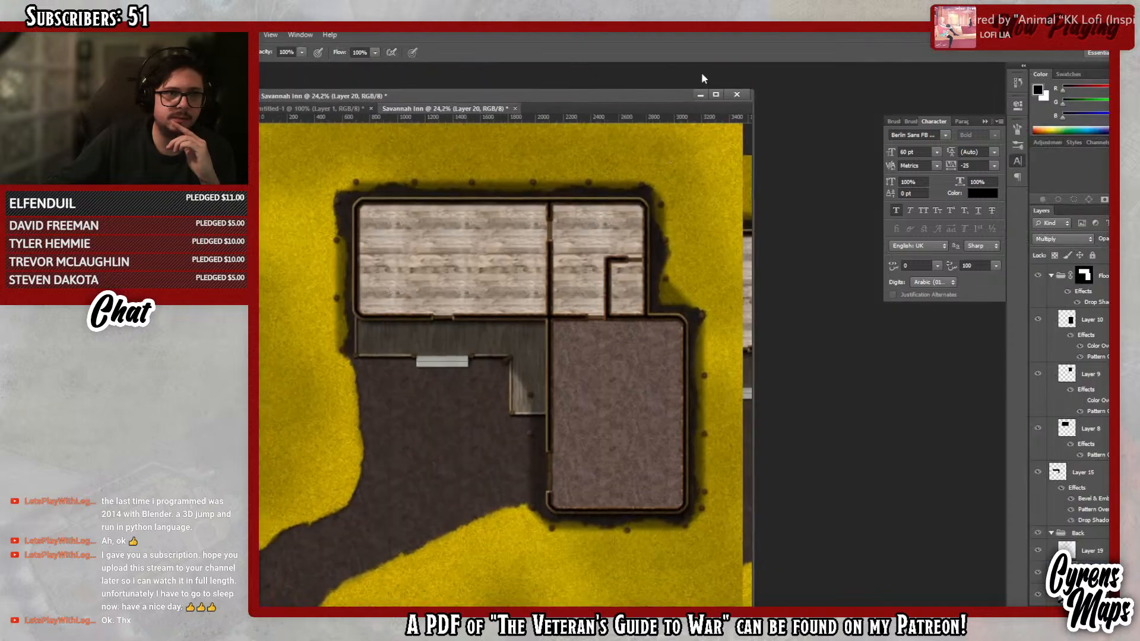
left_click_drag(483, 103, 383, 66)
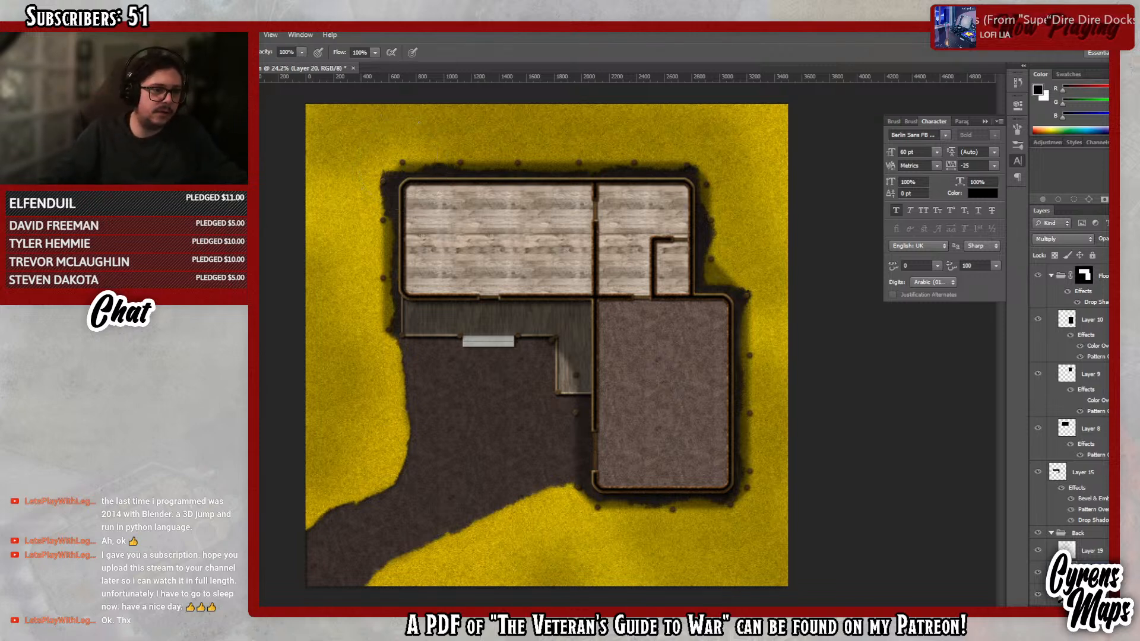
- Zoom in on the building's plank floor and collapse the floor group in the layer stack
key("z")
left_click_drag(505, 388, 577, 385)
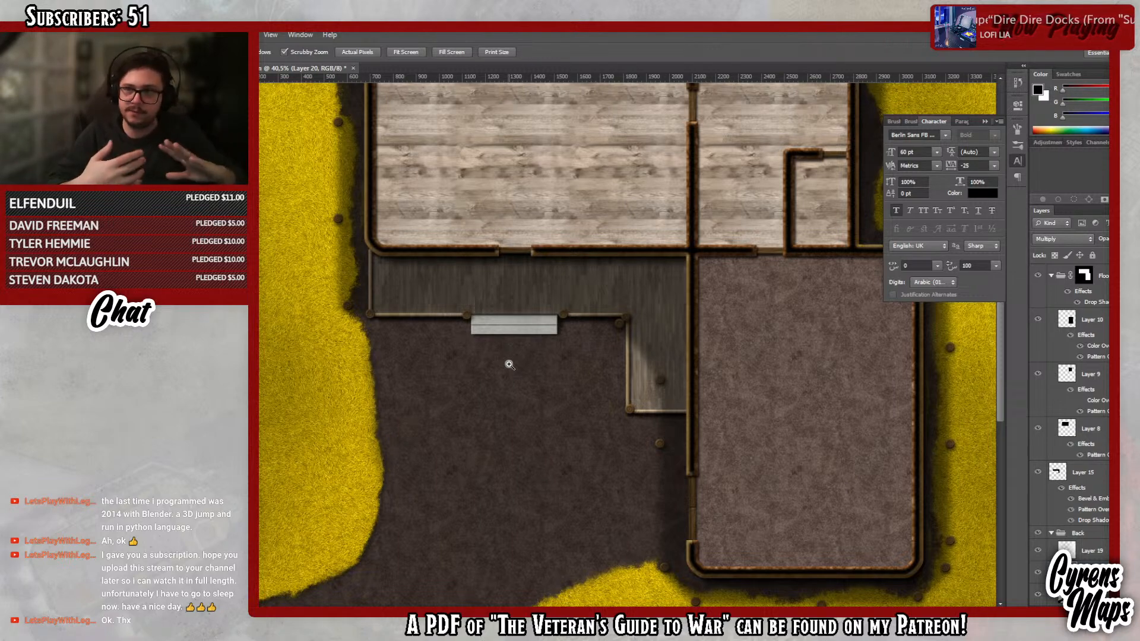
scroll(624, 302, "up", 4)
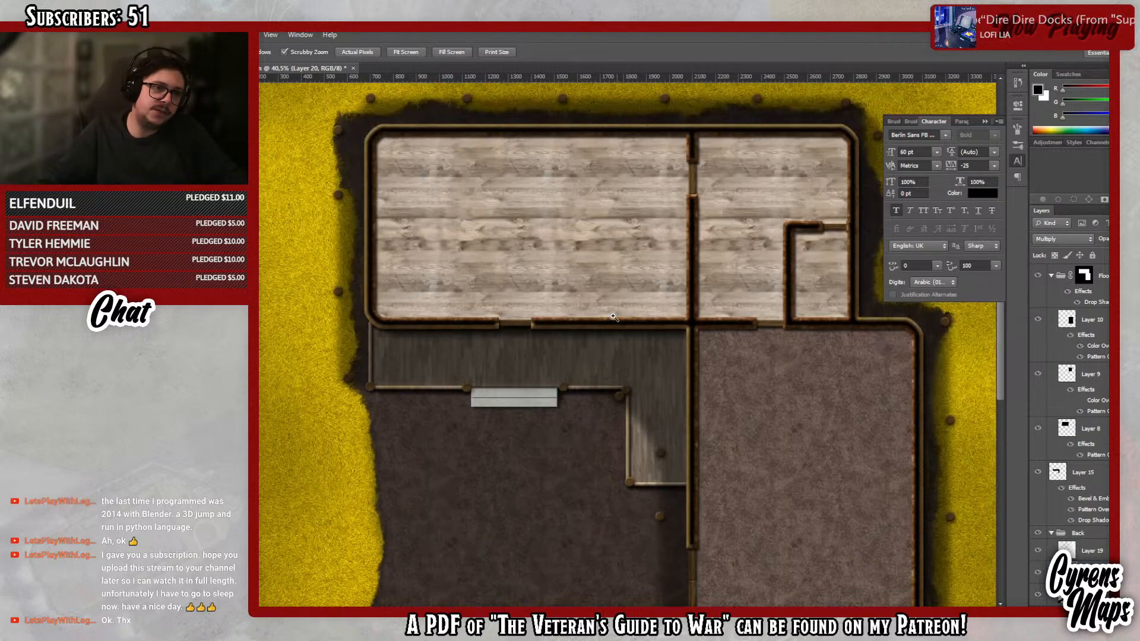
left_click_drag(553, 279, 685, 402)
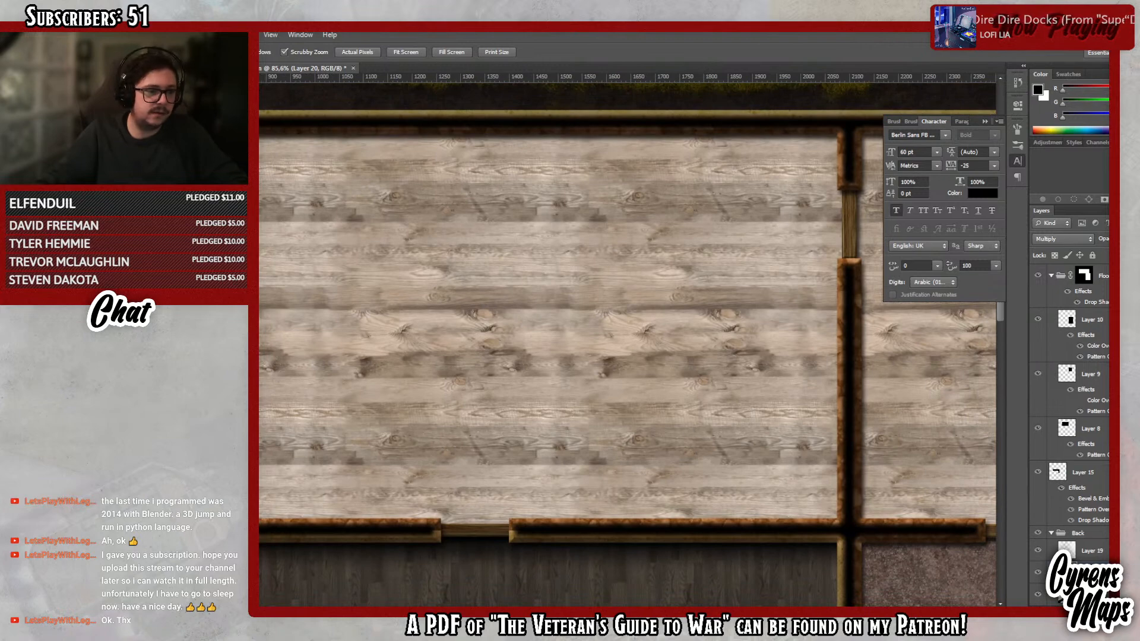
left_click(1094, 535)
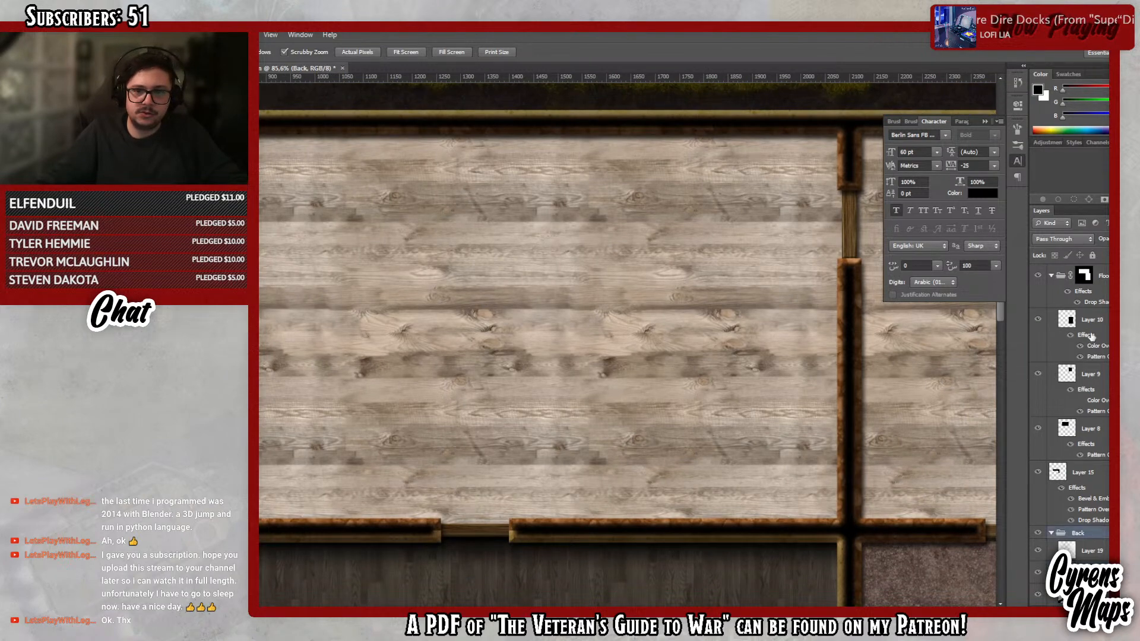
left_click(1051, 275)
scroll(1061, 356, "up", 3)
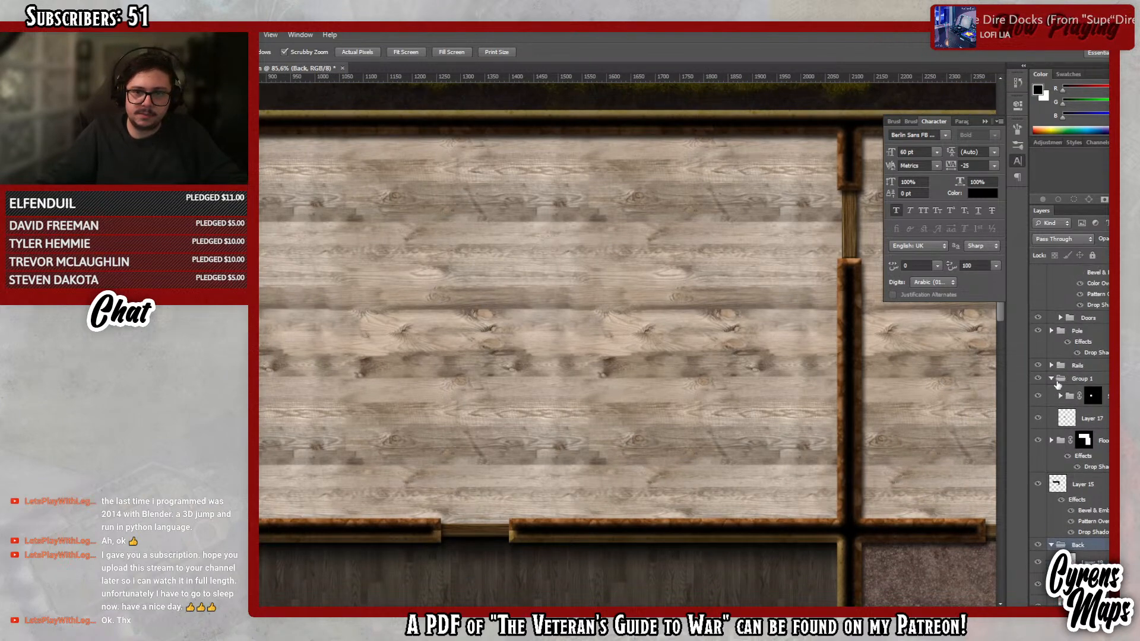
- Collapse Group 1 and rename it "Stars"
left_click(1053, 380)
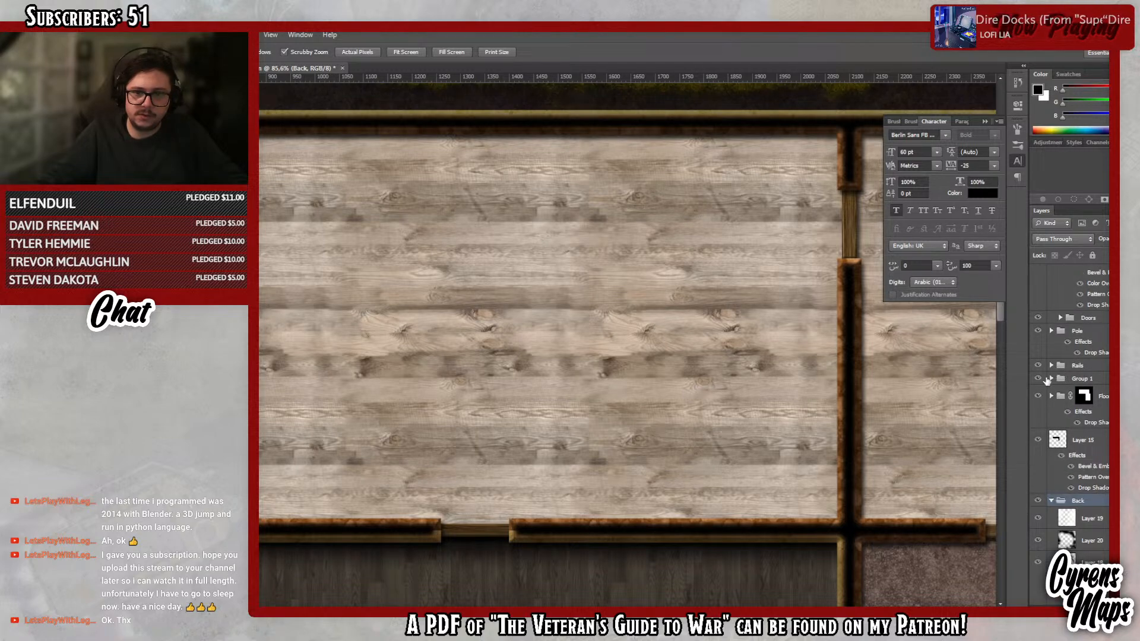
left_click(1051, 379)
left_click(1051, 379)
double_click(1080, 379)
type("Stars")
key("Return")
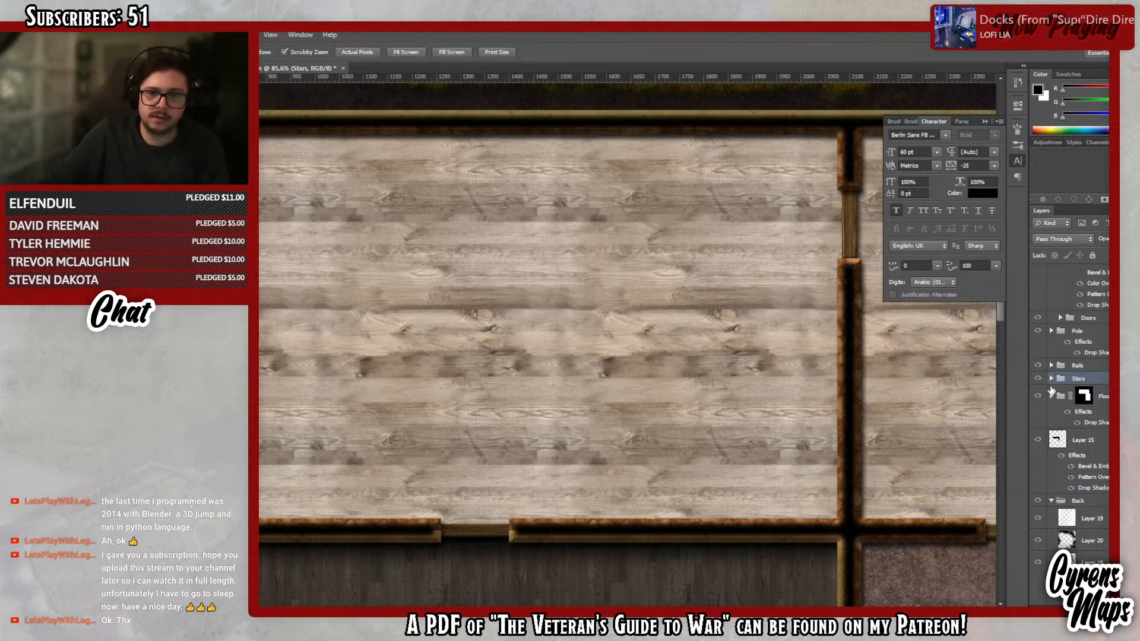
- Collapse the Back, Walls and Over groups to tidy the layer stack
left_click(1052, 503)
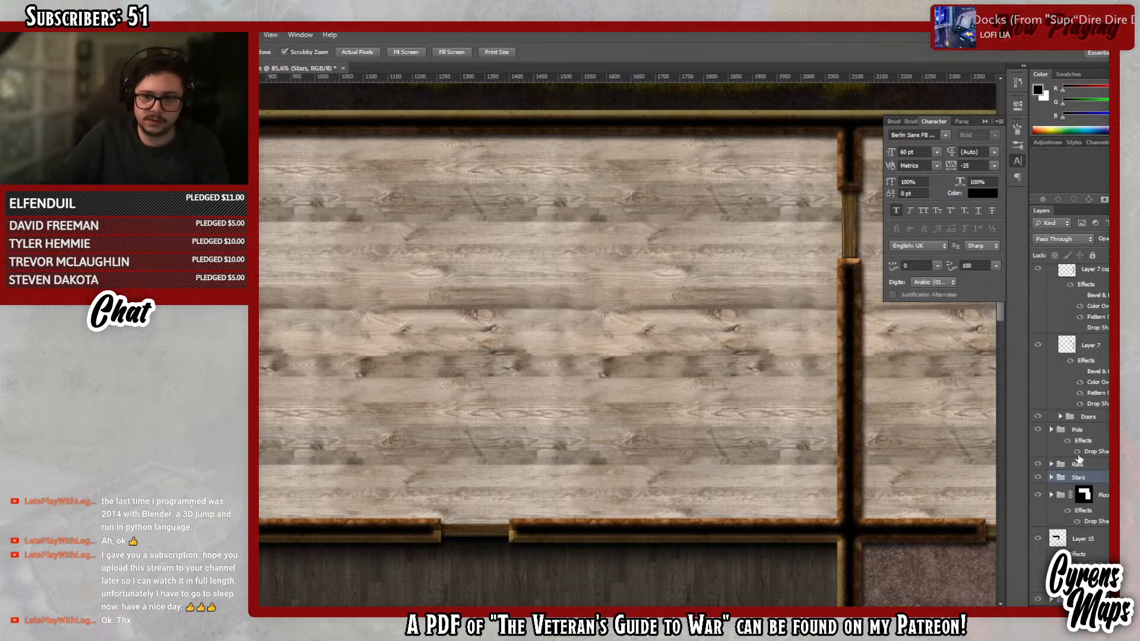
scroll(1060, 404, "up", 3)
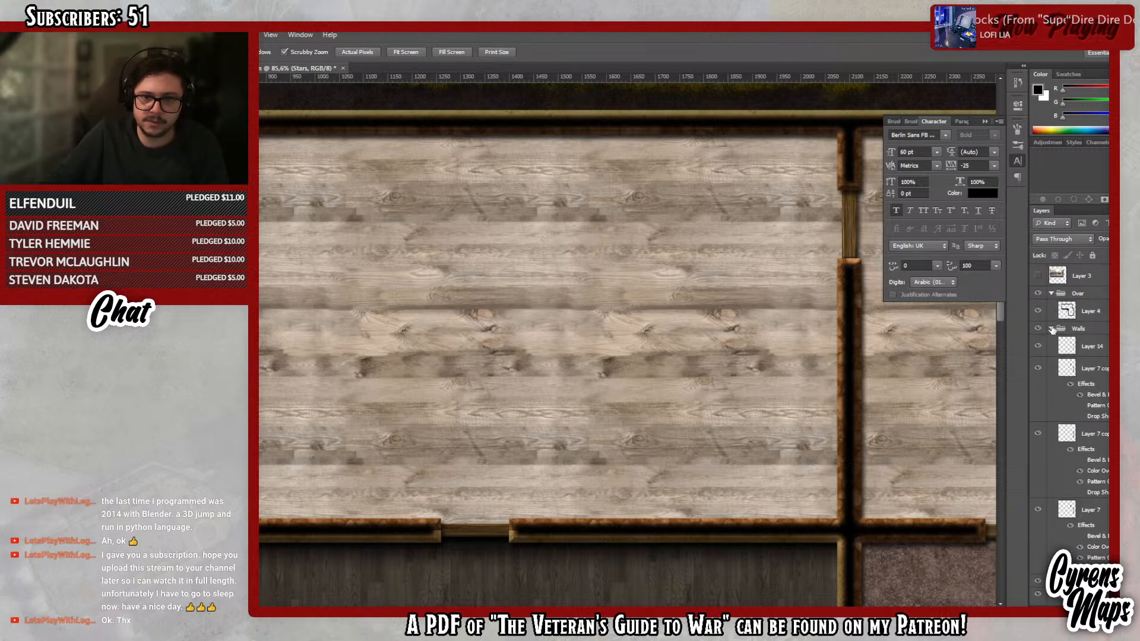
left_click(1051, 329)
left_click(1052, 294)
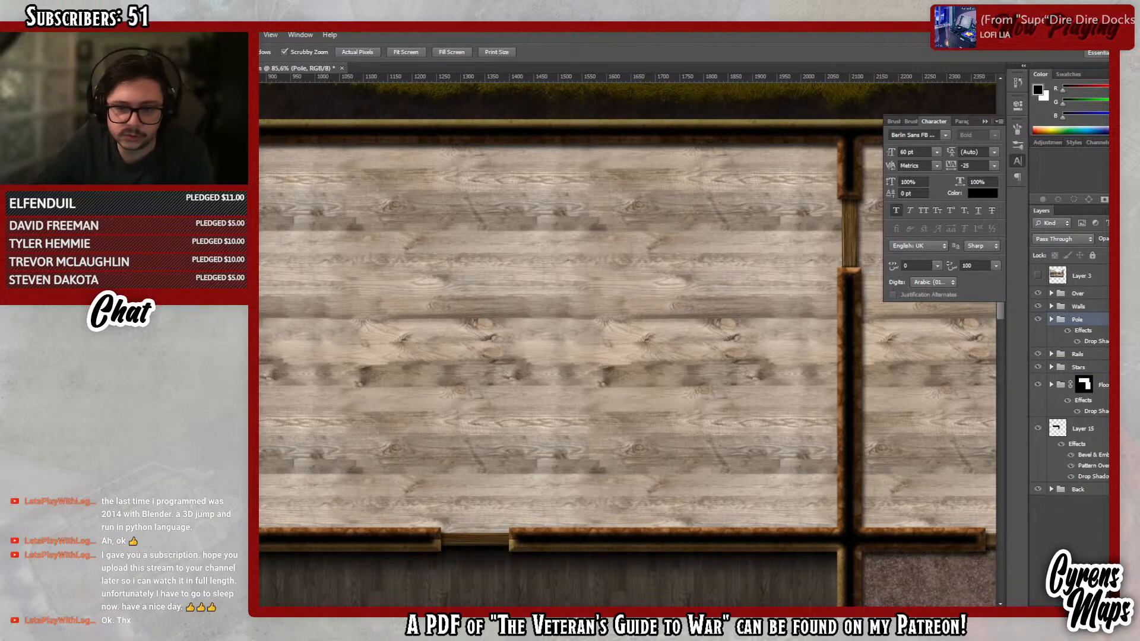
- Create a group named "Int" between the Walls and Pole groups and give it a yellow colour label
key("ctrl+g")
double_click(1080, 320)
type("Int")
key("Return")
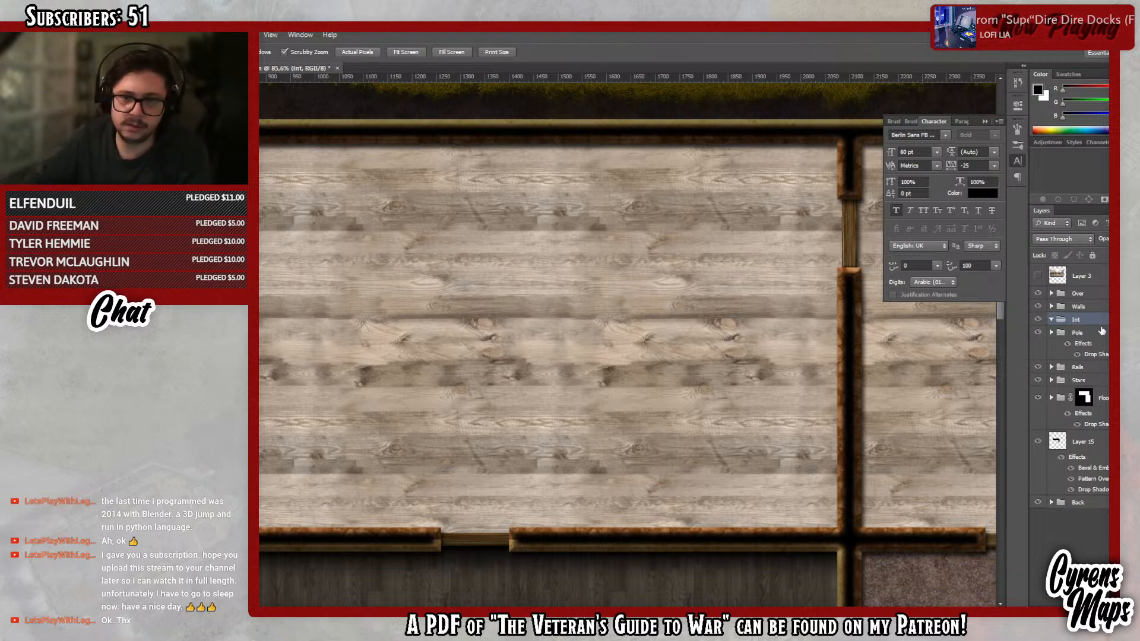
right_click(1093, 318)
right_click(1086, 322)
left_click(1048, 555)
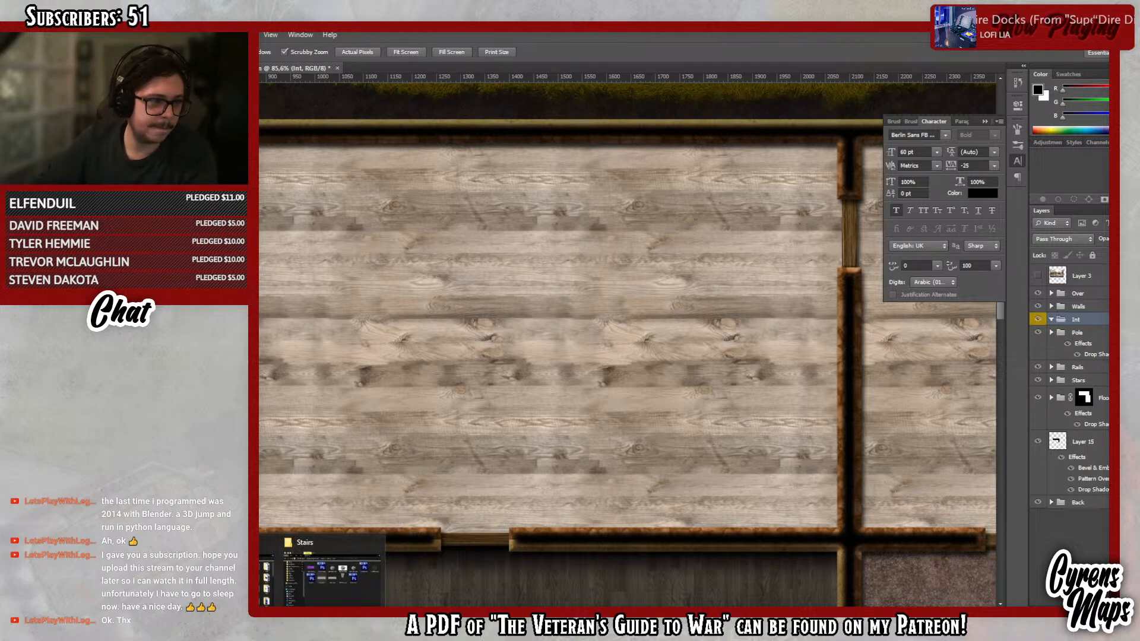
- Switch to the open File Explorer window and go from the Stairs folder to the Tables folder in the texture Library
left_click(355, 582)
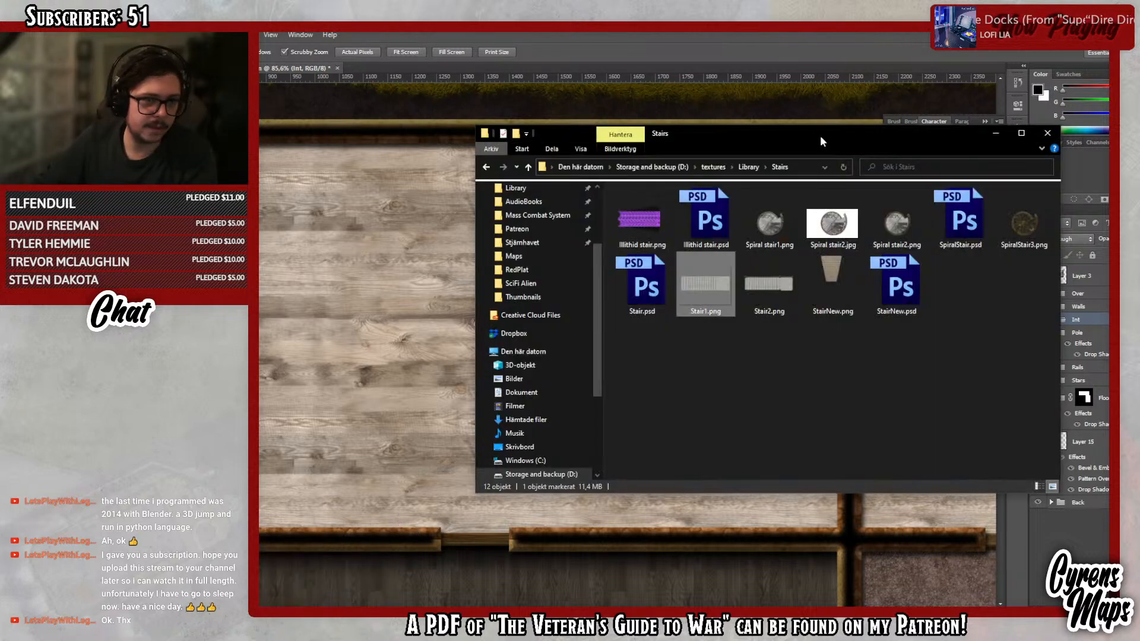
left_click_drag(756, 142, 710, 173)
left_click(703, 197)
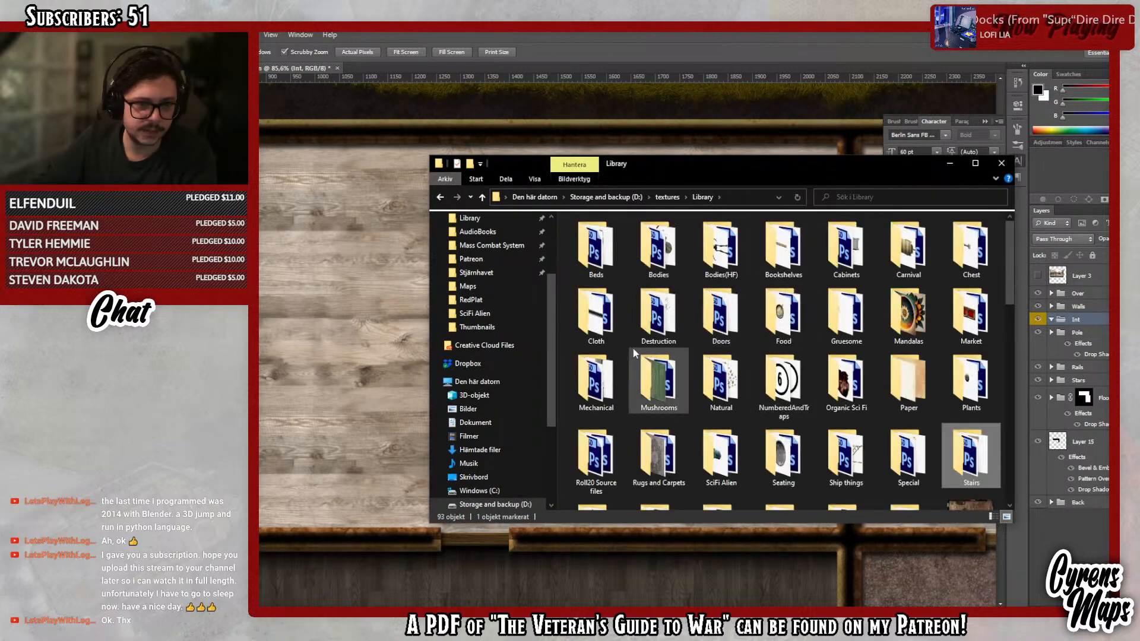
left_click(595, 380)
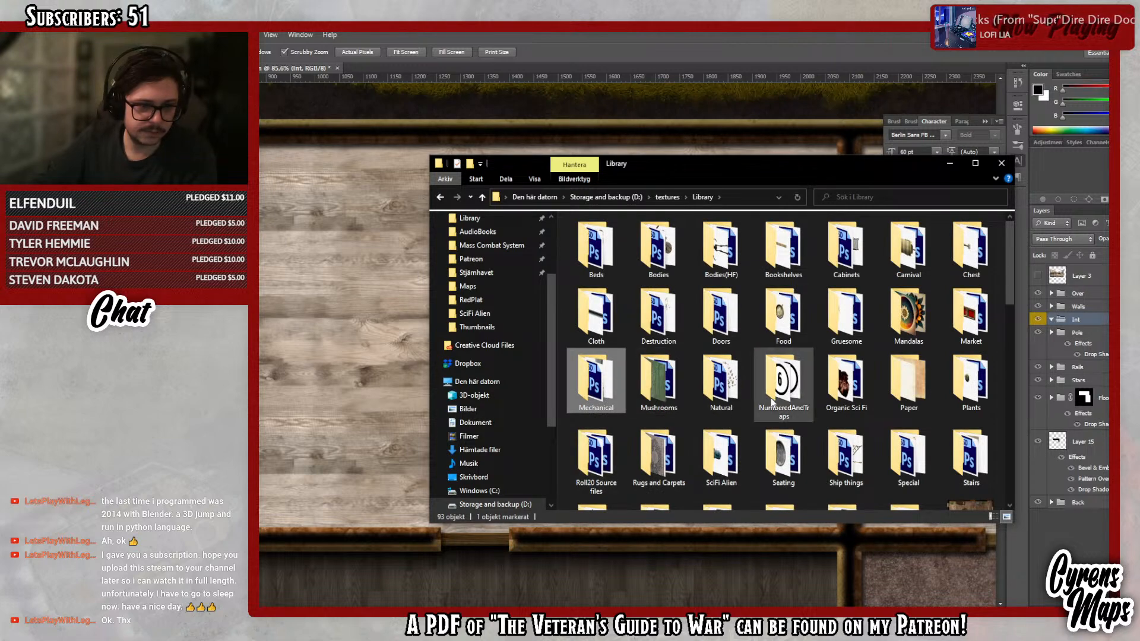
scroll(831, 451, "down", 3)
scroll(809, 441, "up", 3)
scroll(802, 444, "down", 3)
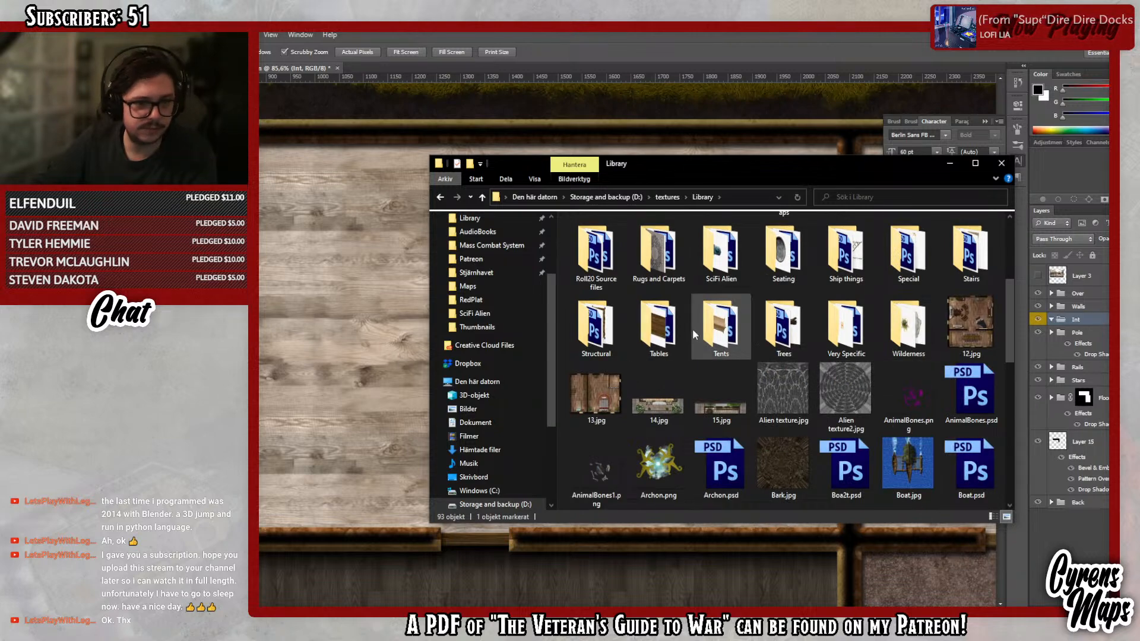
double_click(660, 332)
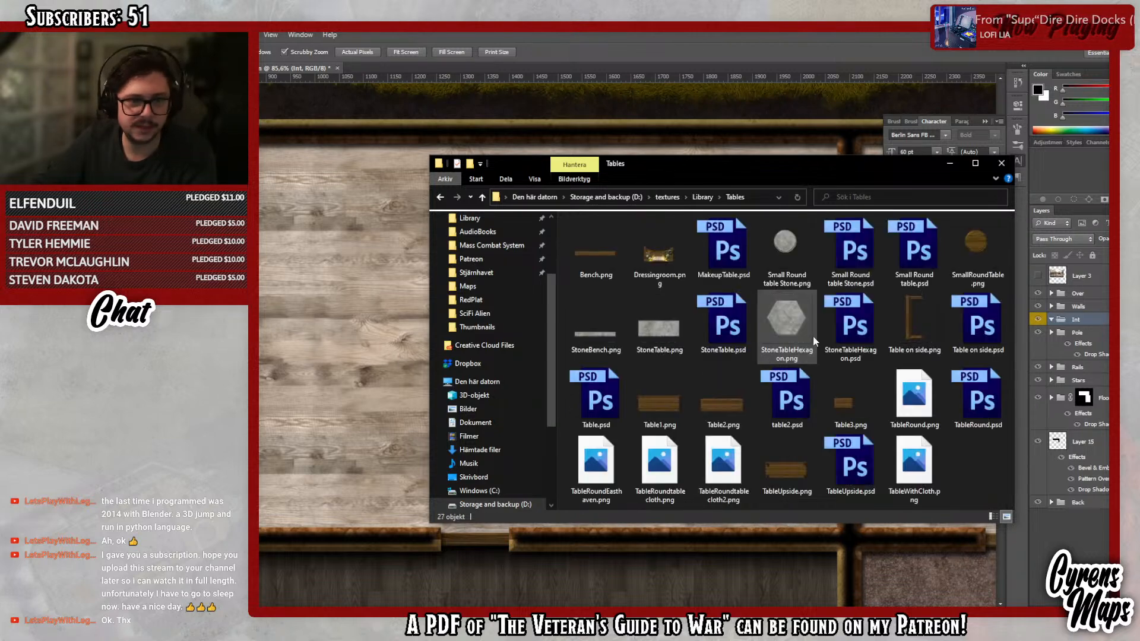
- Place TableRound.png on the plank floor of the map, scaled to 25%
left_click(915, 397)
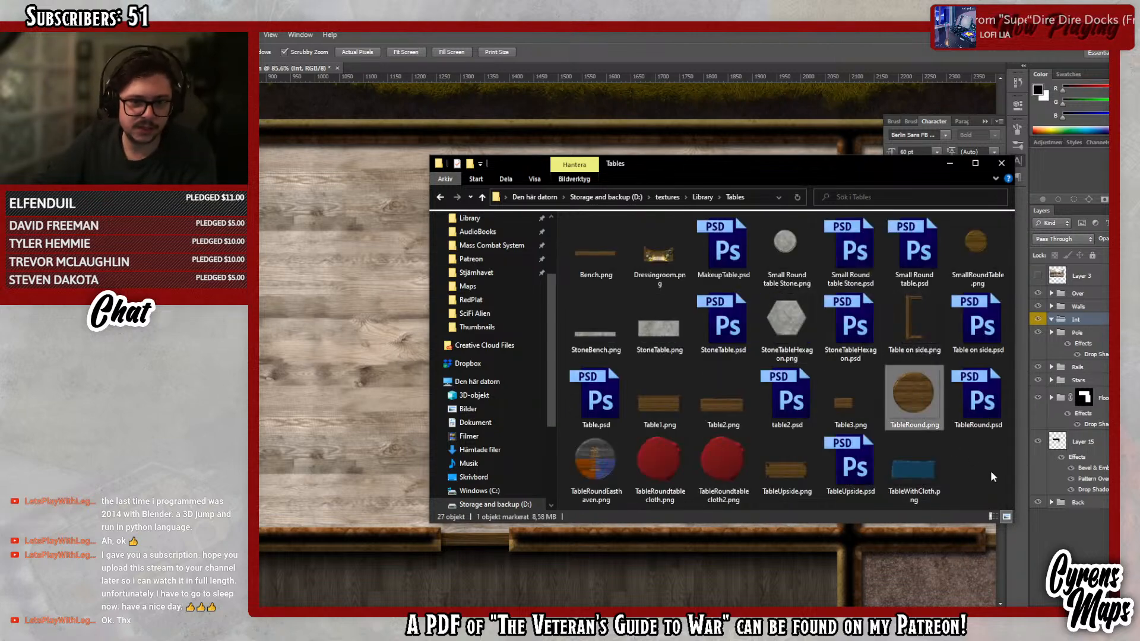
left_click_drag(941, 401, 659, 315)
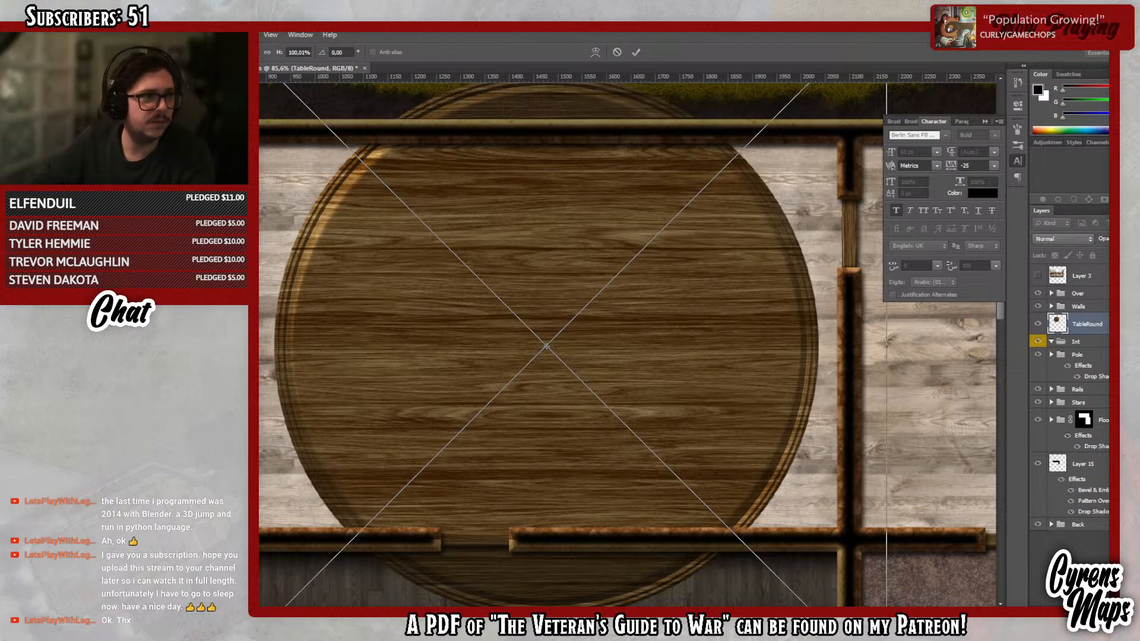
type("25")
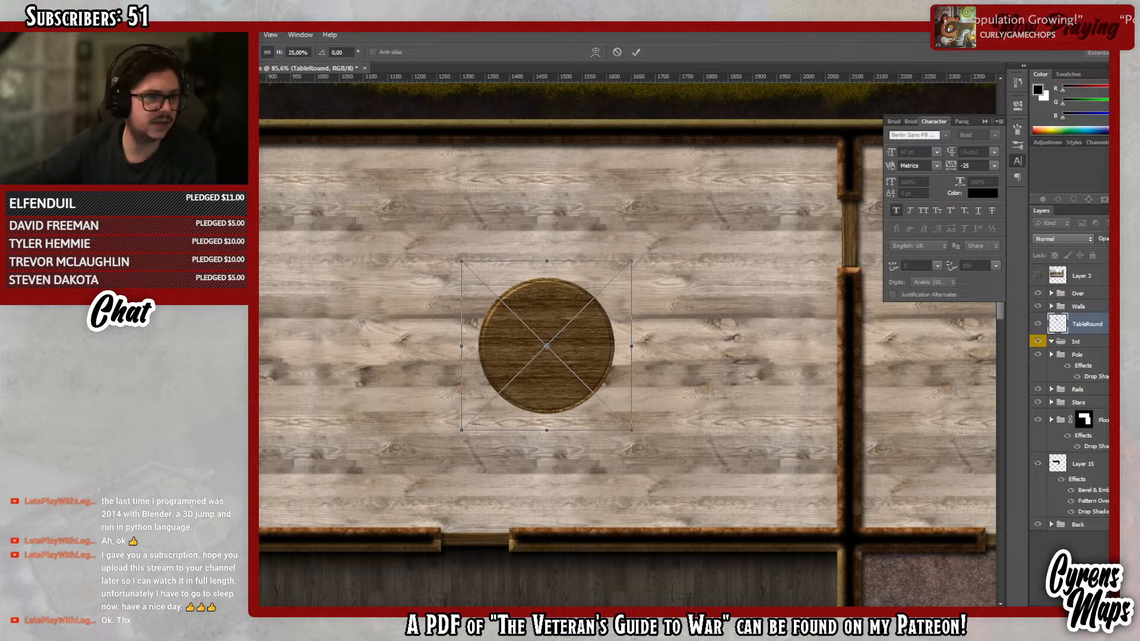
key("Return")
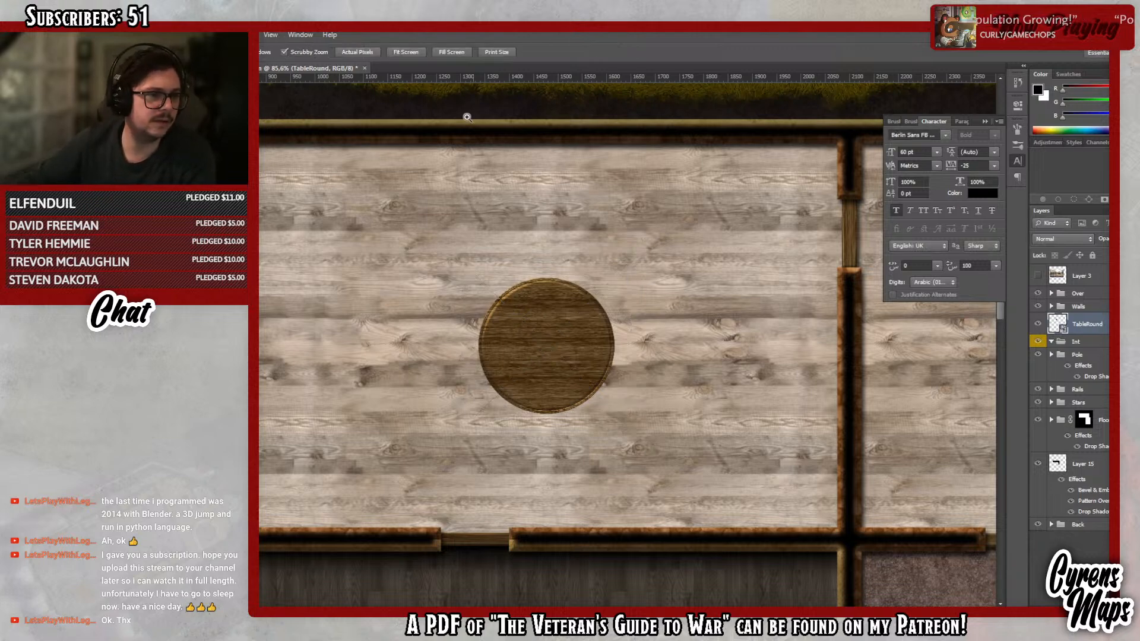
- Show the grid over the map and move the round table towards the lower-left part of the room
left_click(268, 36)
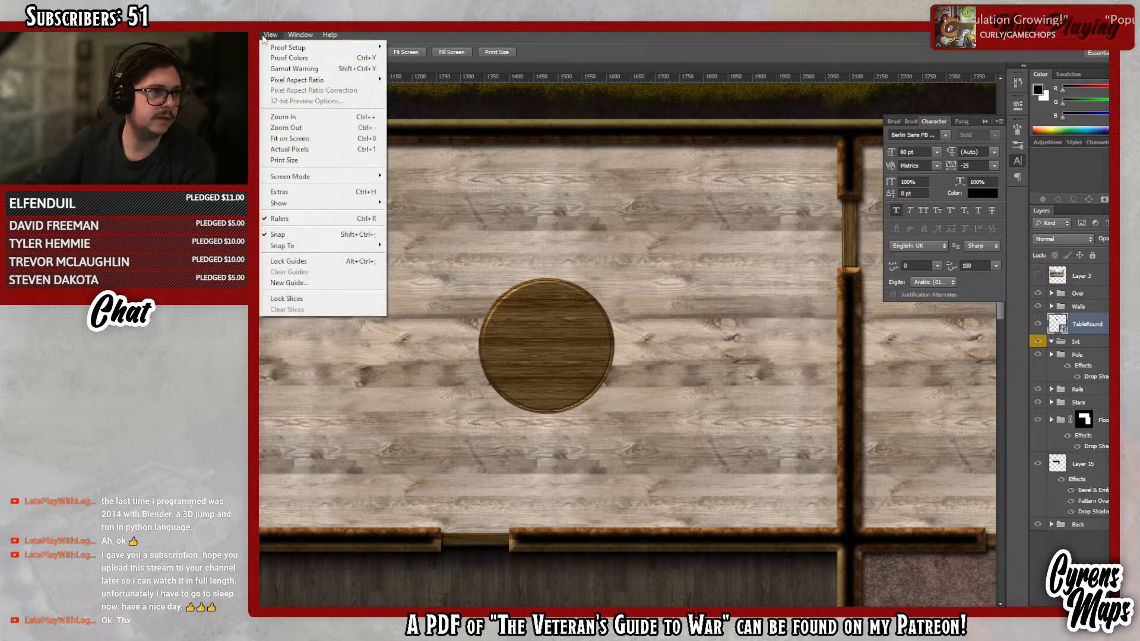
left_click(308, 192)
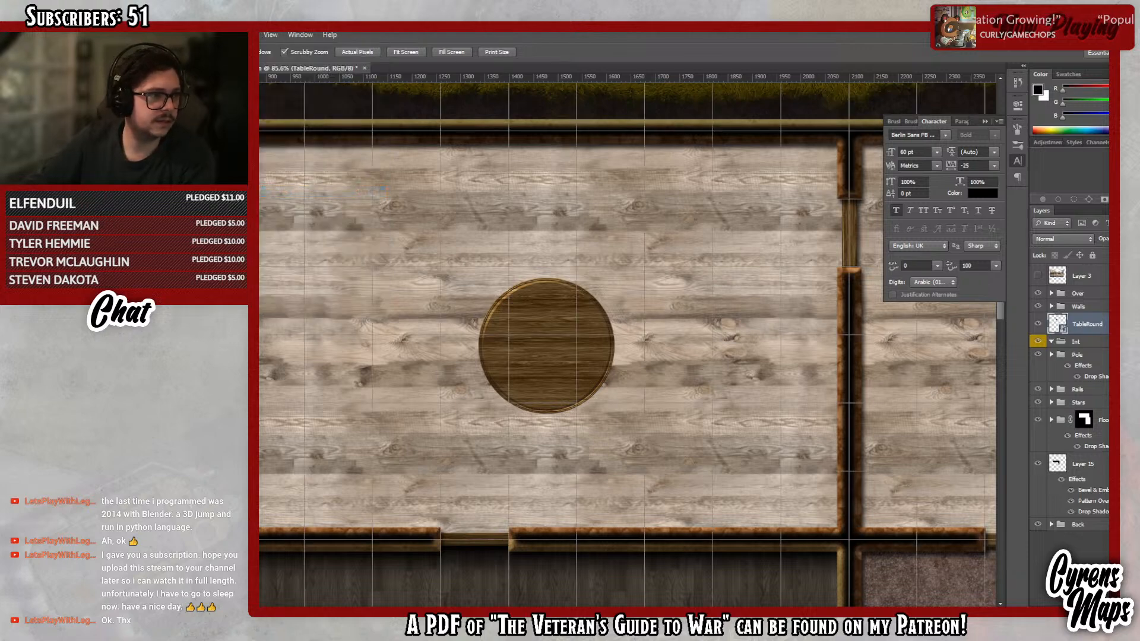
key("v")
left_click_drag(594, 374, 342, 425)
- Shrink the round table to about 1.3 grid squares across, shift it further left and move its layer into the Int group
key("ctrl+t")
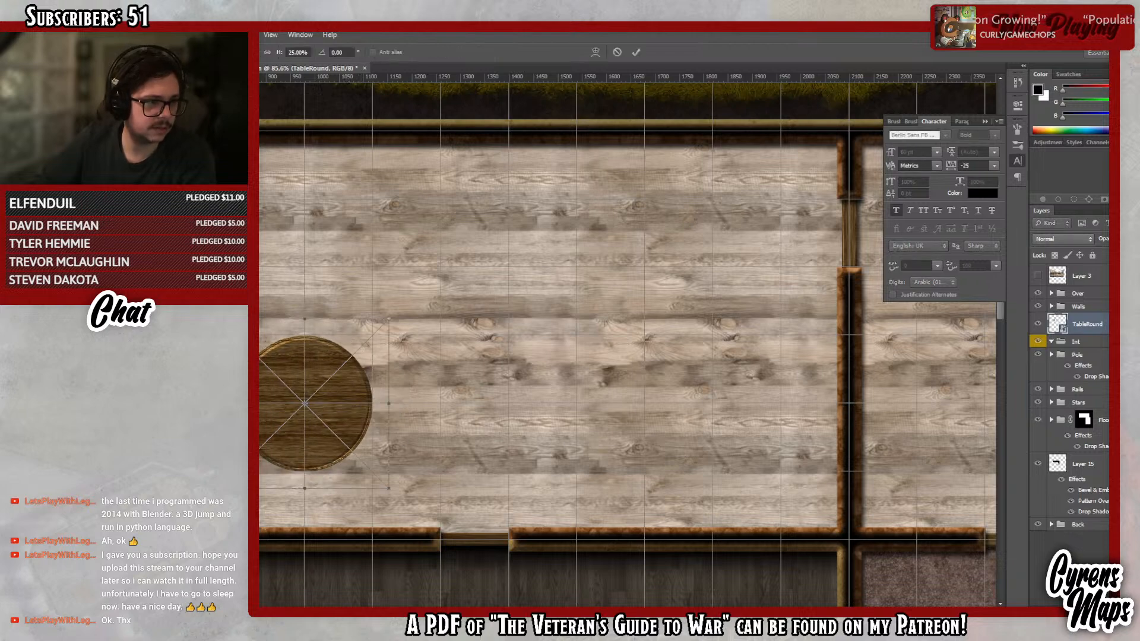
left_click_drag(220, 319, 281, 375)
key("Return")
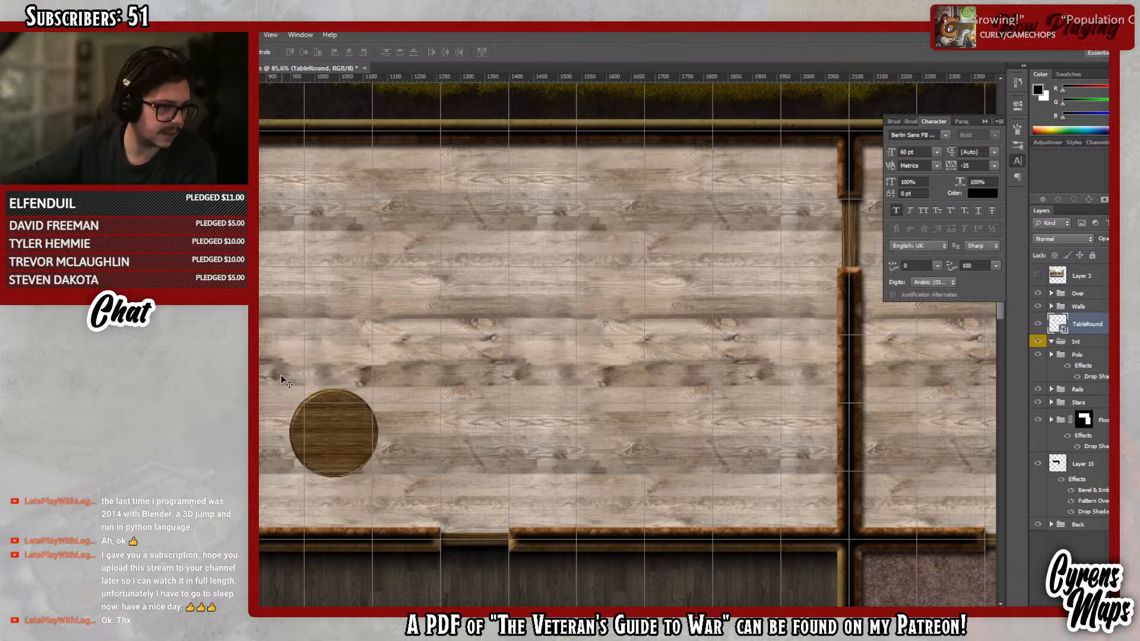
left_click_drag(355, 448, 291, 458)
left_click_drag(1106, 328, 1107, 347)
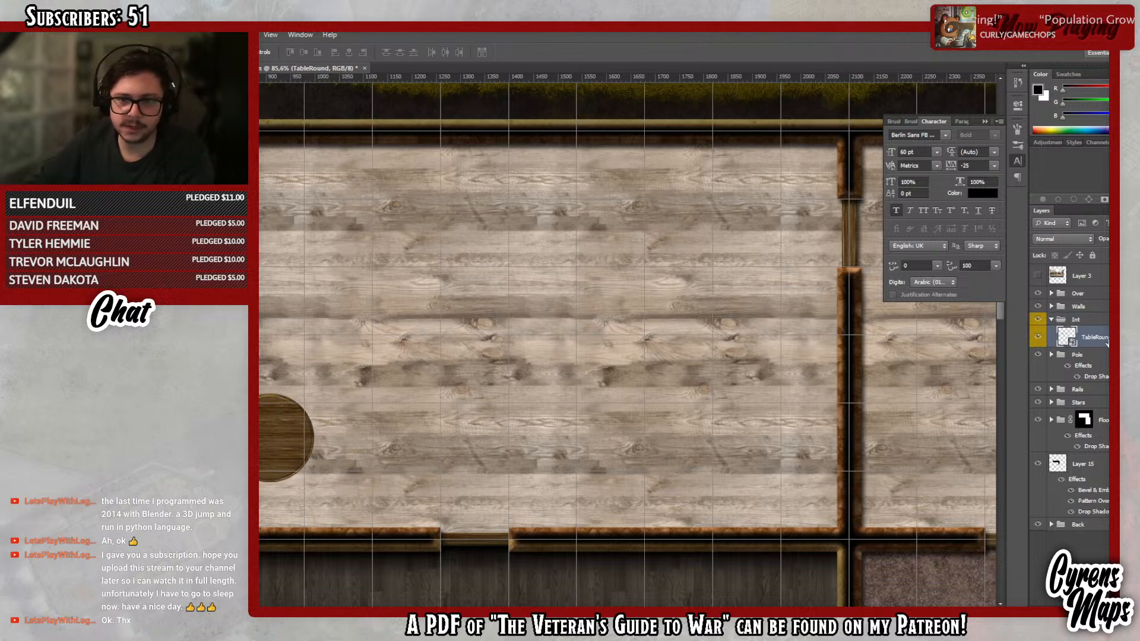
- Duplicate the TableRound layer and place the copy diagonally up and to the right of the first table
right_click(1101, 337)
left_click(1044, 242)
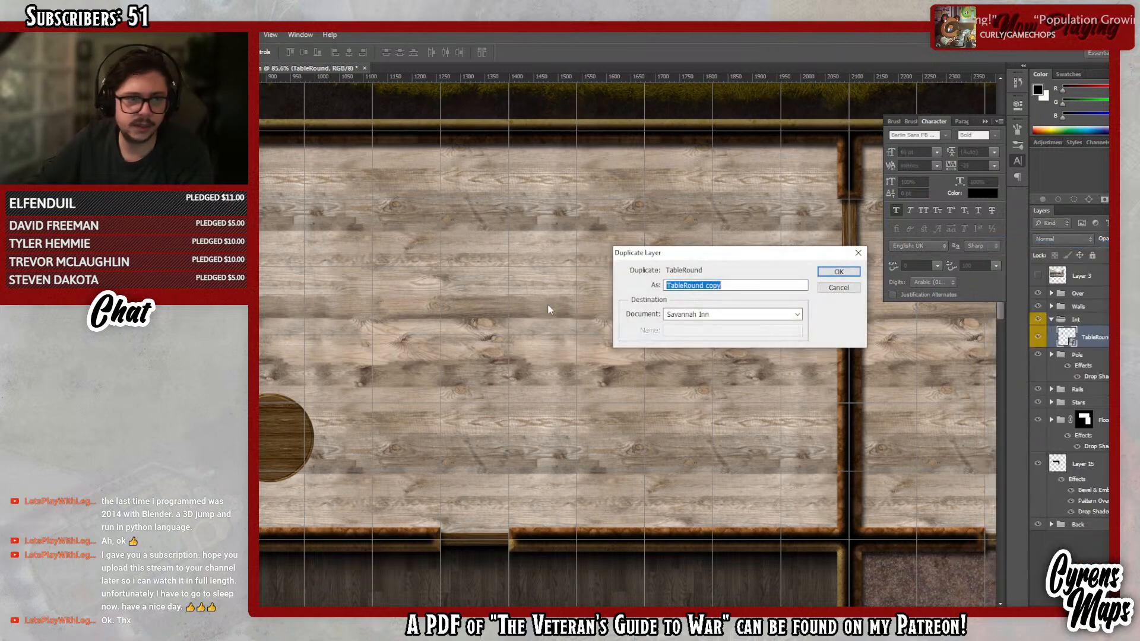
left_click(839, 272)
left_click_drag(278, 442, 372, 315)
- Duplicate both round tables and place the copies near the room's upper wall, one far left and one further right
left_click(1086, 360, "shift")
right_click(1087, 360)
left_click(1045, 255)
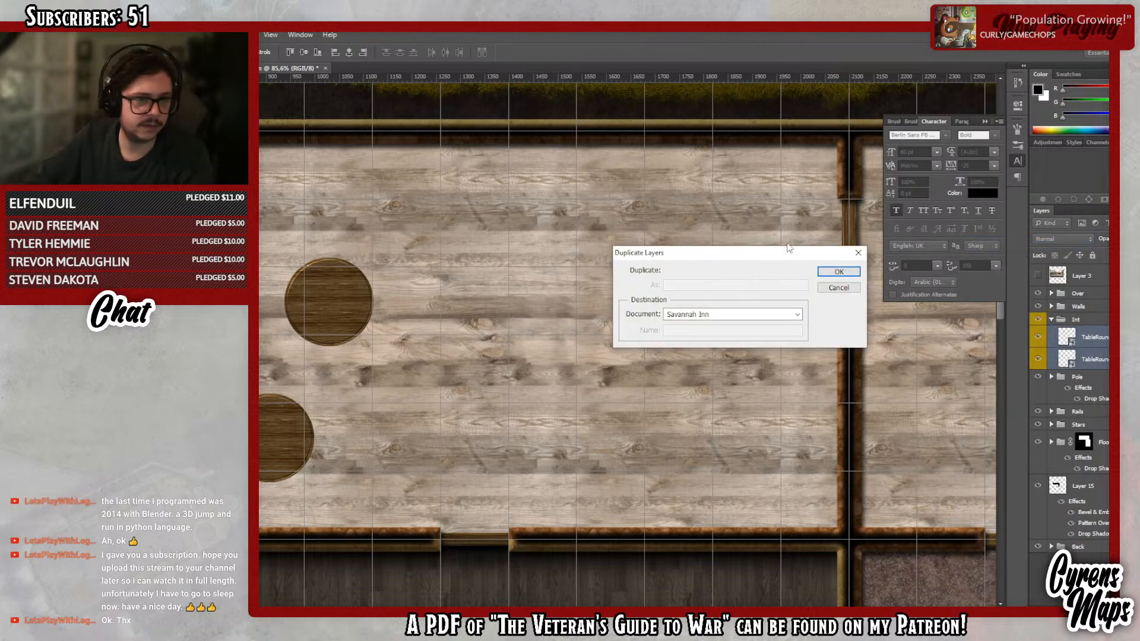
left_click(838, 271)
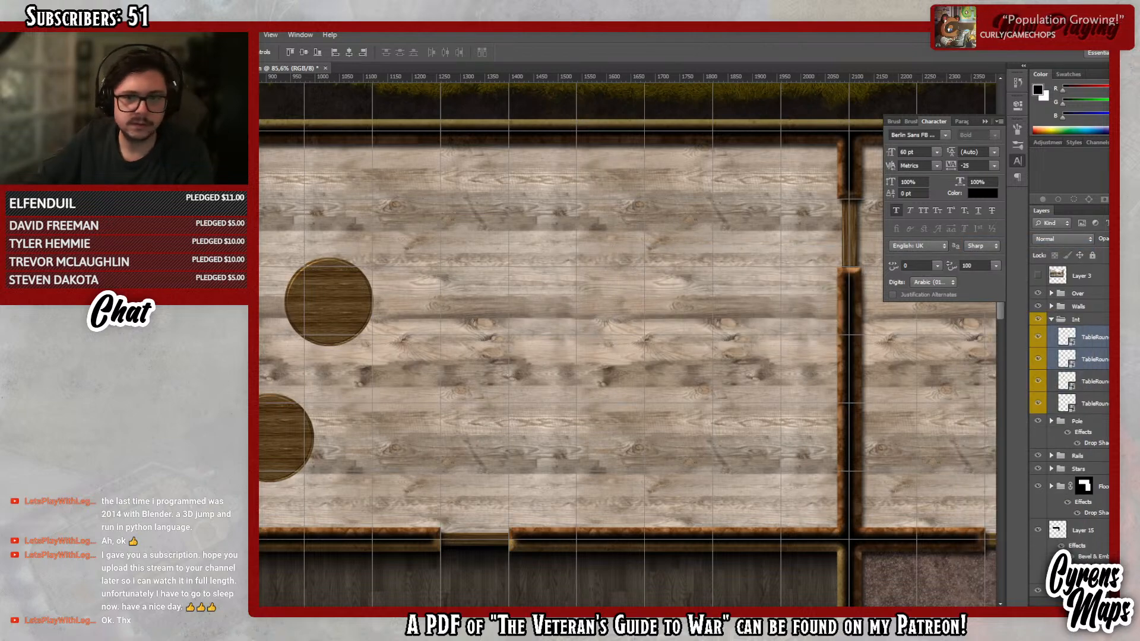
left_click_drag(348, 306, 261, 212)
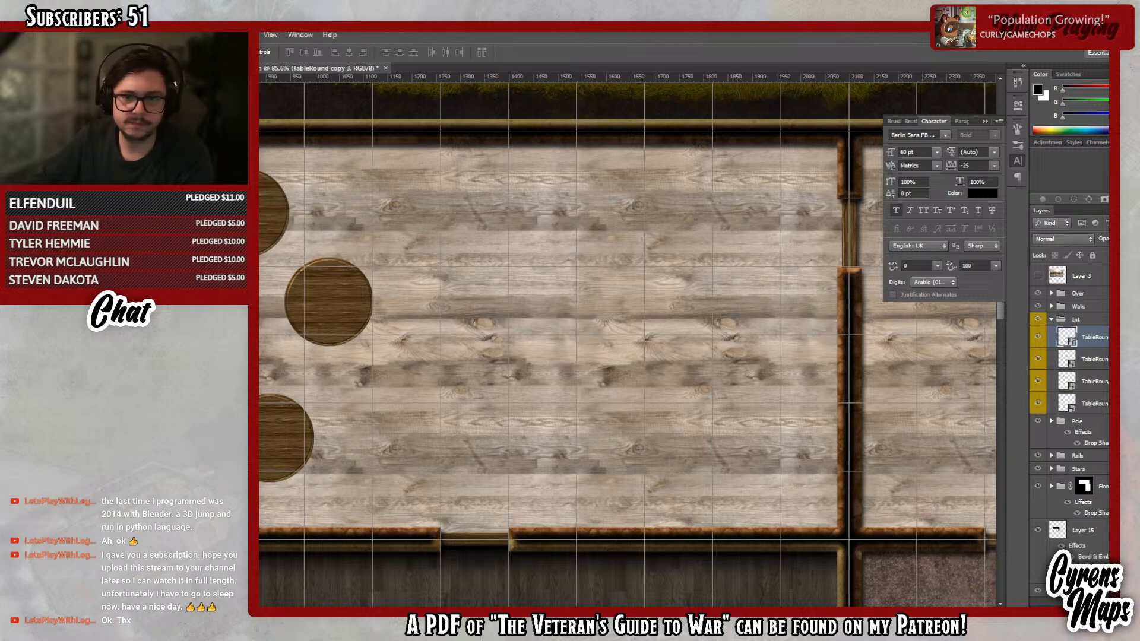
left_click(1093, 359)
left_click_drag(452, 284, 621, 115)
left_click_drag(476, 342, 508, 289)
- Duplicate three of the round tables and place one copy mid-room and another to its lower right
left_click(1093, 403, "shift")
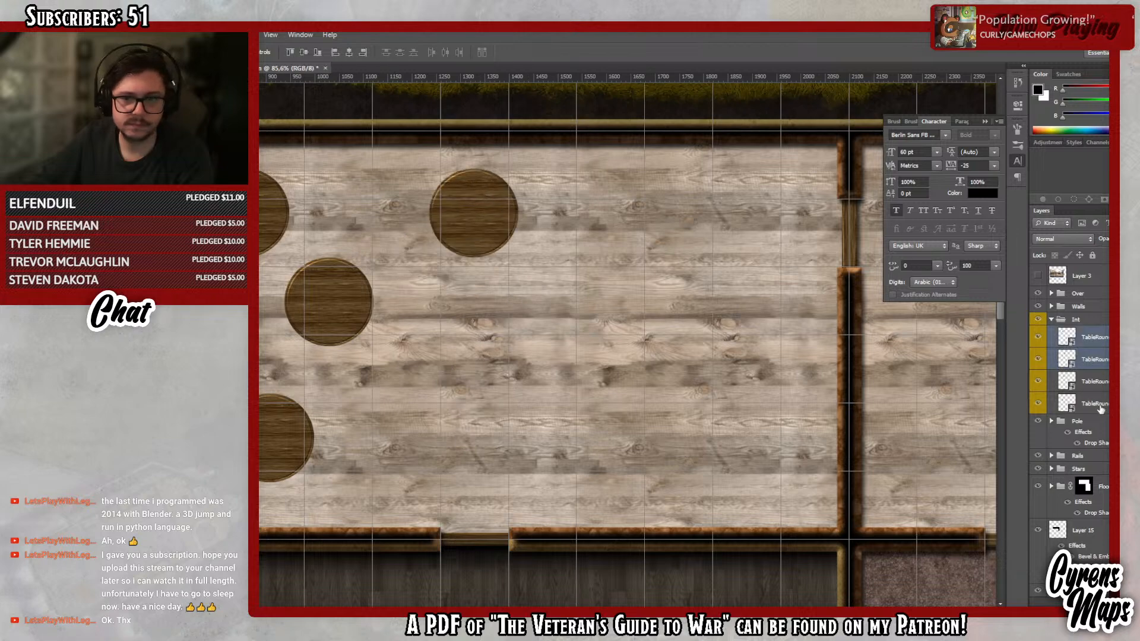
right_click(1092, 403)
left_click(1060, 244)
left_click(839, 273)
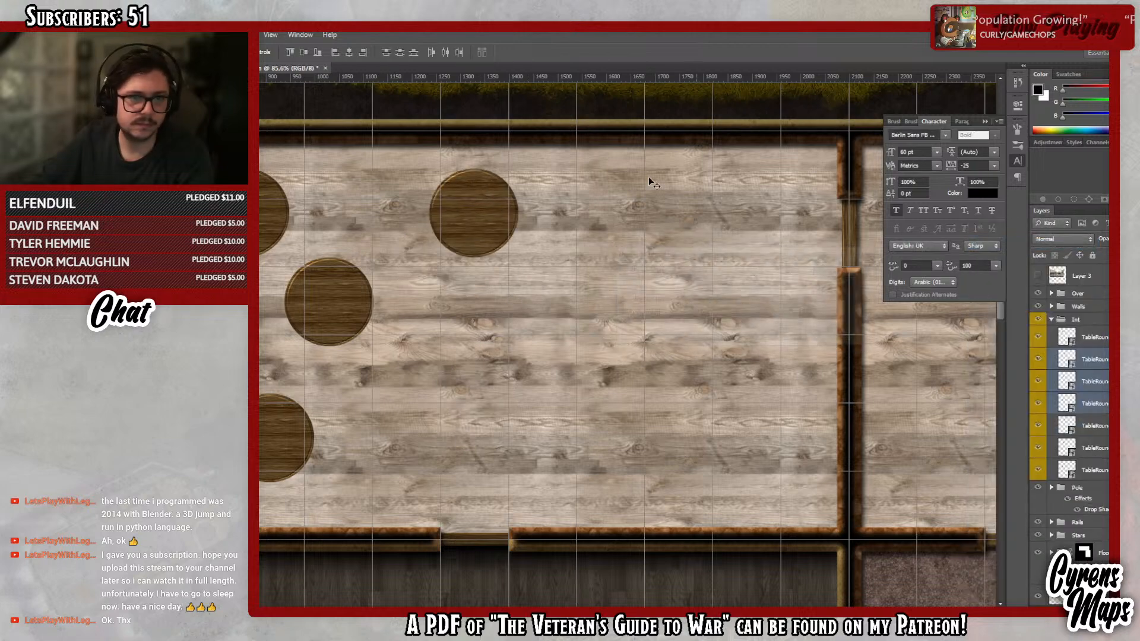
left_click(1094, 368)
left_click_drag(527, 239, 550, 372)
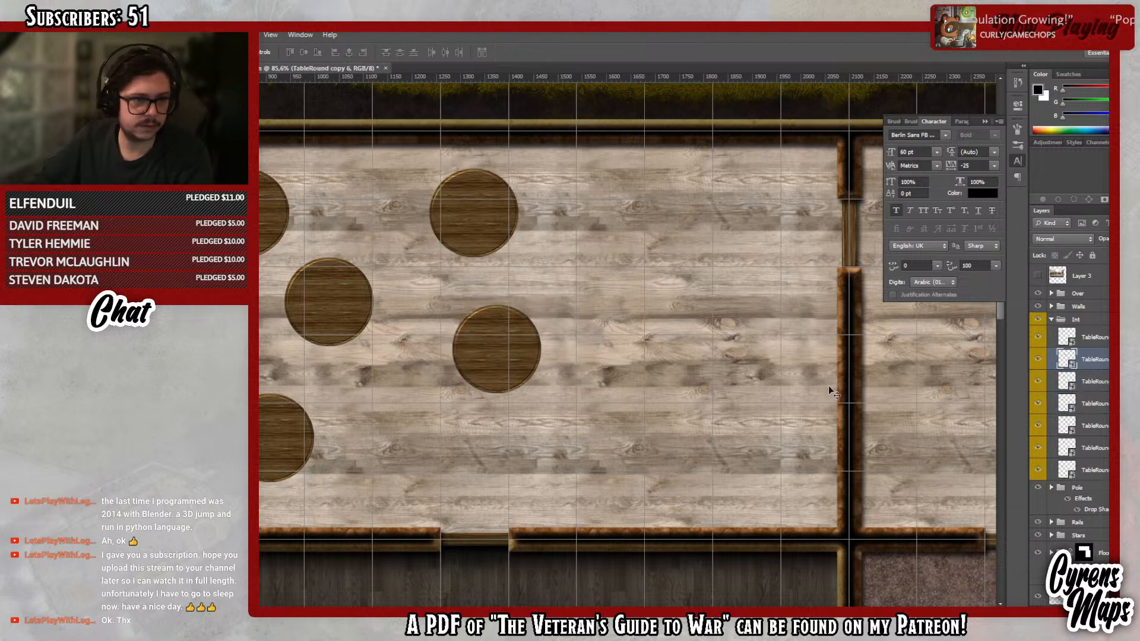
left_click(1098, 385)
left_click_drag(526, 189, 628, 426)
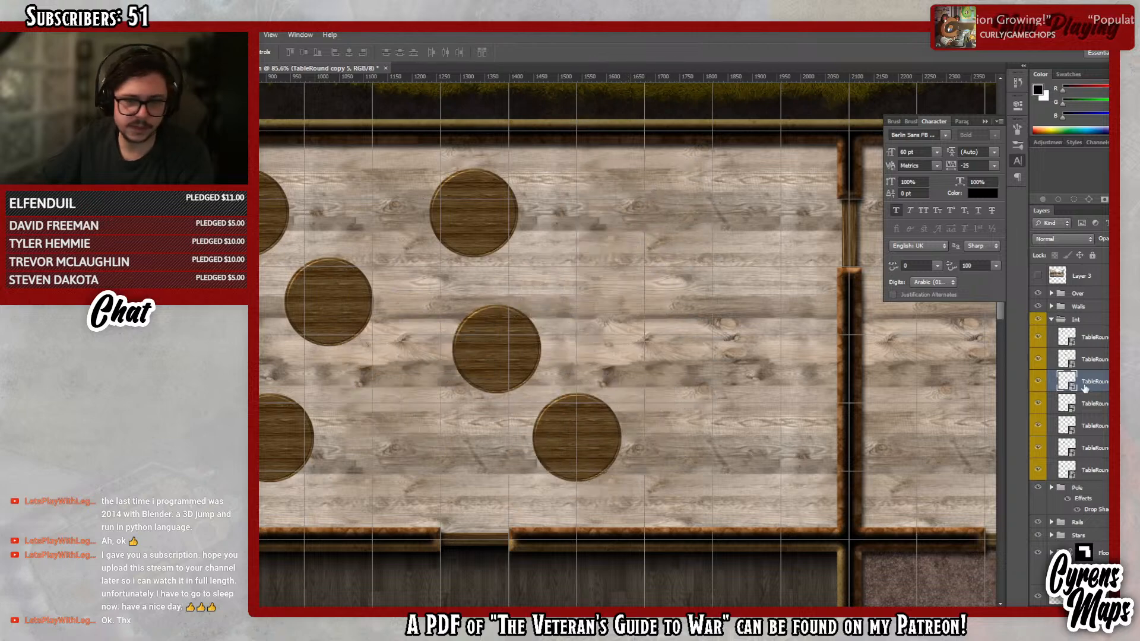
- Hide and delete the lower-right table copy and the other surplus copy stacked on an existing table
left_click(1037, 381)
left_click(1072, 410, "ctrl")
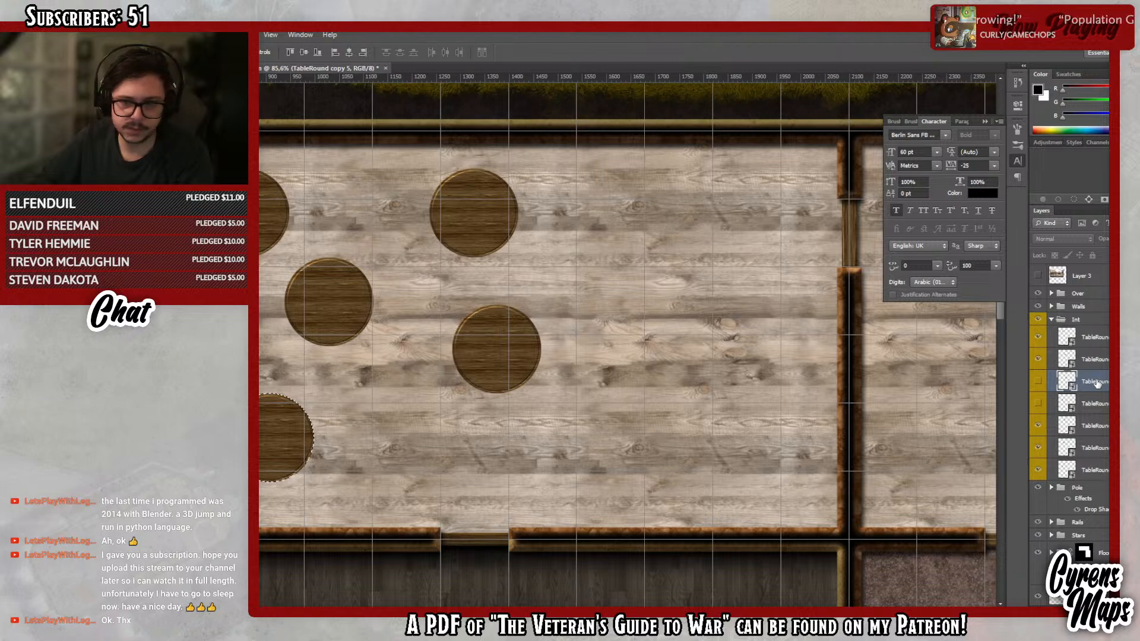
left_click(1098, 405, "shift")
key("Delete")
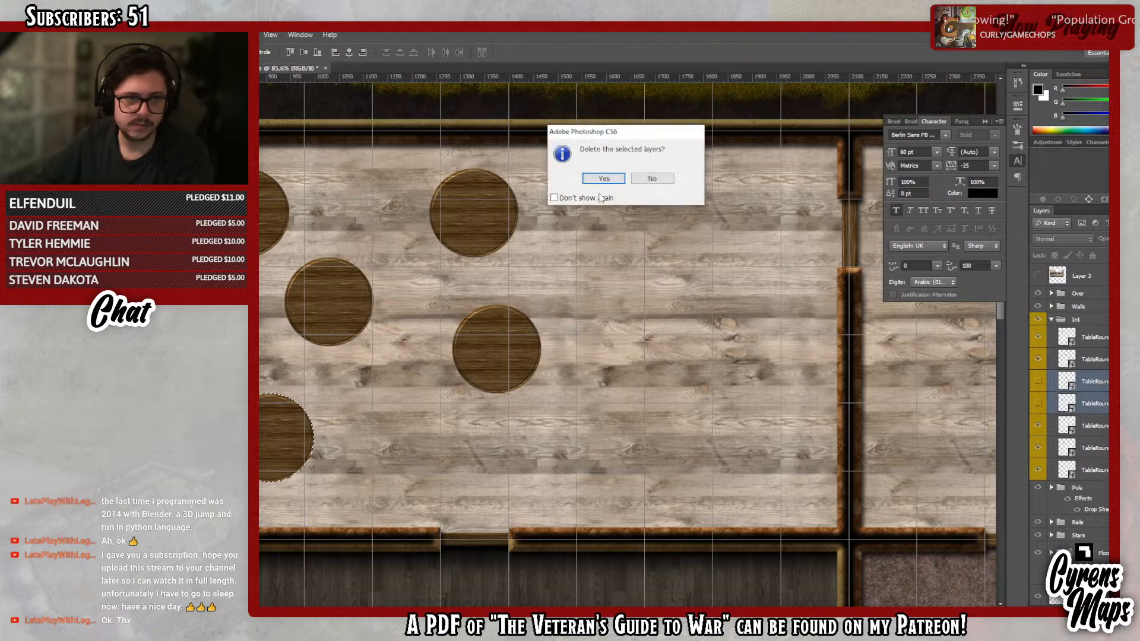
left_click(601, 178)
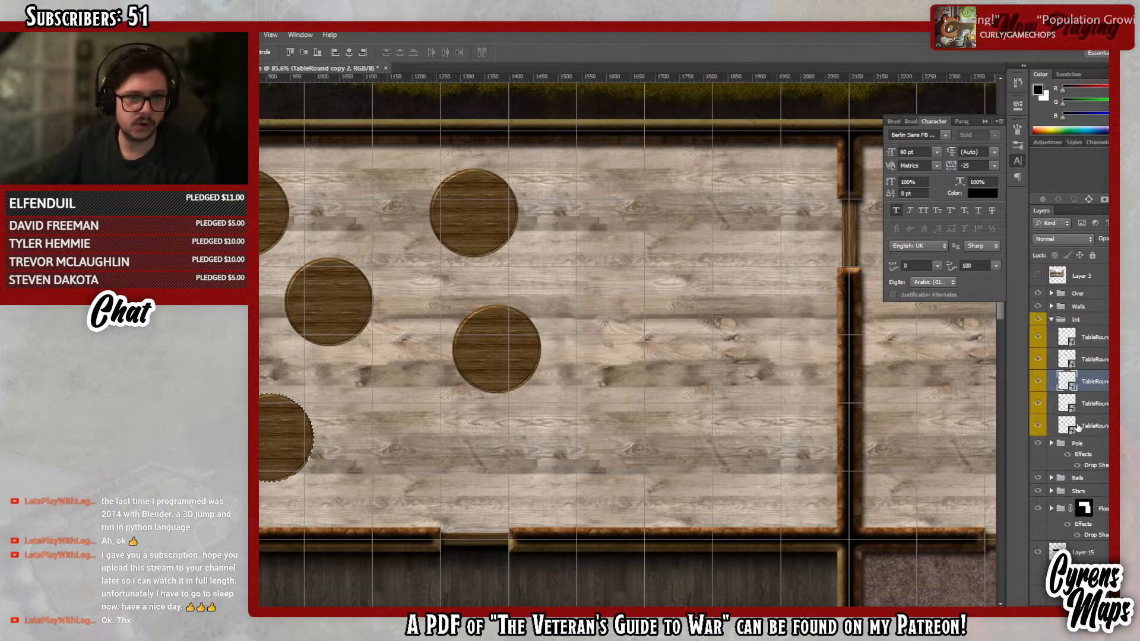
- Add a Drop Shadow with 75% opacity, 10 px distance and 10 px size to the topmost table layer in the Int group
left_click(1101, 337)
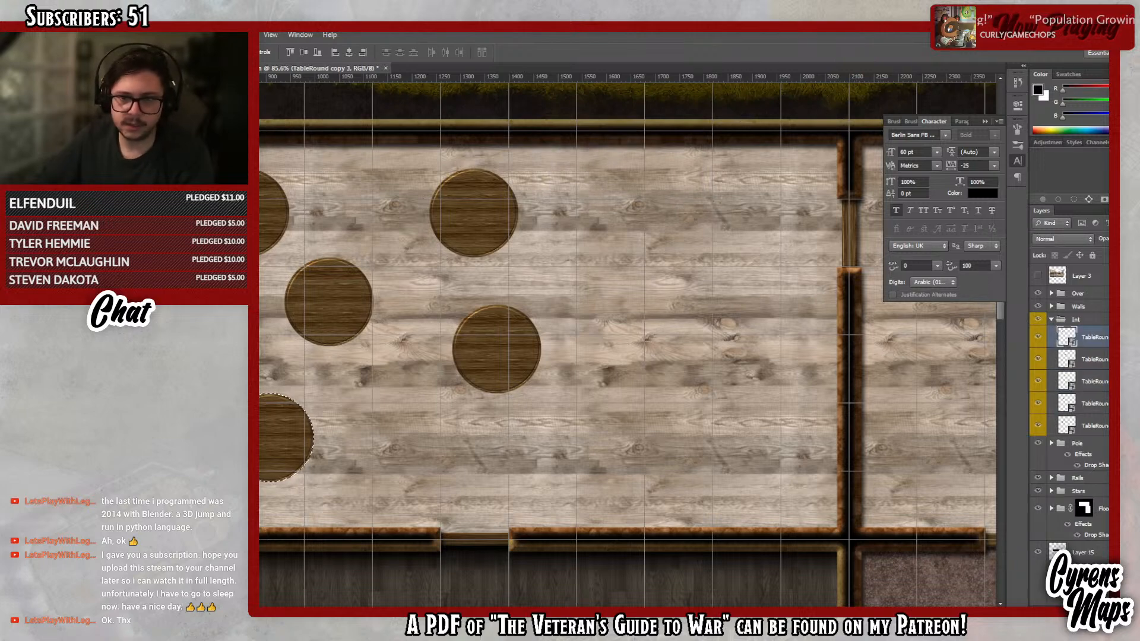
double_click(1104, 337)
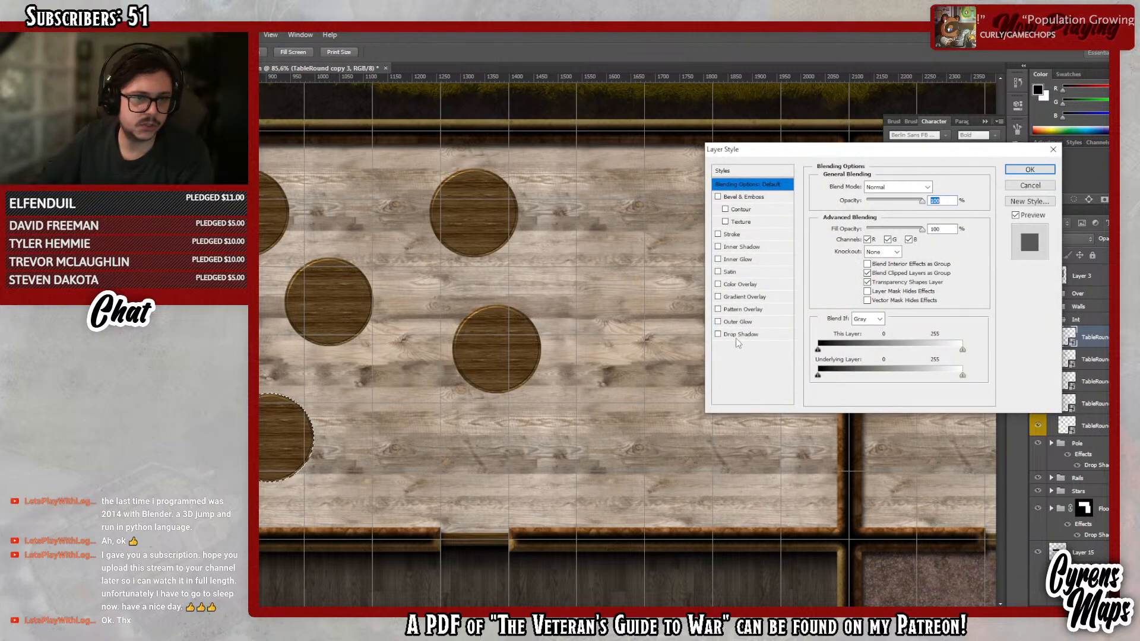
left_click(743, 334)
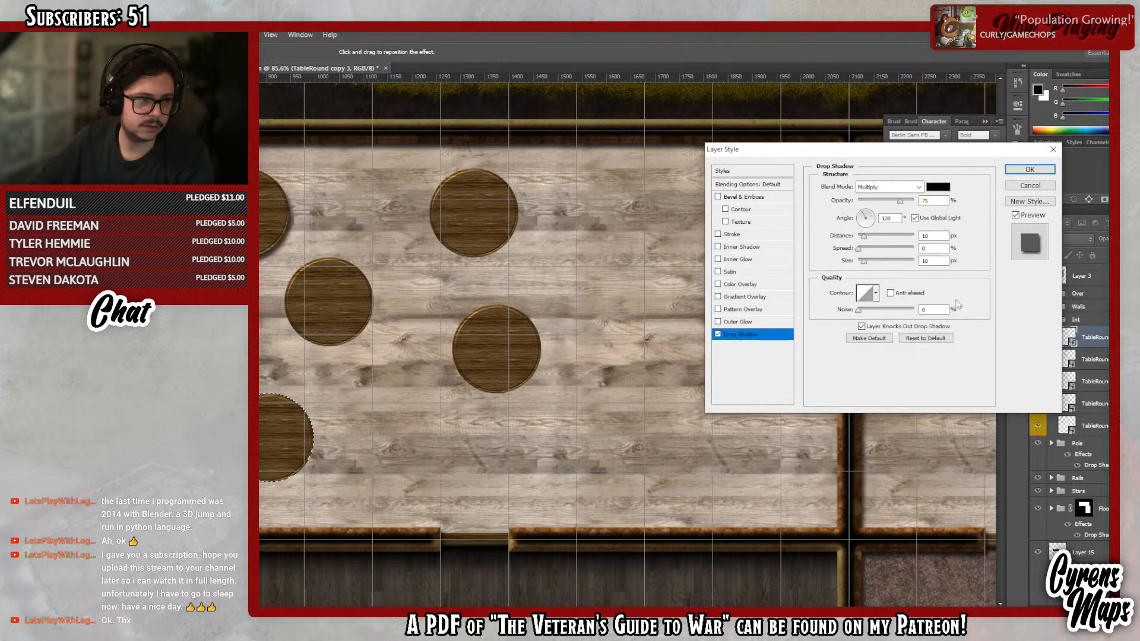
left_click(1030, 170)
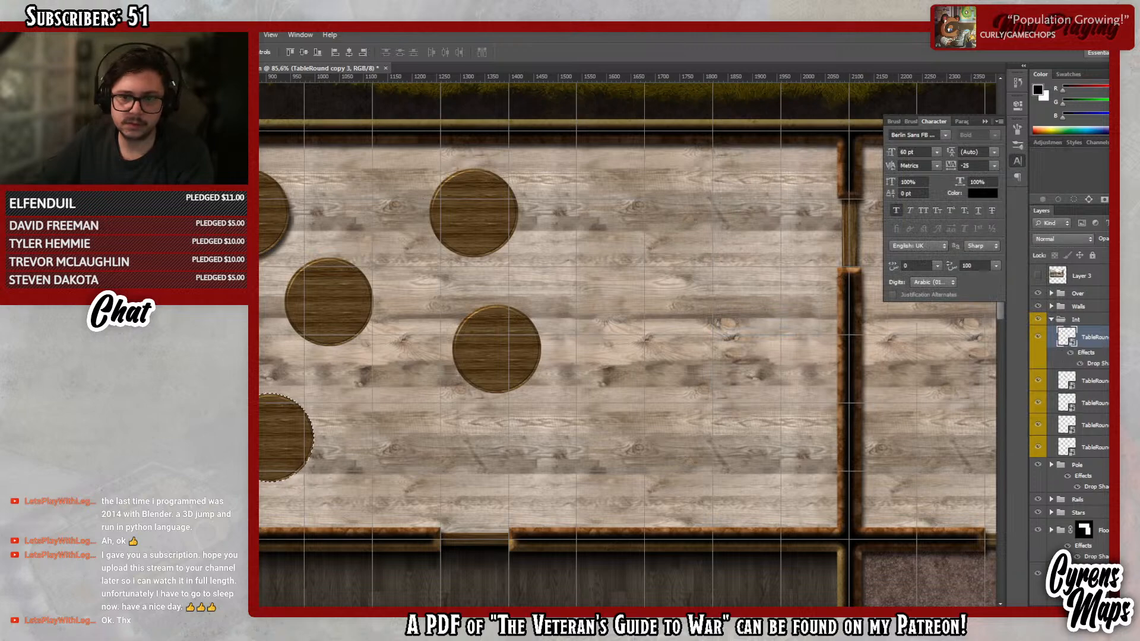
- Copy the topmost table's layer style and paste it onto the other four round table layers
right_click(1090, 337)
left_click(1023, 440)
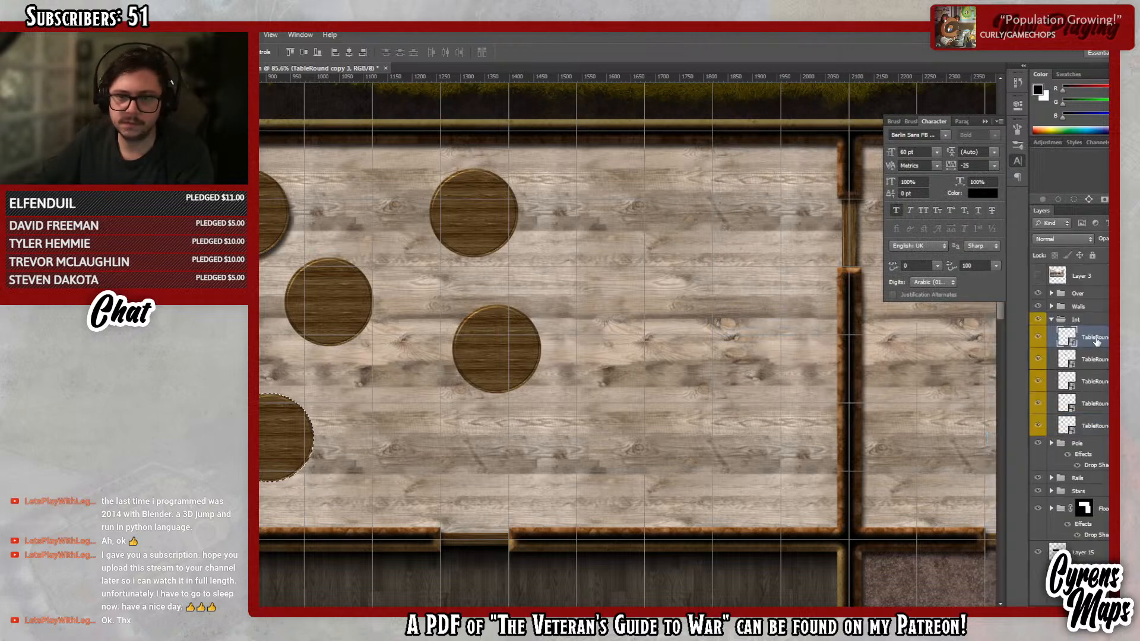
left_click(1106, 360)
left_click(1104, 428, "shift")
right_click(1104, 428)
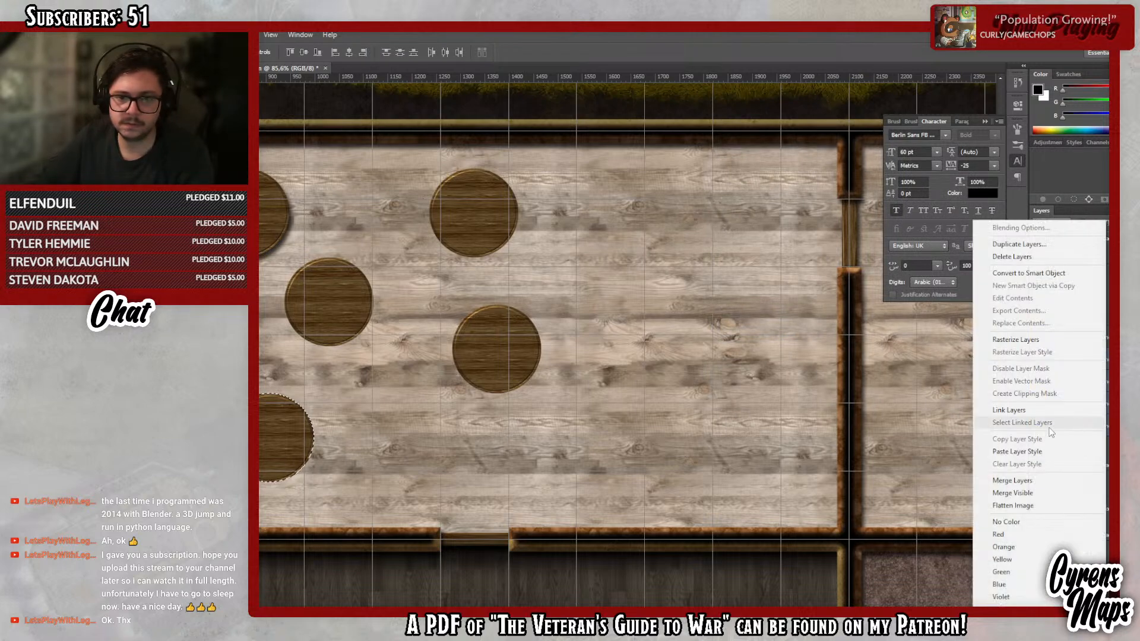
left_click(1020, 454)
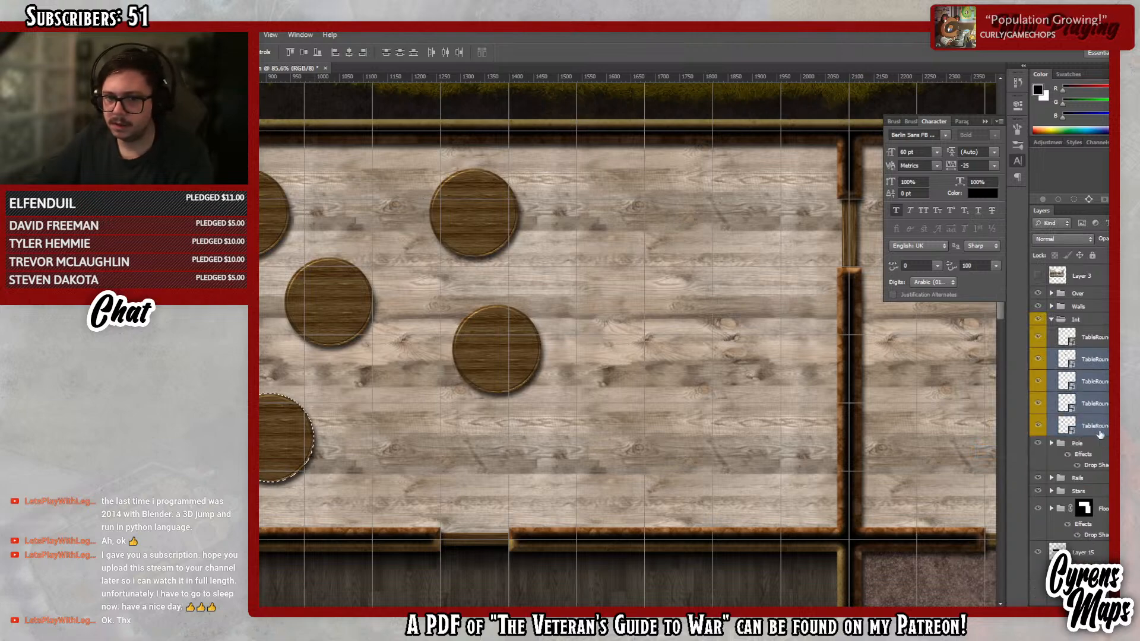
left_click(1100, 432)
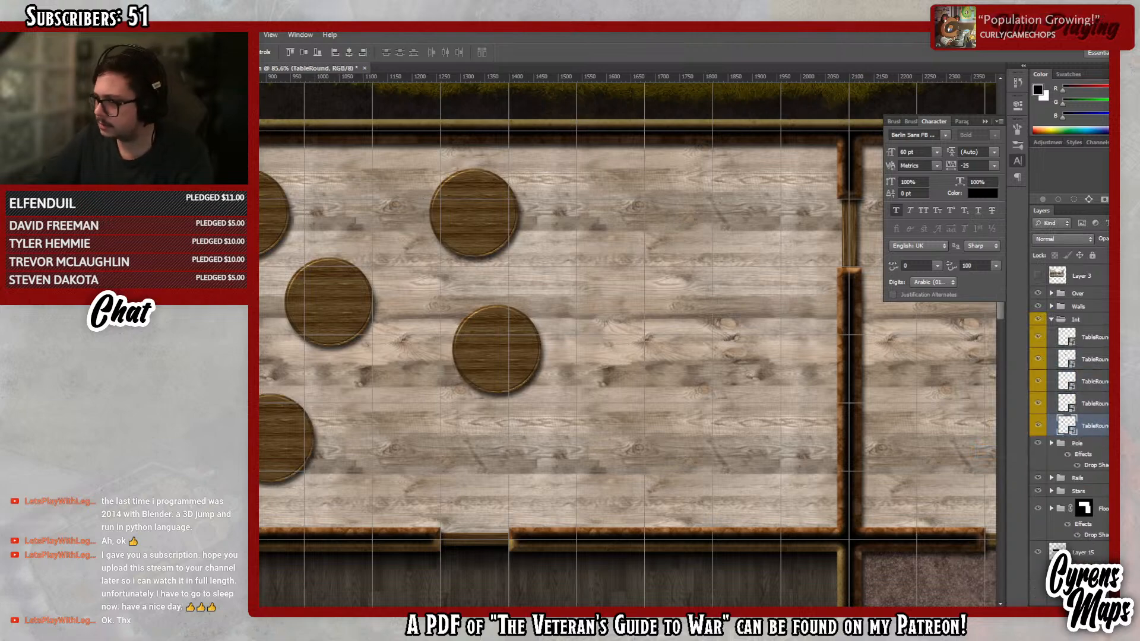
- Switch to the file browser and open the Seating folder in the texture Library
key("alt+Tab")
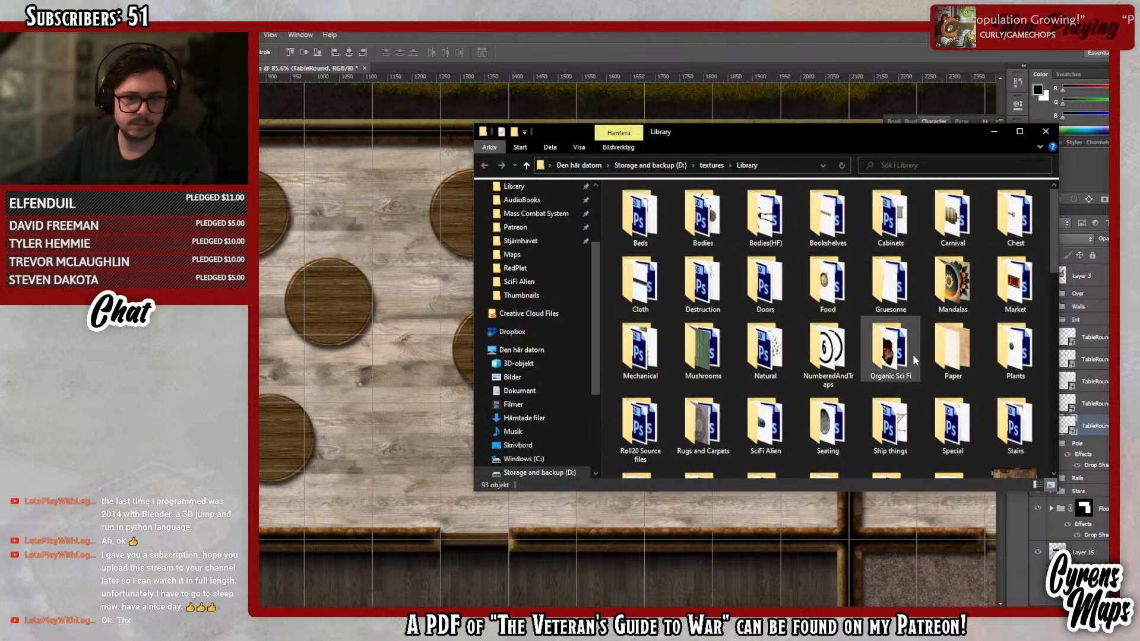
scroll(869, 383, "down", 1)
scroll(807, 345, "up", 1)
scroll(843, 356, "down", 1)
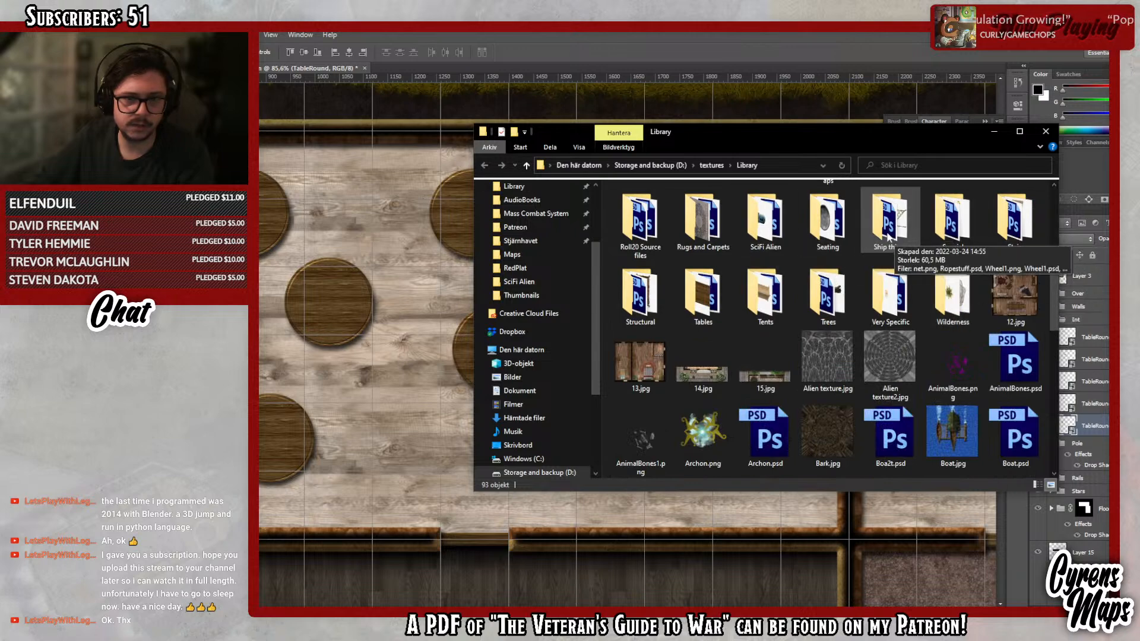
double_click(828, 219)
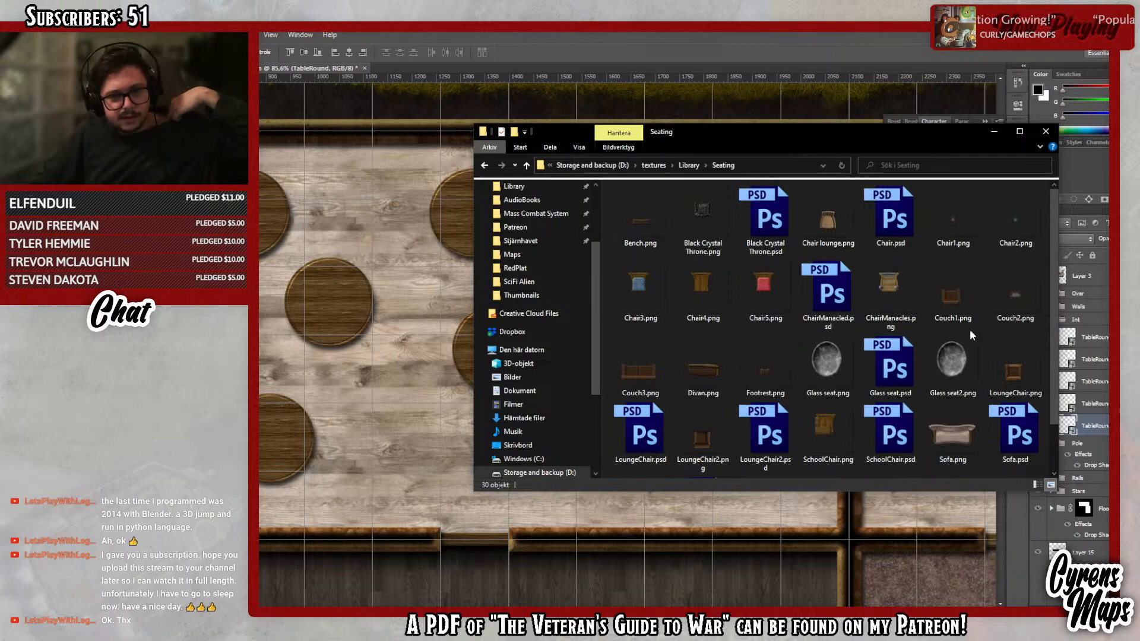
- Place Chair4.png into the Savannah Inn map, scaled to 13%
left_click(707, 289)
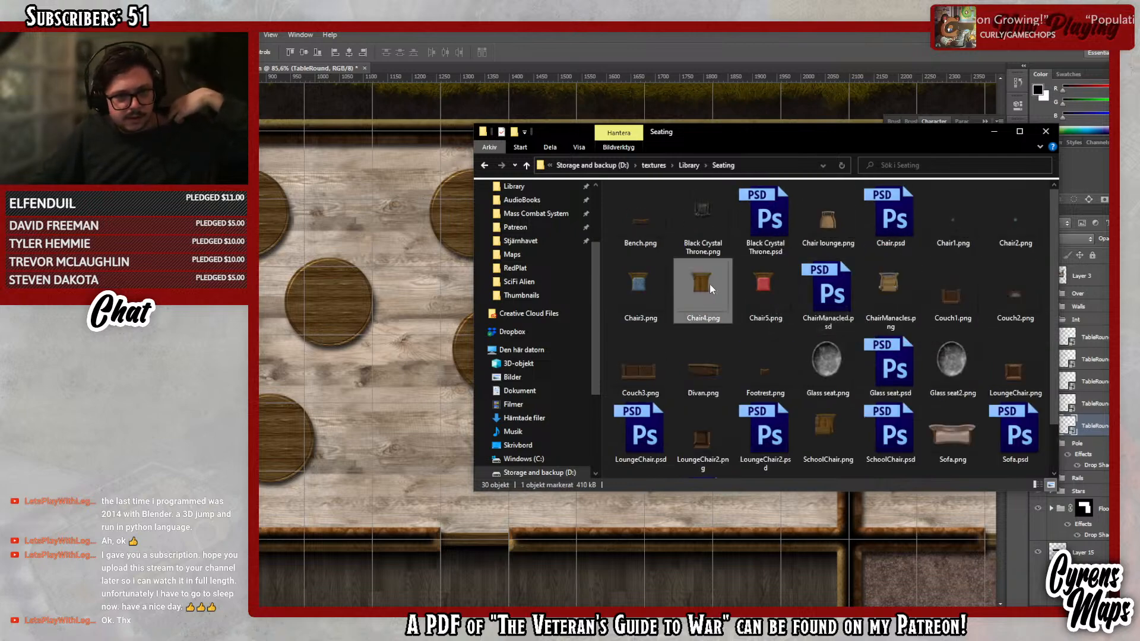
left_click_drag(707, 288, 334, 277)
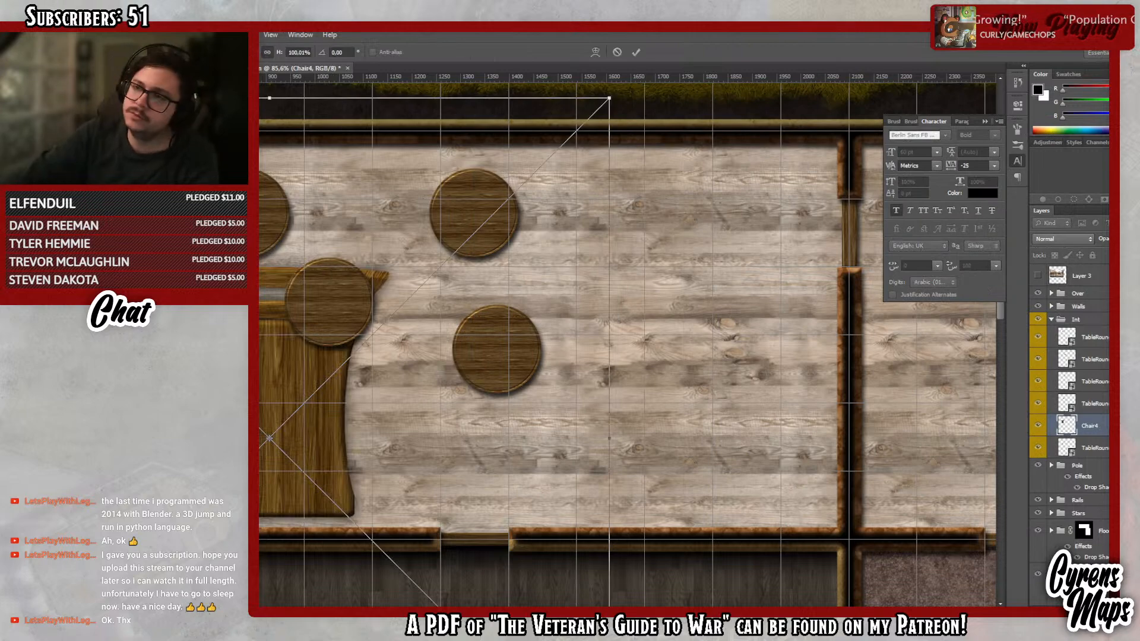
type("15,")
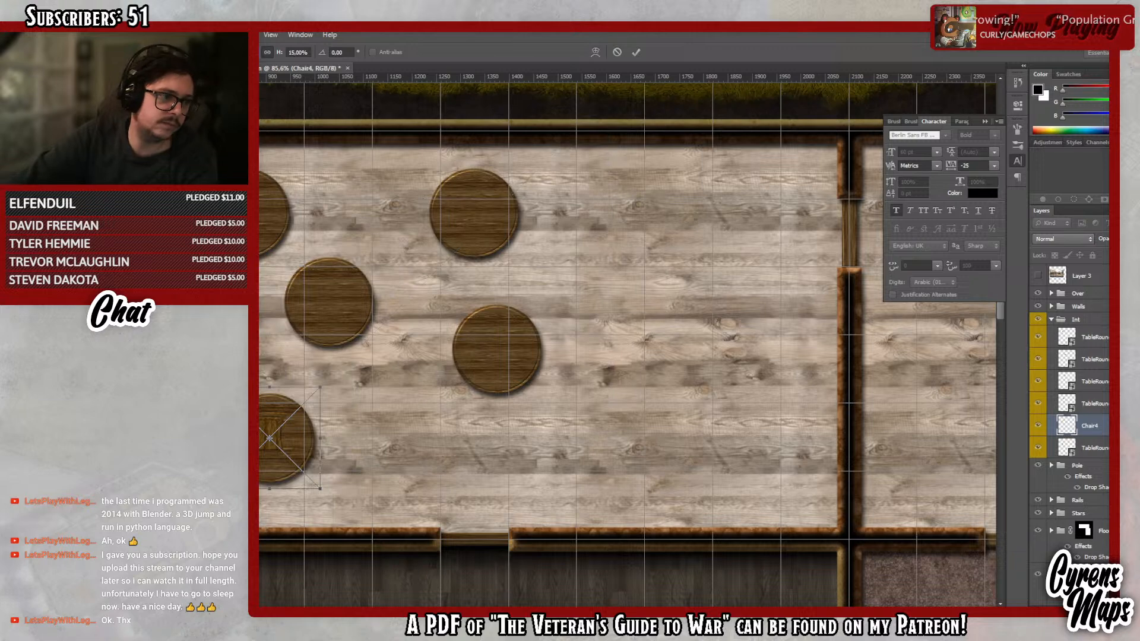
type("13")
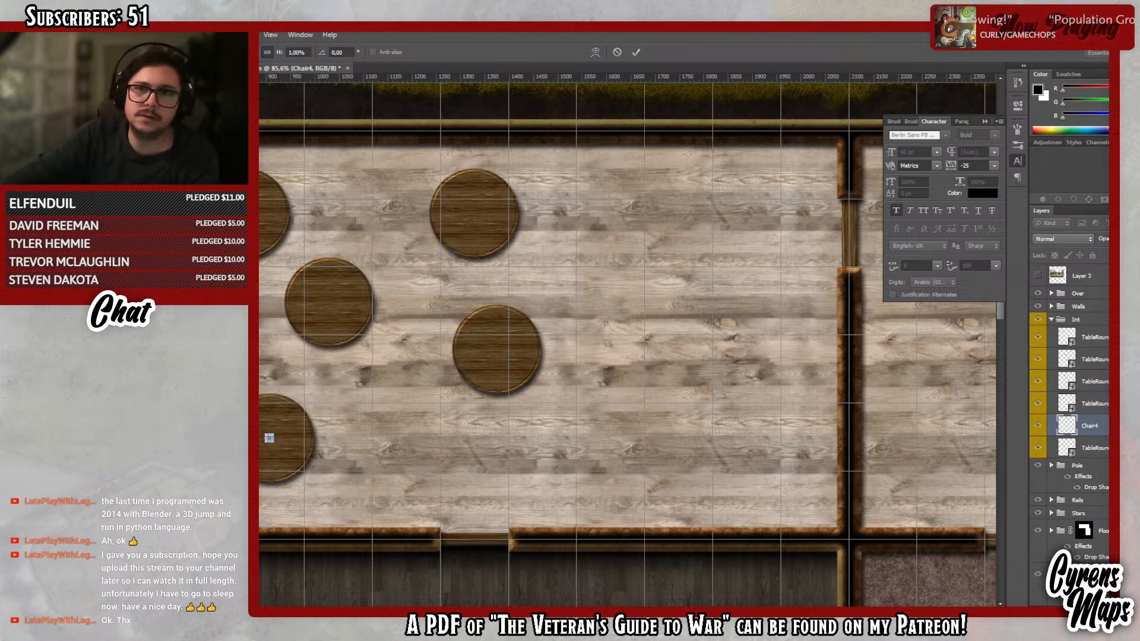
key("Return")
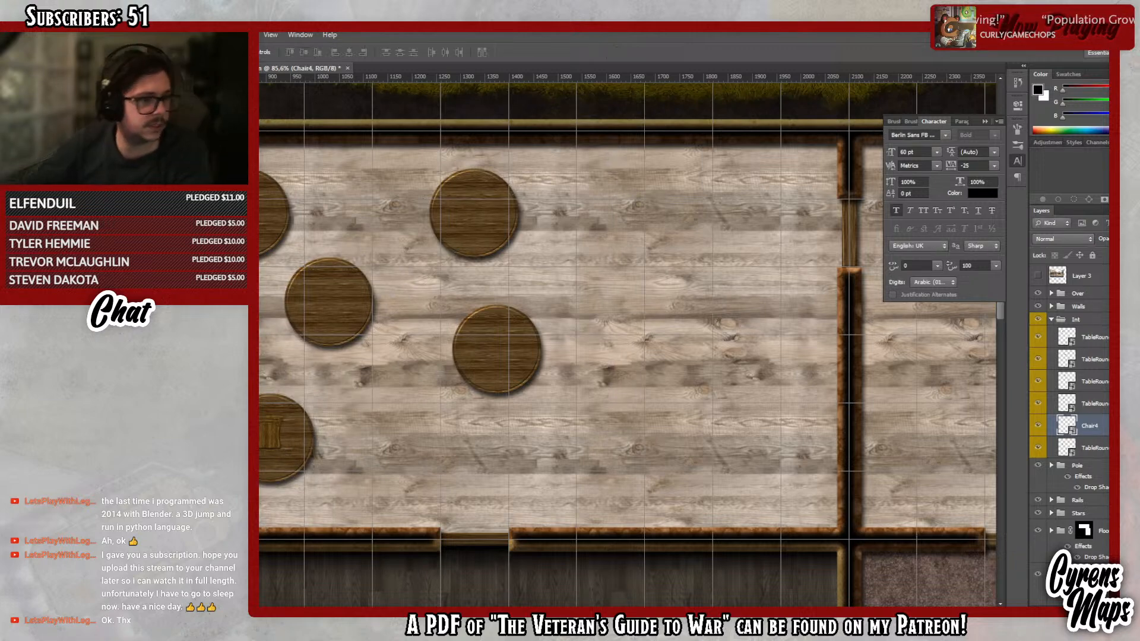
- Tuck the chair beneath the upper edge of the lower-left table and add a Drop Shadow with 5 px distance
left_click_drag(1099, 429, 1086, 454)
left_click_drag(292, 443, 294, 403)
double_click(1103, 447)
left_click(743, 334)
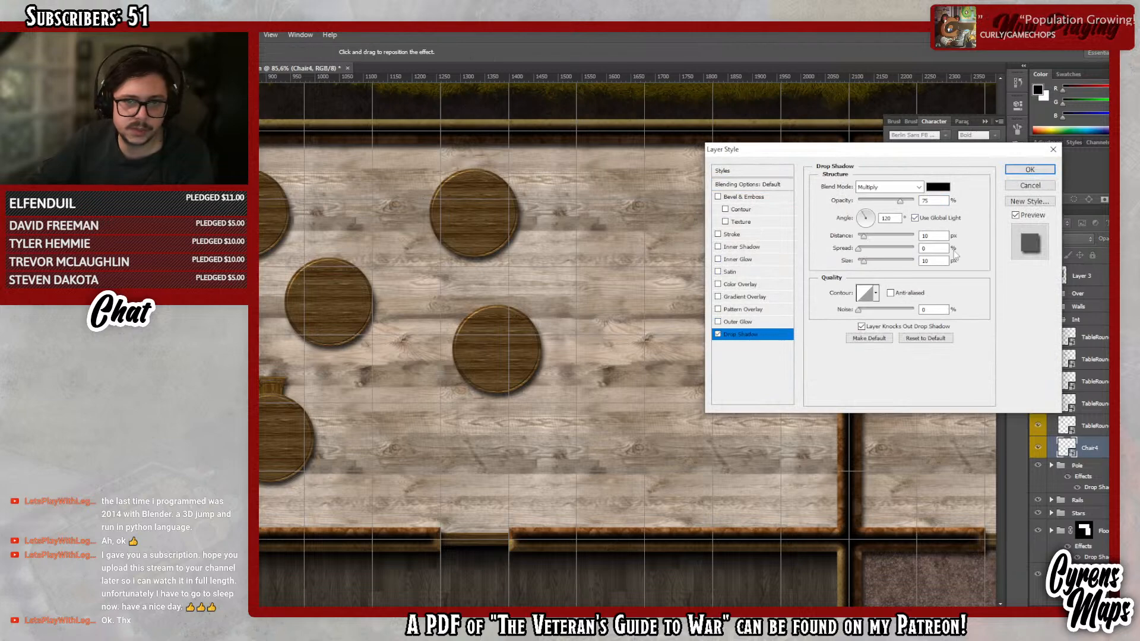
type("5")
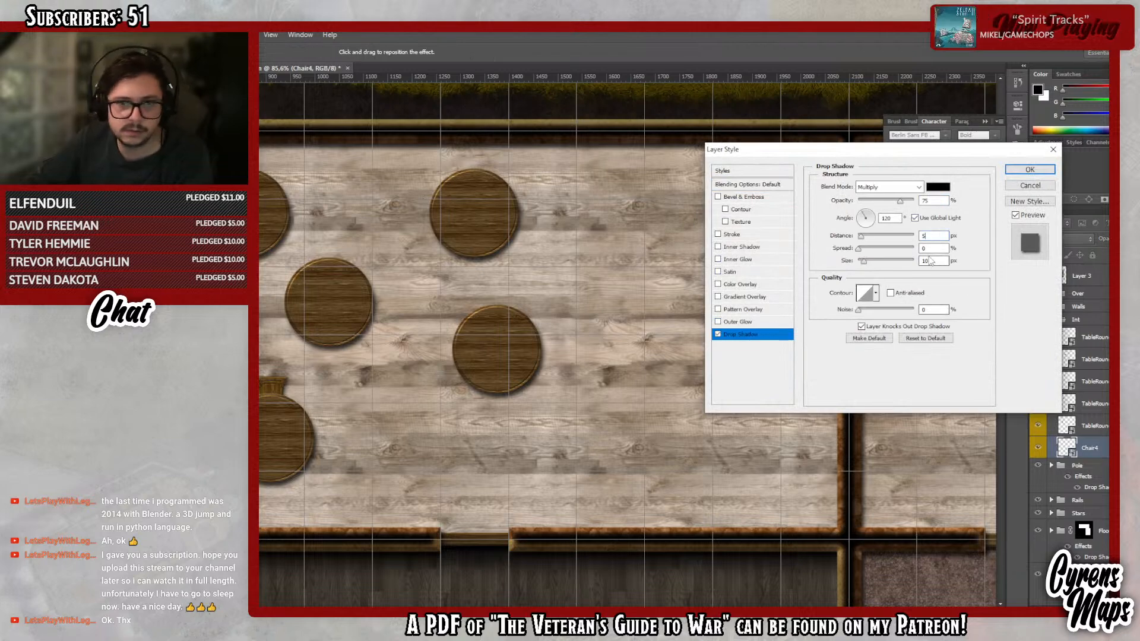
left_click(1030, 170)
- Duplicate the Chair4 layer and rotate the copy counterclockwise as a second seat at the lower-left table
right_click(1099, 451)
left_click(1062, 83)
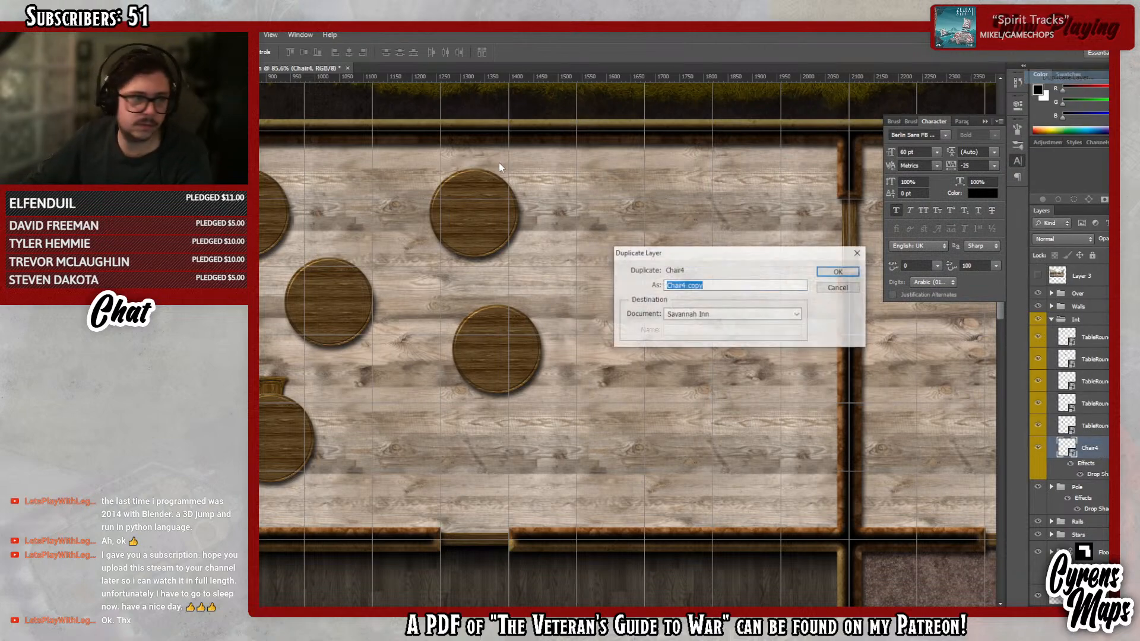
left_click(837, 273)
key("ctrl+t")
left_click_drag(295, 514, 344, 409)
key("Return")
- Duplicate the chair copy, rotate it to about -147° and place it at the lower-left edge of the same table
right_click(1099, 449)
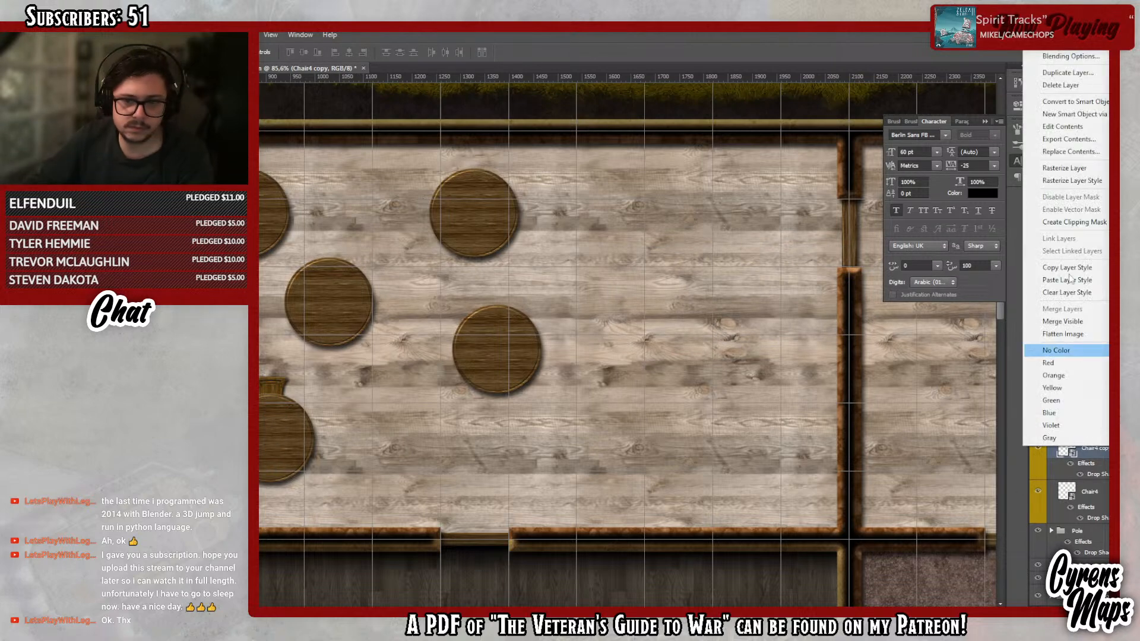
left_click(1063, 76)
left_click(834, 273)
key("ctrl+t")
left_click_drag(279, 443, 348, 458)
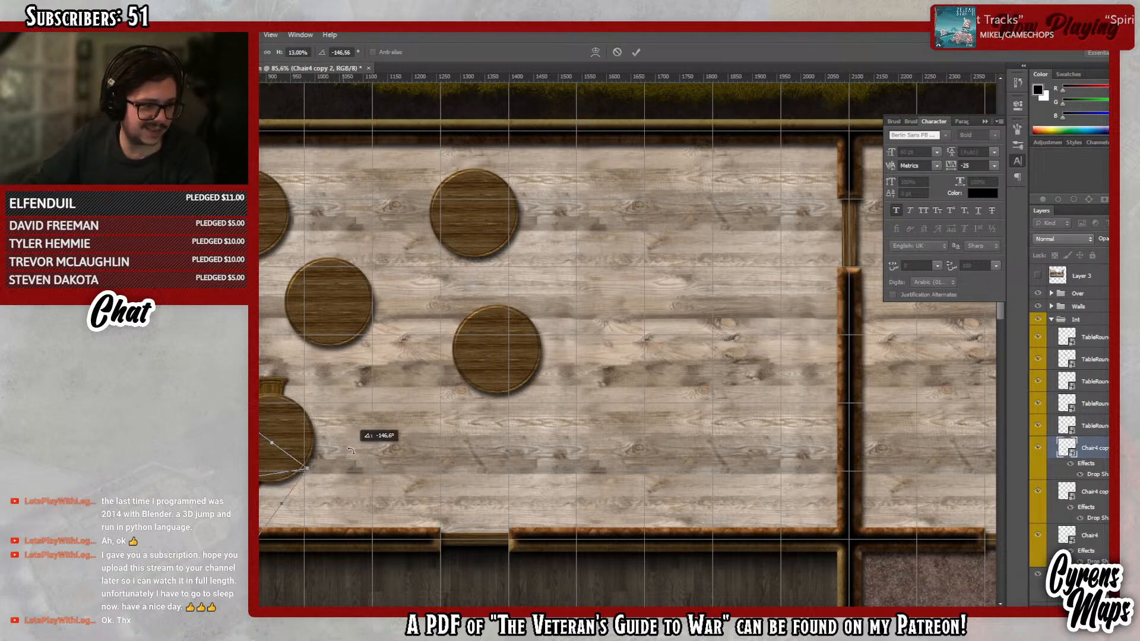
left_click_drag(266, 485, 254, 480)
key("Return")
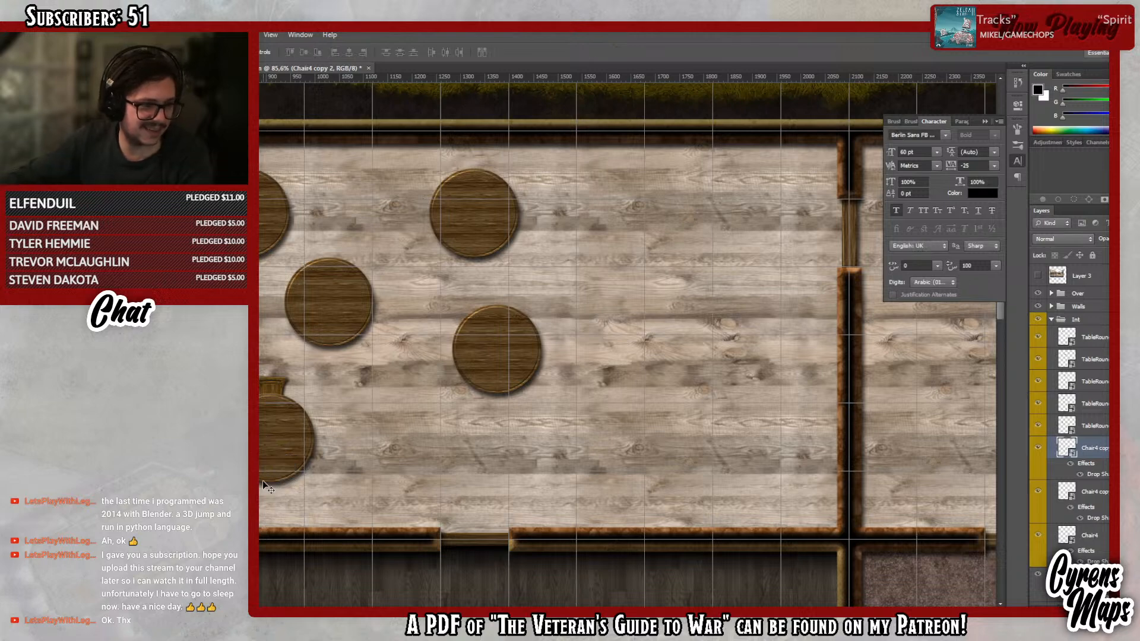
- Duplicate the chair again, rotate it to about 150° and place it at the table's lower-right edge
right_click(1098, 465)
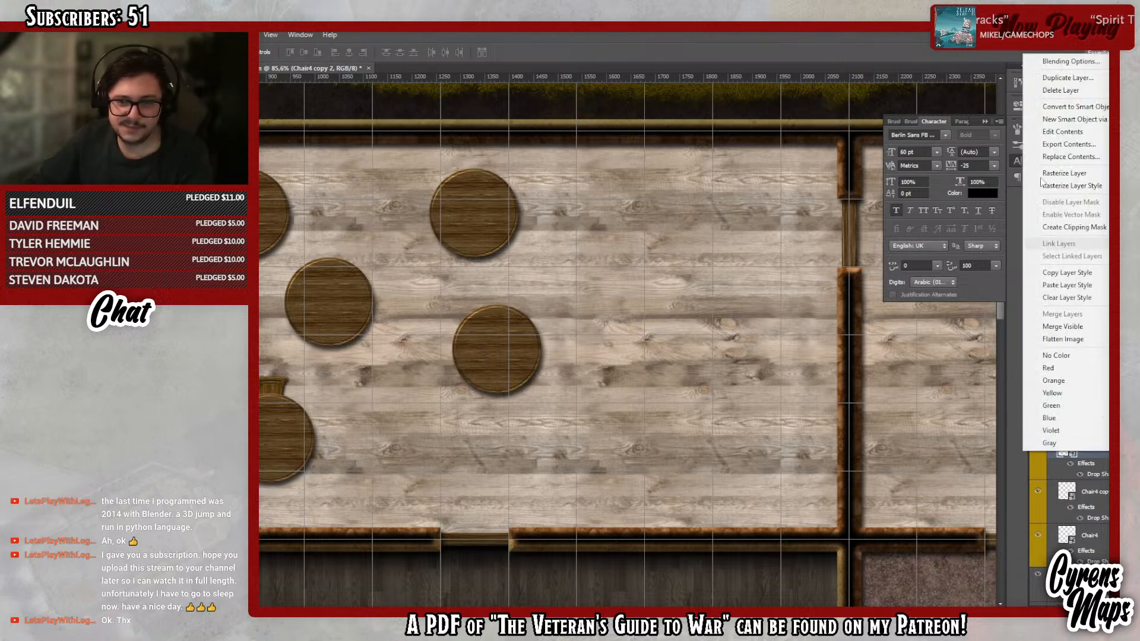
left_click(1063, 82)
left_click(833, 274)
key("ctrl+t")
left_click_drag(416, 454, 290, 293)
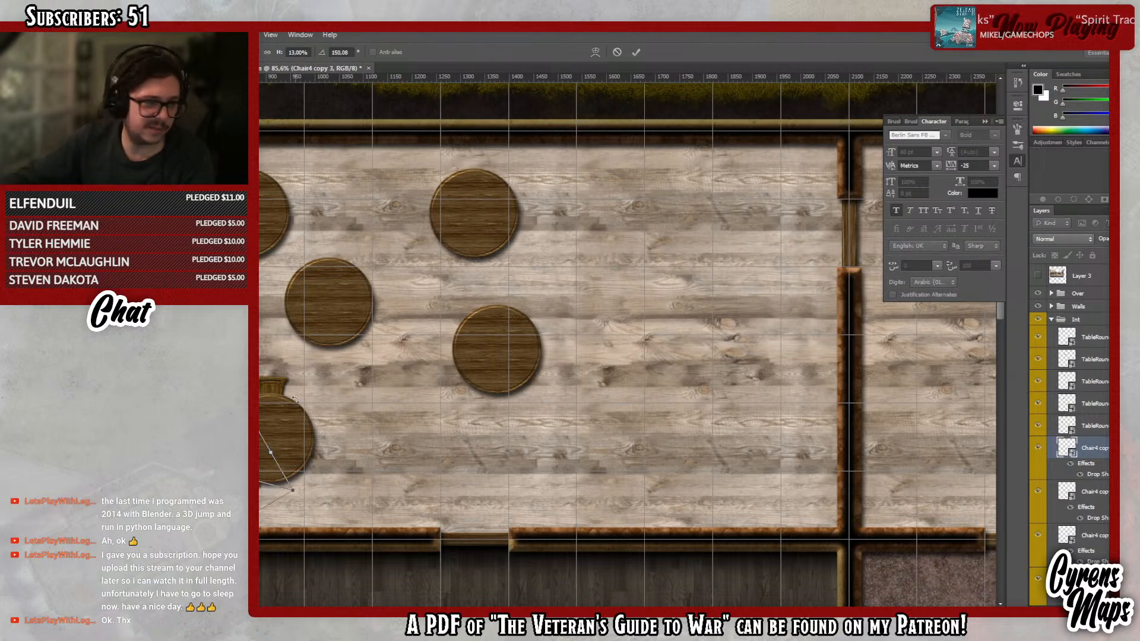
key("Return")
left_click_drag(295, 478, 351, 476)
- Duplicate the lower-right chair and rotate and position the copy at the table's right edge, facing the table
right_click(1106, 449)
left_click(1065, 86)
key("Return")
key("ctrl+t")
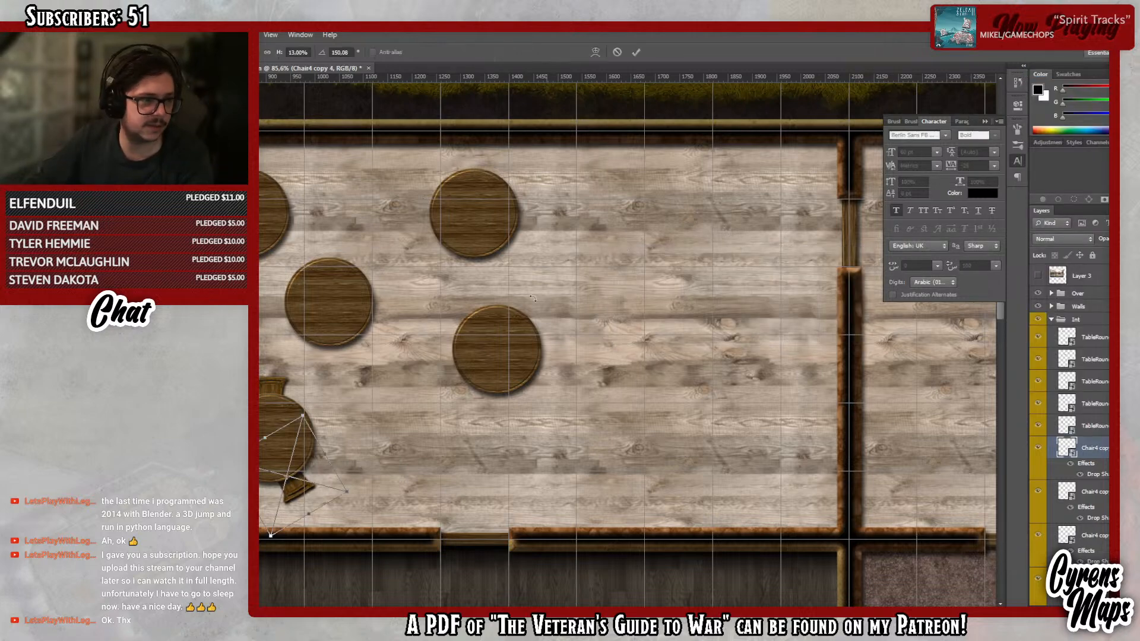
left_click_drag(386, 350, 291, 329)
key("Return")
left_click_drag(292, 491, 311, 453)
key("ctrl+r")
key("ctrl+t")
left_click_drag(384, 394, 350, 341)
key("Return")
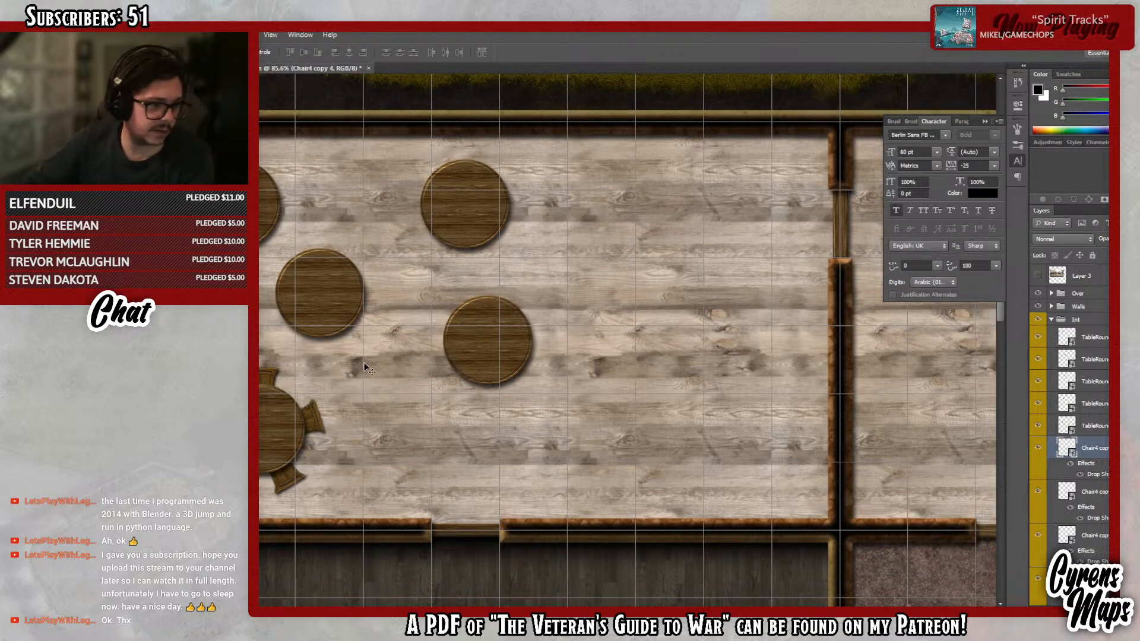
- Collapse the chair layers' effects lists and group all five Chair4 layers, leaving the new group collapsed
scroll(1105, 462, "down", 2)
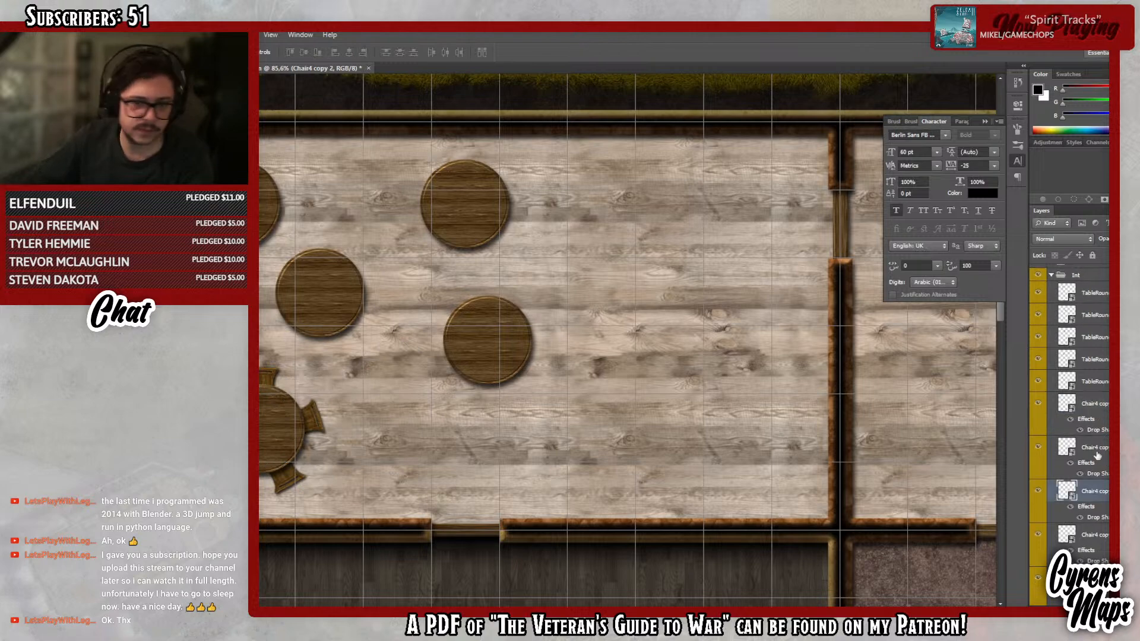
left_click(1096, 491)
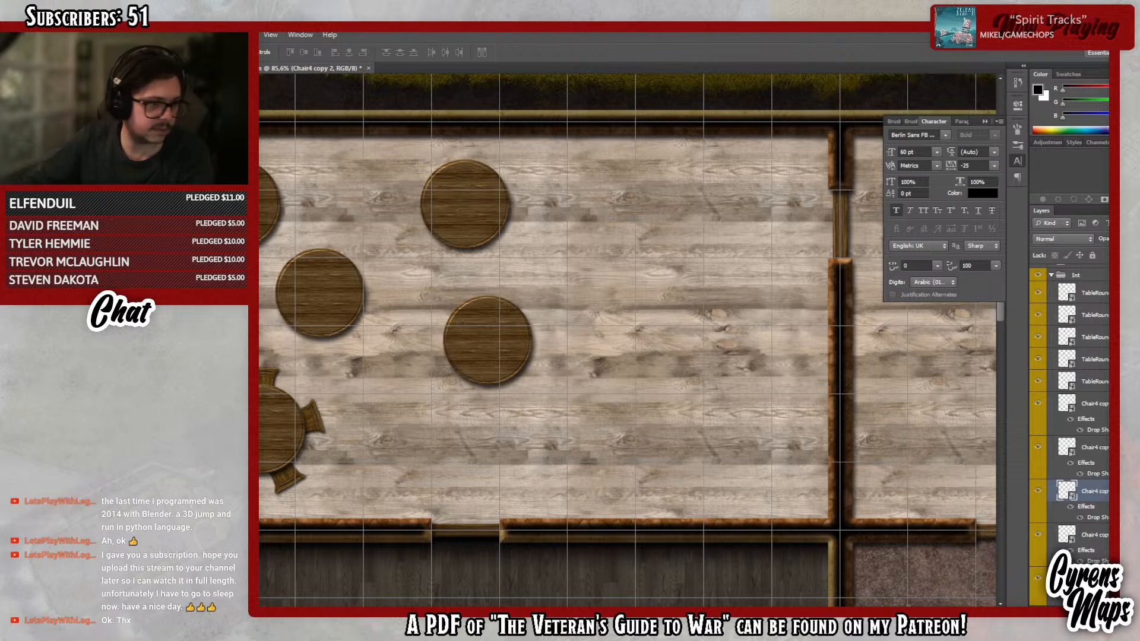
left_click(1103, 447)
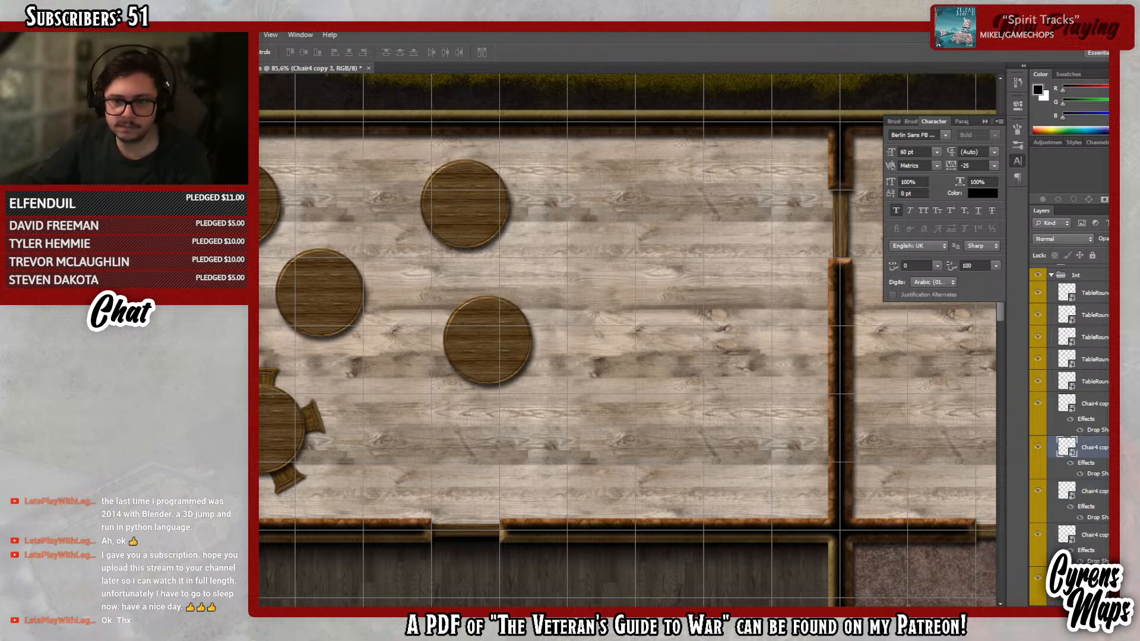
left_click(1108, 471)
left_click(1107, 493)
left_click(1104, 405)
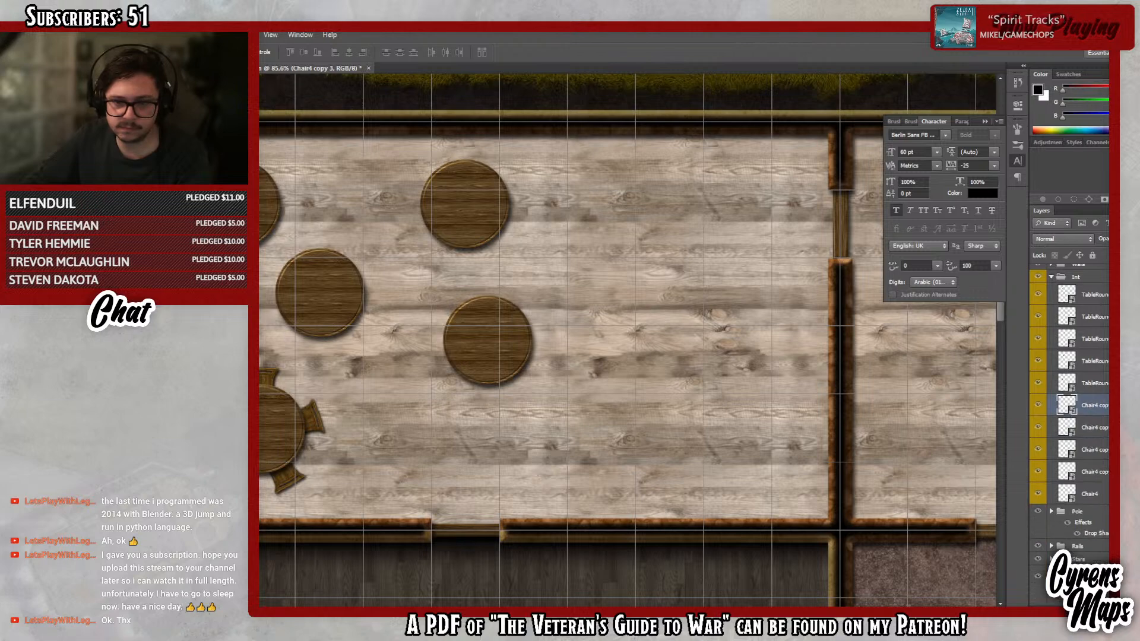
left_click(1103, 494, "shift")
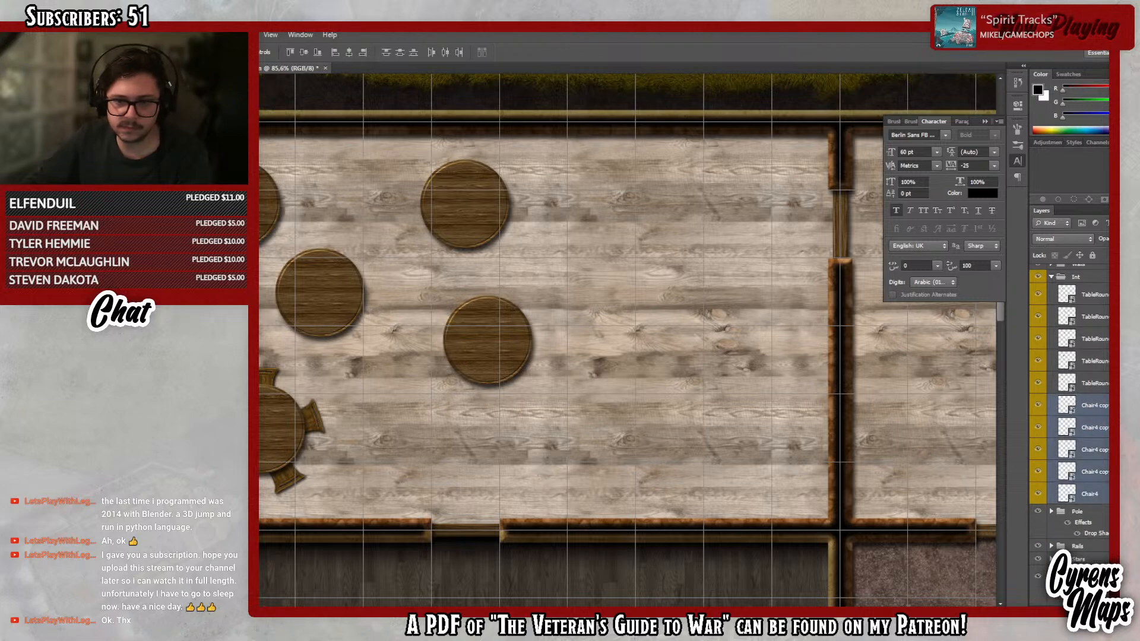
key("ctrl+g")
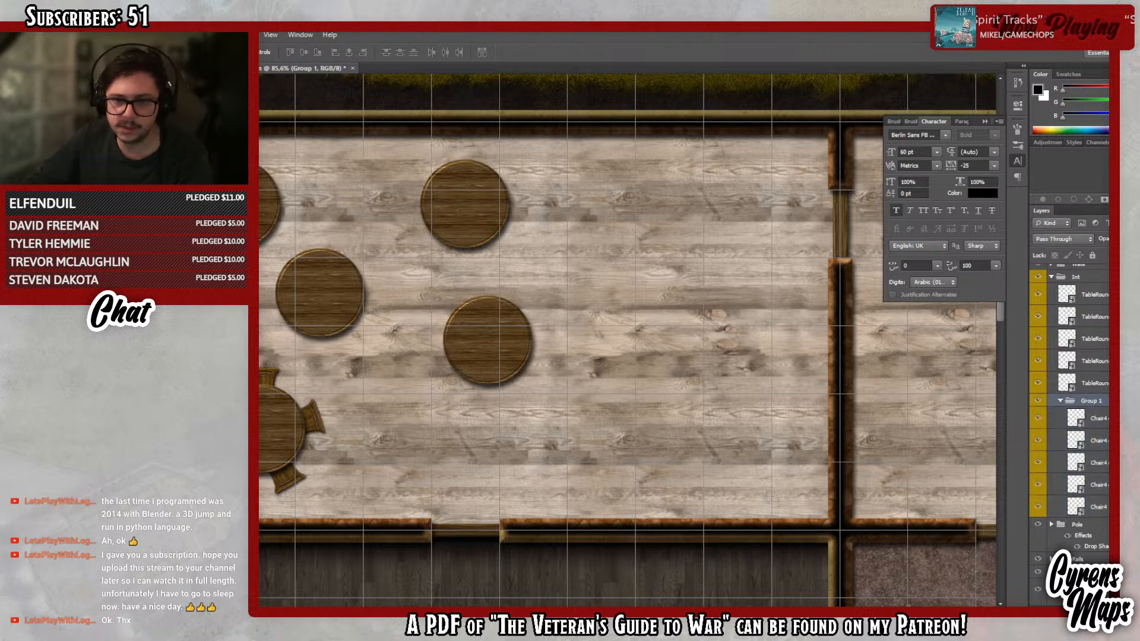
left_click(1059, 403)
- Duplicate the chair group, place the copy around the neighbouring table to the upper right and rotate it
right_click(1099, 417)
left_click(1040, 148)
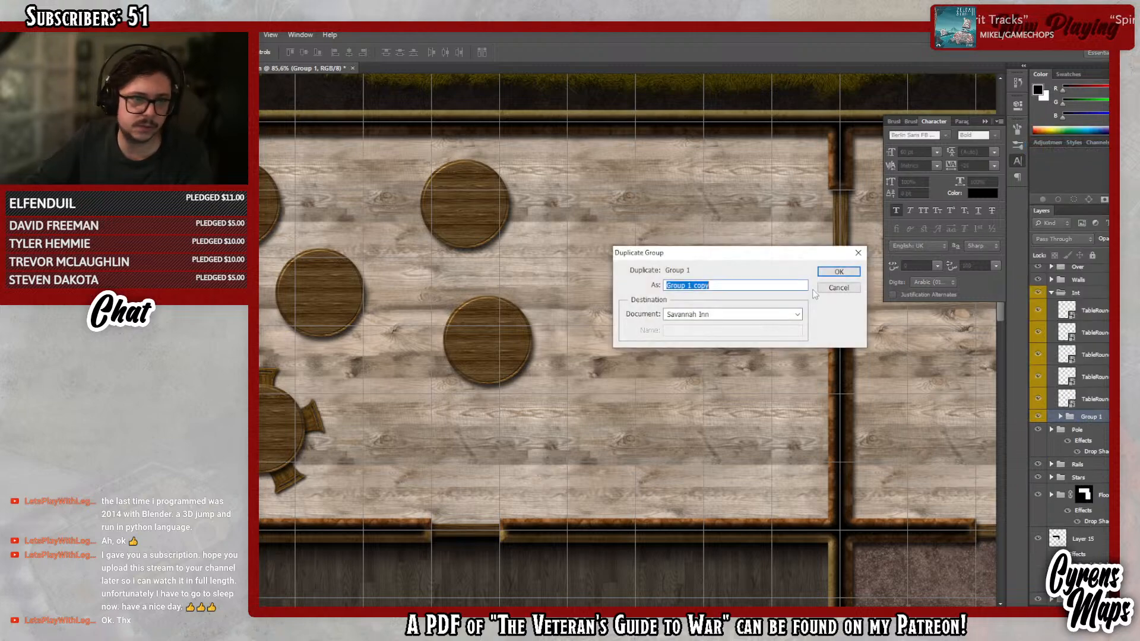
left_click(838, 271)
left_click_drag(297, 453, 368, 307)
key("ctrl+t")
left_click_drag(385, 430, 425, 377)
key("Return")
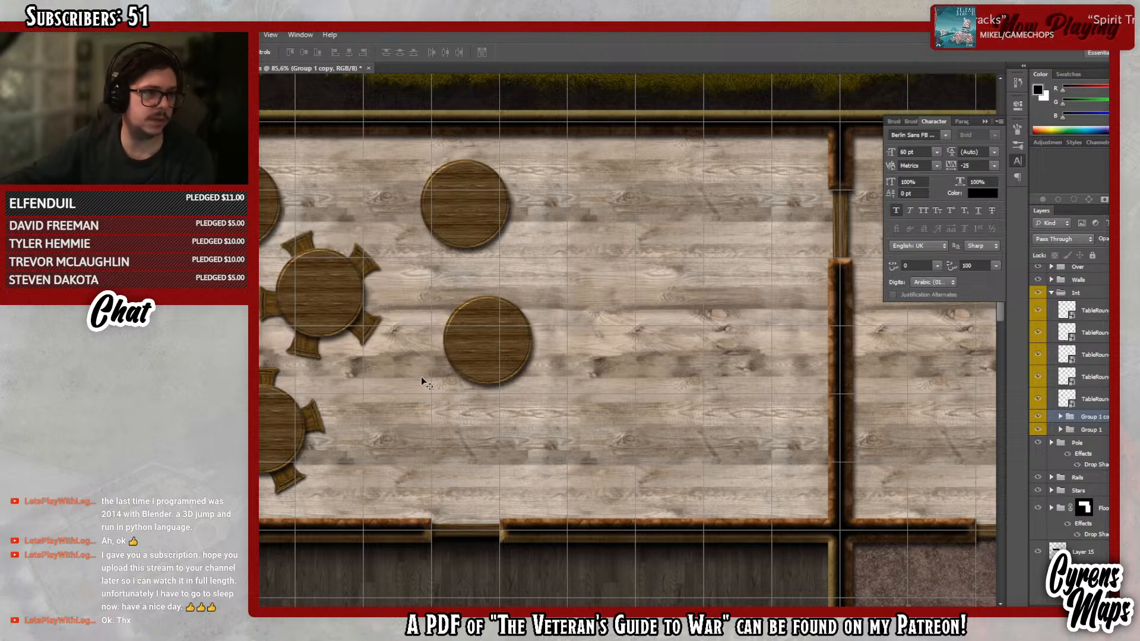
- Duplicate both chair groups, then place one copy around the lower-right table and rotate it
left_click(1101, 434, "shift")
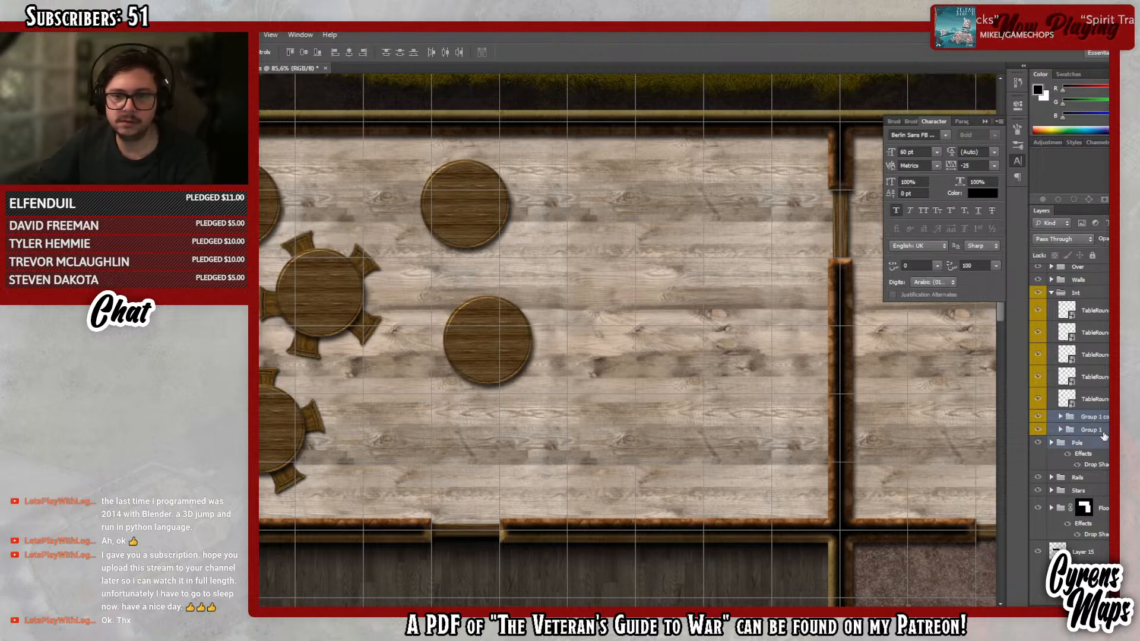
right_click(1103, 431)
left_click(1063, 159)
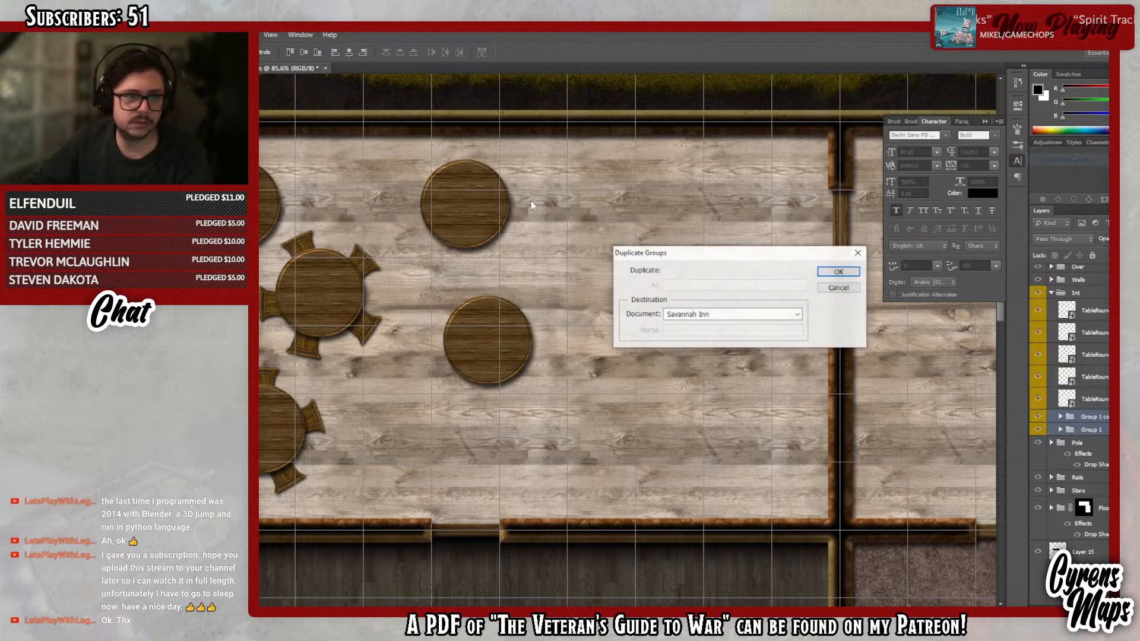
left_click(839, 272)
left_click_drag(397, 272, 500, 229)
key("ctrl+t")
left_click_drag(605, 249, 639, 326)
key("Return")
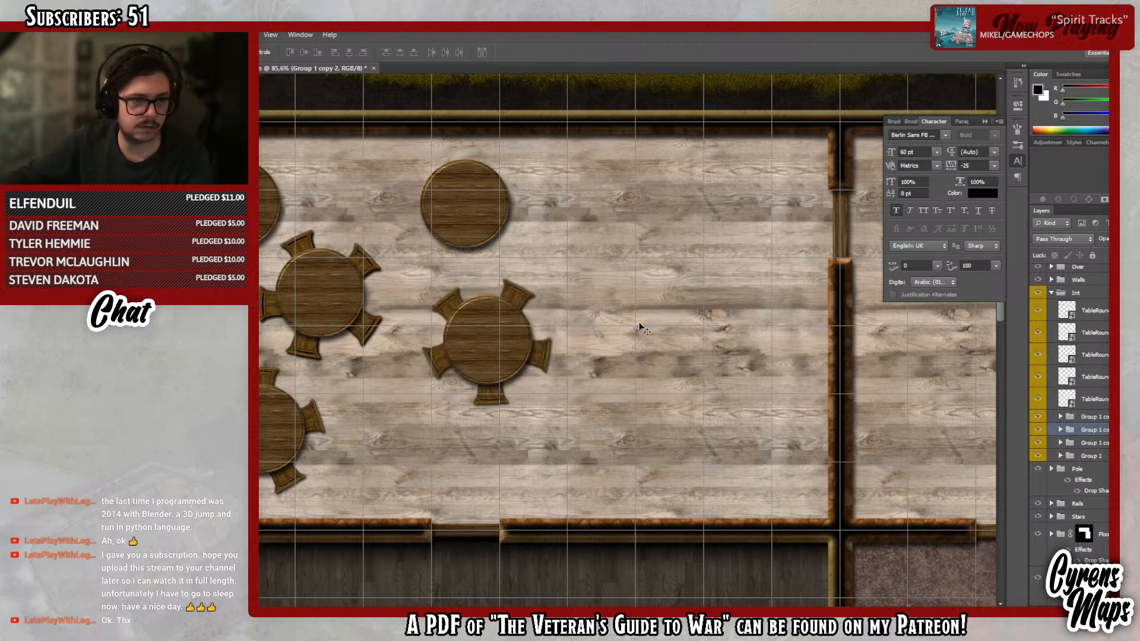
- Move the other new chair group copy around the upper-left table and rotate it about 28°
left_click(1101, 417)
key("ctrl+t")
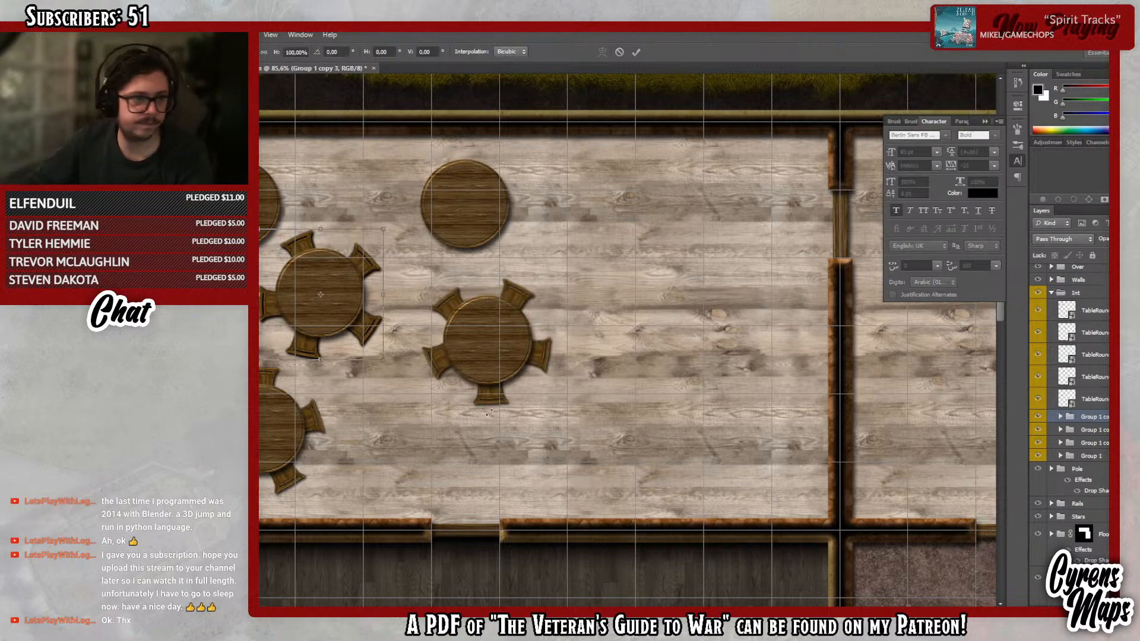
left_click_drag(374, 408, 410, 292)
key("Return")
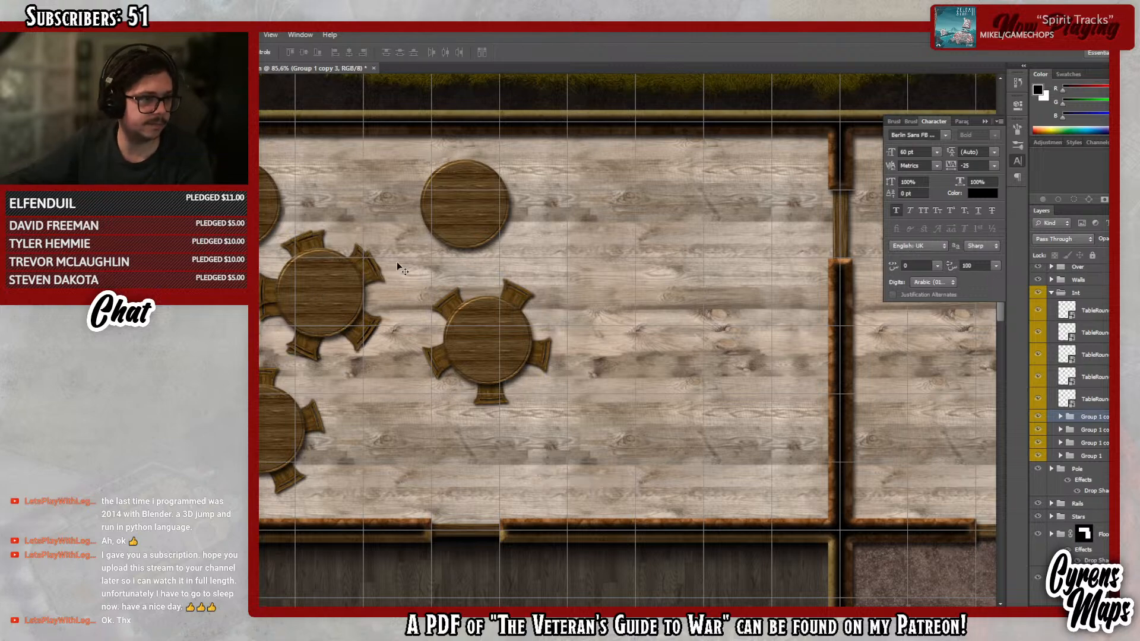
left_click_drag(328, 262, 294, 215)
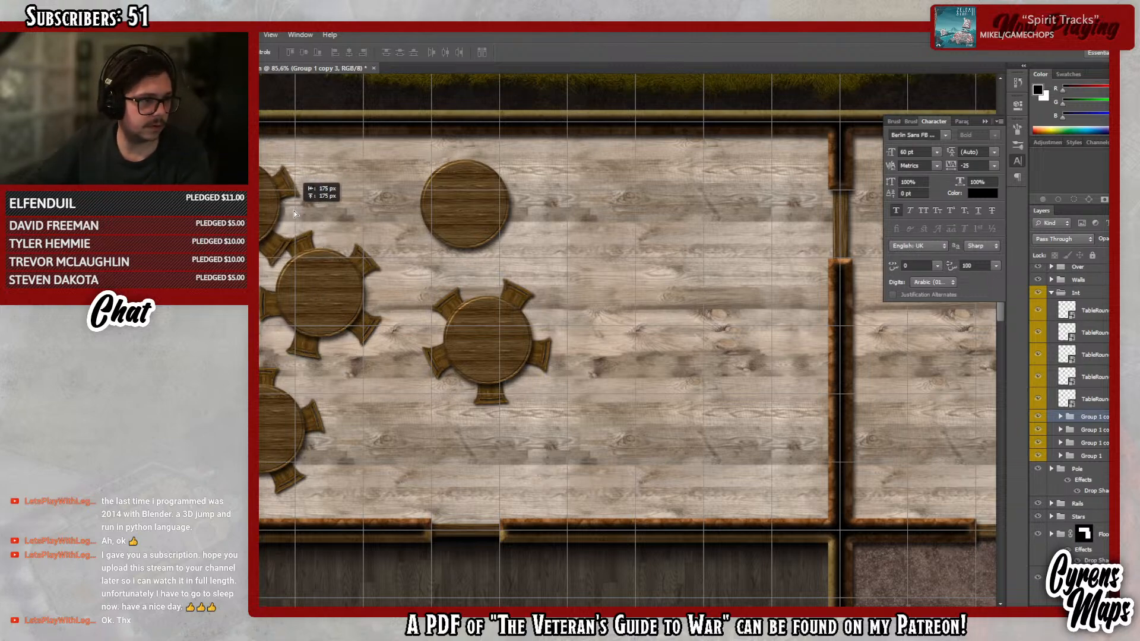
key("ctrl+t")
left_click_drag(409, 279, 380, 324)
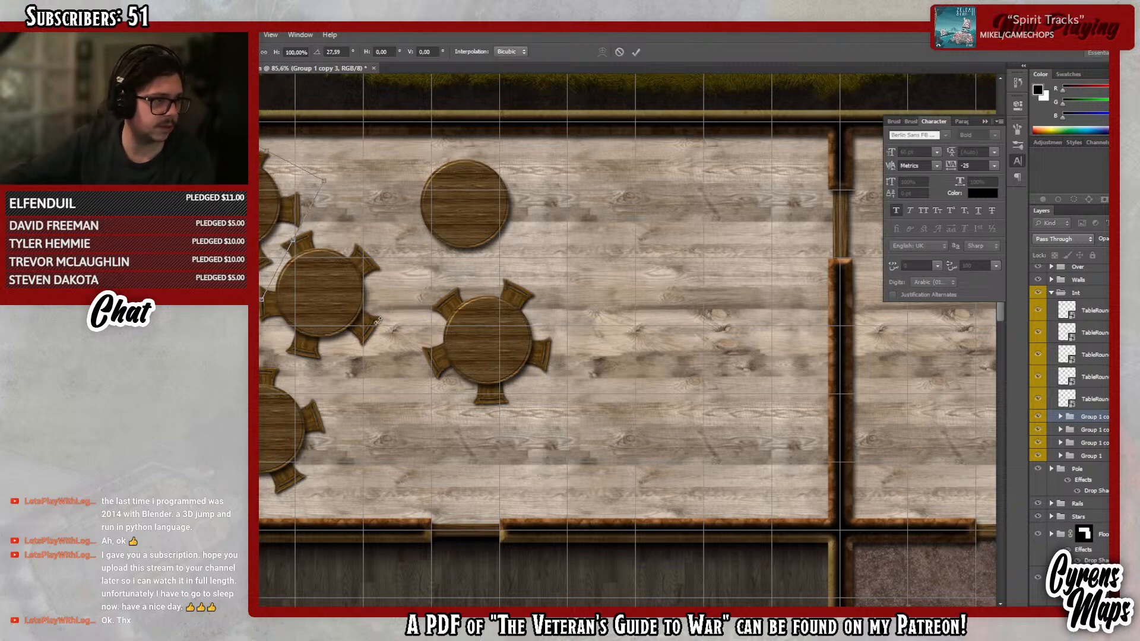
key("Return")
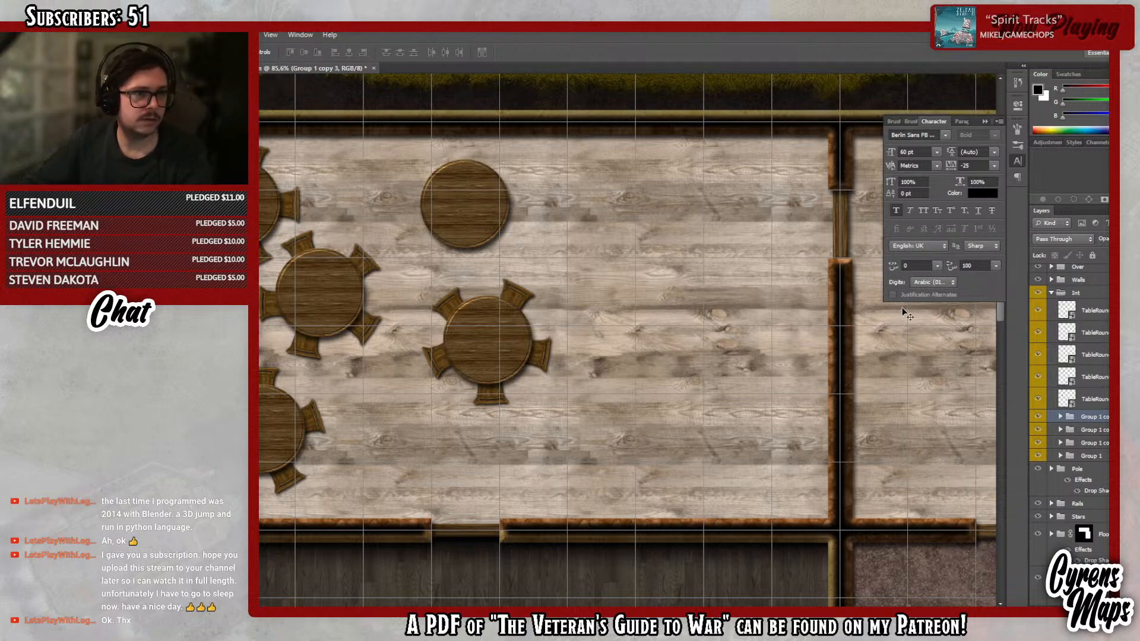
- Duplicate the latest chair group, place the copy around the remaining bare round table and rotate it
right_click(1106, 422)
left_click(1063, 151)
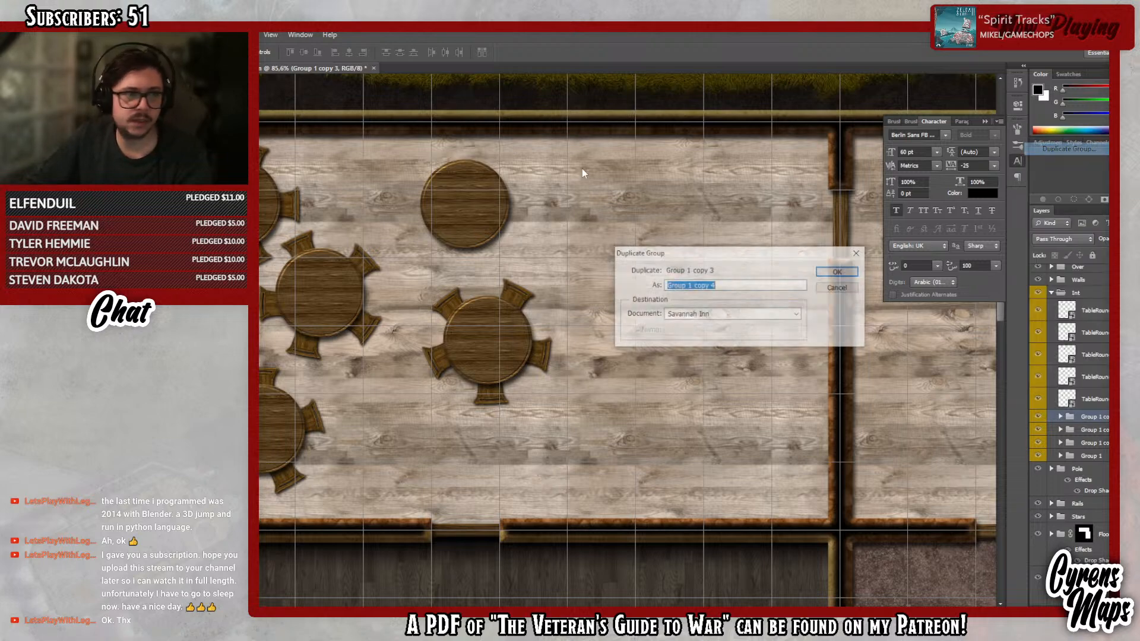
key("Return")
key("ctrl+t")
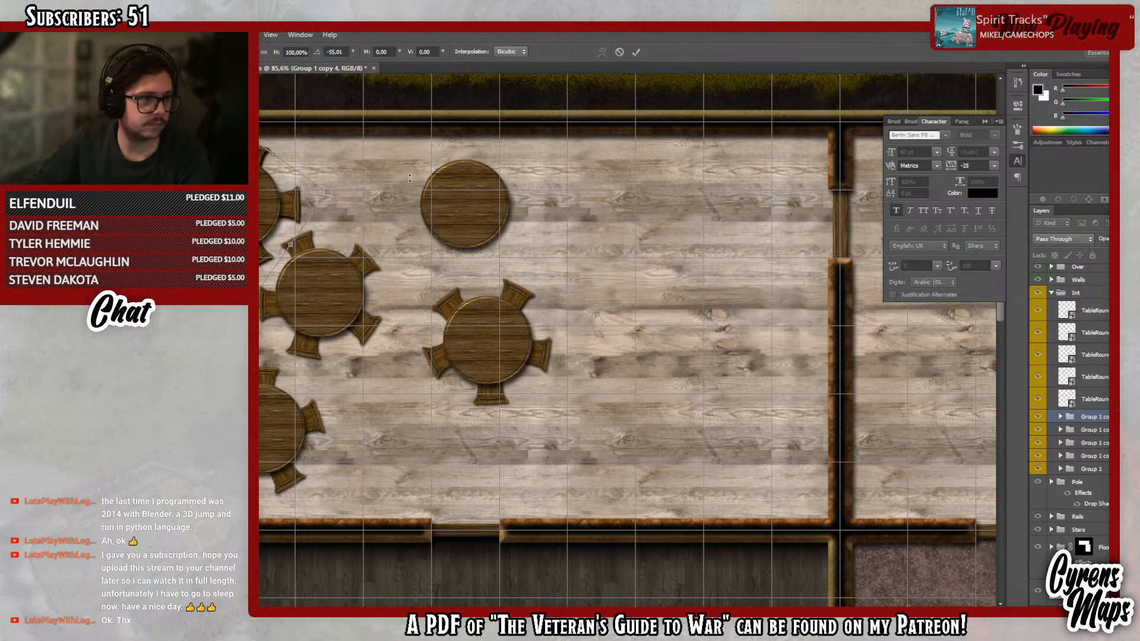
left_click_drag(509, 201, 460, 213)
key("Return")
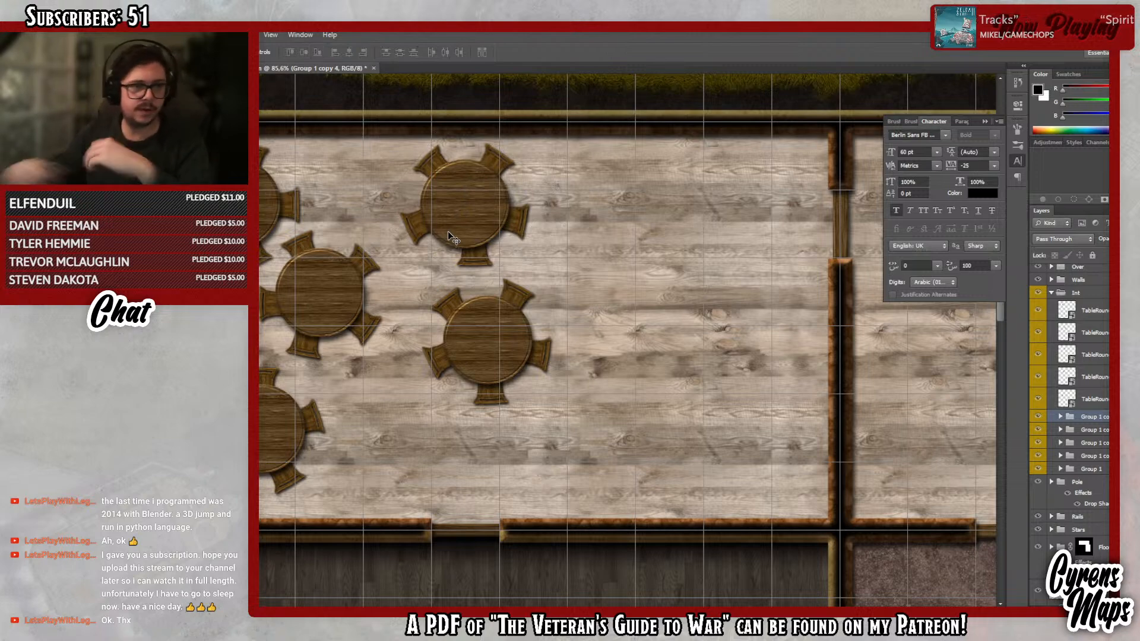
- Create a group named Bar above the round table layers in Int and add an empty layer inside it
left_click(1097, 309)
key("ctrl+g")
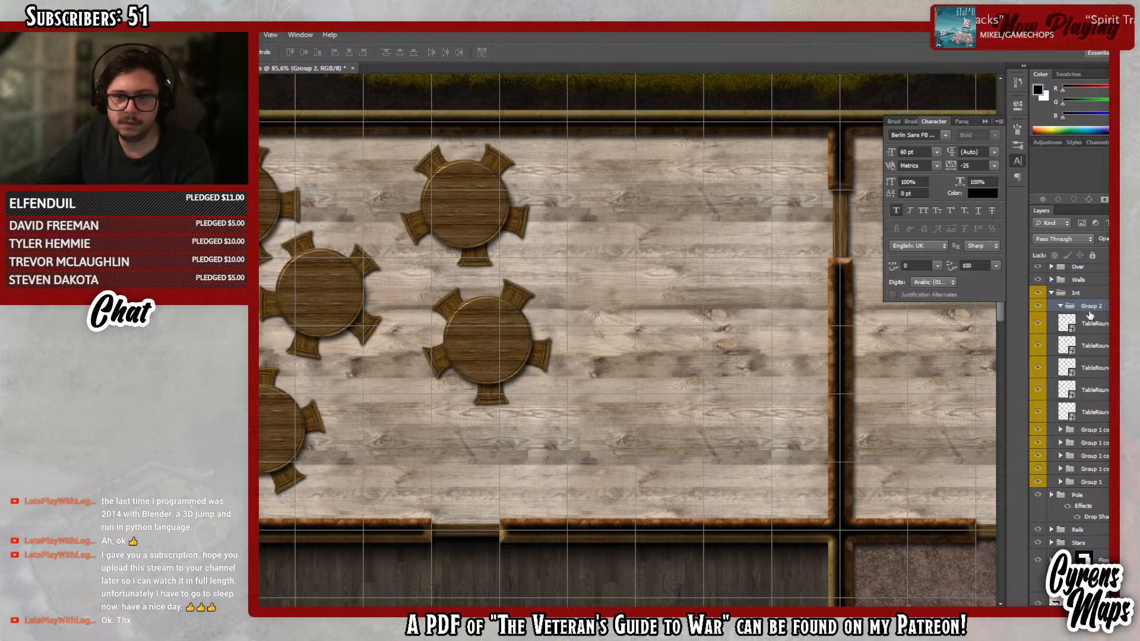
double_click(1091, 305)
type("Brder")
key("Return")
double_click(1089, 306)
left_click(1086, 306)
type("a")
key("Return")
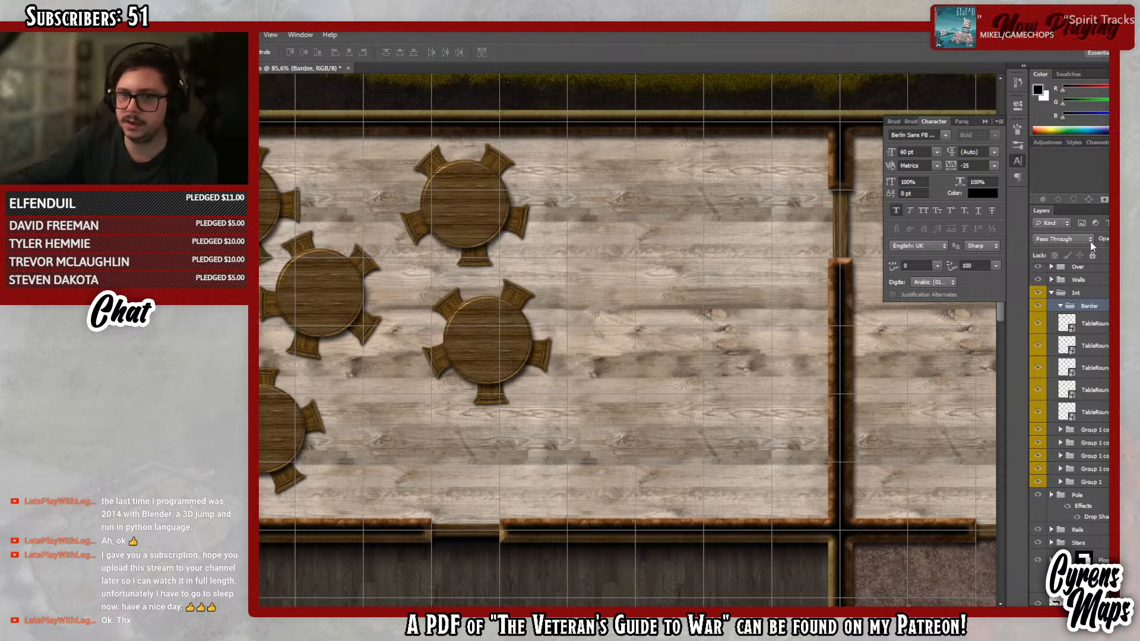
double_click(1093, 307)
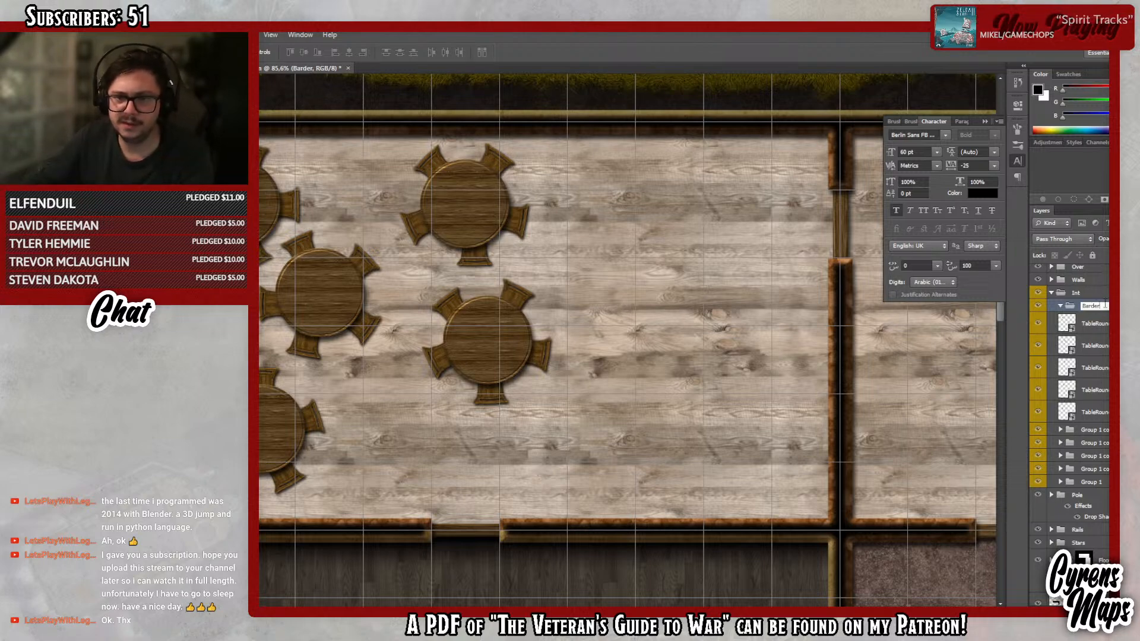
key("BackSpace")
key("BackSpace")
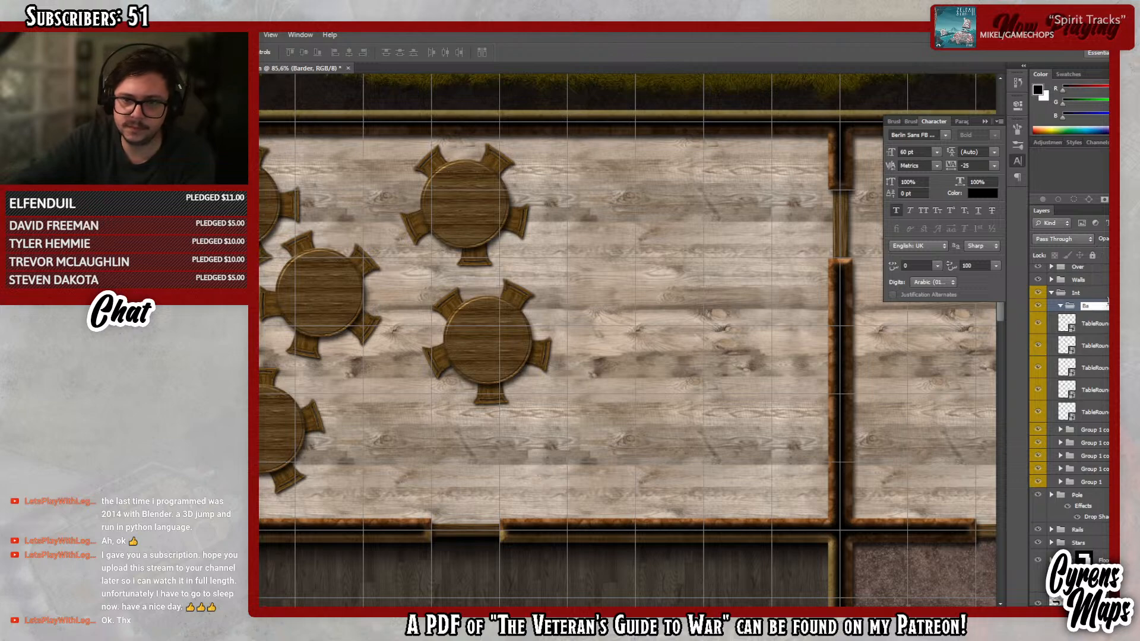
type("r")
key("Return")
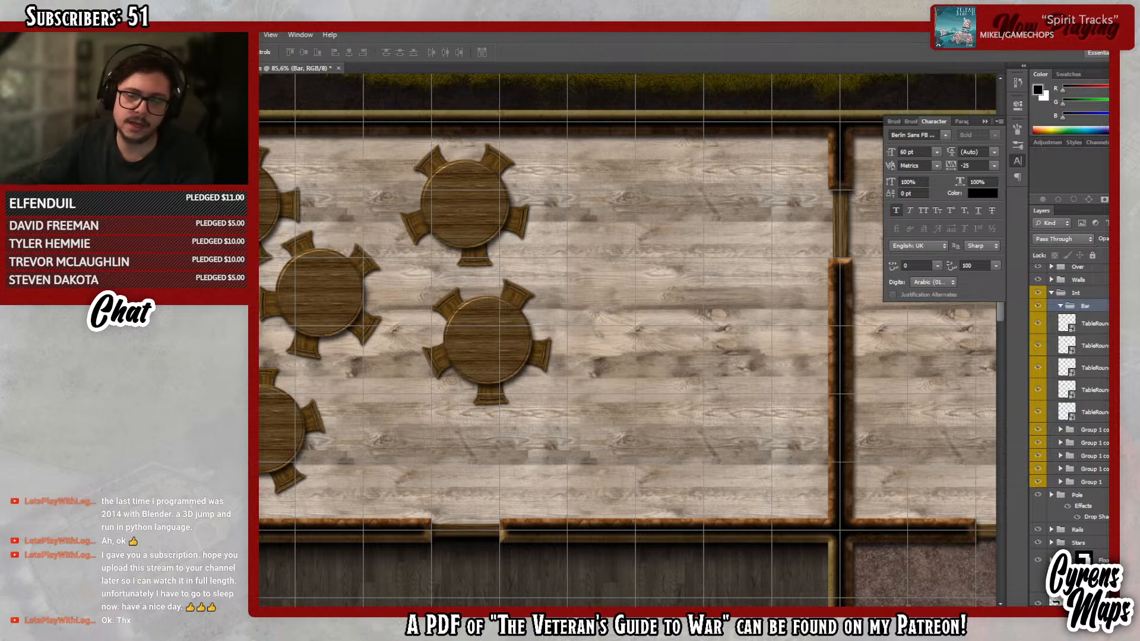
key("ctrl+shift+alt+n")
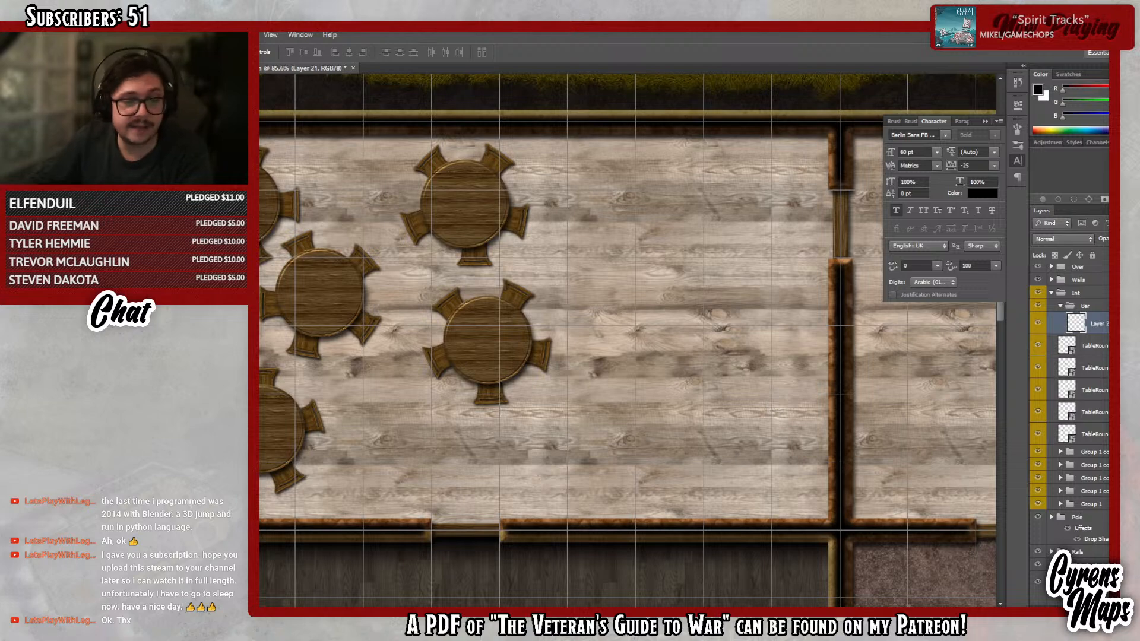
mouse_move(267, 605)
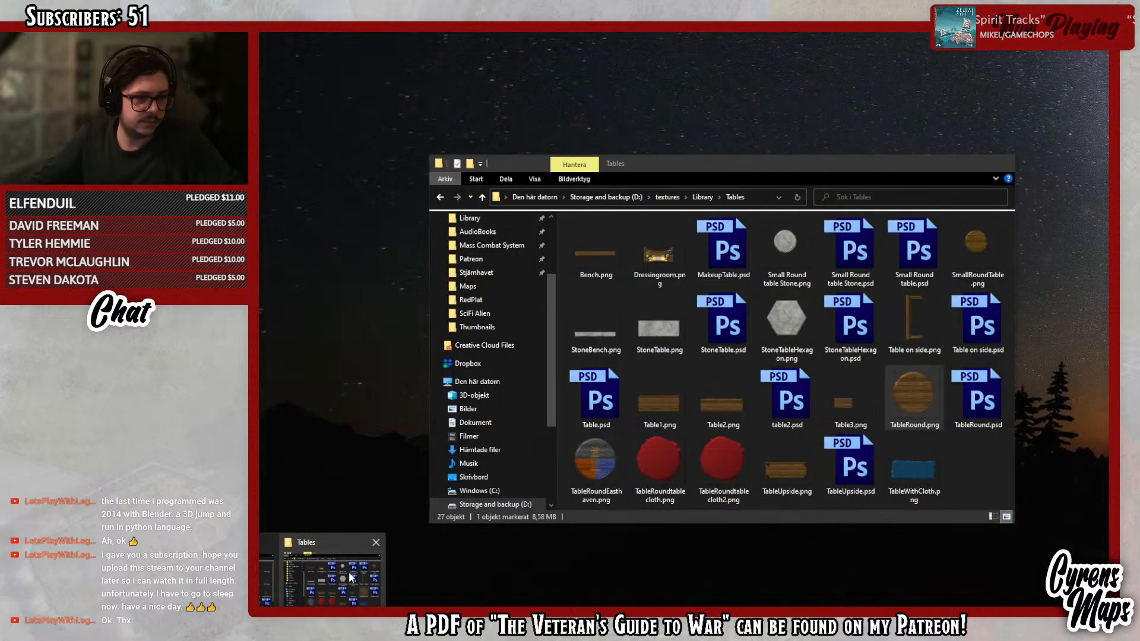
left_click(324, 573)
left_click_drag(797, 173, 615, 193)
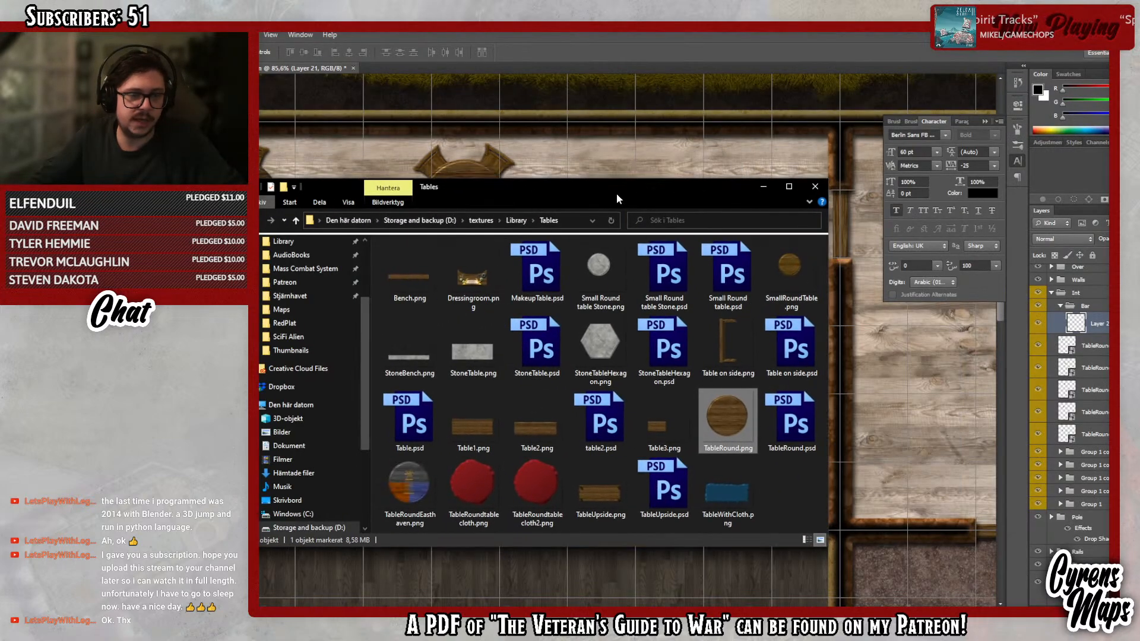
left_click(763, 187)
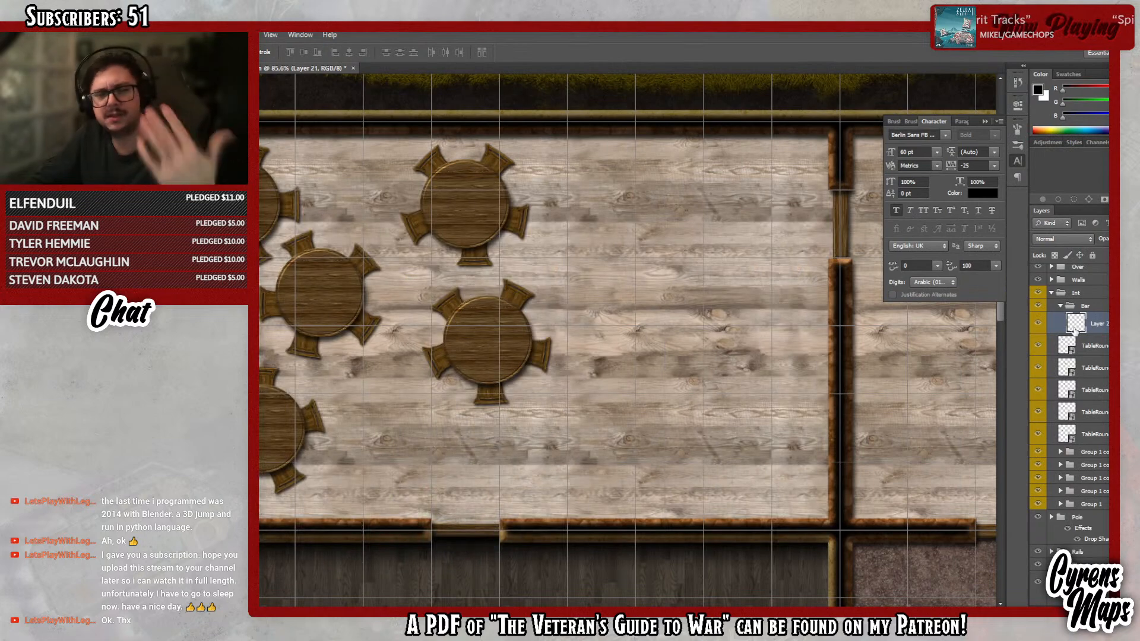
- Marquee-select an L-shaped bar counter one grid square wide, running down from the upper wall and across to the dividing wall
key("m")
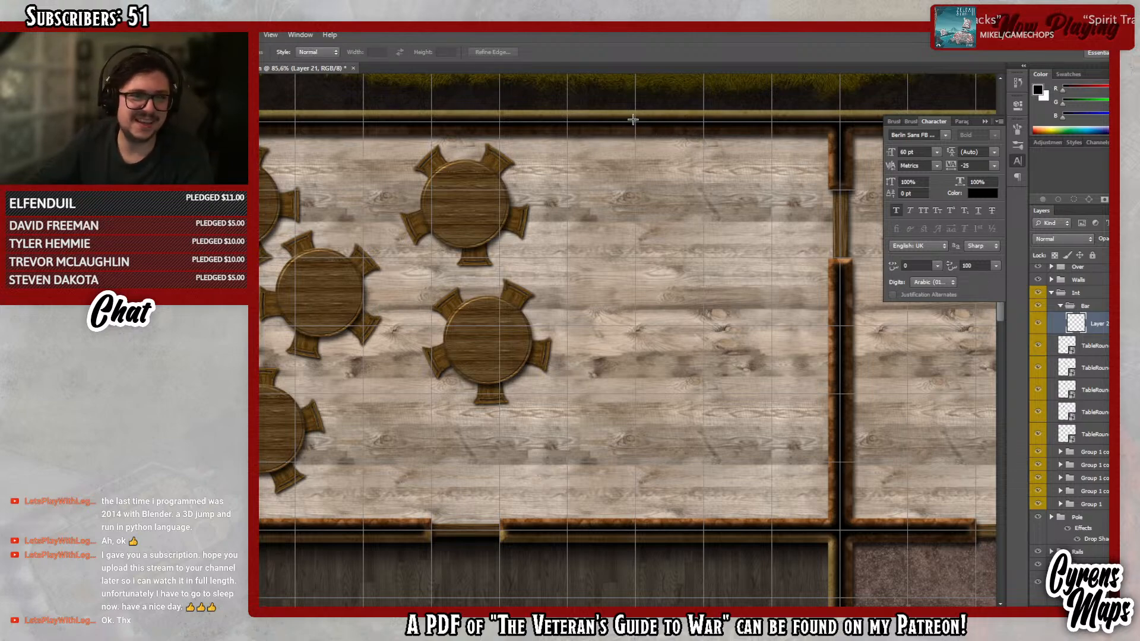
left_click_drag(635, 121, 704, 394)
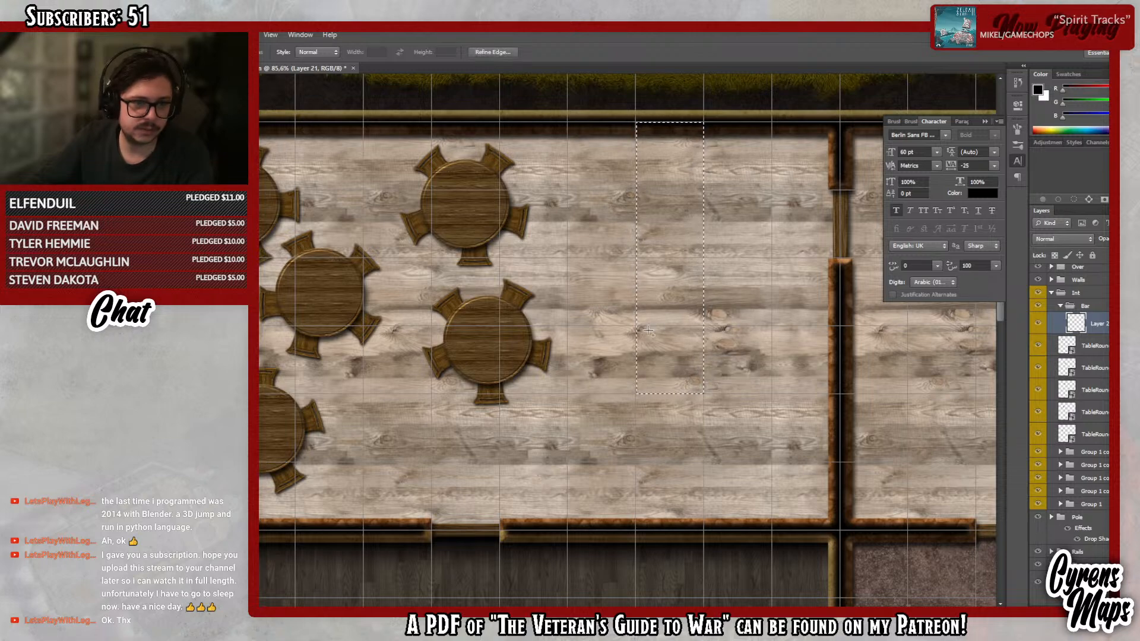
left_click_drag(771, 367, 831, 386)
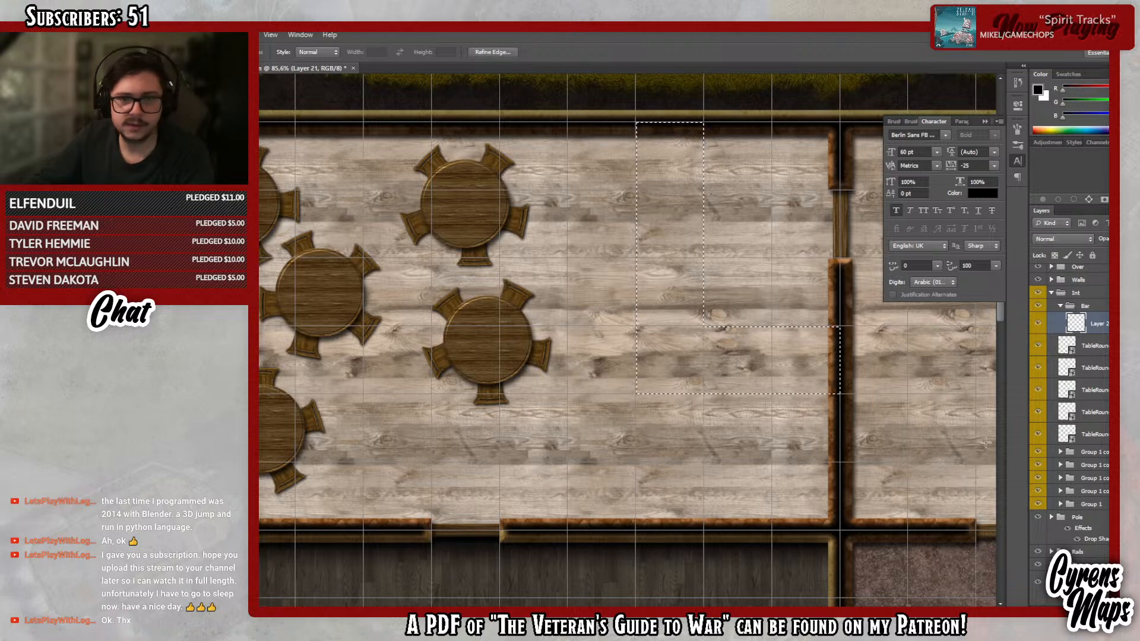
left_click(222, 34)
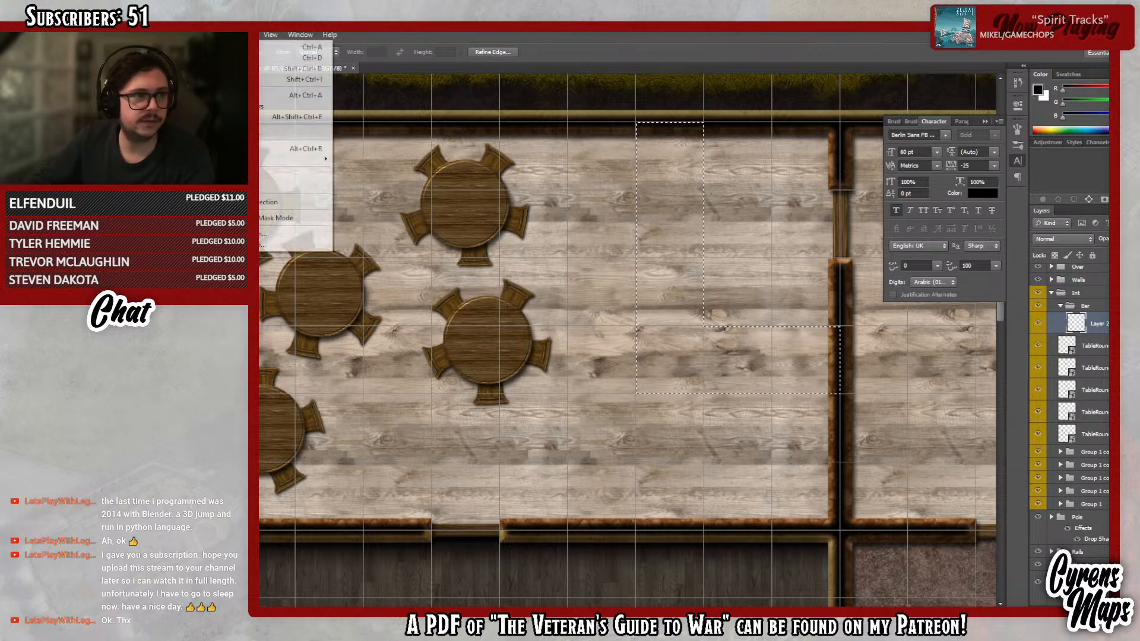
mouse_move(309, 160)
left_click(373, 181)
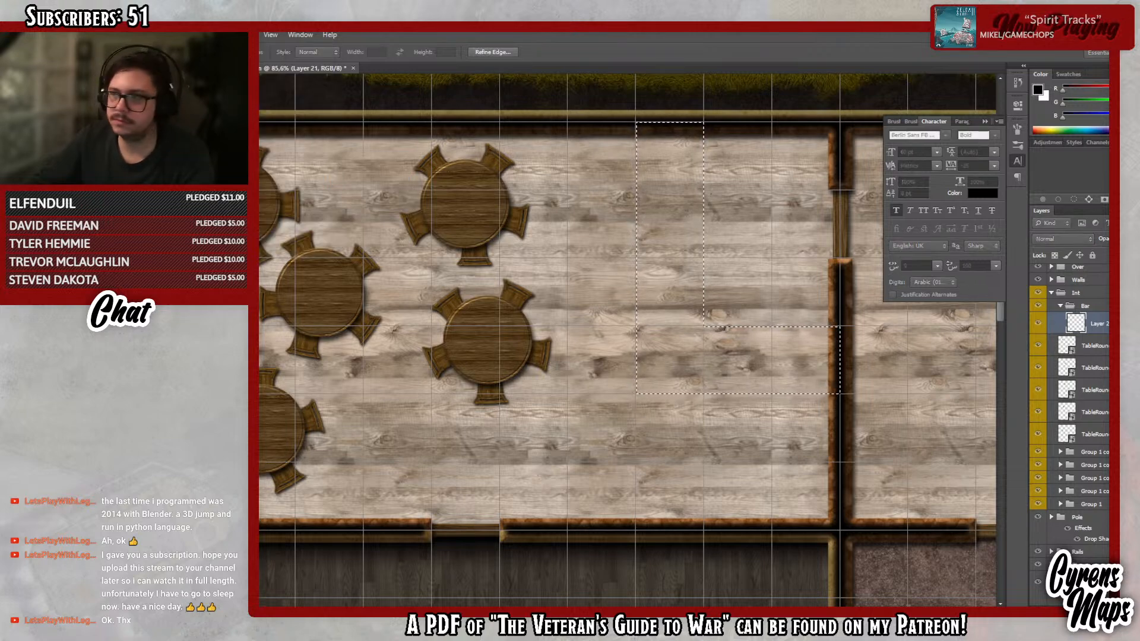
key("Return")
- Smooth the corners of the L-shaped selection and fill it with black on the new Bar layer
left_click(221, 35)
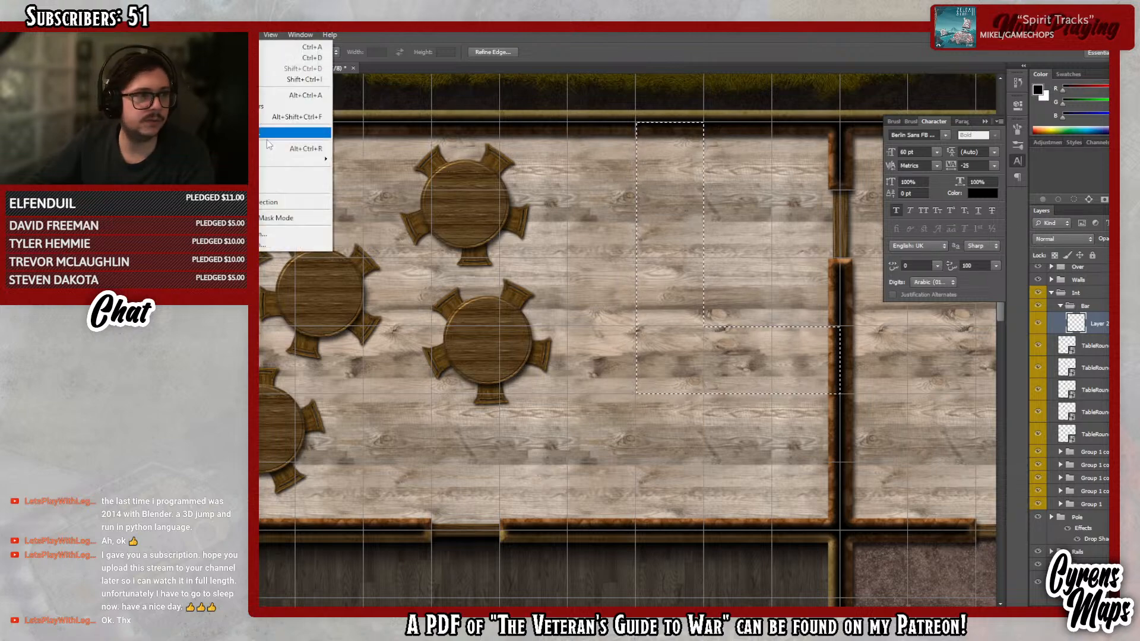
mouse_move(309, 160)
left_click(362, 170)
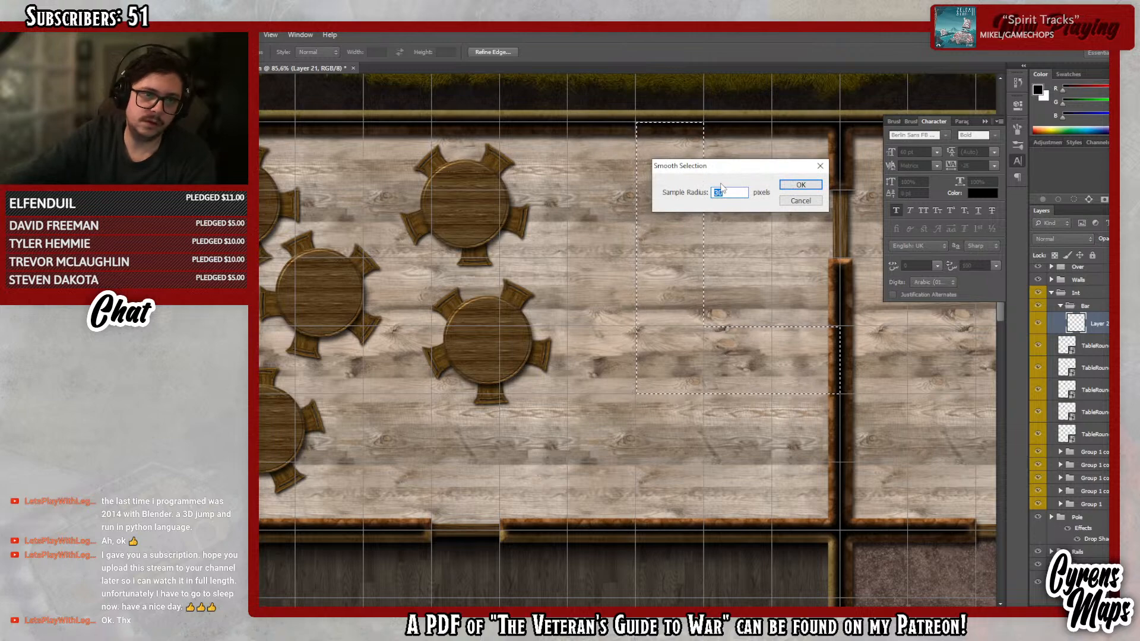
key("Return")
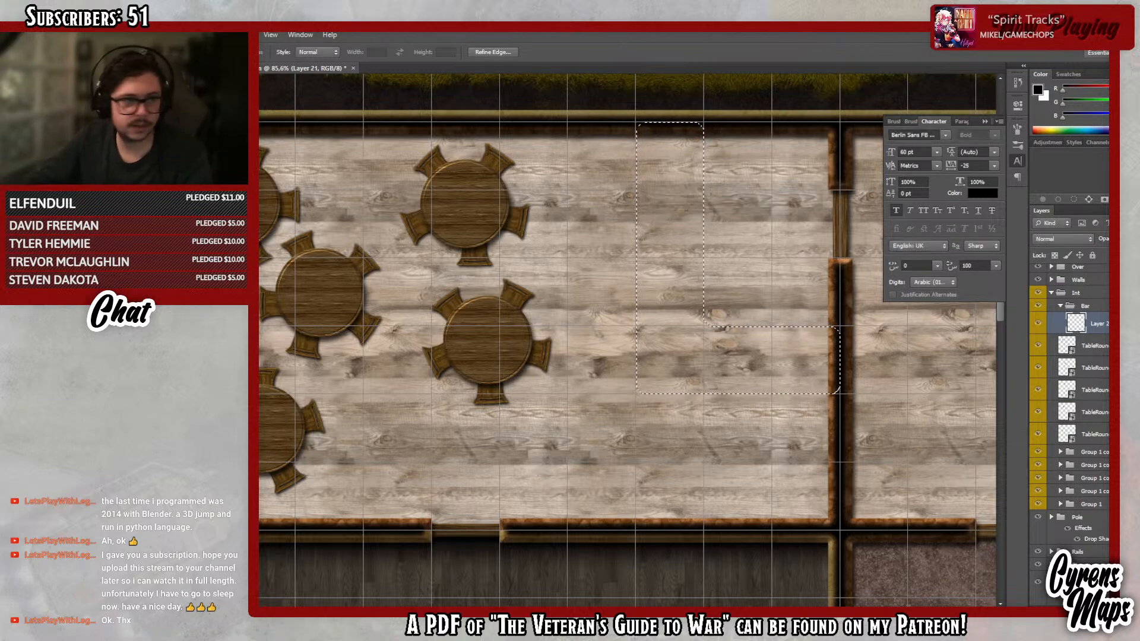
key("g")
left_click(682, 257)
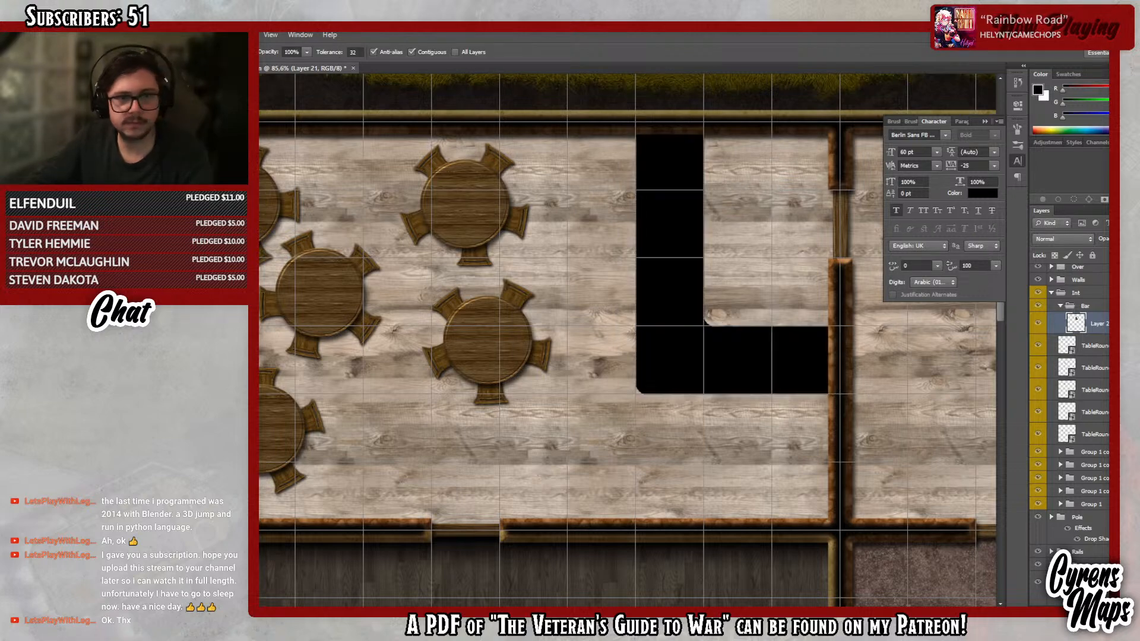
- Hide the grid overlay on the map
left_click_drag(888, 156, 420, 195)
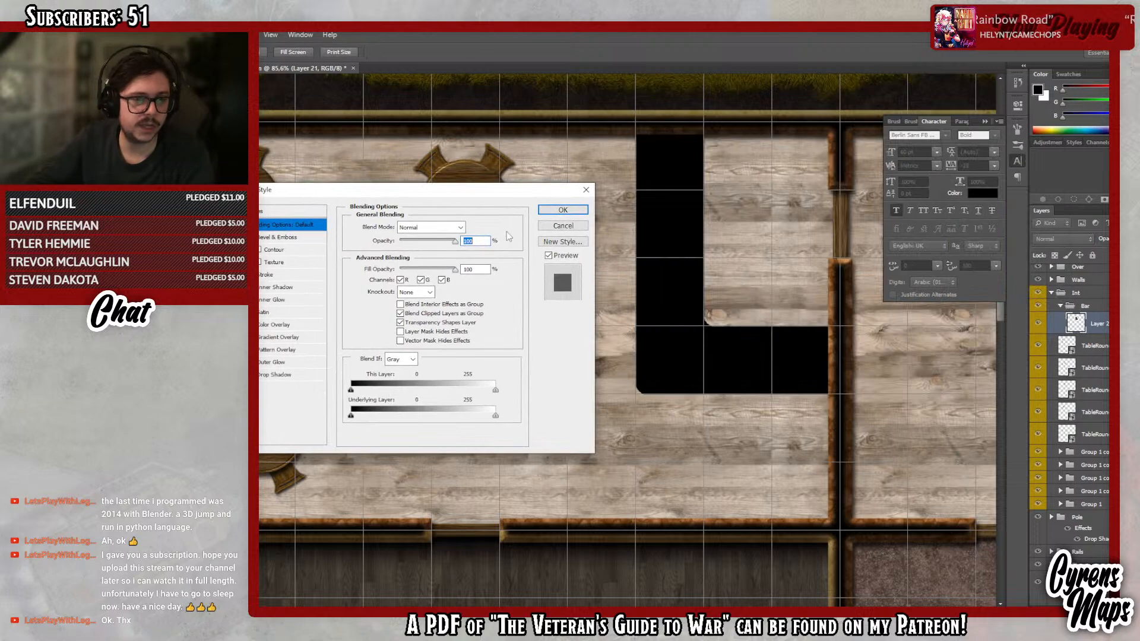
left_click(562, 210)
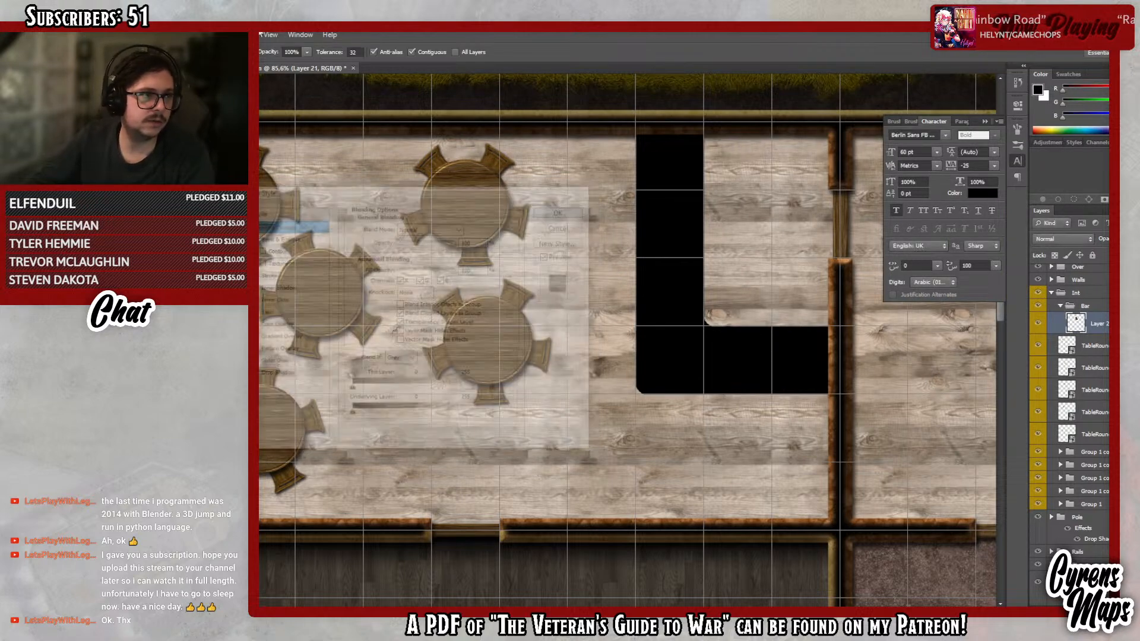
left_click(271, 34)
left_click(343, 191)
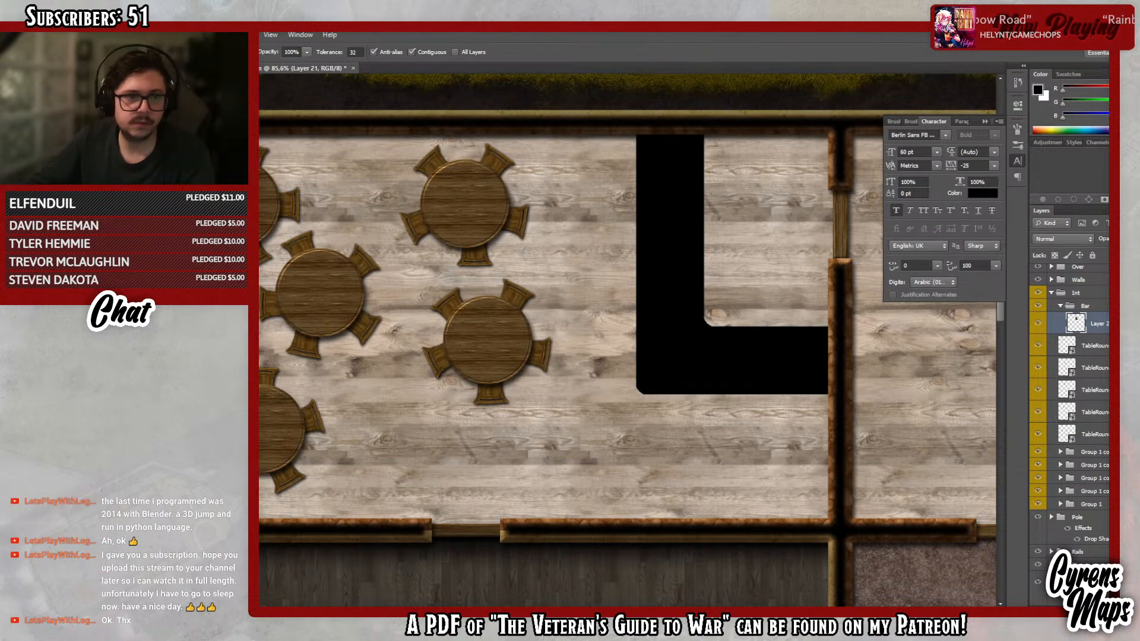
- Add a Bevel & Emboss effect to the bar counter layer with the Inner Bevel style and Smooth technique
double_click(1075, 321)
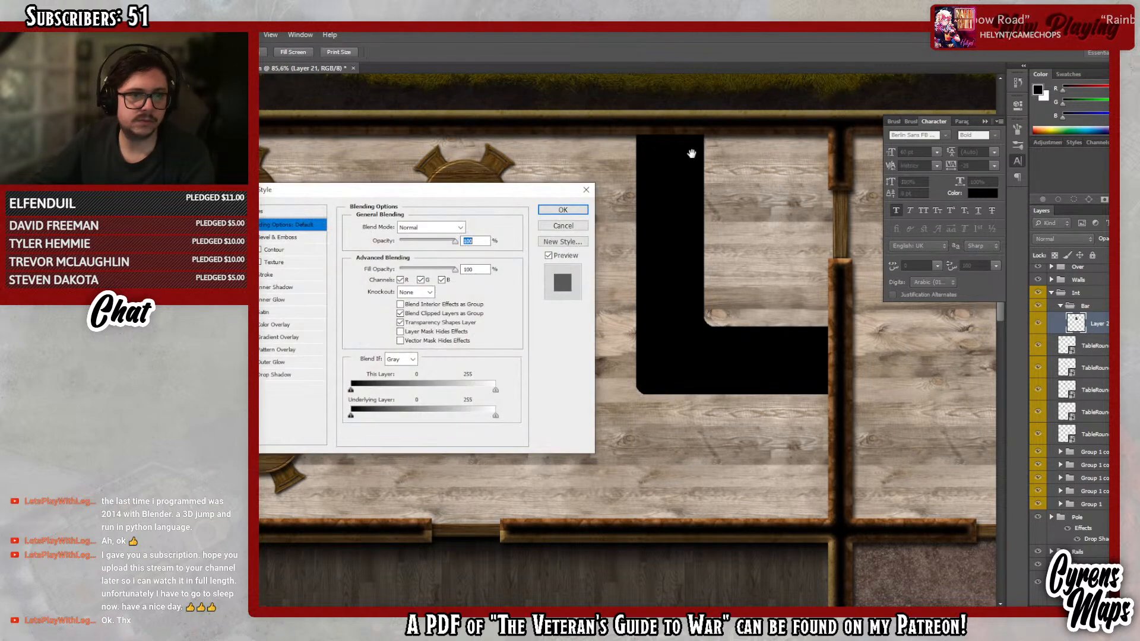
left_click(273, 237)
left_click(432, 241)
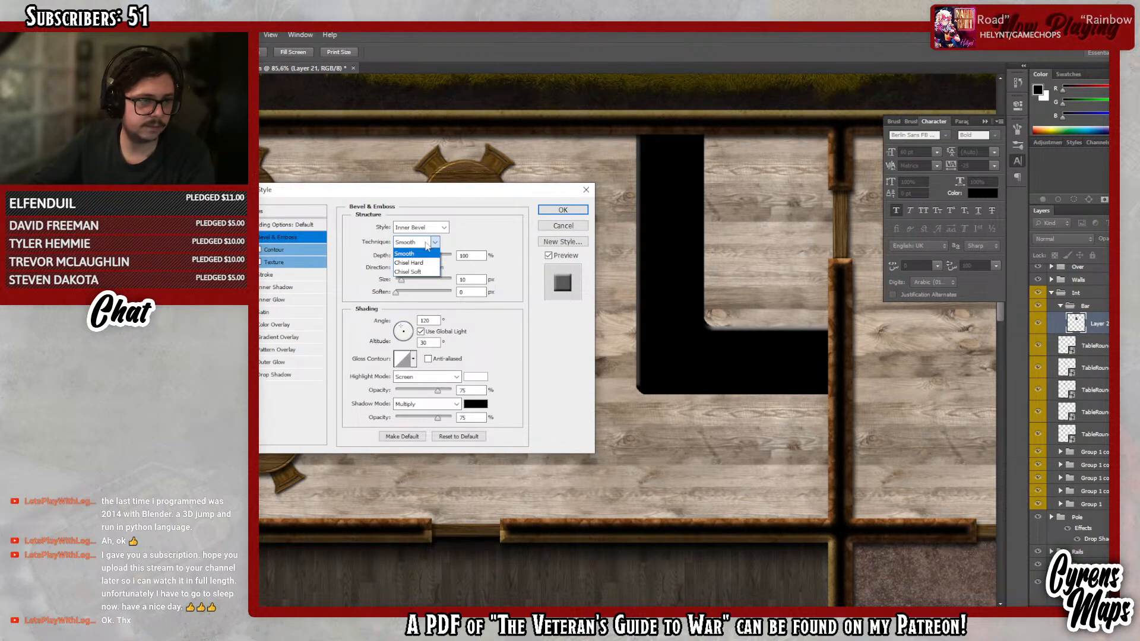
left_click(421, 254)
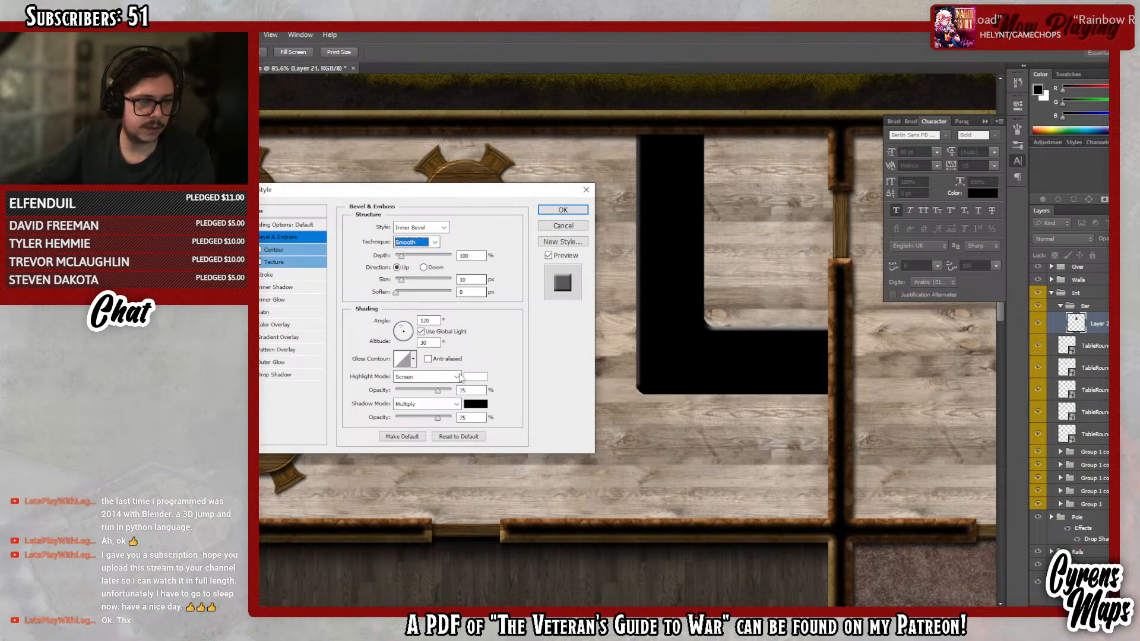
- Add a Pattern Overlay to the bar counter using the light wood grain pattern
left_click(277, 349)
left_click(427, 266)
left_click_drag(493, 394, 491, 419)
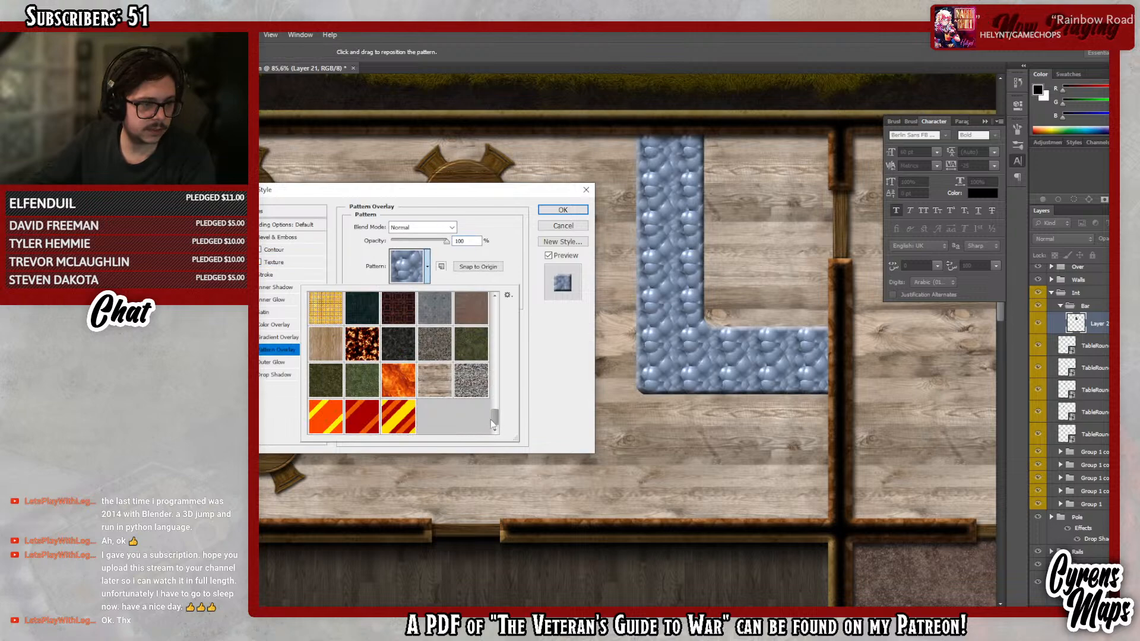
left_click(433, 380)
left_click(342, 355)
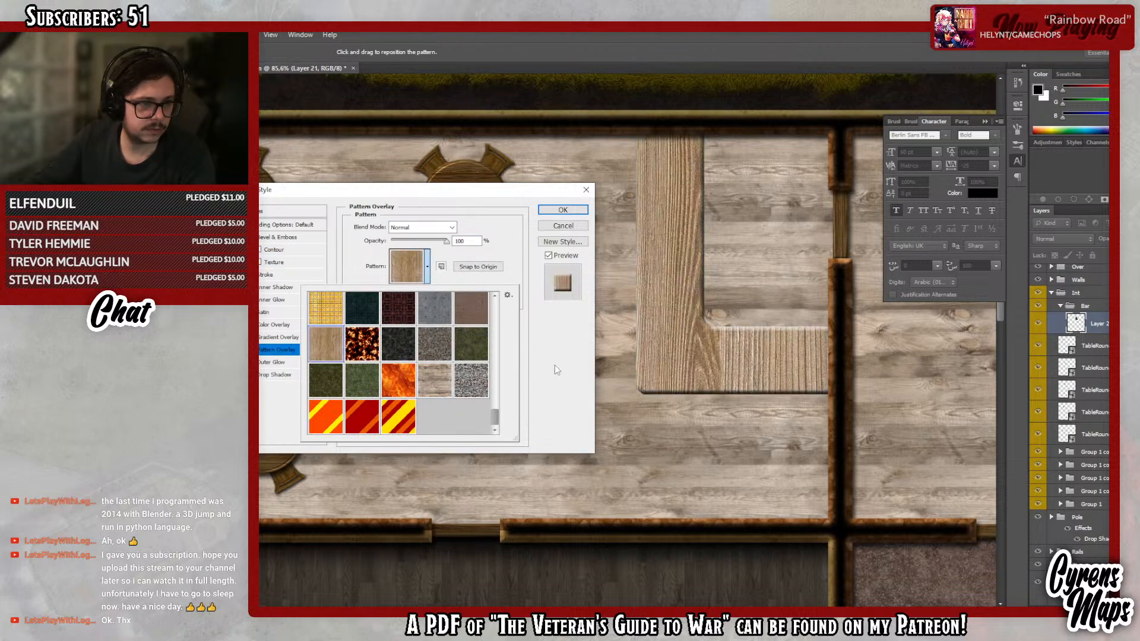
left_click(537, 355)
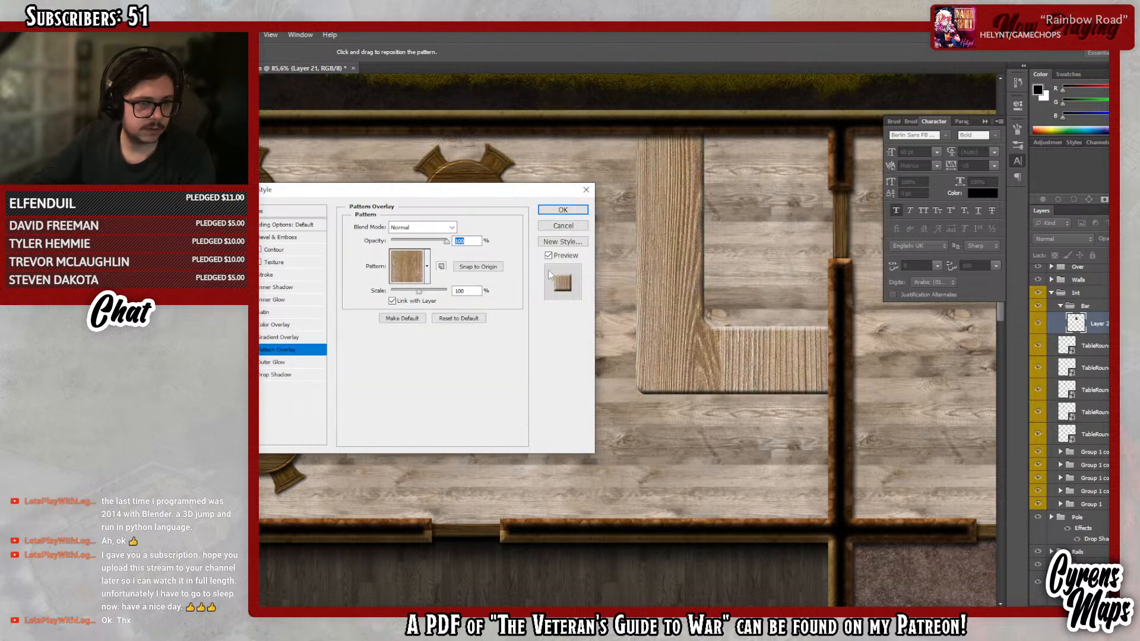
- Switch the bar counter's overlay pattern to the dark brown wood grain and reduce the pattern scale
left_click(427, 267)
scroll(504, 399, "down", 4)
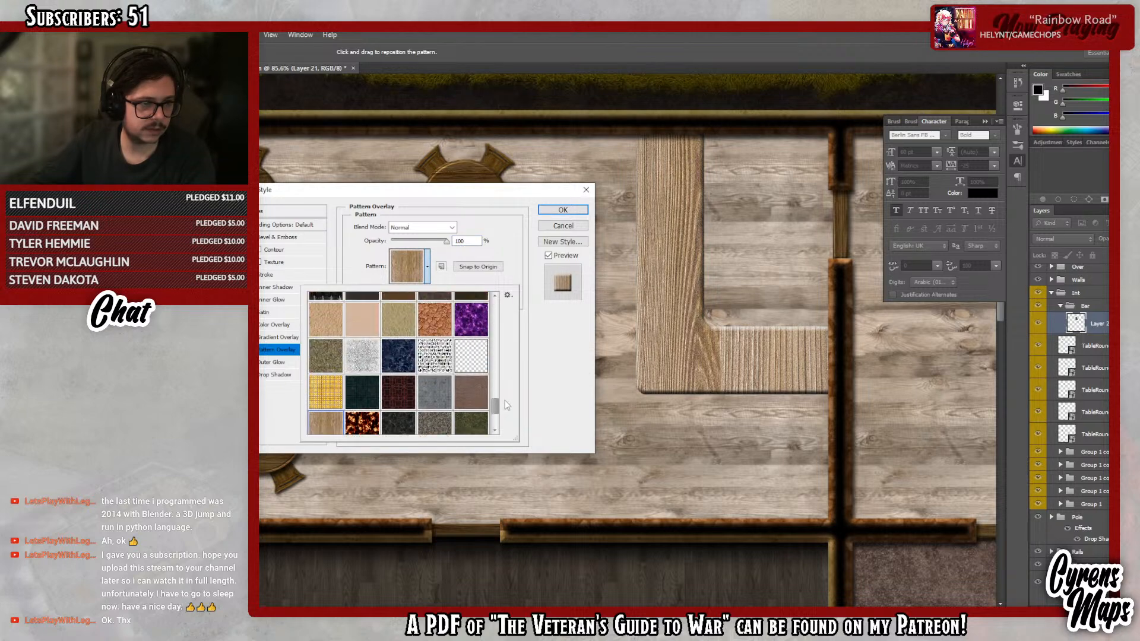
scroll(513, 390, "up", 6)
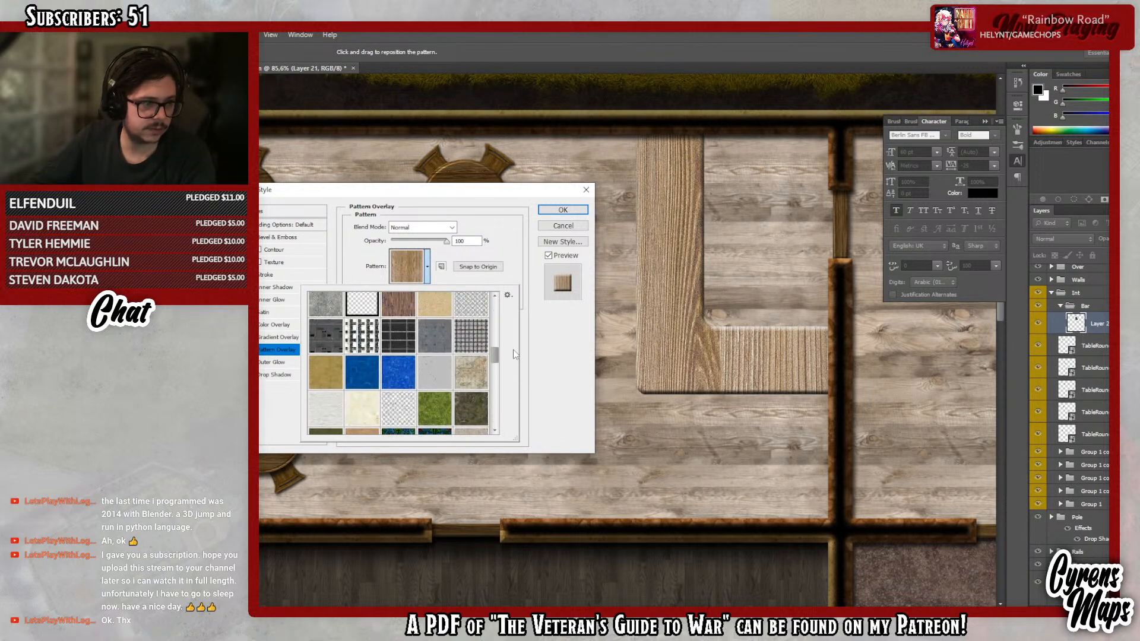
scroll(515, 337, "up", 2)
left_click(362, 371)
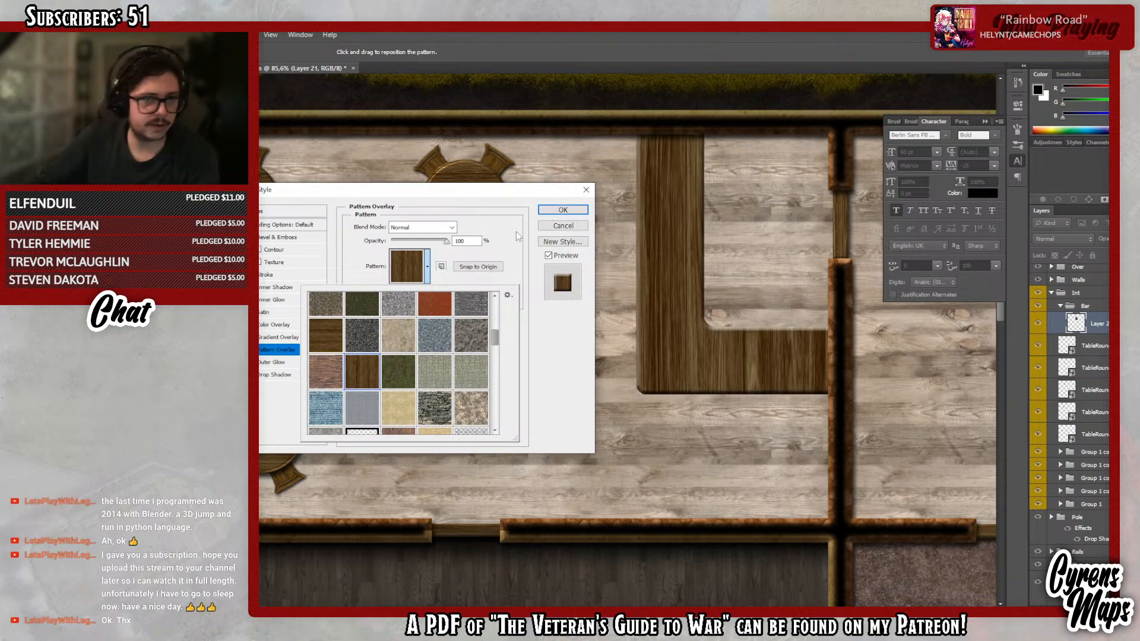
left_click(533, 342)
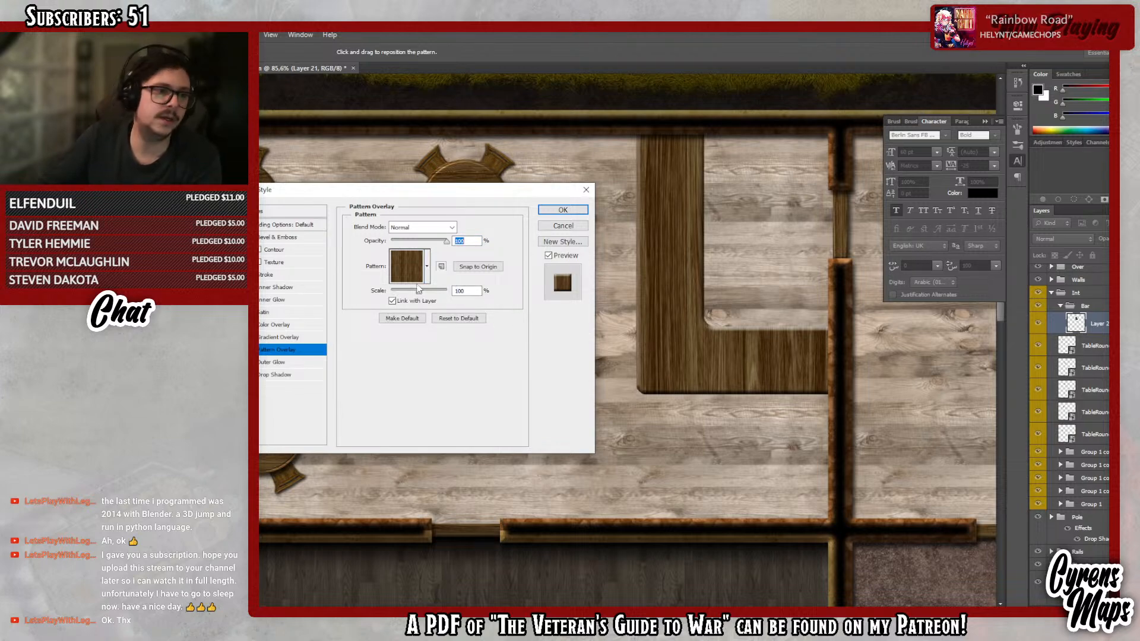
left_click_drag(403, 292, 405, 295)
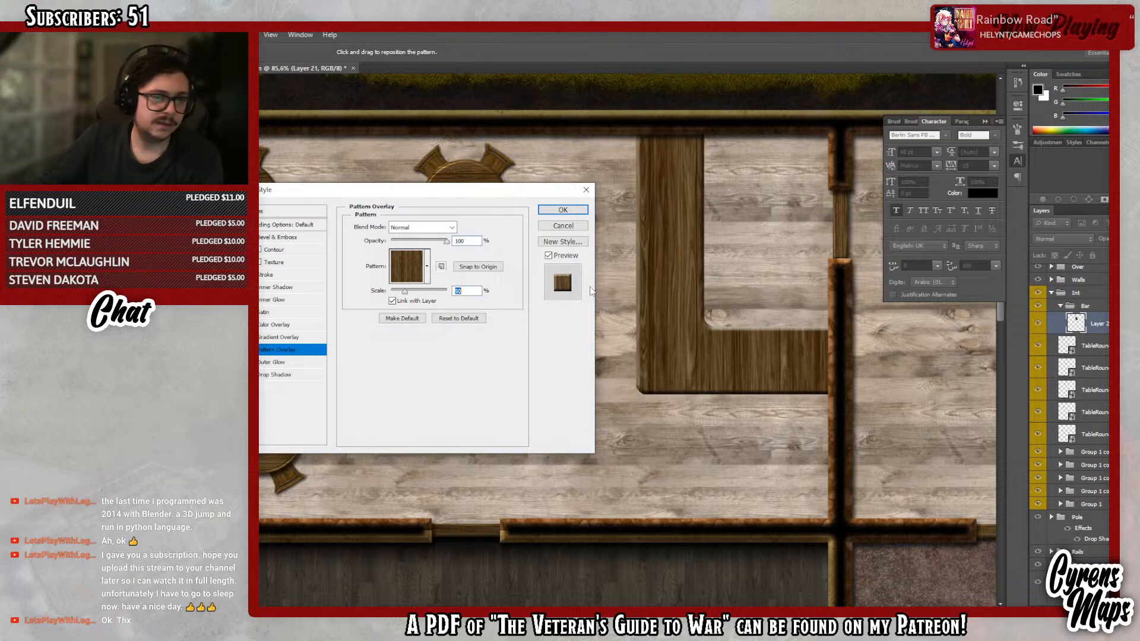
- Duplicate the bar counter layer, hide the copy's Pattern Overlay and lower its fill until only the bevel shows
left_click(563, 210)
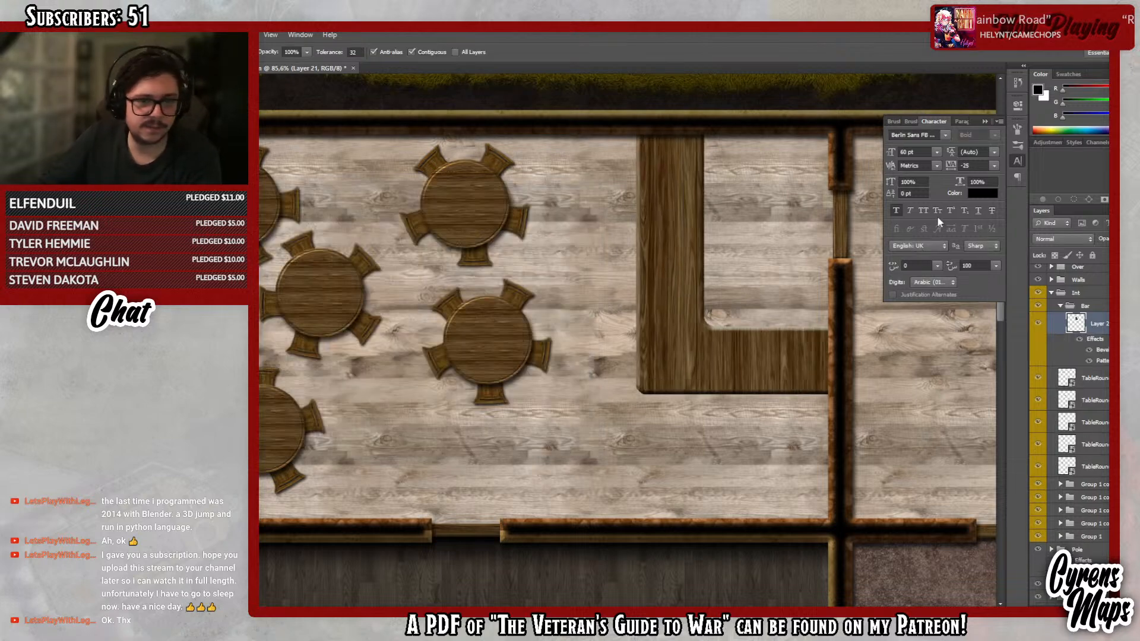
right_click(1087, 324)
left_click(1028, 262)
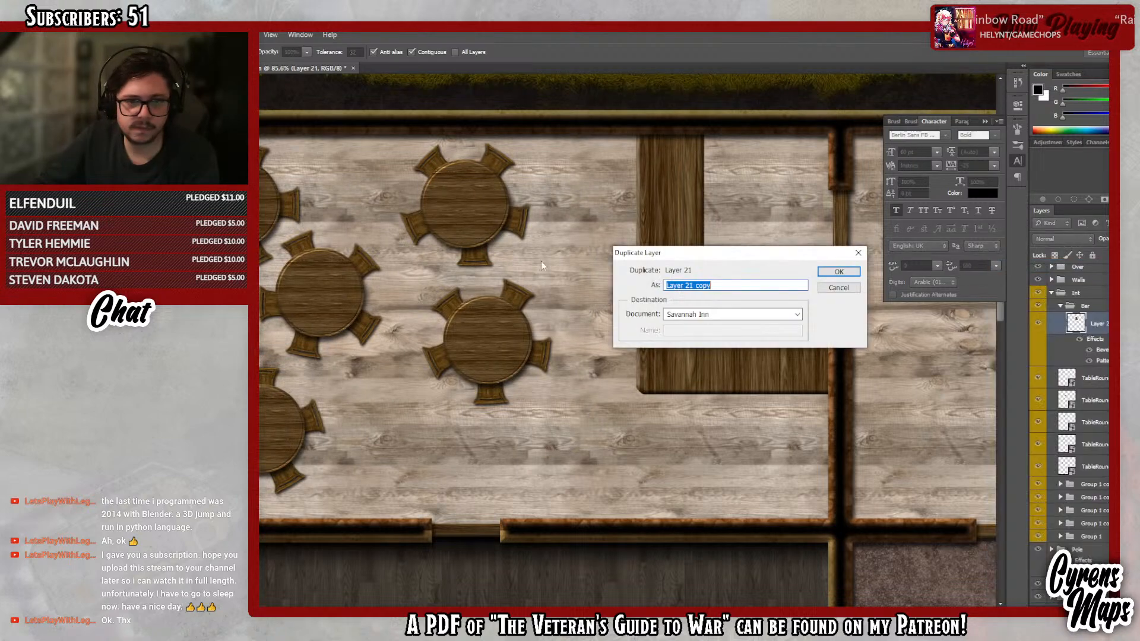
left_click(839, 273)
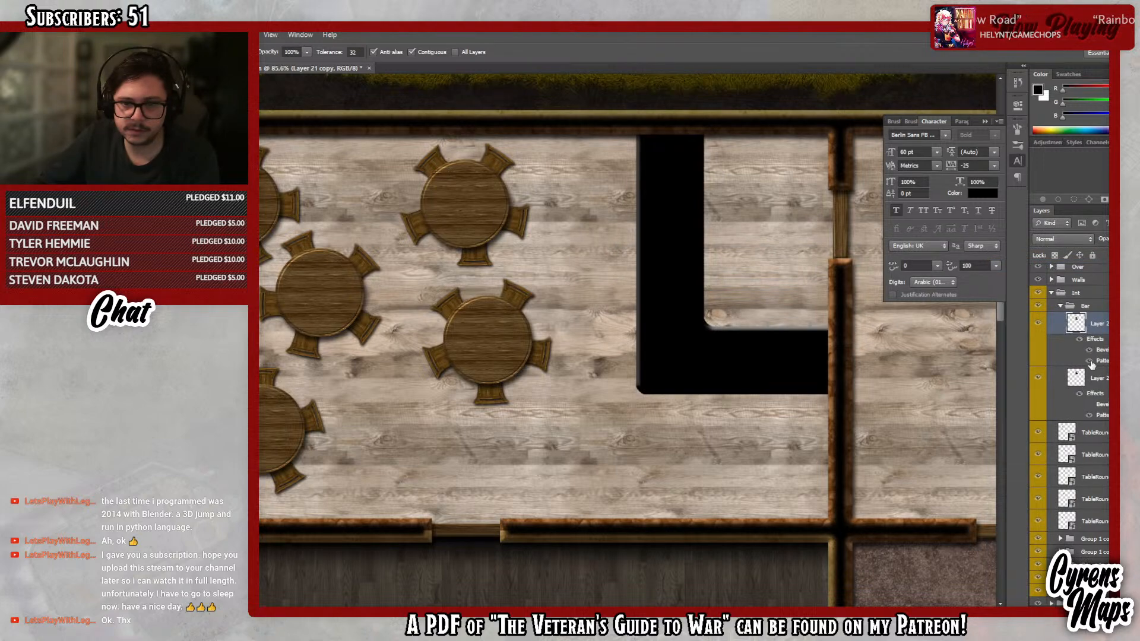
left_click(1090, 361)
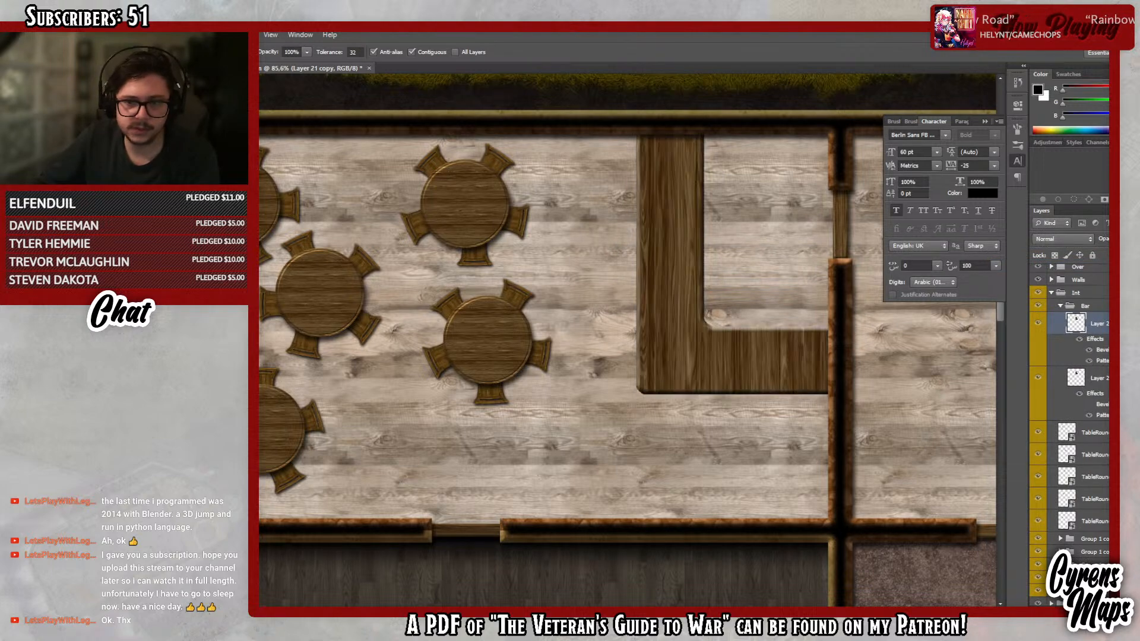
left_click(1090, 361)
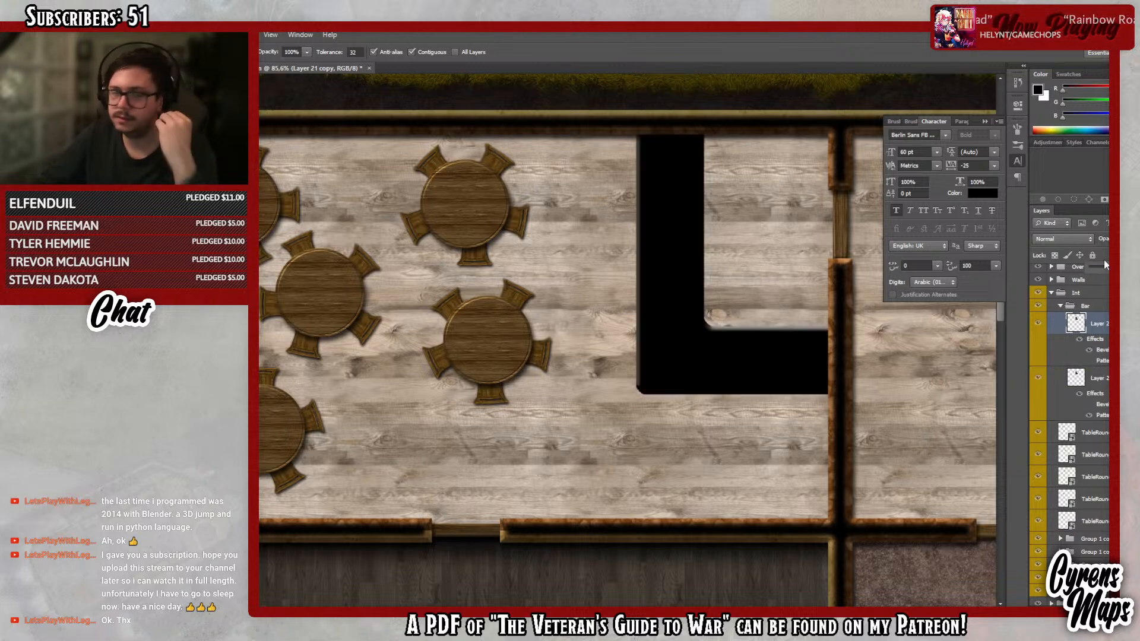
left_click_drag(1108, 267, 1066, 277)
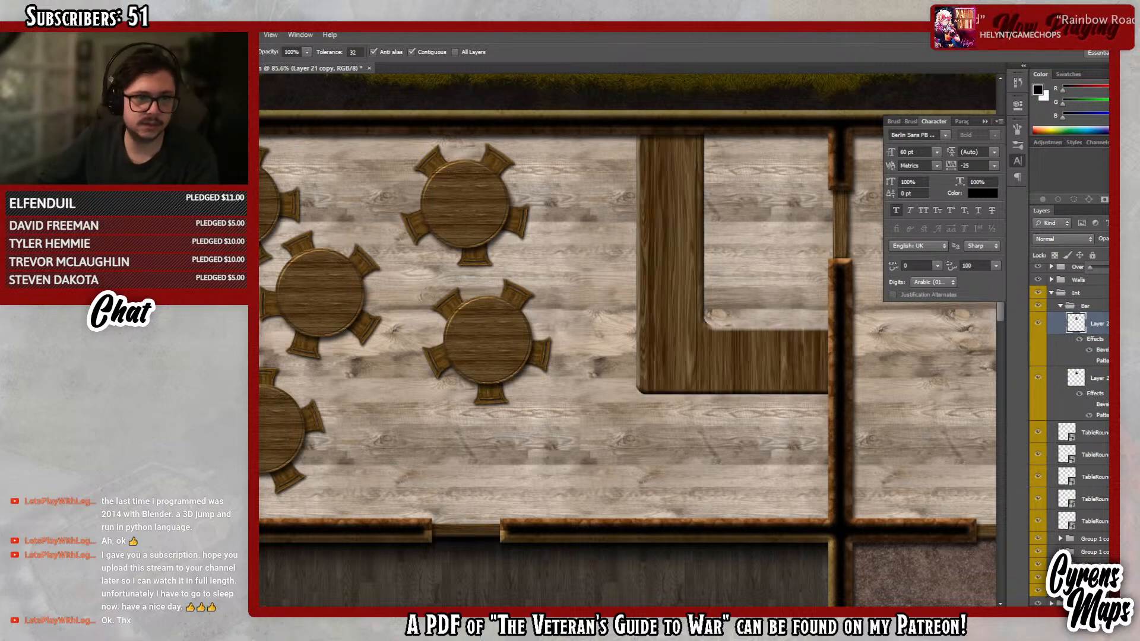
key("Return")
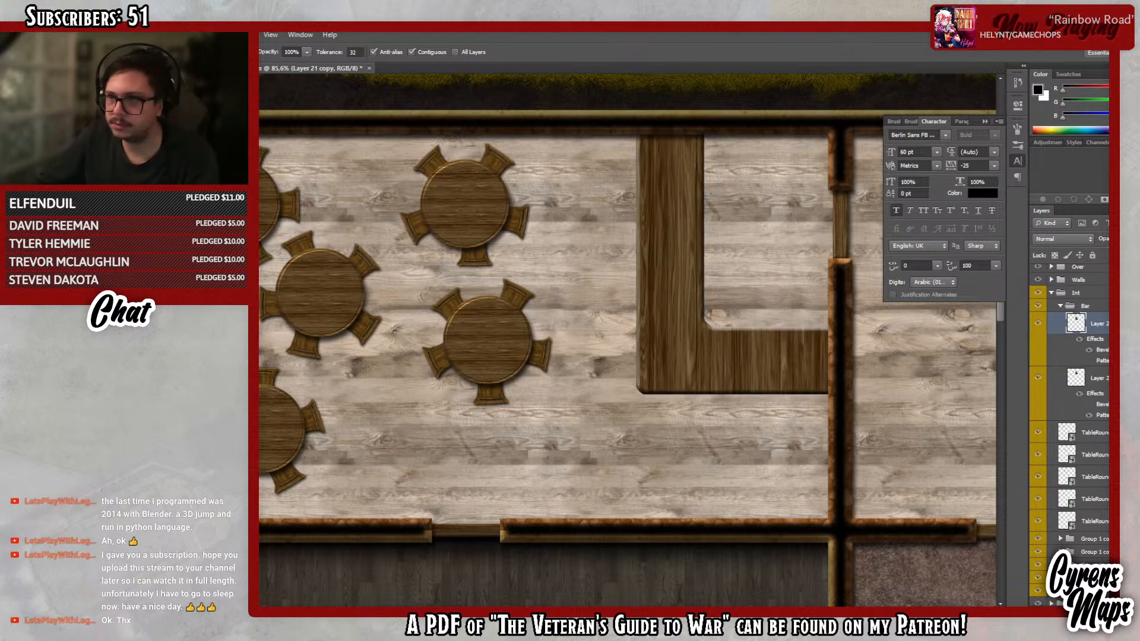
- Add a Multiply Drop Shadow to the original bar counter layer with 75% opacity, 10 px distance and 10 px size
left_click(1097, 379)
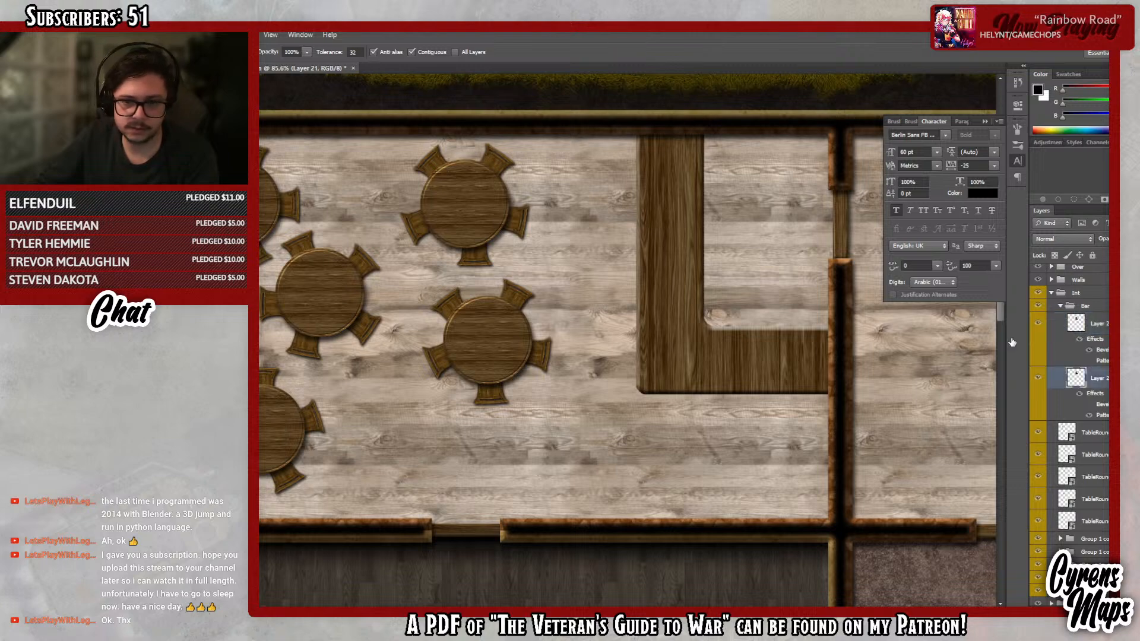
double_click(1097, 374)
left_click(279, 375)
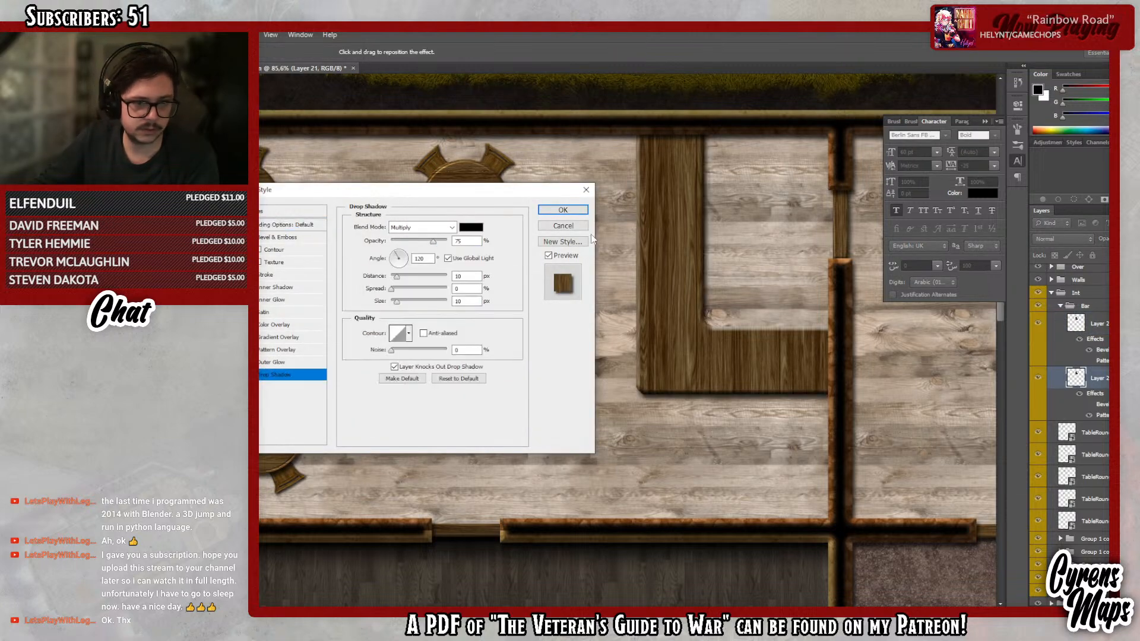
left_click(563, 209)
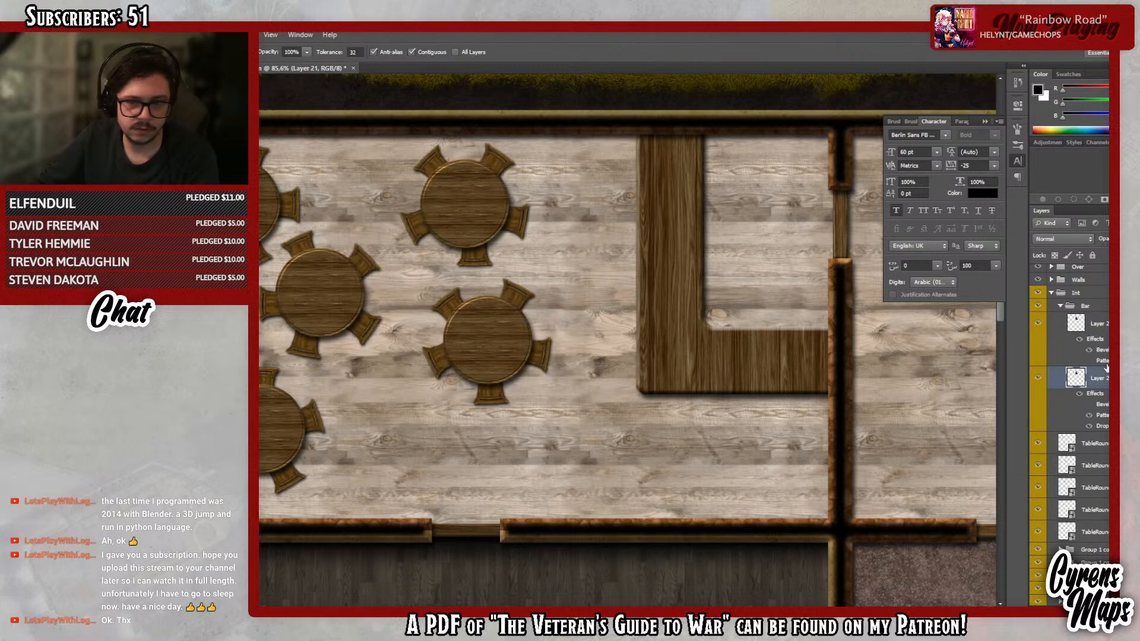
- Set the bevel's highlight mode to Overlay on the duplicated bar counter layer
left_click(1097, 323)
double_click(1102, 350)
left_click(456, 376)
left_click(416, 220)
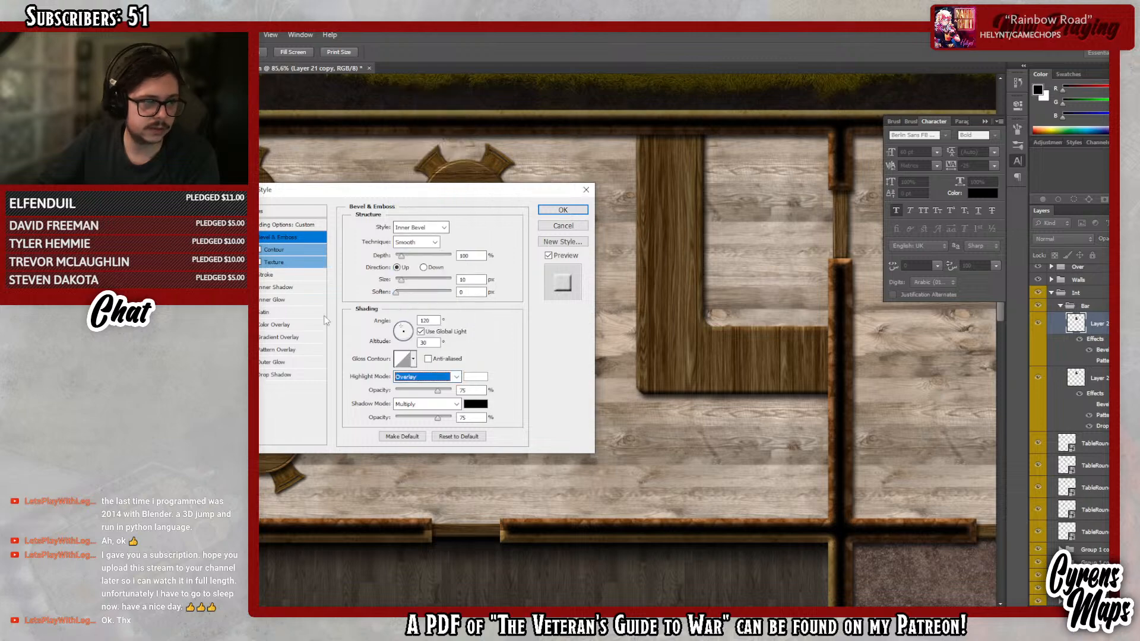
mouse_move(392, 195)
left_mouse_down()
mouse_move(382, 194)
mouse_move(405, 201)
left_mouse_up()
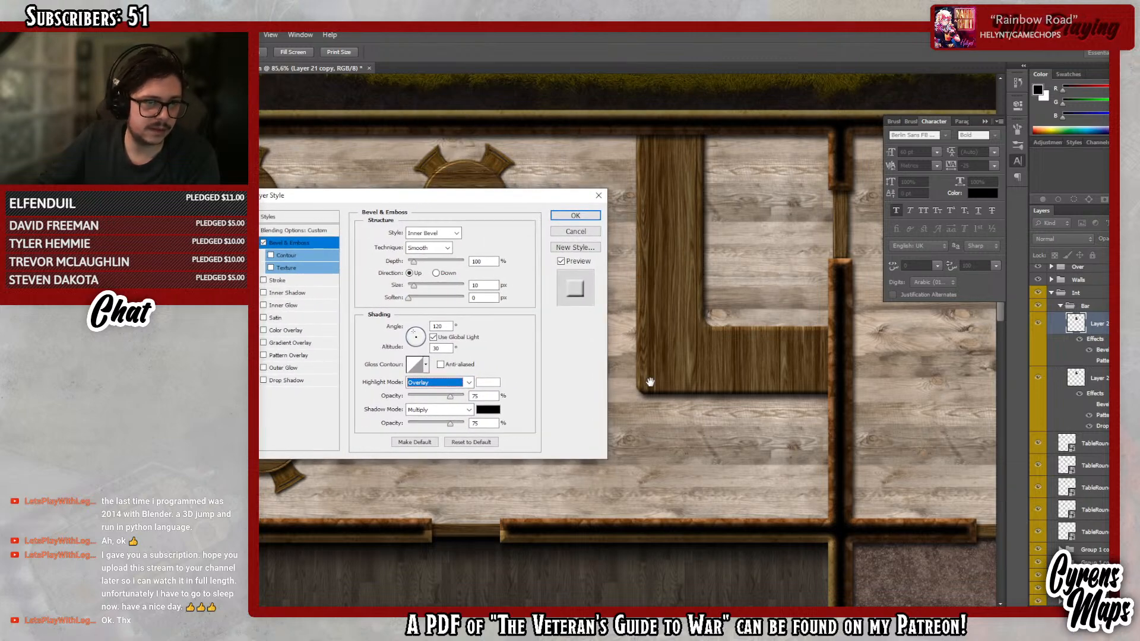
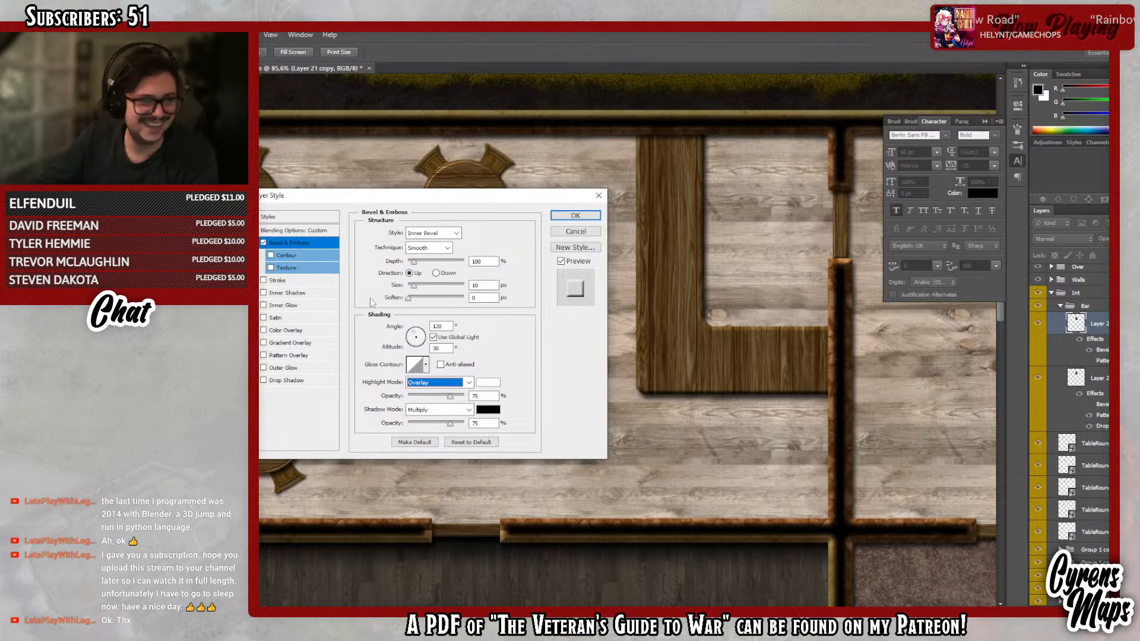
left_click_drag(466, 195, 395, 224)
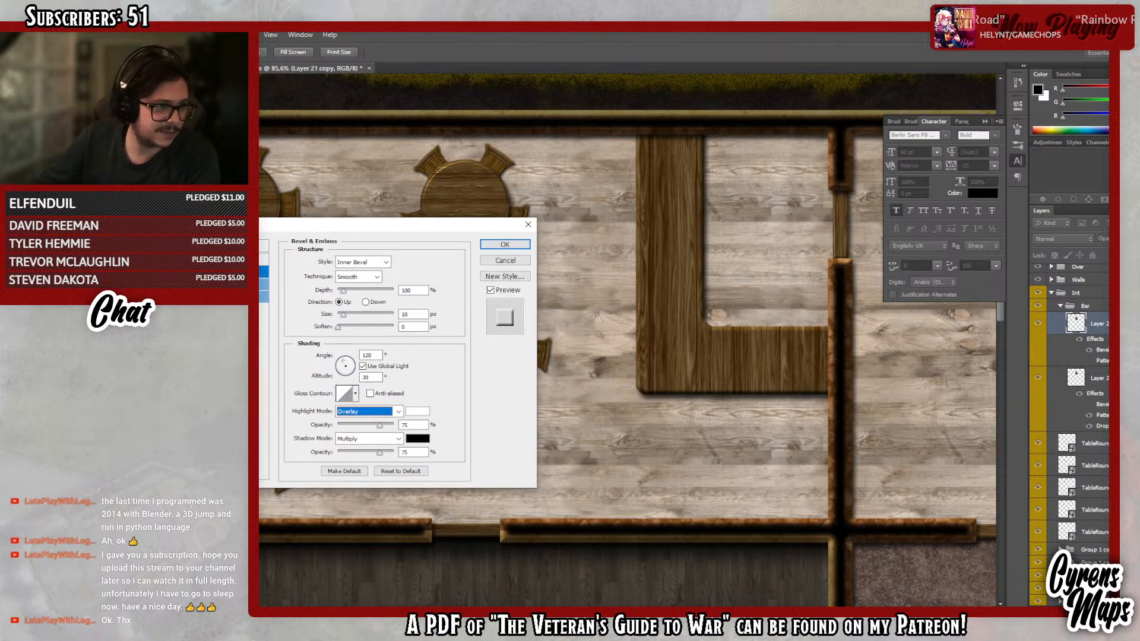
- Apply a stepped contour to the duplicated counter's Bevel & Emboss and slightly increase the bevel size
left_click(264, 284)
left_click(337, 265)
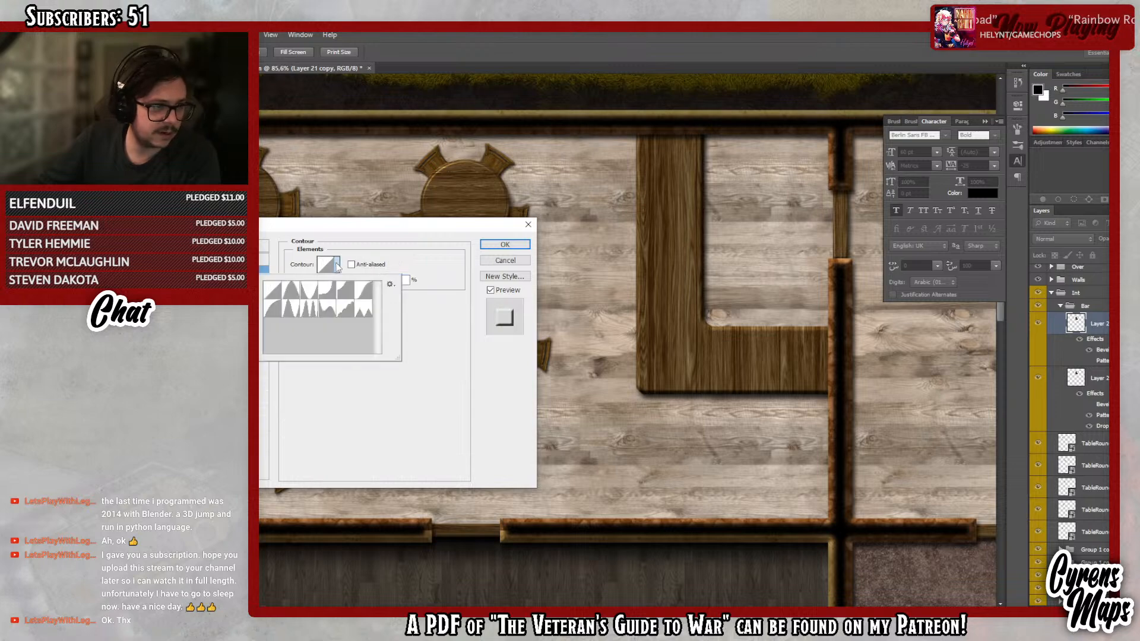
left_click(345, 308)
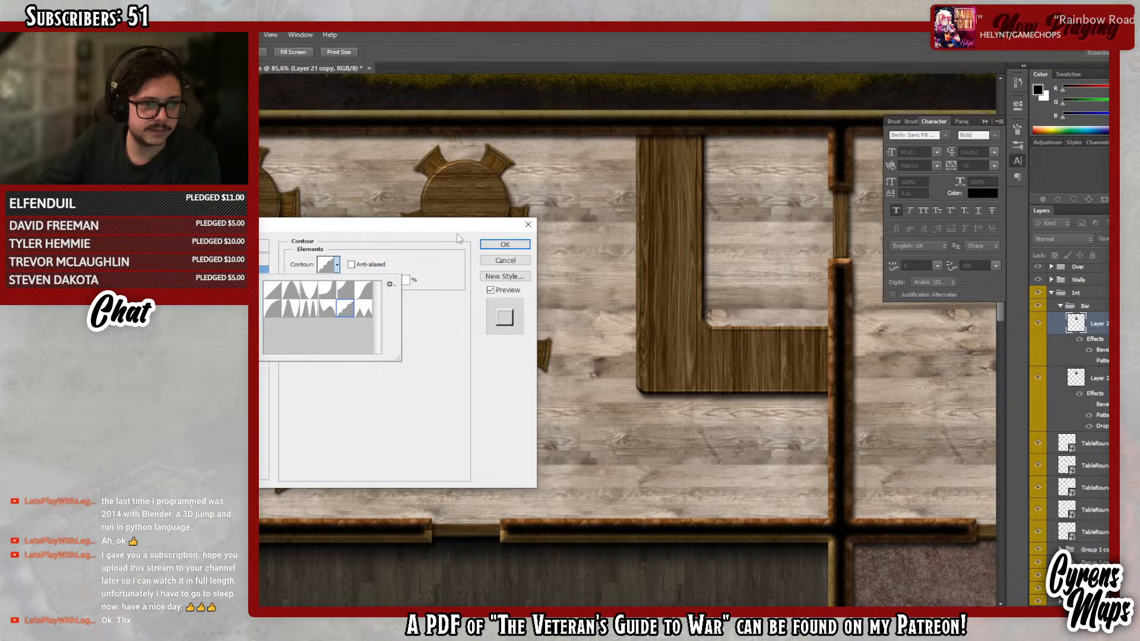
left_click(366, 254)
left_click(263, 272)
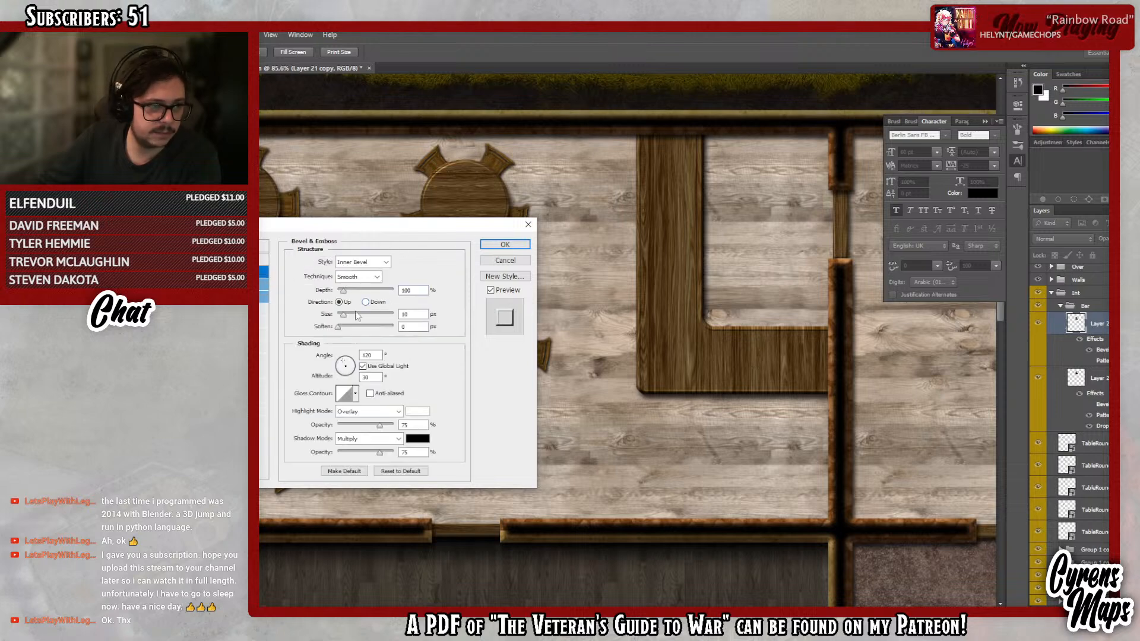
left_click_drag(343, 315, 345, 321)
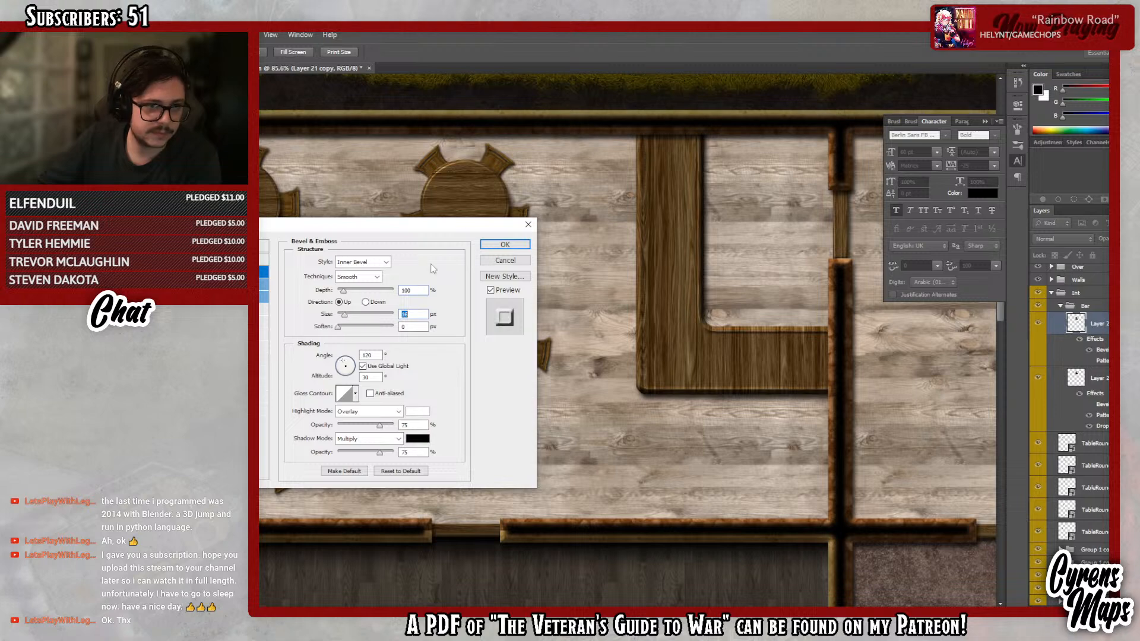
left_click(503, 245)
- Duplicate the original wood-patterned bar counter layer and hide the Drop Shadow on the new copy
left_click(1096, 380)
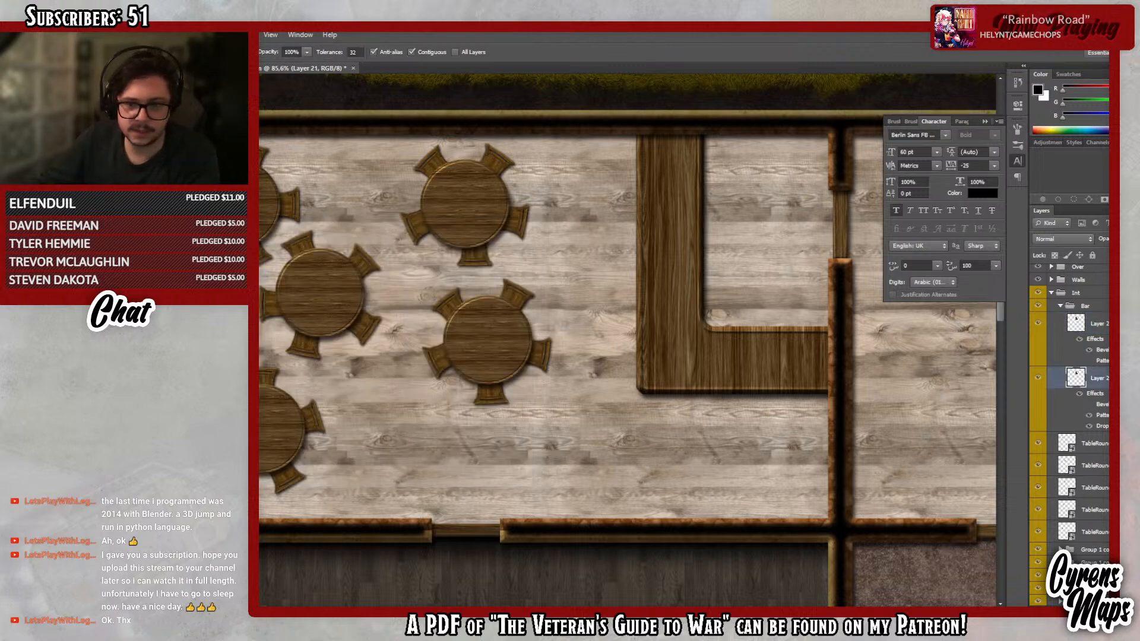
right_click(1095, 380)
left_click(1033, 266)
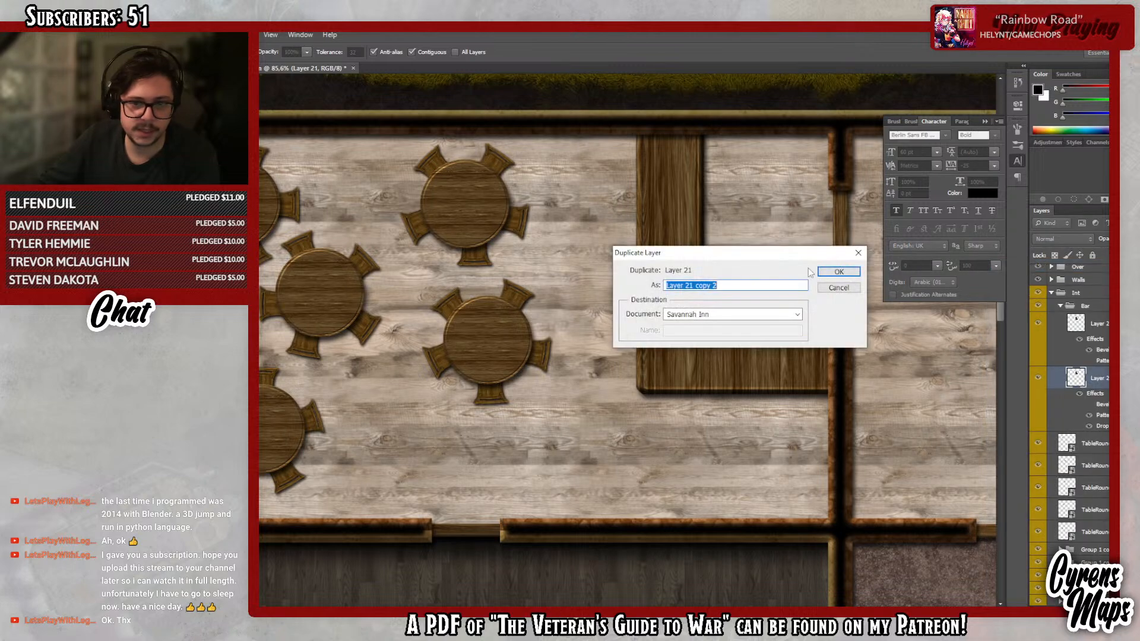
left_click(838, 268)
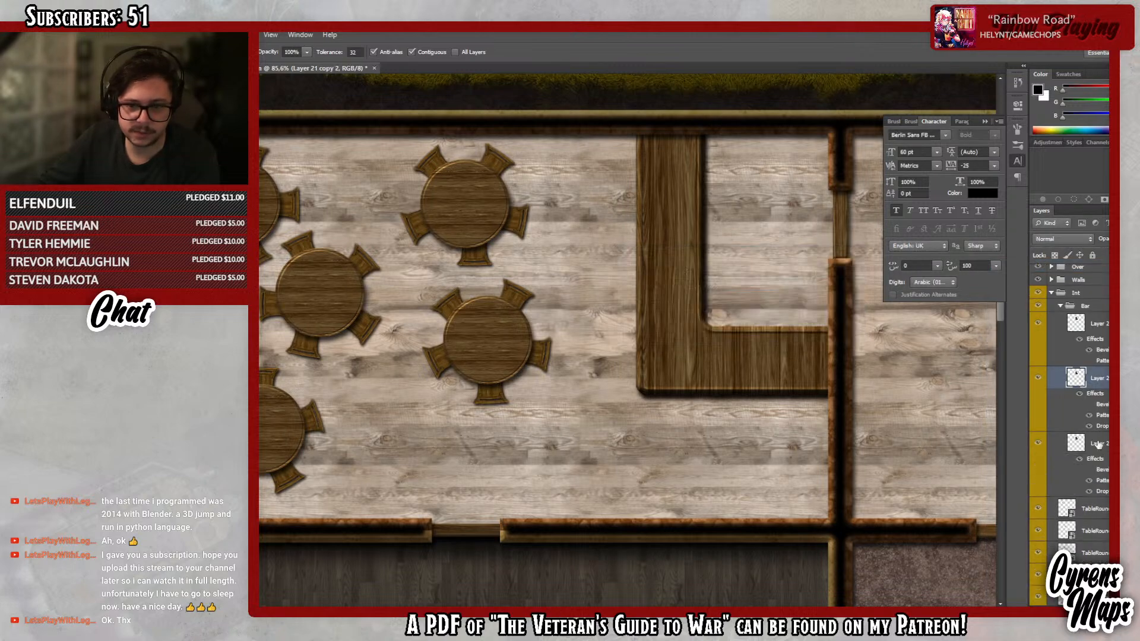
left_click(1090, 426)
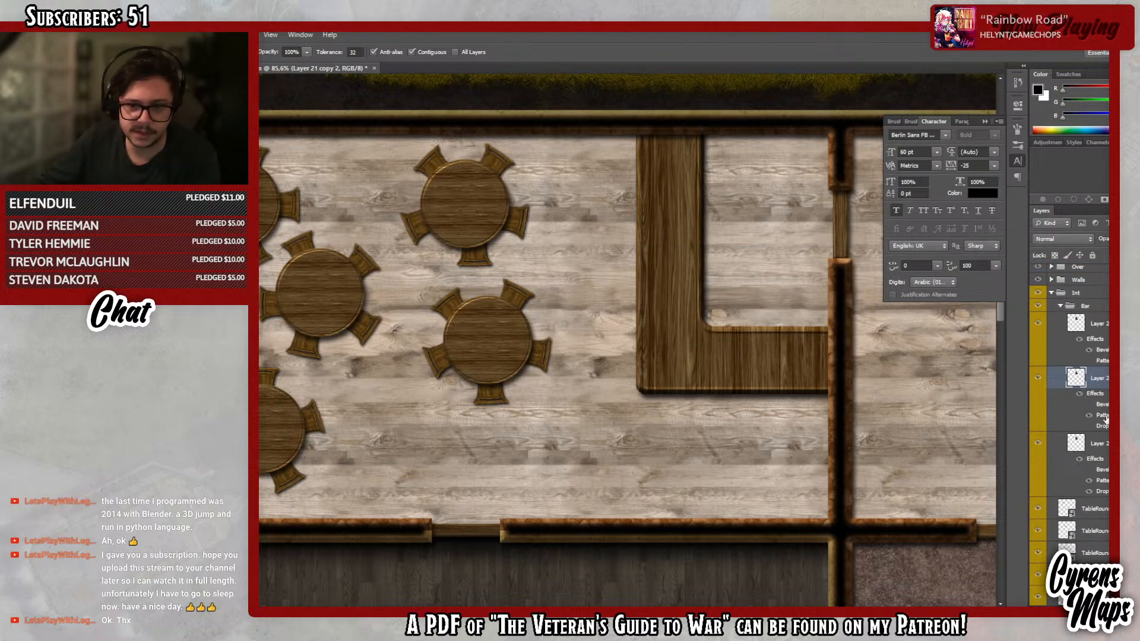
- Change the new counter copy's Pattern Overlay to the dark brown wood with horizontal grain
double_click(1100, 414)
left_click(341, 299)
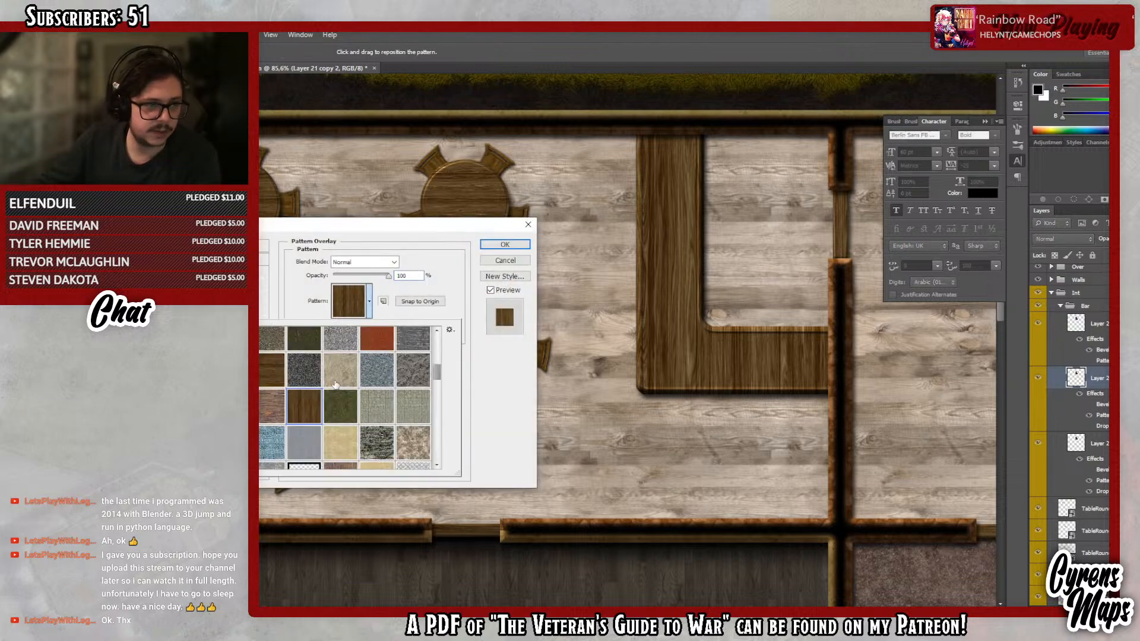
left_click(273, 369)
left_click(519, 245)
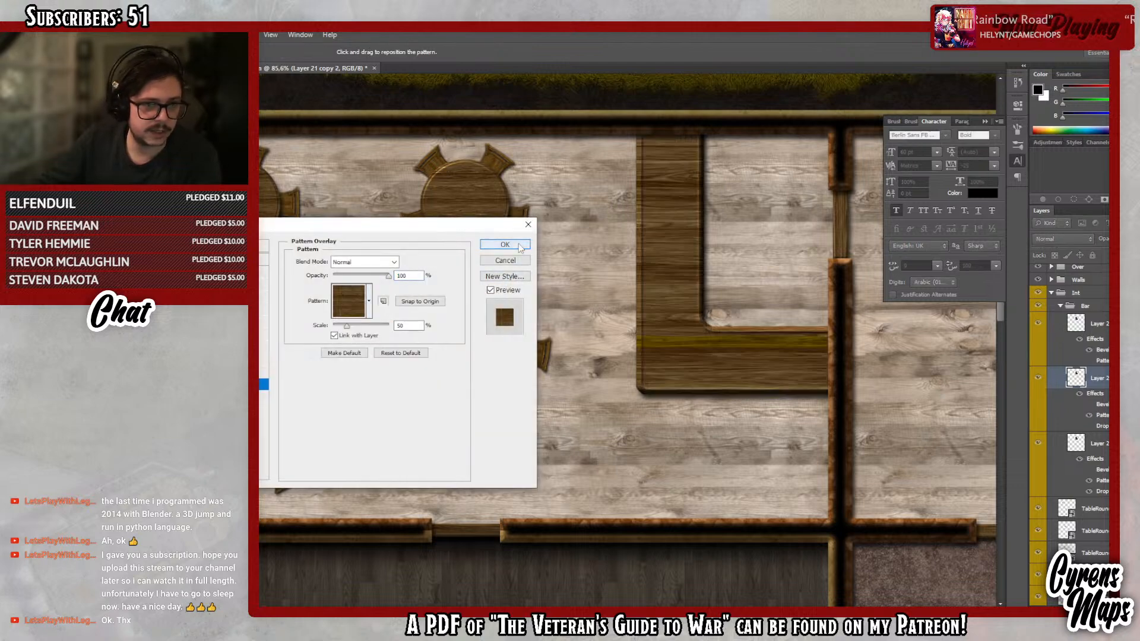
left_click(518, 244)
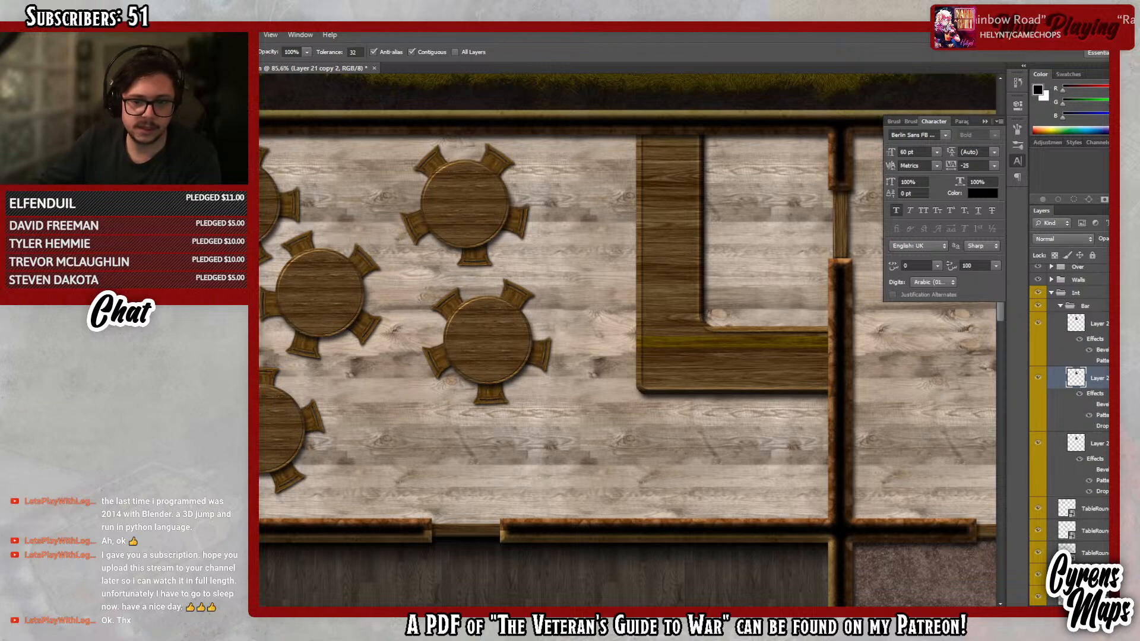
- Add a layer mask to the horizontal-grain counter copy and show the grid overlay on the map
key("b")
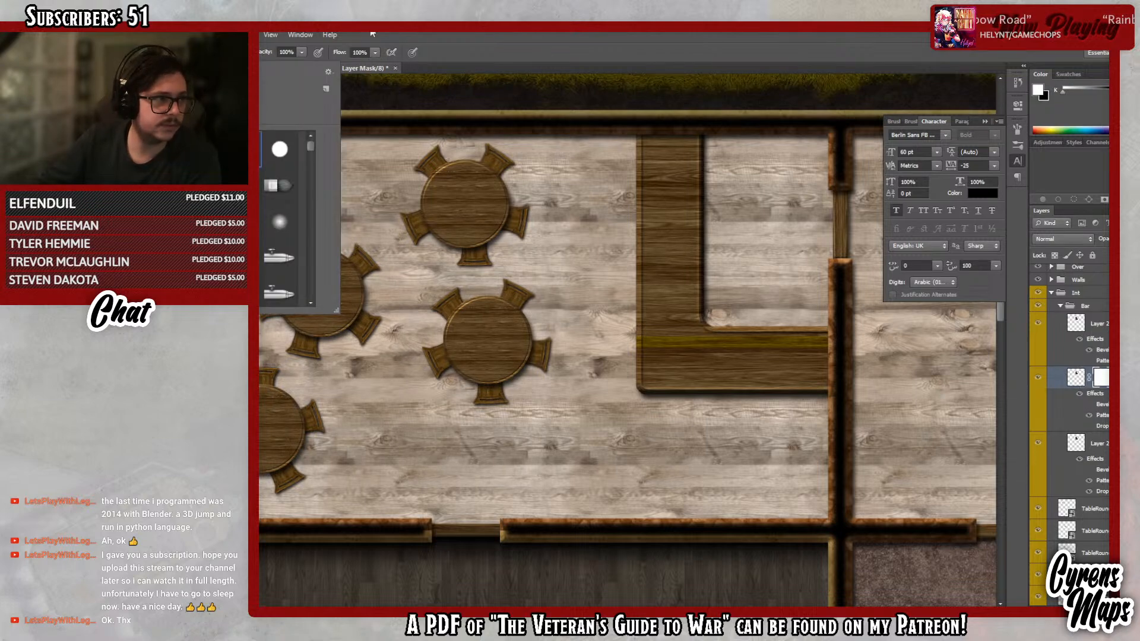
left_click(351, 34)
key("l")
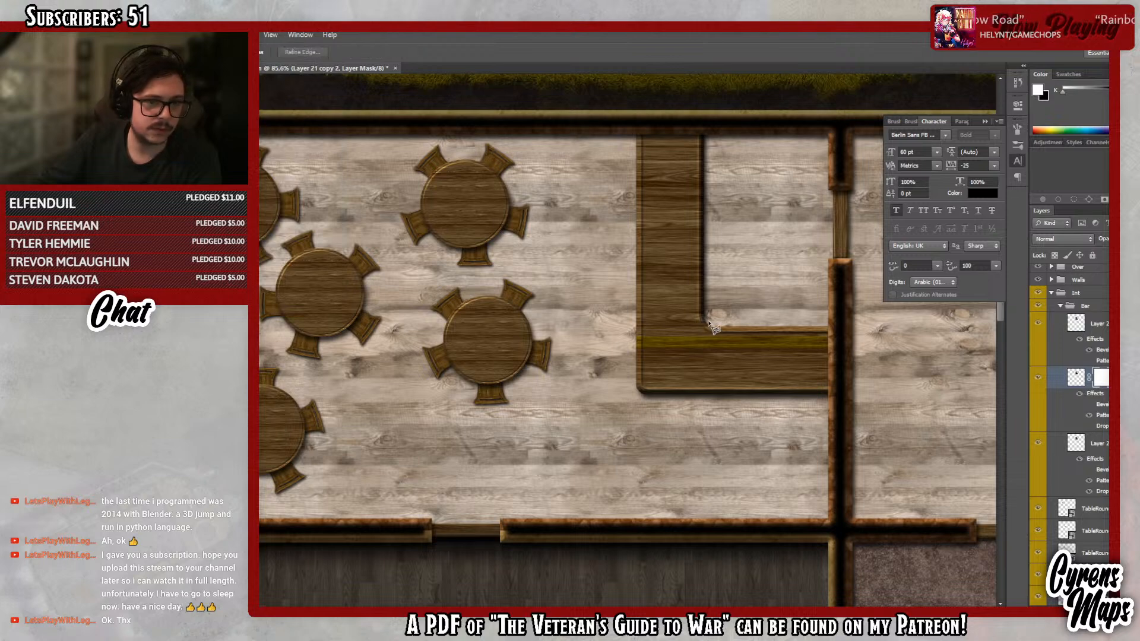
left_click(259, 34)
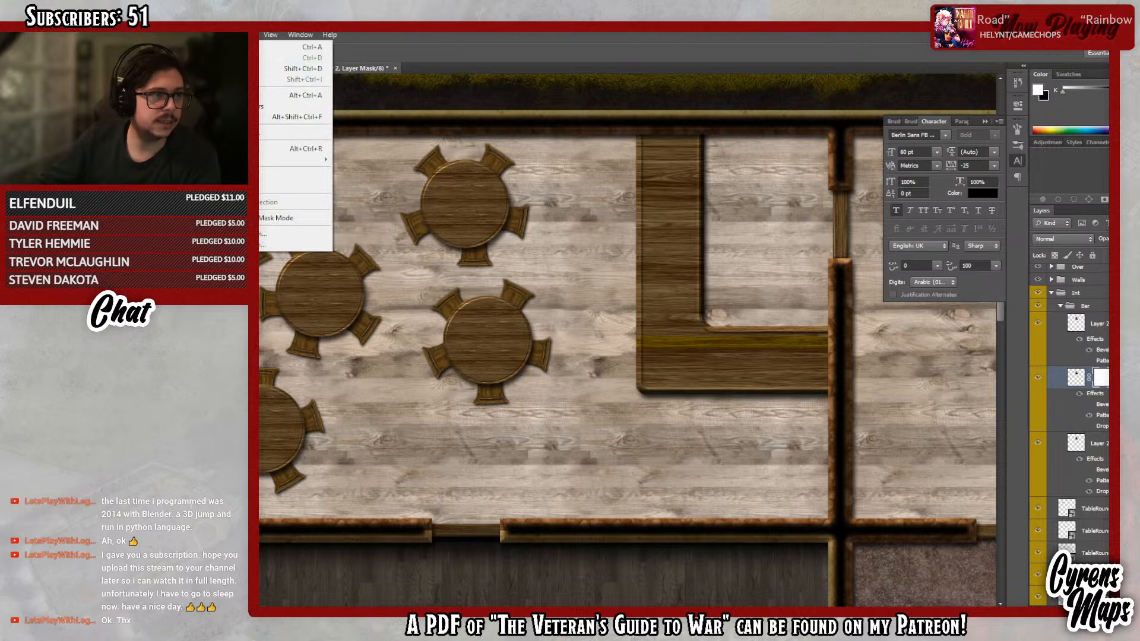
mouse_move(270, 35)
left_click(324, 189)
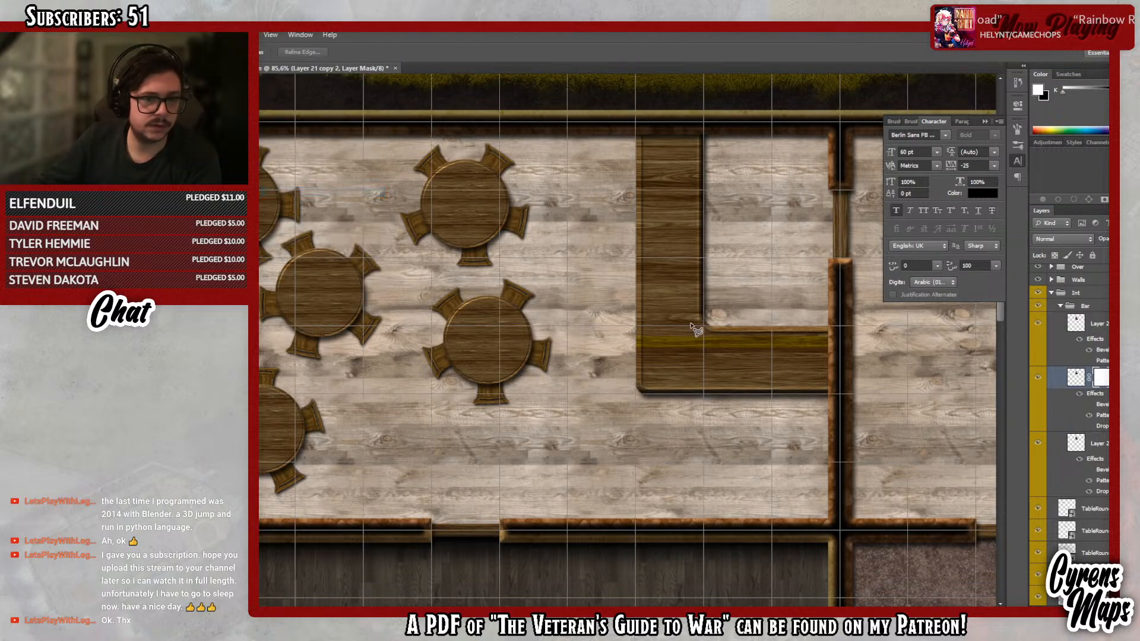
- Outline the counter's vertical arm with a polygonal selection that cuts diagonally through the L-shaped corner
left_click_drag(773, 262, 636, 404)
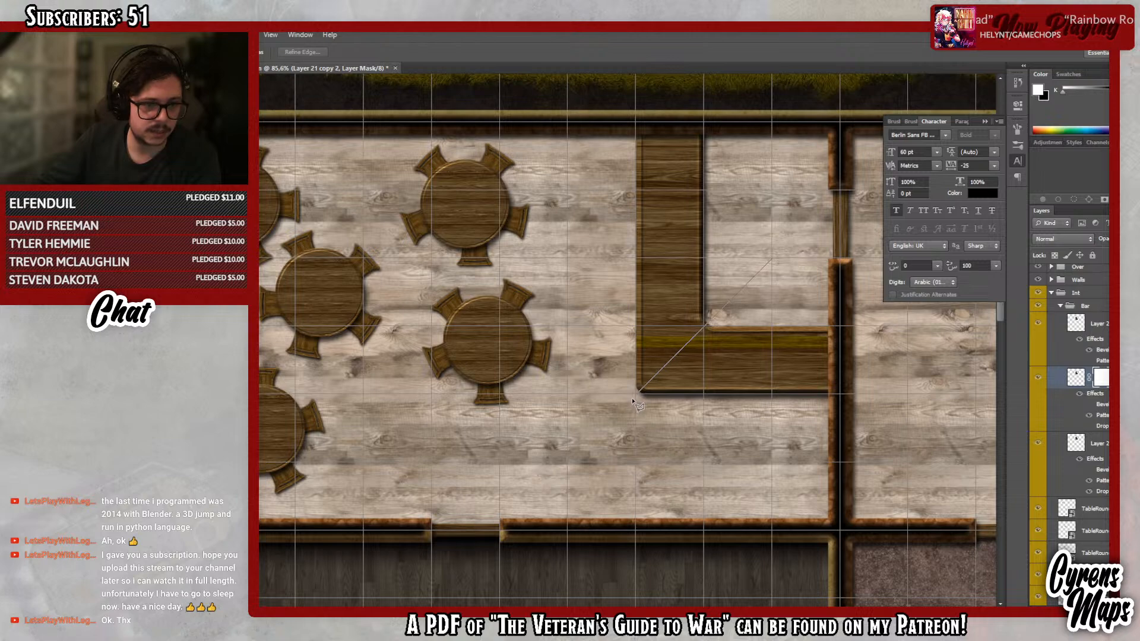
left_click(566, 460)
left_click(568, 118)
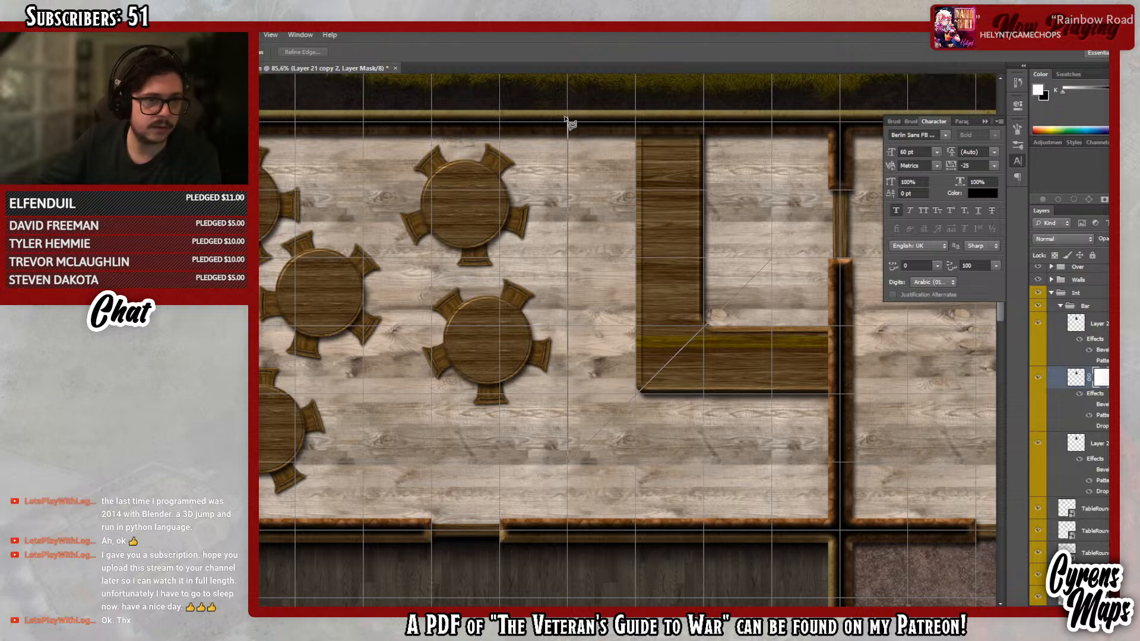
left_click(772, 121)
left_click(772, 260)
- Paint the mask black inside the selection to form a mitred corner, deselect, and select the topmost counter bevel layer
key("b")
key("x")
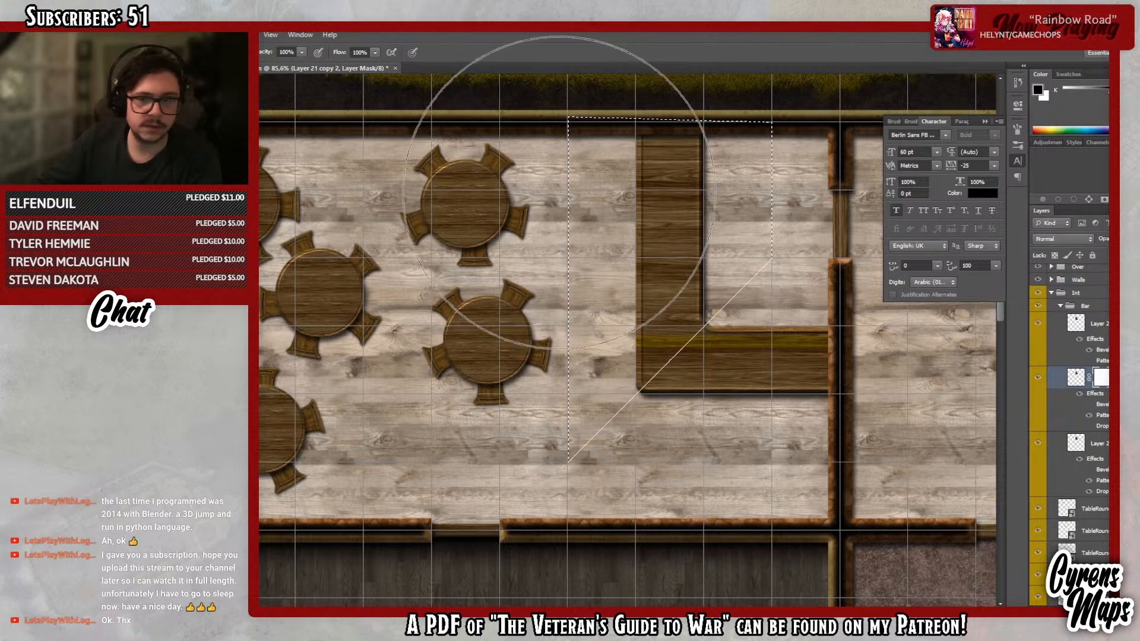
mouse_move(683, 181)
left_mouse_down()
mouse_move(551, 389)
mouse_move(689, 65)
left_mouse_up()
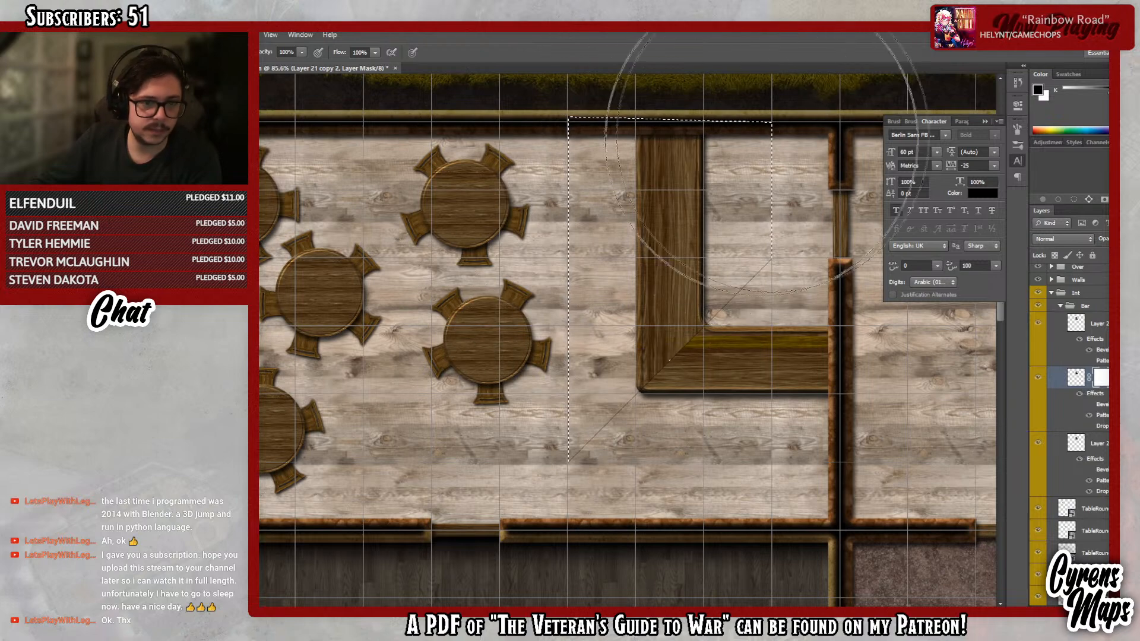
key("ctrl+d")
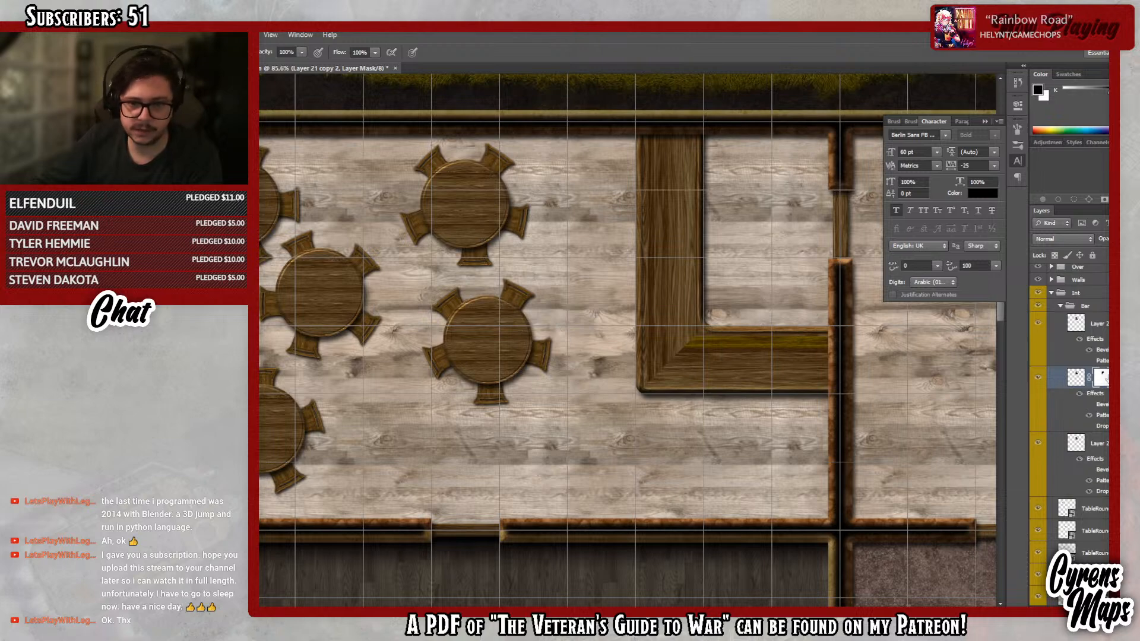
left_click(1077, 323)
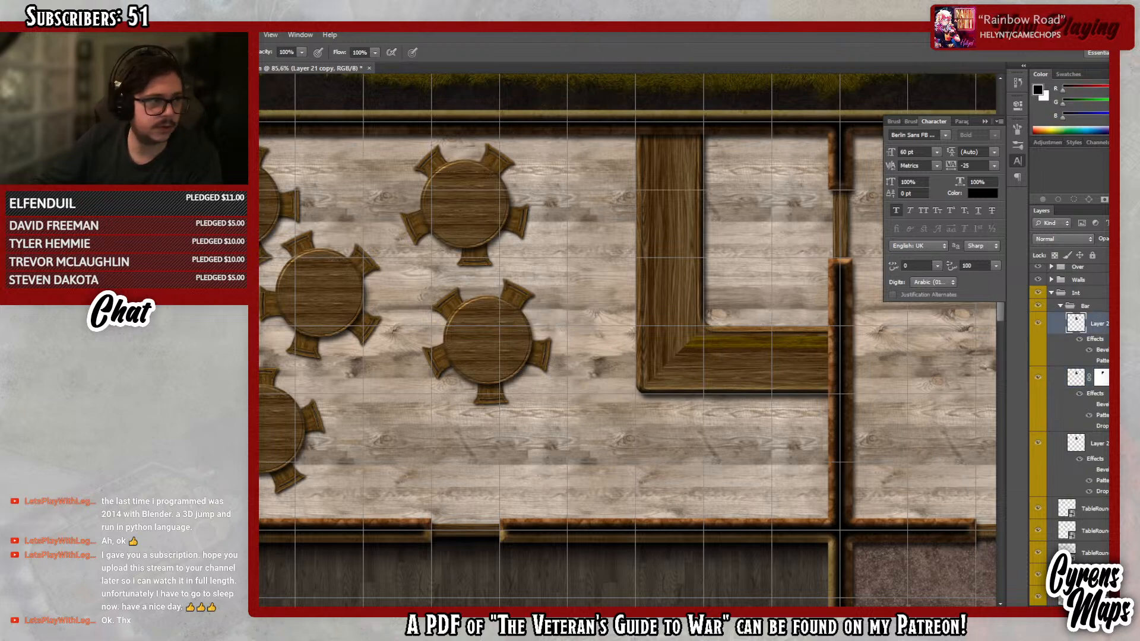
- Delete the end of the counter's horizontal arm beside the wall from all three counter layers, leaving a gap, and deselect
key("m")
left_click_drag(847, 304, 772, 410)
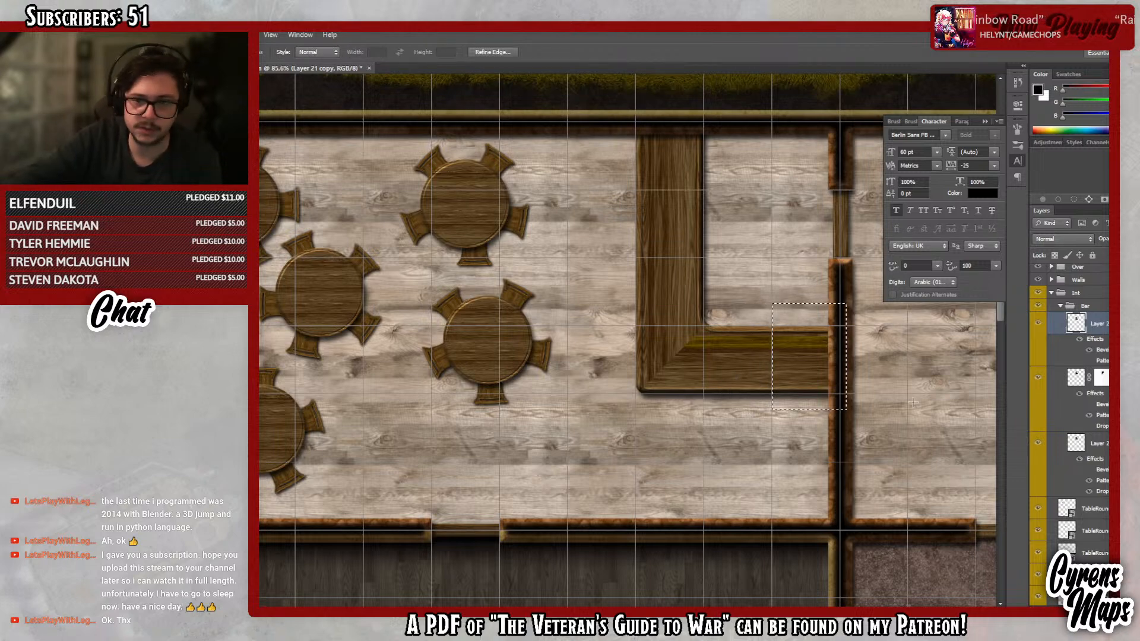
key("Delete")
left_click(1104, 379)
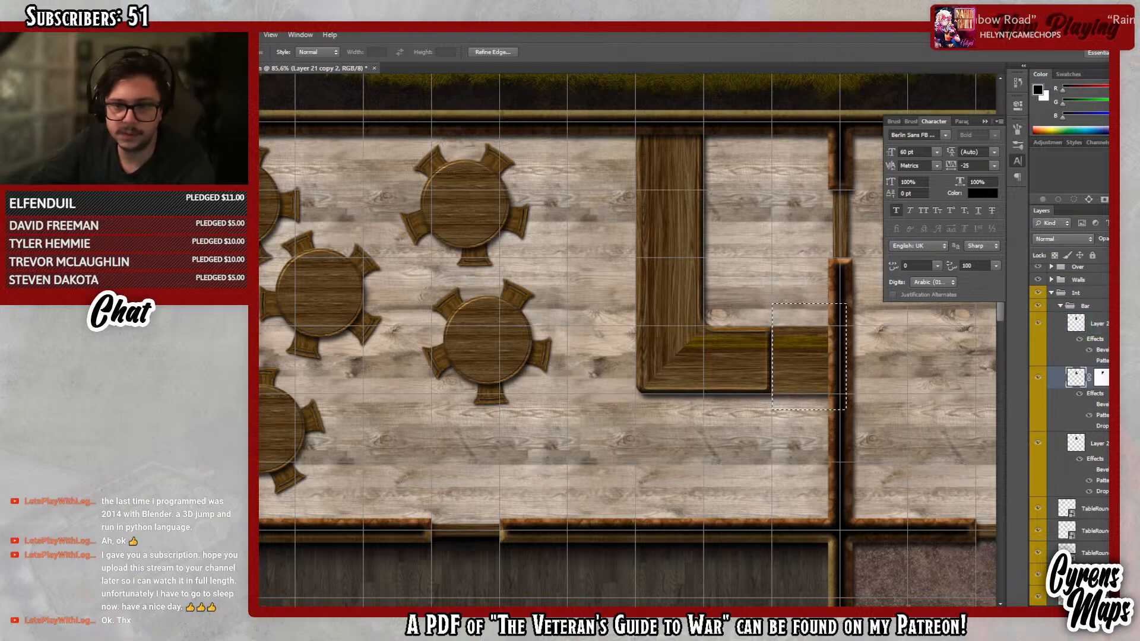
key("Delete")
left_click(1104, 442)
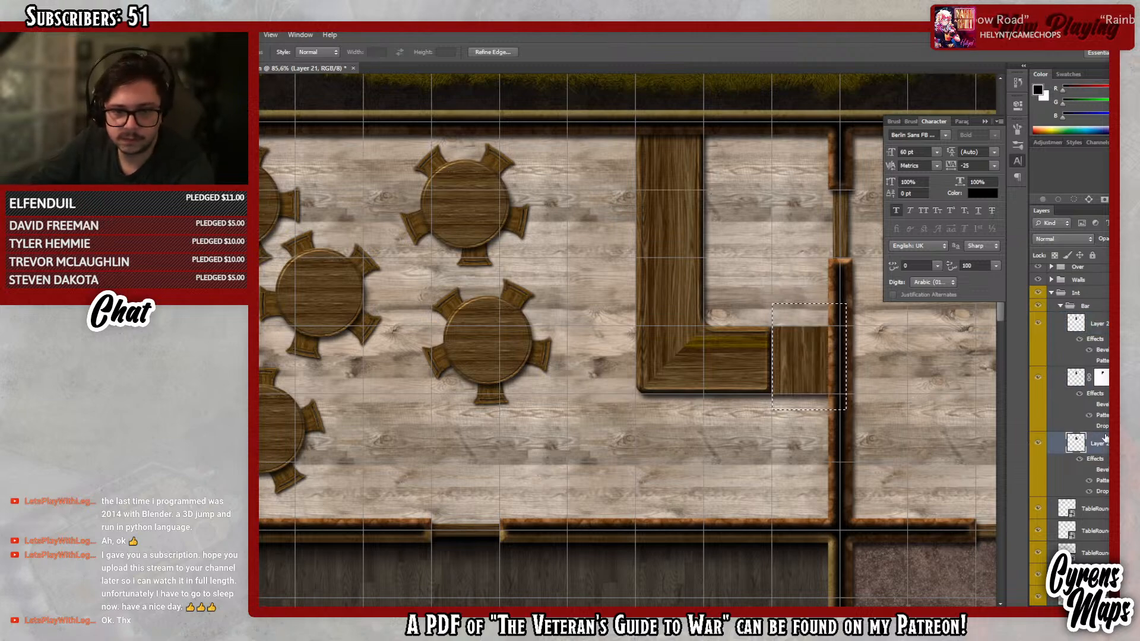
key("Delete")
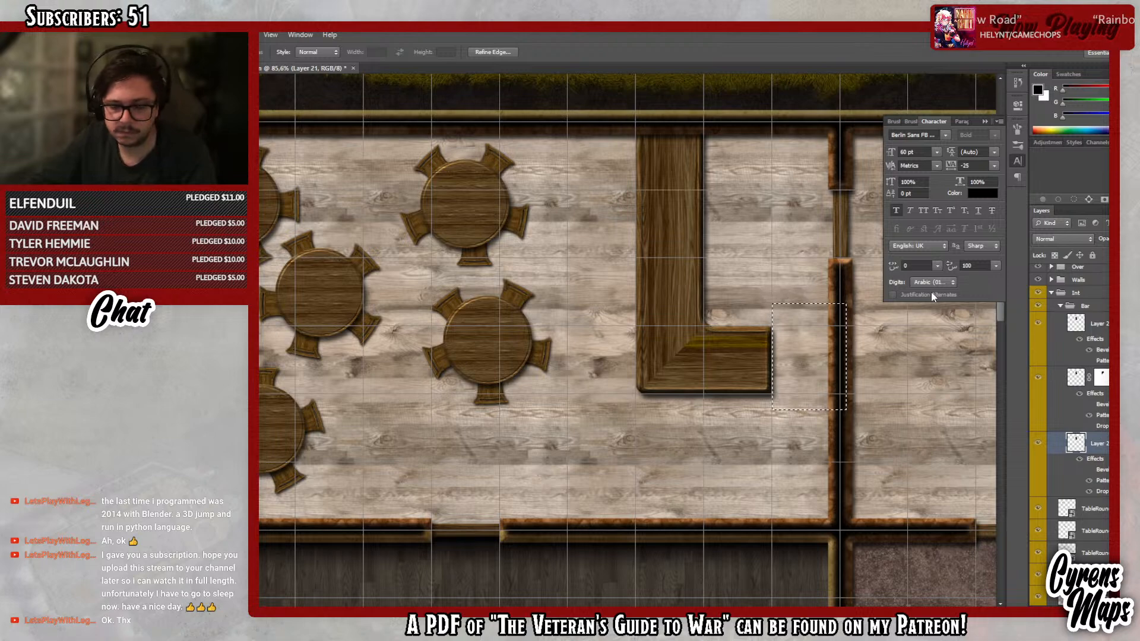
key("ctrl+d")
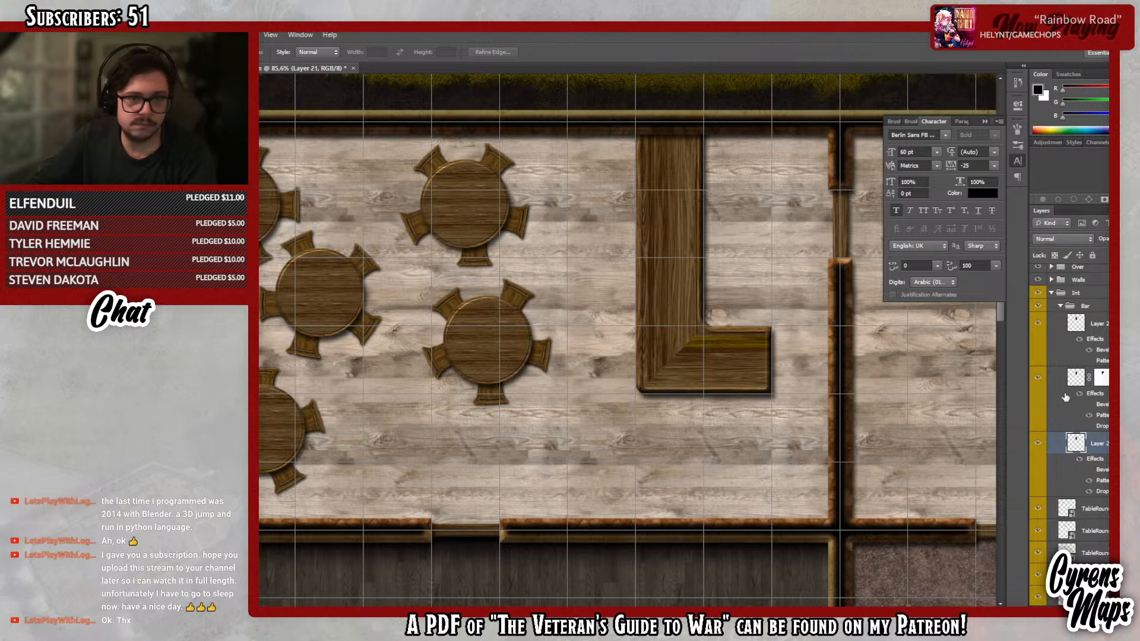
- Create a new layer group named Stools directly beneath the counter layers in the Bar group
left_click(1099, 323)
left_click(1076, 443)
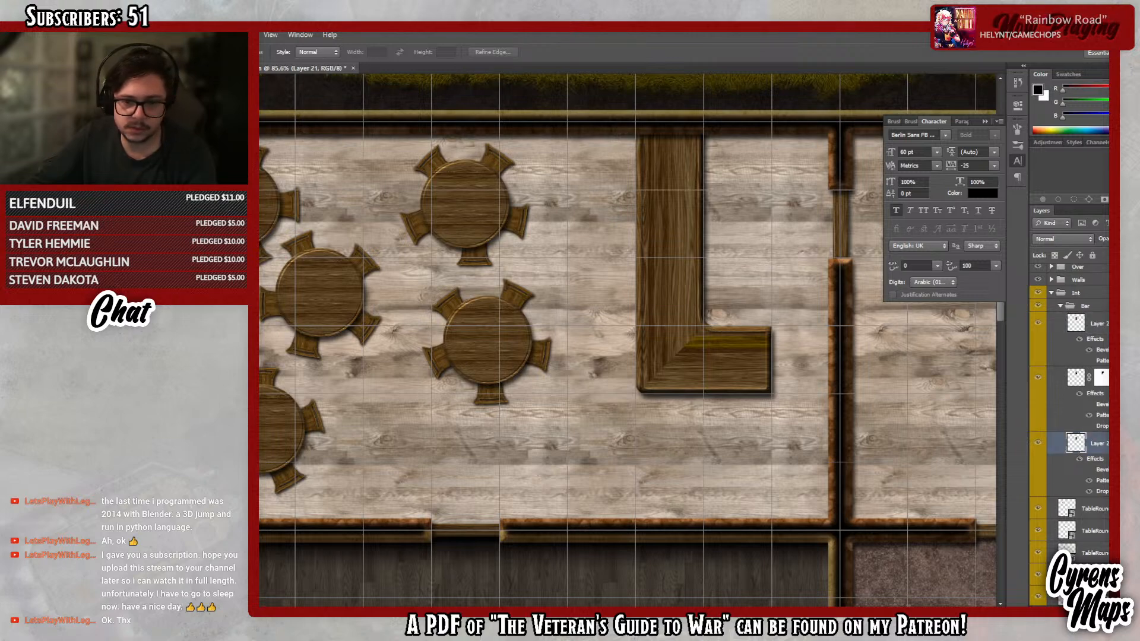
key("ctrl+g")
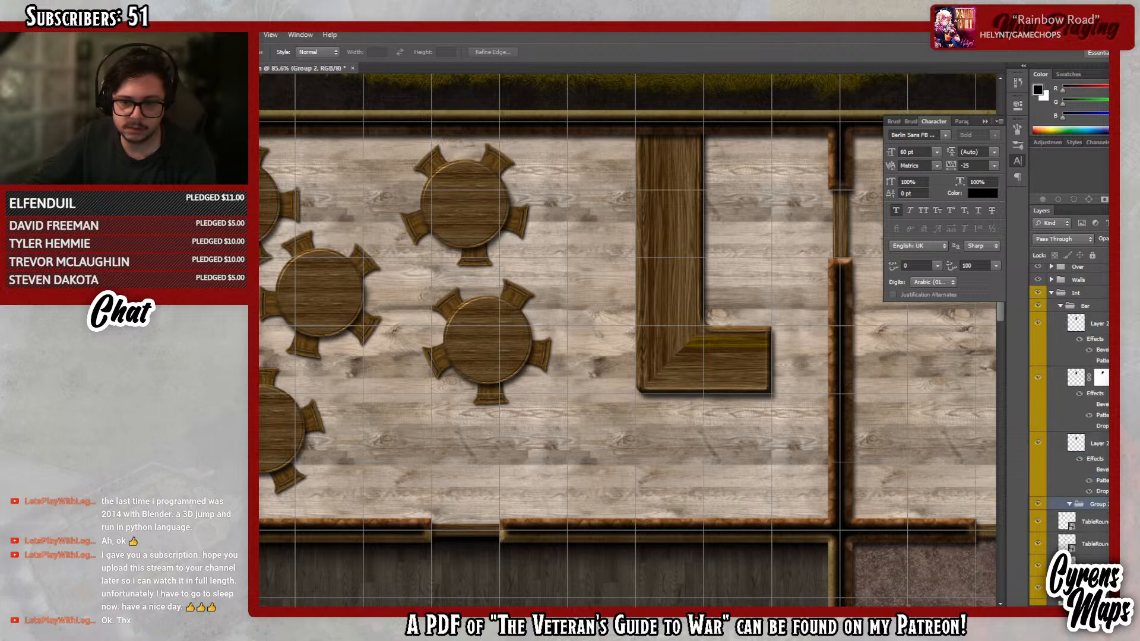
double_click(1097, 503)
type("S")
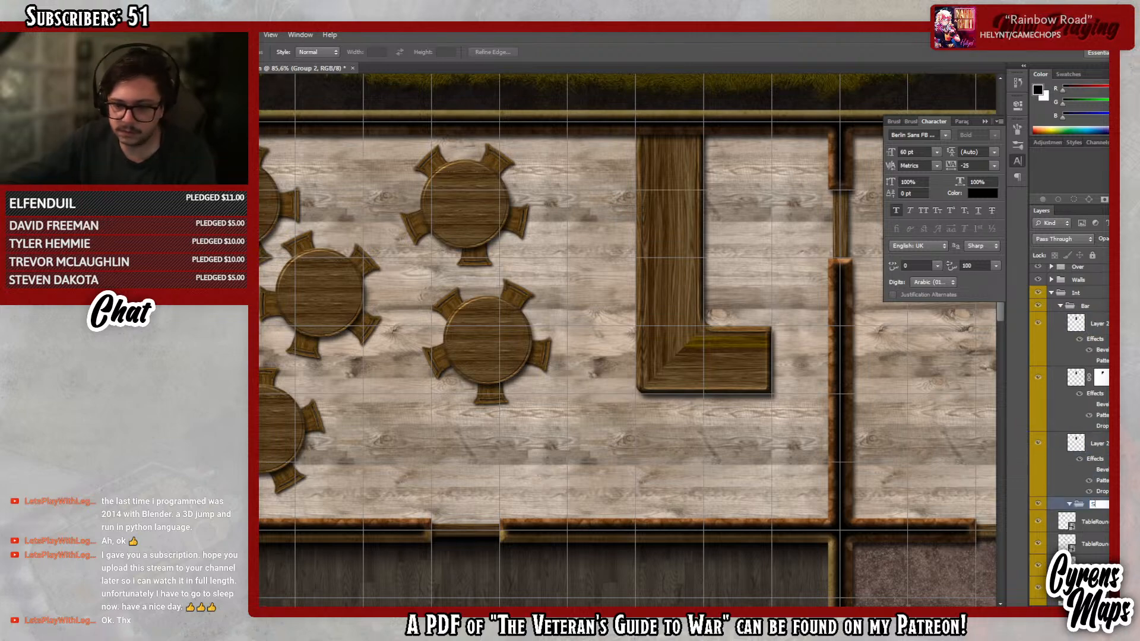
type("tools")
key("Return")
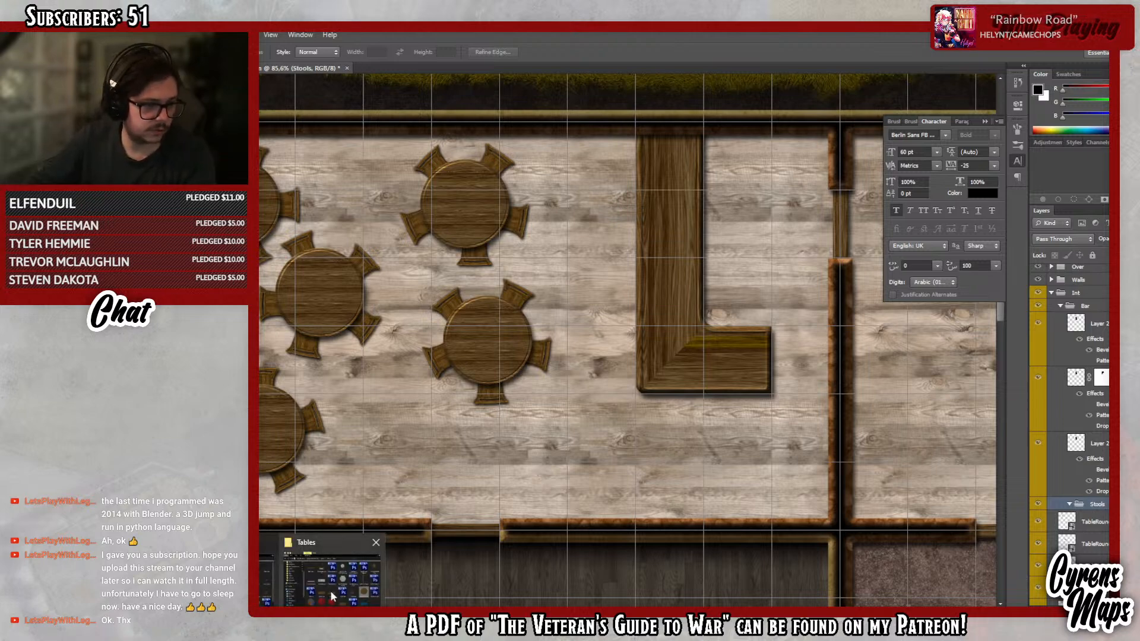
- Place SmallRoundTable.png from the Tables library folder into the map as a stool scaled to 10%
left_click(331, 594)
right_click(780, 458)
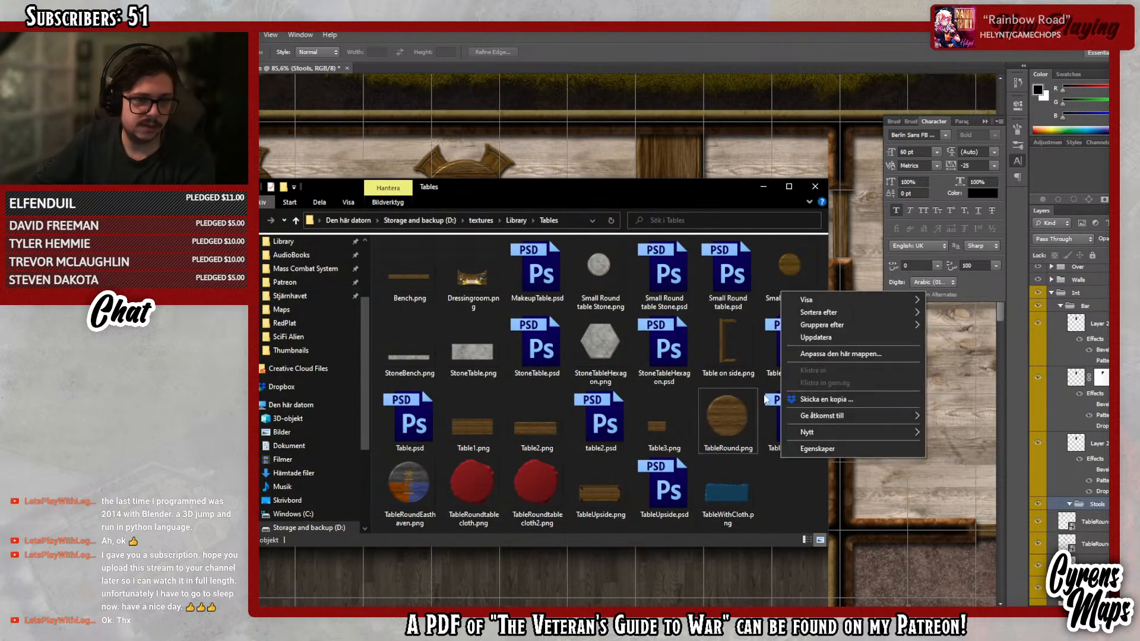
left_click(672, 414)
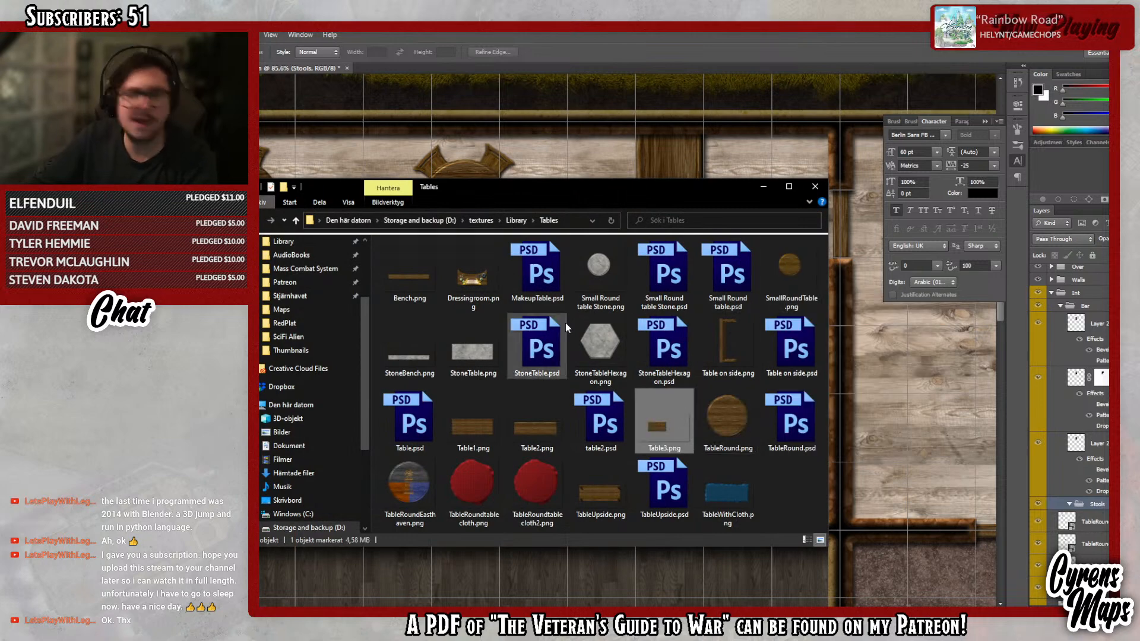
left_click_drag(790, 270, 904, 397)
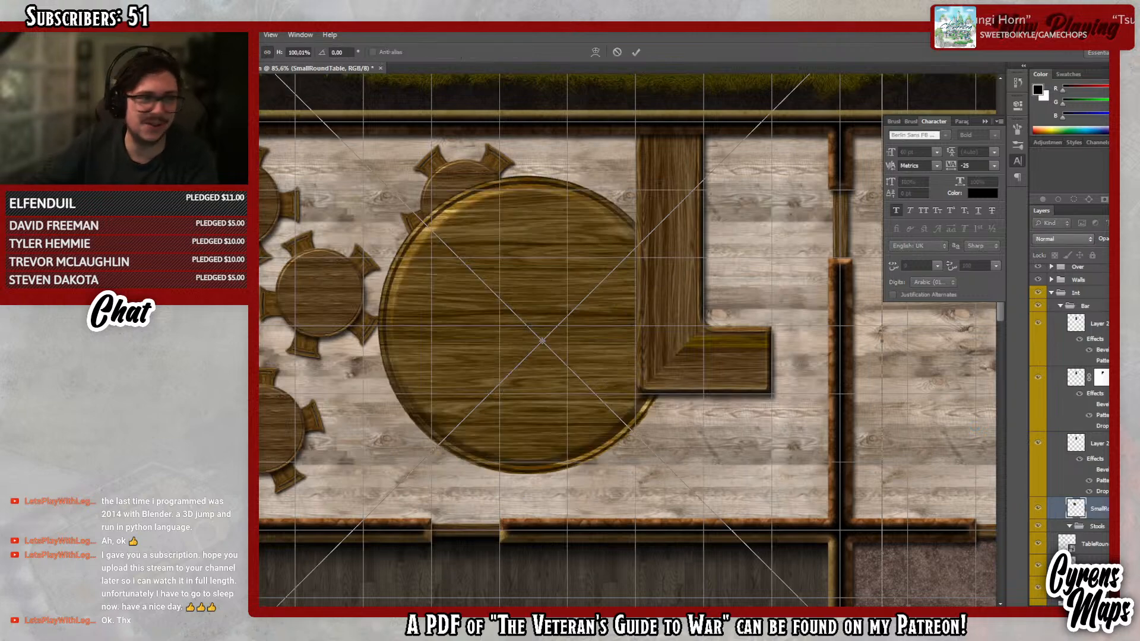
type("15,")
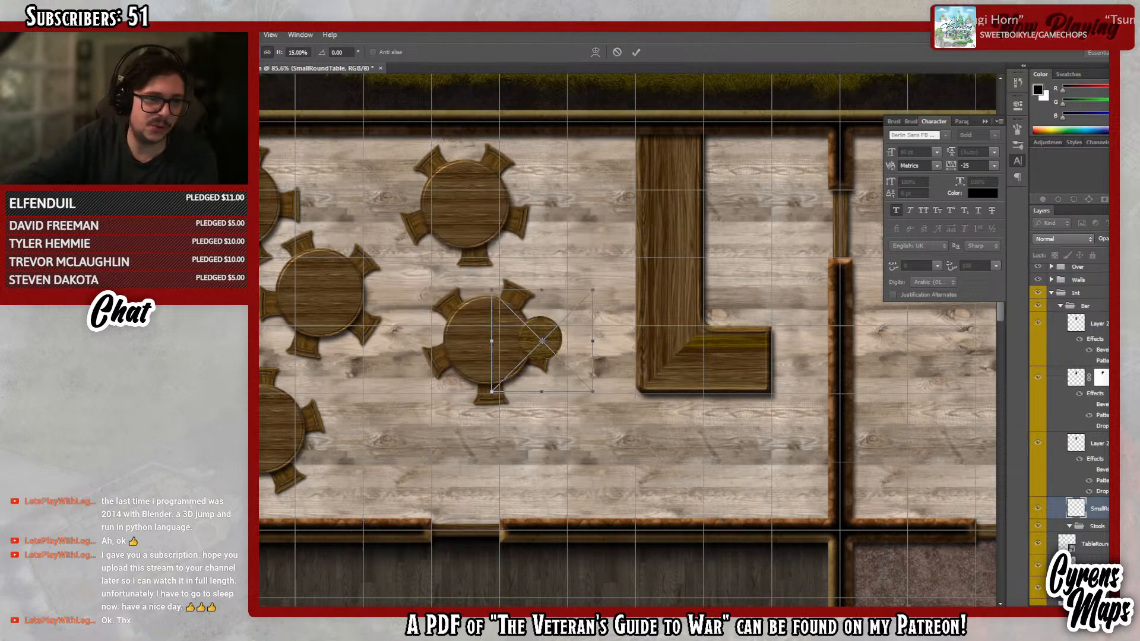
type("10")
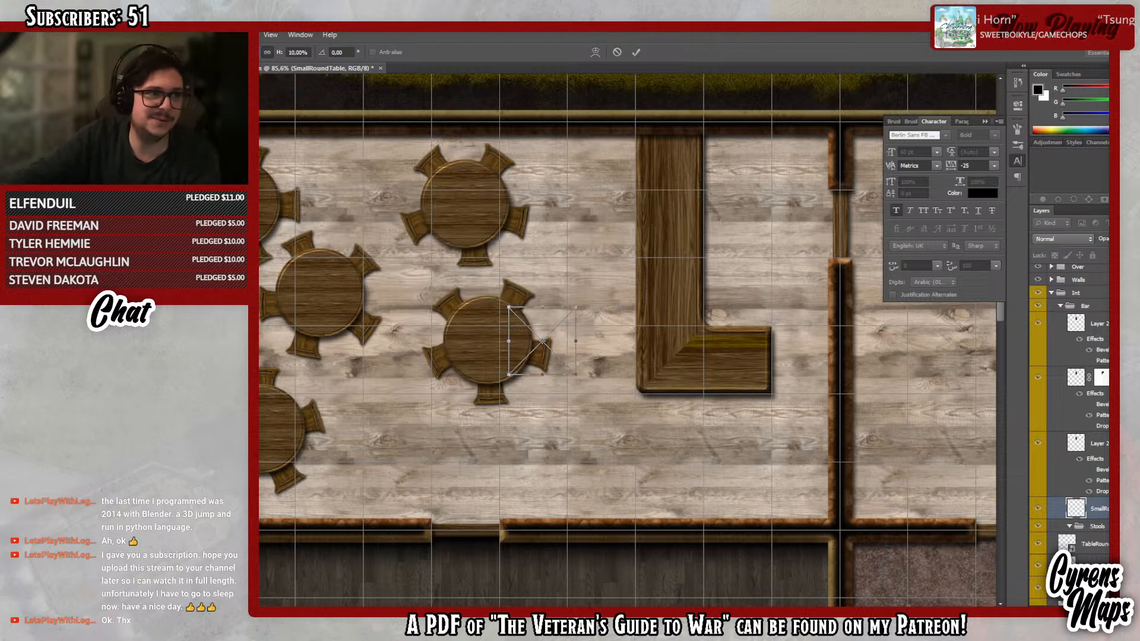
key("Return")
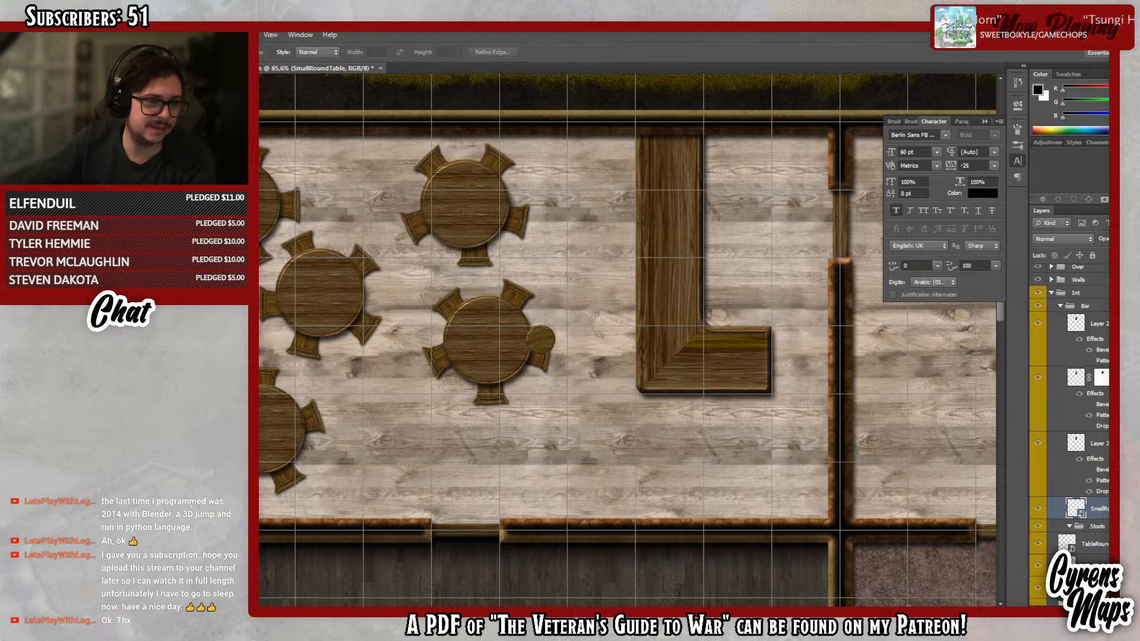
- Tuck the stool partly under the upper outer edge of the counter's vertical arm and put its layer inside the Stools group
key("v")
left_click_drag(585, 364, 674, 195)
left_click_drag(1092, 508, 1093, 527)
- Add a drop shadow to the Stools group with a distance of 5 px and a size of 4 px
left_click(1092, 504)
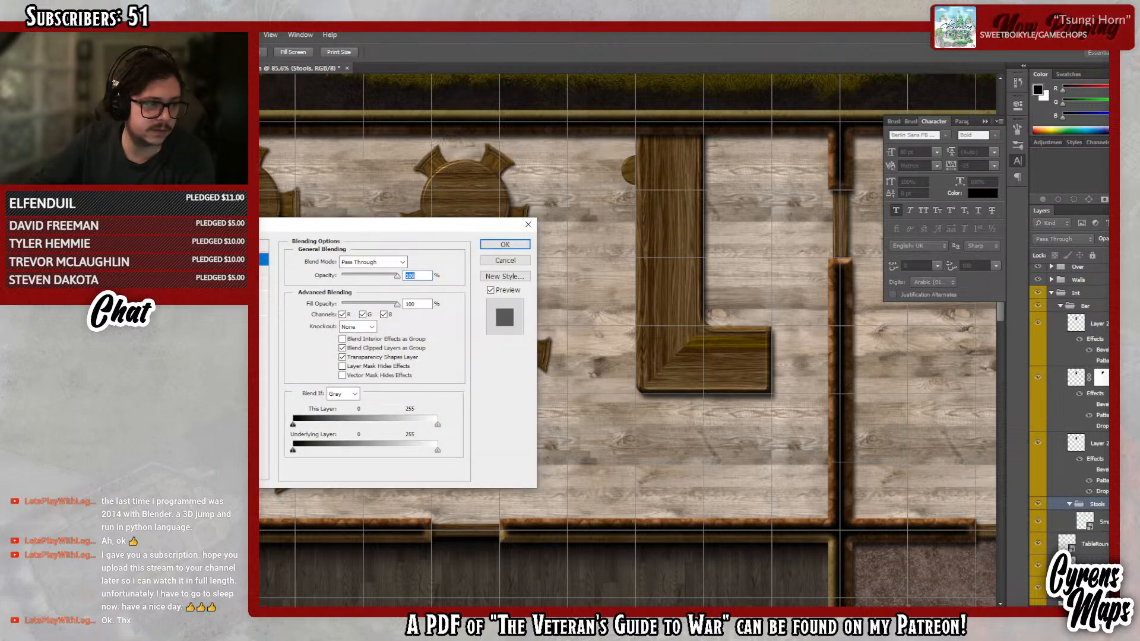
left_click(263, 409)
left_click_drag(419, 311, 341, 311)
type("4")
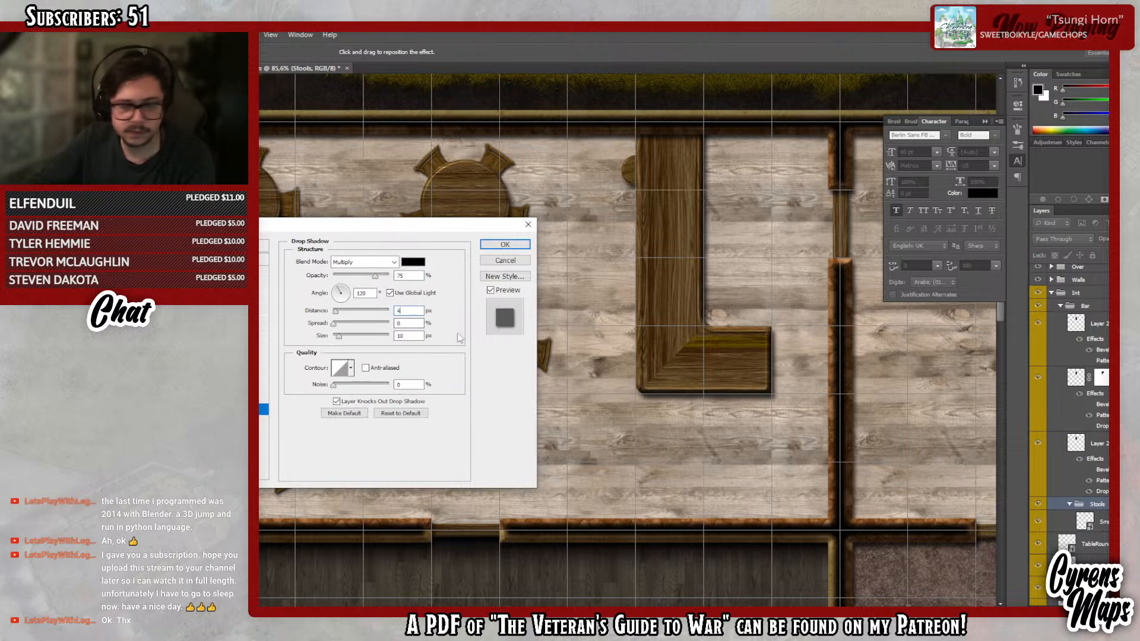
type("5")
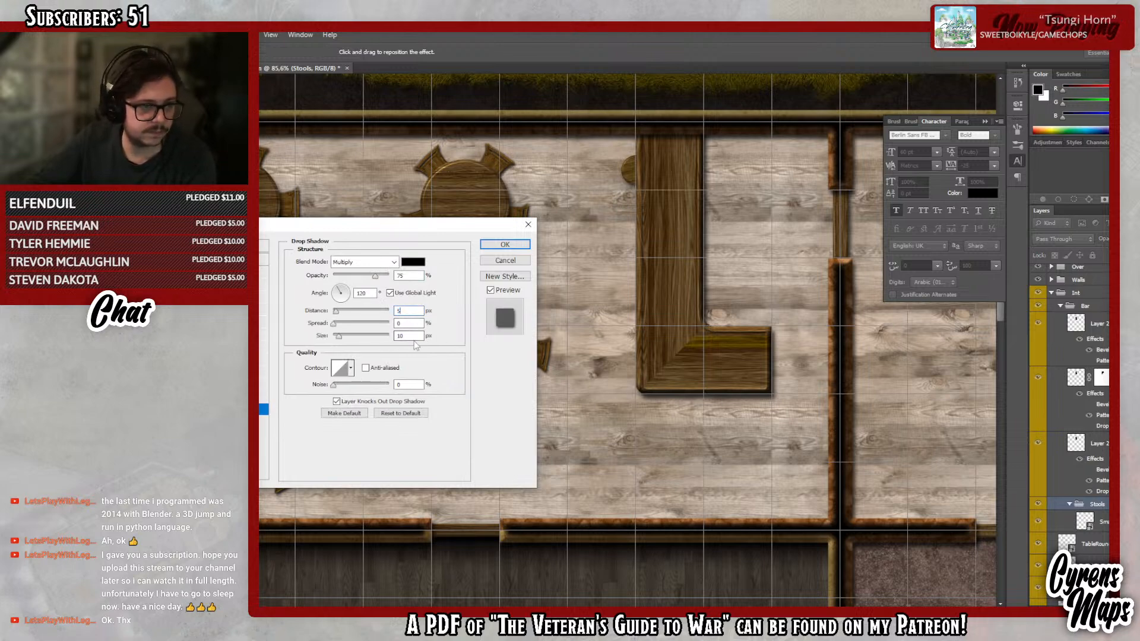
double_click(410, 336)
type("4")
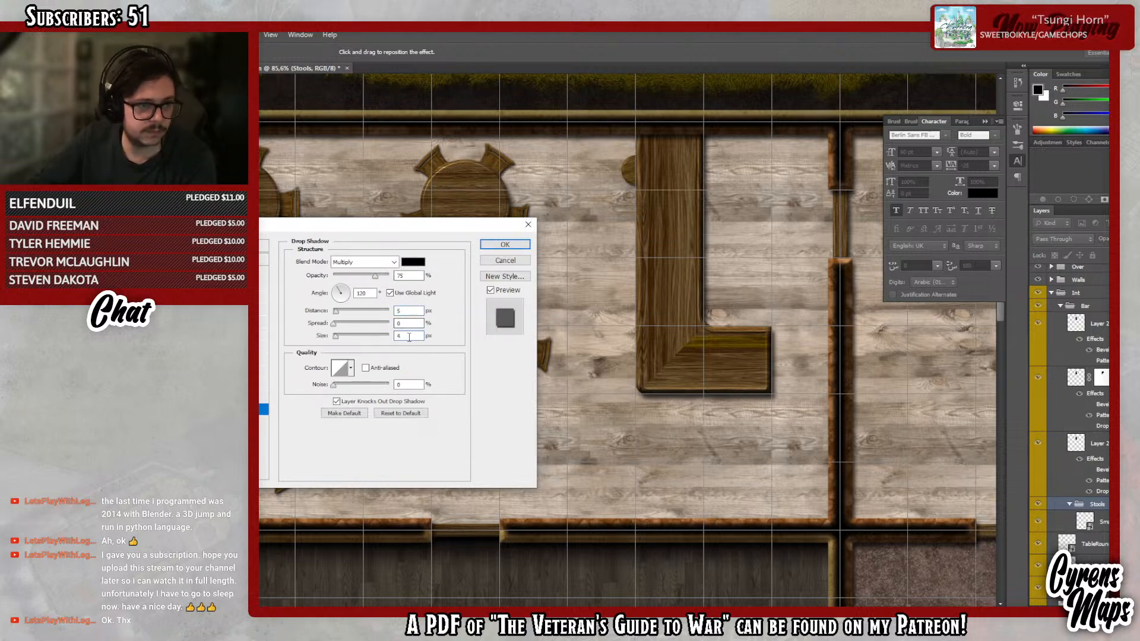
left_click(505, 244)
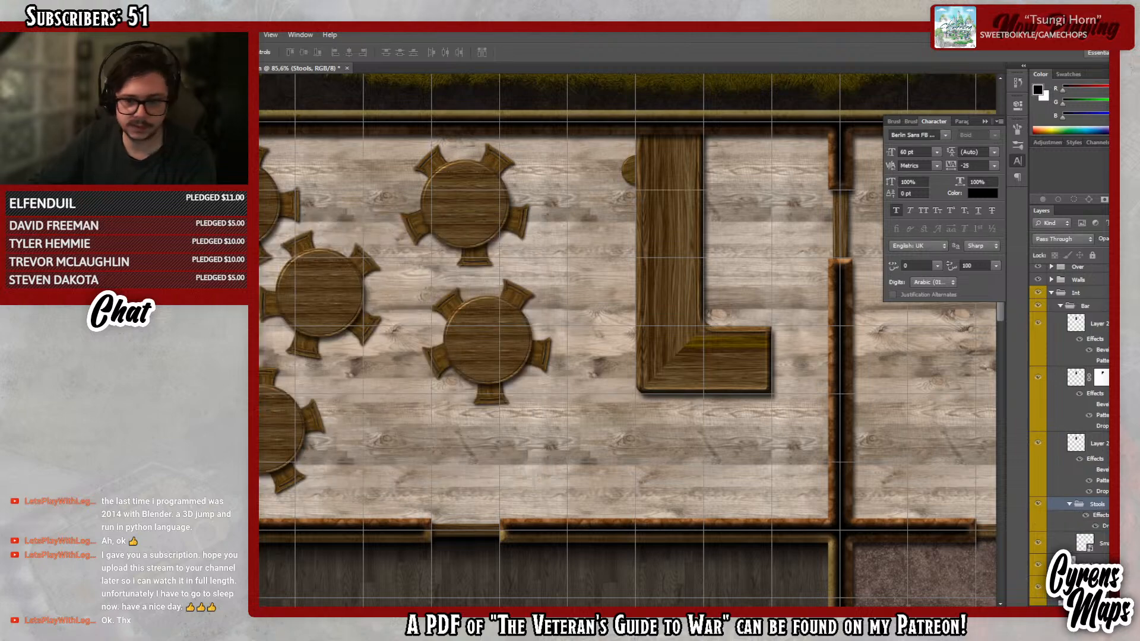
- Duplicate the stool, place the copy about one grid square below the original, and rotate it slightly counterclockwise
left_click(1106, 504)
right_click(1100, 525)
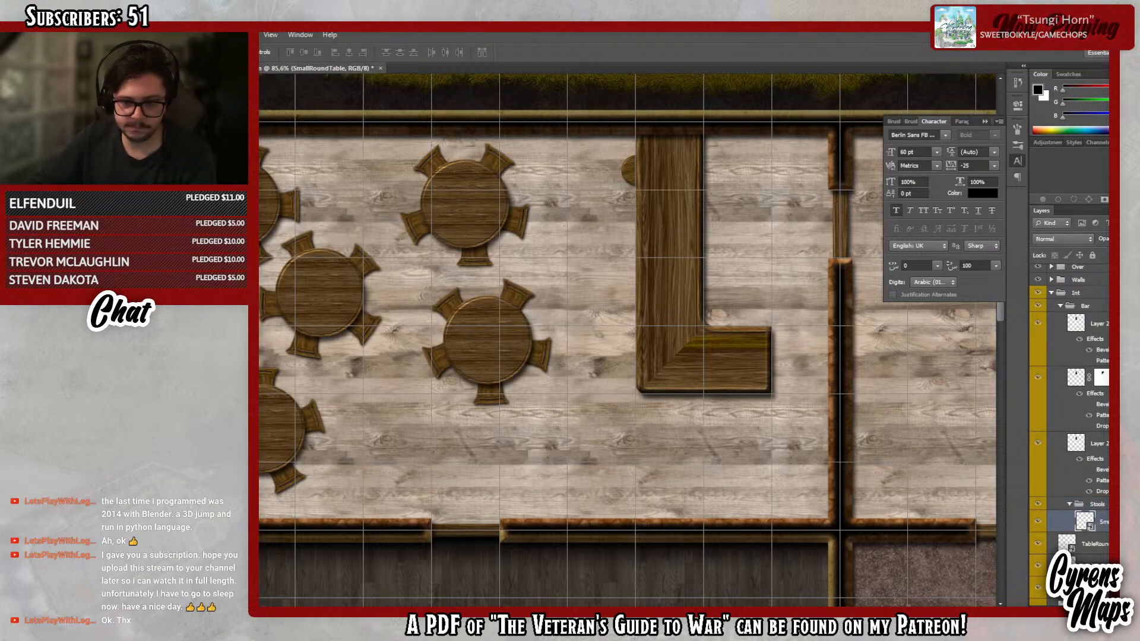
left_click(1032, 150)
key("Return")
left_click_drag(647, 208, 647, 282)
key("ctrl+t")
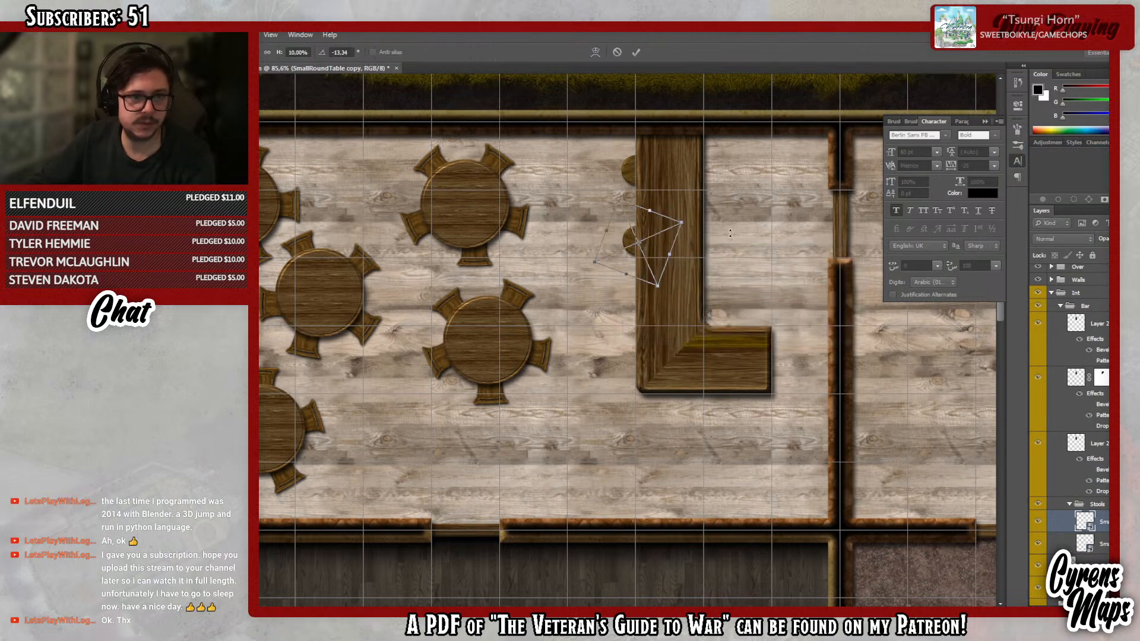
left_click_drag(712, 201, 717, 207)
key("Return")
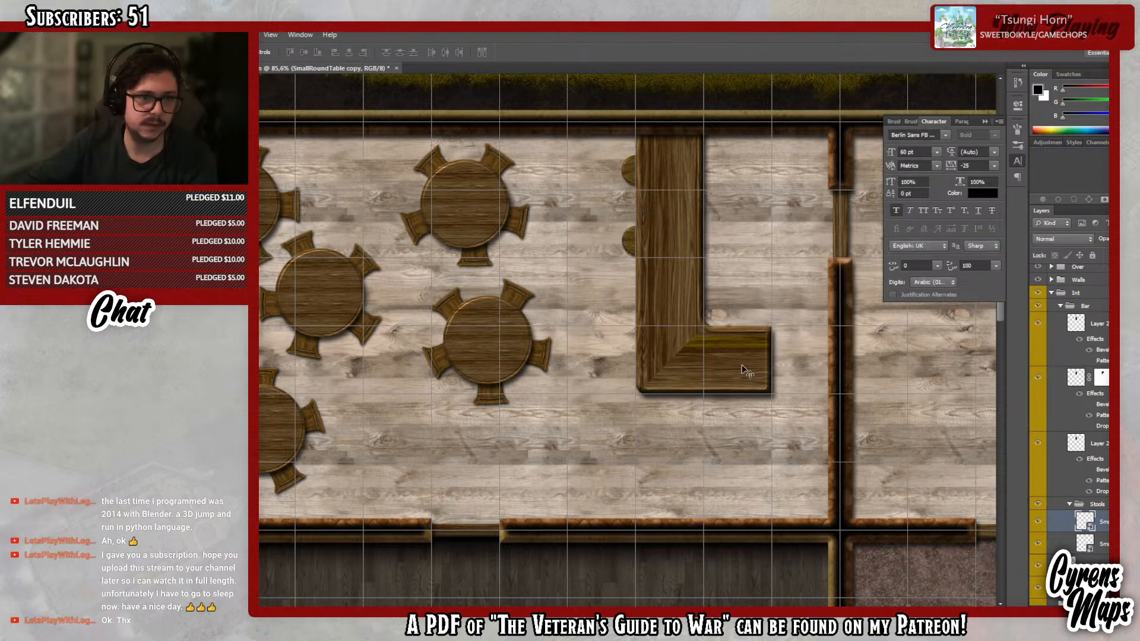
- Duplicate both stools together and place the copies lower along the counter's vertical arm
left_click(1099, 543, "shift")
right_click(1100, 543)
left_click(1060, 170)
left_click(842, 271)
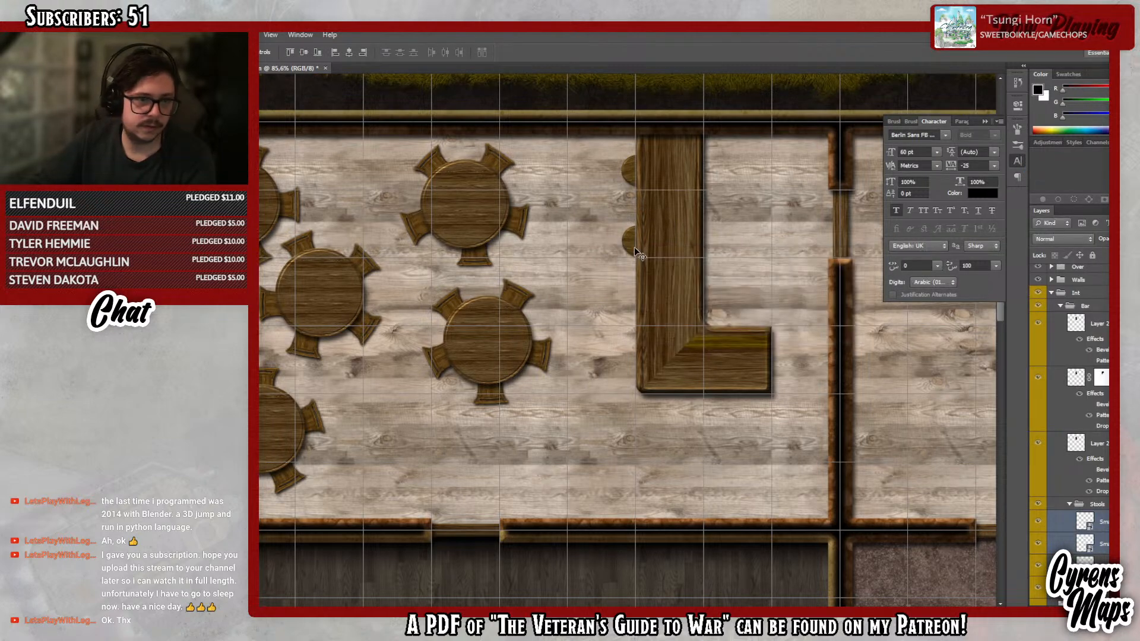
left_click_drag(648, 249, 609, 397)
- Shift the lowest and second stools slightly up and away from the counter so the row looks irregular
left_click(1101, 543)
left_click(1101, 521)
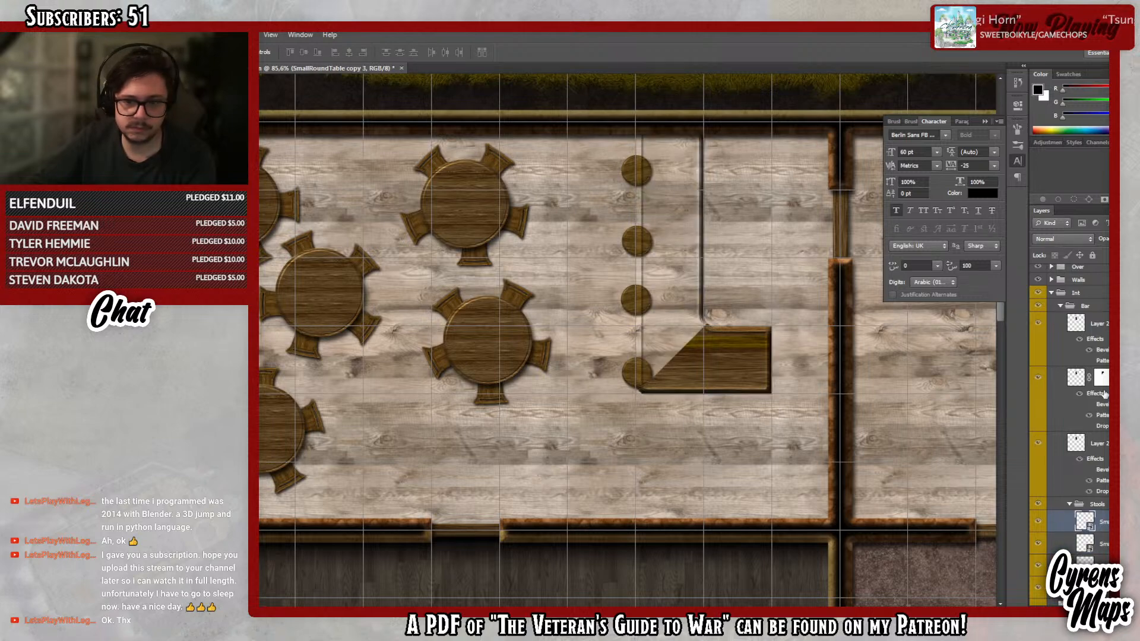
left_click_drag(665, 365, 656, 351)
left_click(1098, 562)
left_click_drag(670, 247, 663, 242)
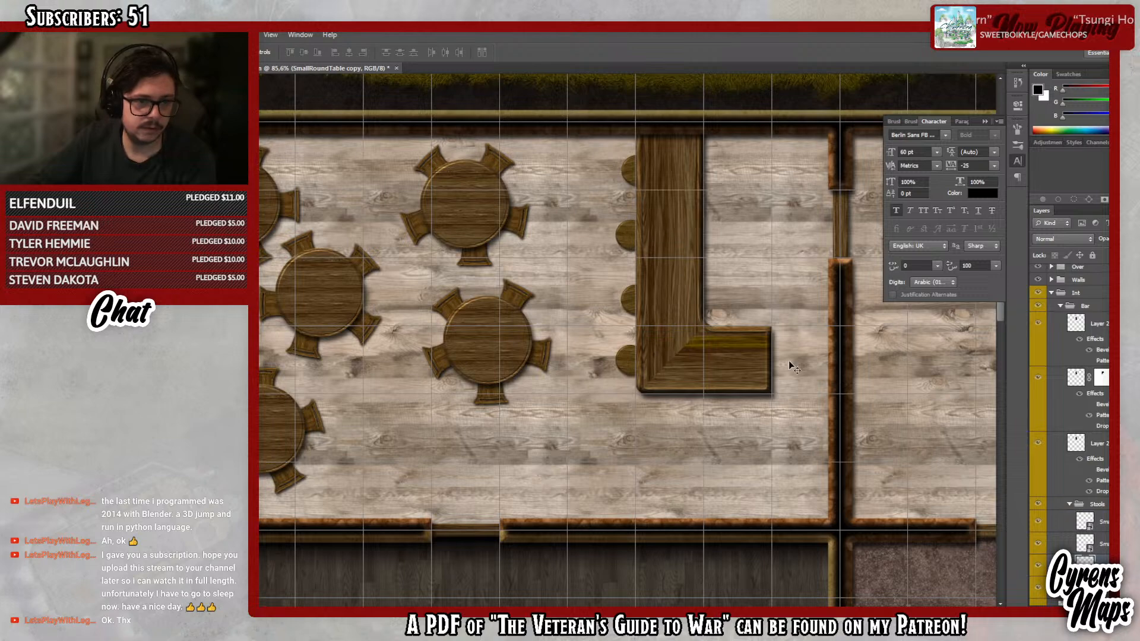
- Rotate the lowest stool about 48 degrees counterclockwise to vary its wood grain direction
left_click(1099, 521)
key("ctrl+t")
left_click_drag(703, 405, 726, 348)
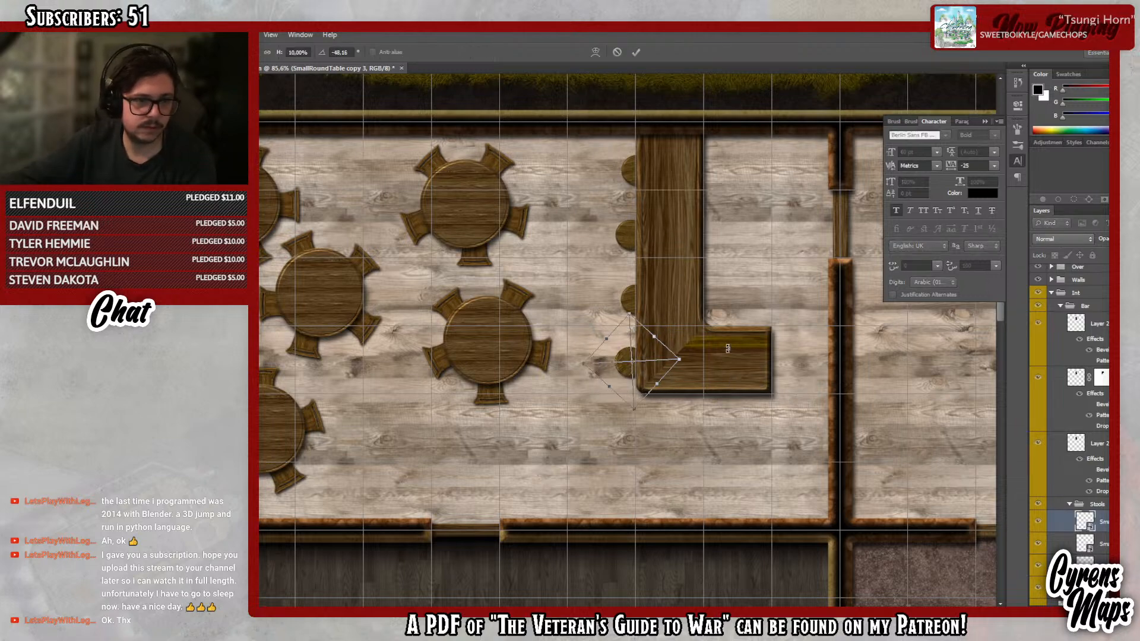
key("Return")
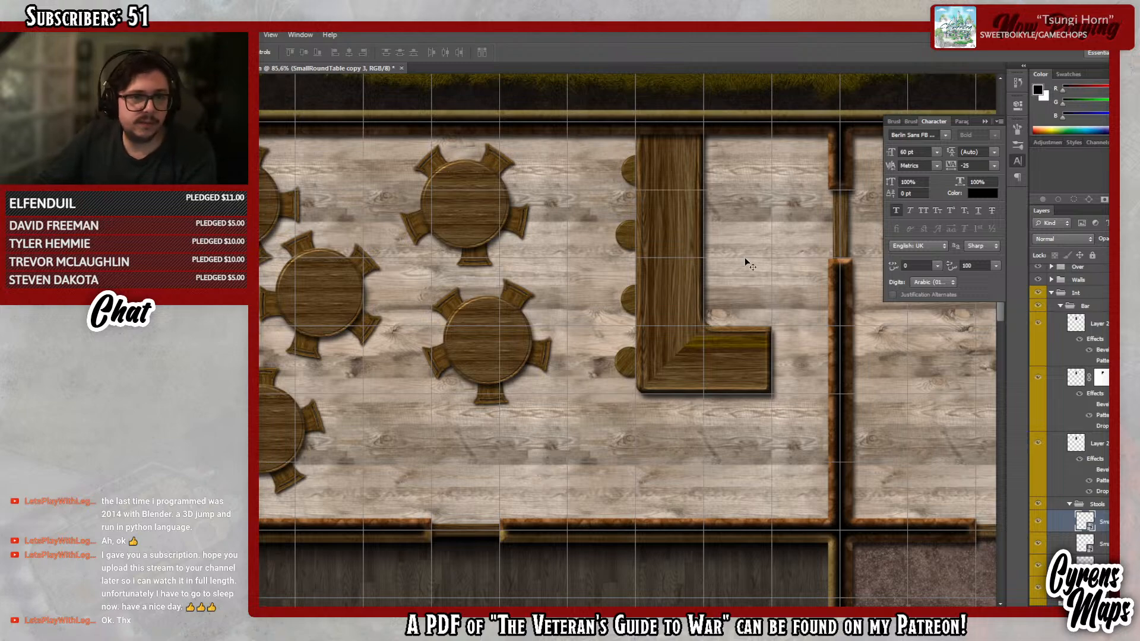
- Collapse the character settings and hide the grid overlay to show the whole inn map unobstructed
key("z")
left_click_drag(514, 343, 482, 334)
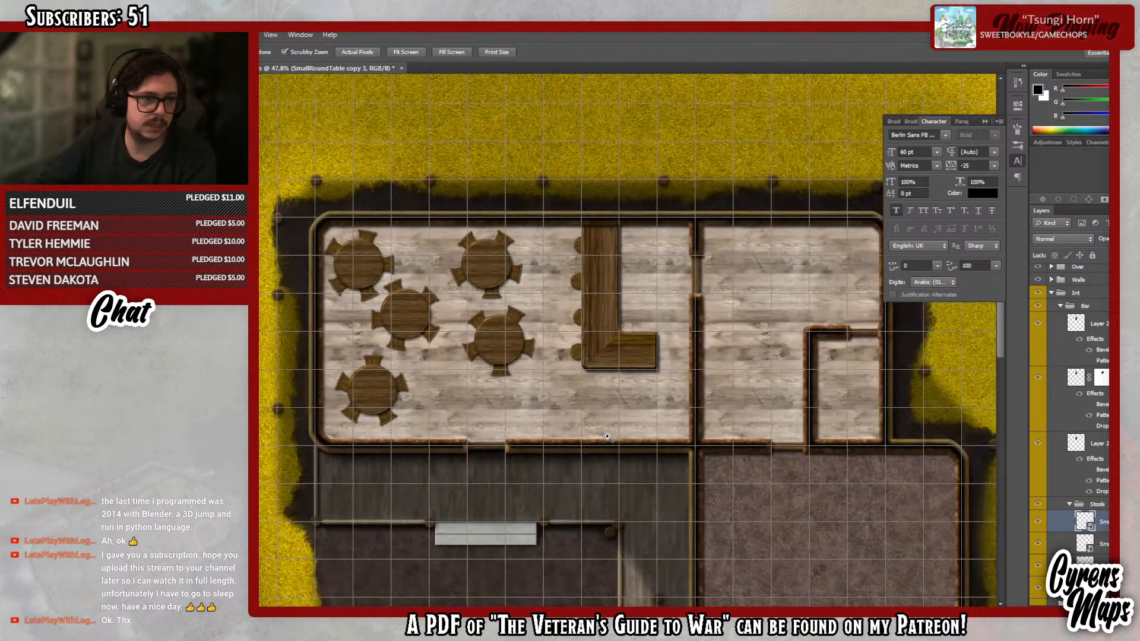
scroll(606, 436, "down", 2)
scroll(608, 433, "down", 1)
mouse_move(642, 382)
left_mouse_down()
mouse_move(605, 372)
mouse_move(632, 378)
left_mouse_up()
left_click_drag(508, 96, 541, 97)
left_click_drag(684, 260, 639, 268)
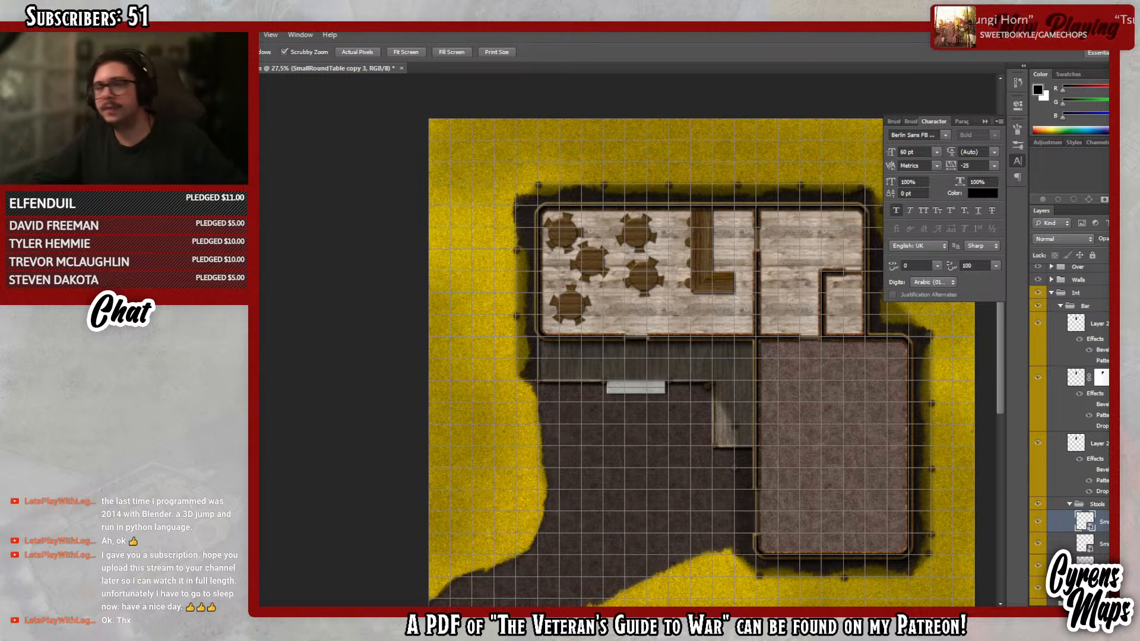
left_click(983, 122)
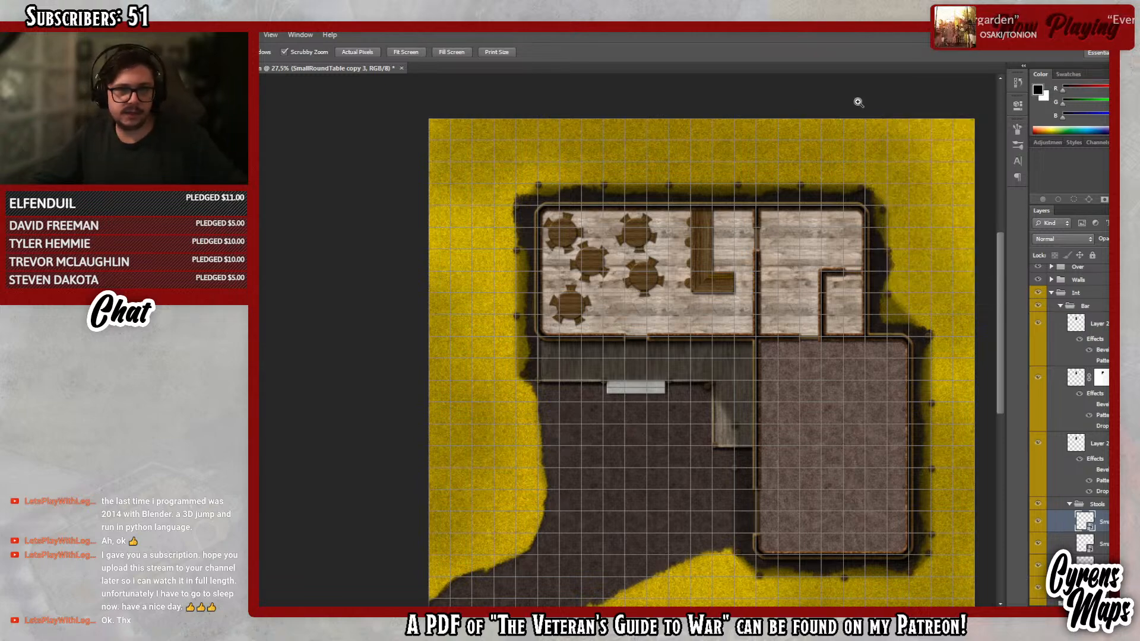
left_click(270, 34)
left_click(279, 191)
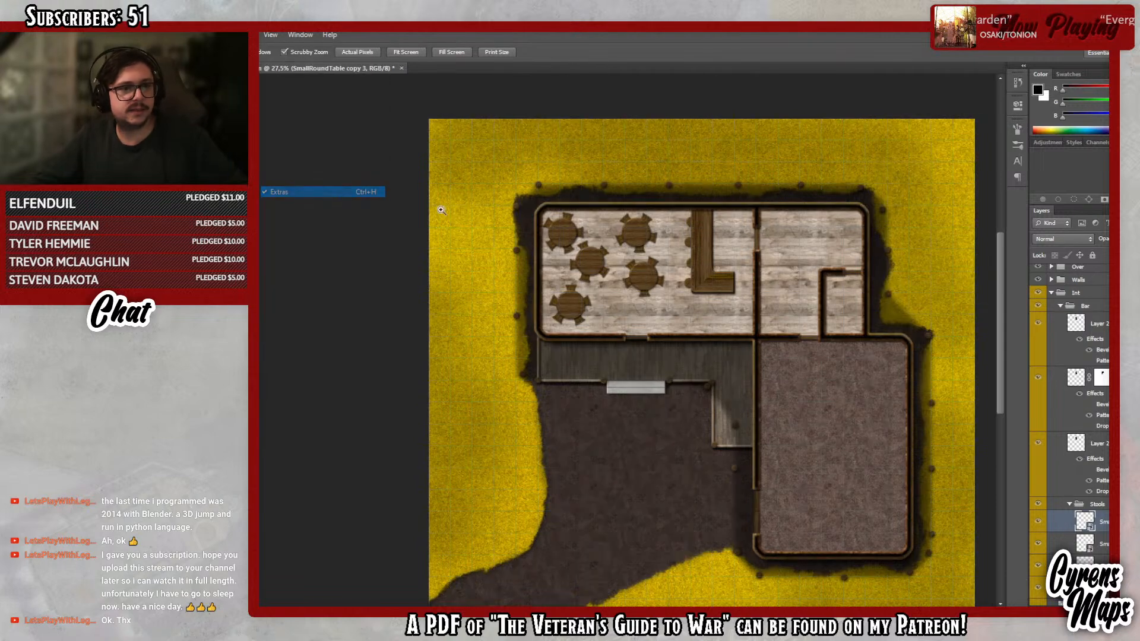
scroll(906, 305, "down", 3)
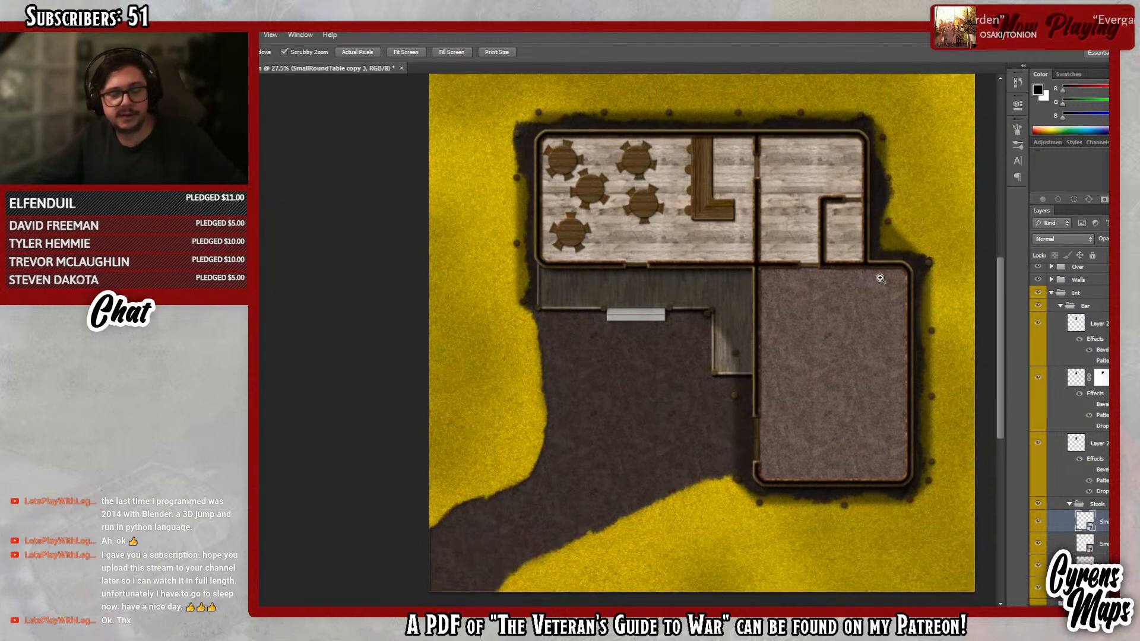